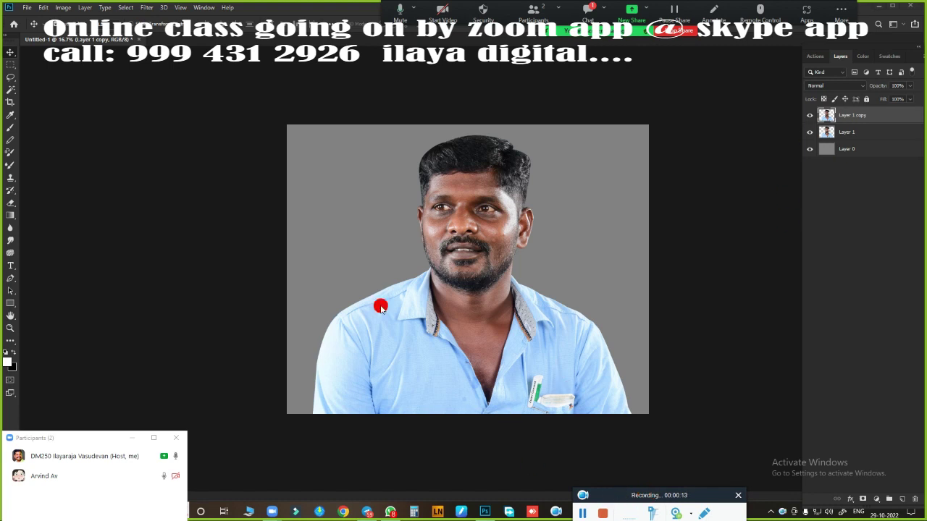
Open four finished painted-portrait PSD samples from the ILAYA frds folder.
scroll(381, 307, "up", 5)
key("ctrl+o")
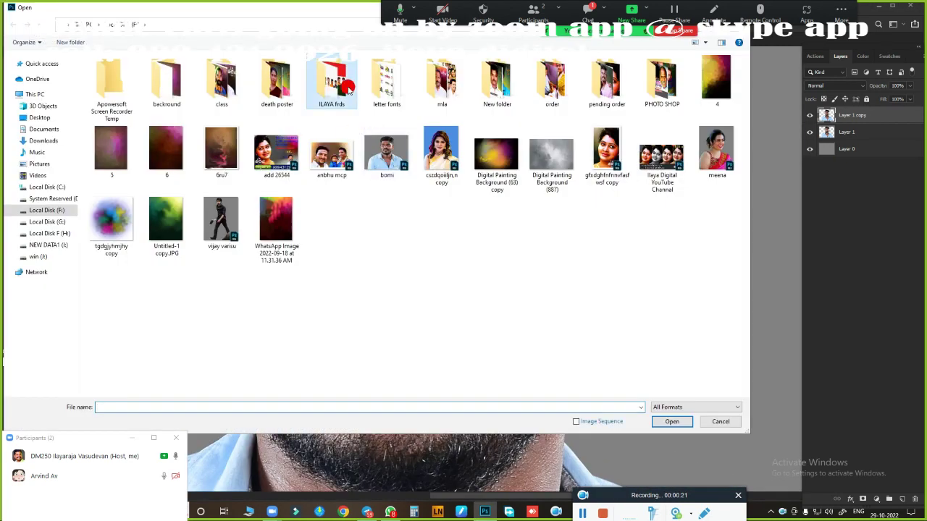
double_click(348, 88)
left_click(165, 148)
left_click(166, 81, "ctrl")
left_click(551, 83, "ctrl")
left_click(333, 87, "ctrl")
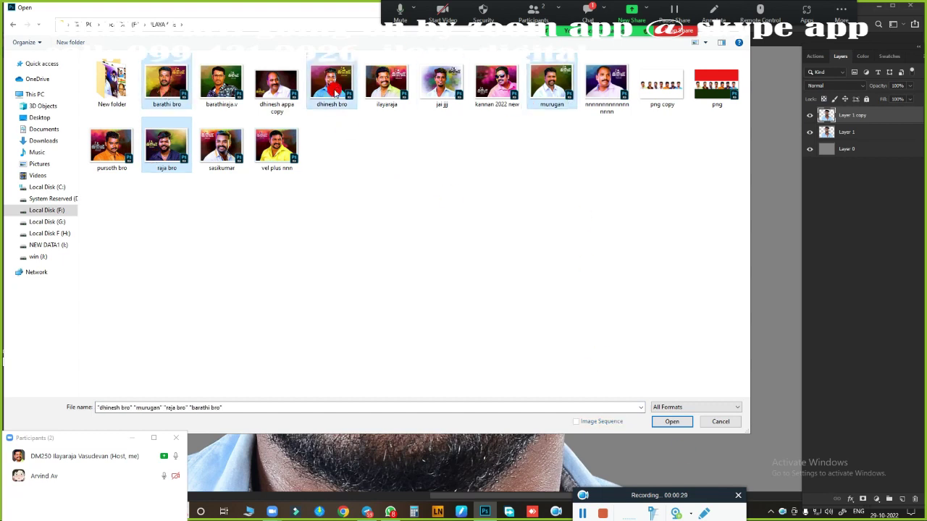
left_click(672, 422)
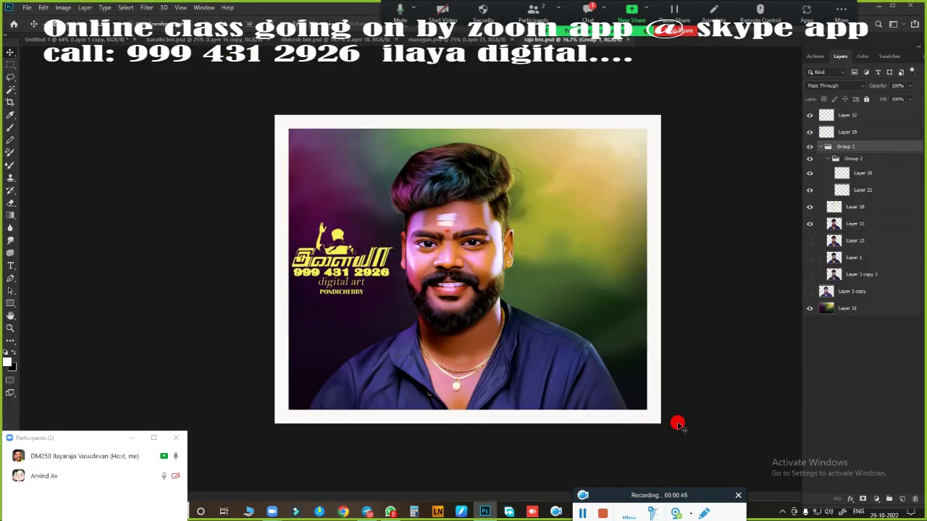
Toggle the sample's painted group on and off to compare it with the original photo.
left_click(829, 147)
left_click(809, 146)
left_click(809, 161)
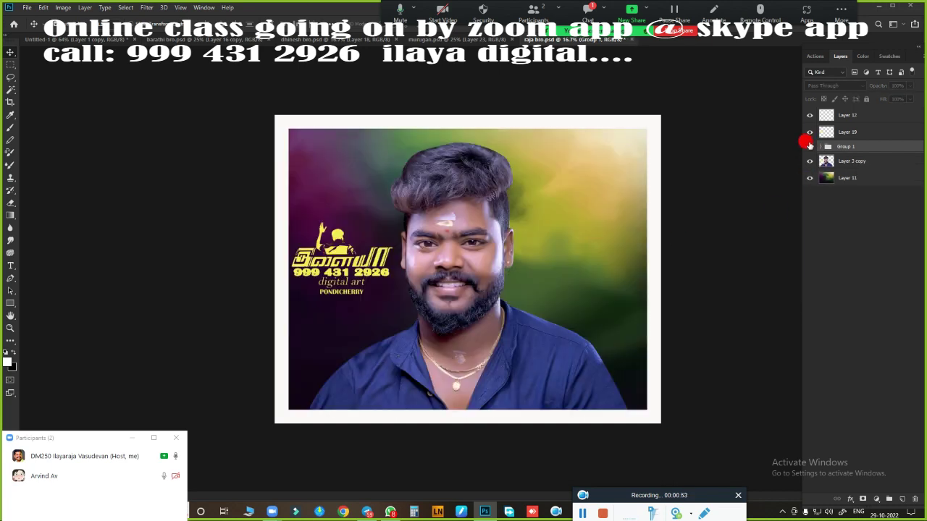
left_click(809, 146)
left_click(809, 147)
left_click(809, 147)
left_click(809, 146)
left_click(808, 146)
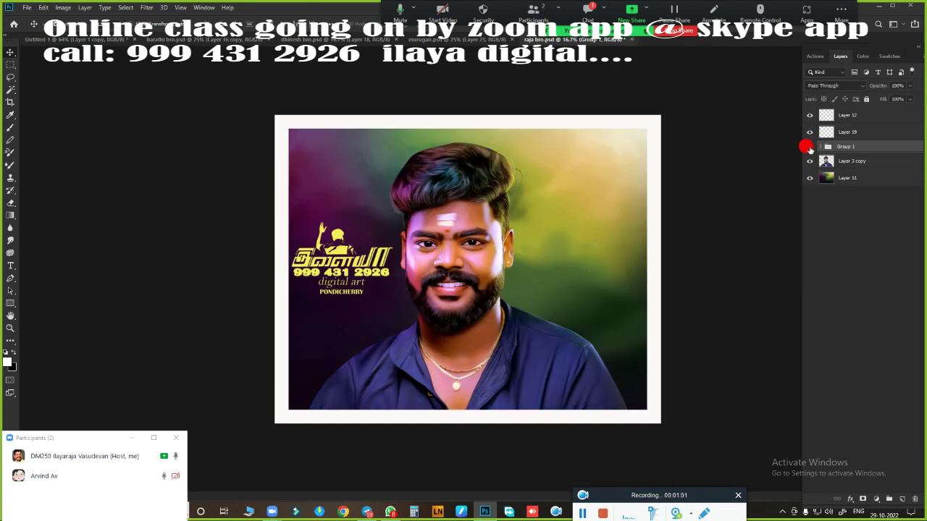
Close two sample portraits without saving changes.
left_click(630, 40)
left_click(459, 190)
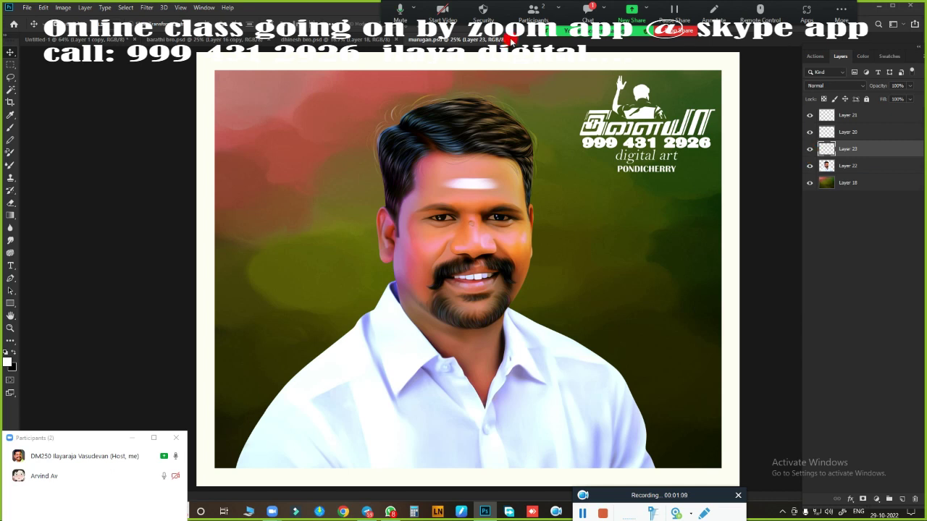
left_click(511, 40)
Compare another sample's painted layer, then show the painted version in the barathi bro sample.
left_click(809, 149)
left_click(808, 149)
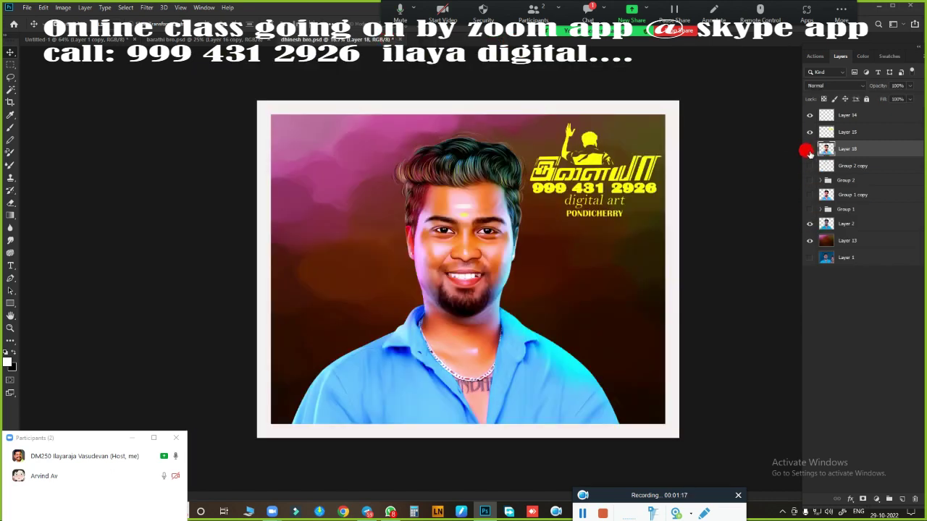
left_click(275, 40)
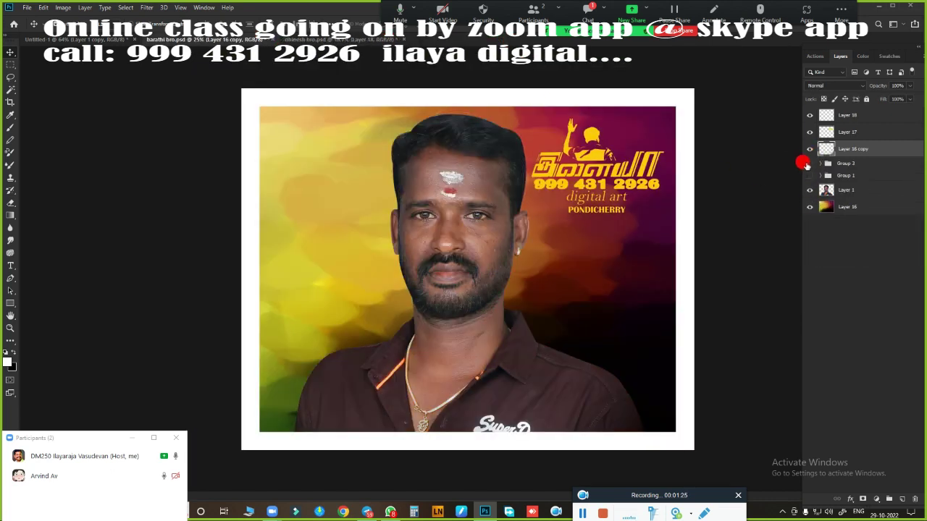
left_click(808, 164)
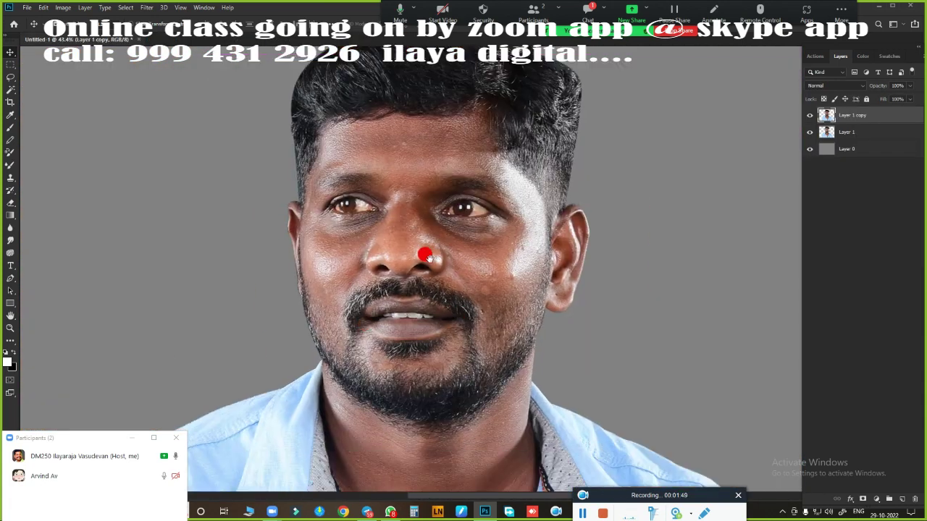
In the Untitled-1 portrait, toggle Layer 1 copy off and on to check the duplicate photo.
scroll(502, 261, "down", 1)
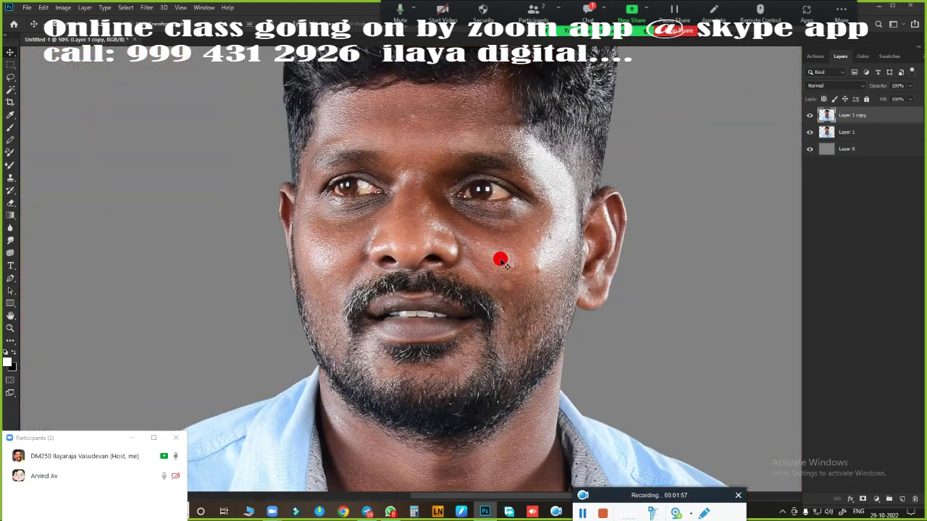
scroll(505, 222, "down", 1)
left_click(809, 115)
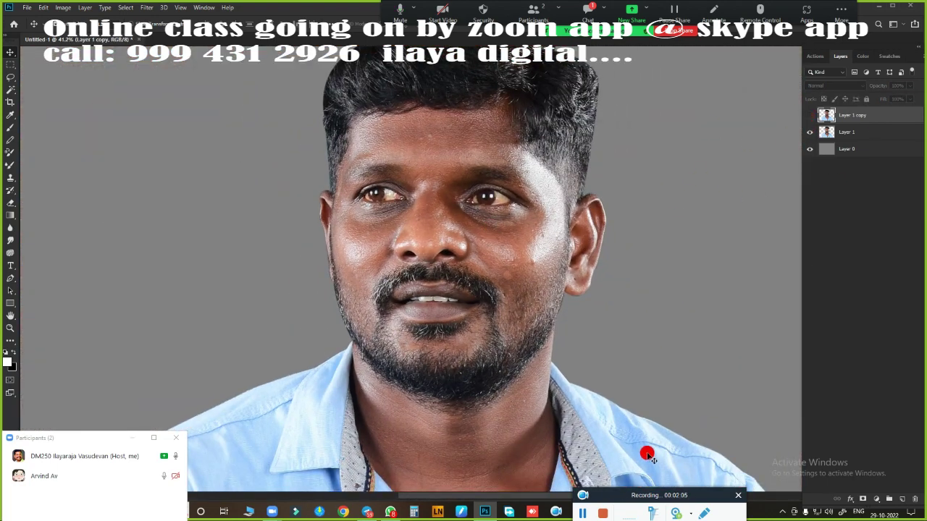
left_click(809, 115)
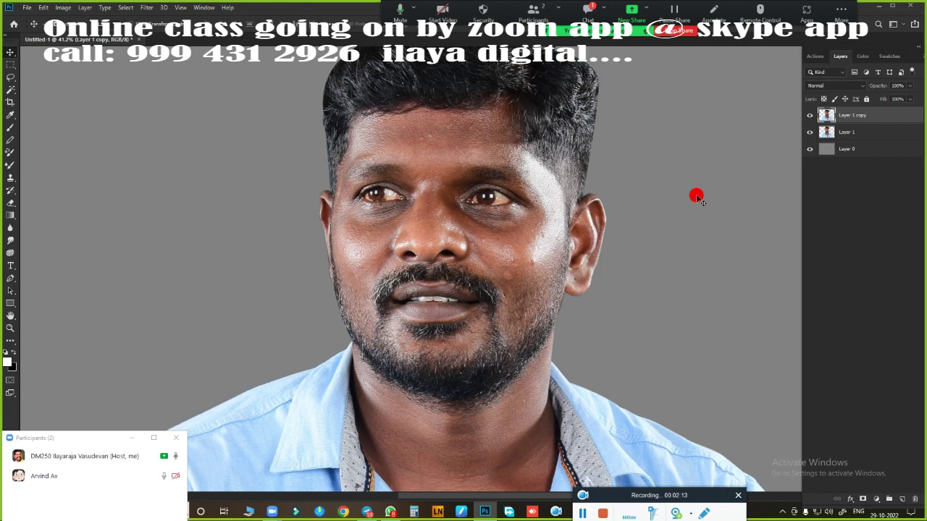
Raise exposure, clarity, dehaze, vibrance and warmth in Camera Raw, then set Color Balance highlights blue to +13.
key("ctrl+shift+a")
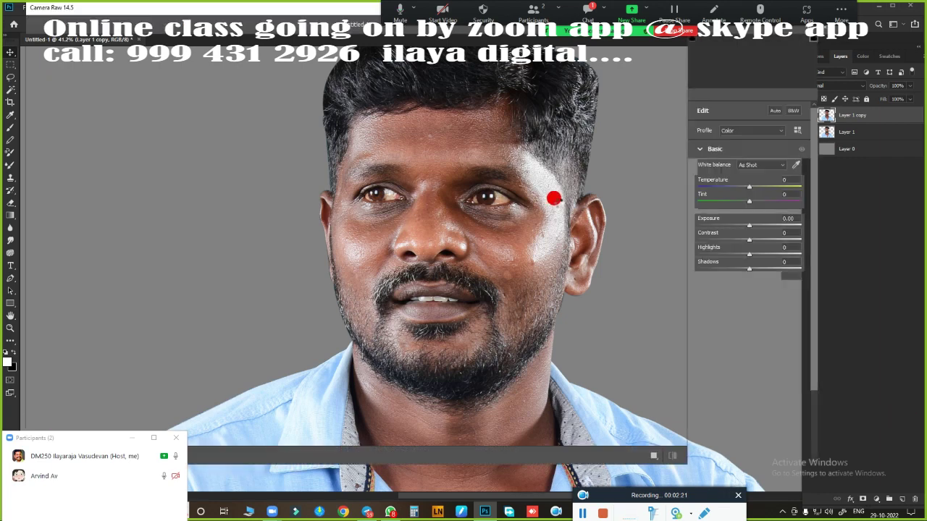
scroll(552, 197, "up", 2)
scroll(418, 182, "up", 1)
scroll(395, 172, "up", 1)
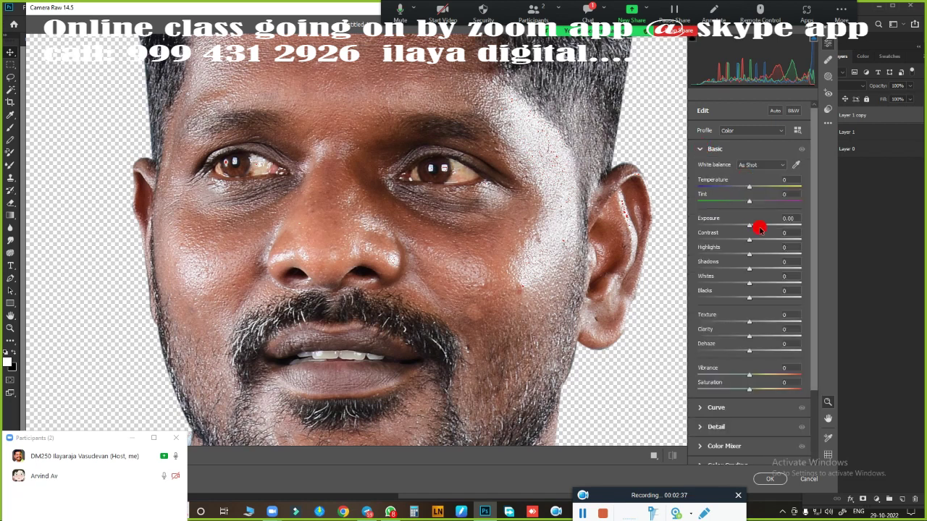
mouse_move(748, 225)
left_mouse_down()
mouse_move(758, 233)
mouse_move(753, 262)
left_mouse_up()
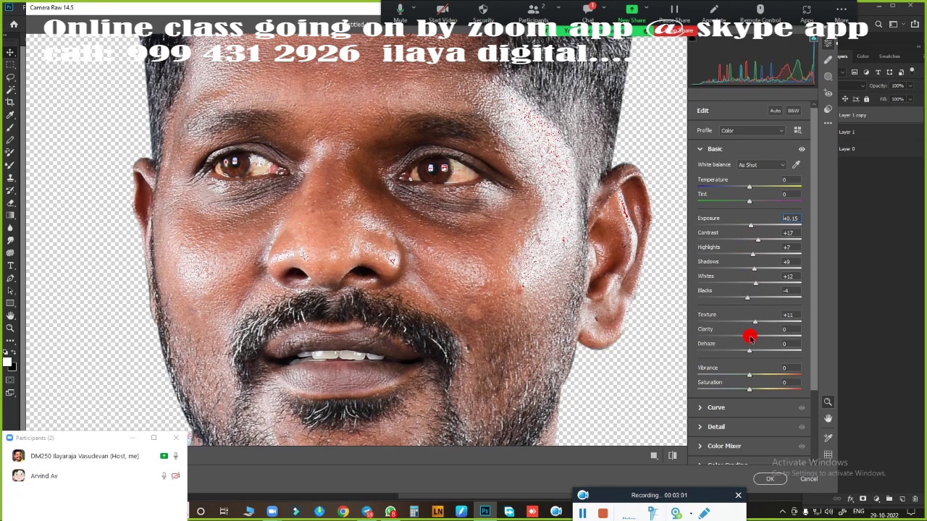
left_click_drag(750, 338, 752, 336)
left_click_drag(749, 375, 757, 375)
left_click_drag(748, 187, 753, 187)
left_click_drag(749, 350, 756, 352)
left_click_drag(753, 187, 754, 186)
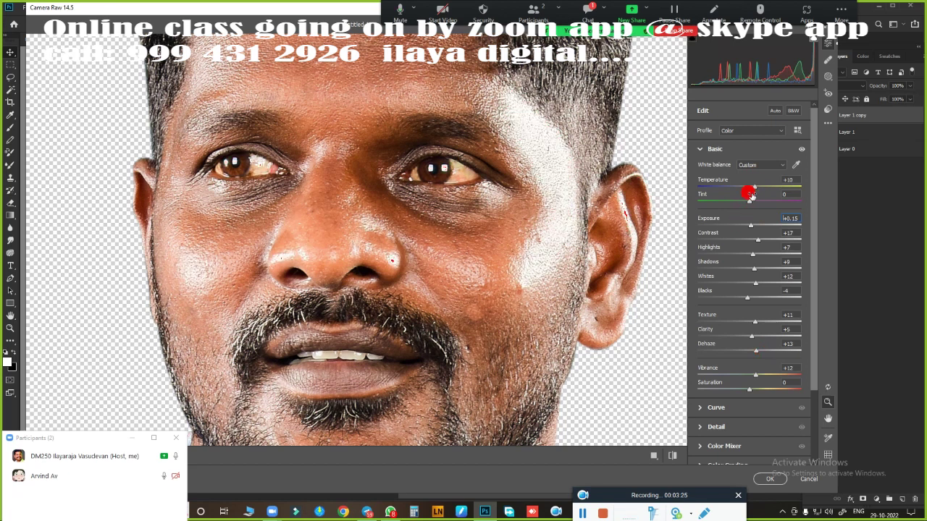
left_click(770, 479)
key("ctrl+b")
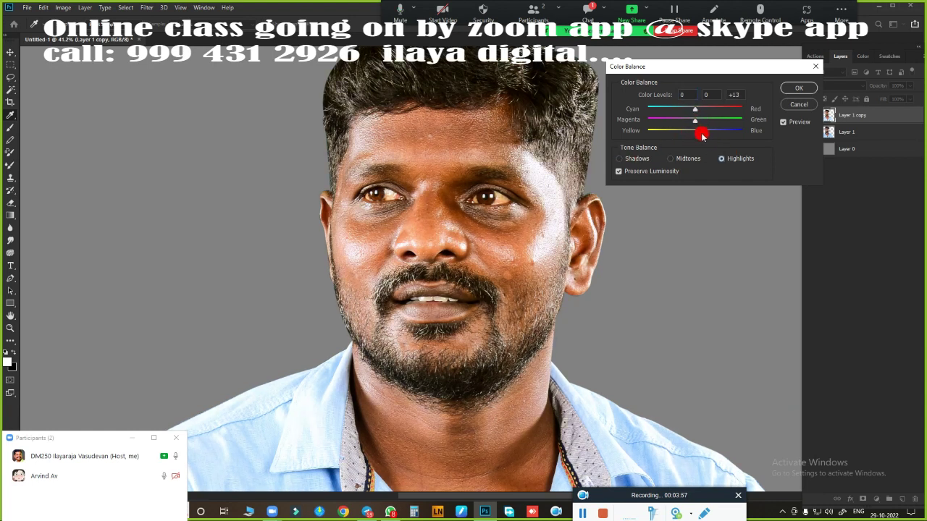
Apply the +13 blue highlight balance, then lasso both eyes and feather the selection 150 px.
key("Return")
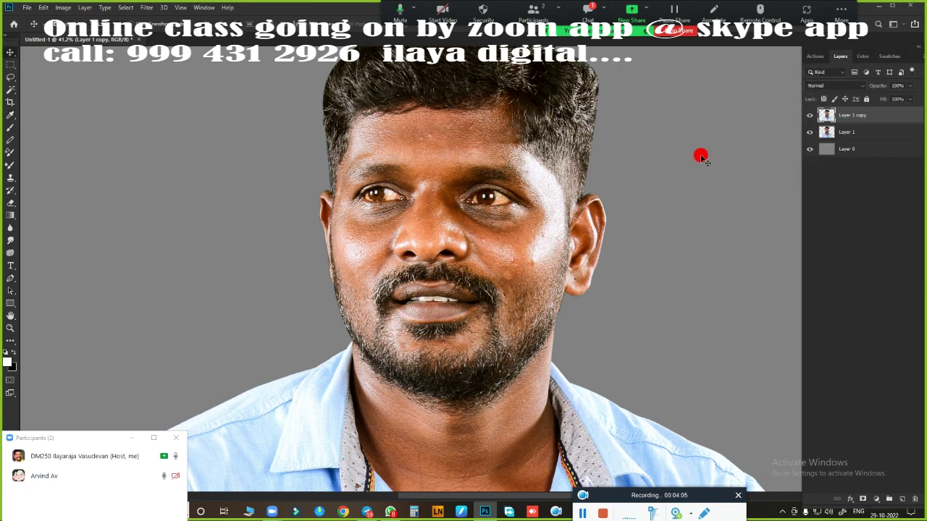
scroll(637, 210, "up", 2)
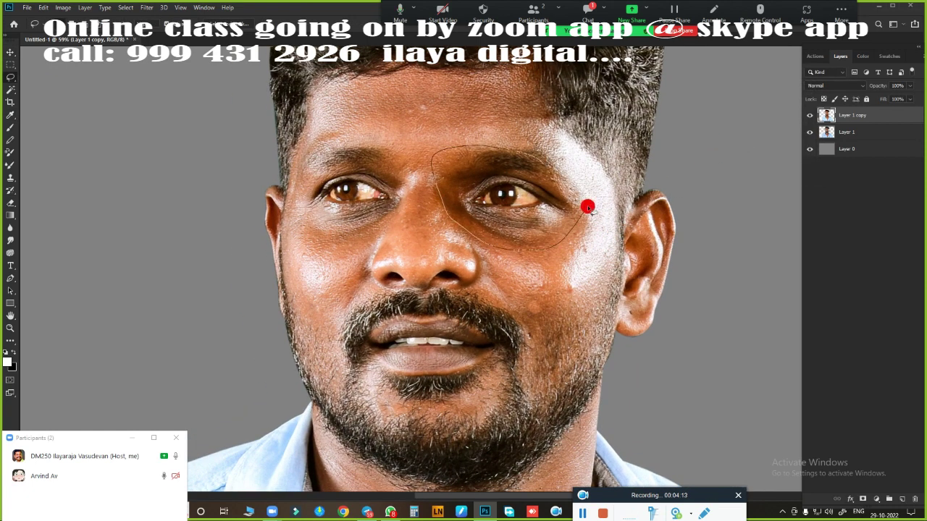
left_click_drag(587, 207, 579, 174)
left_click_drag(316, 151, 319, 156)
key("shift+F6")
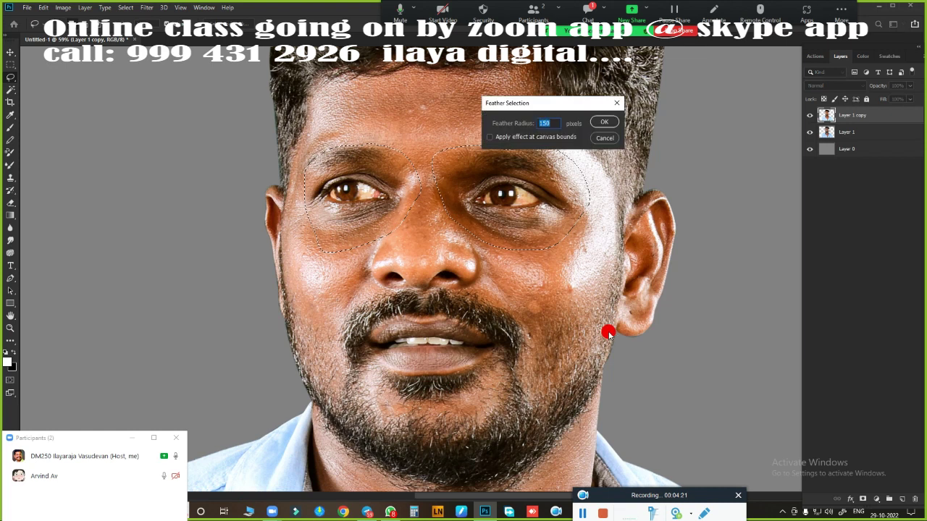
key("Return")
Brighten the feathered eye area with Brightness/Contrast at 34 and deselect.
key("alt+i")
key("j")
key("c")
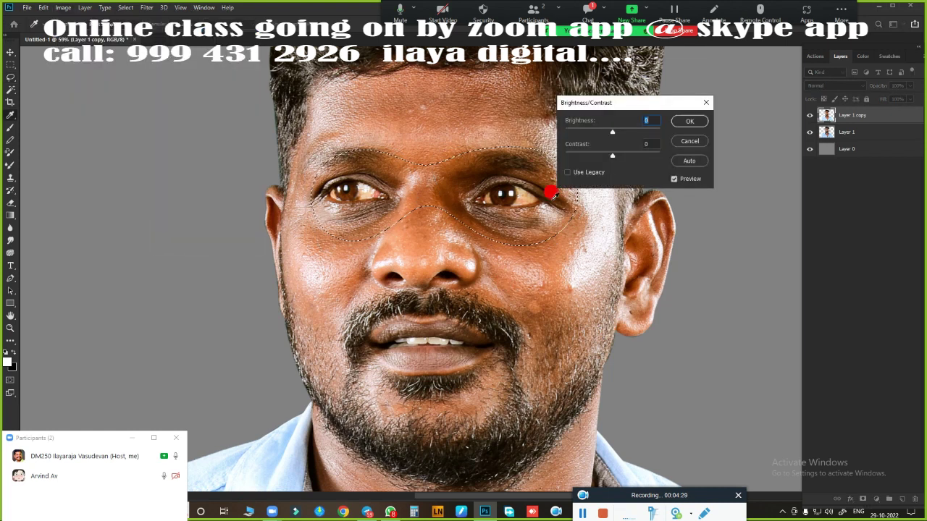
left_click_drag(613, 129, 624, 132)
left_click(684, 122)
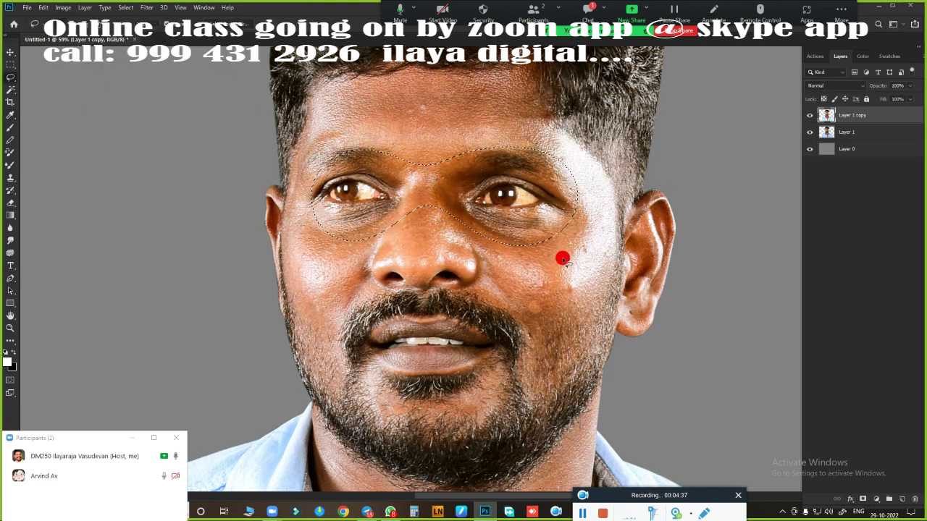
key("ctrl+d")
Toggle the retouched layer off and on to compare before and after.
left_click(810, 116)
left_click(810, 116)
left_click(810, 115)
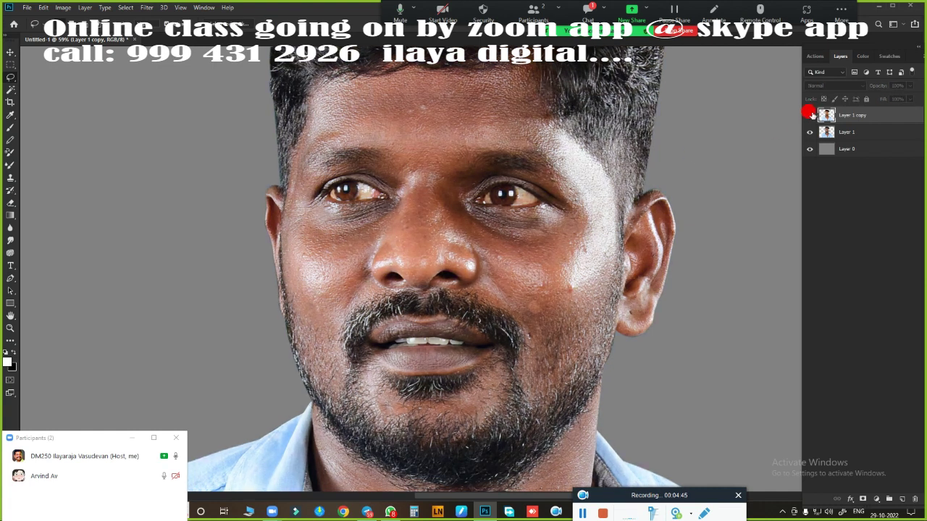
left_click(810, 115)
left_click(809, 116)
left_click(809, 116)
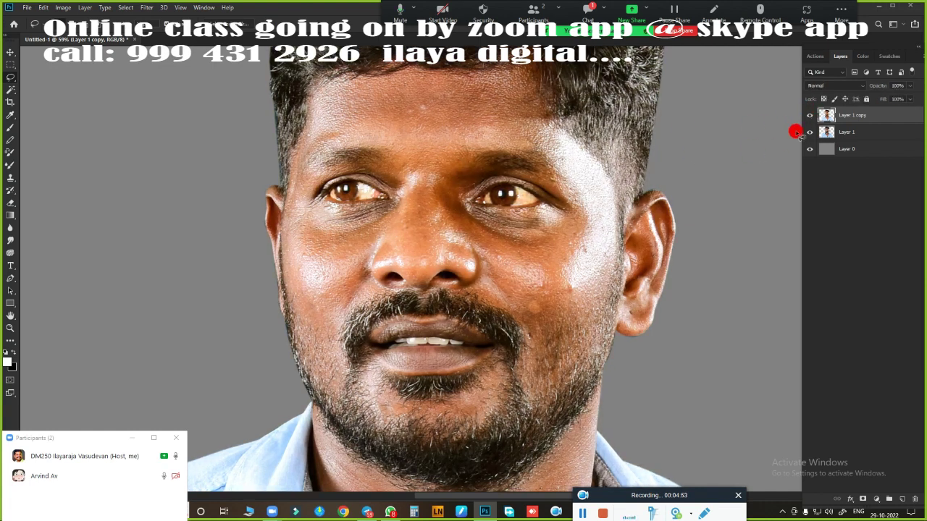
Duplicate the retouched layer as Layer 1 copy 2, add empty Layer 2, and hide the earlier copy.
scroll(627, 241, "down", 5)
key("ctrl+j")
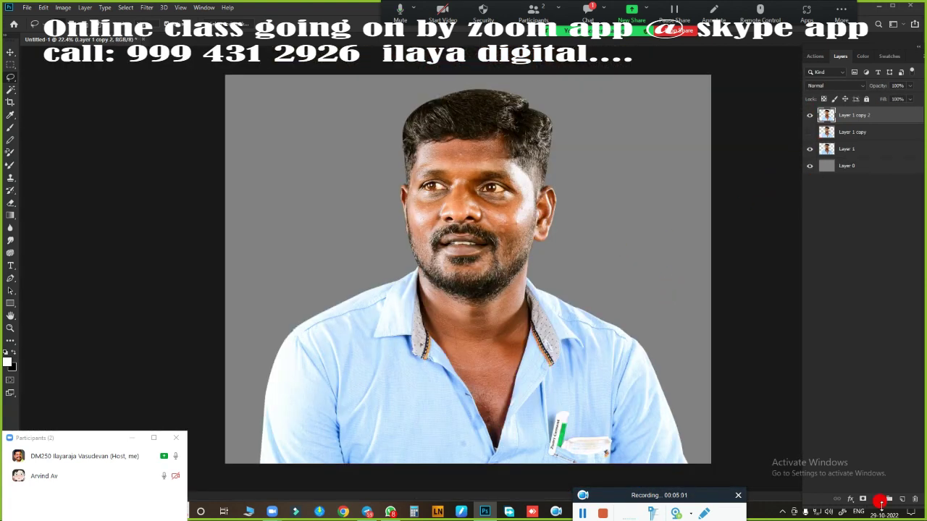
left_click(879, 500)
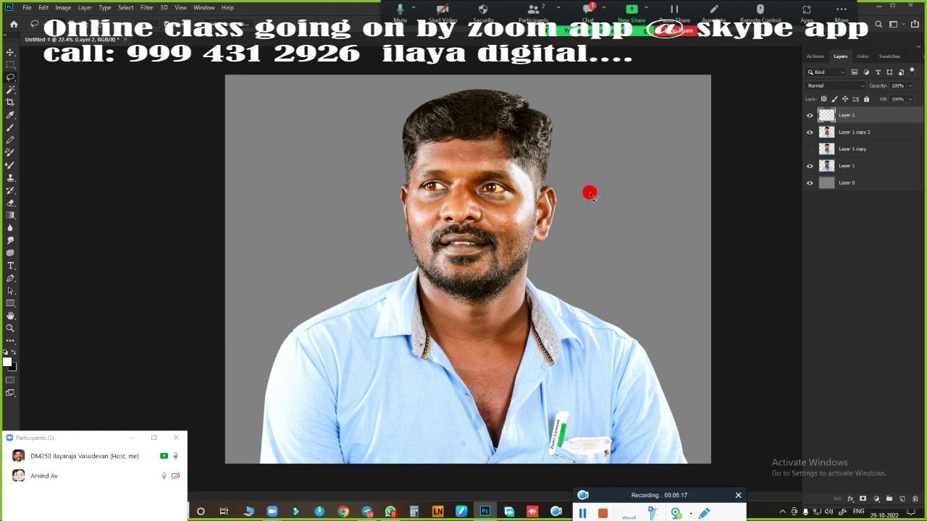
left_click(809, 148)
Choose a 150 px soft brush from the brush presets and close the brush settings panel.
scroll(517, 181, "up", 2)
scroll(552, 265, "up", 2)
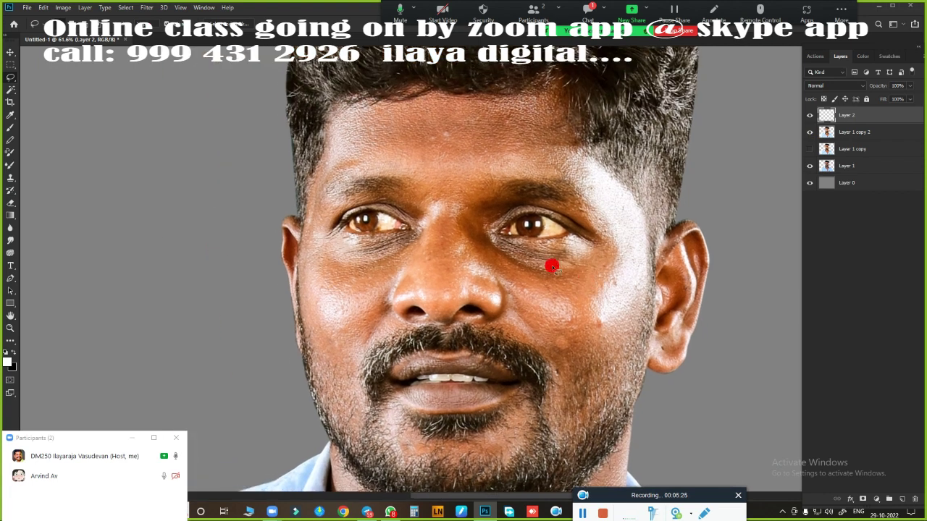
key("o")
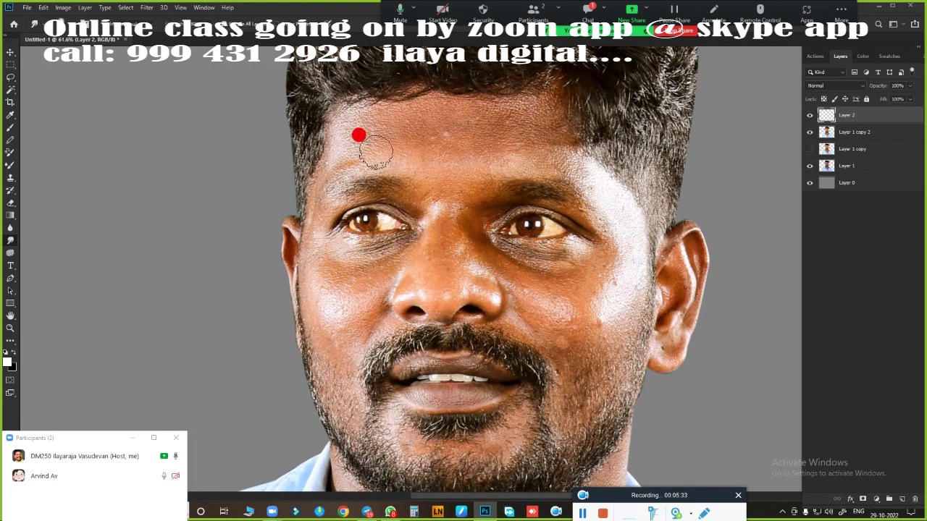
right_click(375, 152)
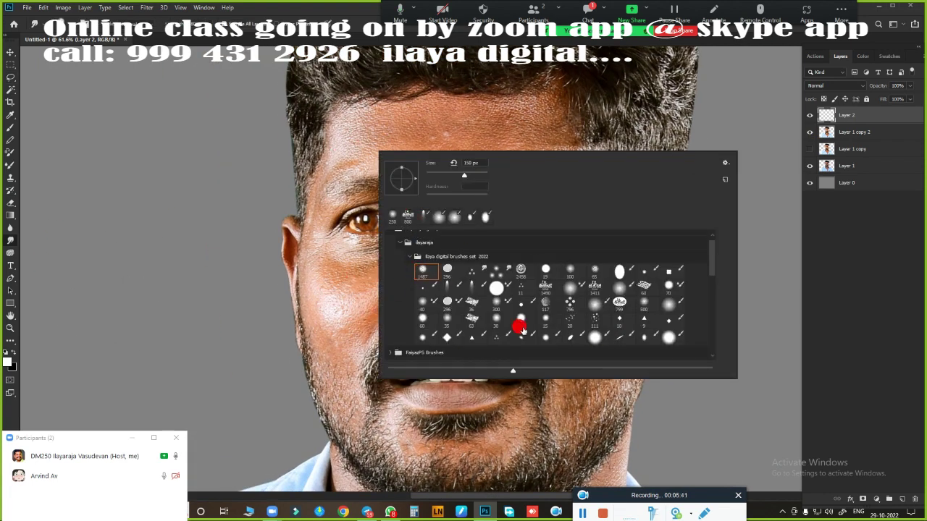
double_click(464, 290)
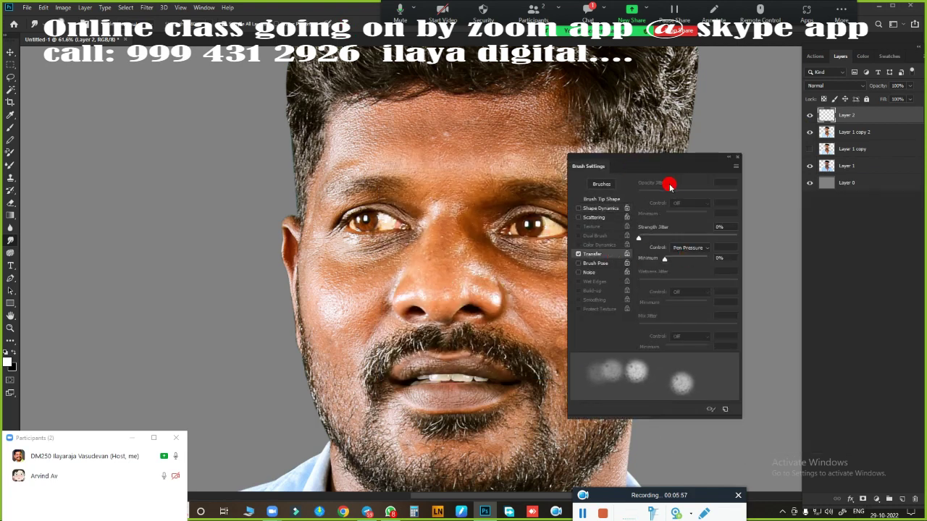
left_click(358, 225)
scroll(490, 205, "up", 5)
scroll(480, 234, "down", 4)
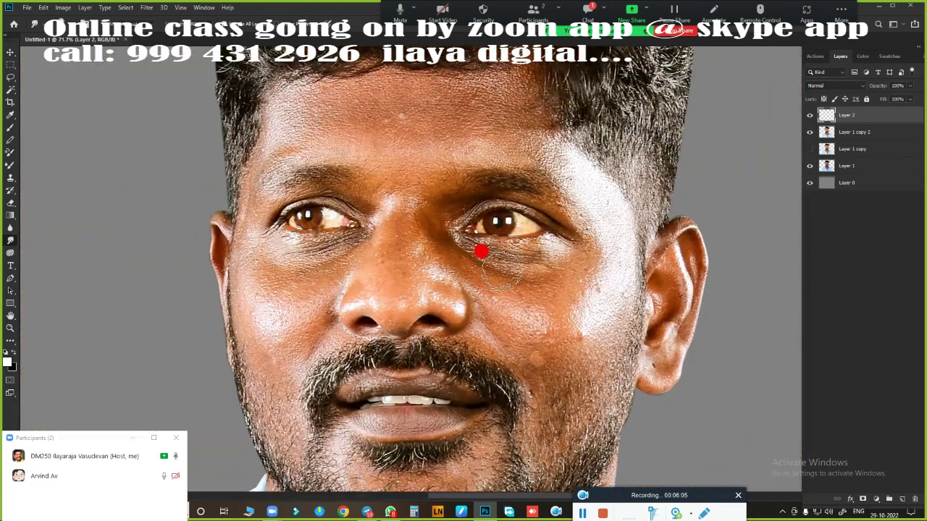
Set Camera Raw highlights to −100 and shadows to +46 on Layer 1 copy 2.
key("ctrl+shift+a")
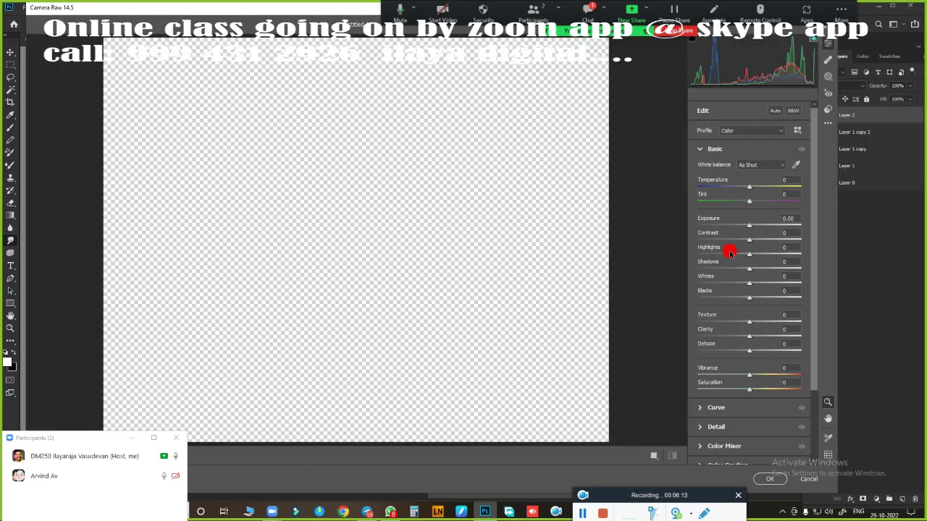
left_click(803, 478)
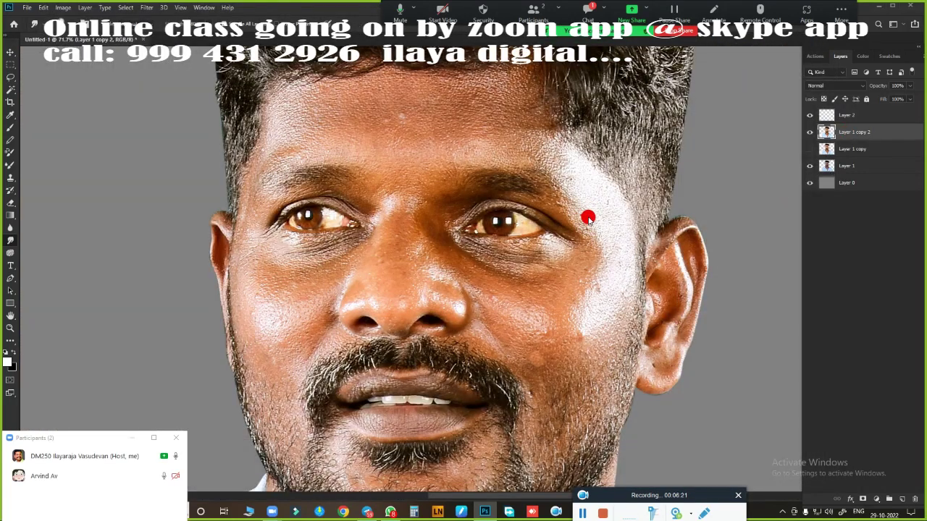
key("ctrl+shift+a")
mouse_move(748, 254)
left_mouse_down()
mouse_move(719, 253)
mouse_move(750, 267)
mouse_move(700, 263)
left_mouse_up()
scroll(409, 161, "up", 3)
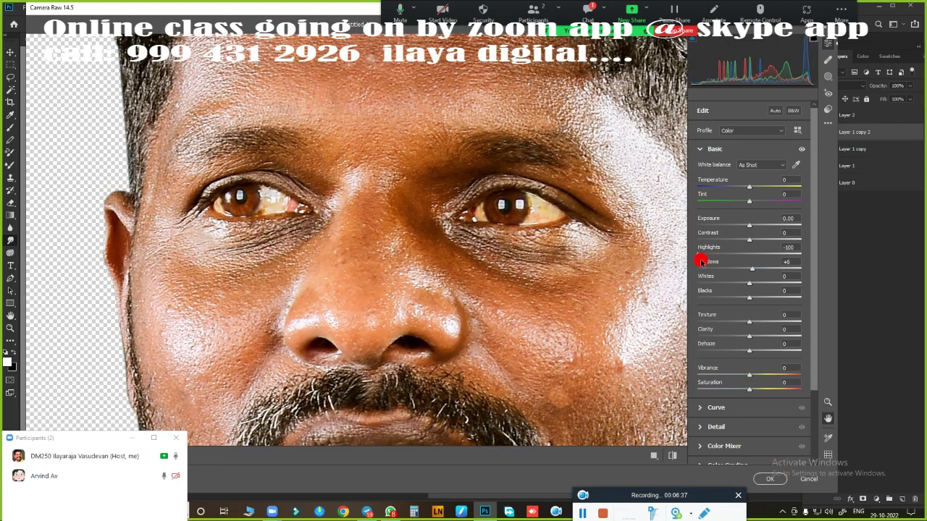
left_click(773, 478)
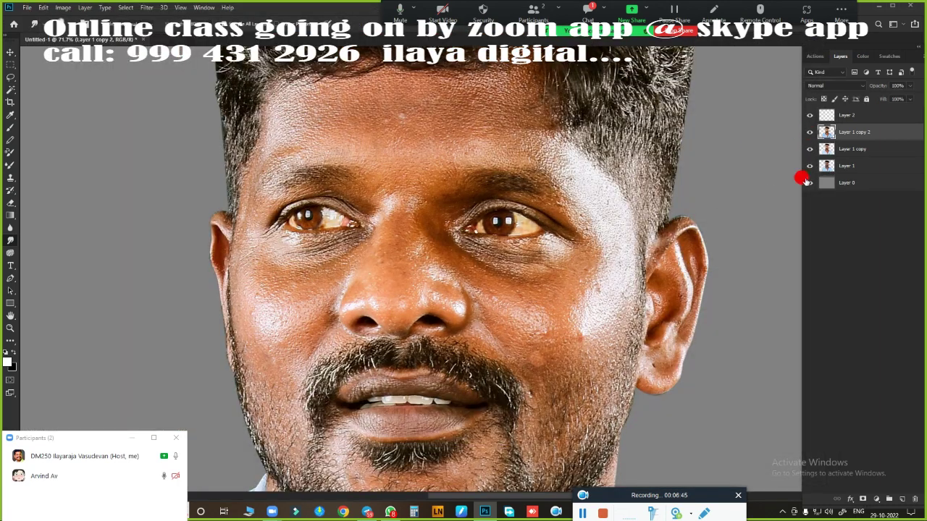
Save the document as bomi.psd, replacing the existing file.
key("ctrl+shift+s")
left_click(167, 153)
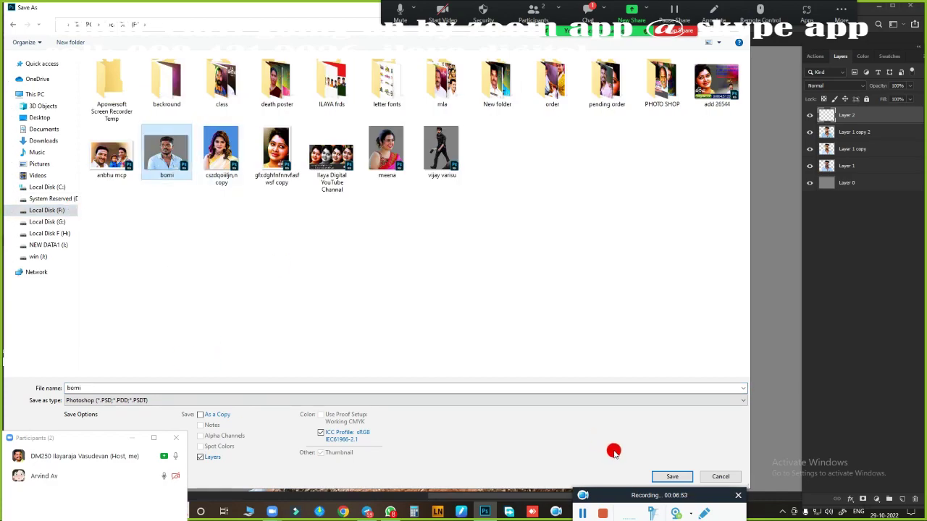
left_click(672, 476)
left_click(490, 256)
scroll(467, 224, "up", 2)
Apply Unsharp Mask sharpening to the Layer 1 copy 2 portrait.
scroll(462, 216, "up", 2)
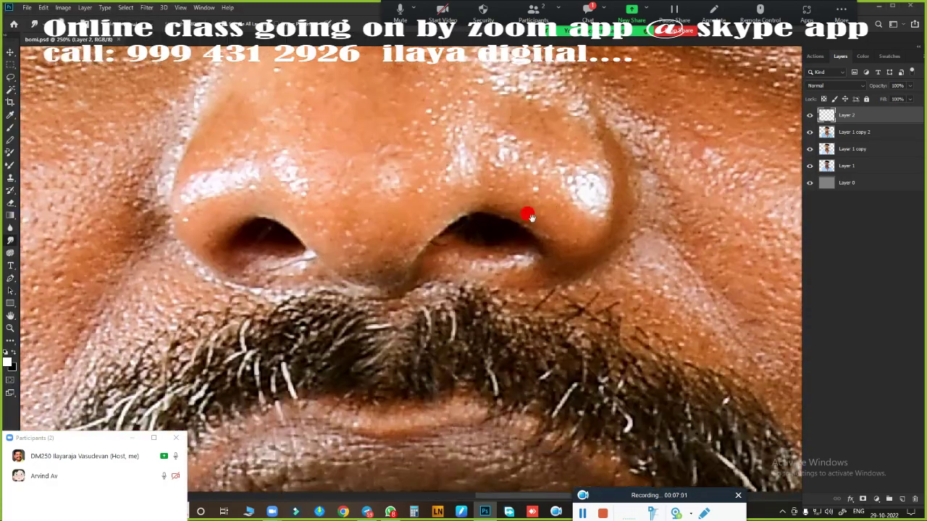
scroll(528, 213, "down", 3)
scroll(501, 296, "up", 1)
left_click(145, 12)
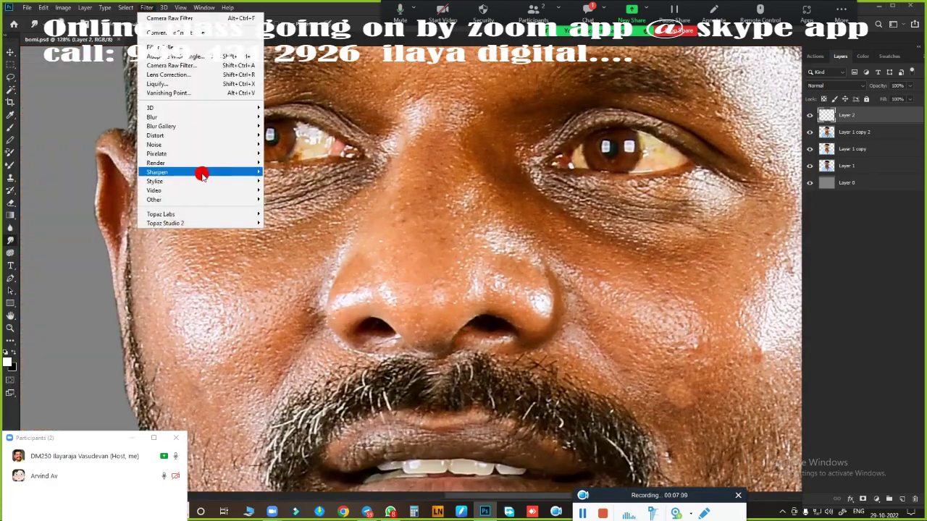
left_click(310, 214)
key("Return")
left_click(854, 132)
left_click(146, 8)
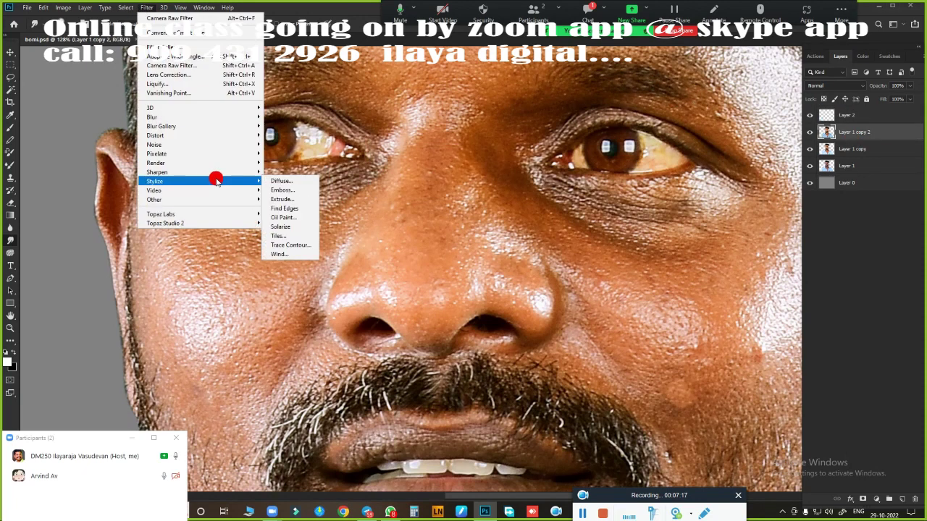
left_click(297, 232)
left_click(717, 94)
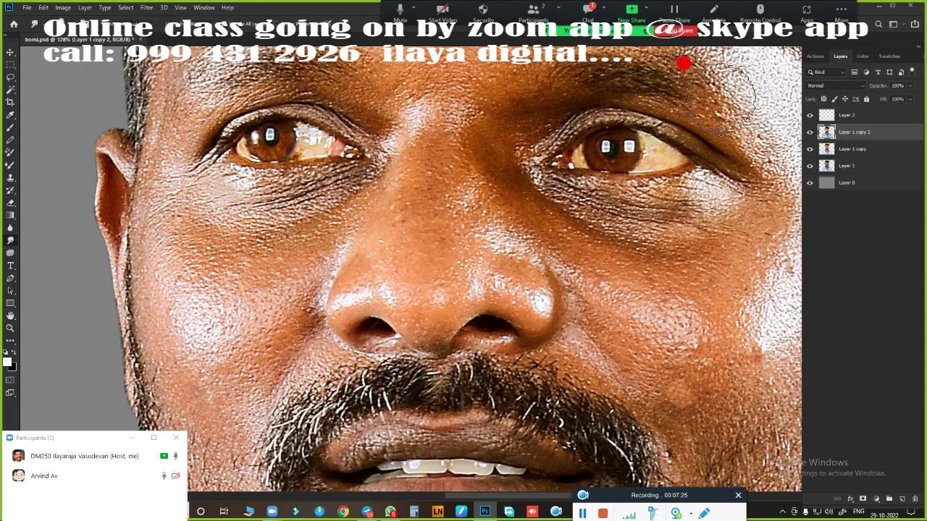
Make Layer 2 the painting layer and check the image size without changing it.
left_click(850, 116)
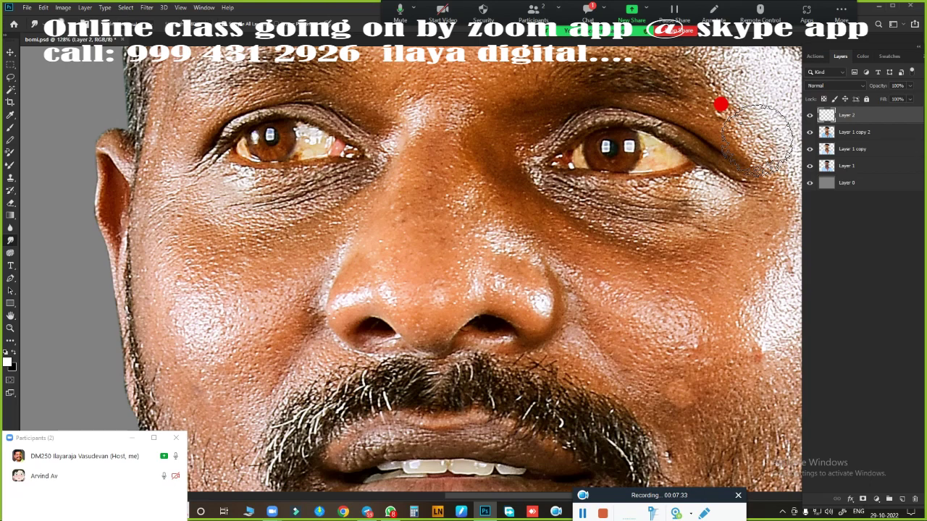
scroll(502, 267, "up", 3)
scroll(480, 273, "up", 2)
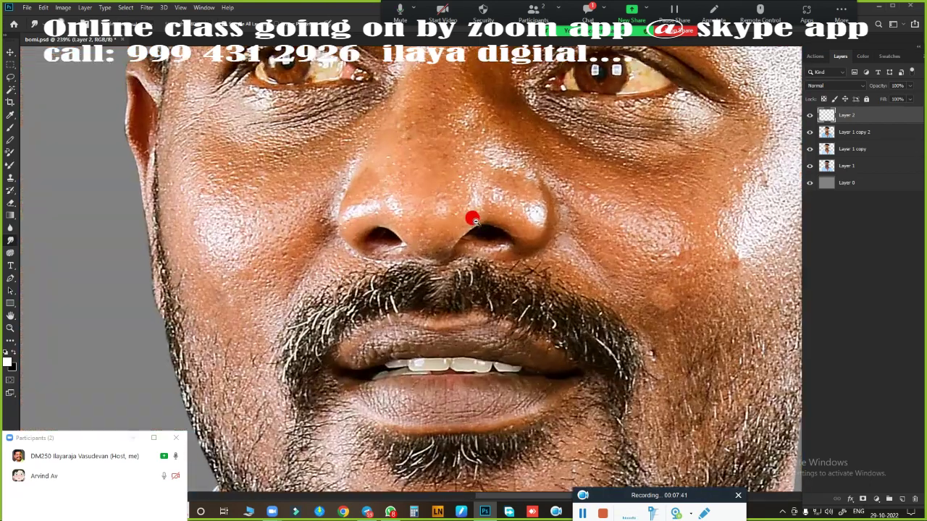
scroll(285, 239, "up", 3)
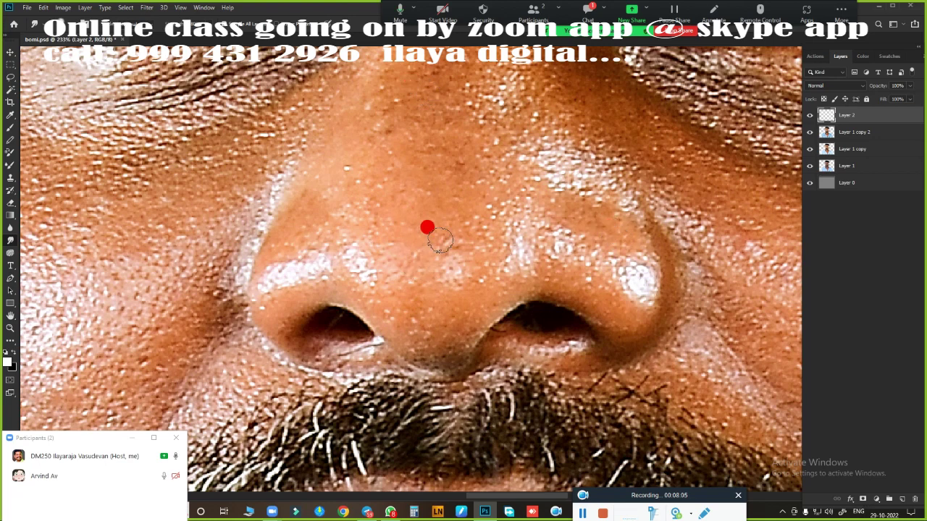
scroll(334, 280, "up", 2)
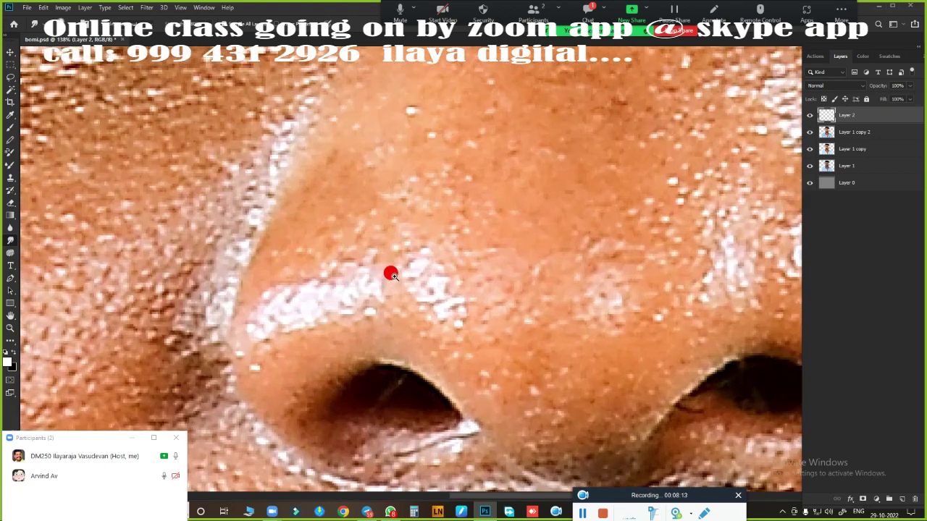
scroll(391, 270, "up", 2)
key("ctrl+alt+i")
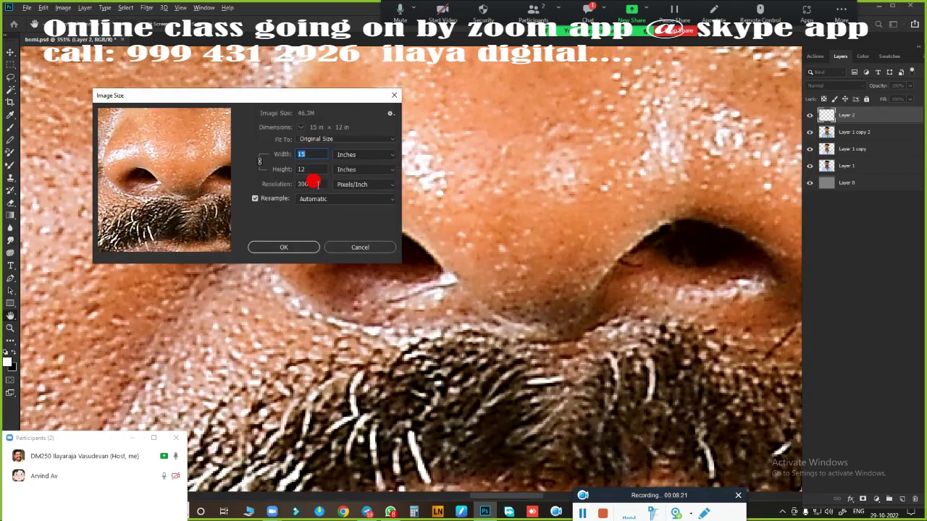
left_click(393, 96)
scroll(420, 263, "up", 1)
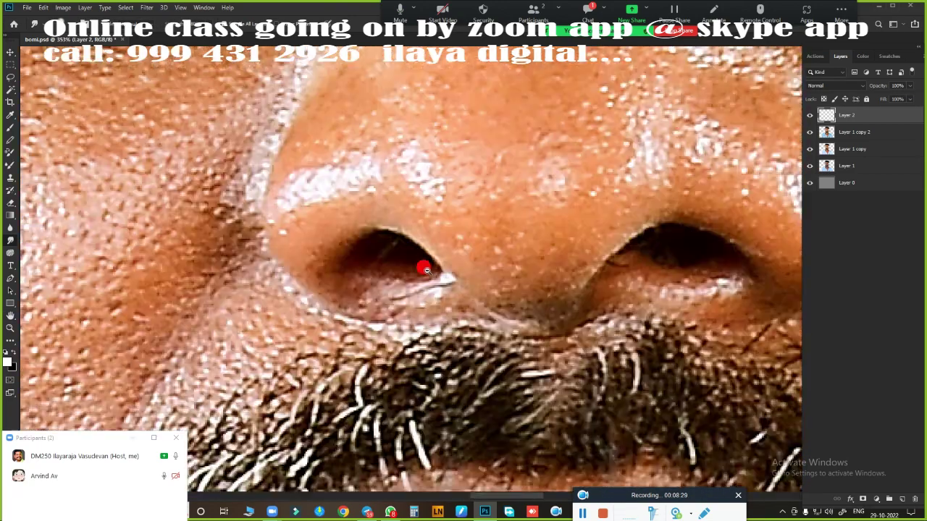
scroll(447, 271, "up", 1)
Smooth the skin around the left nostril rim, under the nostril and its crease.
mouse_move(454, 244)
left_mouse_down()
mouse_move(346, 211)
mouse_move(398, 210)
mouse_move(389, 202)
mouse_move(499, 293)
mouse_move(472, 255)
mouse_move(567, 322)
mouse_move(503, 286)
mouse_move(299, 244)
mouse_move(273, 301)
mouse_move(273, 233)
mouse_move(354, 224)
mouse_move(284, 281)
mouse_move(283, 244)
left_mouse_up()
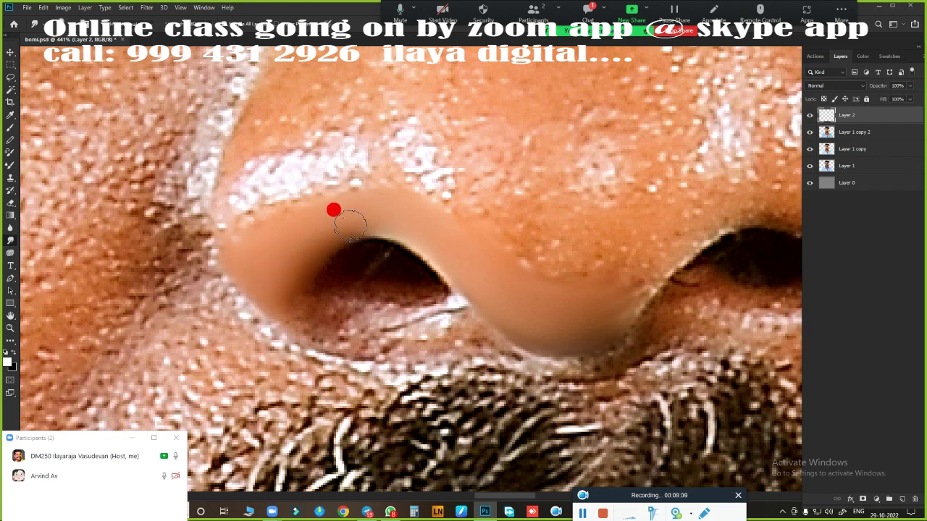
left_click_drag(310, 321, 310, 309)
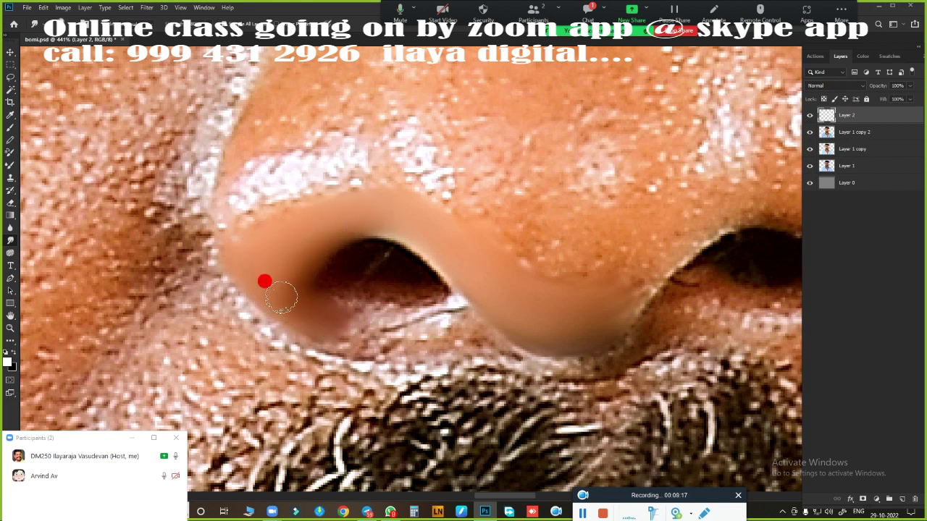
mouse_move(375, 212)
left_mouse_down()
mouse_move(341, 306)
mouse_move(424, 314)
mouse_move(395, 310)
mouse_move(379, 322)
mouse_move(310, 303)
left_mouse_up()
mouse_move(417, 328)
left_mouse_down()
mouse_move(371, 321)
mouse_move(362, 267)
left_mouse_up()
mouse_move(424, 276)
left_mouse_down()
mouse_move(353, 256)
mouse_move(424, 294)
mouse_move(366, 306)
mouse_move(437, 288)
left_mouse_up()
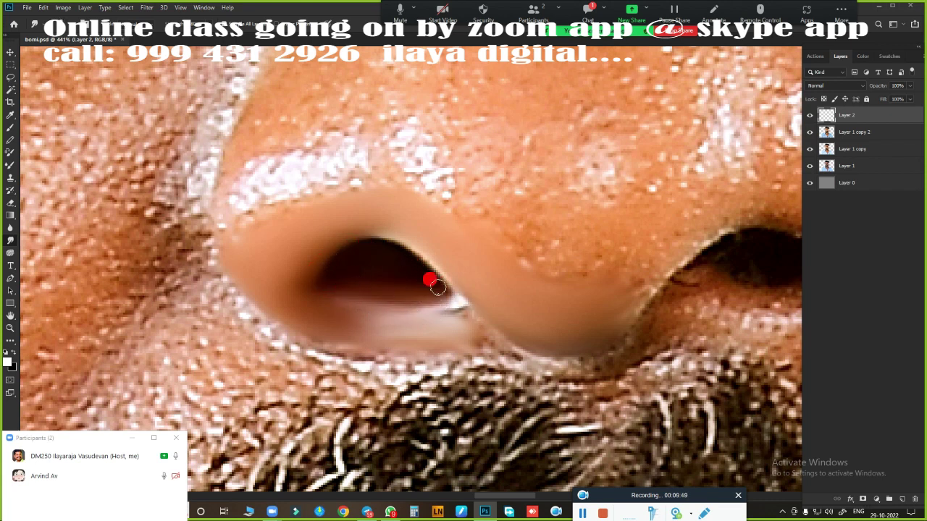
mouse_move(507, 343)
left_mouse_down()
mouse_move(521, 348)
mouse_move(420, 296)
mouse_move(334, 289)
left_mouse_up()
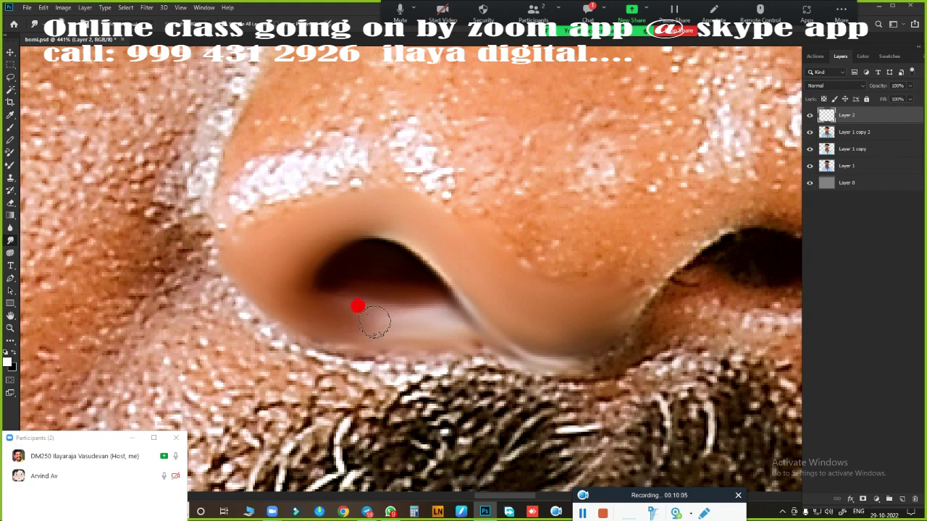
scroll(499, 256, "down", 3)
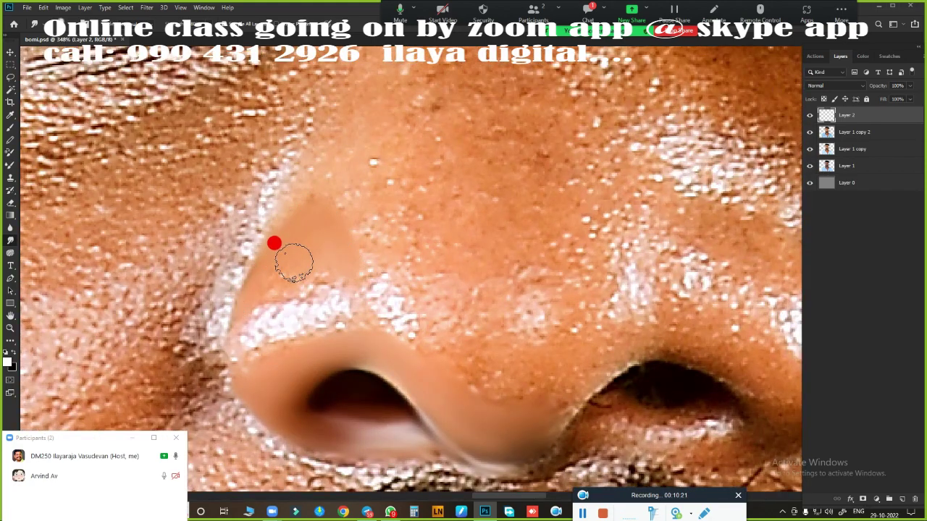
Blend the left nose side and nose-tip highlight smooth with a half-size brush.
left_click_drag(273, 243, 242, 287)
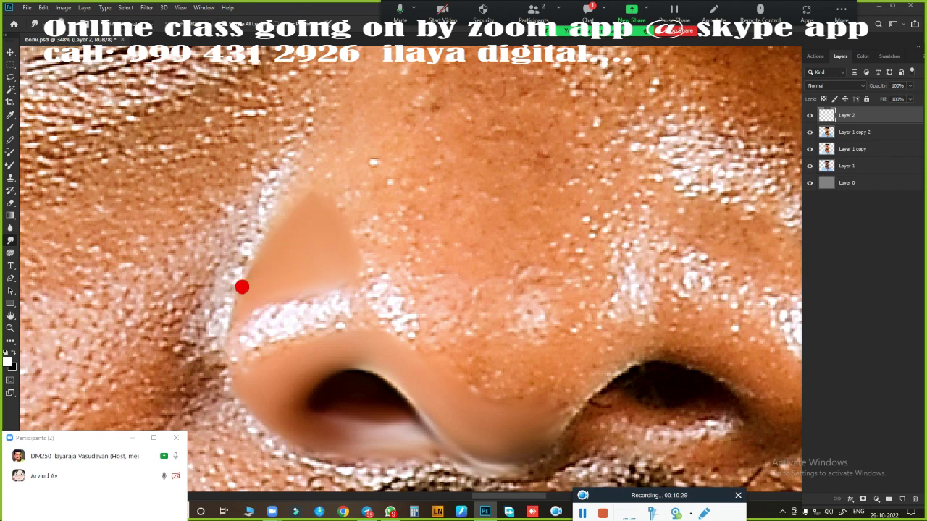
left_click_drag(397, 302, 430, 212)
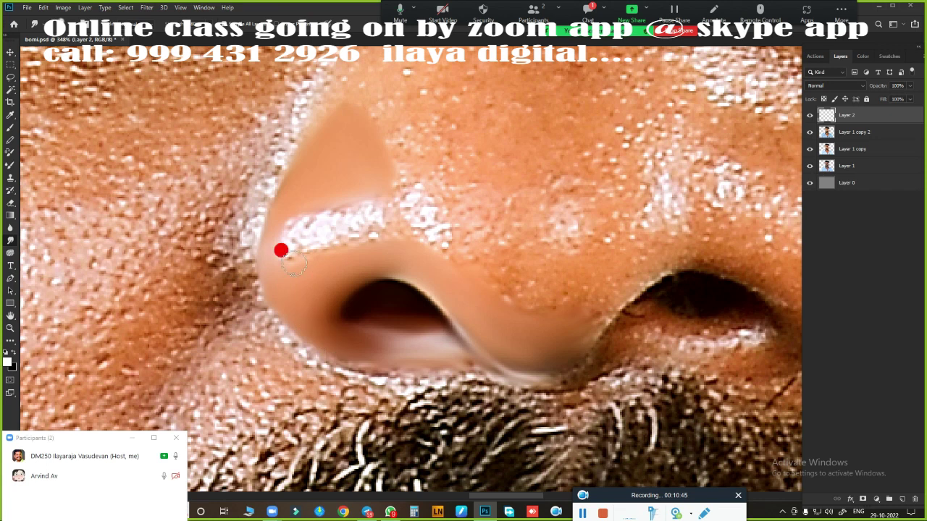
mouse_move(295, 244)
left_mouse_down()
mouse_move(356, 215)
mouse_move(398, 238)
mouse_move(311, 256)
mouse_move(286, 279)
left_mouse_up()
key("[")
key("[")
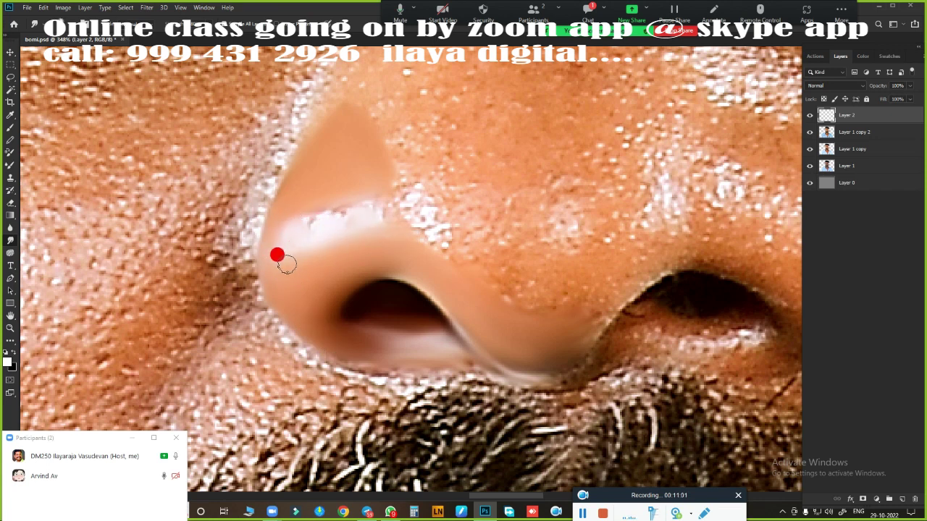
mouse_move(328, 236)
left_mouse_down()
mouse_move(357, 209)
mouse_move(297, 228)
mouse_move(306, 205)
mouse_move(369, 189)
mouse_move(304, 228)
mouse_move(289, 215)
mouse_move(318, 254)
mouse_move(424, 267)
mouse_move(341, 265)
mouse_move(325, 297)
left_mouse_up()
left_click_drag(315, 216, 318, 214)
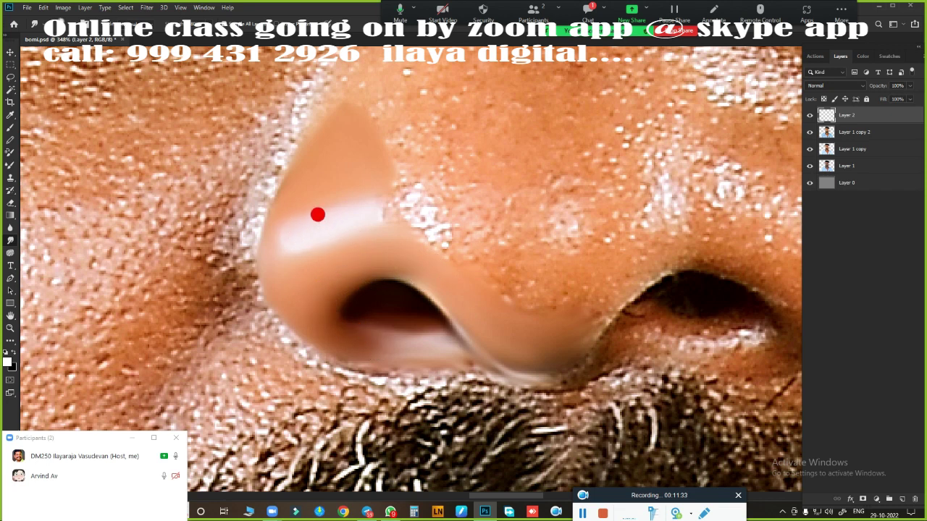
mouse_move(380, 189)
left_mouse_down()
mouse_move(345, 265)
mouse_move(364, 184)
mouse_move(369, 209)
mouse_move(330, 224)
left_mouse_up()
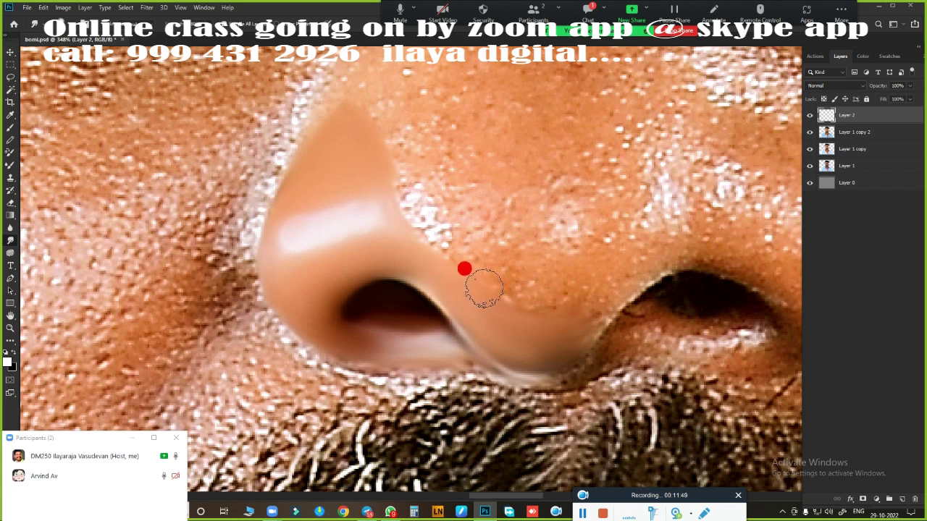
scroll(466, 264, "down", 2)
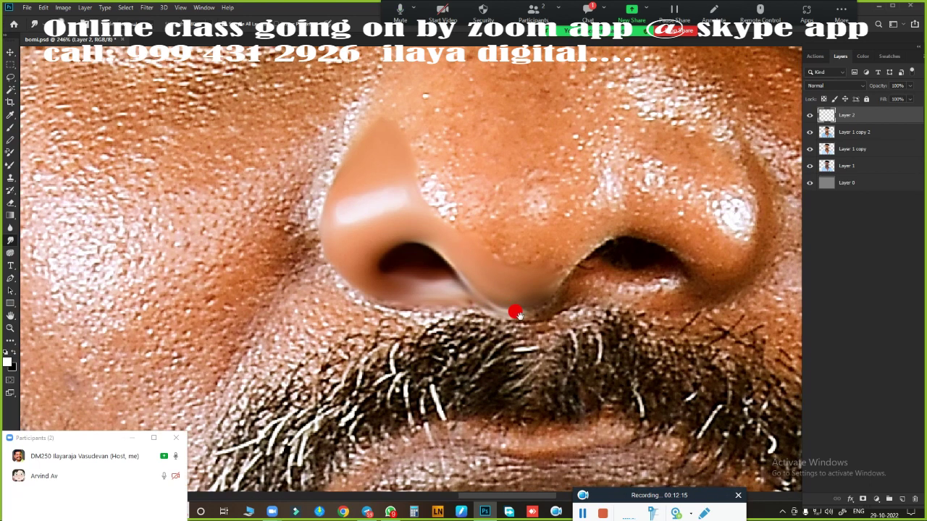
left_click_drag(478, 260, 422, 300)
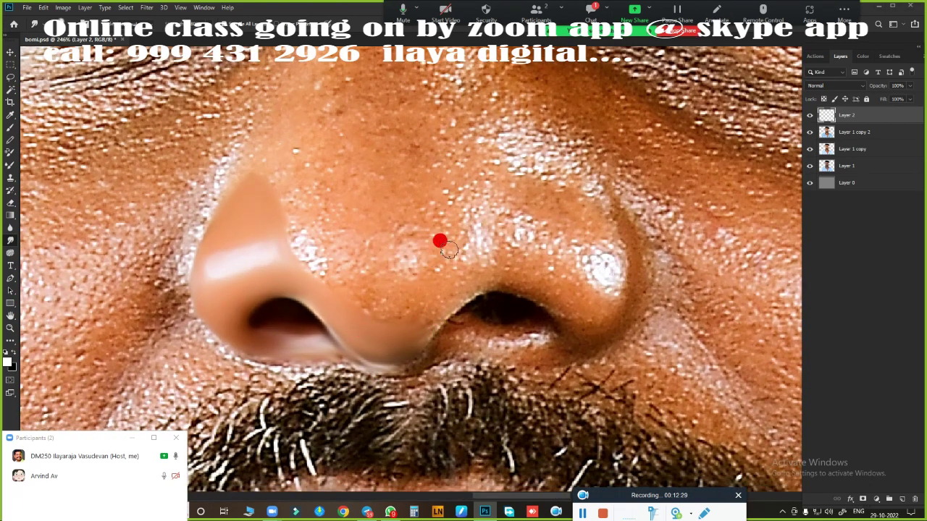
scroll(217, 268, "down", 5)
scroll(326, 193, "up", 6)
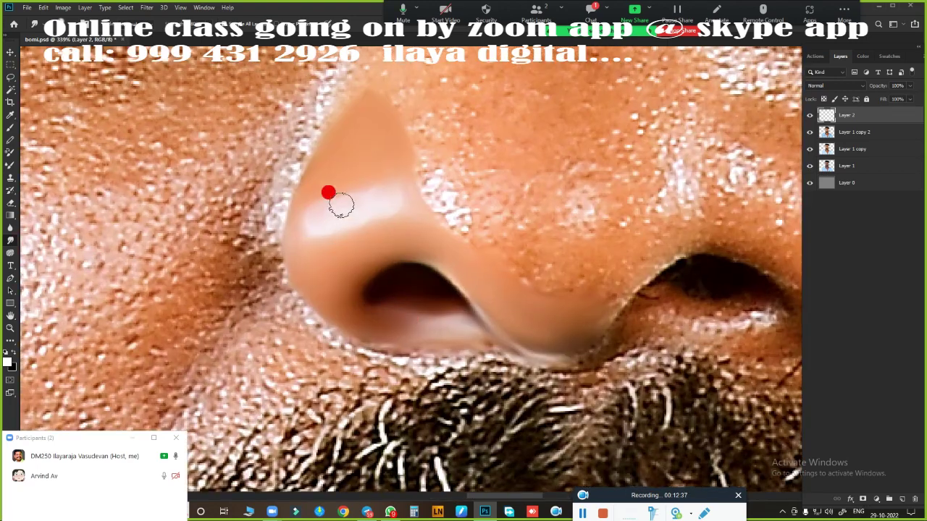
Paint smooth skin along the nostril rims and under the nose centre.
scroll(533, 260, "down", 5)
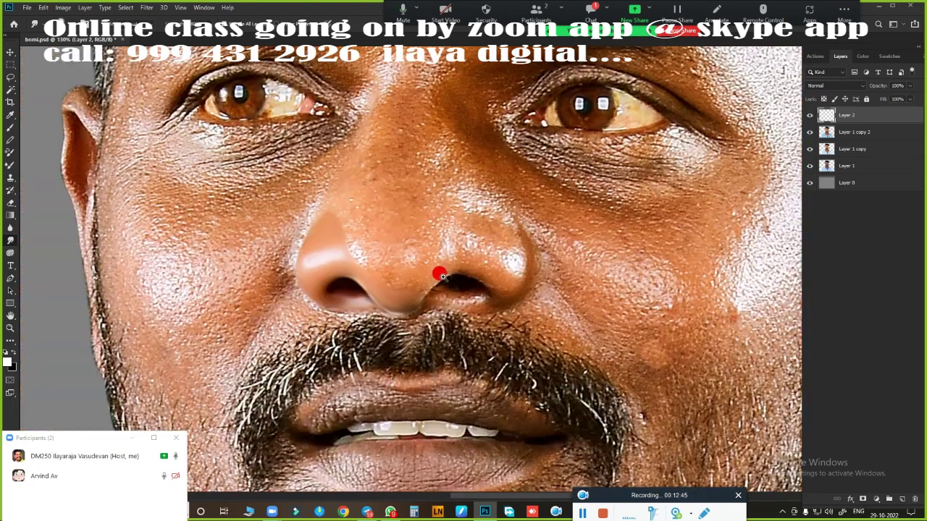
scroll(224, 249, "up", 4)
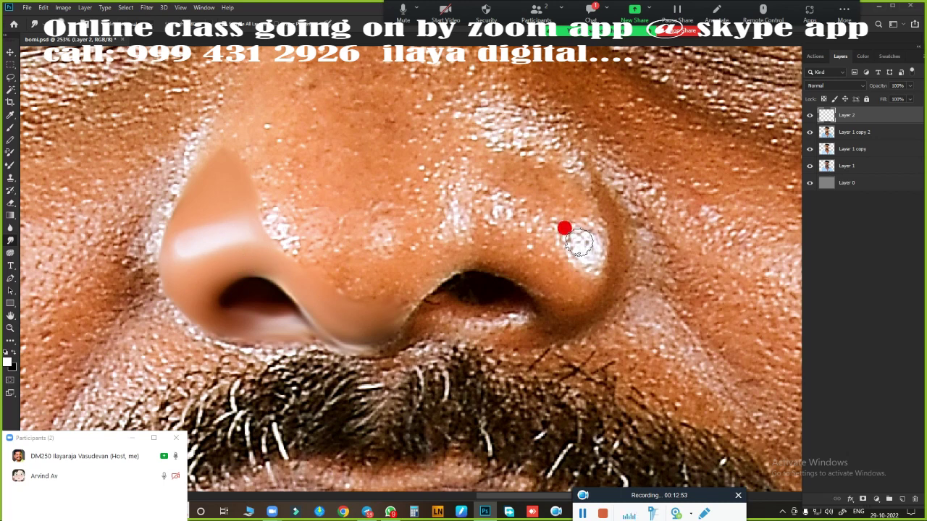
scroll(562, 227, "right", 2)
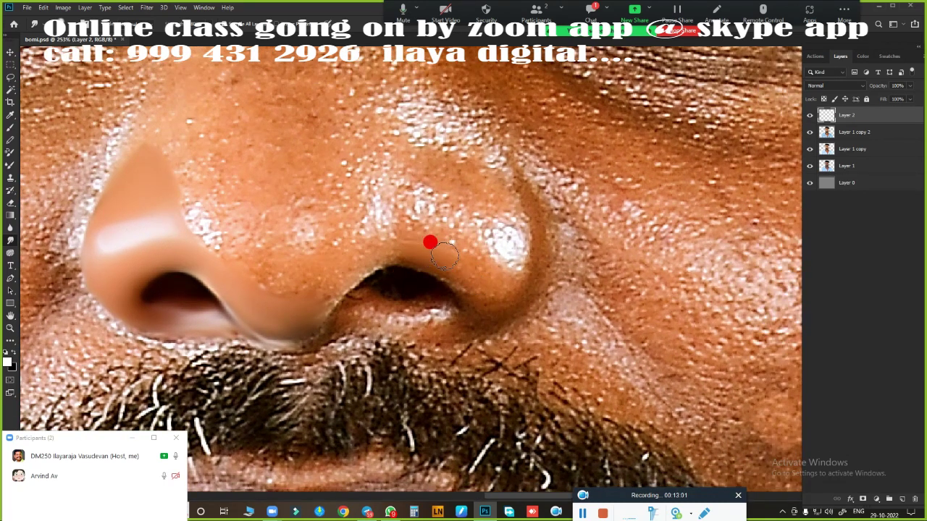
left_click_drag(420, 238, 492, 283)
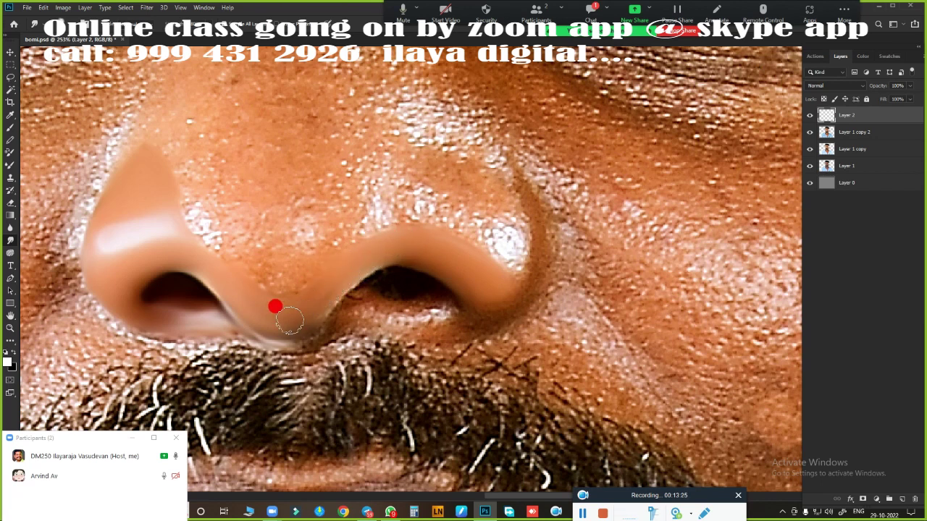
mouse_move(289, 319)
left_mouse_down()
mouse_move(435, 257)
mouse_move(352, 257)
left_mouse_up()
left_click_drag(331, 289, 365, 262)
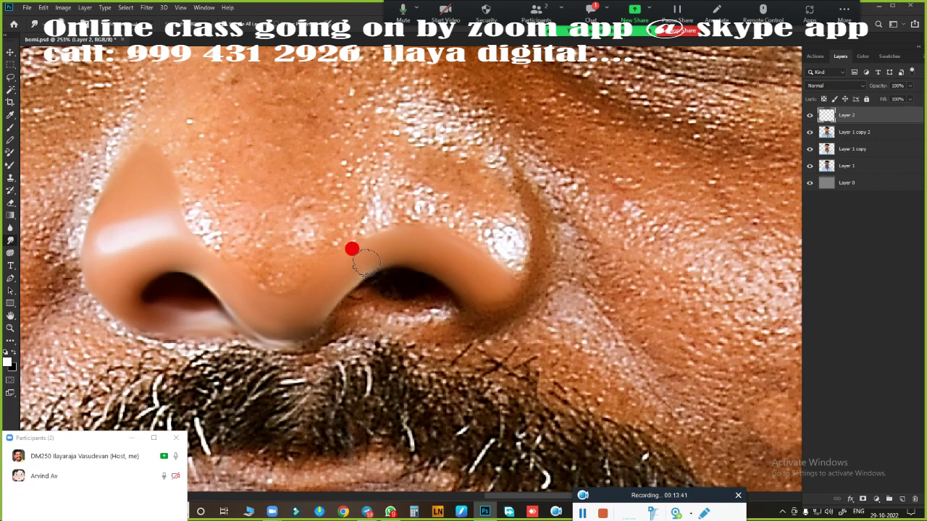
left_click_drag(295, 314, 296, 283)
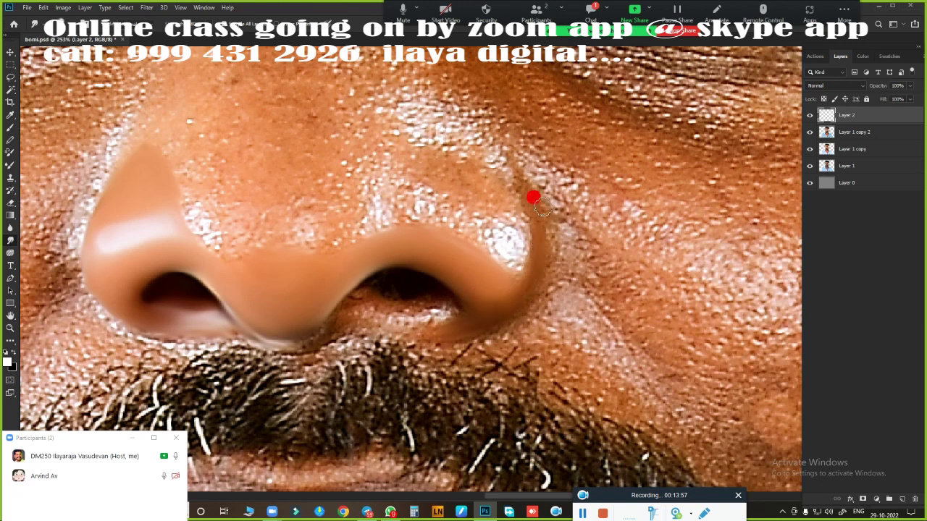
Smooth the right side of the nose and reshape its highlight.
left_click_drag(487, 319, 518, 205)
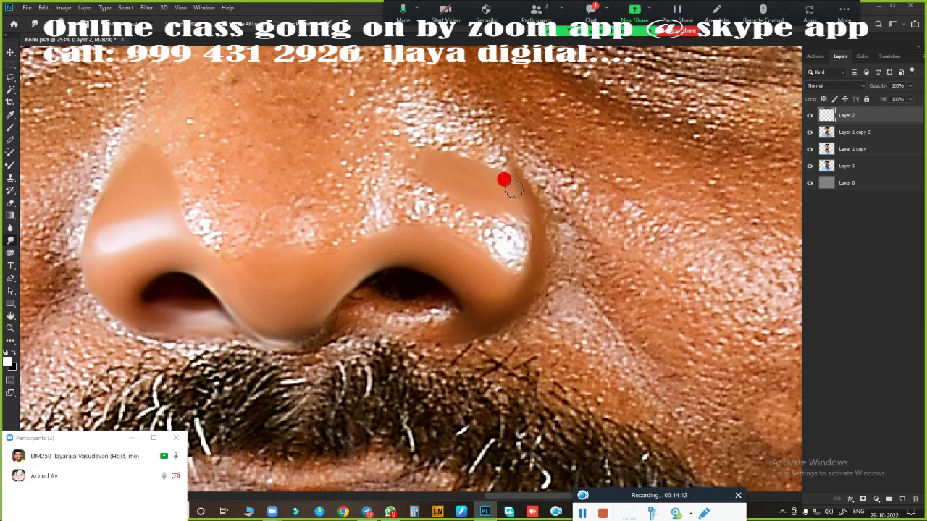
left_click_drag(535, 266, 533, 245)
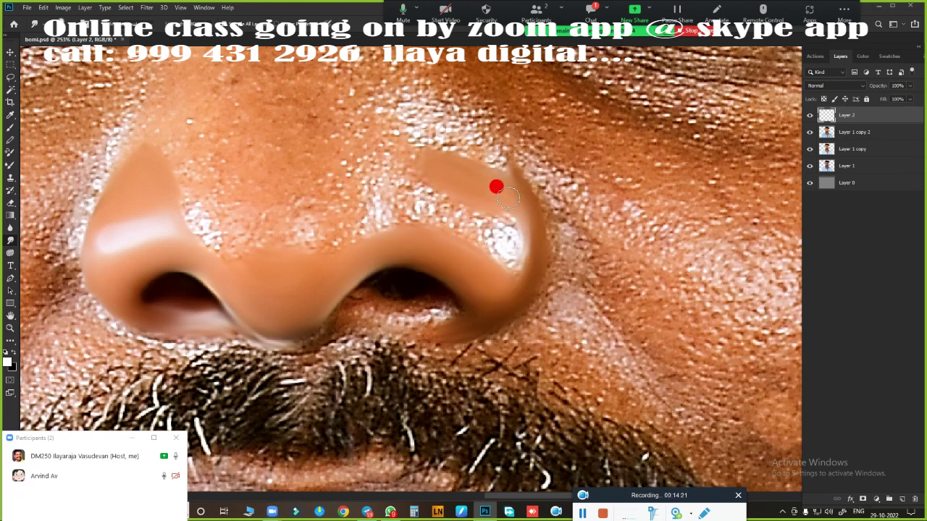
mouse_move(490, 186)
left_mouse_down()
mouse_move(505, 243)
mouse_move(363, 237)
mouse_move(503, 237)
mouse_move(457, 267)
left_mouse_up()
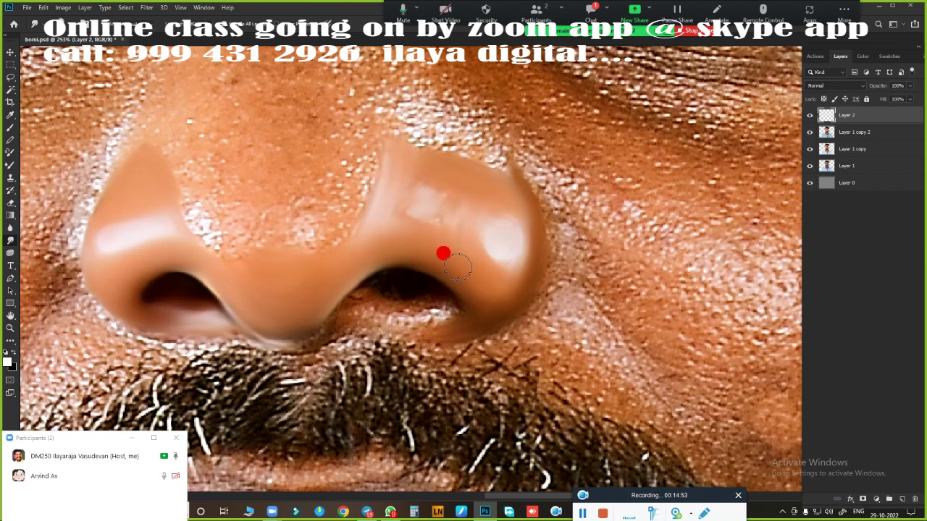
mouse_move(418, 201)
left_mouse_down()
mouse_move(418, 184)
mouse_move(502, 223)
mouse_move(398, 179)
mouse_move(370, 246)
mouse_move(352, 252)
mouse_move(503, 276)
left_mouse_up()
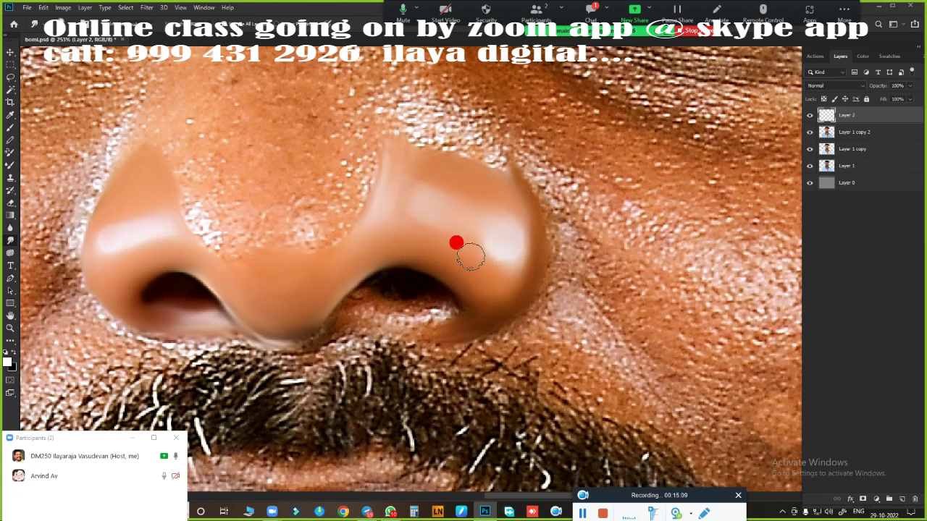
left_click_drag(485, 190, 496, 199)
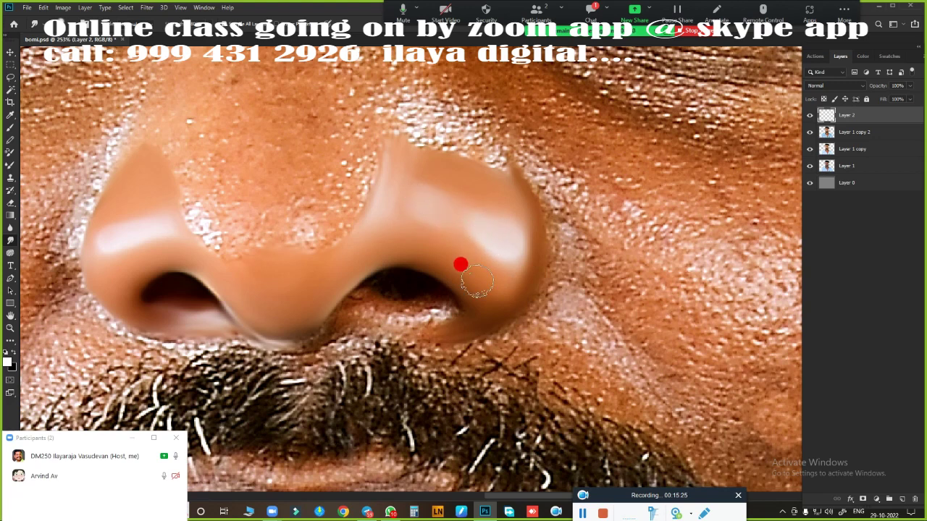
Smooth the lower nostril rim and blend tones across the nostril interior.
scroll(498, 220, "down", 3)
scroll(519, 235, "up", 3)
mouse_move(518, 234)
left_mouse_down()
mouse_move(453, 172)
mouse_move(403, 178)
mouse_move(325, 261)
mouse_move(248, 312)
mouse_move(384, 244)
mouse_move(508, 271)
mouse_move(445, 267)
mouse_move(492, 269)
mouse_move(284, 286)
left_mouse_up()
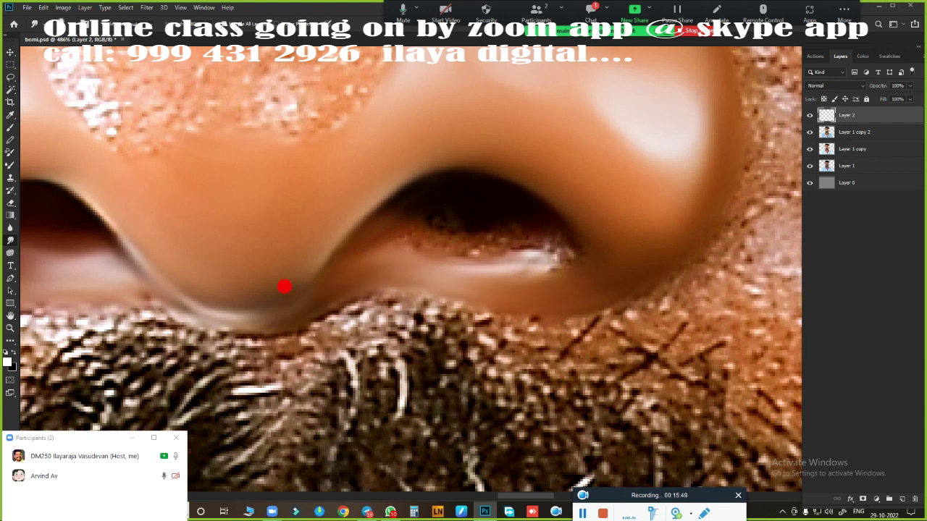
mouse_move(214, 277)
left_mouse_down()
mouse_move(395, 188)
mouse_move(455, 176)
mouse_move(543, 224)
mouse_move(424, 220)
mouse_move(488, 239)
mouse_move(331, 302)
left_mouse_up()
mouse_move(487, 212)
left_mouse_down()
mouse_move(586, 254)
mouse_move(393, 248)
mouse_move(467, 296)
mouse_move(447, 263)
mouse_move(584, 265)
mouse_move(344, 254)
mouse_move(490, 184)
mouse_move(236, 294)
mouse_move(595, 249)
left_mouse_up()
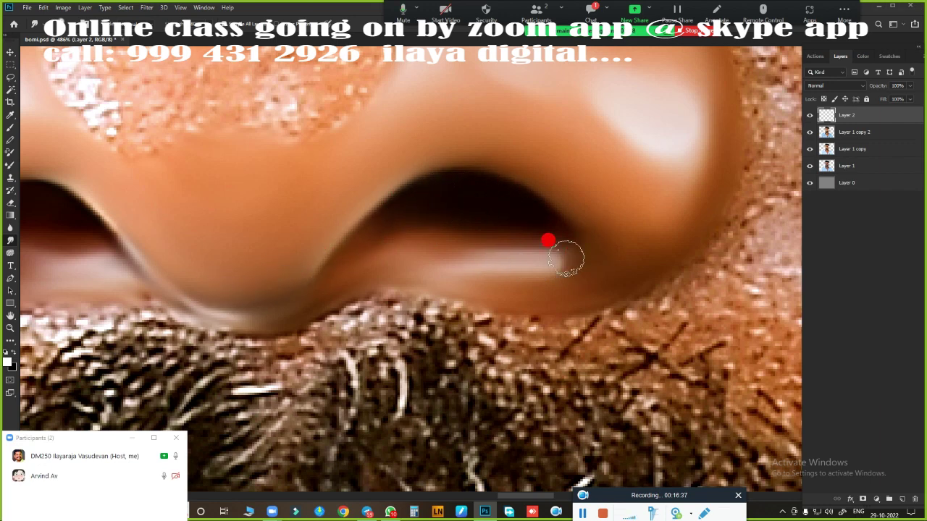
scroll(566, 258, "down", 5)
Smooth the skin between the eyes and paint smooth streaks down the left nose bridge.
scroll(490, 325, "down", 3)
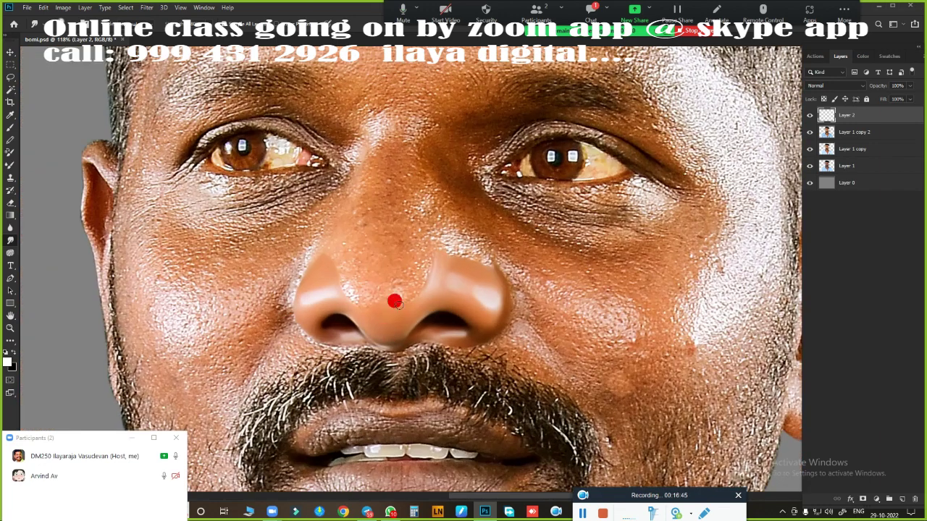
scroll(395, 301, "down", 3)
scroll(435, 348, "up", 4)
scroll(548, 251, "up", 3)
scroll(407, 325, "down", 1)
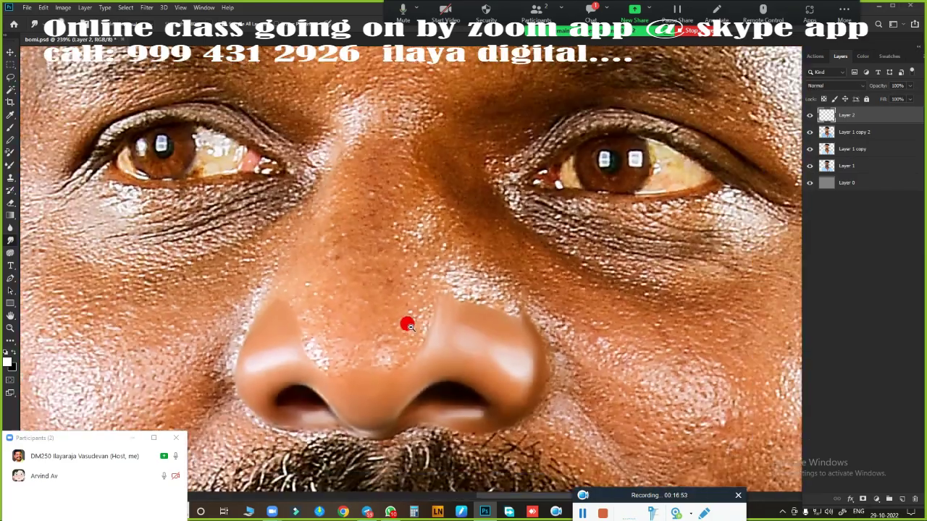
scroll(407, 325, "down", 1)
scroll(477, 254, "up", 2)
scroll(411, 204, "down", 1)
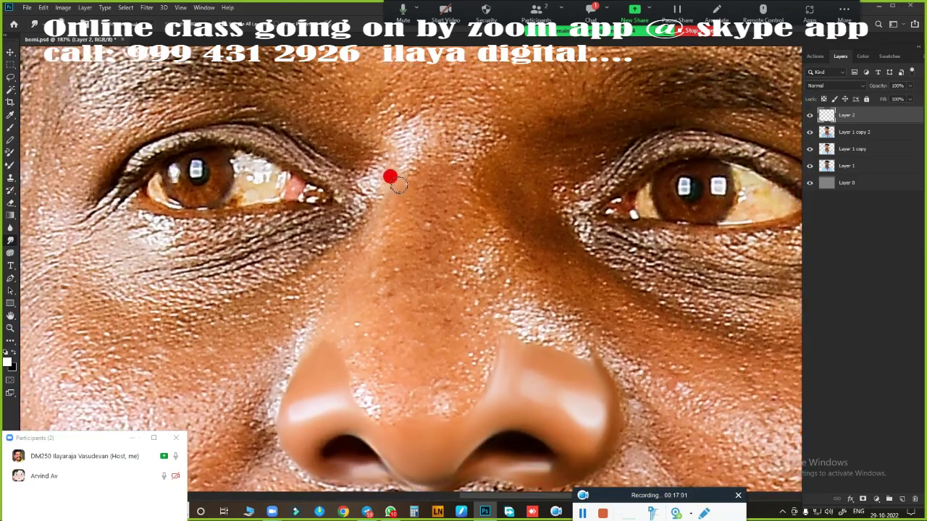
left_click_drag(398, 186, 411, 133)
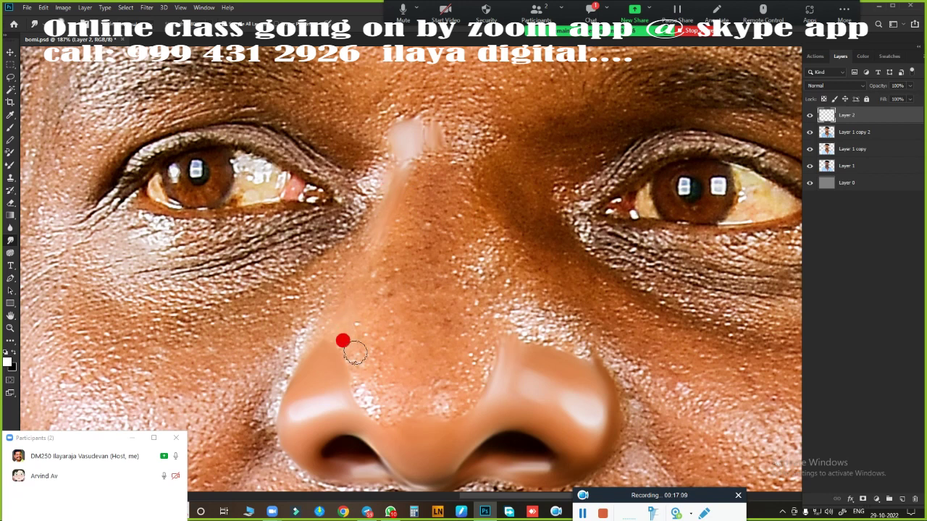
left_click_drag(377, 240, 372, 399)
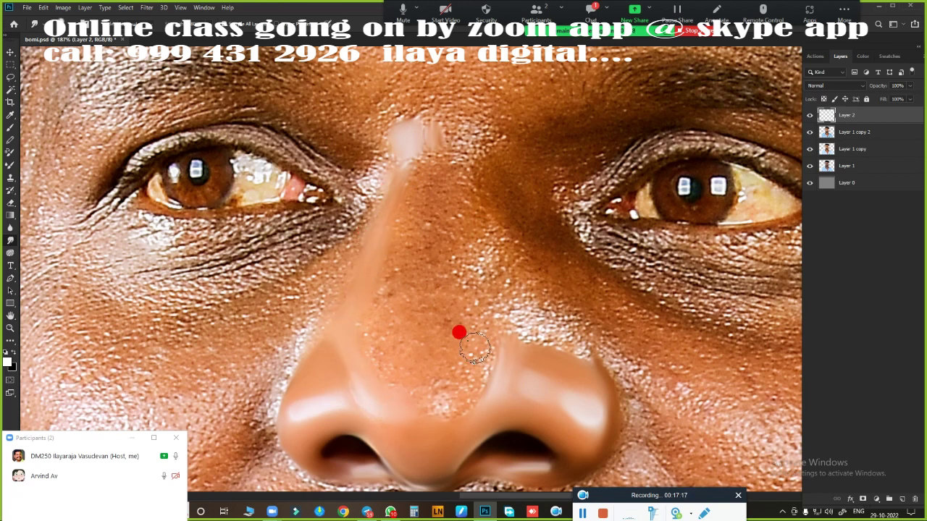
left_click_drag(471, 344, 453, 407)
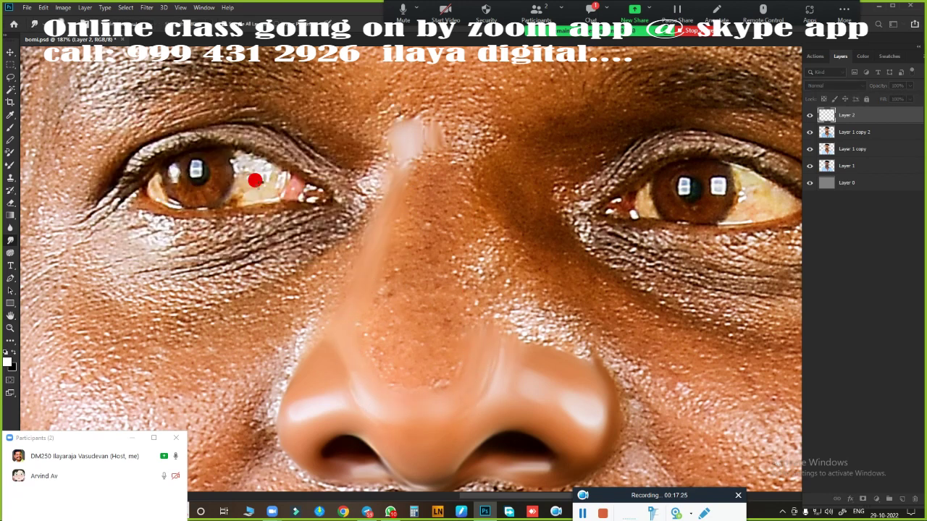
Smooth the nose bridge from top to tip and re-blend its right side.
scroll(439, 217, "up", 5)
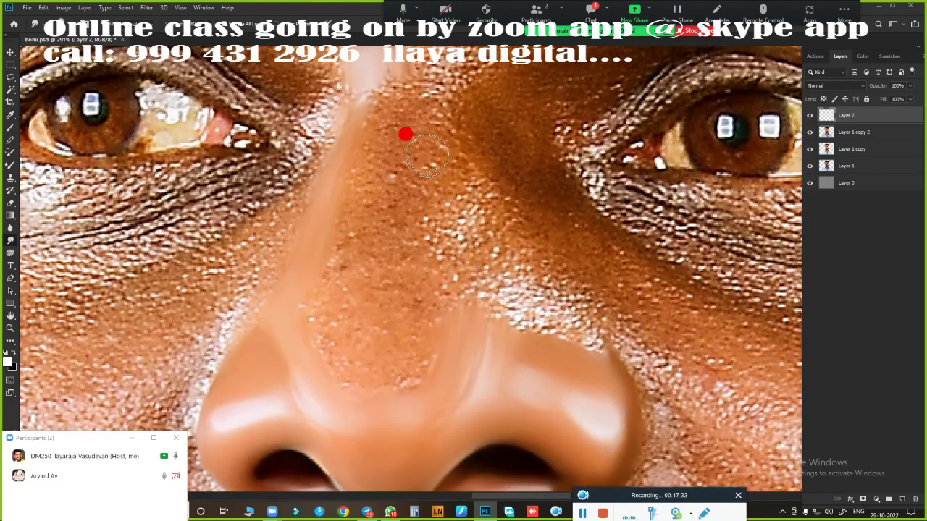
mouse_move(417, 203)
left_mouse_down()
mouse_move(364, 120)
mouse_move(333, 198)
mouse_move(347, 341)
mouse_move(312, 276)
mouse_move(296, 205)
mouse_move(343, 108)
mouse_move(277, 325)
mouse_move(357, 417)
mouse_move(428, 333)
mouse_move(434, 348)
mouse_move(332, 395)
left_mouse_up()
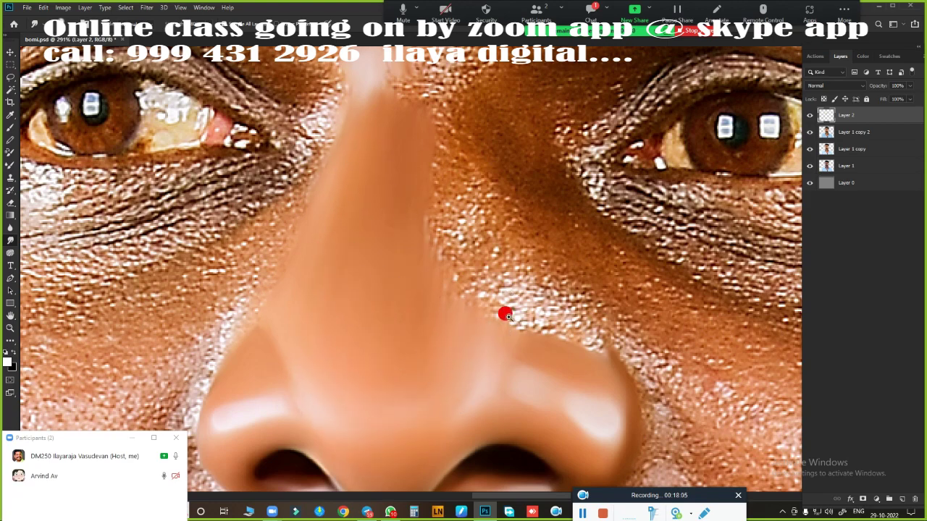
scroll(502, 312, "down", 2)
mouse_move(459, 265)
left_mouse_down()
mouse_move(393, 126)
mouse_move(354, 186)
mouse_move(368, 231)
mouse_move(403, 294)
mouse_move(463, 328)
mouse_move(430, 271)
mouse_move(359, 267)
mouse_move(354, 231)
left_mouse_up()
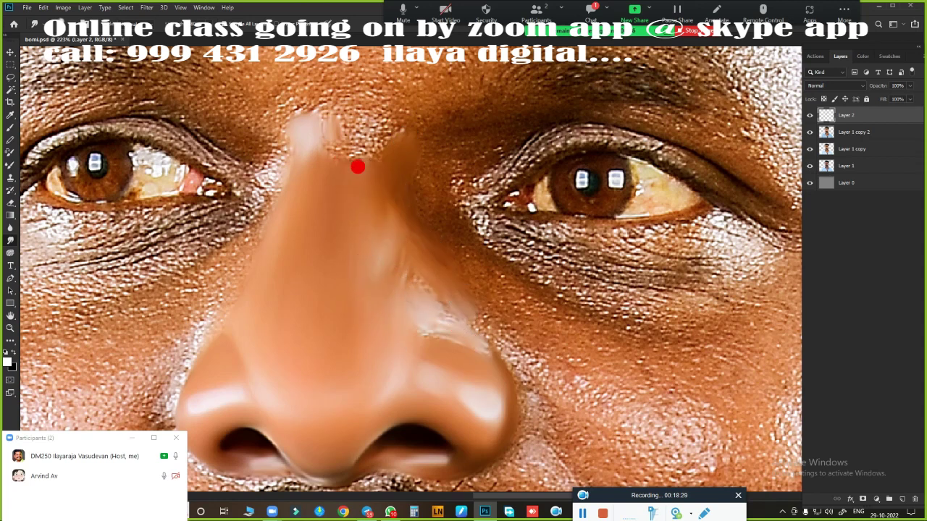
mouse_move(357, 167)
left_mouse_down()
mouse_move(347, 254)
mouse_move(395, 220)
mouse_move(406, 273)
mouse_move(427, 300)
left_mouse_up()
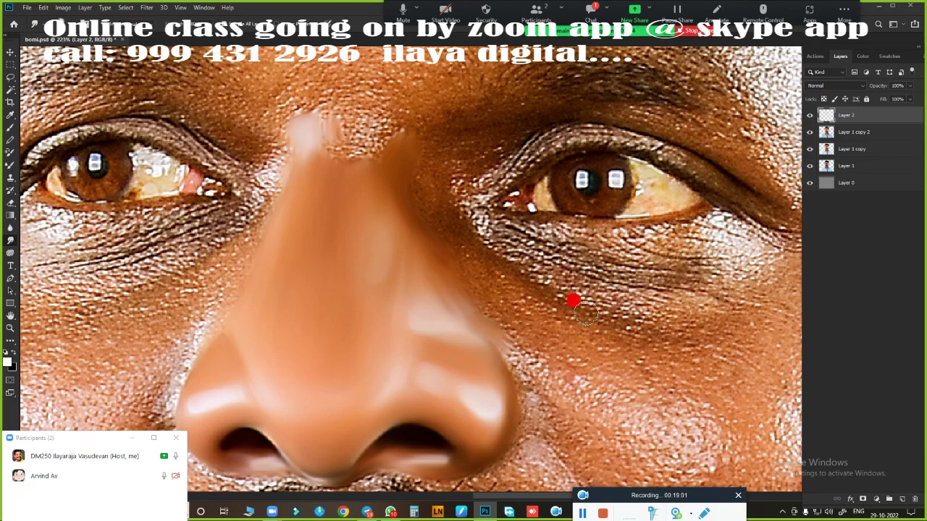
scroll(543, 209, "down", 3)
scroll(409, 199, "up", 2)
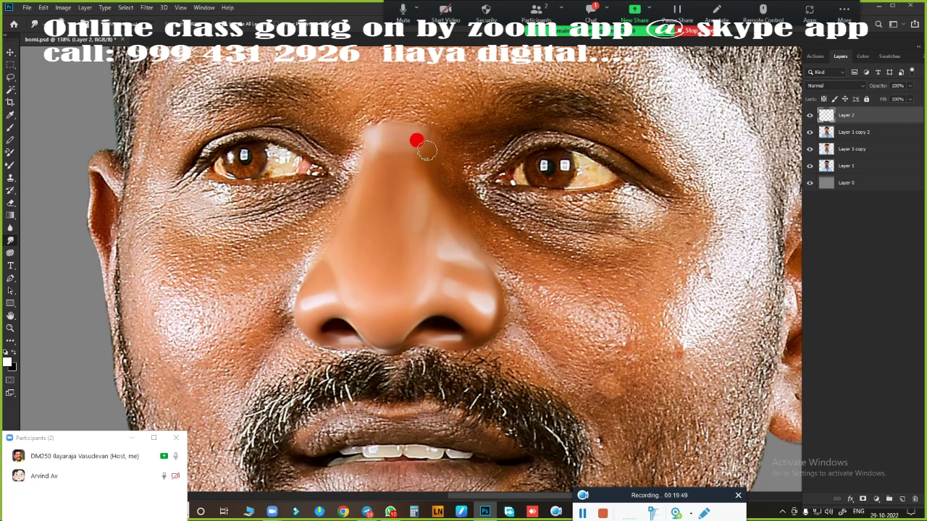
Hide Layer 2 and compare the nose's original textured skin with the retouch.
scroll(548, 285, "down", 2)
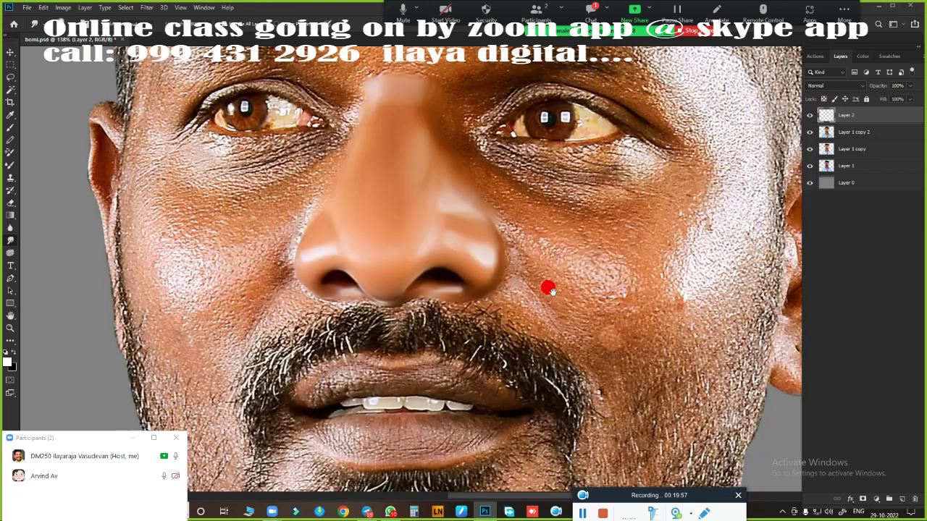
scroll(579, 283, "up", 3, "alt")
scroll(548, 191, "right", 2)
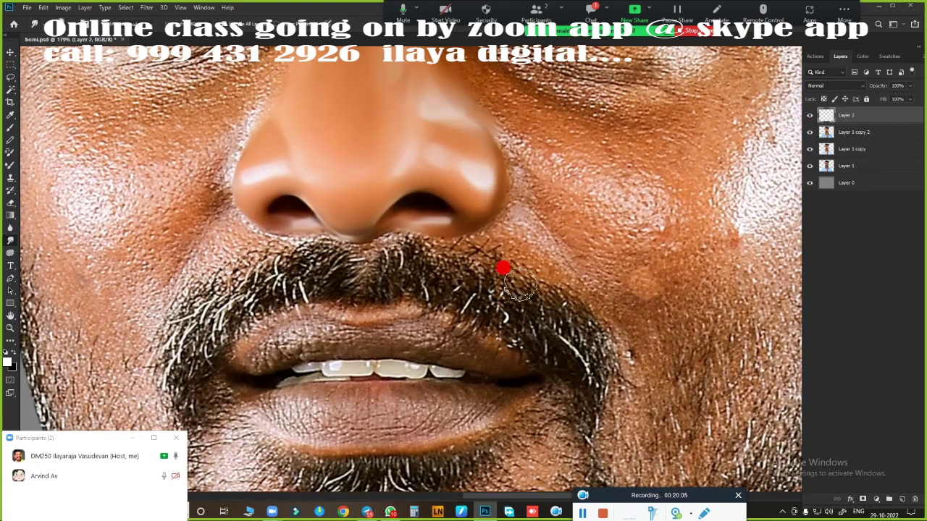
left_click(810, 115)
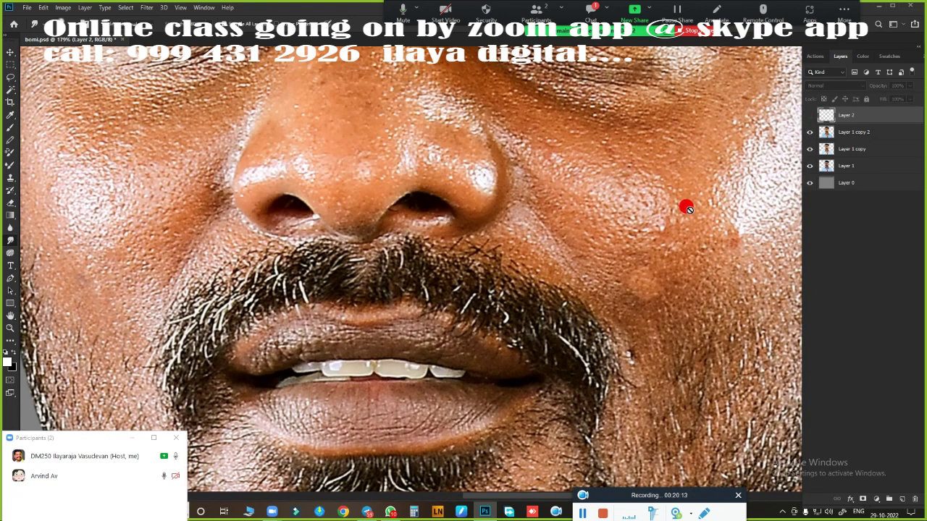
scroll(449, 323, "down", 3, "alt")
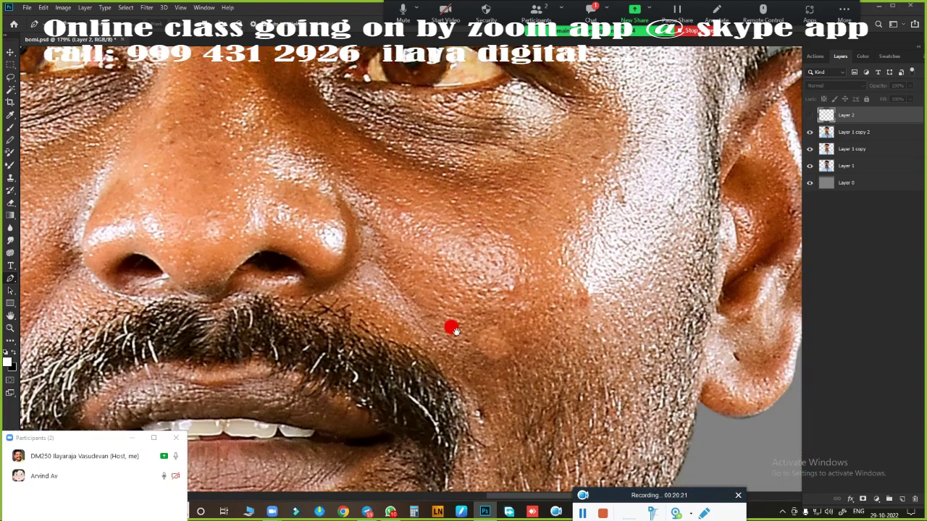
scroll(406, 297, "down", 3, "alt")
scroll(391, 276, "down", 2, "alt")
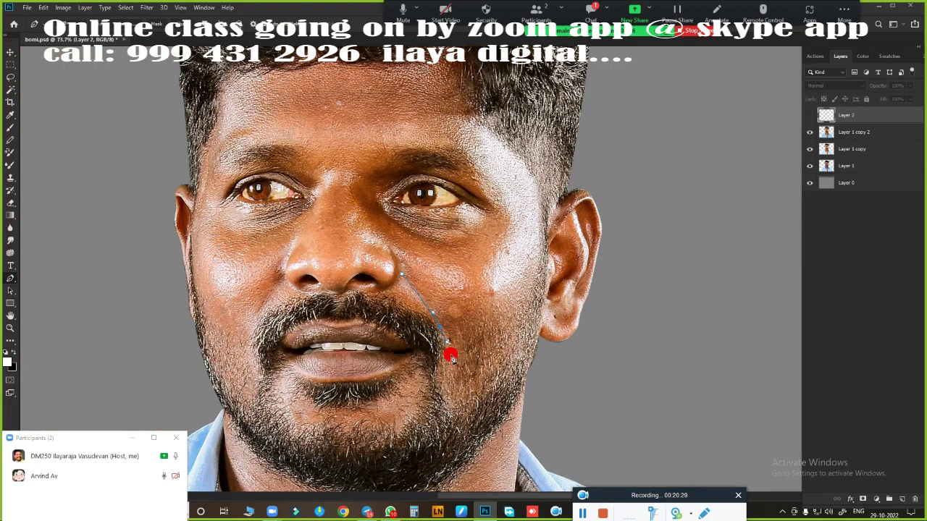
scroll(450, 351, "up", 2, "alt")
scroll(452, 333, "up", 2, "alt")
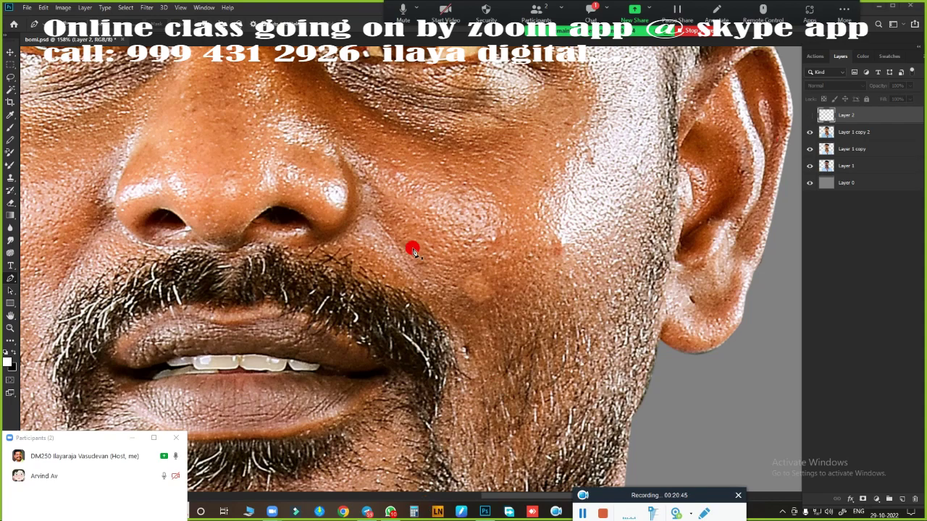
scroll(455, 251, "down", 4, "alt")
scroll(513, 244, "up", 4, "alt")
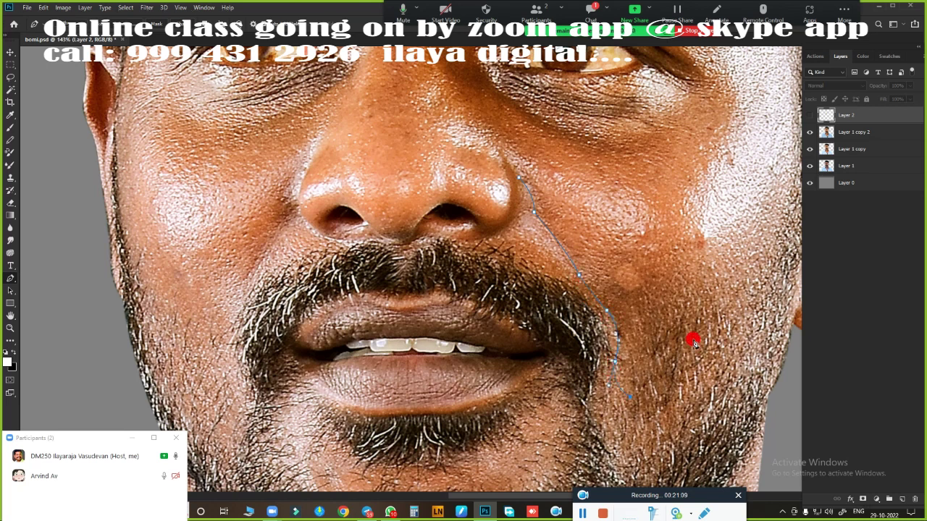
Extend the Pen path around the right cheek down toward the jaw.
left_click_drag(693, 342, 591, 382)
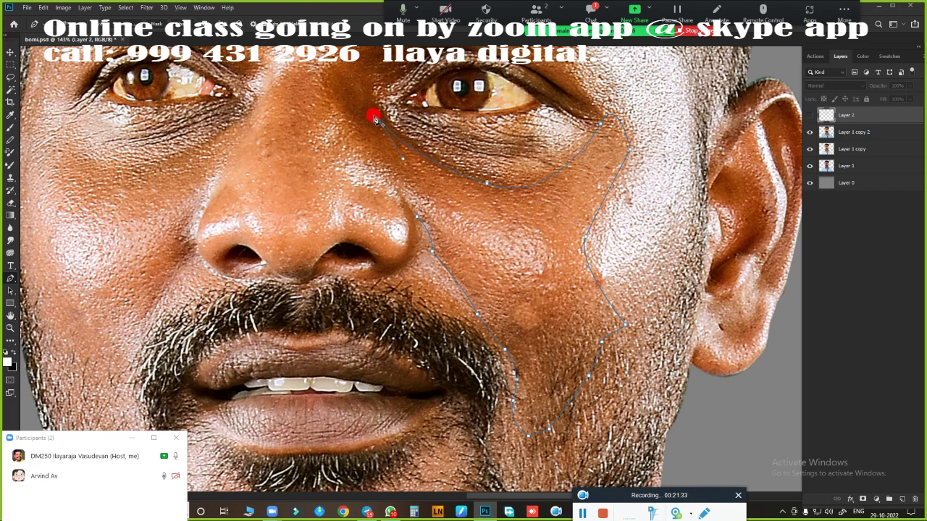
Load the cheek path as a selection, show Layer 2 again, and feather the selection edge.
key("ctrl+Return")
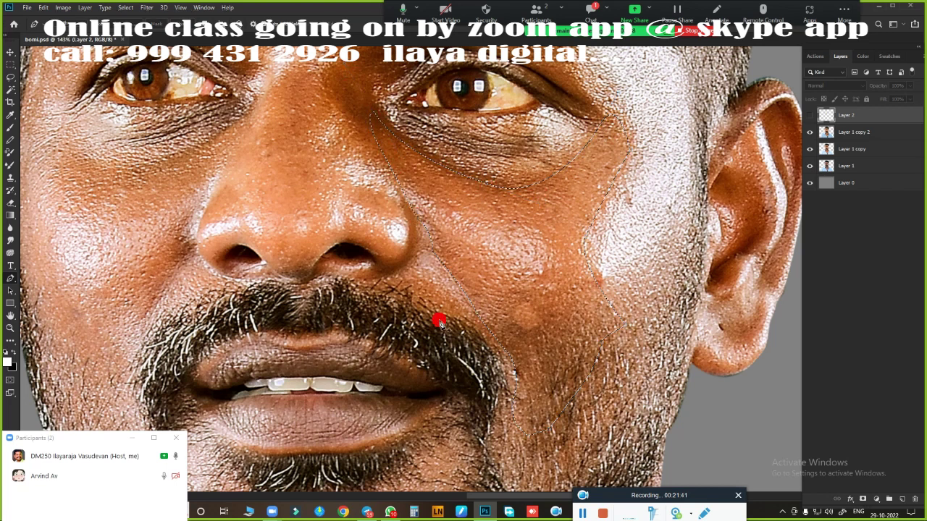
left_click(809, 115)
left_click_drag(457, 269, 495, 296)
key("shift+F6")
key("Return")
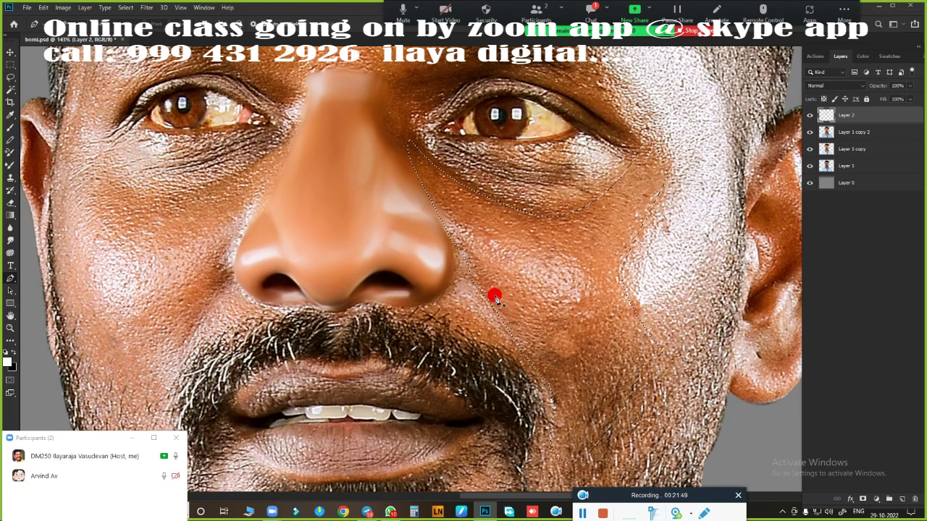
Paint smooth skin over the under-eye wrinkles and down the cheek inside the selection.
scroll(492, 294, "up", 3)
mouse_move(329, 175)
left_mouse_down()
mouse_move(327, 207)
mouse_move(347, 207)
mouse_move(374, 289)
mouse_move(372, 331)
mouse_move(391, 342)
mouse_move(387, 322)
mouse_move(404, 362)
mouse_move(329, 244)
mouse_move(335, 253)
left_mouse_up()
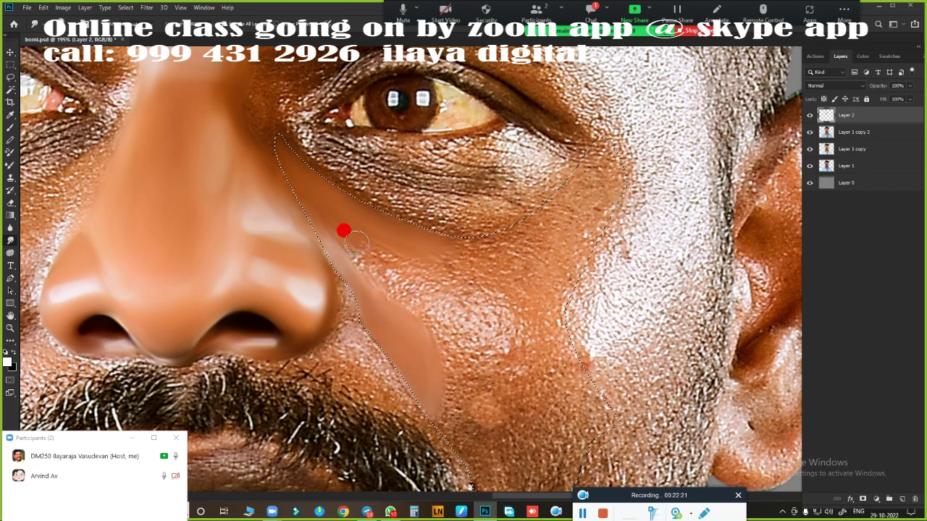
left_click(480, 322)
mouse_move(557, 268)
left_mouse_down()
mouse_move(577, 175)
mouse_move(507, 250)
left_mouse_up()
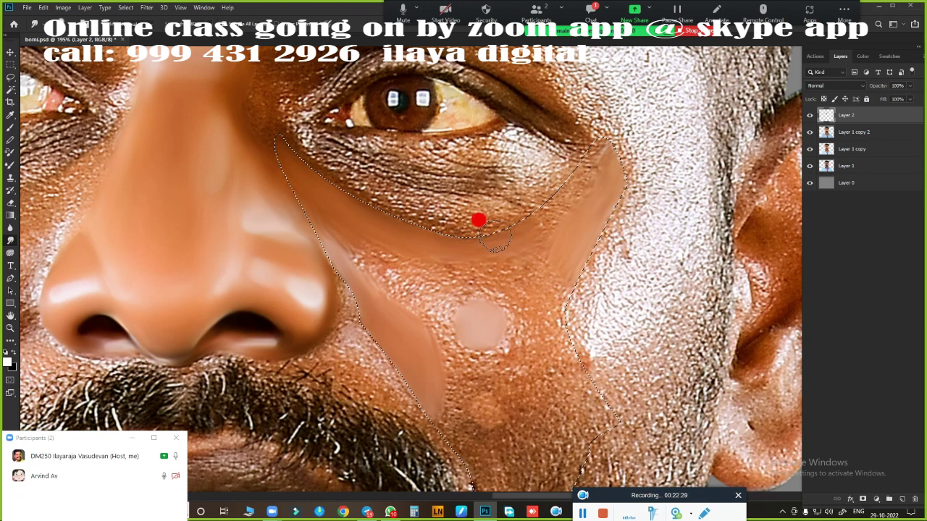
mouse_move(478, 220)
left_mouse_down()
mouse_move(508, 209)
mouse_move(528, 292)
mouse_move(516, 362)
mouse_move(446, 393)
left_mouse_up()
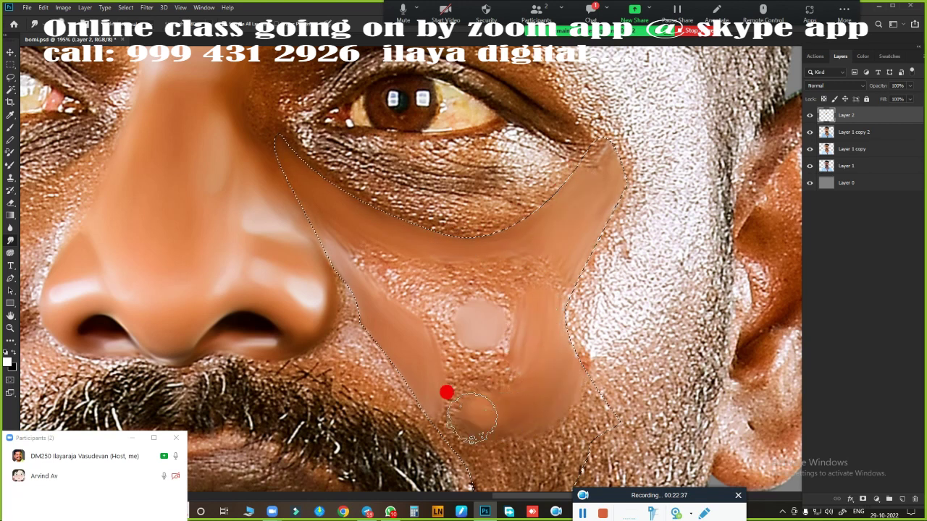
scroll(509, 242, "down", 5)
mouse_move(509, 242)
left_mouse_down()
mouse_move(455, 236)
mouse_move(402, 209)
mouse_move(476, 182)
mouse_move(387, 238)
mouse_move(423, 282)
mouse_move(502, 317)
left_mouse_up()
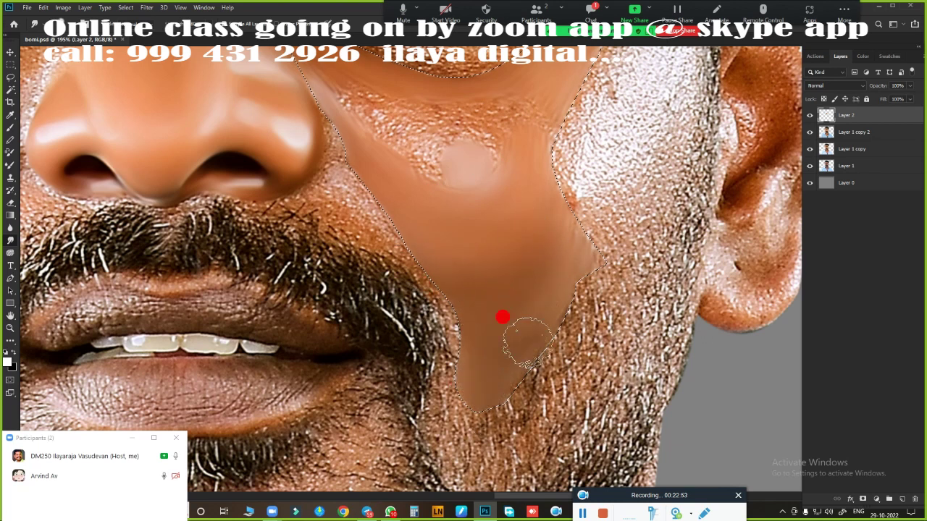
scroll(503, 317, "up", 3)
mouse_move(493, 375)
left_mouse_down()
mouse_move(424, 292)
mouse_move(393, 291)
mouse_move(444, 211)
mouse_move(364, 195)
mouse_move(480, 216)
mouse_move(471, 211)
mouse_move(529, 145)
mouse_move(467, 299)
mouse_move(316, 215)
mouse_move(410, 230)
mouse_move(366, 210)
mouse_move(434, 292)
mouse_move(445, 238)
mouse_move(437, 231)
left_mouse_up()
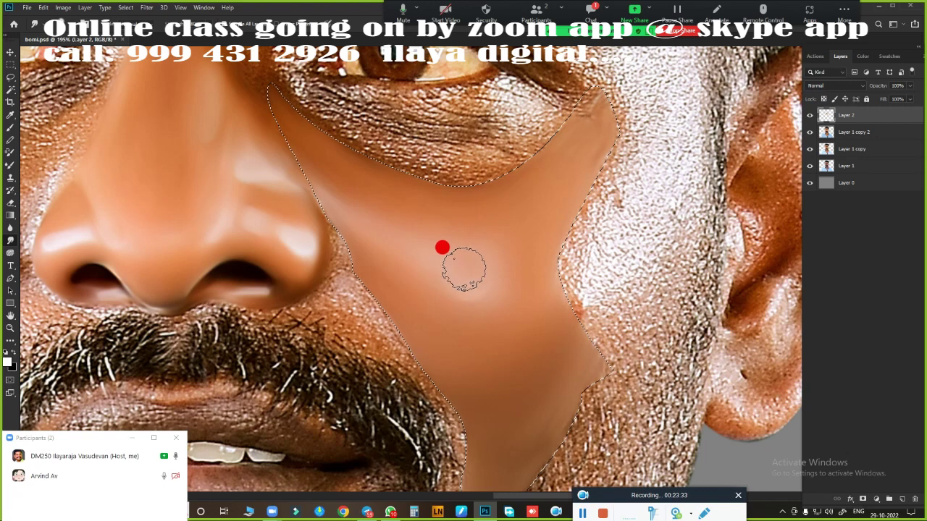
Check the whole photo, then smooth and lighten the cheek and lower eyelid edge.
key("ctrl+0")
scroll(457, 337, "up", 5)
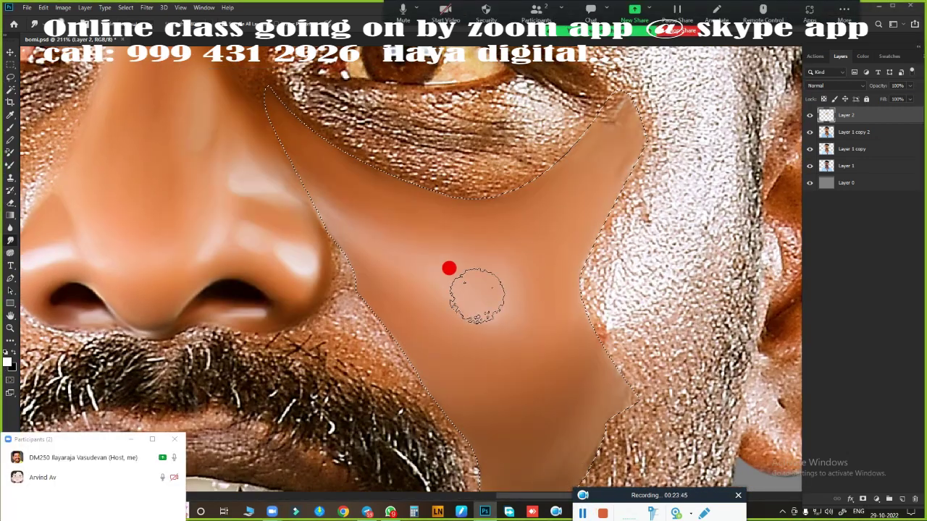
mouse_move(476, 296)
left_mouse_down()
mouse_move(450, 333)
mouse_move(614, 297)
left_mouse_up()
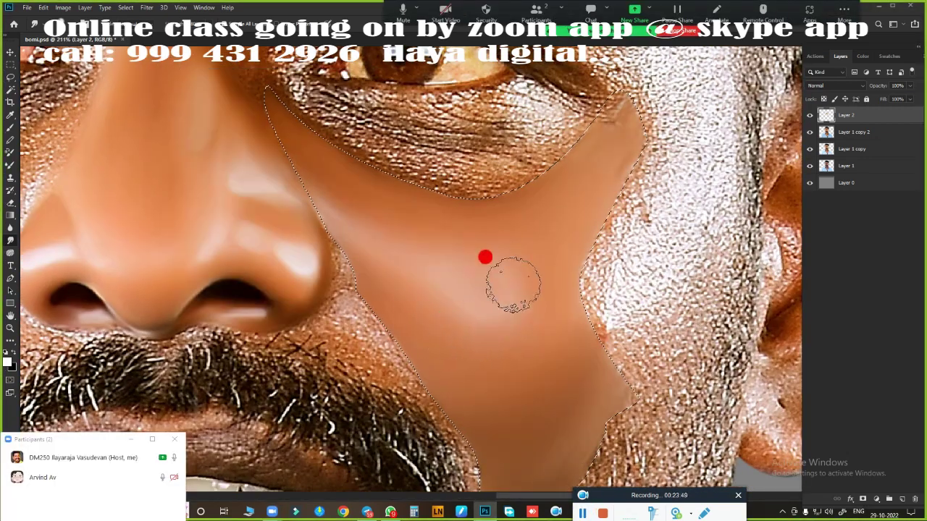
scroll(614, 296, "up", 2)
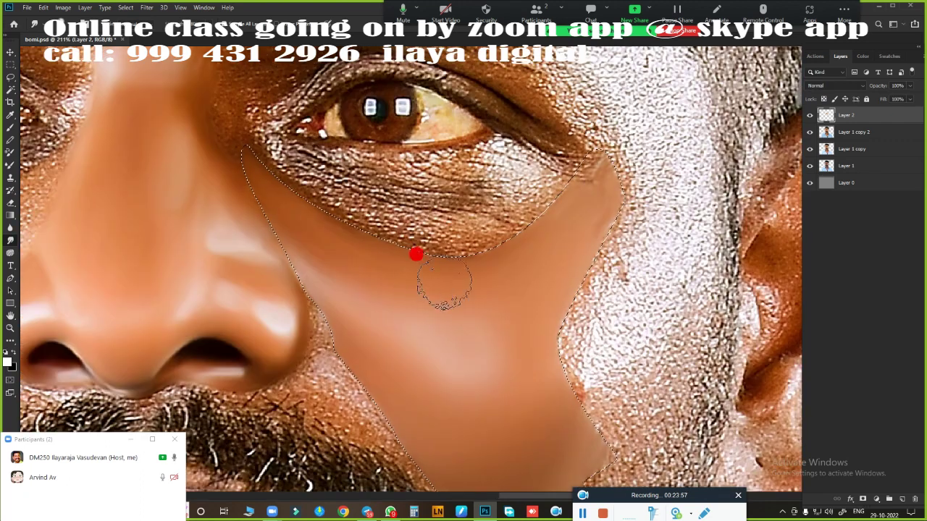
mouse_move(338, 229)
left_mouse_down()
mouse_move(364, 239)
mouse_move(553, 182)
mouse_move(474, 223)
mouse_move(547, 201)
mouse_move(481, 239)
mouse_move(493, 238)
mouse_move(432, 264)
mouse_move(606, 193)
mouse_move(622, 217)
mouse_move(588, 321)
mouse_move(615, 296)
mouse_move(666, 209)
mouse_move(558, 193)
mouse_move(445, 341)
mouse_move(490, 354)
mouse_move(430, 275)
mouse_move(522, 374)
mouse_move(414, 307)
mouse_move(432, 256)
mouse_move(412, 191)
mouse_move(589, 362)
left_mouse_up()
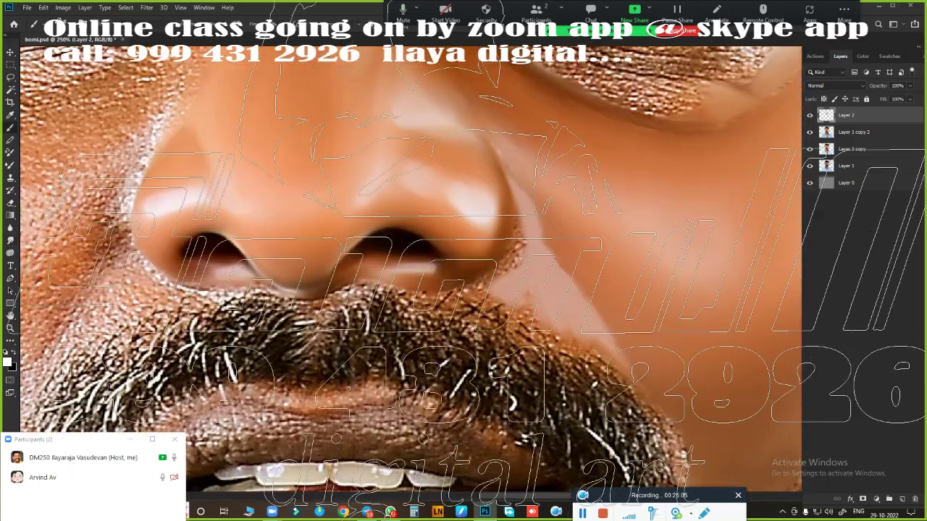
Paint a light patch on the left cheek, undo it, and open the painting colour picker.
right_click(372, 273)
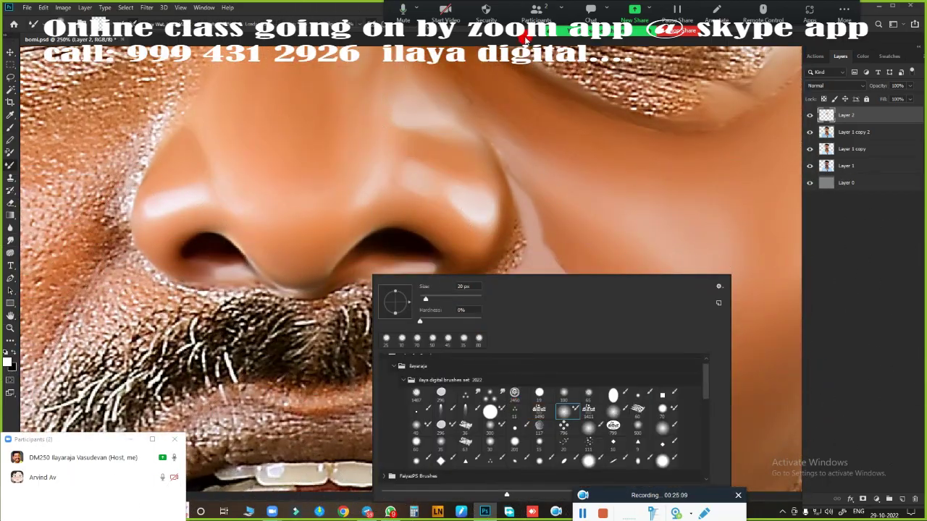
key("Escape")
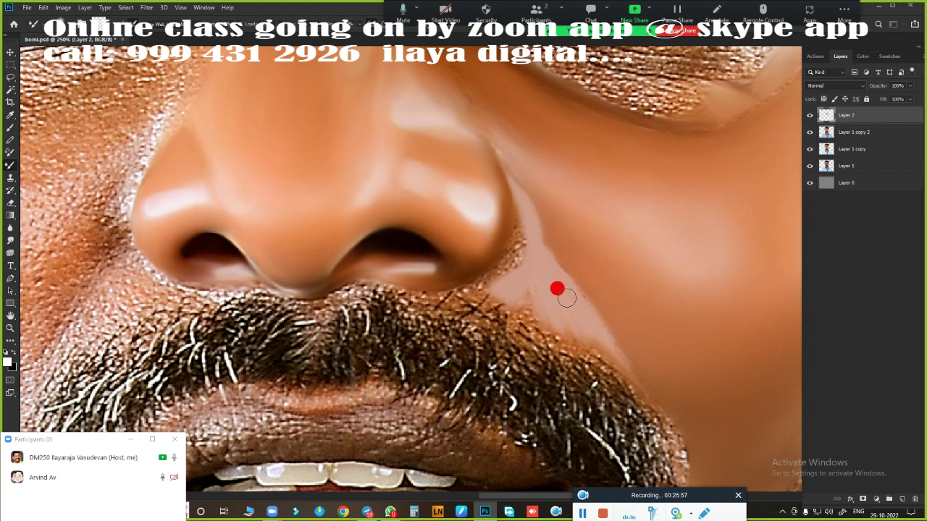
mouse_move(73, 318)
left_mouse_down()
mouse_move(87, 300)
mouse_move(54, 329)
mouse_move(137, 325)
mouse_move(105, 286)
left_mouse_up()
left_click_drag(264, 328, 395, 270)
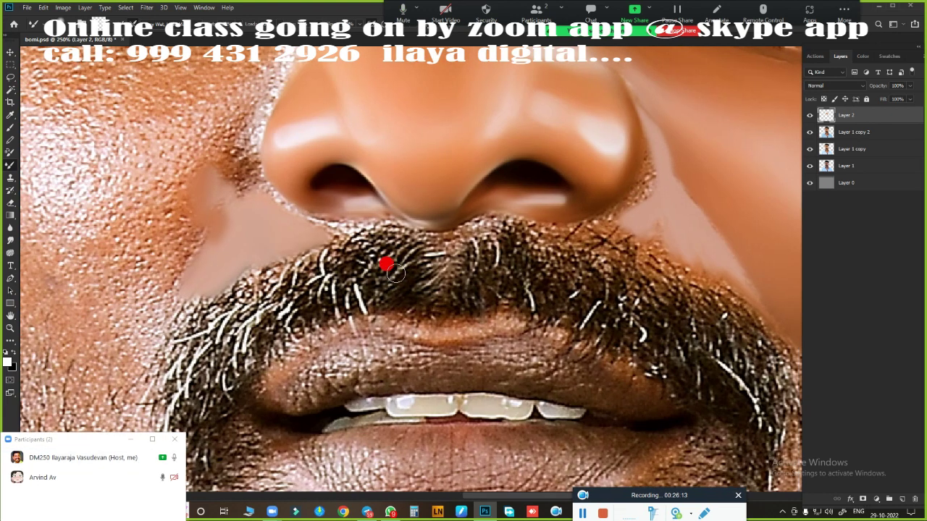
key("ctrl+z")
key("ctrl+z")
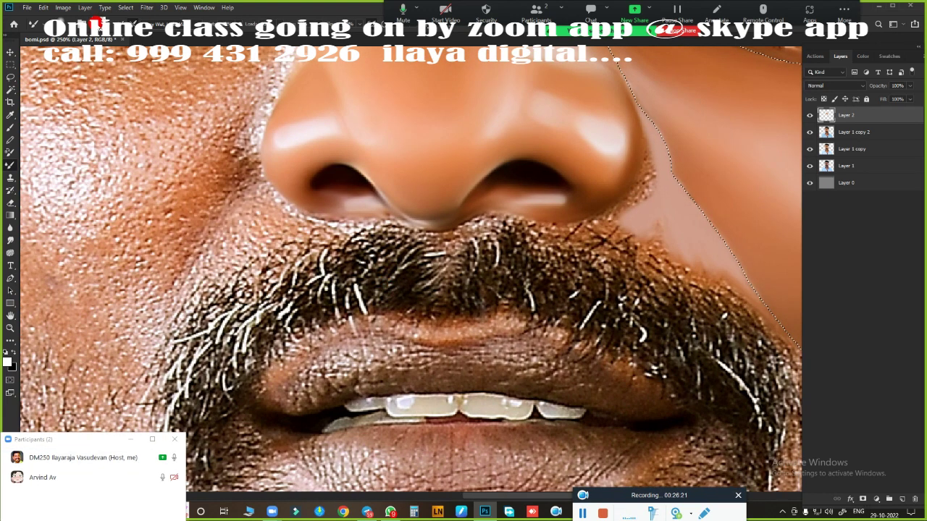
left_click(8, 361)
Set a vivid pink painting colour, test it on the left cheek, and undo the stroke.
left_click(802, 82)
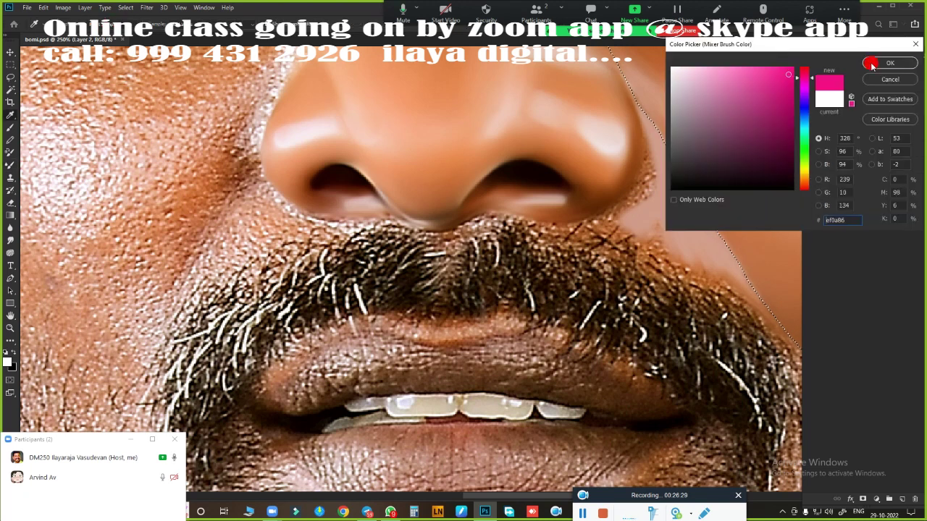
left_click(889, 62)
mouse_move(239, 242)
left_mouse_down()
mouse_move(211, 247)
mouse_move(191, 278)
mouse_move(238, 200)
left_mouse_up()
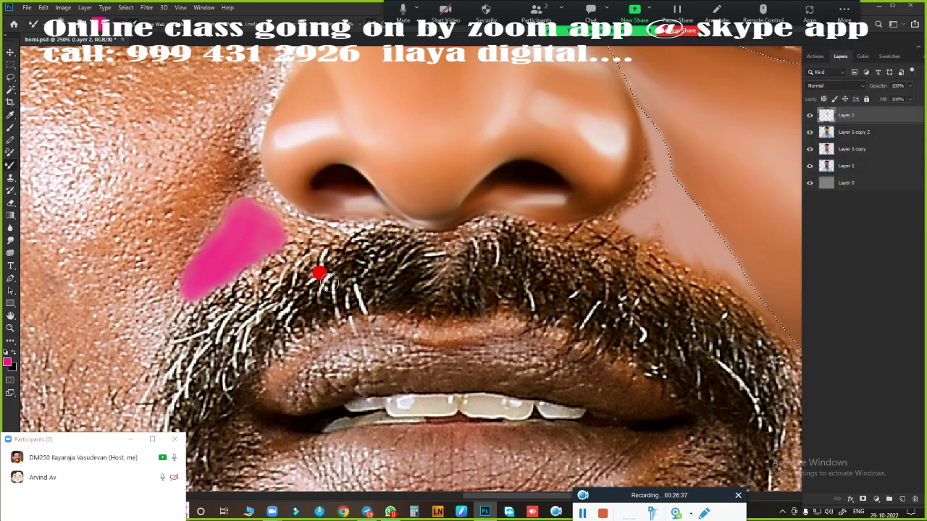
key("ctrl+z")
Hide and reshow the retouched layer to compare it with the original skin.
scroll(404, 310, "down", 1)
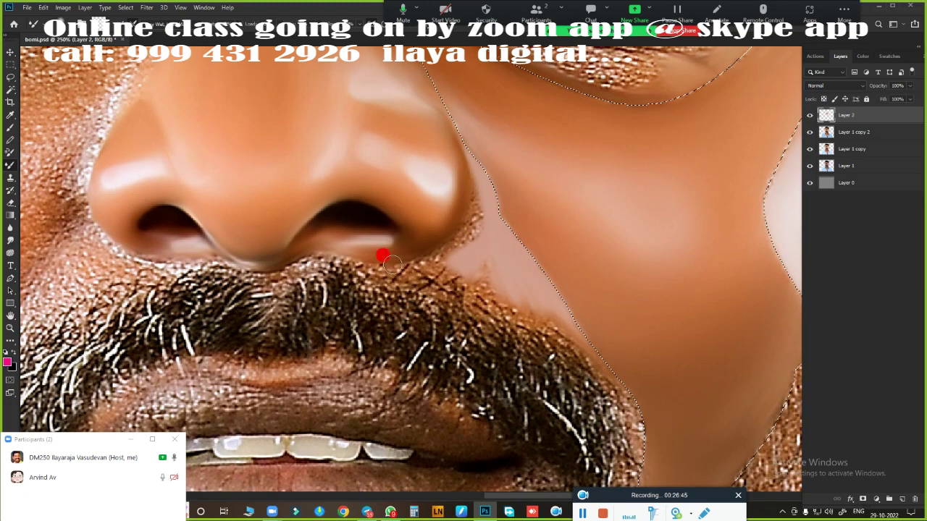
scroll(434, 254, "down", 3)
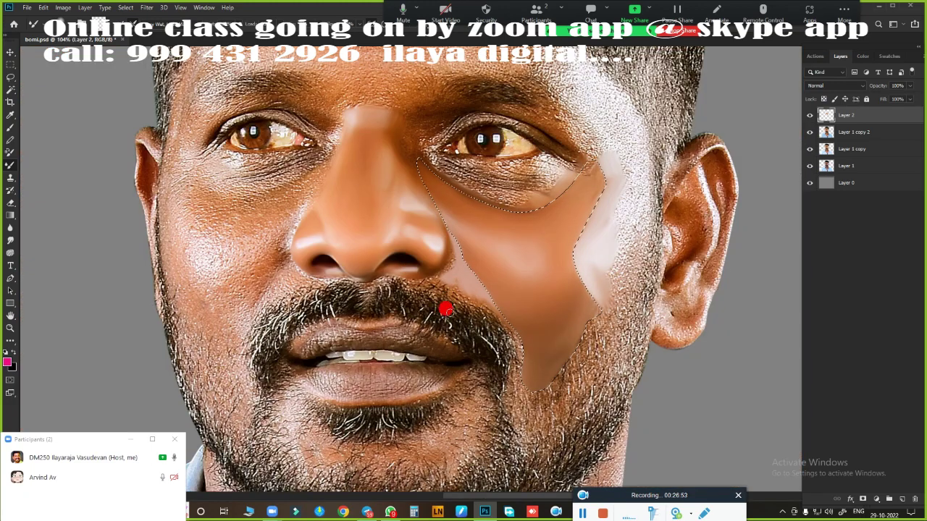
scroll(463, 310, "up", 4)
scroll(485, 309, "up", 2)
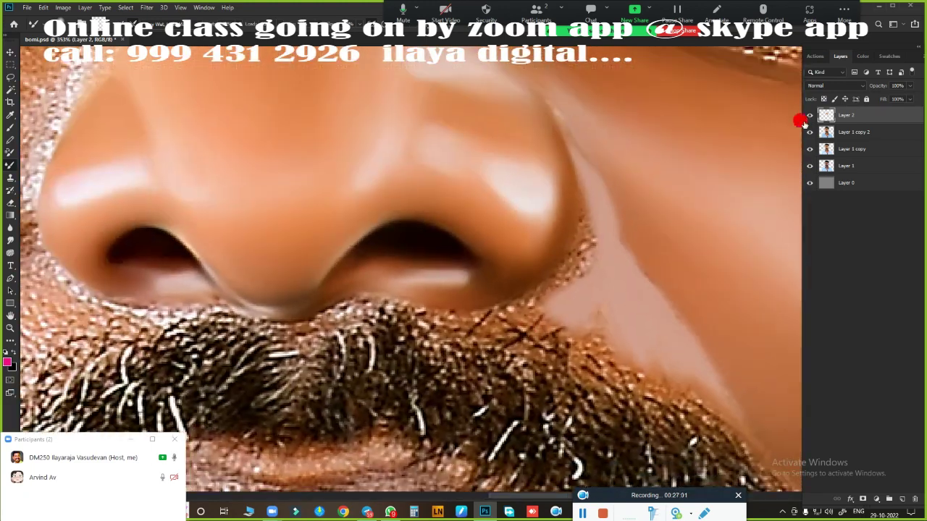
left_click(809, 115)
left_click(808, 116)
Draw a brown line down the left nose crease.
right_click(322, 299)
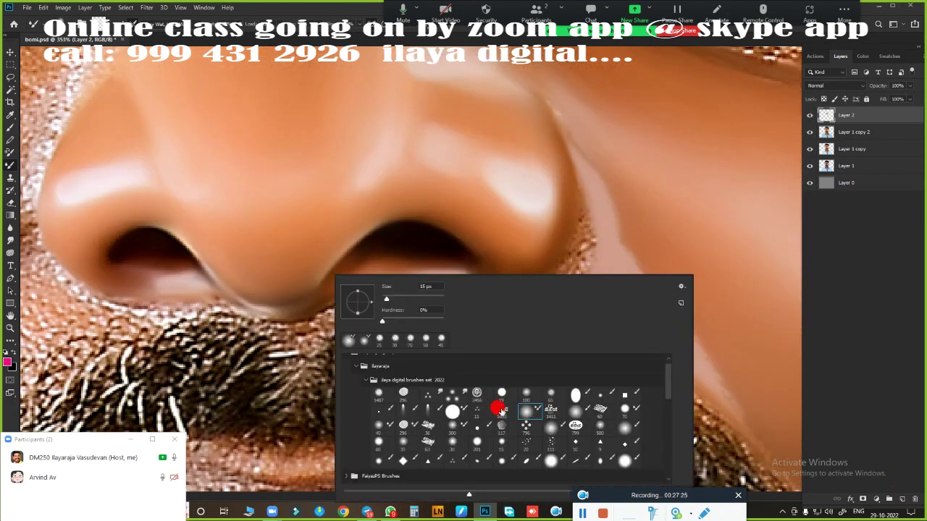
key("Return")
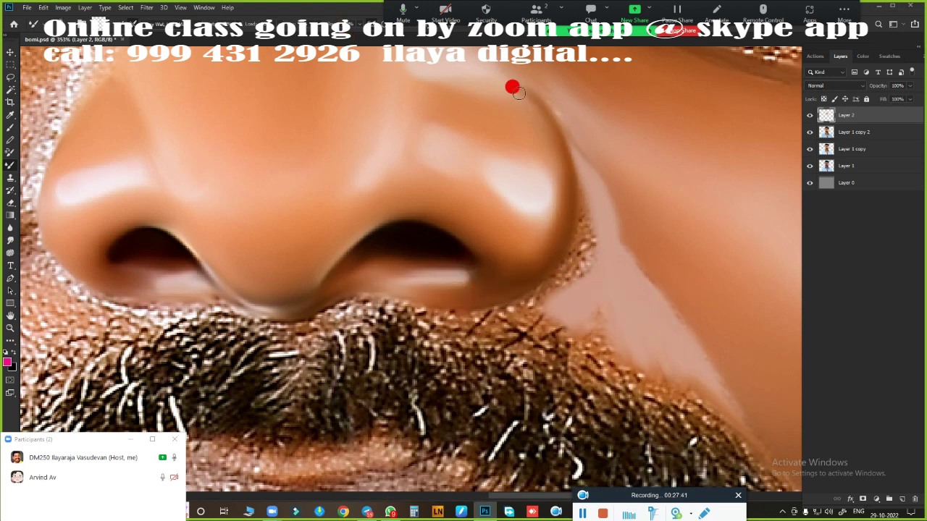
scroll(463, 296, "down", 3)
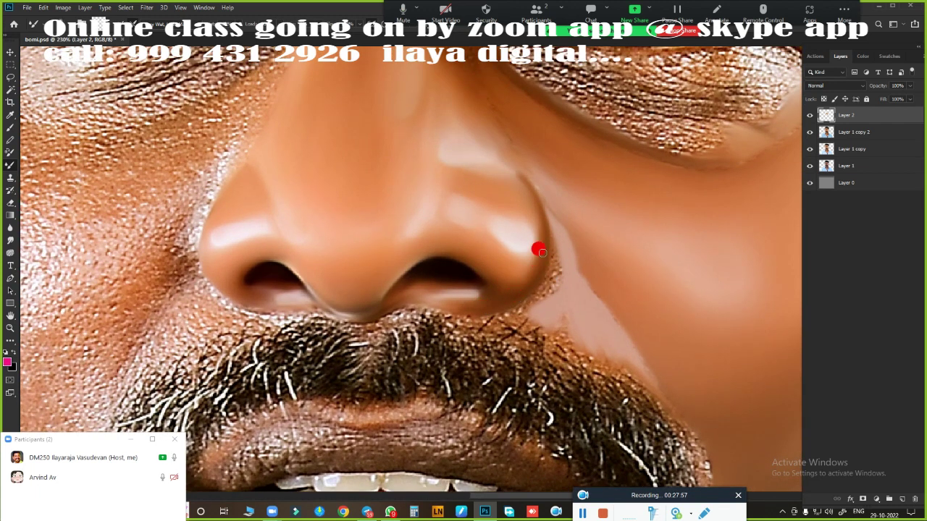
scroll(293, 286, "up", 2)
scroll(383, 292, "up", 1)
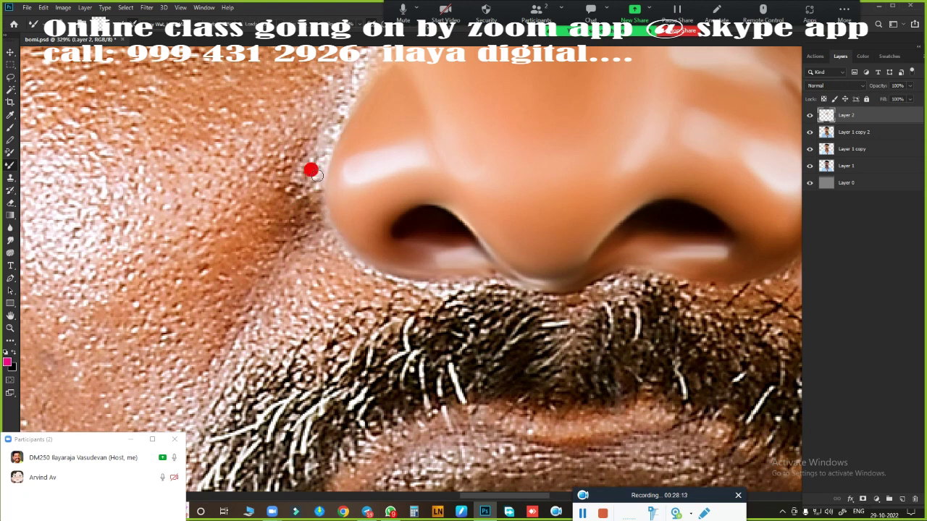
left_click_drag(302, 209, 202, 391)
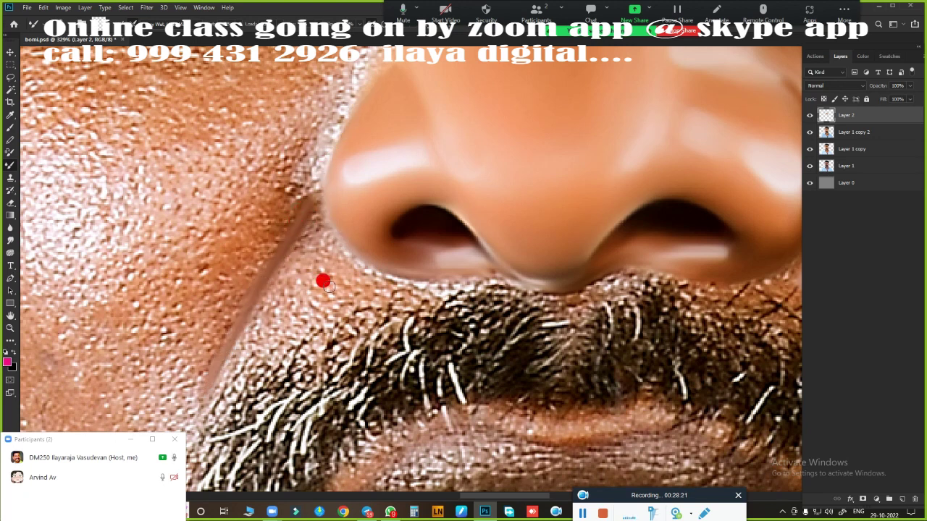
scroll(318, 296, "down", 4)
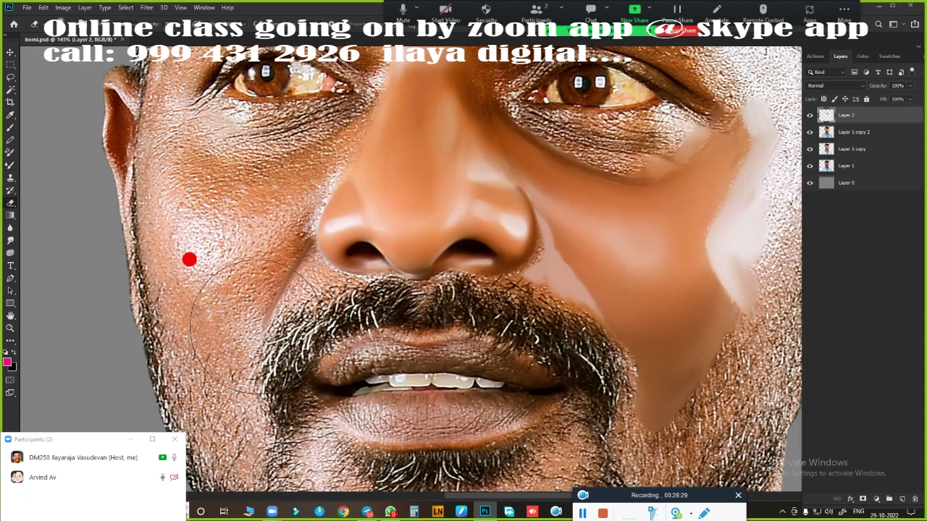
Erase the smoothing paint off the moustache hairs along the nose crease and nose base.
key("e")
scroll(606, 297, "up", 1)
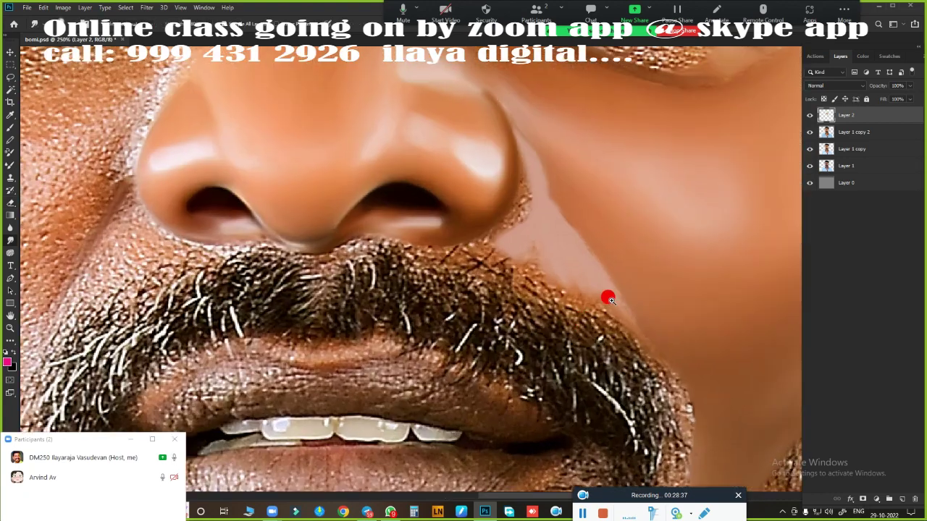
scroll(584, 285, "up", 1)
scroll(550, 318, "up", 1)
scroll(550, 318, "down", 1)
scroll(514, 304, "up", 2)
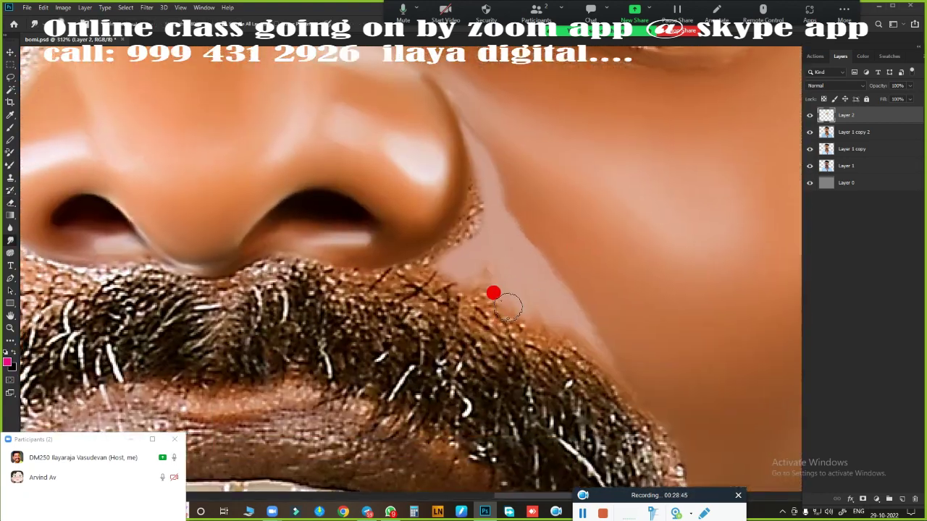
left_click_drag(430, 269, 630, 420)
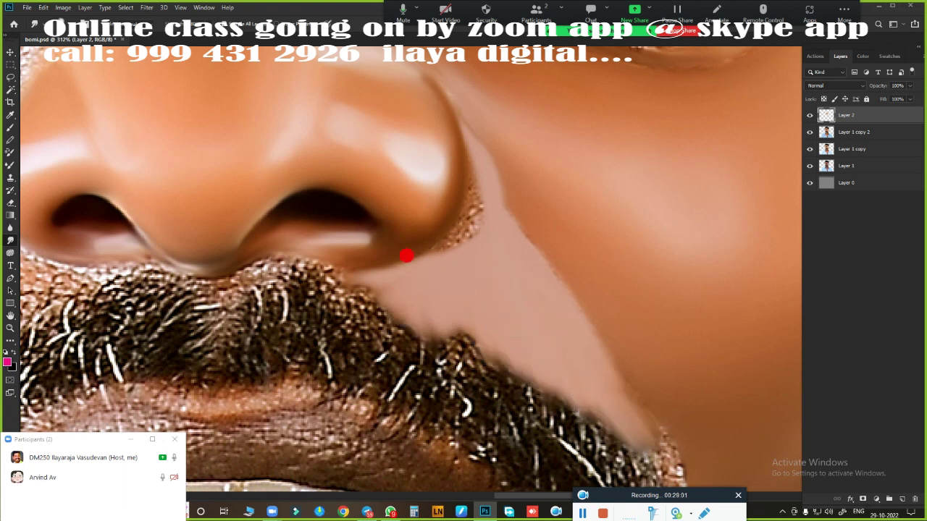
left_click_drag(406, 255, 454, 227)
left_click_drag(376, 286, 479, 220)
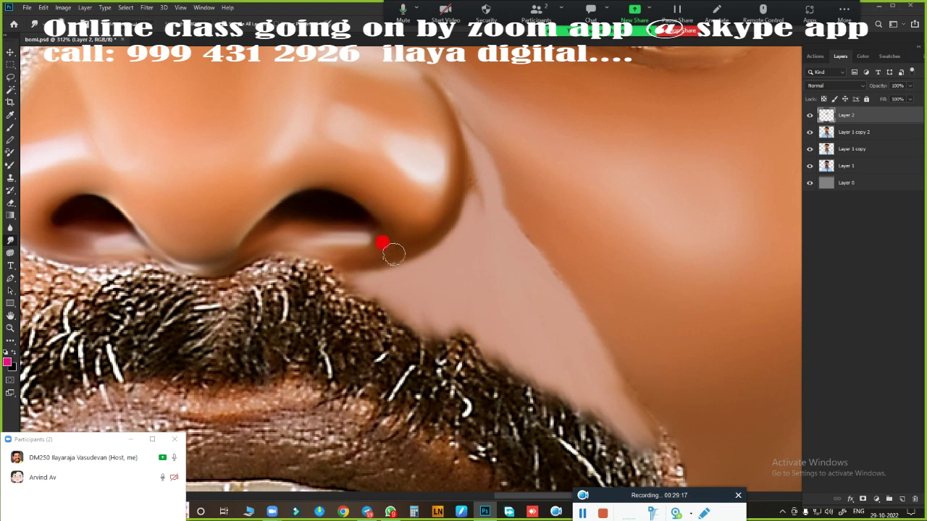
scroll(438, 226, "up", 3)
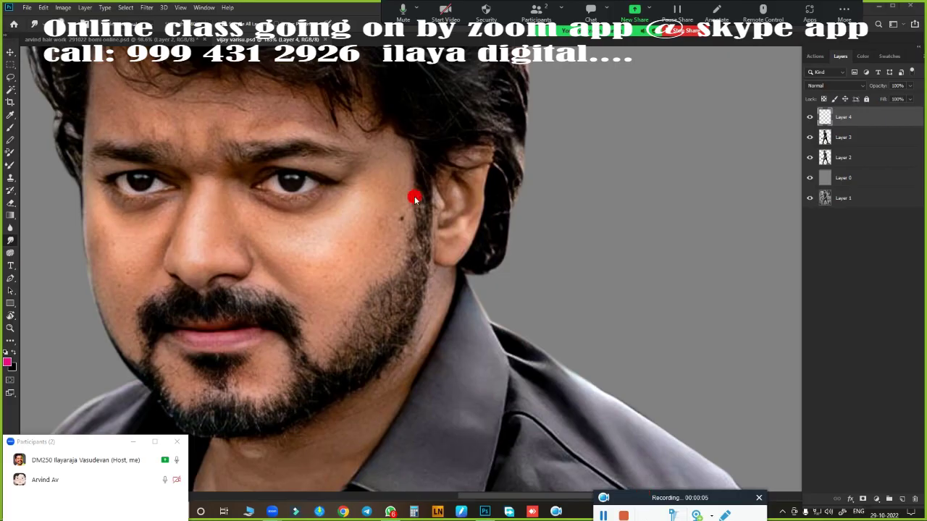
Paint a pale stroke from the forehead above the eye down the temple to the cheek.
scroll(494, 282, "up", 2)
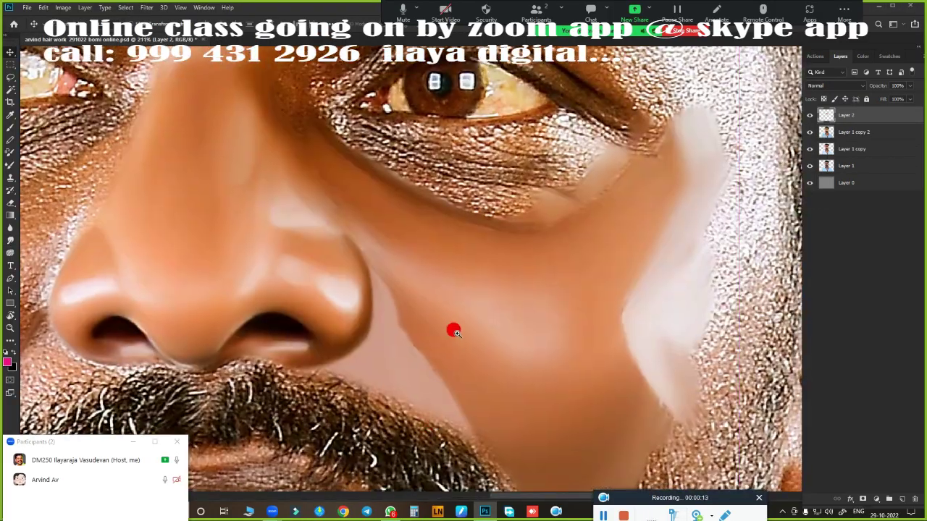
scroll(451, 327, "up", 2)
scroll(497, 304, "up", 2)
scroll(488, 294, "up", 2)
key("j")
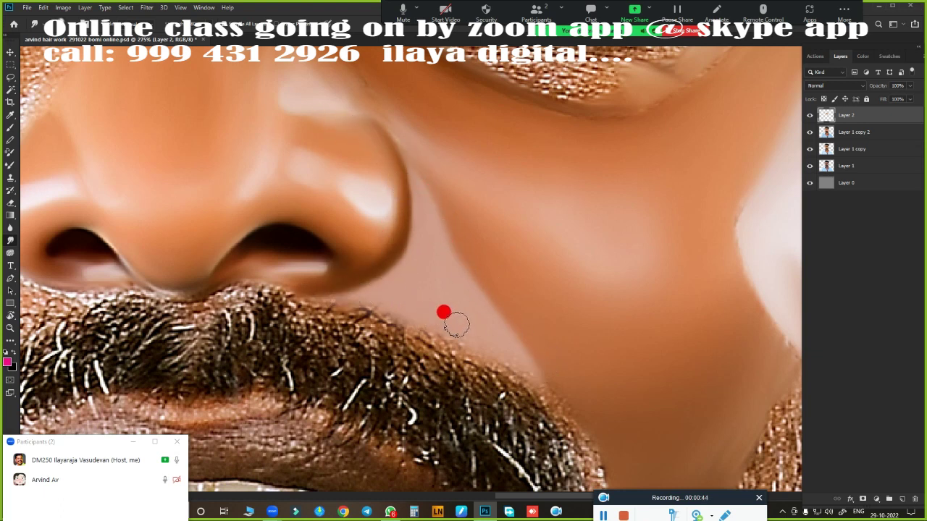
scroll(514, 370, "down", 2)
scroll(471, 362, "down", 1)
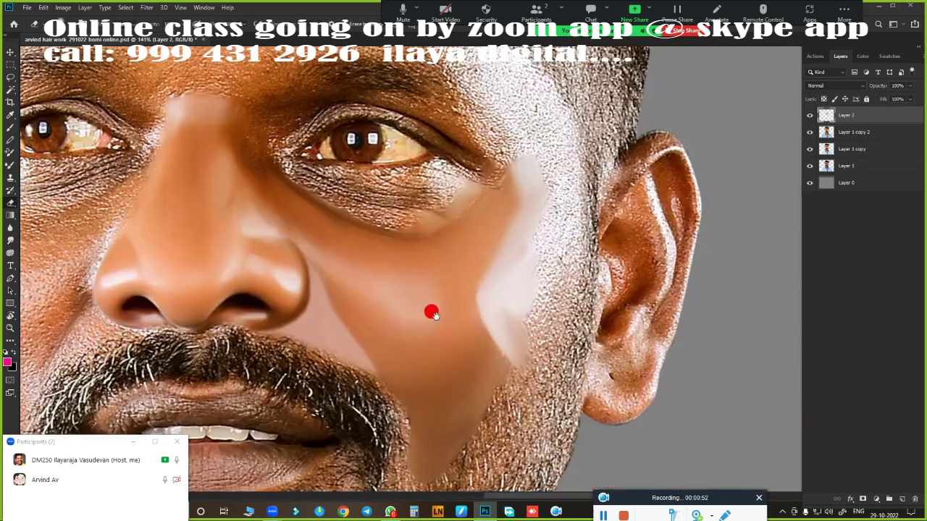
scroll(478, 307, "down", 1)
left_click_drag(499, 128, 500, 174)
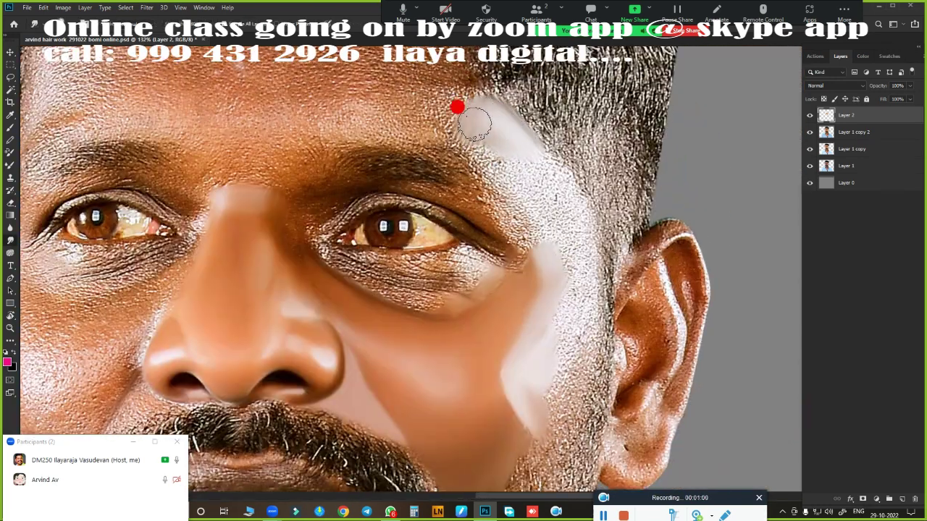
mouse_move(509, 221)
left_mouse_down()
mouse_move(508, 178)
mouse_move(571, 210)
mouse_move(564, 399)
mouse_move(548, 228)
mouse_move(558, 321)
mouse_move(553, 383)
mouse_move(514, 338)
mouse_move(523, 325)
mouse_move(529, 425)
left_mouse_up()
Extend smooth skin tone down the jaw beside the beard.
scroll(528, 426, "down", 5)
left_click_drag(470, 362, 453, 258)
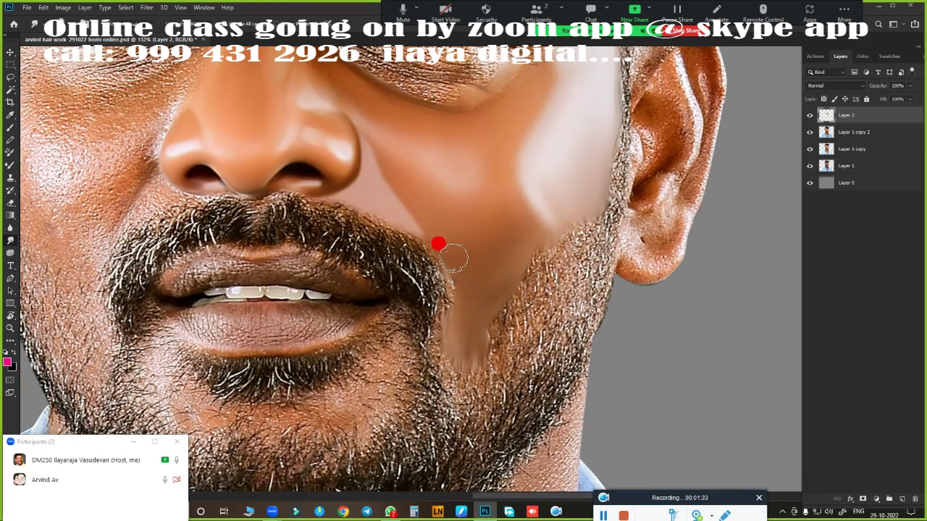
mouse_move(466, 305)
left_mouse_down()
mouse_move(459, 280)
mouse_move(447, 311)
mouse_move(459, 273)
mouse_move(472, 373)
mouse_move(575, 213)
mouse_move(488, 352)
mouse_move(522, 252)
mouse_move(516, 313)
mouse_move(471, 283)
mouse_move(465, 368)
mouse_move(486, 244)
mouse_move(452, 145)
mouse_move(453, 118)
mouse_move(439, 152)
mouse_move(449, 234)
mouse_move(488, 202)
left_mouse_up()
scroll(485, 373, "down", 2)
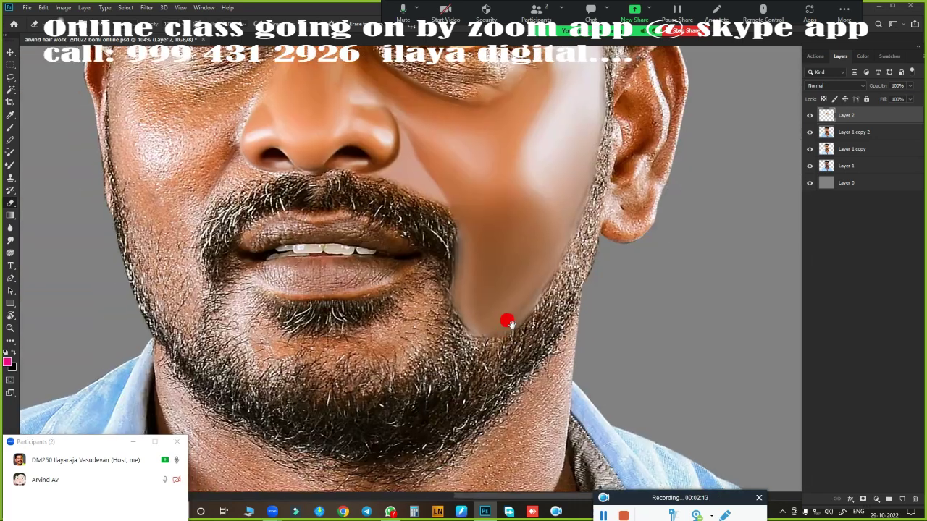
scroll(536, 202, "down", 1)
Erase the smooth paint off the jawline to reveal the beard, then fit the face in view.
key("e")
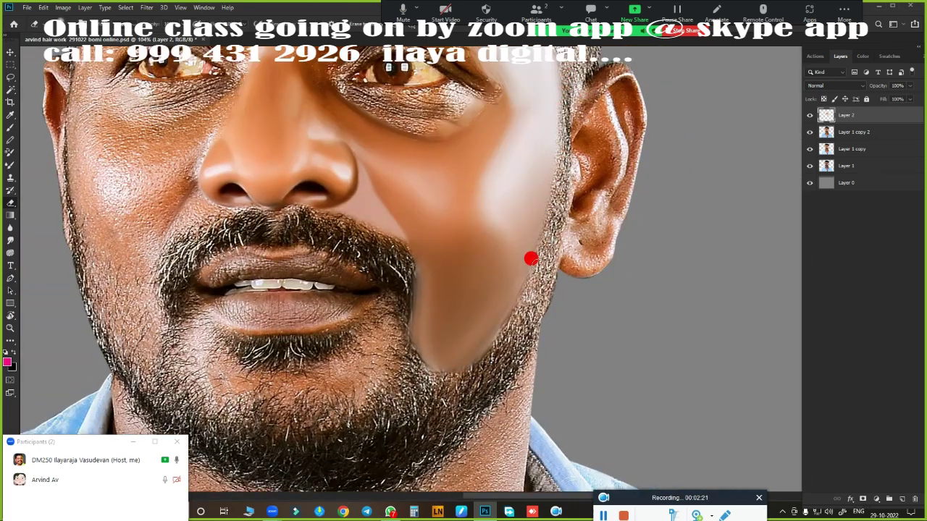
mouse_move(531, 258)
left_mouse_down()
mouse_move(432, 335)
mouse_move(399, 271)
mouse_move(442, 339)
mouse_move(509, 263)
left_mouse_up()
key("ctrl+0")
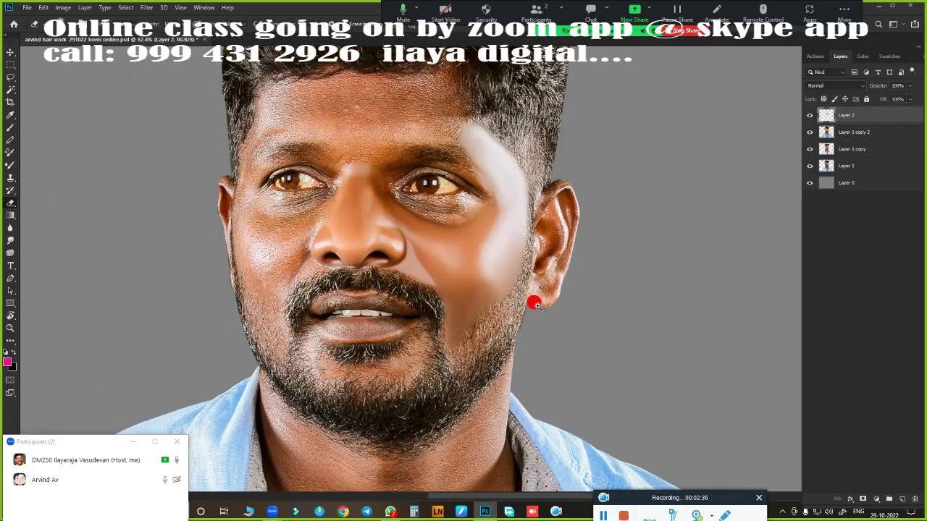
scroll(533, 304, "up", 5)
scroll(506, 296, "down", 5)
scroll(540, 337, "up", 2)
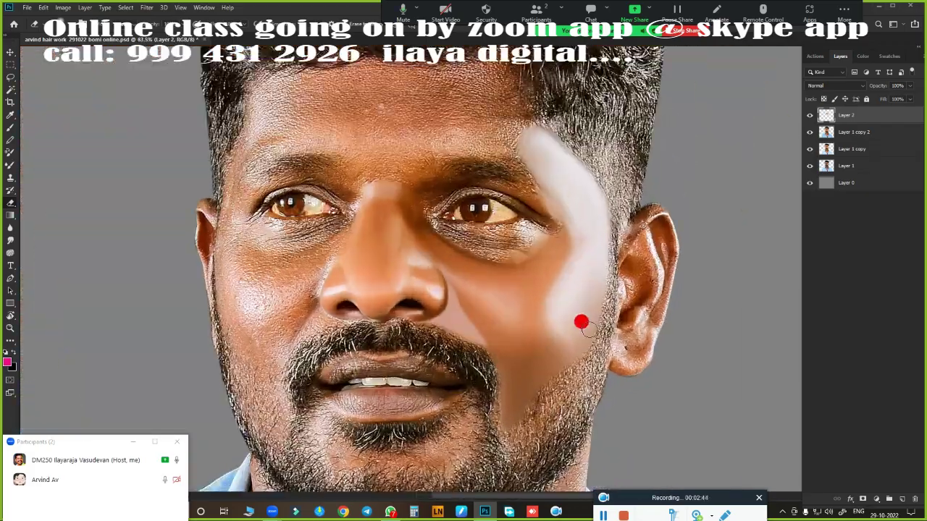
scroll(552, 327, "up", 2)
scroll(517, 298, "up", 2)
scroll(468, 378, "up", 1)
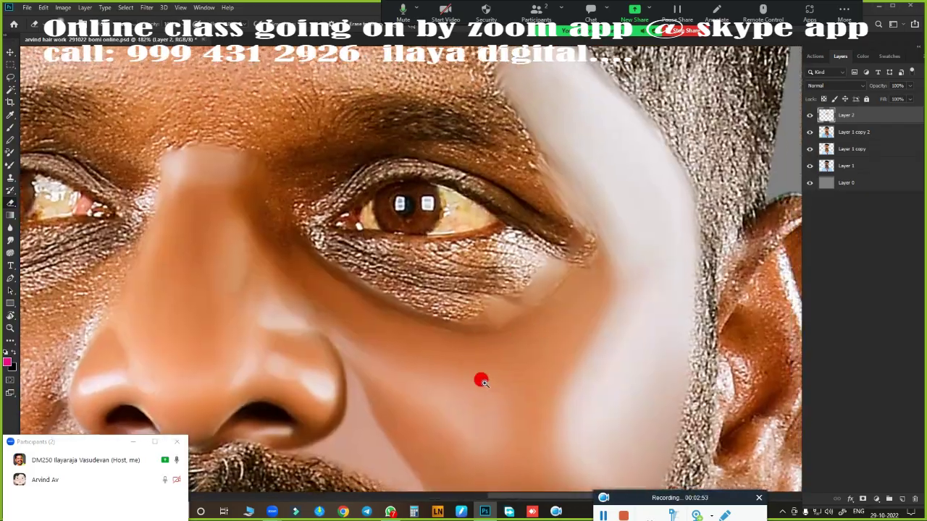
scroll(480, 378, "up", 2)
With a smaller brush, smooth the skin under the lower eyelid and at the inner eye corner.
key("bracketleft")
key("bracketleft")
key("bracketleft")
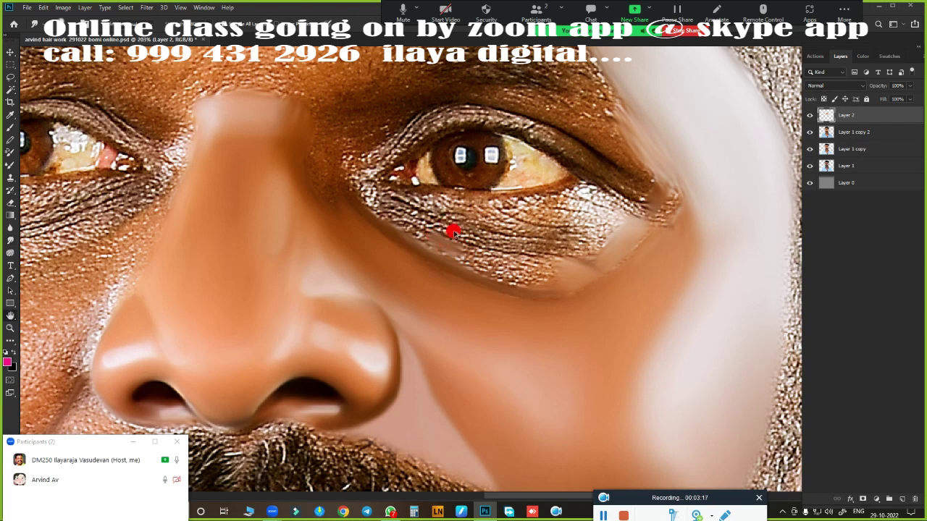
key("ctrl+alt+i")
key("Escape")
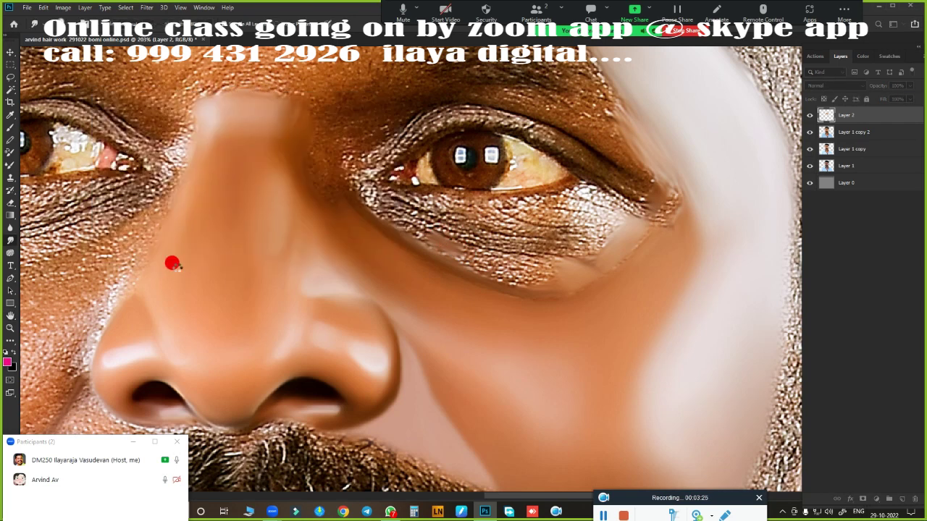
scroll(520, 305, "up", 3)
mouse_move(399, 368)
left_mouse_down()
mouse_move(573, 397)
mouse_move(436, 393)
mouse_move(334, 352)
mouse_move(503, 401)
mouse_move(344, 359)
mouse_move(589, 351)
mouse_move(633, 372)
left_mouse_up()
mouse_move(368, 352)
left_mouse_down()
mouse_move(275, 286)
mouse_move(493, 355)
mouse_move(585, 362)
mouse_move(372, 330)
mouse_move(406, 326)
mouse_move(298, 285)
mouse_move(463, 343)
mouse_move(598, 354)
left_mouse_up()
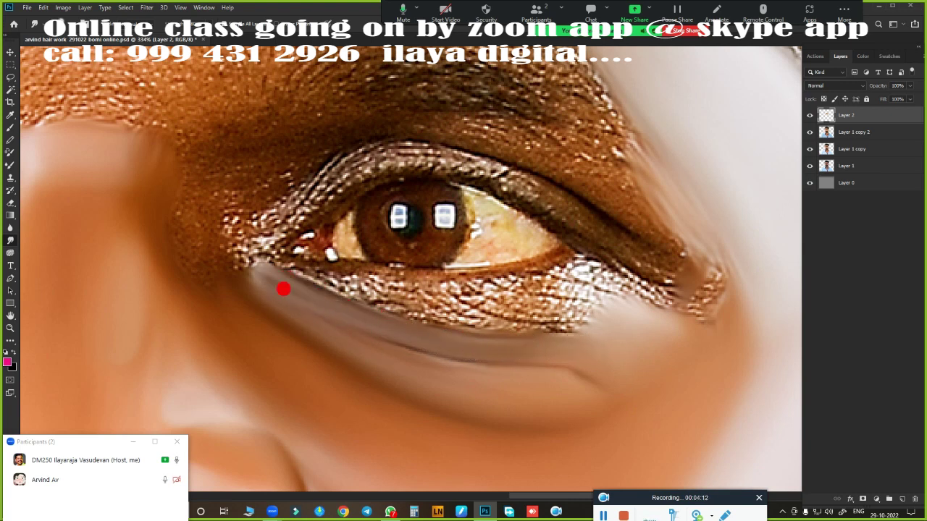
mouse_move(283, 289)
left_mouse_down()
mouse_move(586, 384)
mouse_move(357, 326)
mouse_move(247, 253)
mouse_move(240, 226)
left_mouse_up()
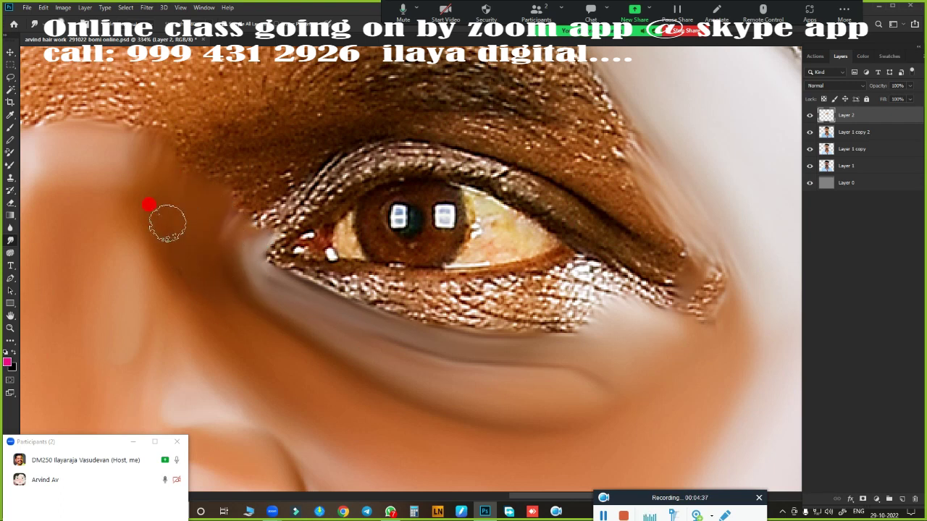
left_click_drag(237, 230, 222, 304)
Browse the Desktop for a WhatsApp image, then smooth the upper and lower eyelid skin.
key("ctrl+o")
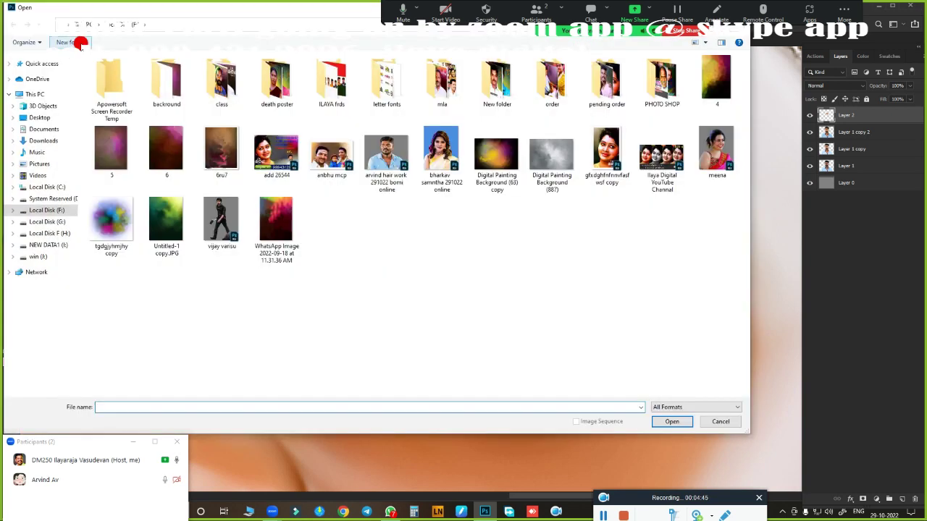
left_click(40, 117)
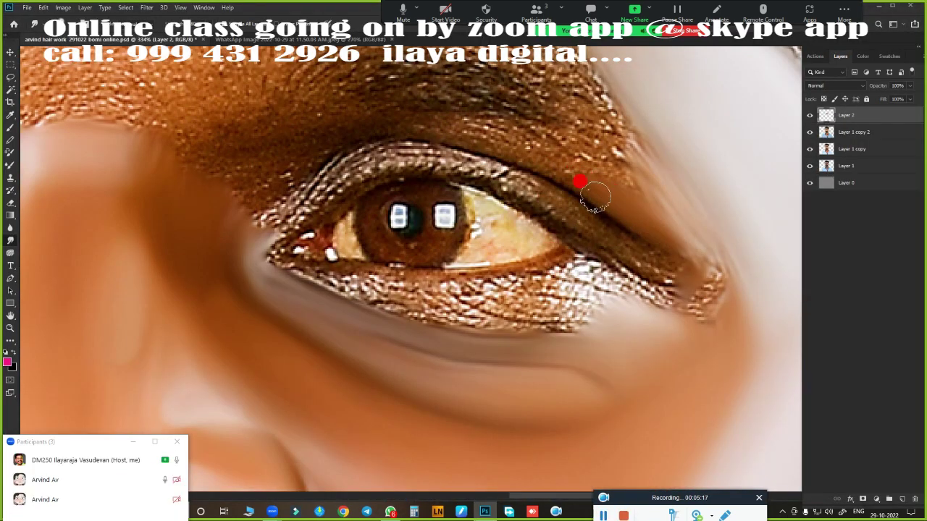
mouse_move(623, 196)
left_mouse_down()
mouse_move(660, 193)
mouse_move(627, 149)
mouse_move(679, 296)
mouse_move(684, 279)
mouse_move(639, 283)
mouse_move(717, 314)
left_mouse_up()
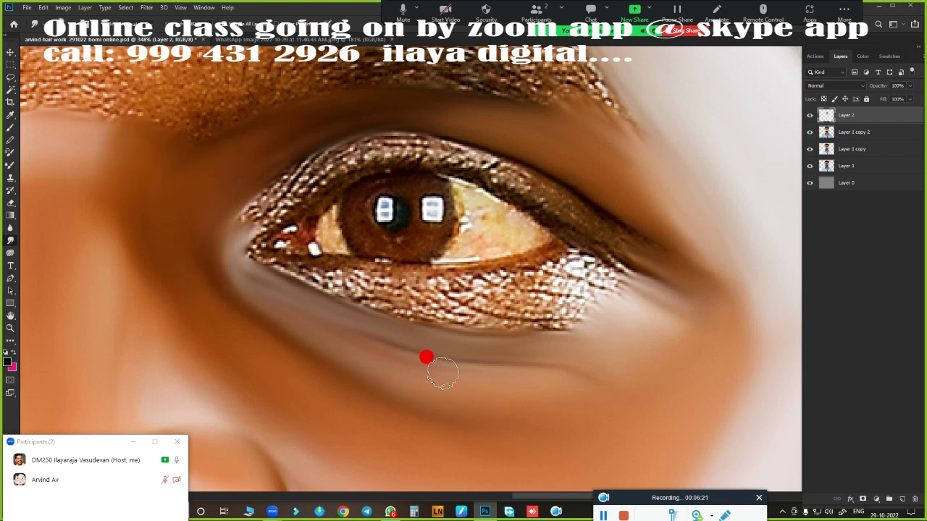
mouse_move(332, 269)
left_mouse_down()
mouse_move(306, 273)
mouse_move(575, 254)
mouse_move(453, 285)
mouse_move(464, 312)
mouse_move(600, 316)
mouse_move(372, 301)
mouse_move(565, 317)
left_mouse_up()
mouse_move(602, 342)
left_mouse_down()
mouse_move(443, 300)
mouse_move(544, 304)
mouse_move(486, 304)
mouse_move(526, 283)
left_mouse_up()
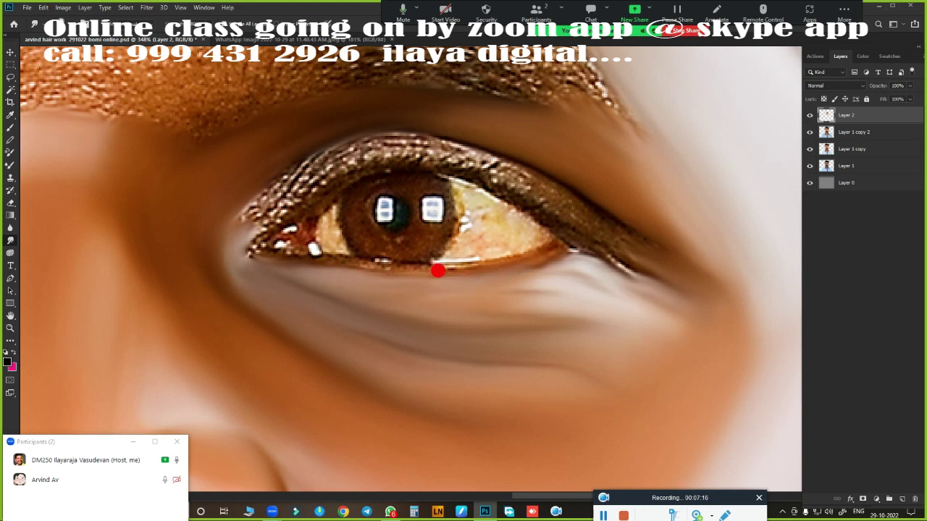
Toggle the smoothed layer to compare with the original and view the whole face.
left_click(808, 116)
key("ctrl+comma")
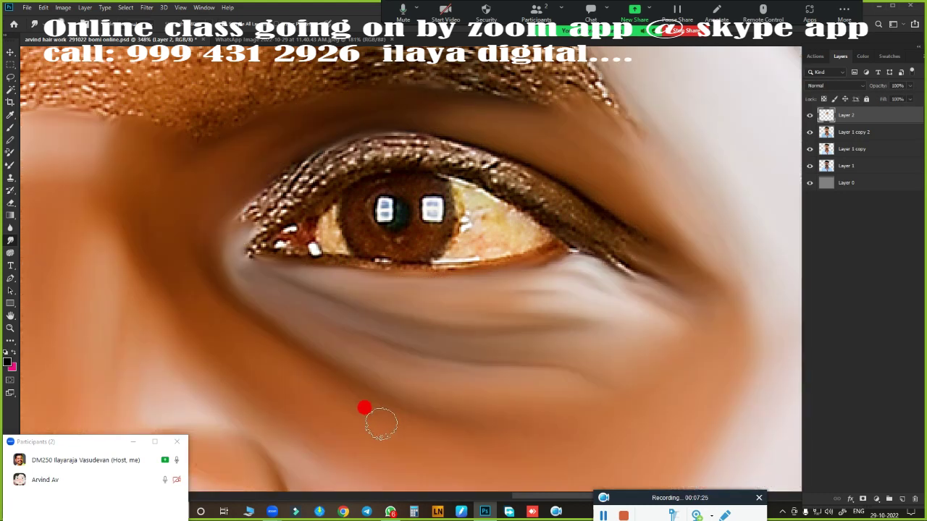
scroll(364, 406, "down", 3)
scroll(488, 395, "down", 2)
scroll(459, 234, "up", 2)
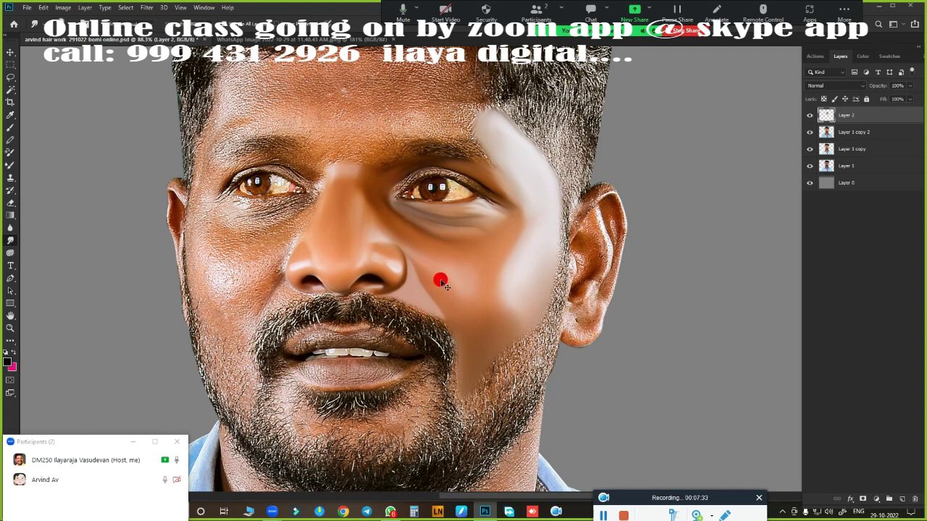
Smooth over the textured skin patch below the eye.
scroll(443, 283, "up", 5)
left_click_drag(600, 355, 406, 293)
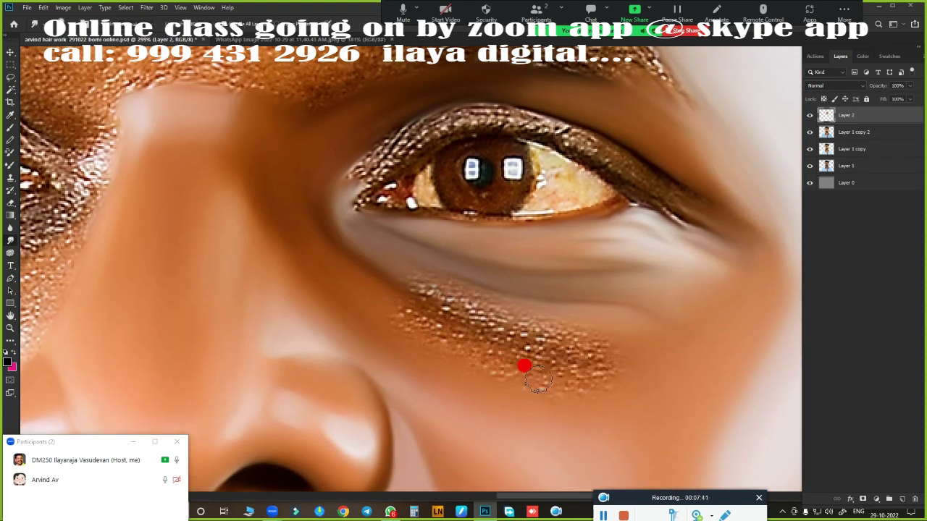
mouse_move(538, 378)
left_mouse_down()
mouse_move(424, 279)
mouse_move(591, 331)
mouse_move(575, 321)
mouse_move(479, 350)
mouse_move(596, 364)
mouse_move(589, 379)
mouse_move(475, 345)
mouse_move(511, 377)
left_mouse_up()
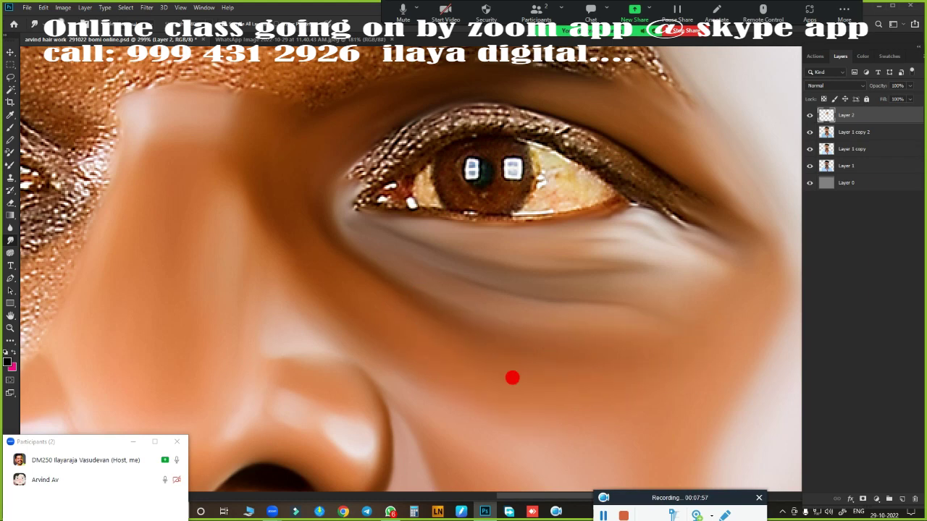
Smooth and lighten the upper eyelid band from the inner to the outer corner.
scroll(484, 289, "down", 5)
scroll(529, 228, "up", 5)
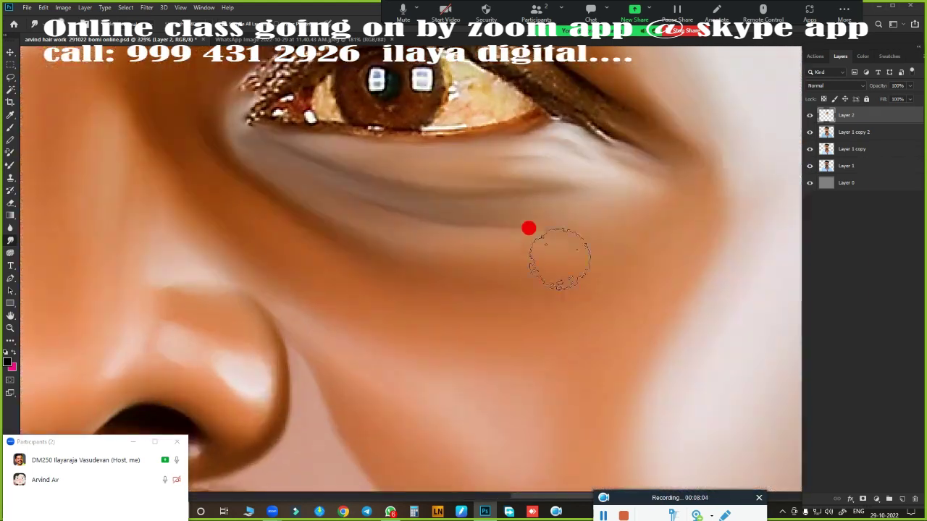
scroll(518, 282, "up", 2)
scroll(482, 279, "up", 3)
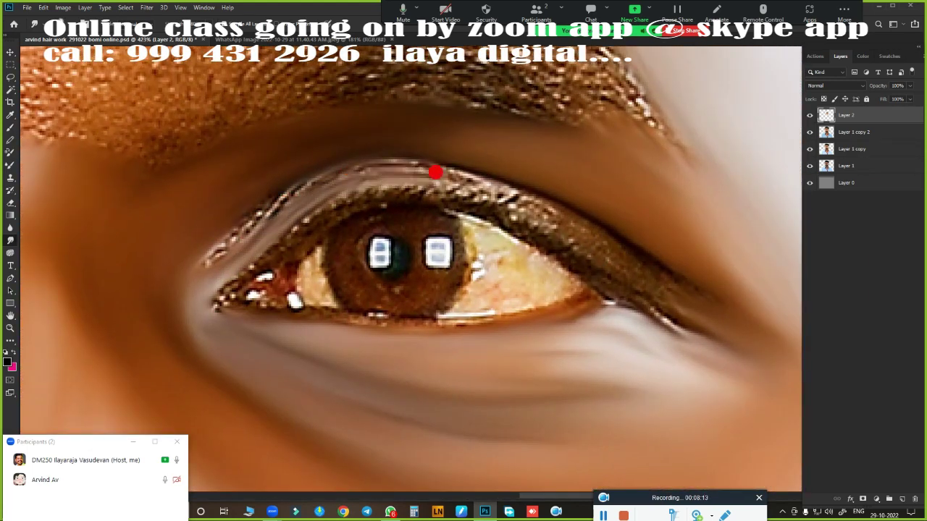
mouse_move(521, 209)
left_mouse_down()
mouse_move(620, 265)
mouse_move(575, 220)
mouse_move(539, 209)
left_mouse_up()
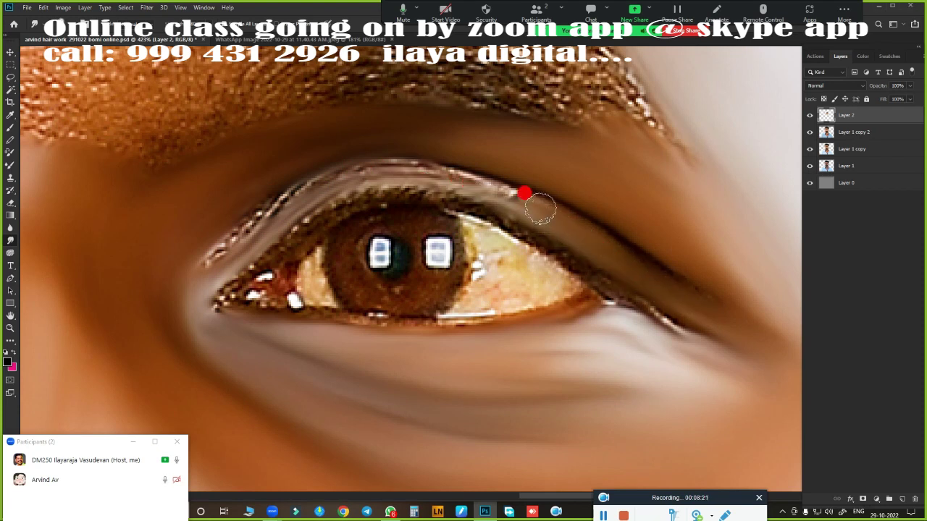
left_click_drag(484, 174, 411, 176)
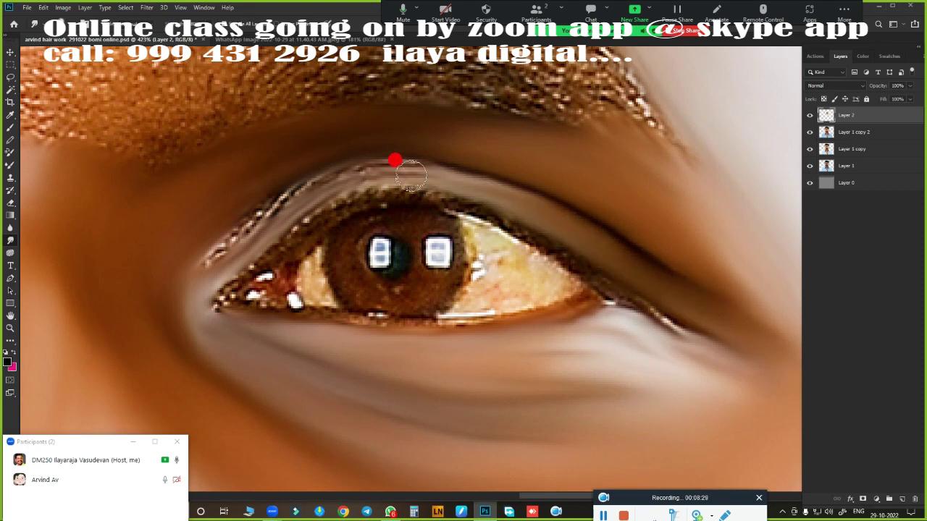
mouse_move(214, 278)
left_mouse_down()
mouse_move(293, 205)
mouse_move(475, 177)
mouse_move(406, 170)
mouse_move(357, 176)
mouse_move(699, 302)
left_mouse_up()
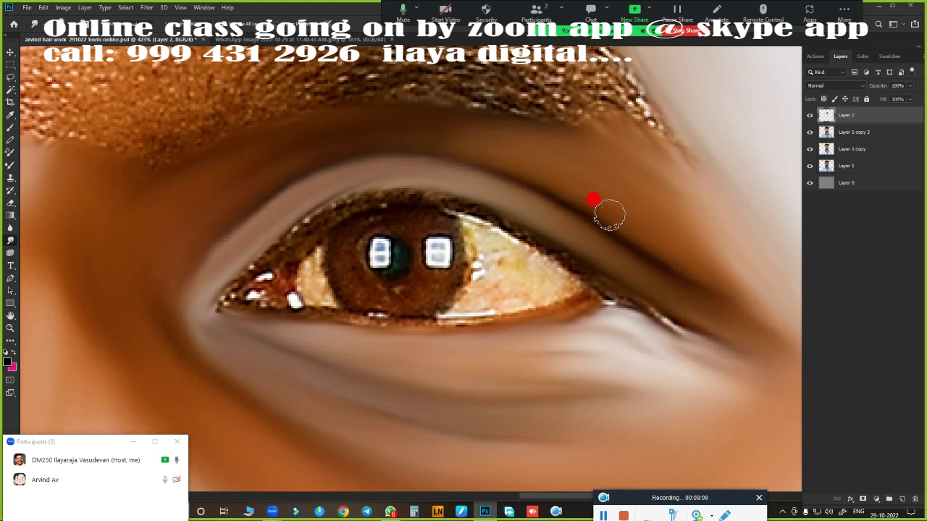
Choose a painting brush preset for the Brush tool and zoom back in on the eye.
key("b")
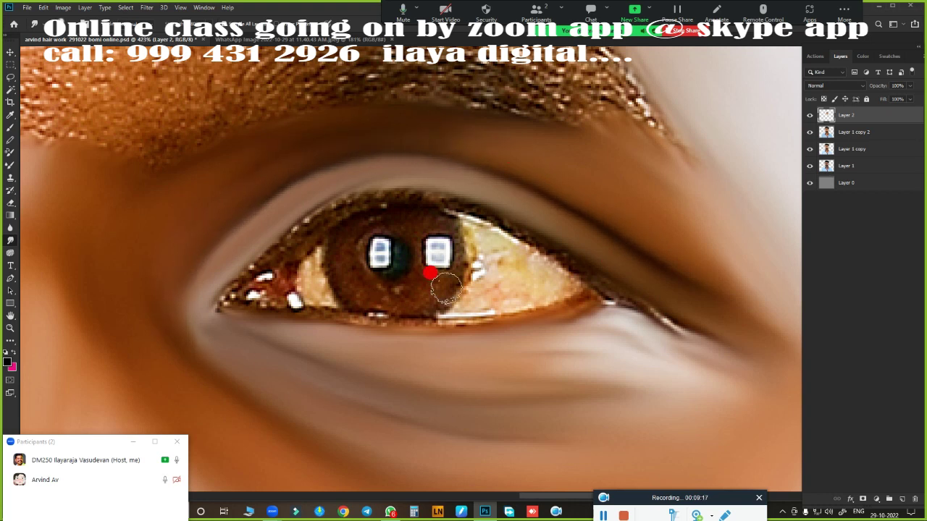
right_click(569, 225)
double_click(757, 371)
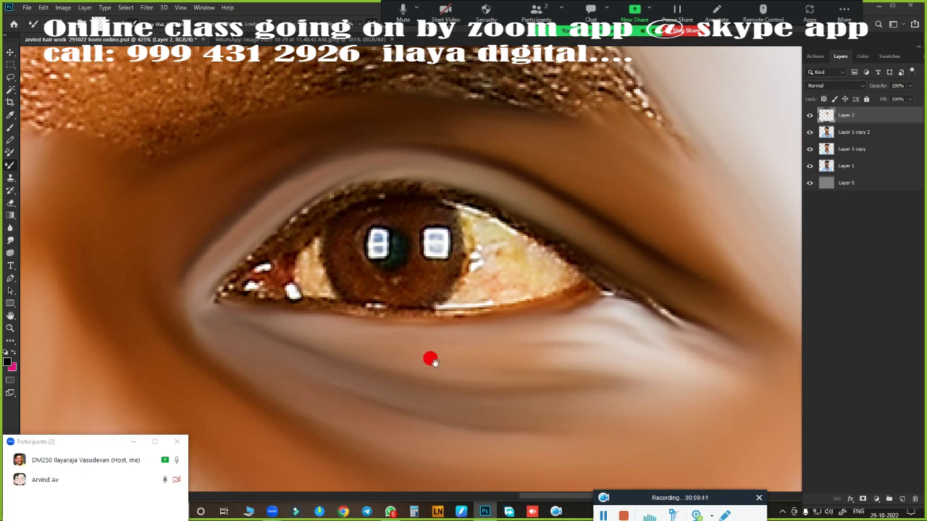
scroll(226, 245, "down", 5)
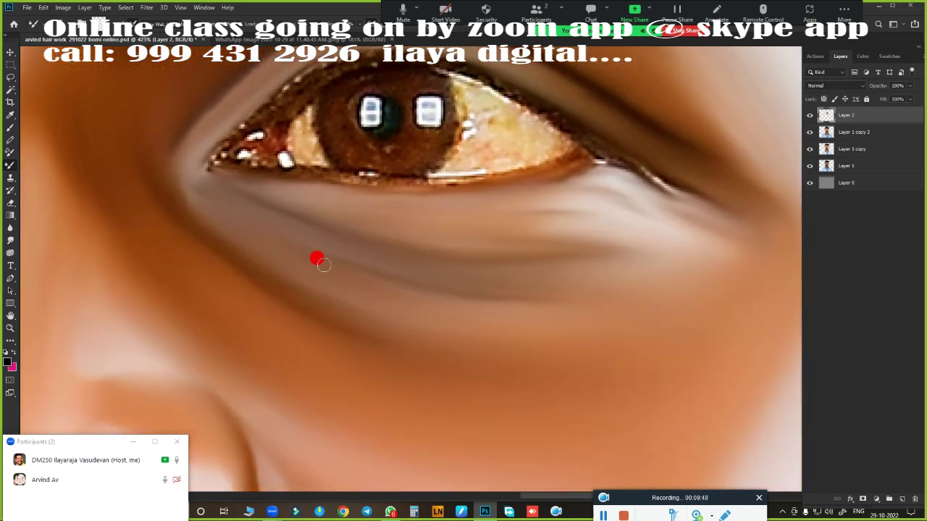
scroll(459, 401, "up", 5)
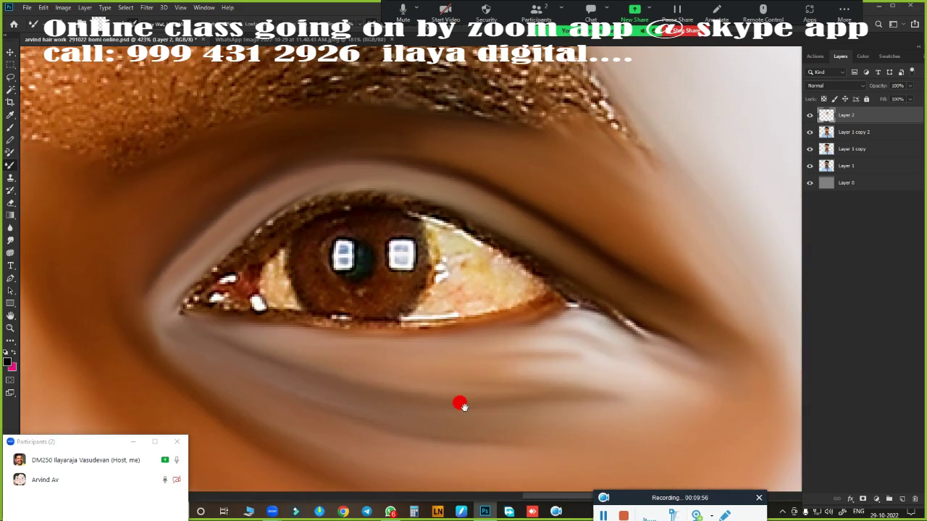
scroll(501, 279, "down", 9)
scroll(501, 278, "up", 3)
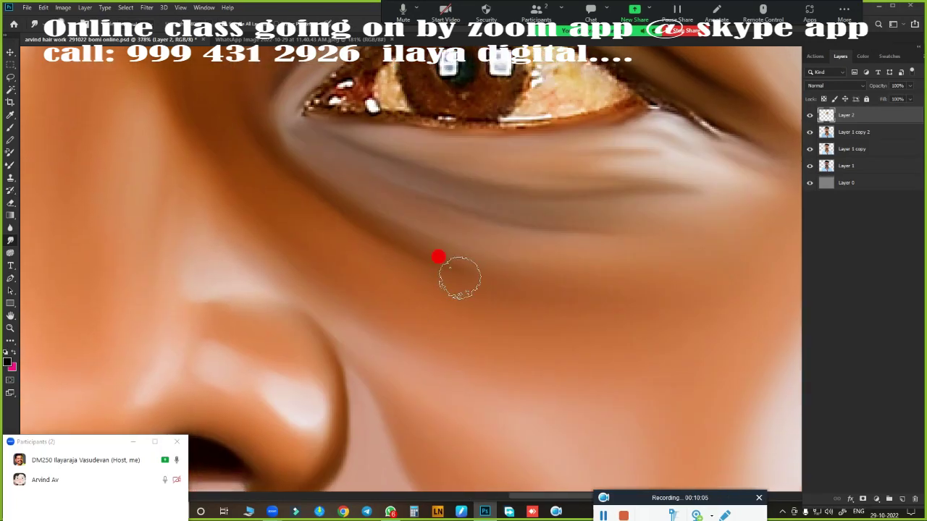
scroll(551, 330, "up", 2)
scroll(552, 330, "up", 2)
scroll(664, 254, "up", 3)
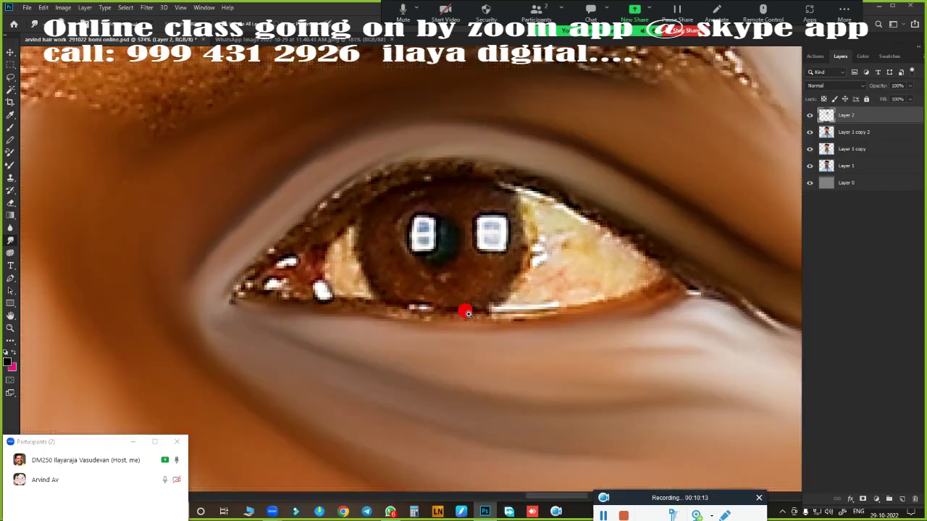
scroll(464, 306, "down", 1)
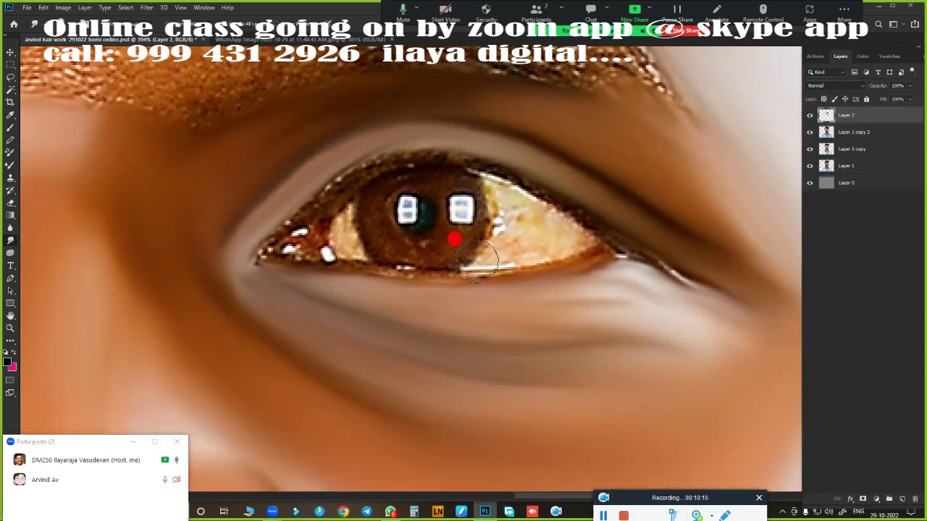
Make a feathered elliptical selection around the iris.
left_click(10, 65)
left_click(57, 74)
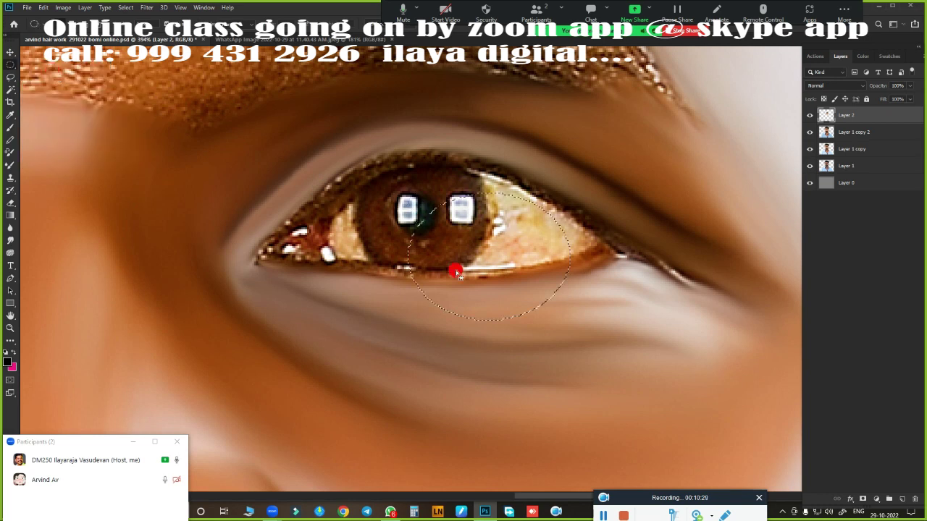
left_click_drag(418, 213, 478, 304)
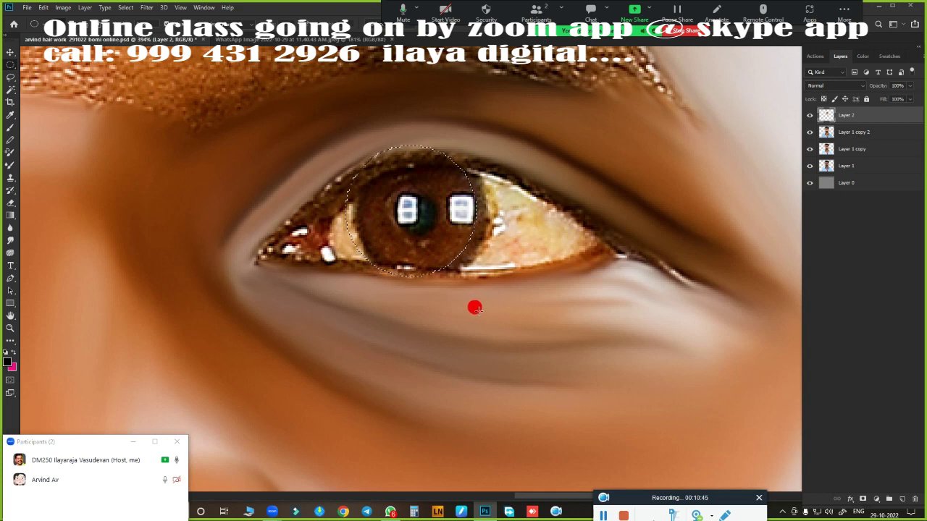
key("shift+F6")
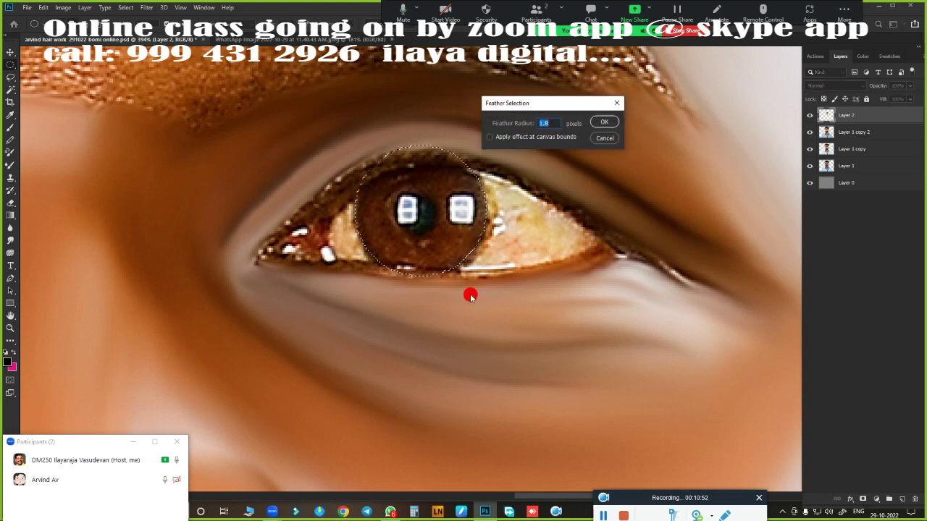
key("Return")
With a smaller brush, paint brown over the iris catchlights and streak.
scroll(417, 281, "up", 2)
scroll(364, 304, "down", 5)
scroll(422, 321, "up", 3)
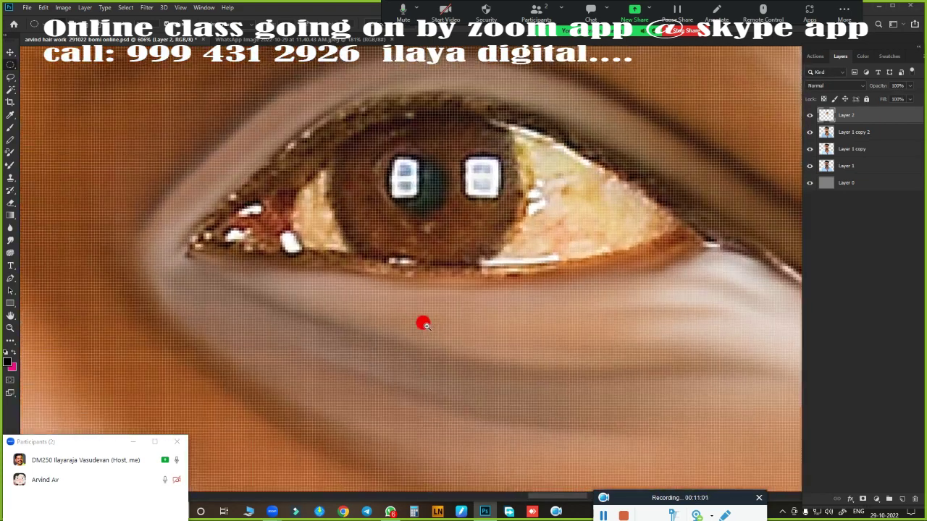
scroll(453, 271, "up", 1)
key("bracketleft")
key("bracketleft")
key("bracketleft")
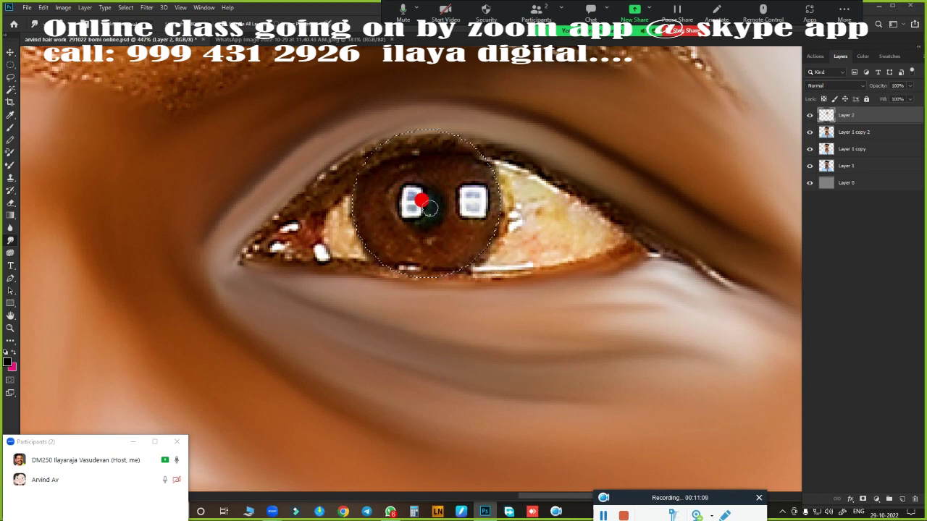
mouse_move(379, 224)
left_mouse_down()
mouse_move(428, 240)
mouse_move(362, 199)
left_mouse_up()
mouse_move(409, 176)
left_mouse_down()
mouse_move(424, 203)
mouse_move(473, 207)
left_mouse_up()
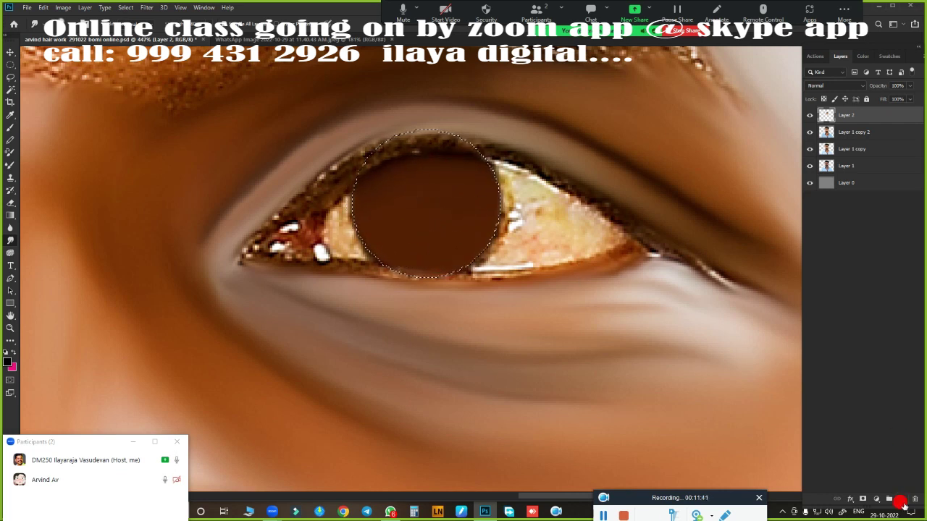
Lower Lightness in Hue/Saturation to darken the iris to deep brown.
key("ctrl+u")
left_click_drag(587, 100, 736, 70)
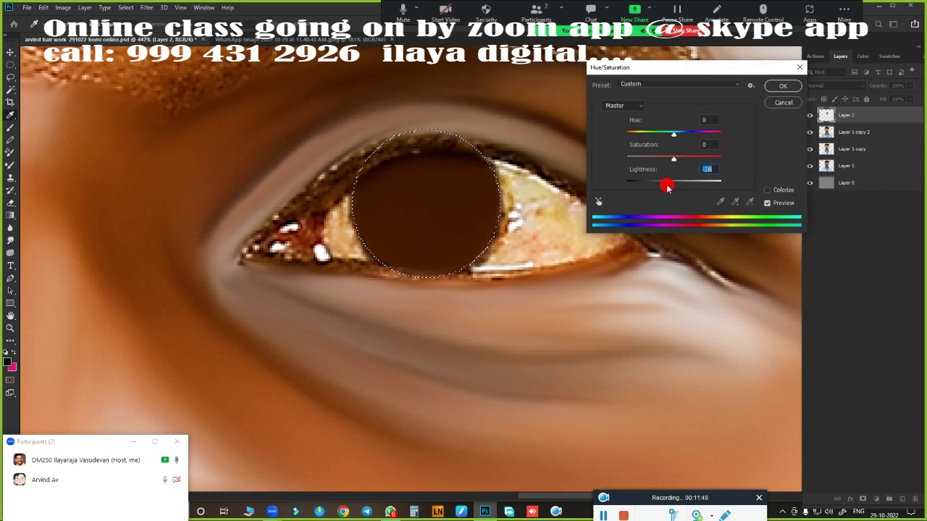
left_click_drag(674, 182, 658, 190)
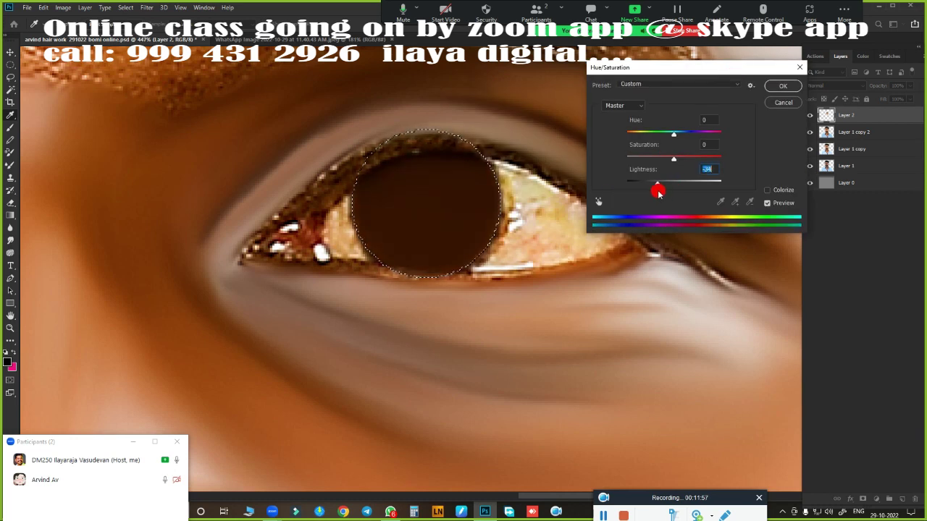
left_click(781, 86)
On a new layer with Layer 2 hidden, paint a white catchlight, then re-show Layer 2.
left_click(899, 498)
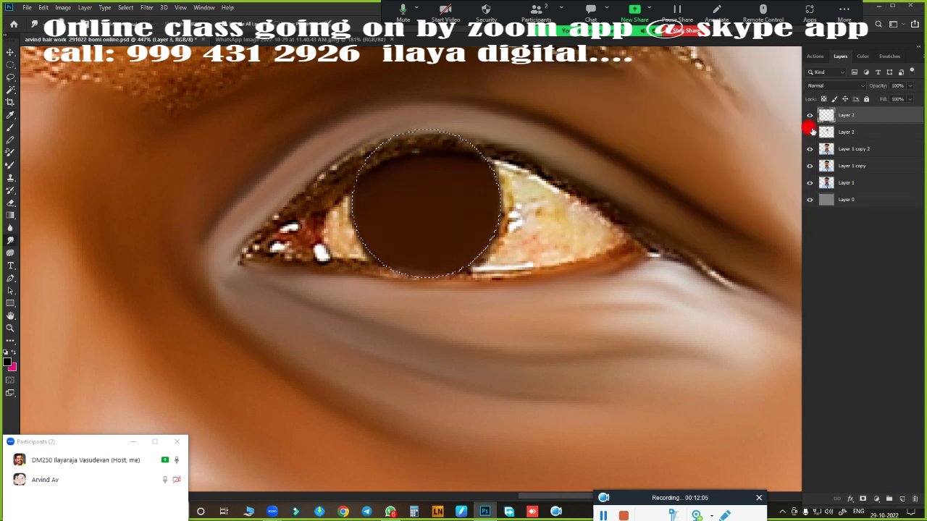
left_click(809, 132)
scroll(475, 259, "up", 2)
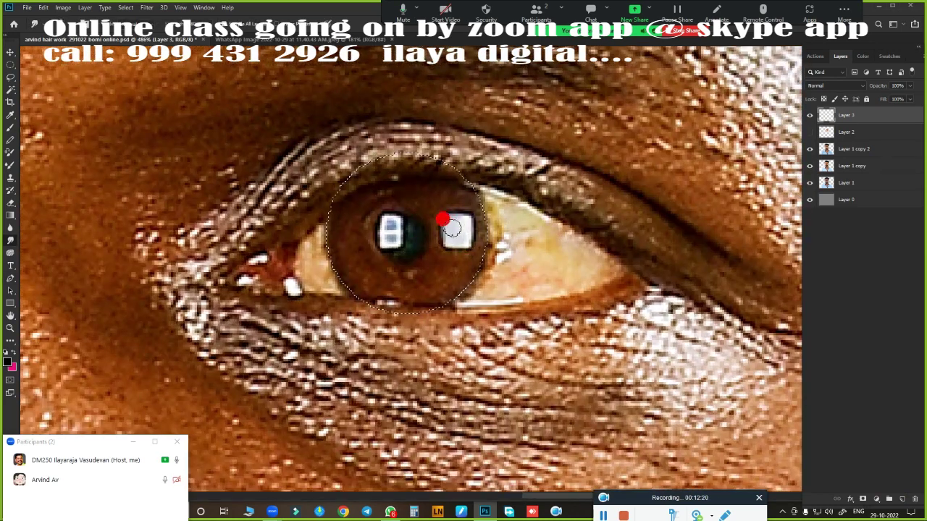
left_click_drag(388, 224, 404, 235)
left_click(809, 132)
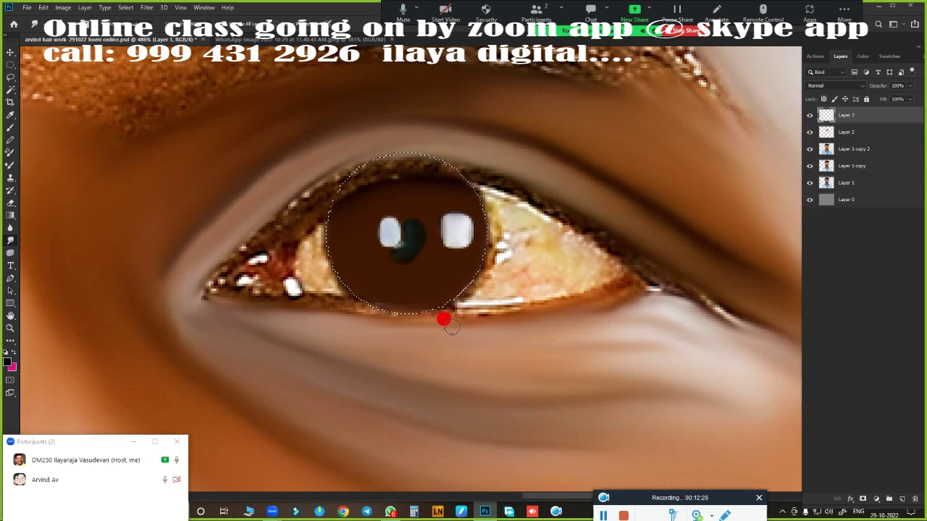
Brush the eye whites brighter on both sides of and below the iris.
scroll(584, 331, "left", 1)
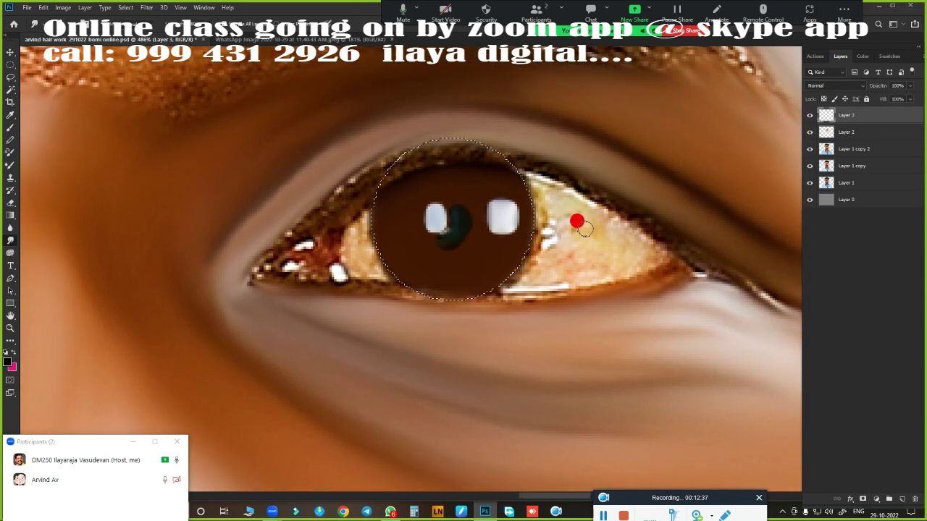
mouse_move(567, 243)
left_mouse_down()
mouse_move(530, 175)
mouse_move(517, 192)
mouse_move(551, 226)
mouse_move(458, 274)
mouse_move(555, 263)
mouse_move(513, 265)
mouse_move(548, 203)
mouse_move(565, 200)
mouse_move(589, 248)
mouse_move(613, 234)
mouse_move(629, 243)
left_mouse_up()
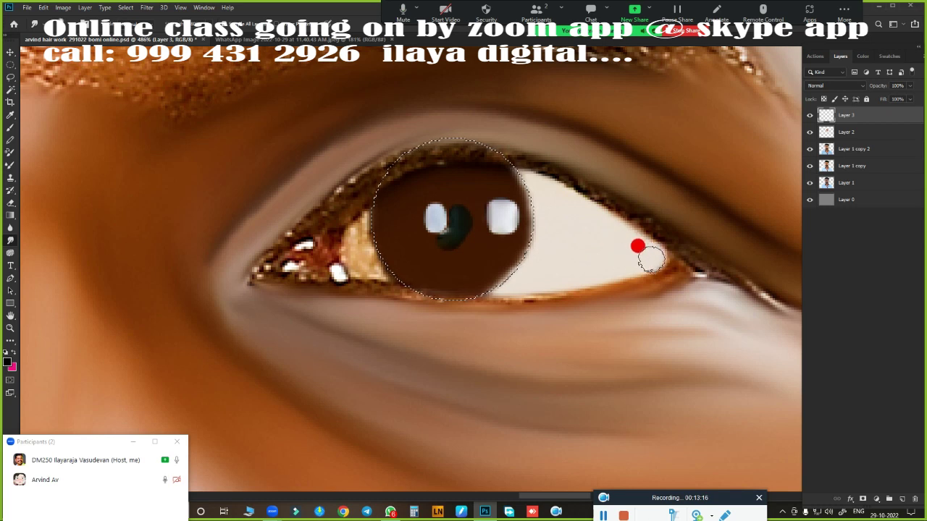
mouse_move(364, 242)
left_mouse_down()
mouse_move(346, 264)
mouse_move(326, 224)
mouse_move(349, 200)
mouse_move(349, 240)
mouse_move(372, 257)
mouse_move(325, 227)
mouse_move(396, 278)
left_mouse_up()
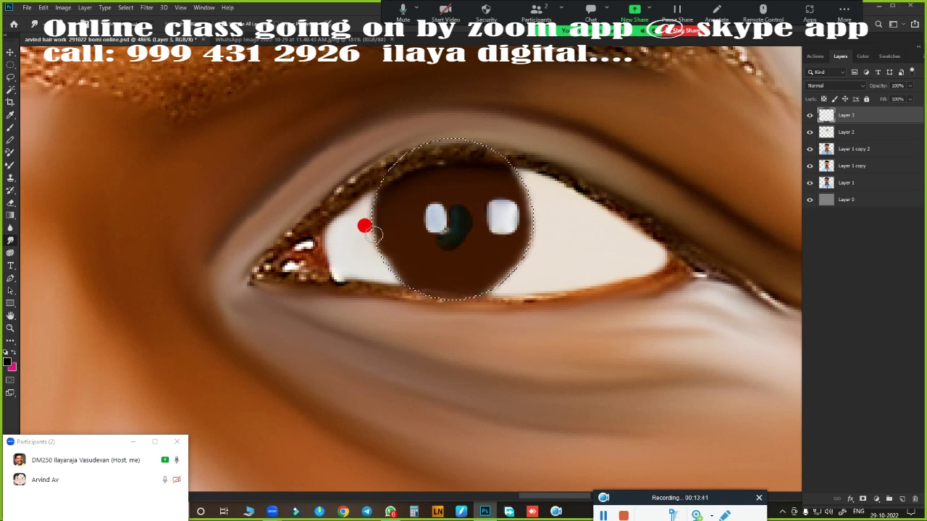
left_click_drag(395, 262, 498, 270)
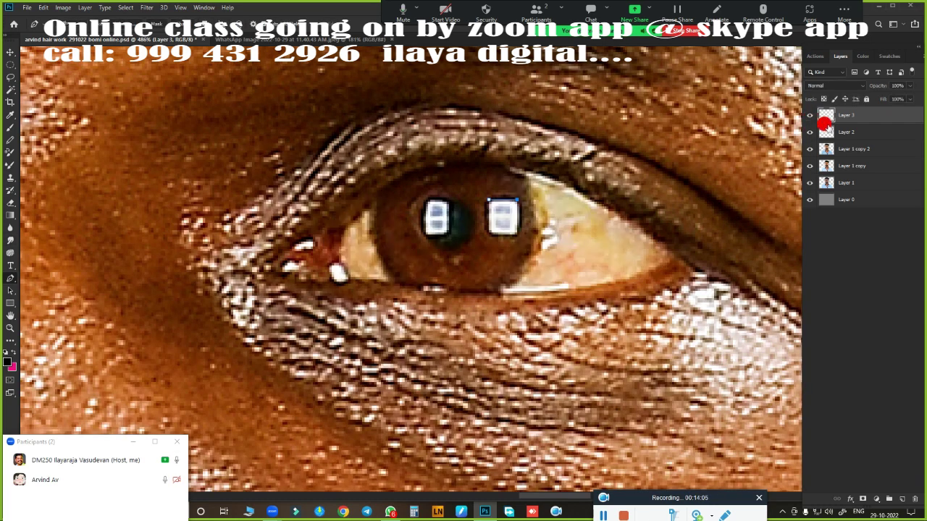
Merge Layer 2 into Layer 3, then hide the merged layer to compare with the photo.
left_click(810, 131)
left_click(811, 149)
left_click(840, 136)
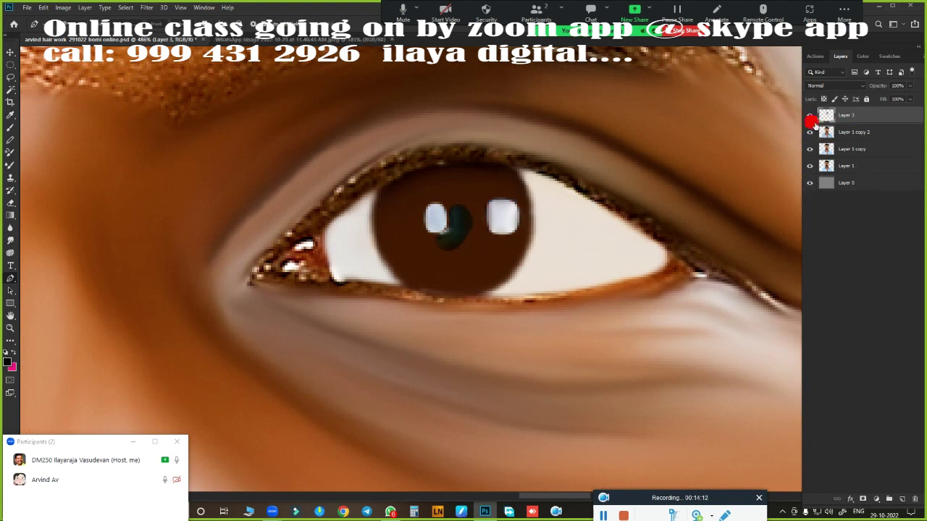
key("Delete")
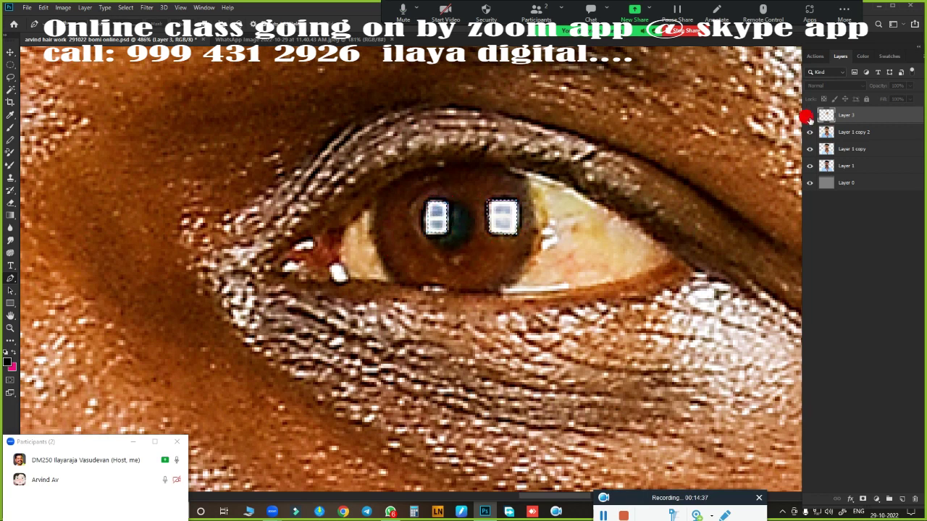
left_click(809, 116)
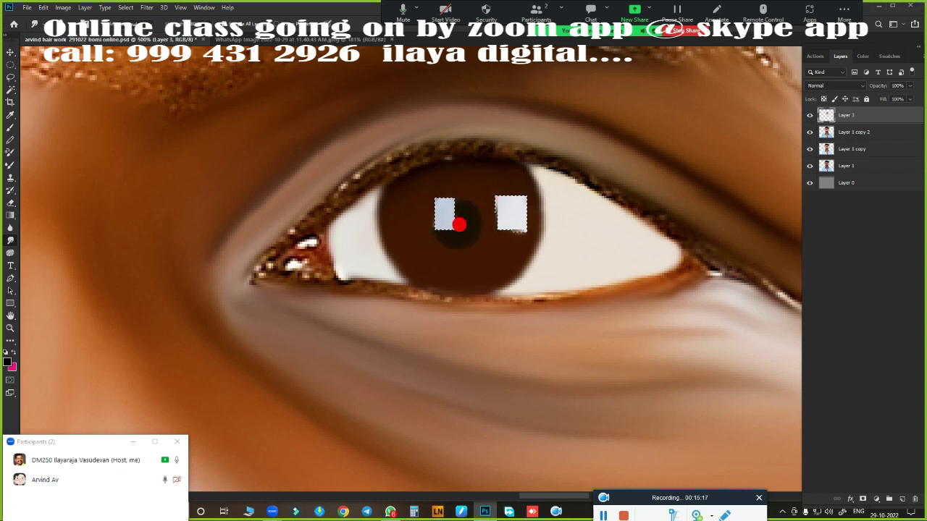
mouse_move(515, 276)
left_mouse_down()
mouse_move(546, 314)
mouse_move(537, 266)
mouse_move(510, 235)
mouse_move(541, 294)
mouse_move(566, 302)
mouse_move(634, 292)
mouse_move(805, 118)
left_mouse_up()
left_click(809, 116)
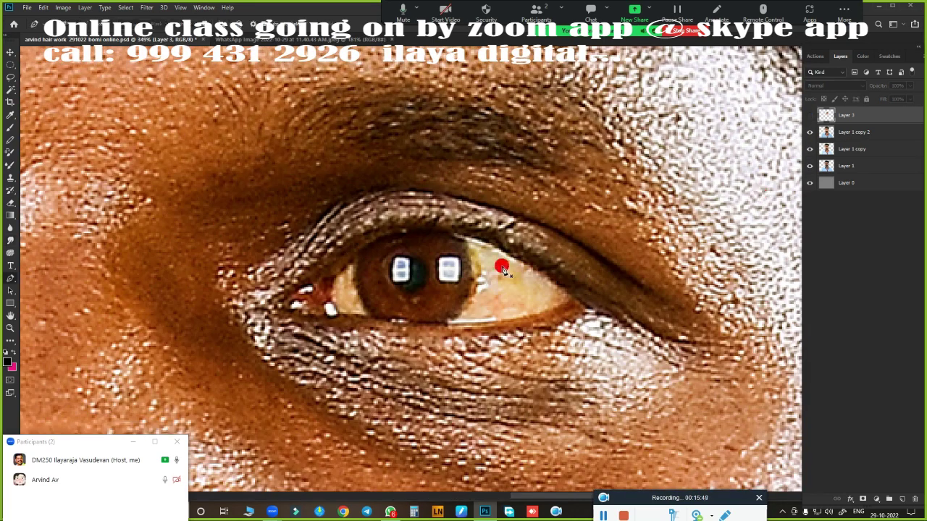
Turn a Pen path around the eyelids into a feathered selection and show Layer 3 again.
left_click_drag(559, 266, 720, 382)
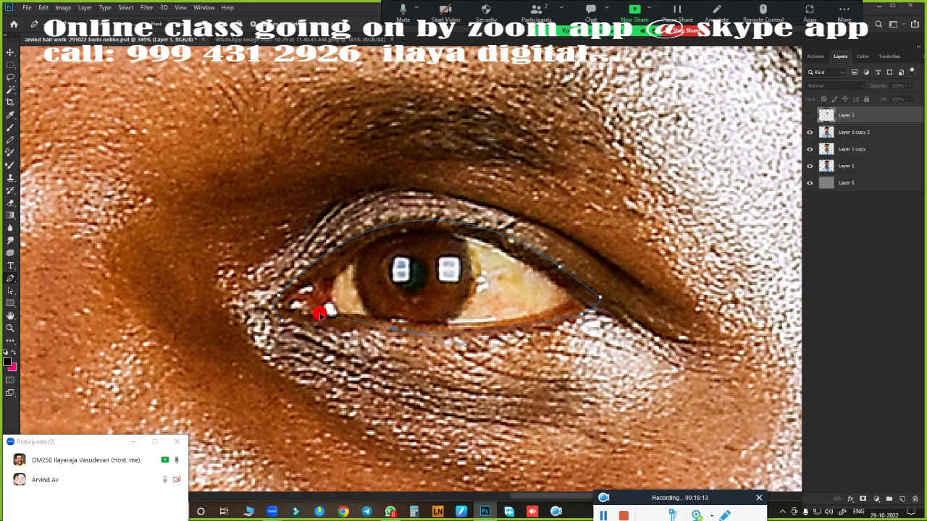
right_click(443, 438)
left_click(455, 430)
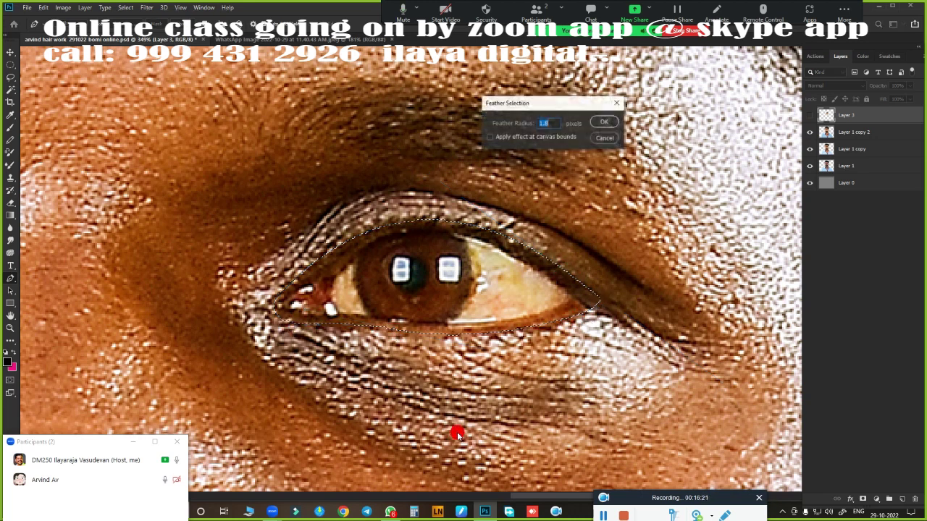
key("Return")
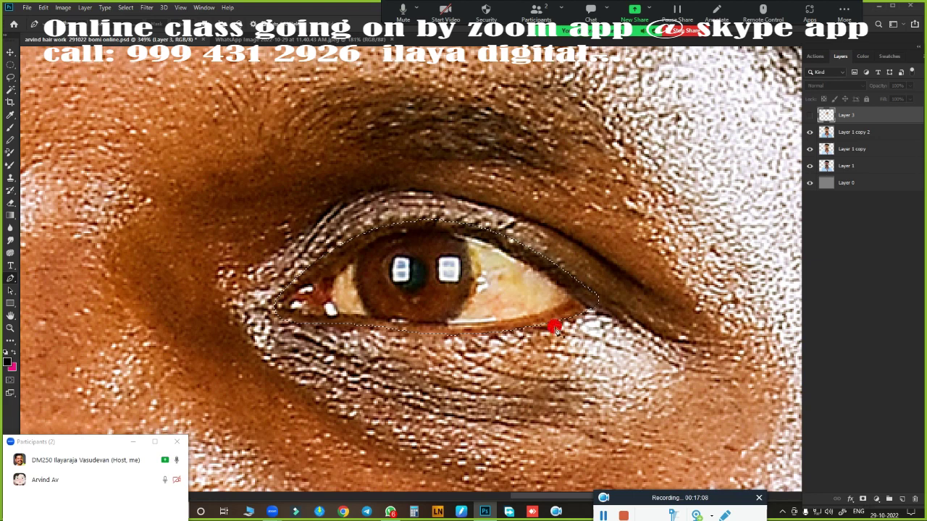
left_click(808, 116)
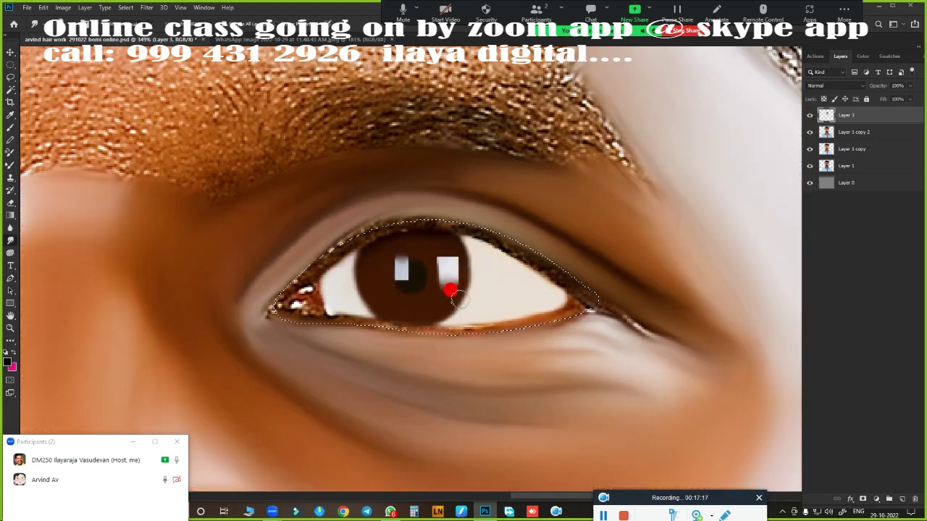
scroll(587, 217, "up", 3)
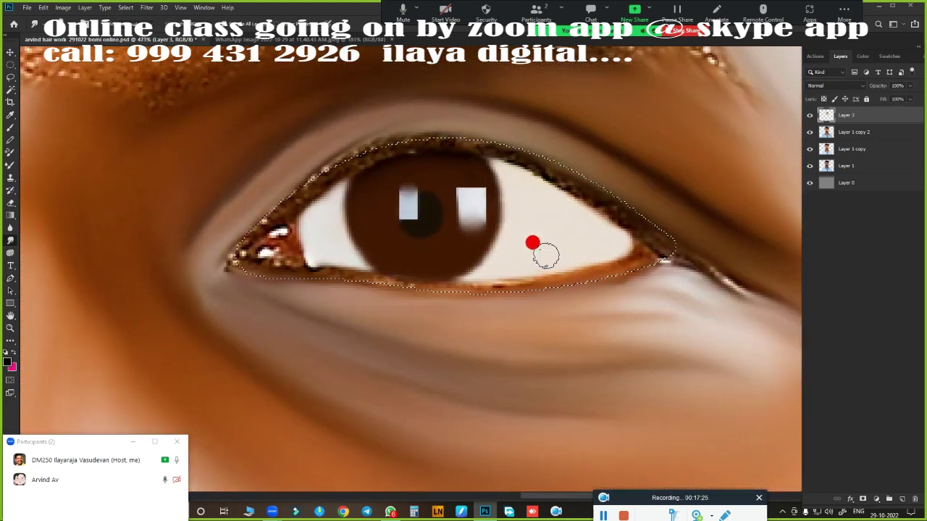
Burn the eye's outer corner and lower lid darker.
key("o")
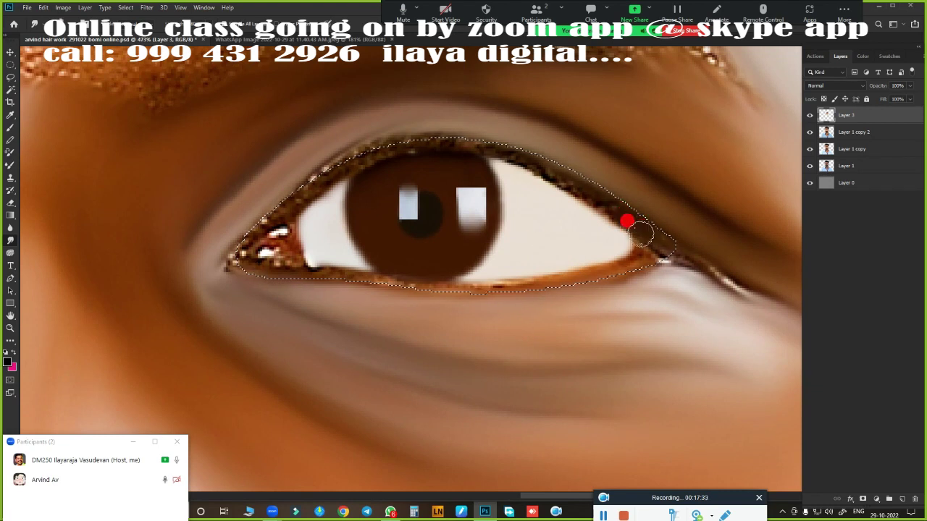
mouse_move(645, 251)
left_mouse_down()
mouse_move(608, 250)
mouse_move(610, 259)
left_mouse_up()
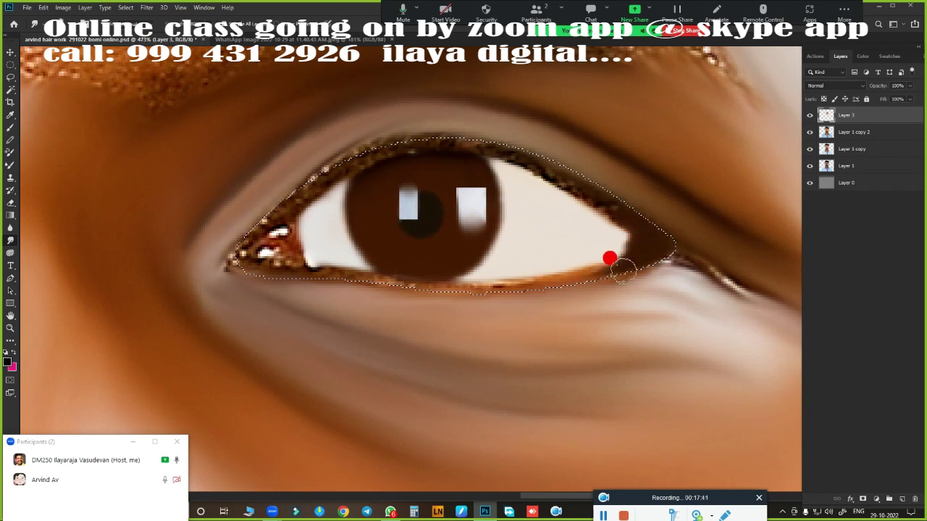
mouse_move(541, 299)
left_mouse_down()
mouse_move(616, 268)
mouse_move(492, 302)
left_mouse_up()
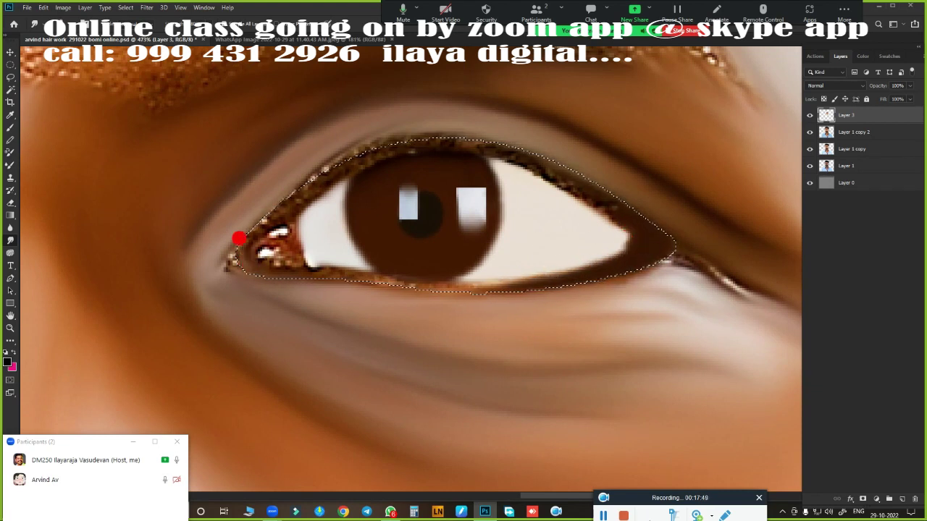
left_click_drag(238, 238, 333, 271)
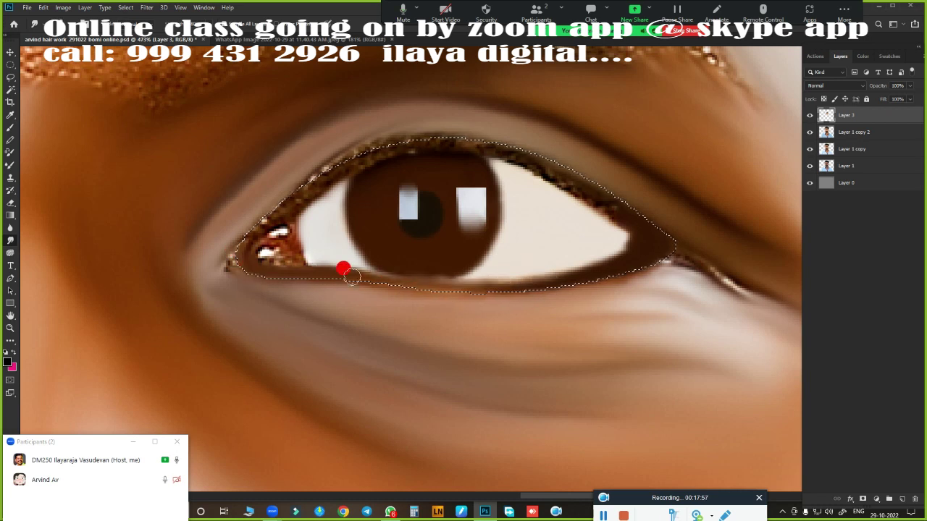
Brush a darker line along the lower eyelid across the eye.
key("b")
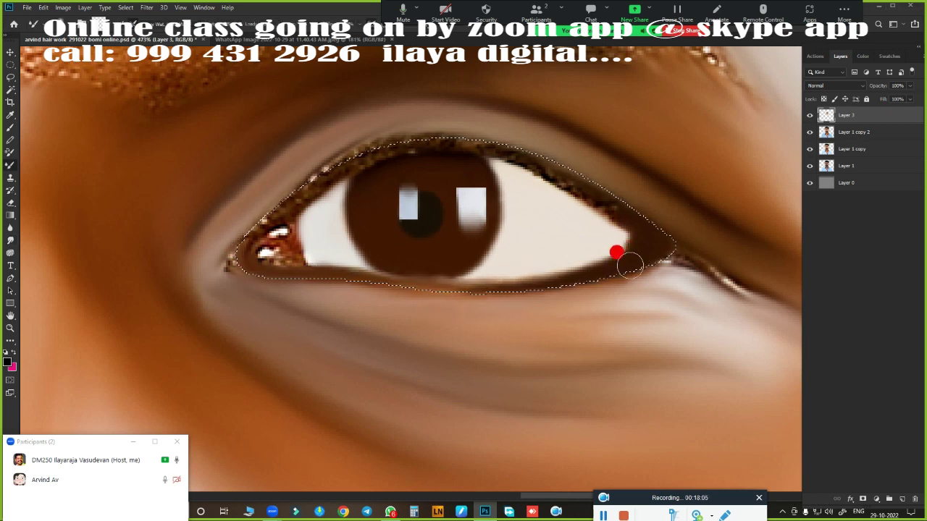
left_click_drag(629, 266, 398, 288)
mouse_move(306, 273)
left_mouse_down()
mouse_move(601, 254)
mouse_move(587, 278)
left_mouse_up()
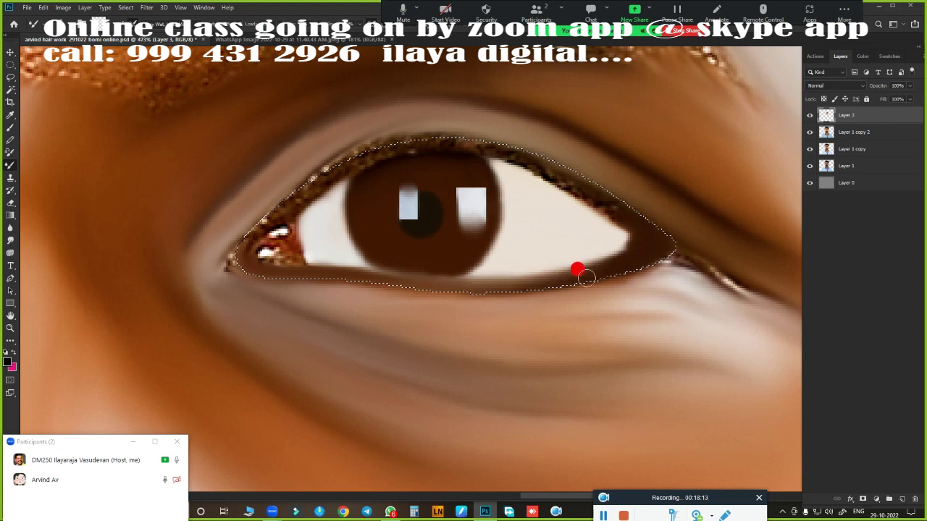
Pick brown colours and paint darker bands along the lower and upper lids.
left_click(8, 362)
left_click(581, 268)
key("Return")
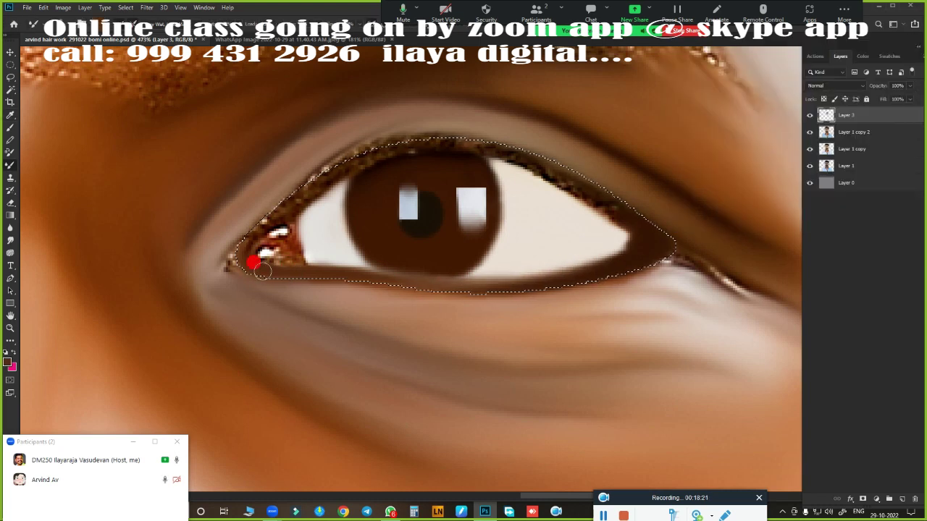
left_click_drag(407, 284, 517, 288)
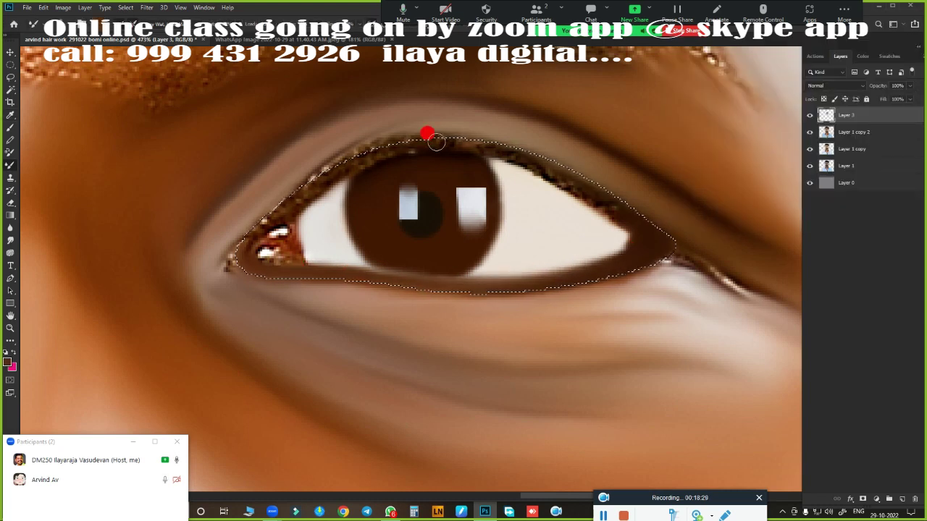
left_click(514, 139)
left_click(875, 65)
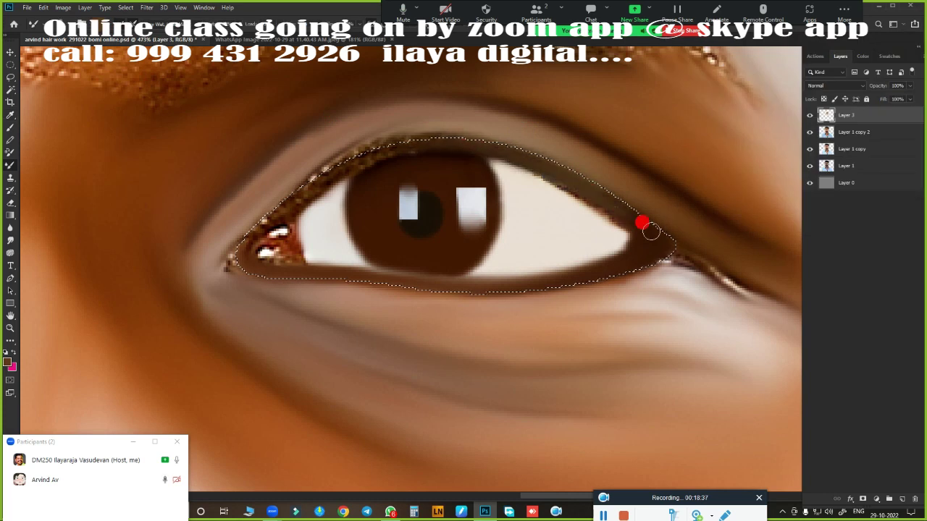
mouse_move(651, 231)
left_mouse_down()
mouse_move(375, 152)
mouse_move(240, 241)
left_mouse_up()
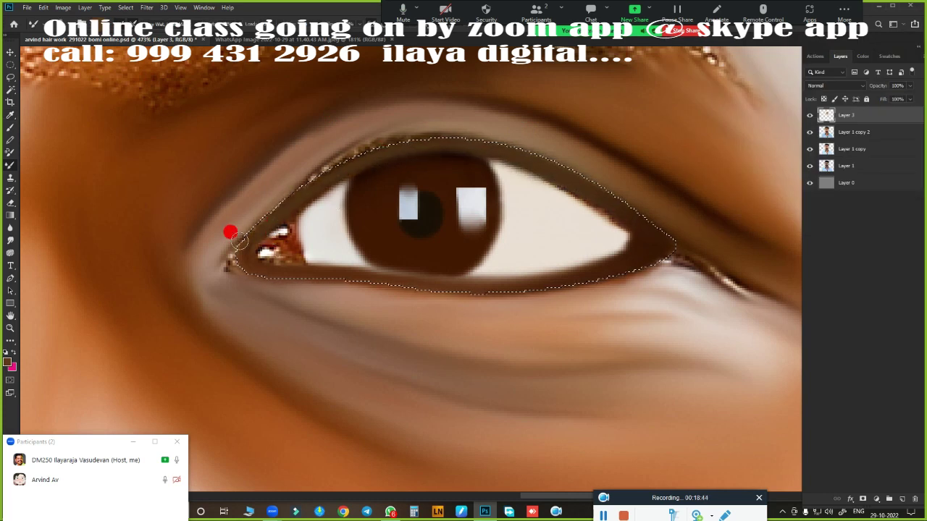
Check the current brown paint colour in the Color Picker and close it.
left_click(7, 362)
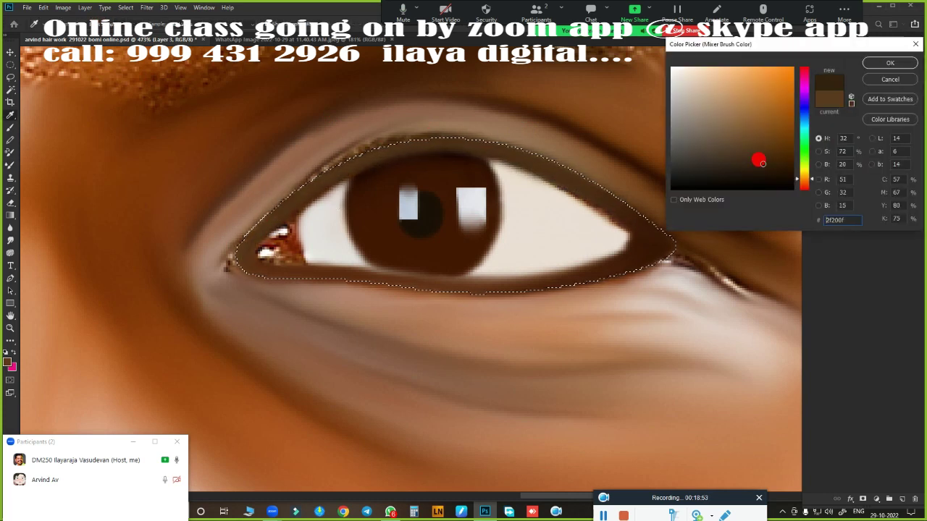
left_click(874, 64)
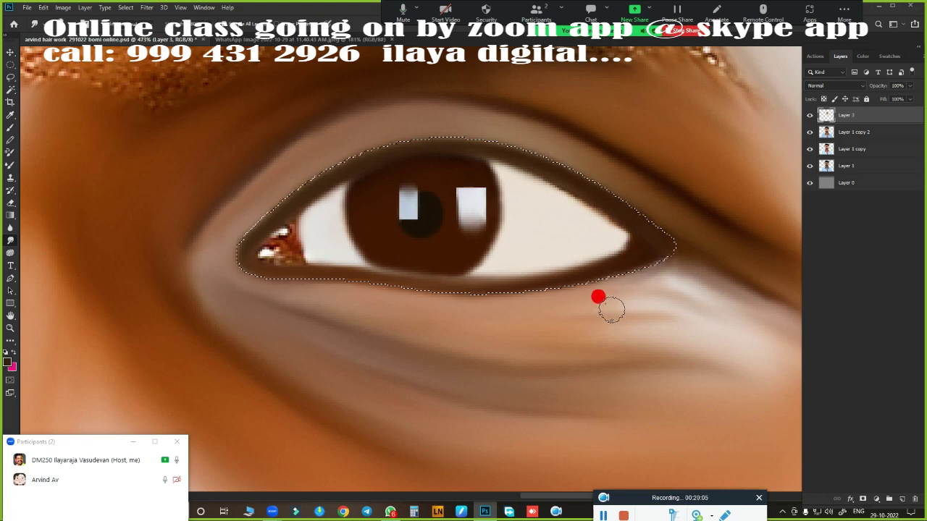
Deselect, trace the eye white with a Pen path, and load it as a selection.
key("ctrl+d")
scroll(602, 290, "down", 2)
scroll(556, 323, "down", 2)
scroll(590, 359, "down", 2)
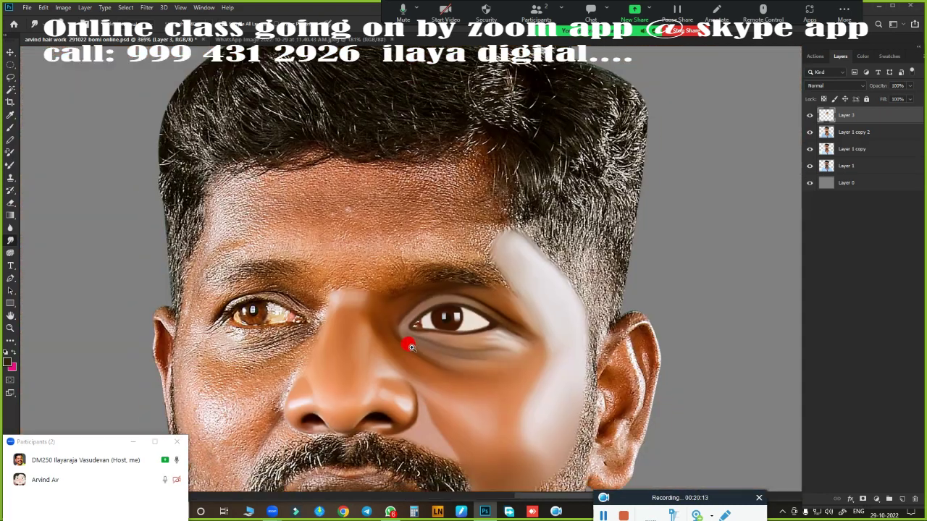
scroll(408, 348, "up", 3)
scroll(514, 335, "up", 1)
scroll(347, 246, "up", 2)
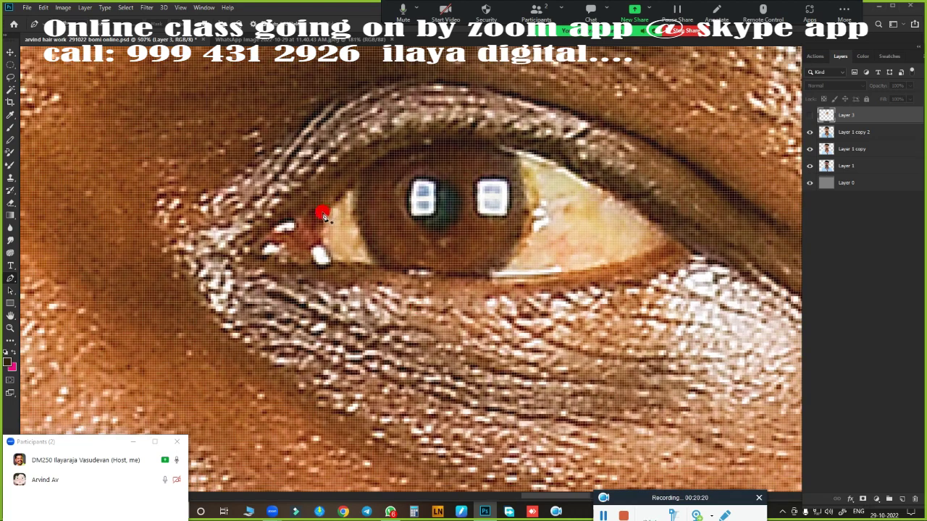
scroll(592, 249, "down", 3)
left_click_drag(612, 268, 740, 369)
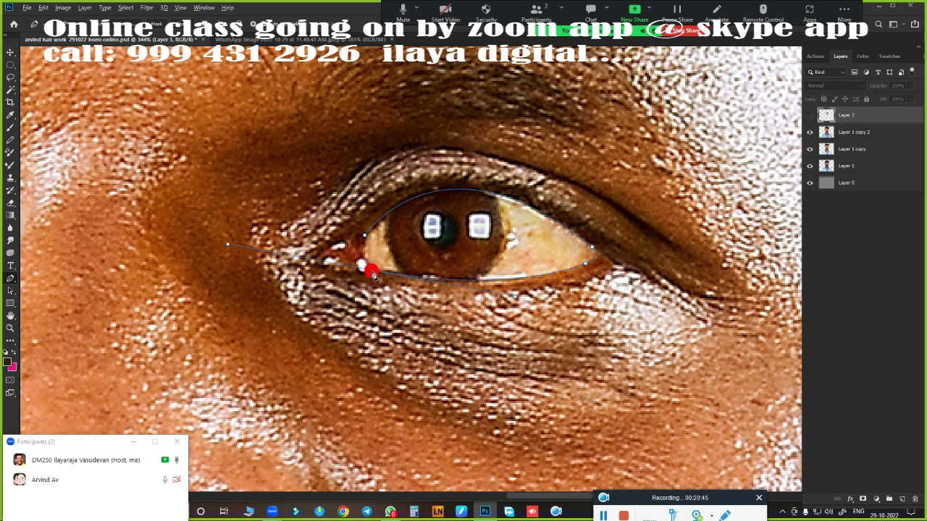
key("ctrl+Return")
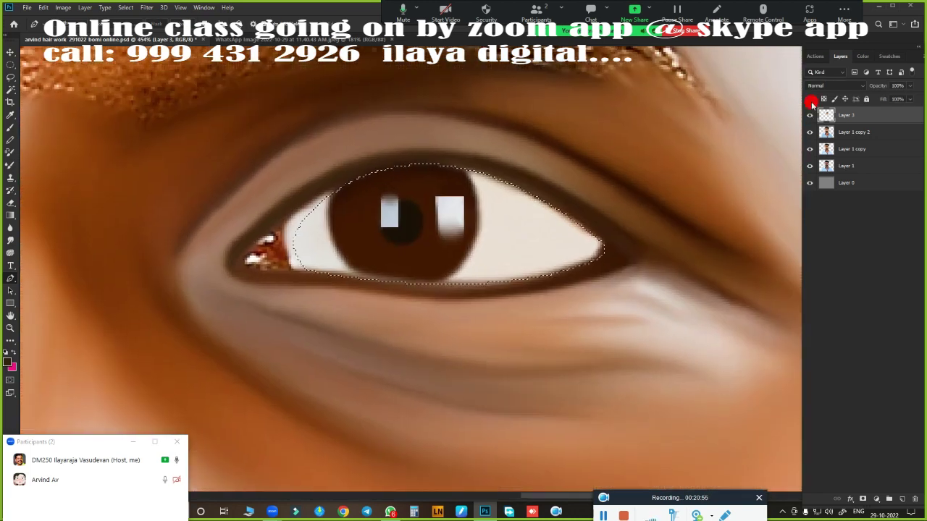
Toggle Layer 3 to compare with the photo, leaving it visible.
scroll(300, 219, "up", 2)
left_click(809, 115)
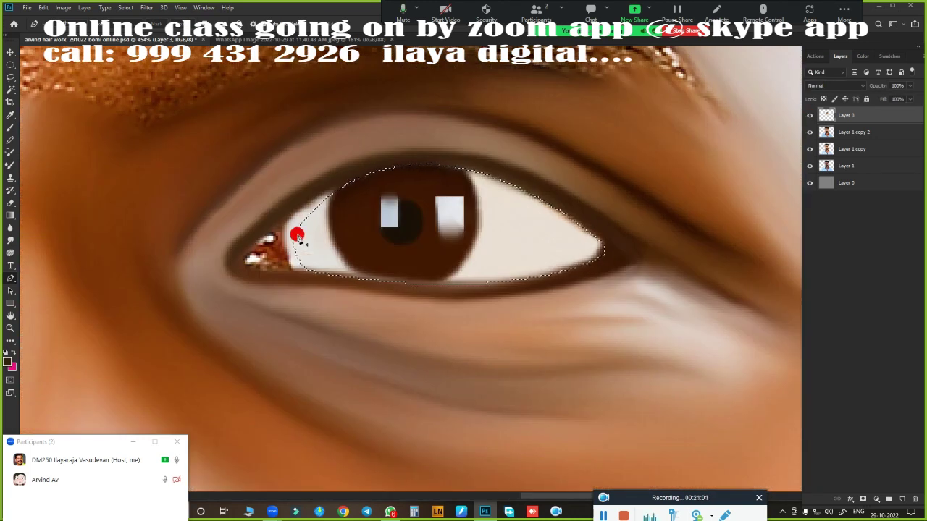
left_click(810, 115)
left_click(809, 115)
key("o")
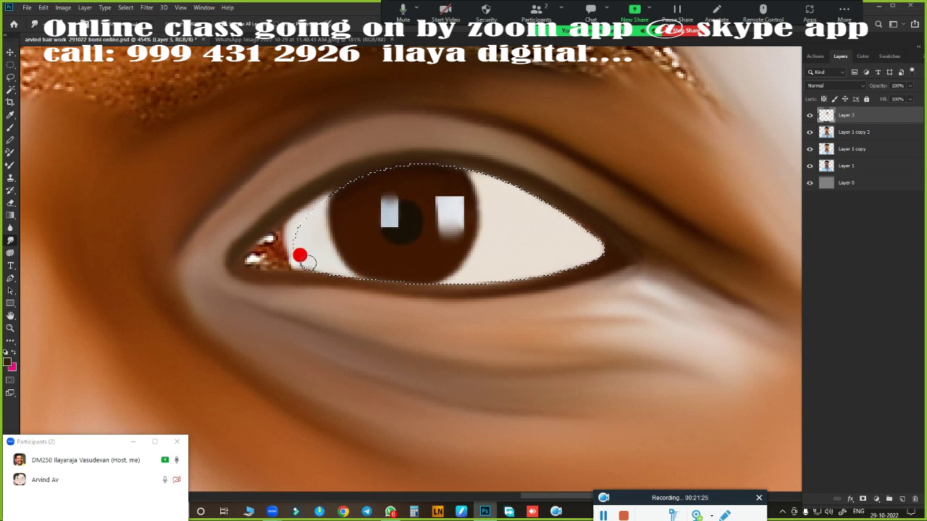
Feather the eye-white selection, then clear it once the inner corner is painted pink.
key("shift+F6")
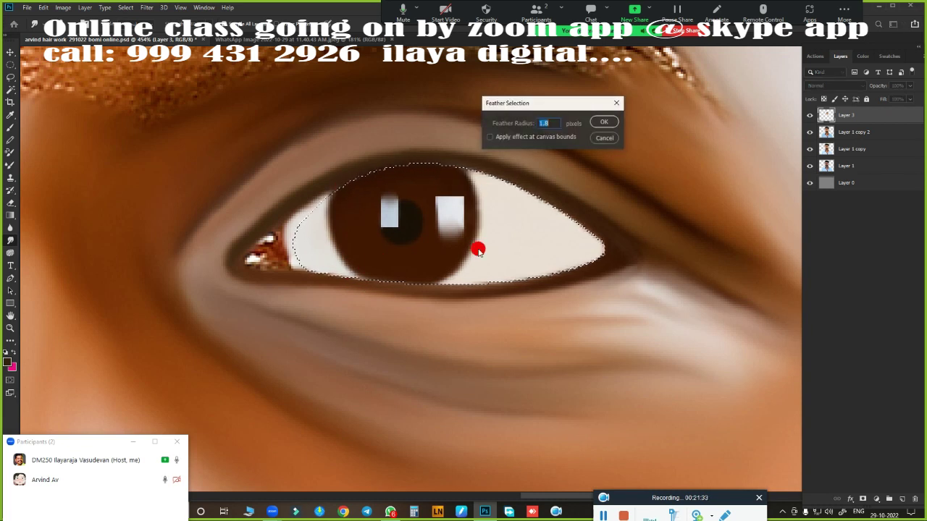
key("Return")
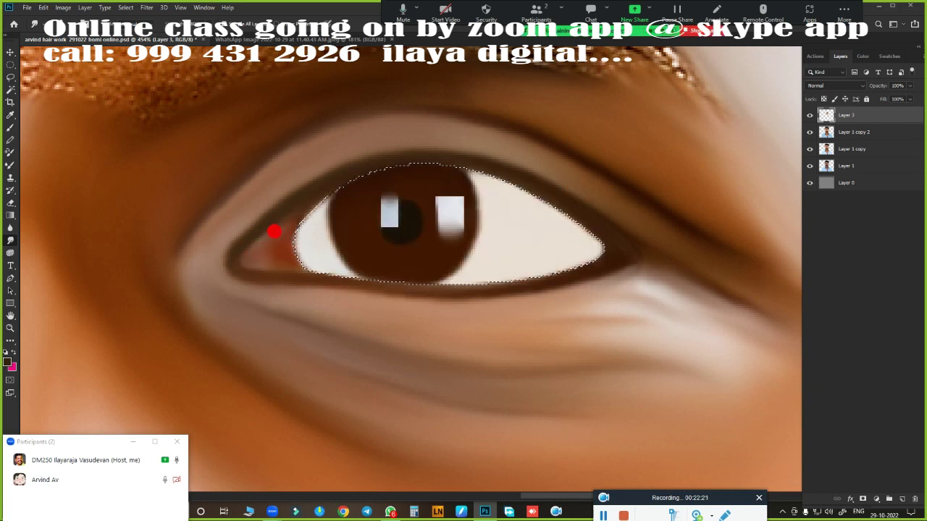
key("ctrl+d")
Zoom in and out to check the pink inner corner against the whole face.
scroll(346, 265, "up", 2)
scroll(396, 266, "down", 3)
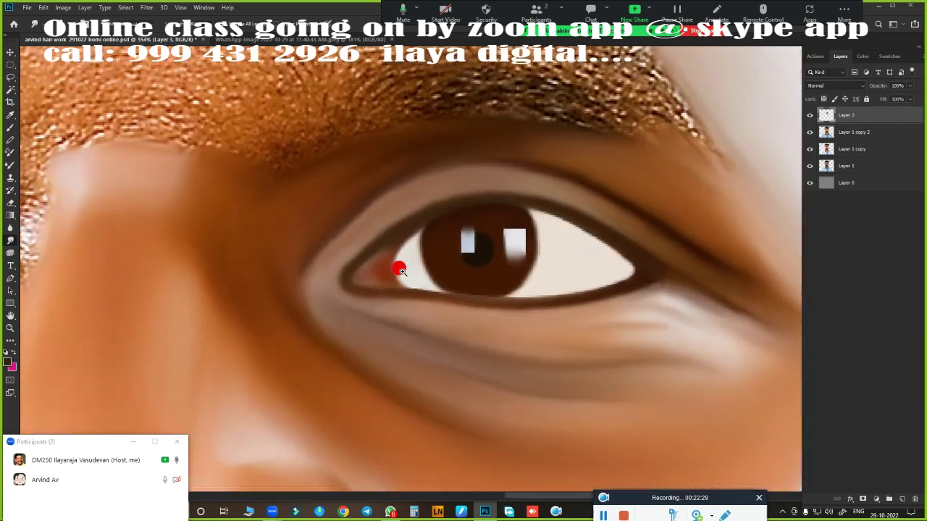
scroll(400, 262, "up", 2)
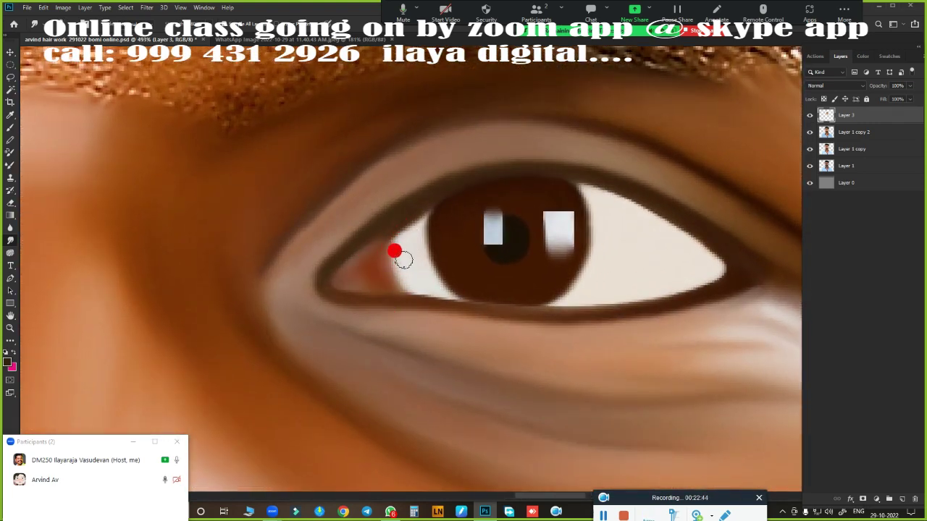
scroll(567, 326, "down", 3)
scroll(558, 445, "down", 2)
scroll(604, 294, "up", 3)
scroll(513, 304, "up", 2)
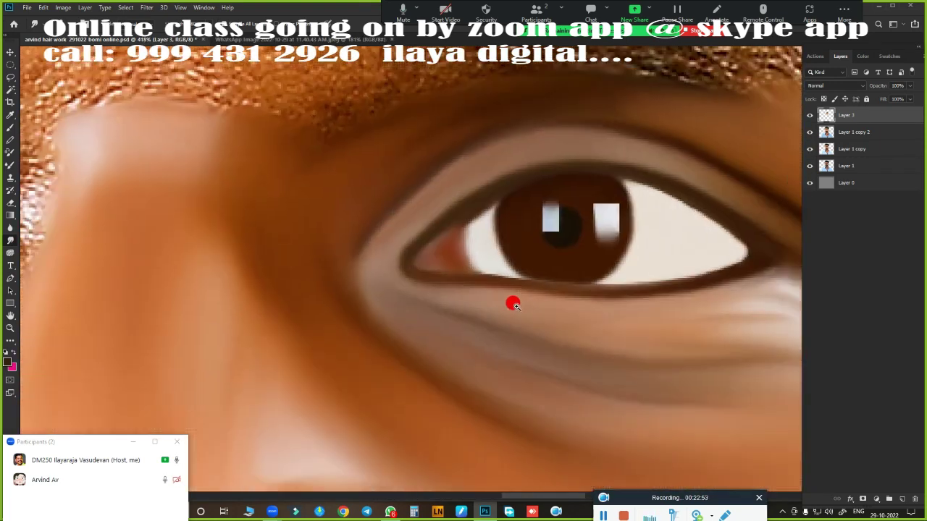
scroll(512, 304, "down", 1)
scroll(419, 245, "up", 1)
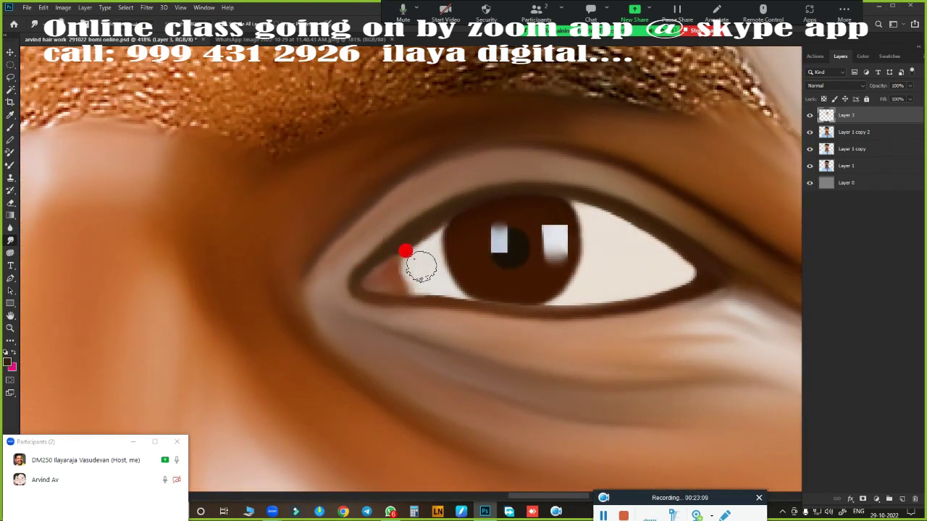
scroll(470, 260, "down", 5)
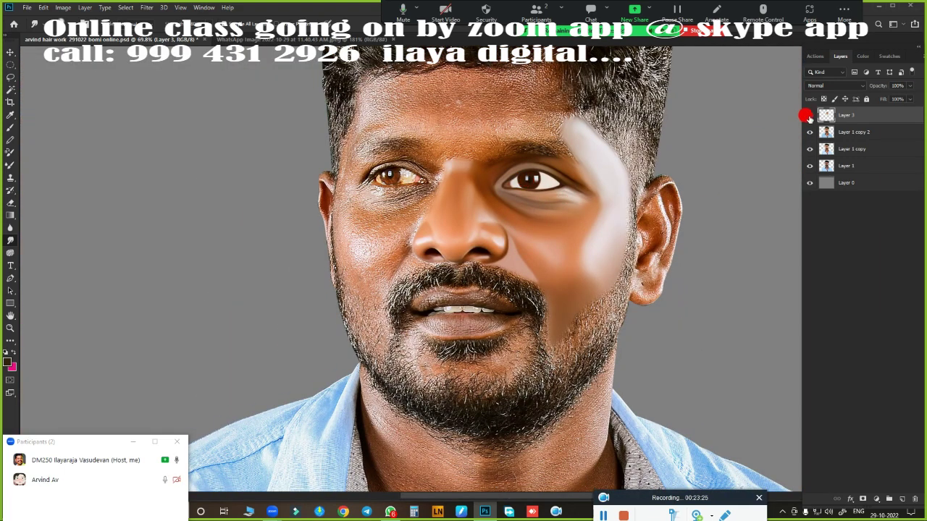
Smooth the skin between the eyebrows and over the forehead with the Mixer Brush.
scroll(611, 261, "up", 1)
scroll(541, 191, "up", 1)
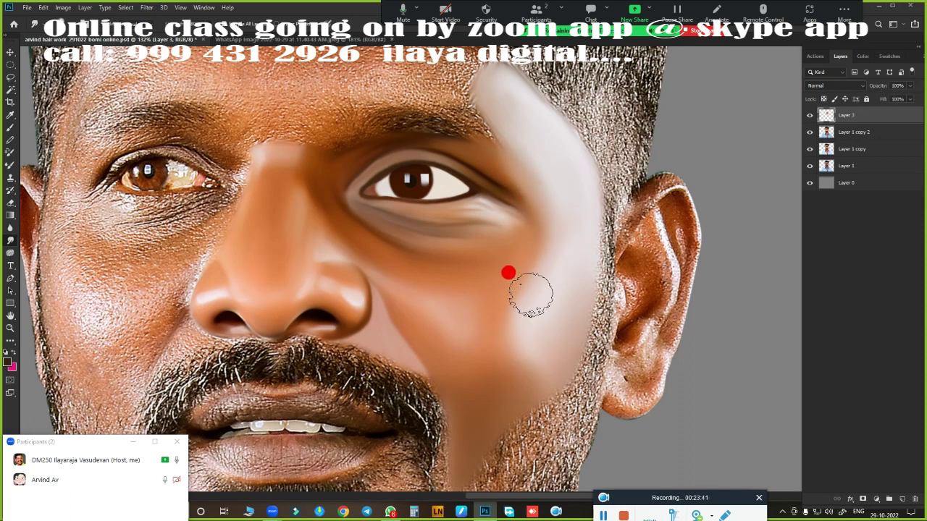
scroll(507, 326, "left", 5)
scroll(489, 289, "up", 3)
mouse_move(506, 293)
left_mouse_down()
mouse_move(371, 245)
mouse_move(460, 257)
mouse_move(408, 265)
mouse_move(424, 256)
left_mouse_up()
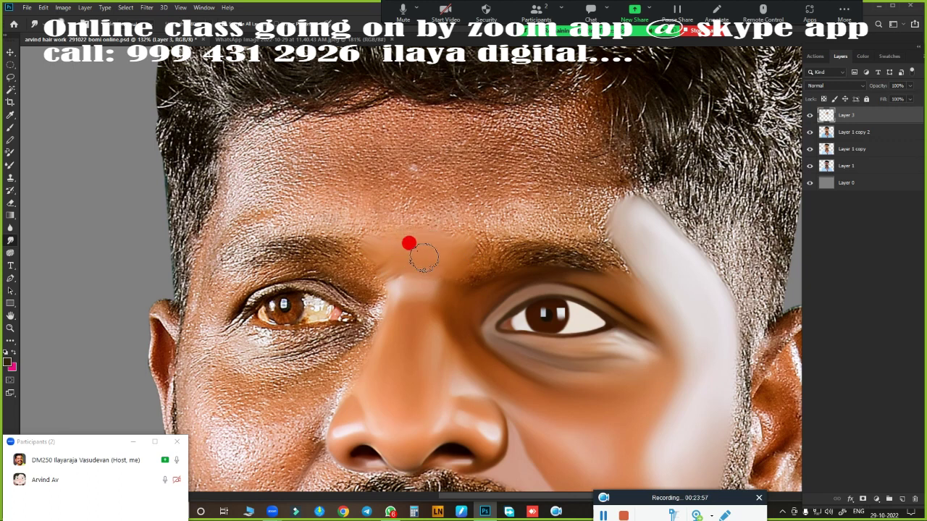
mouse_move(253, 138)
left_mouse_down()
mouse_move(238, 186)
mouse_move(285, 111)
mouse_move(236, 160)
mouse_move(206, 286)
mouse_move(260, 236)
mouse_move(219, 244)
mouse_move(341, 125)
mouse_move(304, 124)
mouse_move(575, 108)
mouse_move(606, 119)
mouse_move(546, 168)
mouse_move(461, 132)
mouse_move(573, 87)
mouse_move(594, 108)
mouse_move(531, 134)
mouse_move(555, 120)
mouse_move(337, 128)
mouse_move(358, 128)
mouse_move(253, 169)
mouse_move(344, 214)
mouse_move(376, 182)
mouse_move(440, 188)
mouse_move(391, 152)
mouse_move(508, 176)
mouse_move(312, 184)
mouse_move(354, 132)
mouse_move(337, 139)
mouse_move(365, 166)
mouse_move(550, 118)
mouse_move(393, 118)
mouse_move(585, 121)
mouse_move(482, 221)
mouse_move(548, 215)
mouse_move(492, 213)
mouse_move(599, 143)
mouse_move(601, 166)
mouse_move(575, 186)
mouse_move(402, 224)
left_mouse_up()
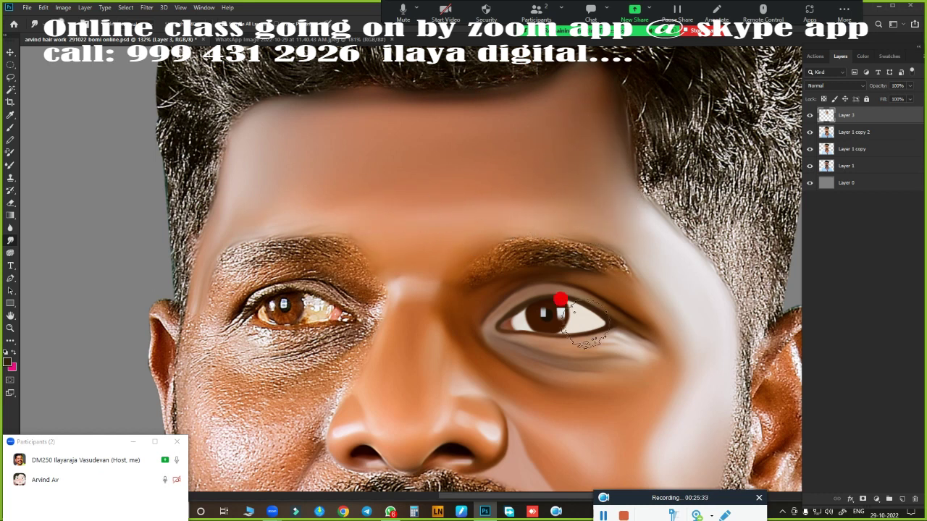
Blend the right eyebrow hair into smooth shading and fit the image on screen.
scroll(558, 300, "up", 2)
mouse_move(436, 167)
left_mouse_down()
mouse_move(407, 203)
mouse_move(562, 164)
mouse_move(490, 180)
mouse_move(614, 198)
left_mouse_up()
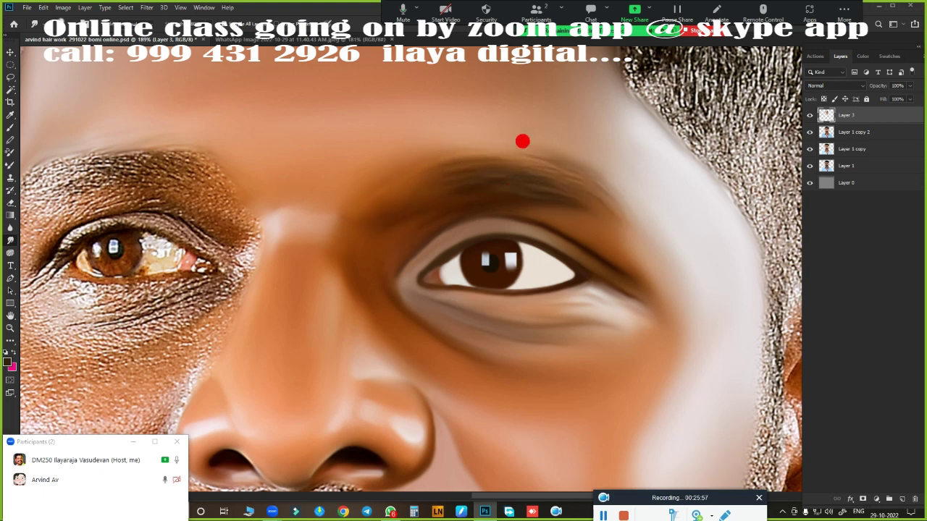
mouse_move(539, 159)
left_mouse_down()
mouse_move(657, 242)
mouse_move(606, 206)
left_mouse_up()
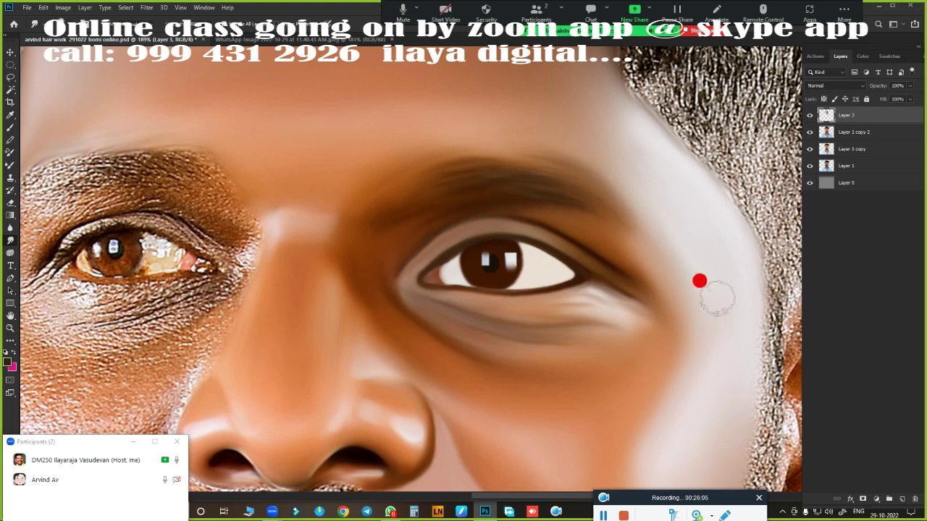
key("F5")
key("F5")
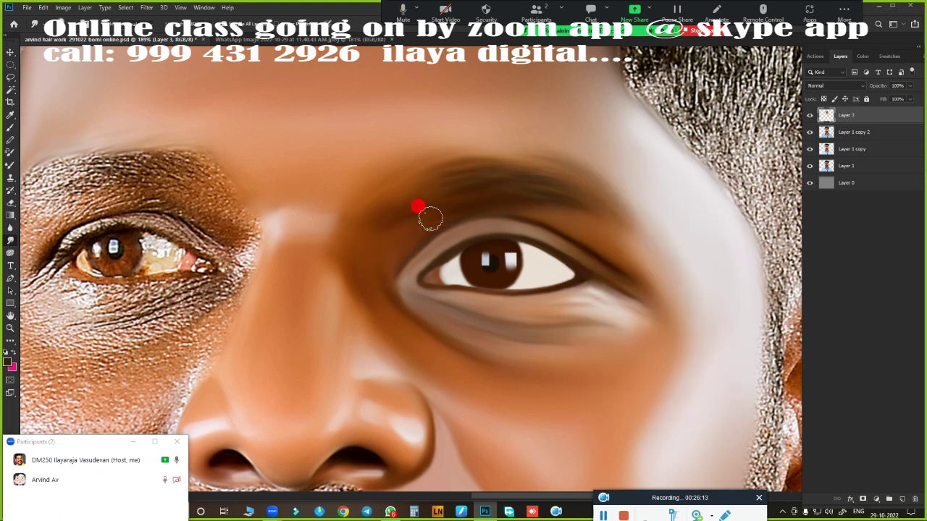
left_click_drag(642, 225, 498, 158)
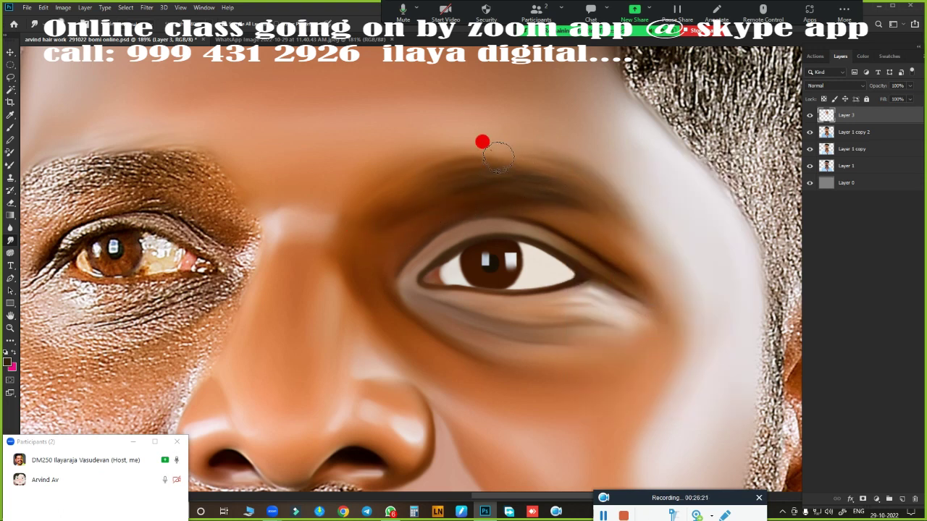
key("ctrl+0")
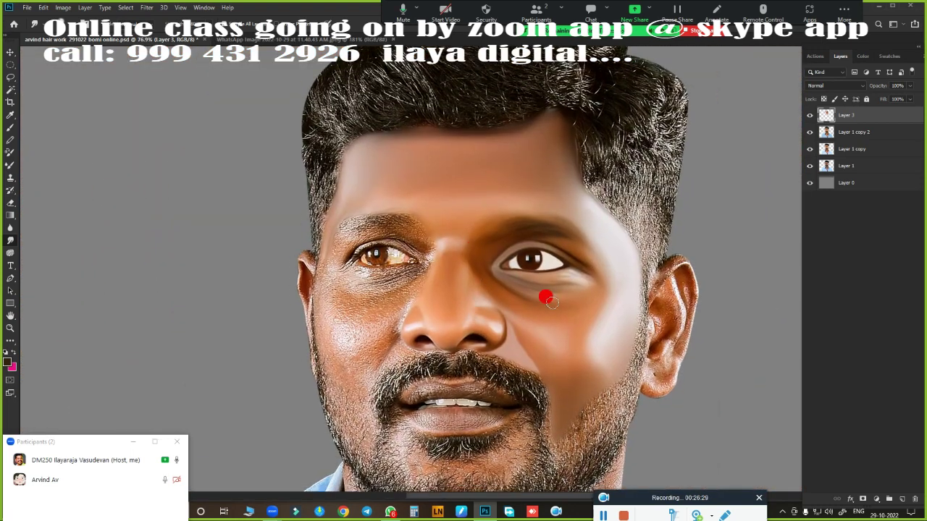
Zoom in and smooth the under-eye wrinkles, the temple-to-cheek band and the upper cheek with the Mixer Brush.
scroll(545, 297, "up", 5)
scroll(569, 344, "down", 5)
scroll(414, 296, "up", 4)
scroll(506, 266, "up", 2)
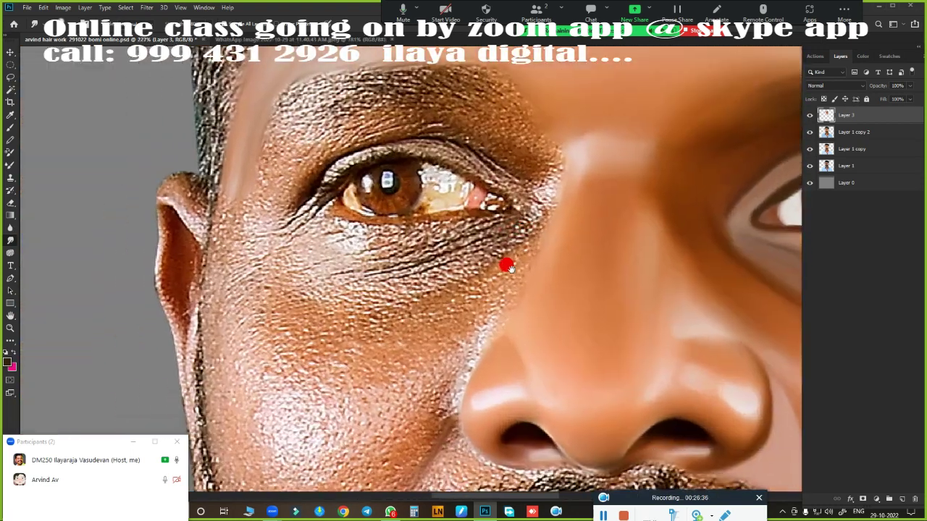
scroll(507, 267, "up", 1)
mouse_move(463, 288)
left_mouse_down()
mouse_move(364, 292)
mouse_move(502, 233)
left_mouse_up()
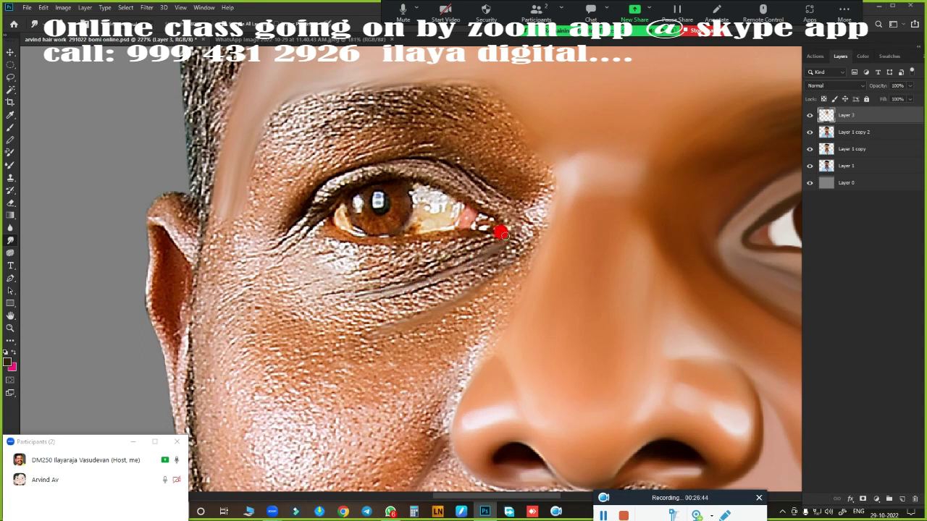
mouse_move(226, 141)
left_mouse_down()
mouse_move(182, 314)
mouse_move(195, 283)
mouse_move(215, 317)
mouse_move(248, 159)
mouse_move(208, 310)
mouse_move(197, 287)
mouse_move(239, 183)
left_mouse_up()
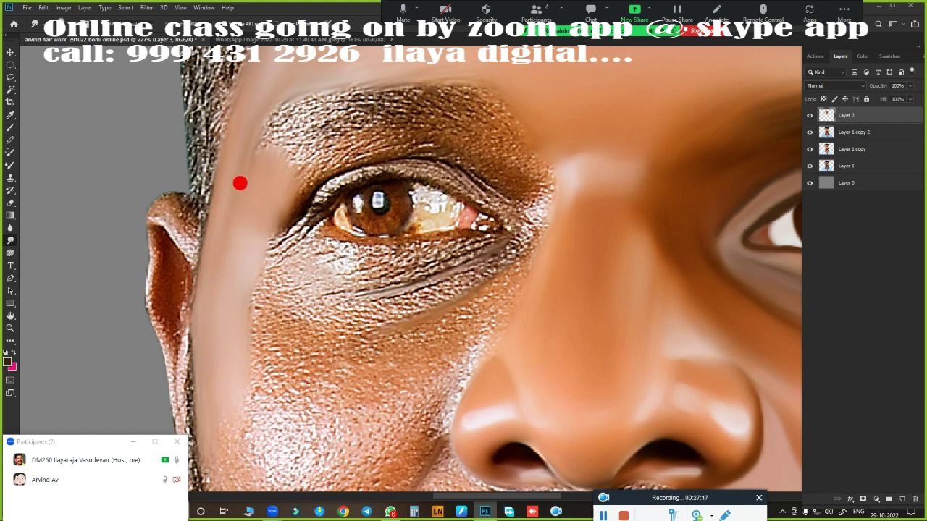
mouse_move(230, 240)
left_mouse_down()
mouse_move(254, 315)
mouse_move(236, 290)
mouse_move(289, 325)
mouse_move(274, 365)
left_mouse_up()
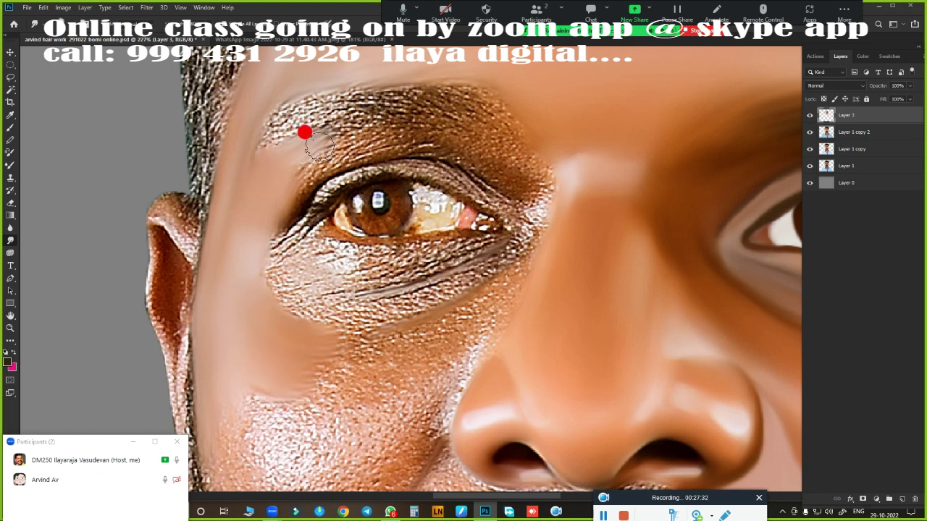
Smooth the brow-to-eyelid skin, eye corner, nose bridge, lower eyelid and eyebrow hair.
mouse_move(304, 130)
left_mouse_down()
mouse_move(311, 153)
mouse_move(259, 221)
mouse_move(333, 123)
mouse_move(485, 157)
left_mouse_up()
left_click_drag(529, 194, 541, 170)
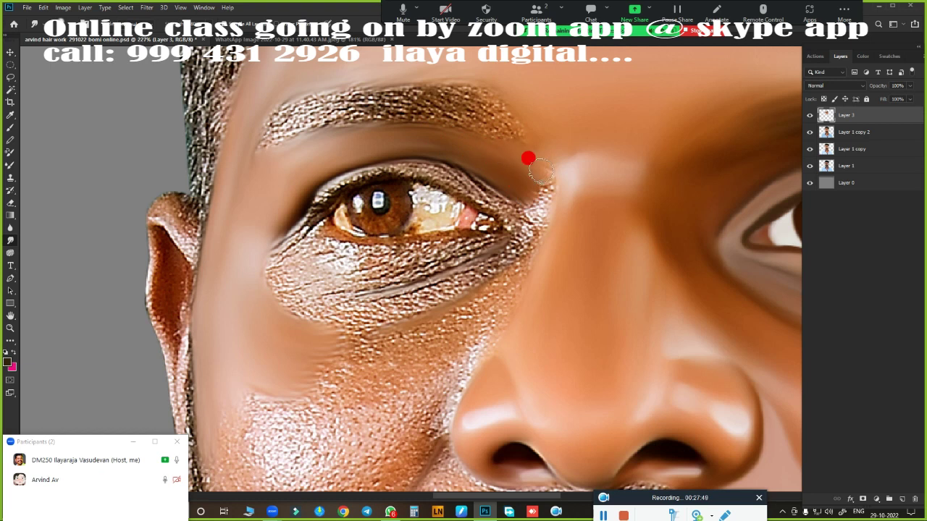
left_click_drag(604, 167, 589, 150)
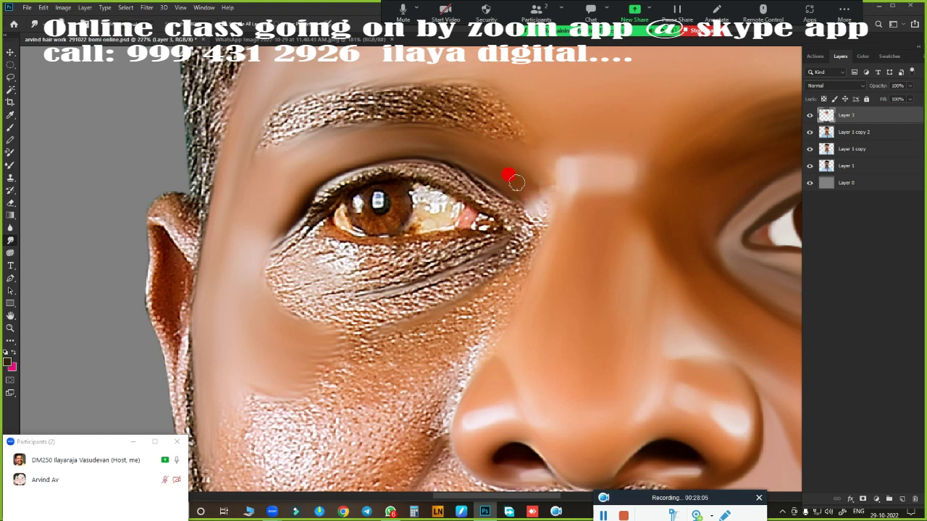
mouse_move(428, 289)
left_mouse_down()
mouse_move(420, 281)
mouse_move(474, 265)
mouse_move(525, 212)
mouse_move(491, 295)
left_mouse_up()
scroll(463, 275, "up", 3)
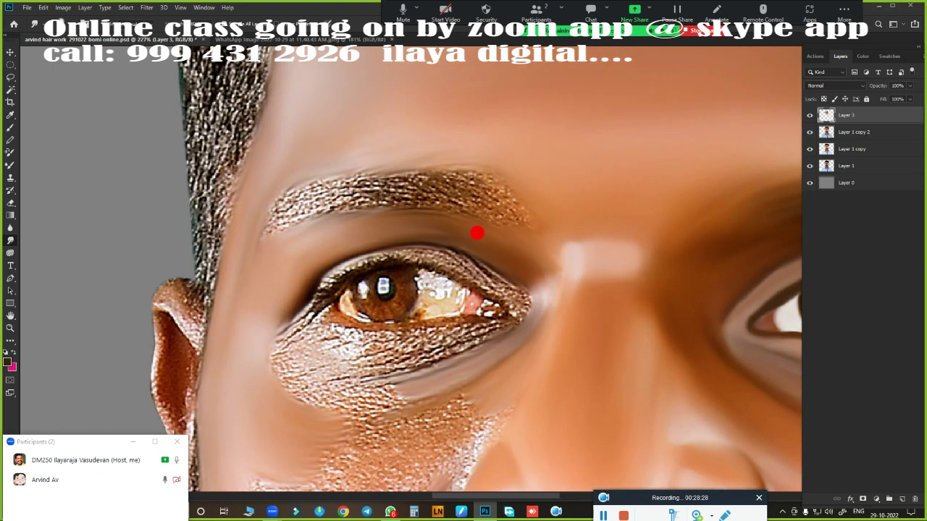
scroll(427, 248, "up", 2)
mouse_move(251, 239)
left_mouse_down()
mouse_move(217, 215)
mouse_move(355, 223)
mouse_move(422, 215)
mouse_move(345, 191)
mouse_move(492, 239)
left_mouse_up()
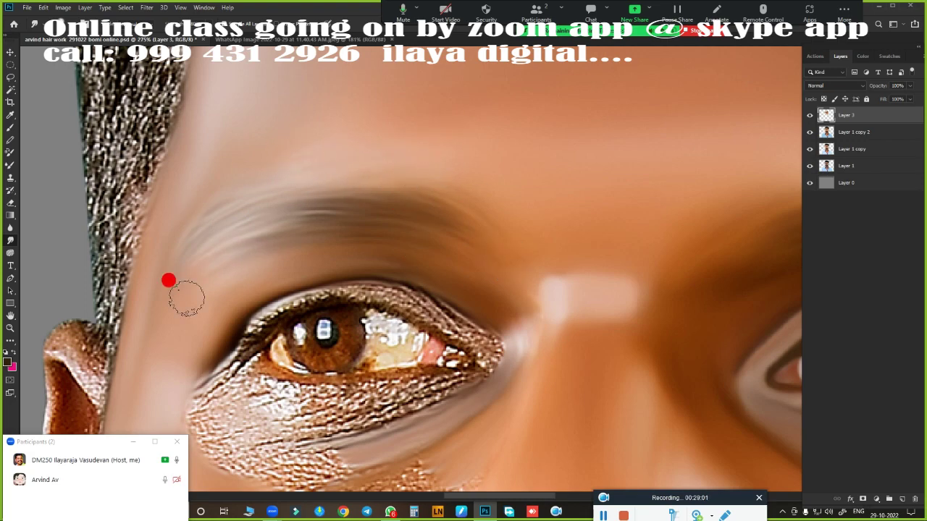
key("ctrl+0")
Paint a smooth band along the cheek fold toward the moustache and under the nostril.
scroll(399, 227, "up", 5)
scroll(397, 305, "down", 5)
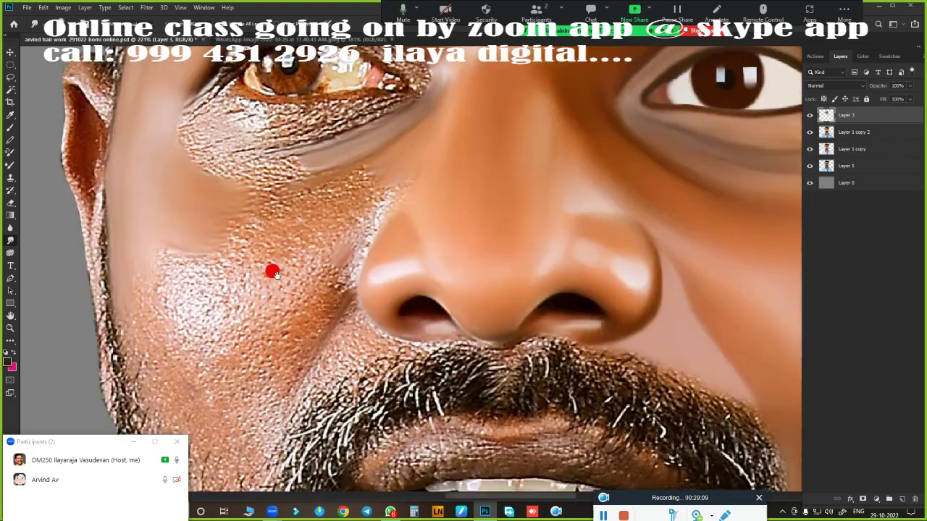
scroll(269, 269, "up", 2)
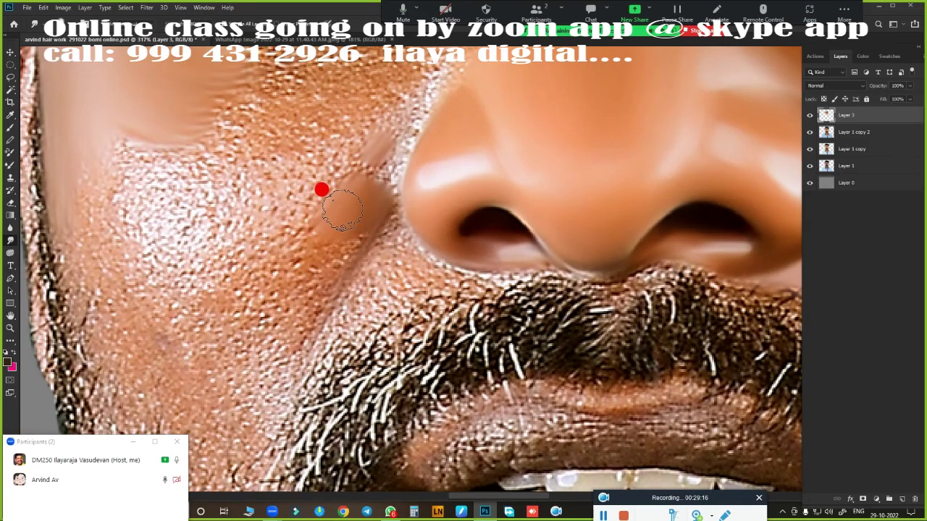
left_click_drag(357, 189, 294, 304)
left_click_drag(358, 198, 310, 295)
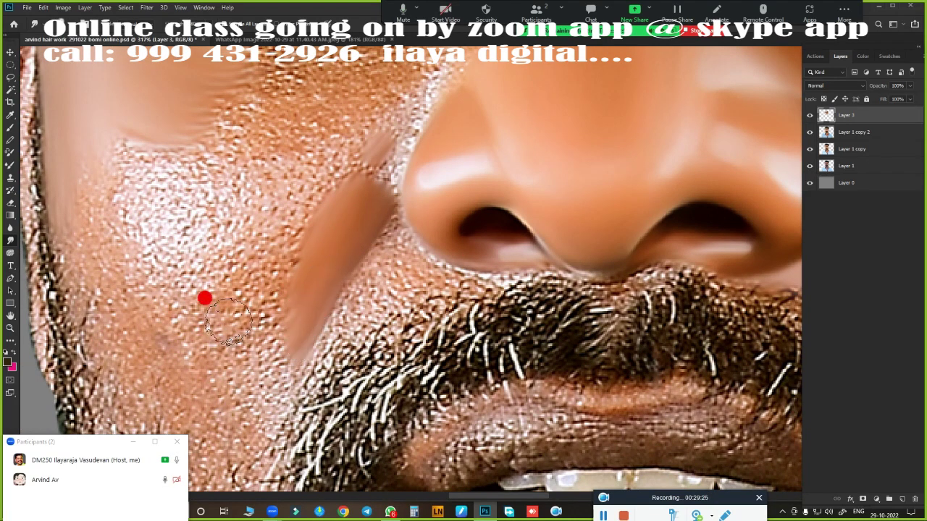
mouse_move(205, 296)
left_mouse_down()
mouse_move(233, 269)
mouse_move(244, 374)
mouse_move(227, 323)
mouse_move(263, 319)
mouse_move(222, 278)
mouse_move(250, 321)
mouse_move(224, 373)
left_mouse_up()
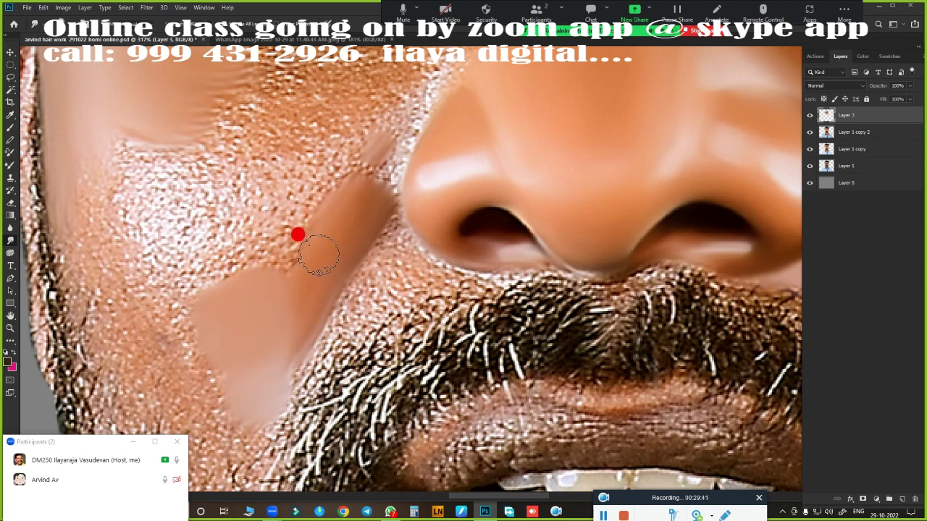
scroll(289, 377, "right", 3)
mouse_move(252, 310)
left_mouse_down()
mouse_move(279, 304)
mouse_move(201, 376)
mouse_move(233, 324)
left_mouse_up()
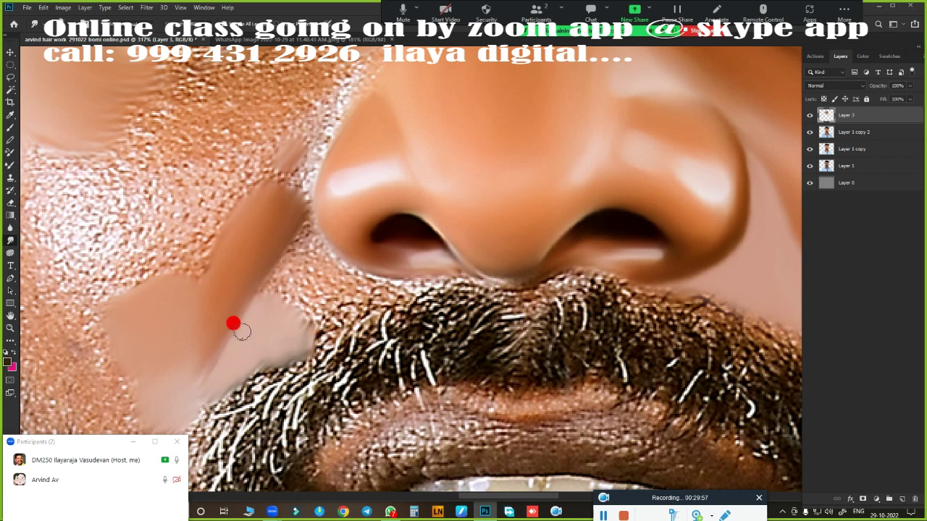
mouse_move(262, 296)
left_mouse_down()
mouse_move(304, 229)
mouse_move(293, 305)
mouse_move(460, 280)
mouse_move(394, 280)
left_mouse_up()
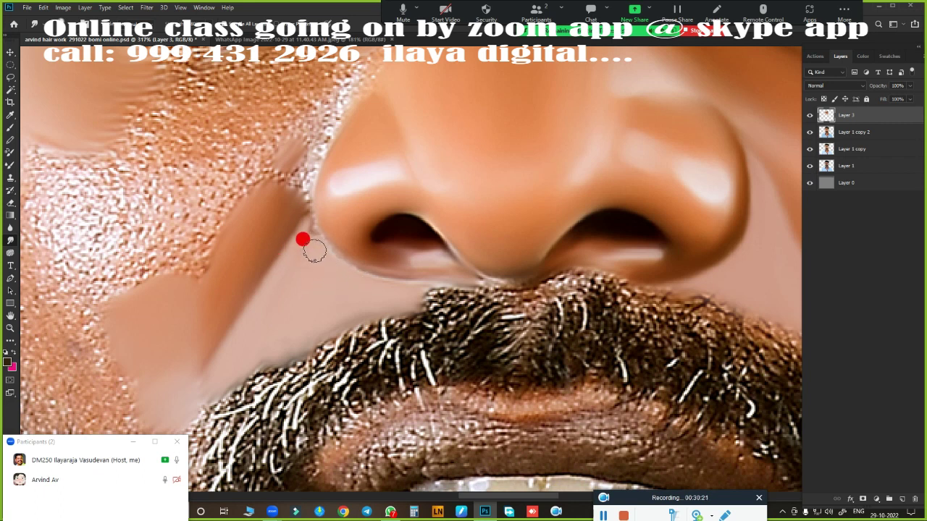
left_click_drag(396, 282, 362, 277)
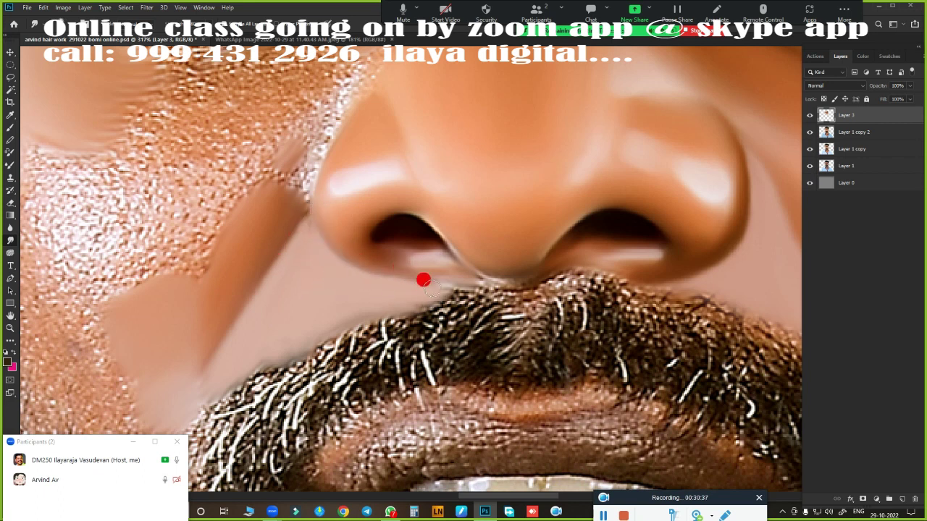
Smooth the skin up along the edge of the nose.
scroll(327, 258, "down", 3)
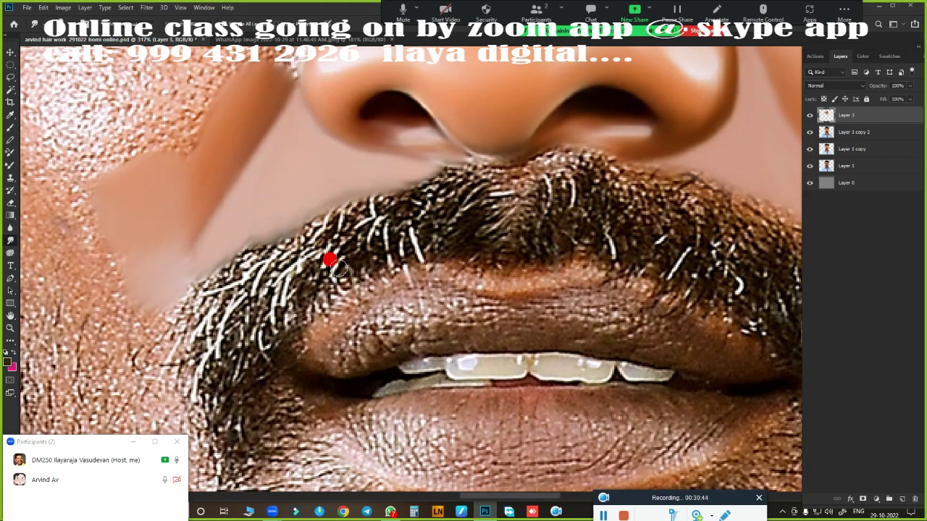
scroll(327, 273, "down", 2)
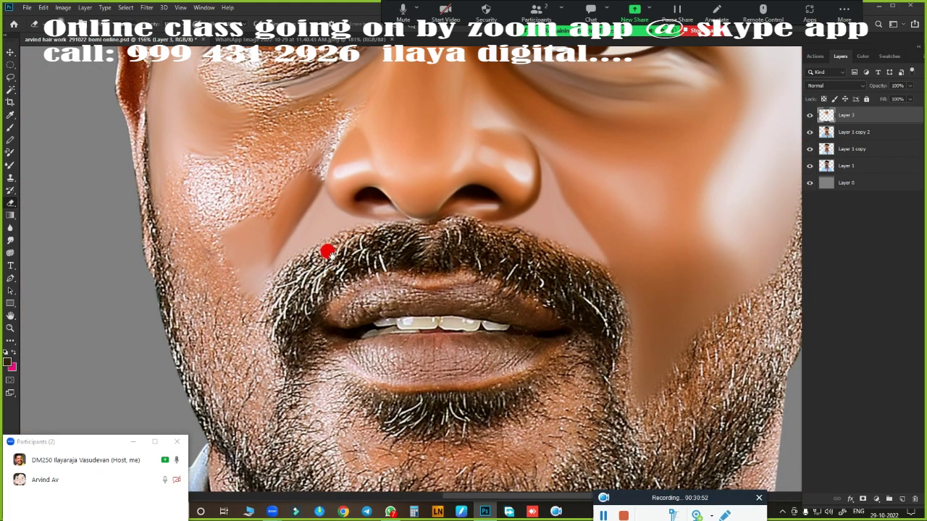
scroll(581, 348, "down", 2)
scroll(581, 348, "down", 2)
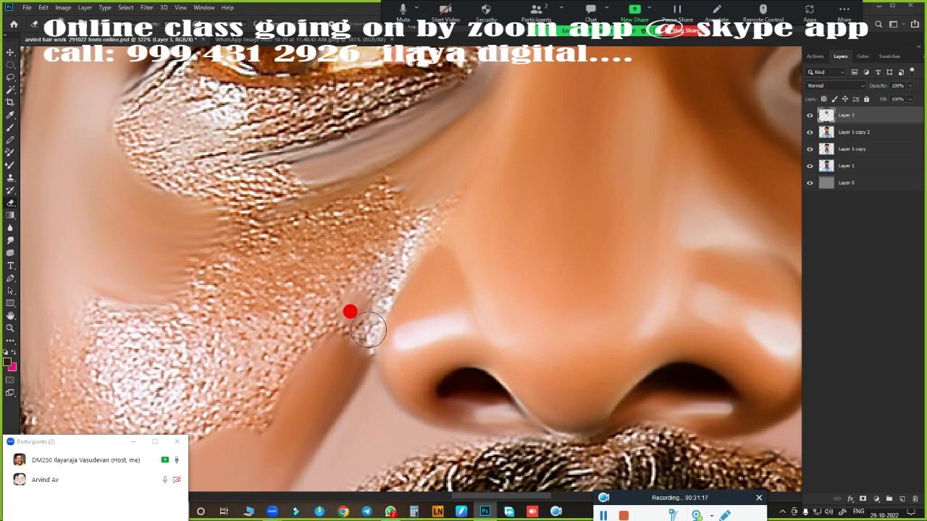
left_click_drag(362, 352, 389, 289)
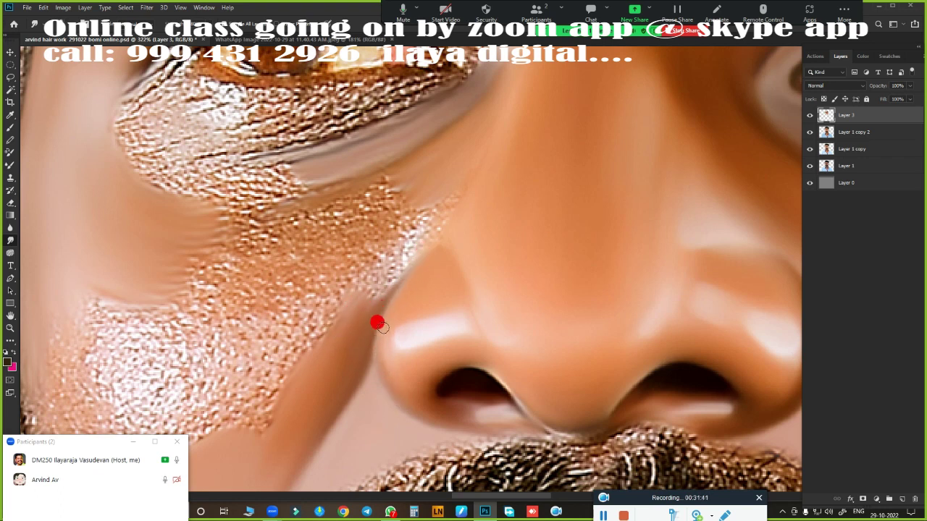
left_click_drag(351, 305, 406, 228)
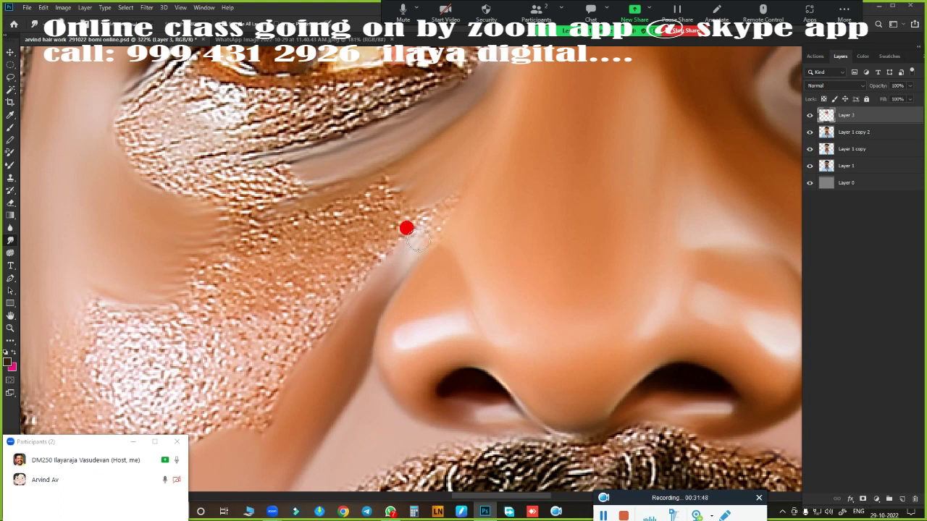
scroll(363, 285, "down", 4)
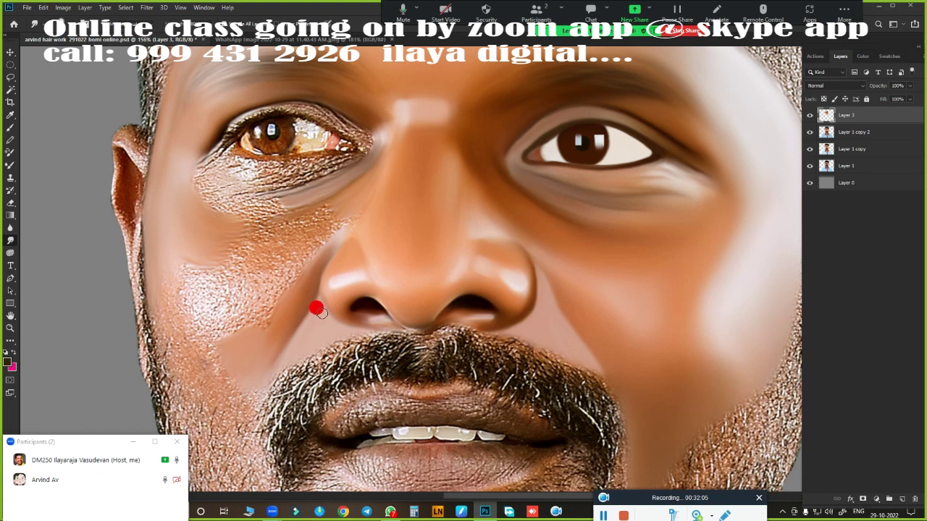
Toggle Layer 3 to compare with the original, then smooth the cheek and jaw texture.
left_click(809, 115)
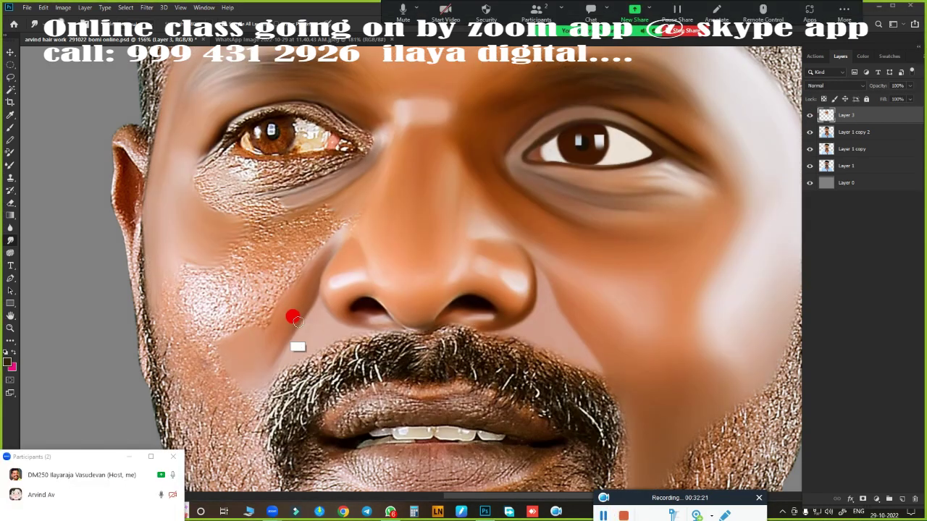
scroll(325, 312, "up", 3)
scroll(376, 315, "up", 2)
scroll(340, 326, "down", 2)
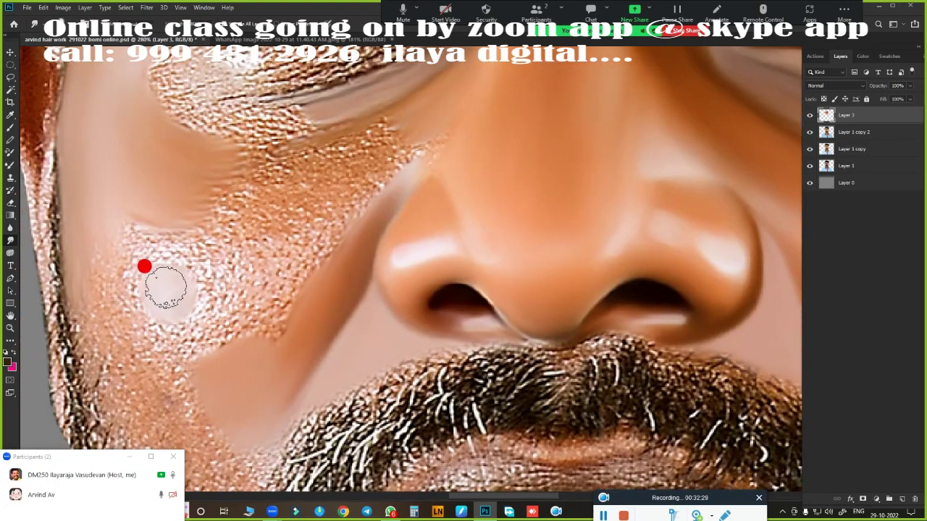
scroll(166, 333, "down", 3)
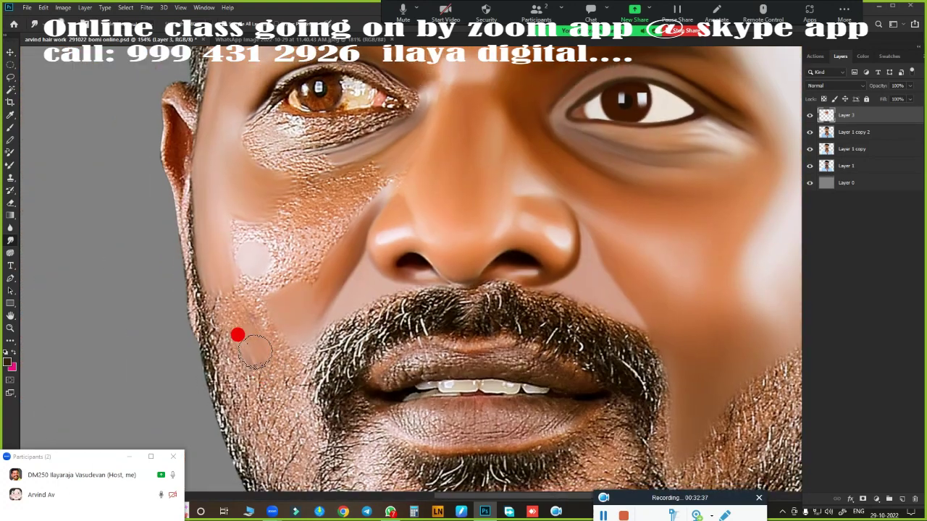
mouse_move(255, 351)
left_mouse_down()
mouse_move(250, 327)
mouse_move(234, 312)
mouse_move(292, 432)
left_mouse_up()
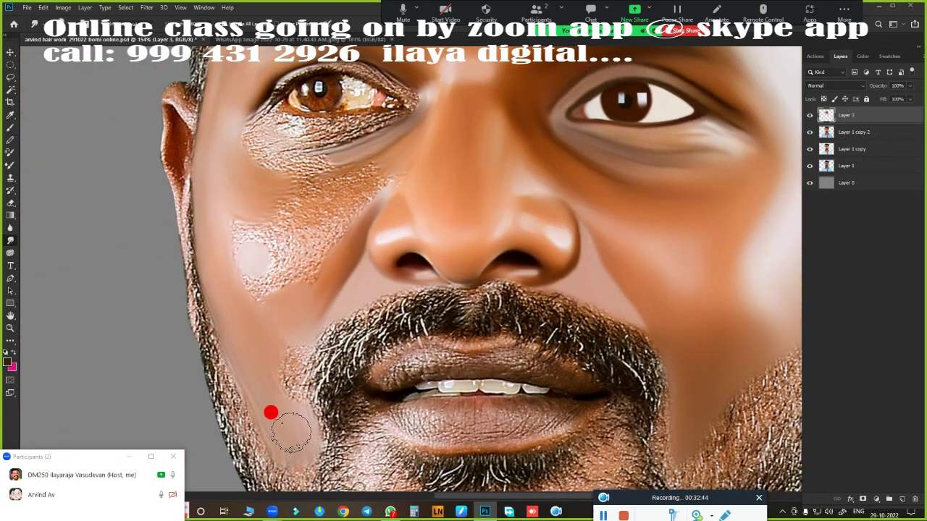
mouse_move(279, 357)
left_mouse_down()
mouse_move(248, 364)
mouse_move(304, 325)
mouse_move(262, 316)
mouse_move(265, 384)
mouse_move(253, 288)
mouse_move(302, 263)
mouse_move(297, 293)
mouse_move(287, 271)
mouse_move(261, 257)
mouse_move(273, 292)
mouse_move(310, 258)
mouse_move(217, 192)
mouse_move(239, 222)
mouse_move(322, 283)
left_mouse_up()
Zoom in and smooth the textured skin under the eye and down the cheek.
key("ctrl+plus")
mouse_move(377, 304)
left_mouse_down()
mouse_move(316, 270)
mouse_move(387, 227)
mouse_move(398, 271)
mouse_move(381, 288)
mouse_move(366, 262)
left_mouse_up()
mouse_move(288, 336)
left_mouse_down()
mouse_move(296, 314)
mouse_move(209, 321)
mouse_move(191, 304)
mouse_move(241, 337)
mouse_move(331, 311)
mouse_move(315, 361)
left_mouse_up()
scroll(369, 297, "down", 3)
scroll(477, 356, "up", 2)
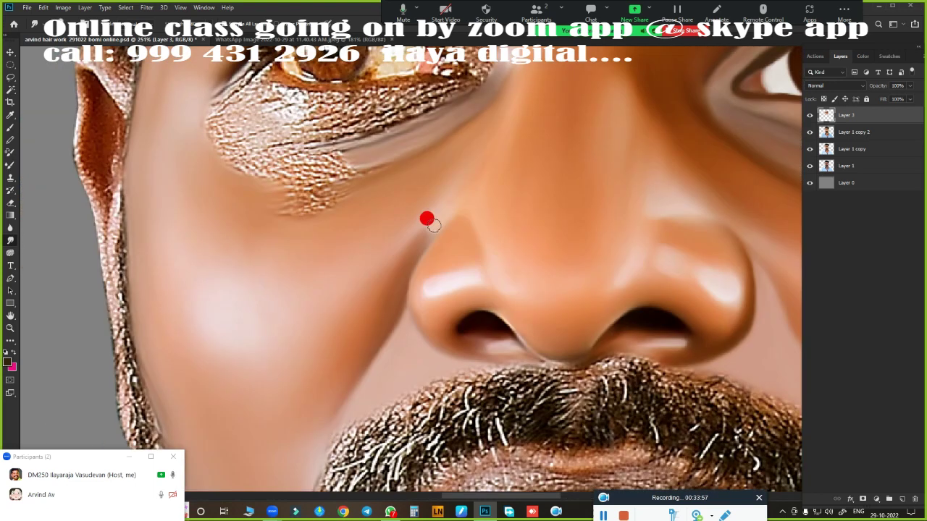
scroll(424, 217, "up", 1)
mouse_move(235, 288)
left_mouse_down()
mouse_move(198, 221)
mouse_move(211, 335)
mouse_move(289, 294)
mouse_move(232, 319)
mouse_move(256, 326)
left_mouse_up()
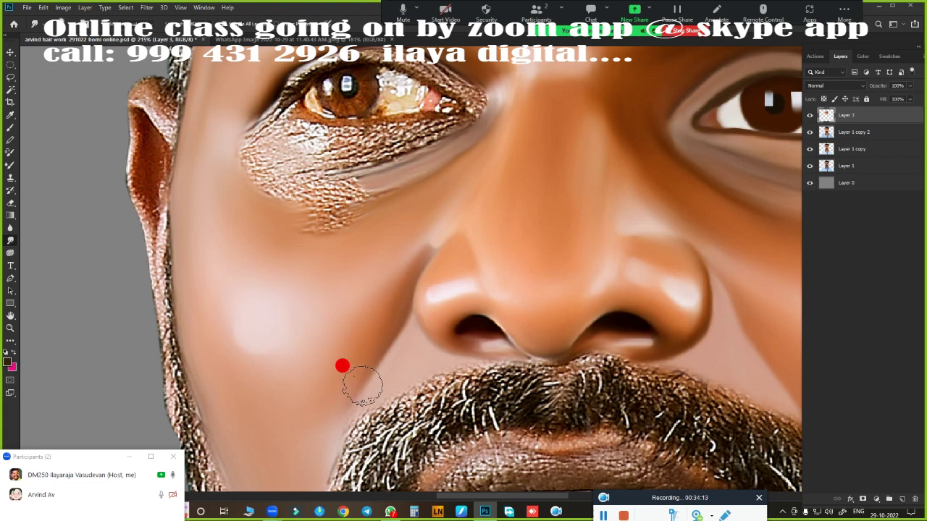
Smooth the upper cheek, forehead, area between the eyes and the eye's left corner.
scroll(496, 387, "down", 3)
scroll(582, 300, "up", 2)
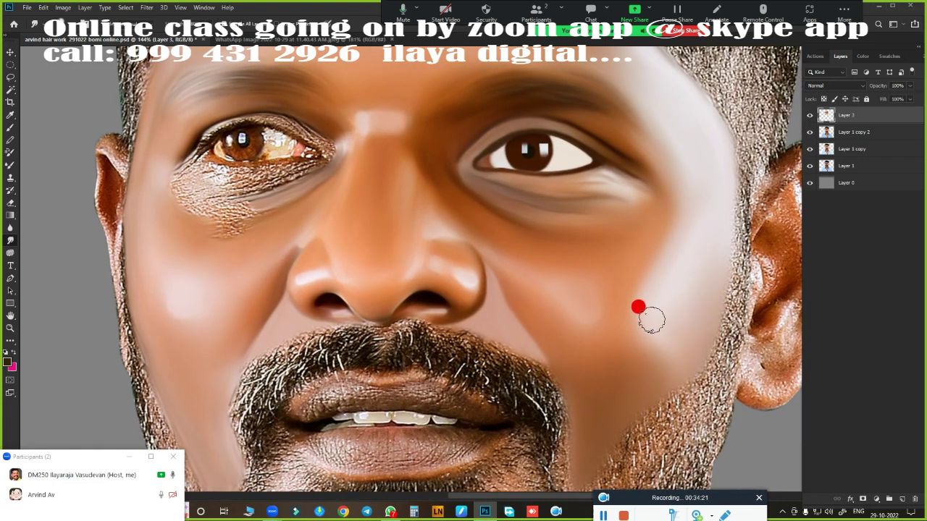
left_click_drag(651, 319, 669, 225)
left_click_drag(555, 314, 155, 179)
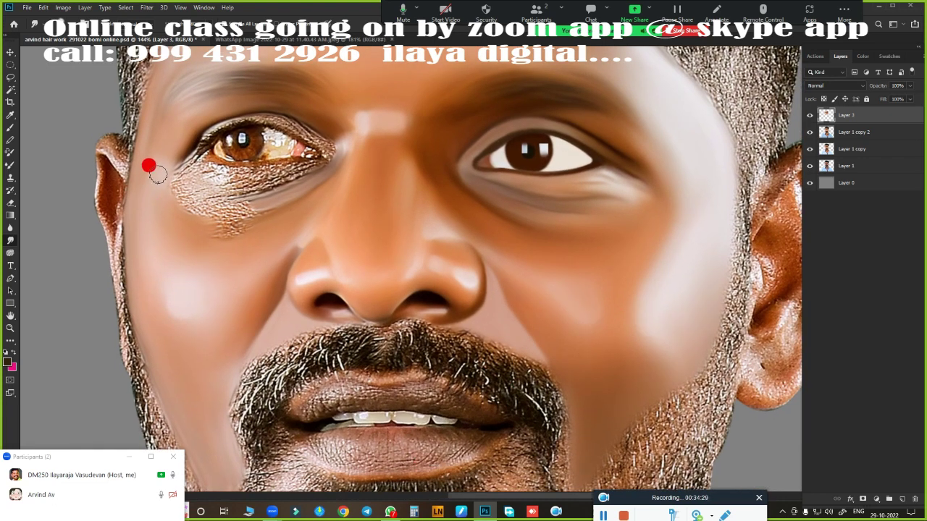
scroll(501, 417, "up", 3)
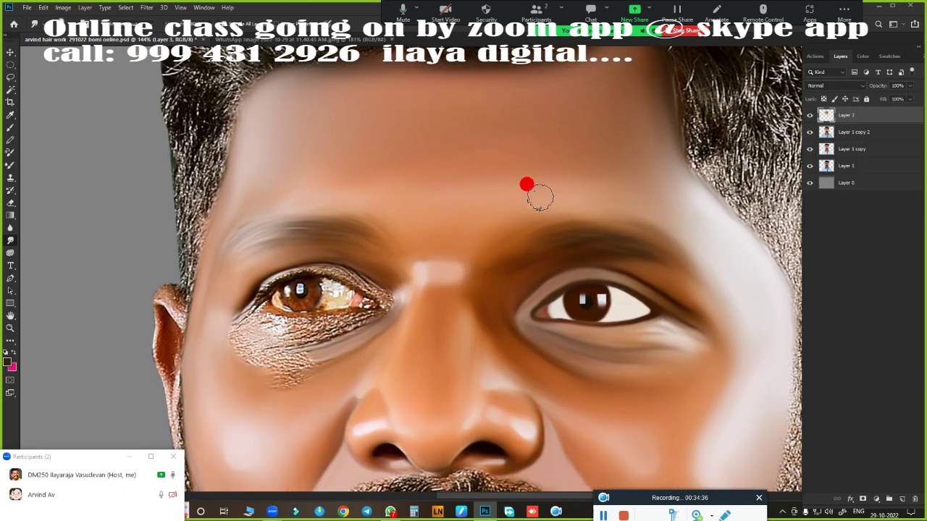
left_click_drag(424, 274, 549, 196)
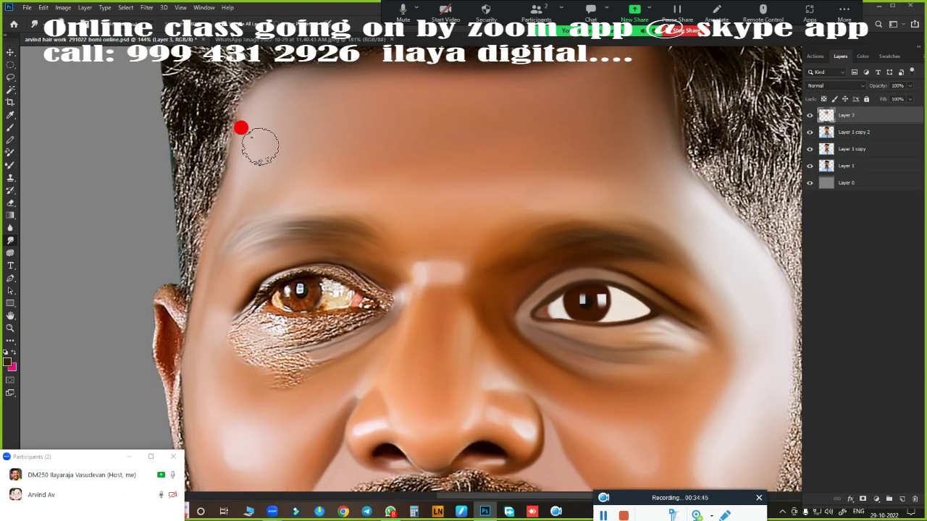
scroll(507, 321, "up", 2)
scroll(490, 258, "up", 3)
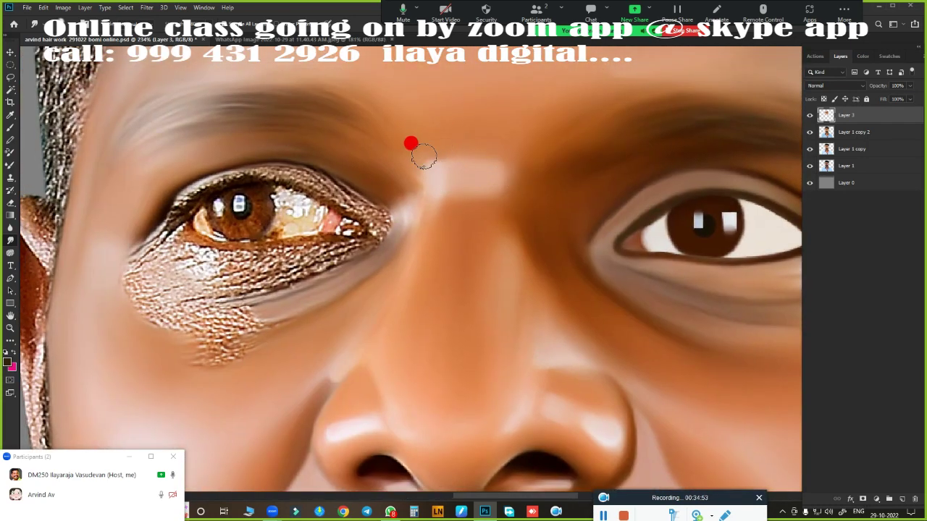
mouse_move(424, 154)
left_mouse_down()
mouse_move(454, 211)
mouse_move(471, 155)
mouse_move(405, 295)
mouse_move(455, 327)
mouse_move(443, 358)
mouse_move(480, 223)
left_mouse_up()
mouse_move(188, 238)
left_mouse_down()
mouse_move(178, 248)
mouse_move(199, 219)
mouse_move(351, 168)
mouse_move(496, 239)
mouse_move(451, 201)
mouse_move(394, 178)
mouse_move(271, 181)
mouse_move(140, 283)
mouse_move(211, 200)
mouse_move(197, 222)
mouse_move(320, 165)
left_mouse_up()
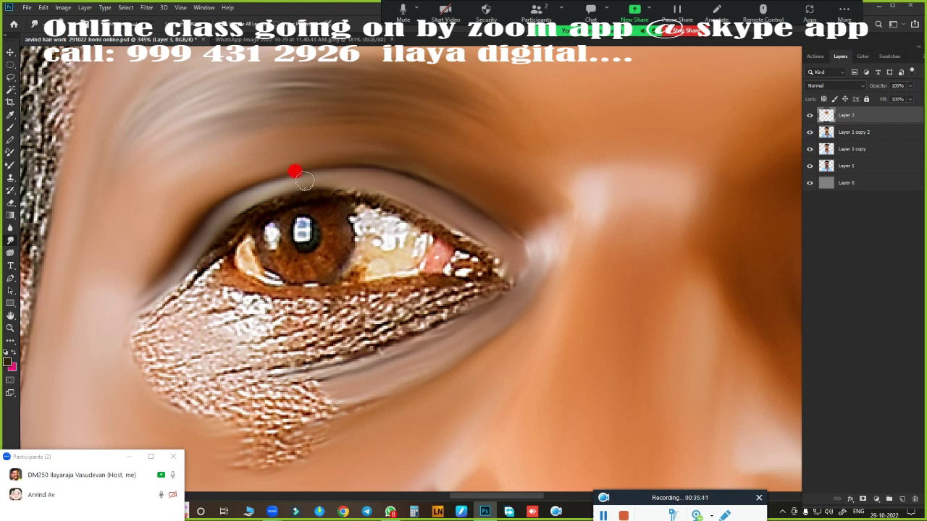
Smooth the upper and lower eyelid edges, the eye corner and the under-eye skin.
left_click_drag(184, 250, 433, 283)
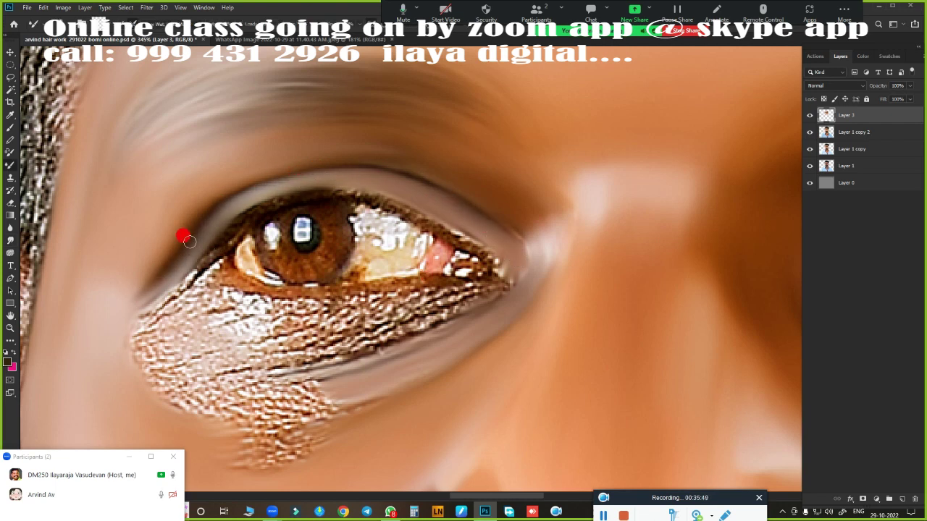
left_click_drag(189, 241, 300, 167)
left_click_drag(392, 171, 452, 194)
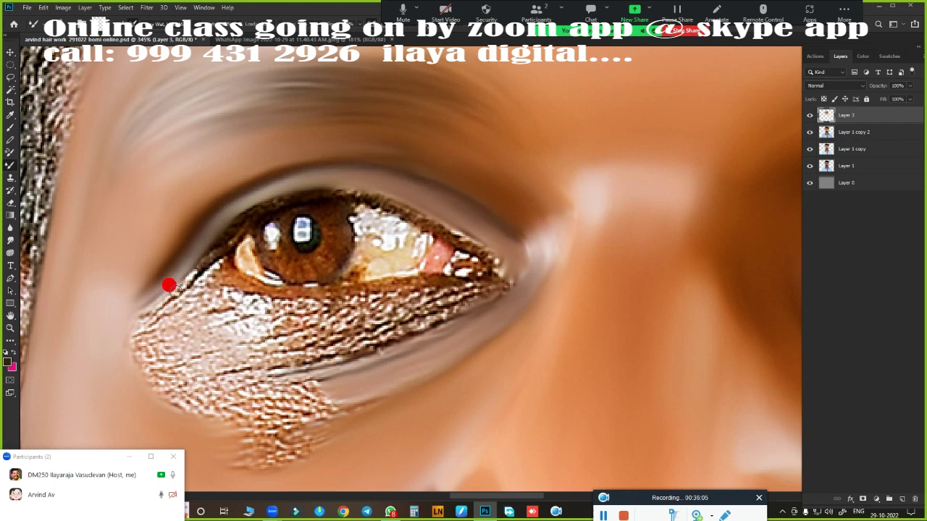
mouse_move(176, 288)
left_mouse_down()
mouse_move(144, 243)
mouse_move(233, 172)
left_mouse_up()
mouse_move(274, 378)
left_mouse_down()
mouse_move(159, 314)
mouse_move(170, 298)
mouse_move(263, 306)
mouse_move(248, 373)
mouse_move(140, 333)
mouse_move(196, 384)
mouse_move(267, 380)
mouse_move(285, 403)
mouse_move(203, 422)
mouse_move(425, 359)
left_mouse_up()
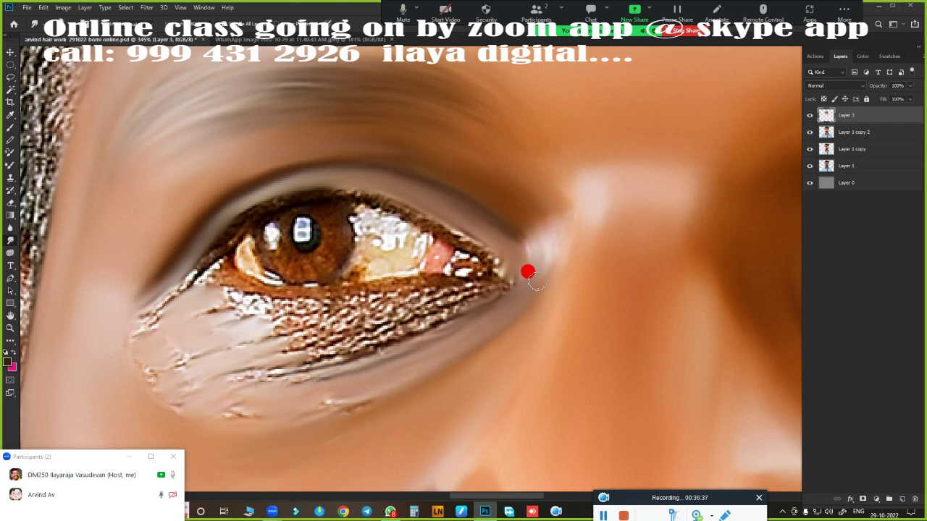
left_click_drag(512, 244, 492, 228)
mouse_move(513, 303)
left_mouse_down()
mouse_move(321, 399)
mouse_move(246, 399)
mouse_move(321, 419)
mouse_move(161, 398)
mouse_move(391, 308)
mouse_move(272, 362)
mouse_move(497, 292)
mouse_move(245, 382)
mouse_move(367, 309)
mouse_move(235, 296)
mouse_move(180, 308)
mouse_move(241, 323)
mouse_move(522, 319)
left_mouse_up()
Blend away the streaks left under the lower eyelid.
scroll(550, 275, "up", 2)
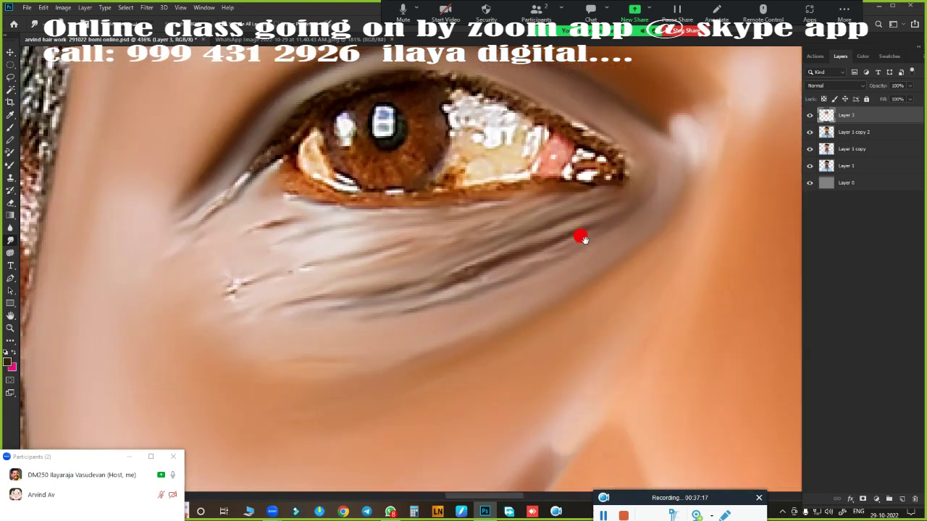
mouse_move(258, 215)
left_mouse_down()
mouse_move(321, 239)
mouse_move(260, 242)
mouse_move(271, 271)
mouse_move(309, 313)
mouse_move(412, 297)
mouse_move(629, 193)
mouse_move(354, 323)
mouse_move(229, 311)
mouse_move(488, 312)
mouse_move(497, 347)
mouse_move(347, 275)
mouse_move(598, 200)
mouse_move(453, 267)
mouse_move(312, 275)
mouse_move(606, 206)
mouse_move(399, 280)
mouse_move(579, 259)
mouse_move(352, 314)
mouse_move(421, 371)
left_mouse_up()
scroll(416, 362, "up", 2)
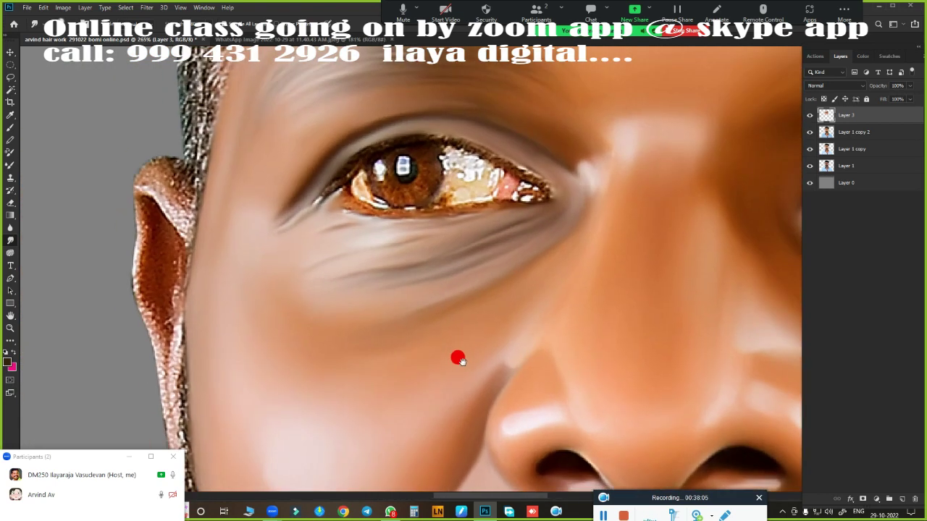
mouse_move(303, 307)
left_mouse_down()
mouse_move(331, 327)
mouse_move(428, 325)
mouse_move(606, 215)
mouse_move(407, 335)
mouse_move(472, 337)
mouse_move(517, 300)
mouse_move(285, 234)
left_mouse_up()
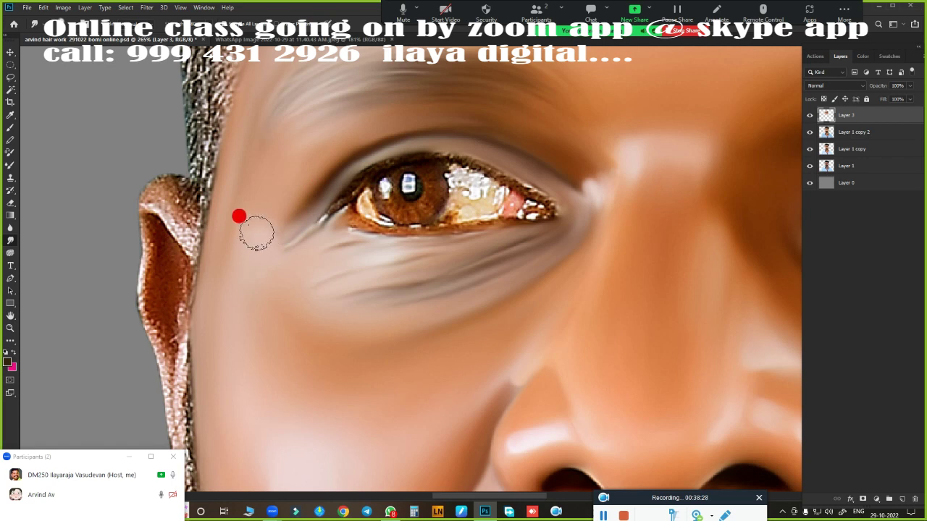
Save the retouched document with Ctrl+Shift+S, confirming the save.
scroll(415, 307, "down", 1)
scroll(456, 248, "down", 3)
scroll(338, 262, "down", 1)
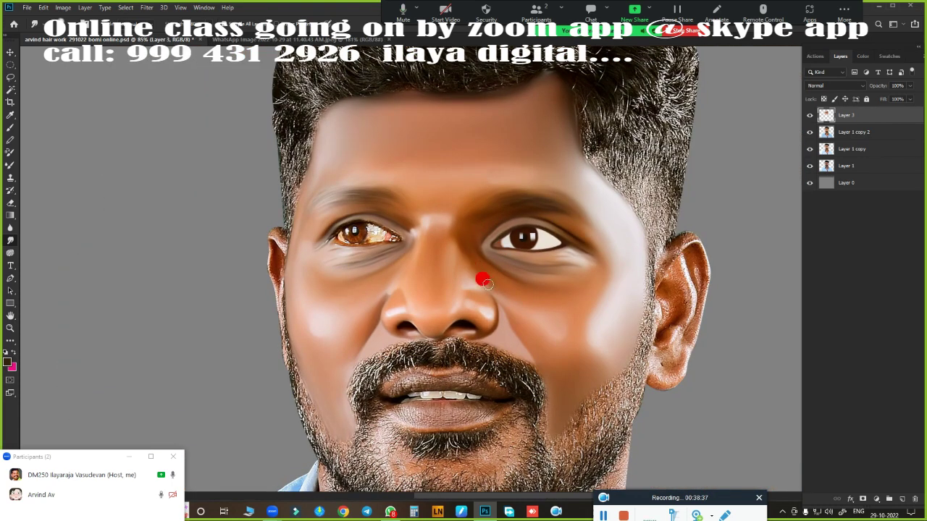
scroll(487, 284, "up", 3)
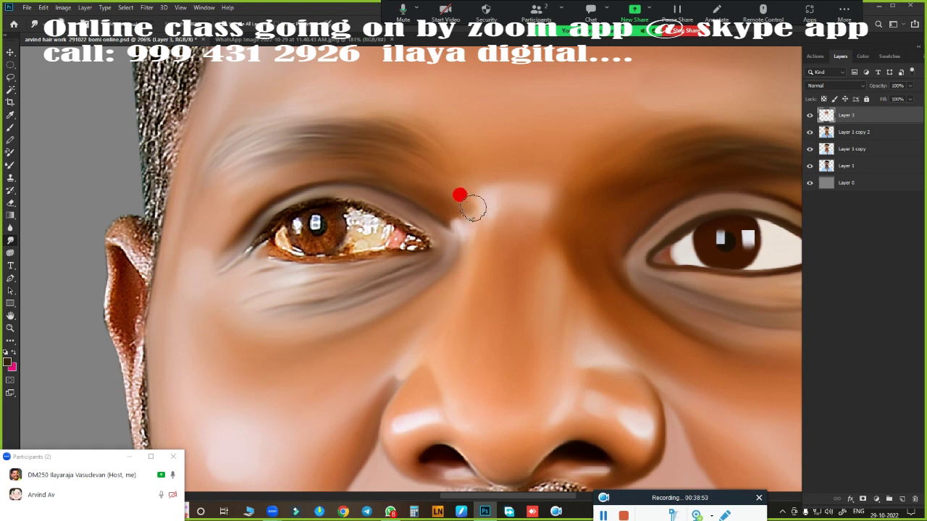
left_click_drag(377, 305, 523, 270)
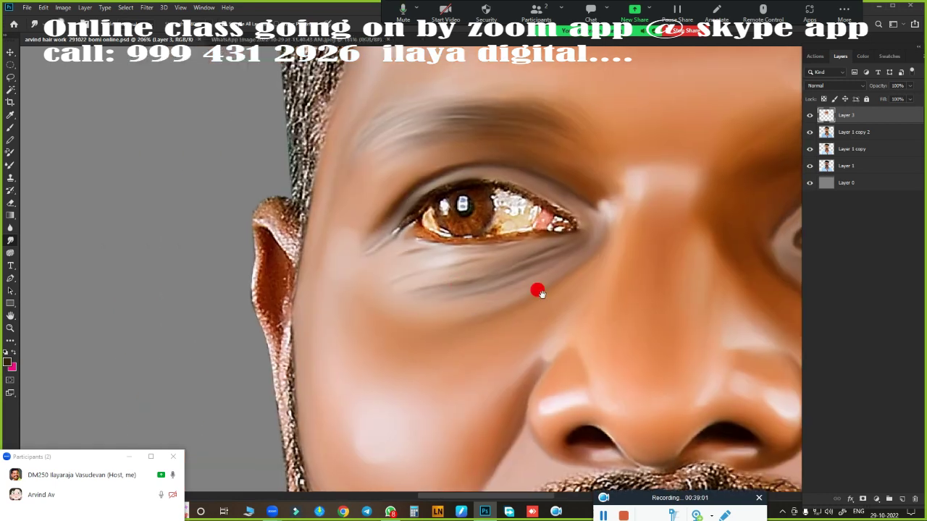
key("ctrl+shift+s")
left_click(663, 467)
scroll(523, 270, "up", 4)
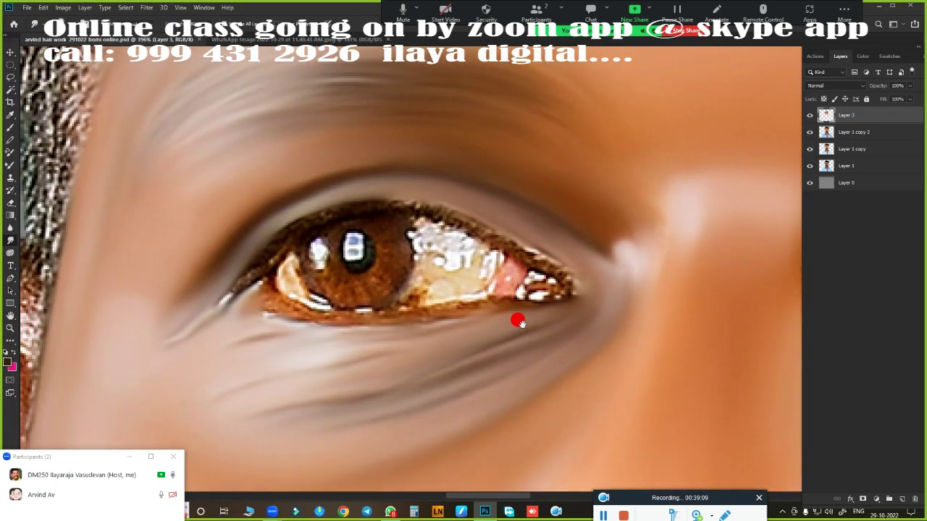
Select the painted iris with an elliptical marquee and copy it onto its own layer.
left_click_drag(347, 236, 424, 306)
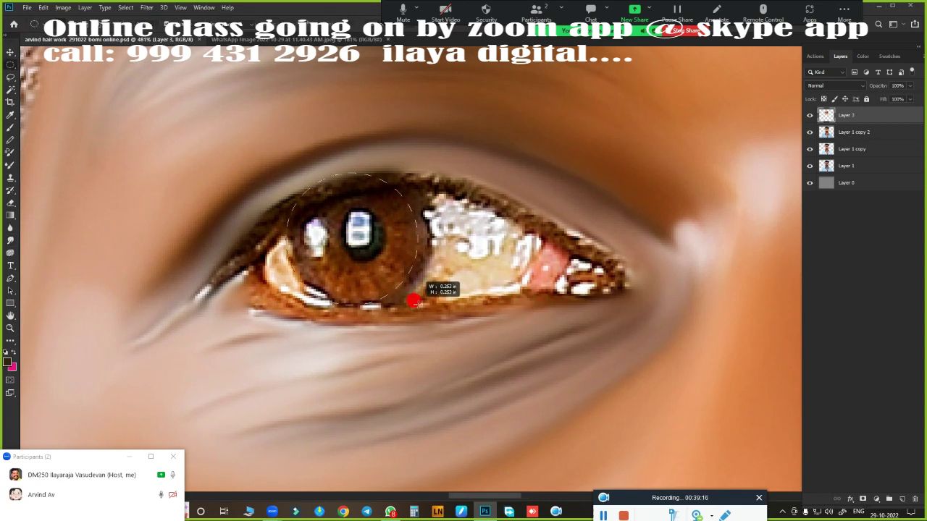
scroll(423, 307, "down", 2)
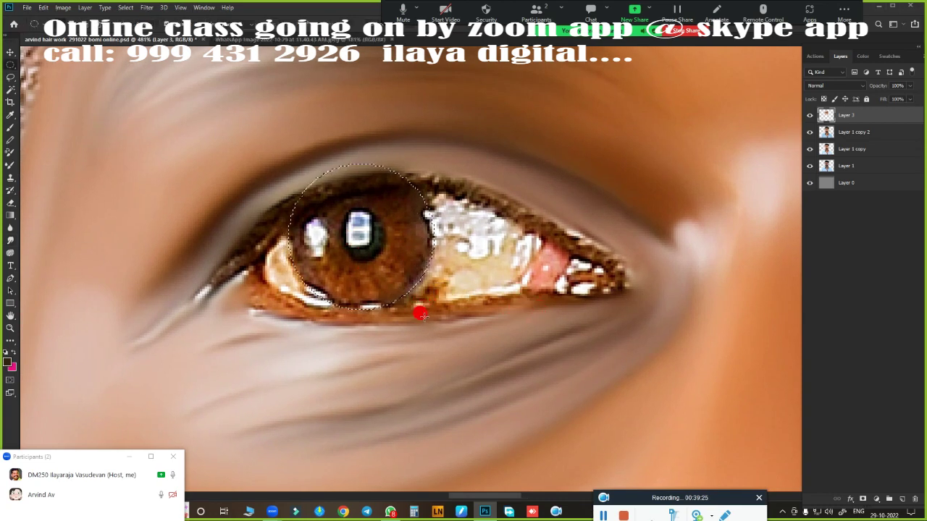
scroll(419, 311, "down", 3)
scroll(428, 317, "up", 3)
scroll(463, 316, "up", 1)
left_click_drag(454, 316, 314, 309)
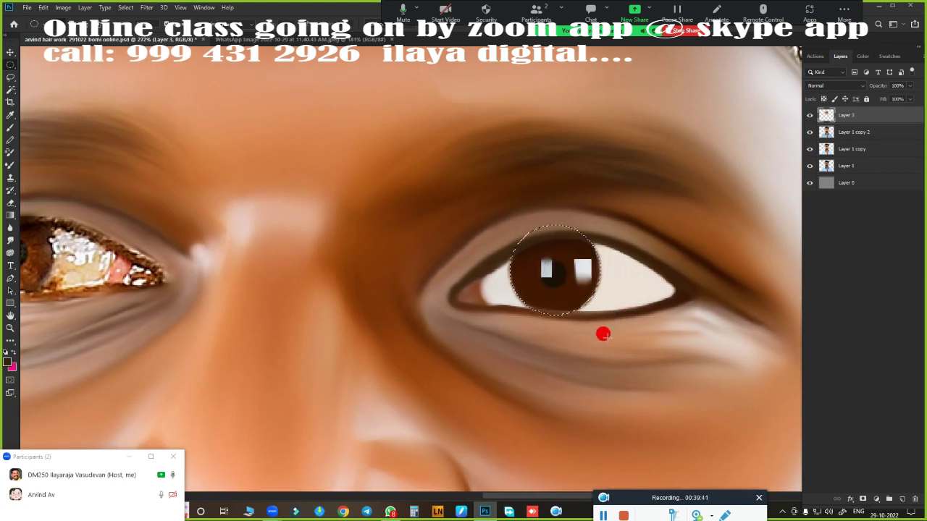
key("ctrl+shift+alt+n")
Free Transform the copied iris over the left eye at 66% fill, then restore Layer 4's fill to 100%.
scroll(728, 258, "left", 3)
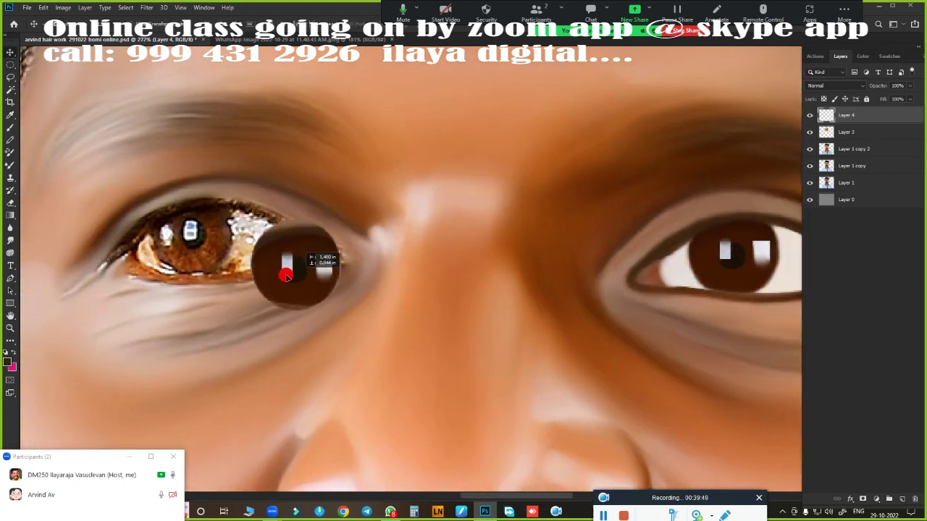
scroll(372, 269, "left", 3)
left_click_drag(907, 111, 878, 110)
scroll(444, 283, "up", 2)
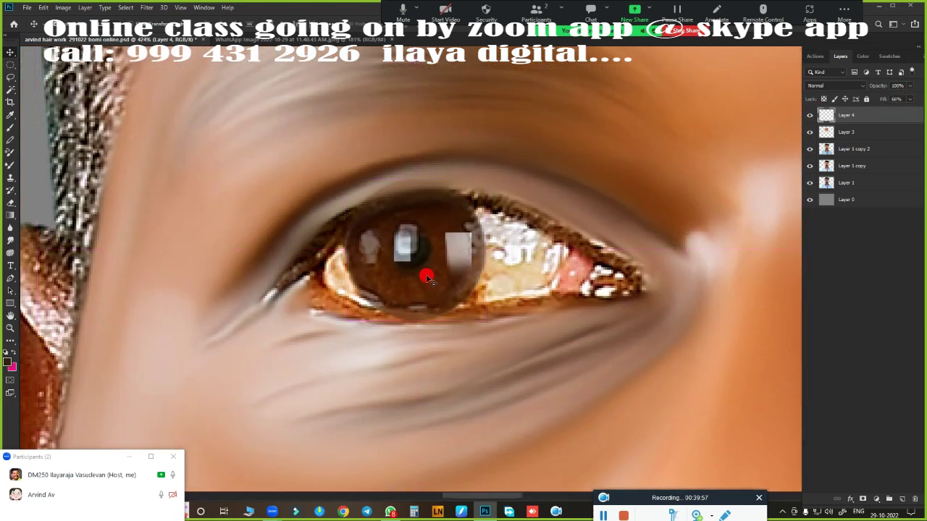
key("ctrl+t")
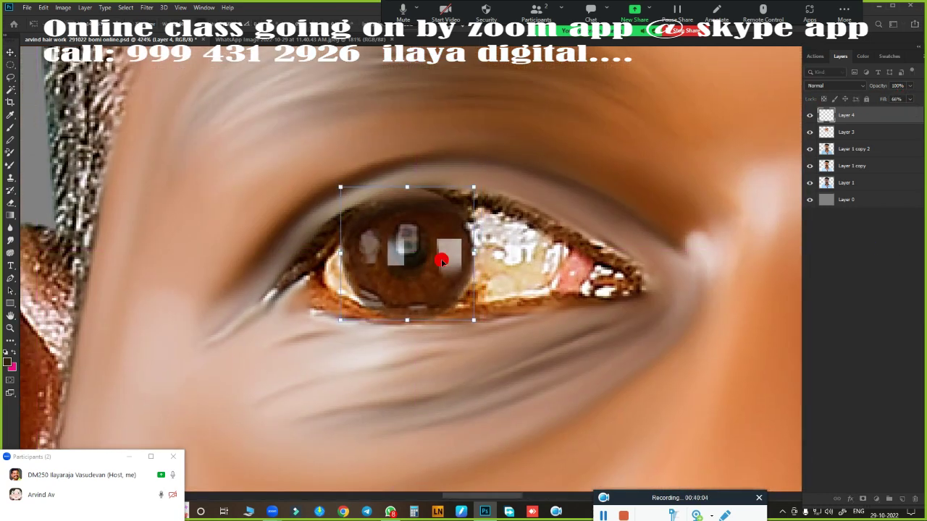
left_click_drag(440, 257, 443, 257)
left_click_drag(339, 179, 344, 182)
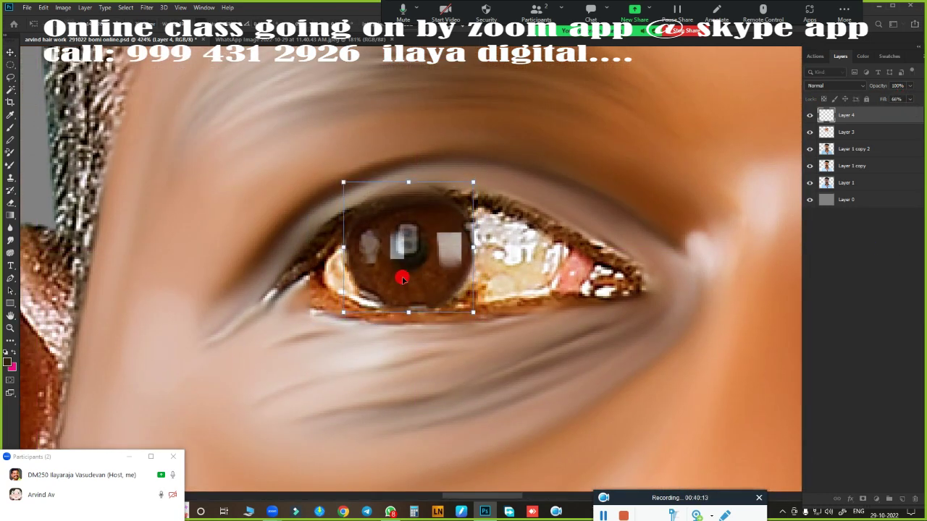
left_click_drag(423, 307, 418, 313)
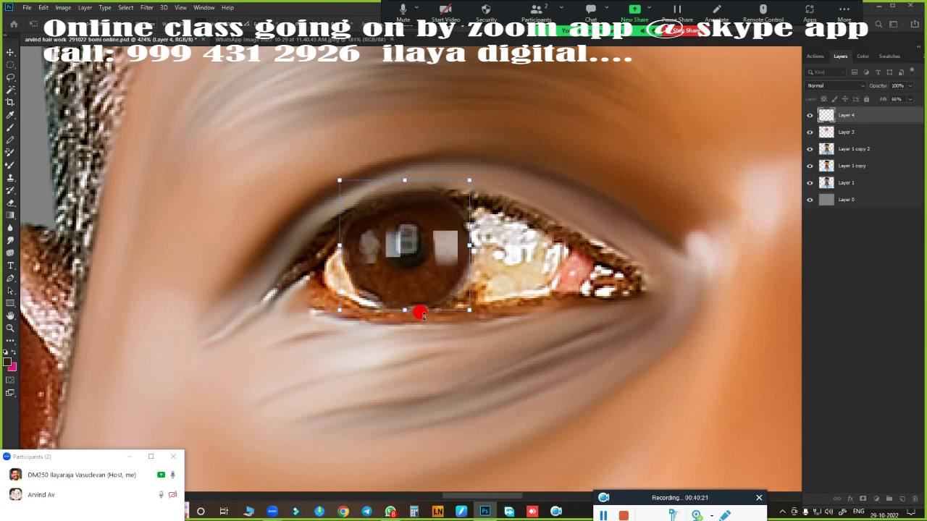
key("Return")
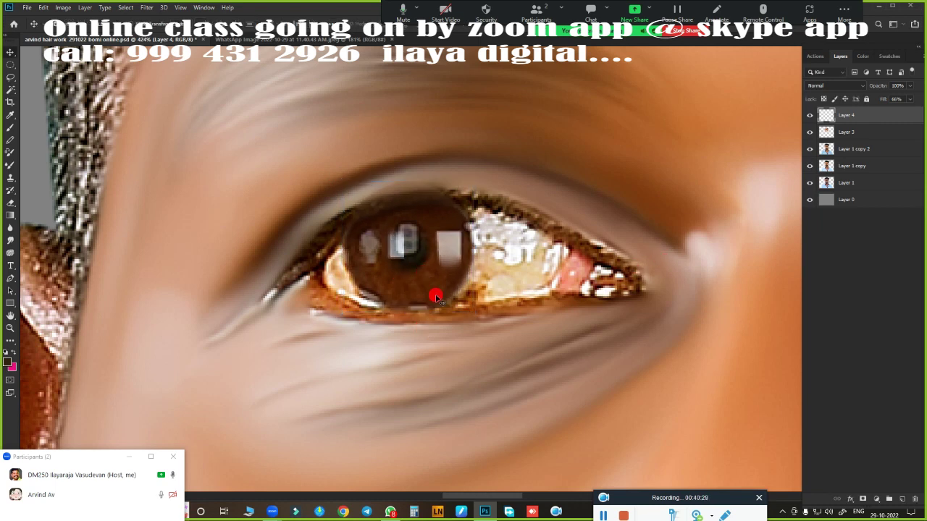
left_click_drag(909, 98, 923, 109)
View the whole face, delete Layer 3, and begin a Pen path along the upper eyelid.
key("ctrl+0")
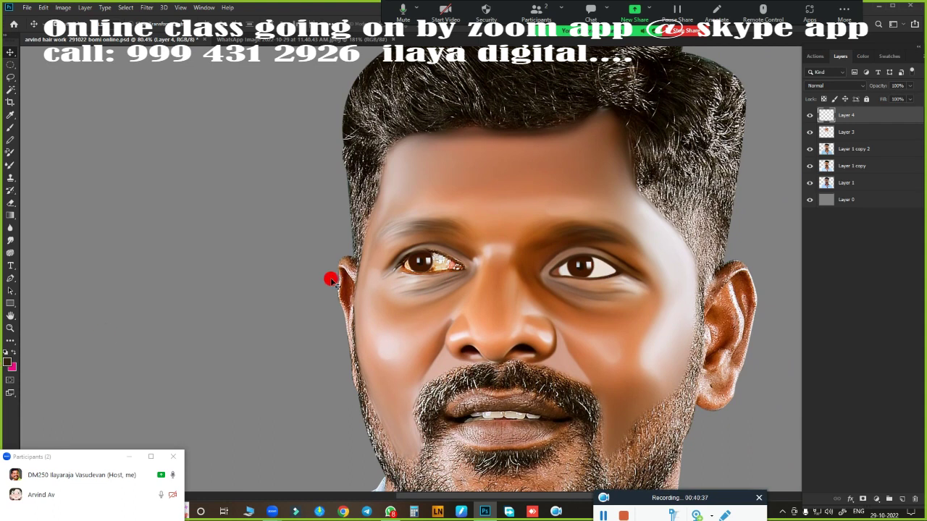
right_click(413, 258)
left_click(455, 383)
scroll(391, 313, "up", 3)
scroll(456, 301, "up", 2)
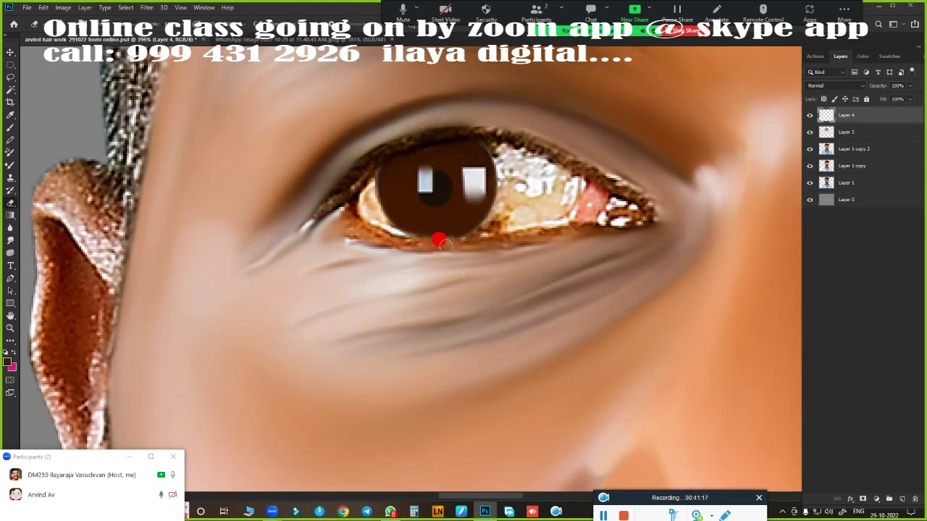
left_click(847, 133)
key("Delete")
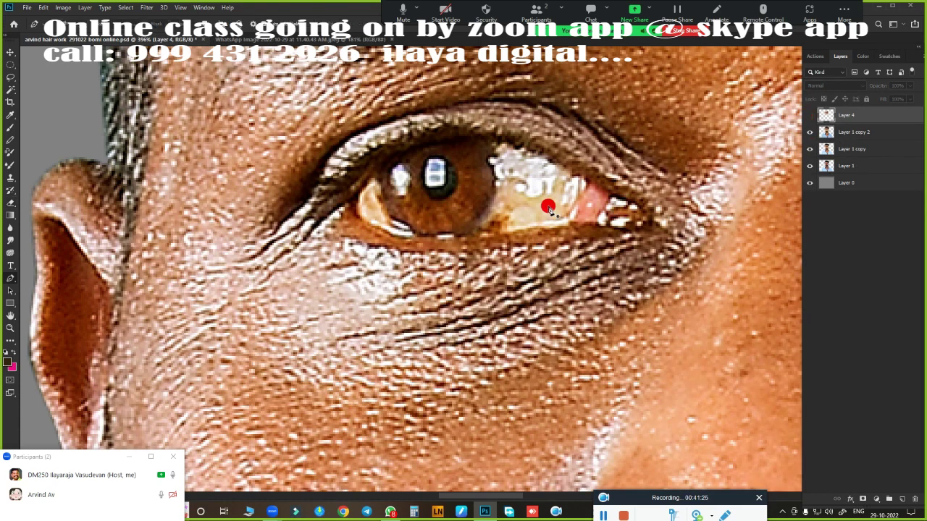
left_click_drag(590, 187, 748, 290)
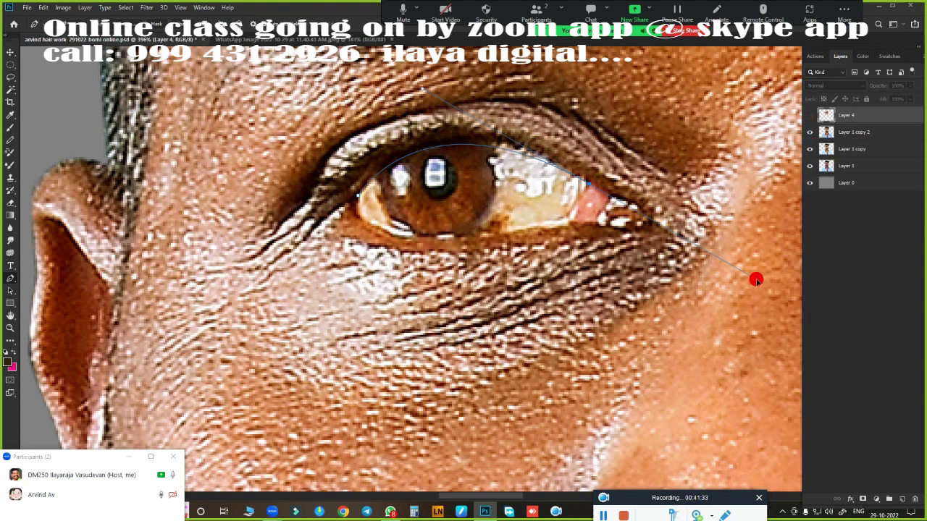
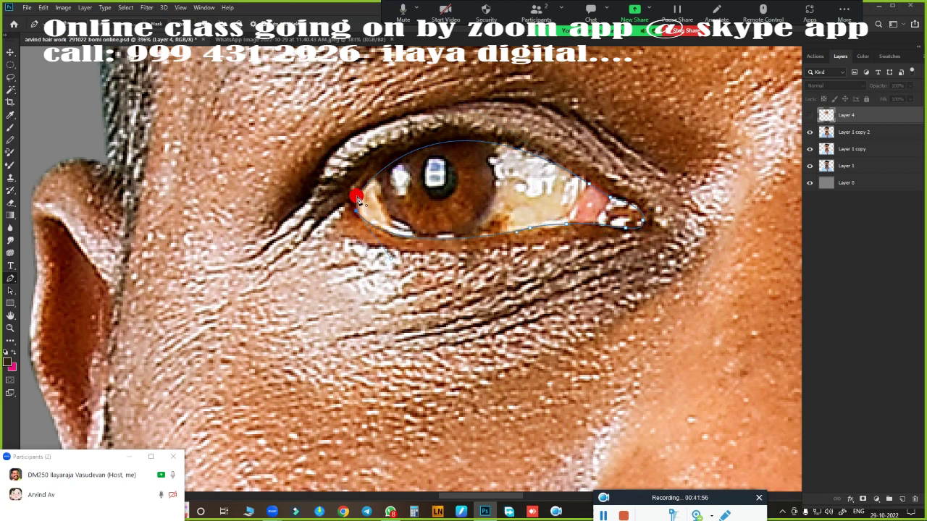
Load the eye path as a feathered selection and paint the eye white smooth bright white.
left_click(809, 115)
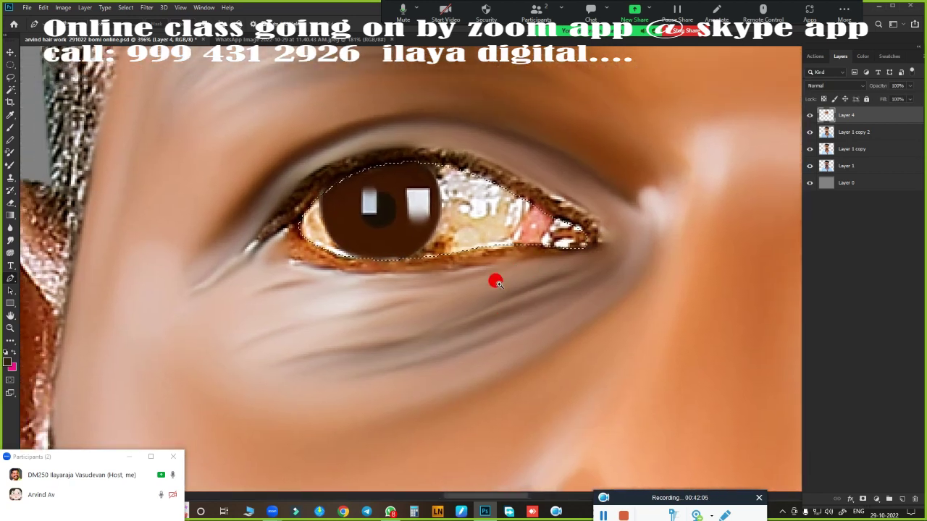
key("ctrl+Return")
key("shift+F6")
key("Return")
mouse_move(422, 254)
left_mouse_down()
mouse_move(490, 190)
mouse_move(426, 244)
mouse_move(425, 137)
left_mouse_up()
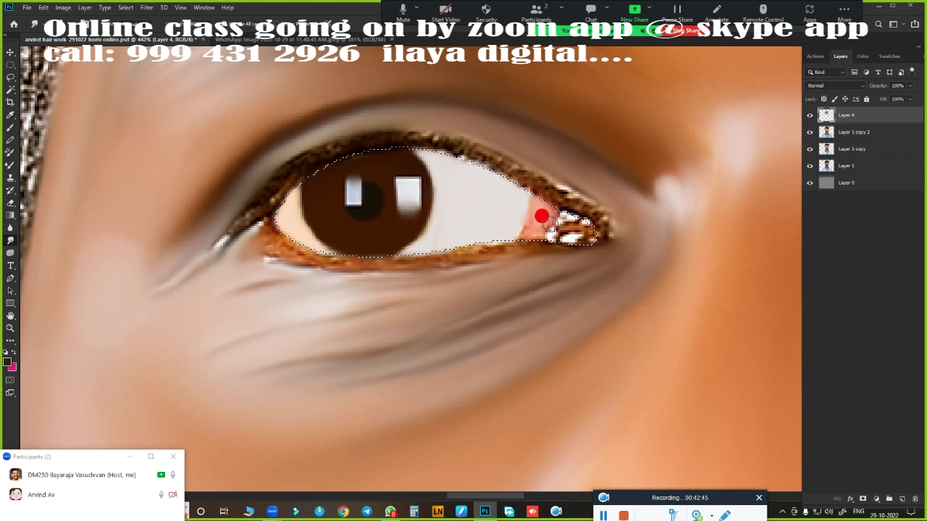
left_click_drag(518, 224, 513, 217)
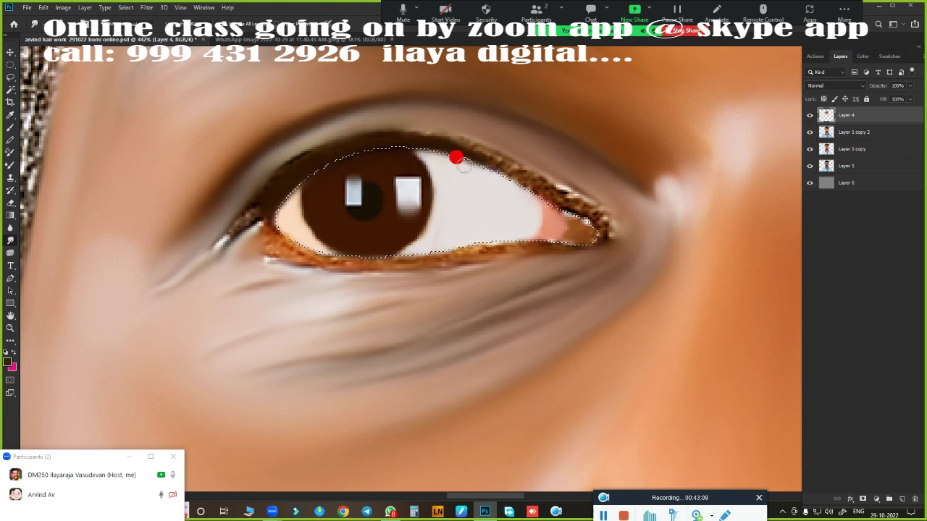
Brush the lower eyelid and inner-corner lashes smooth brown, then hide the painted layer to compare.
key("b")
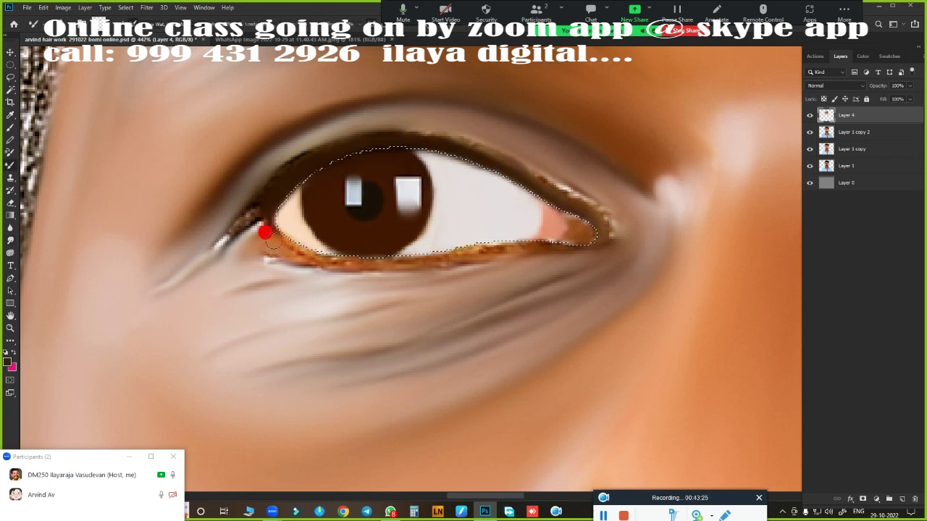
mouse_move(272, 232)
left_mouse_down()
mouse_move(399, 248)
mouse_move(529, 240)
left_mouse_up()
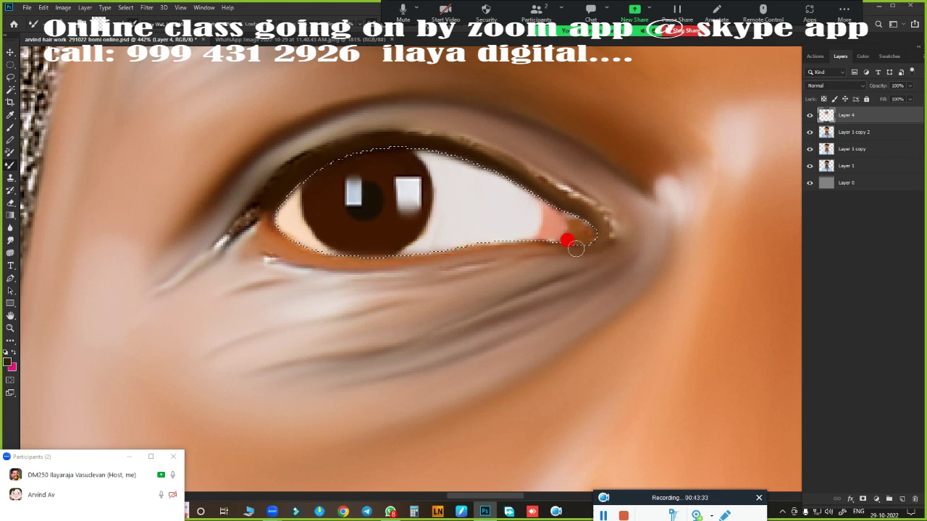
left_click_drag(272, 197, 272, 238)
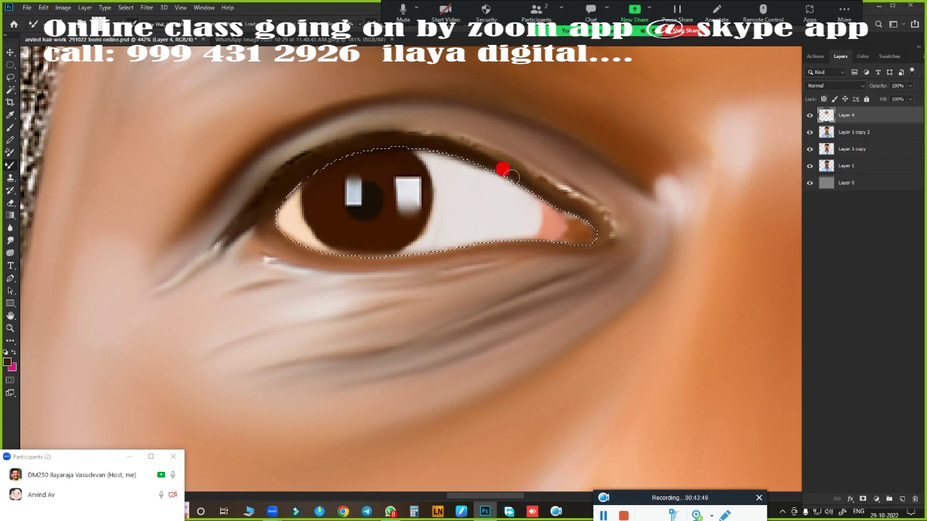
scroll(443, 335, "down", 2)
left_click(810, 116)
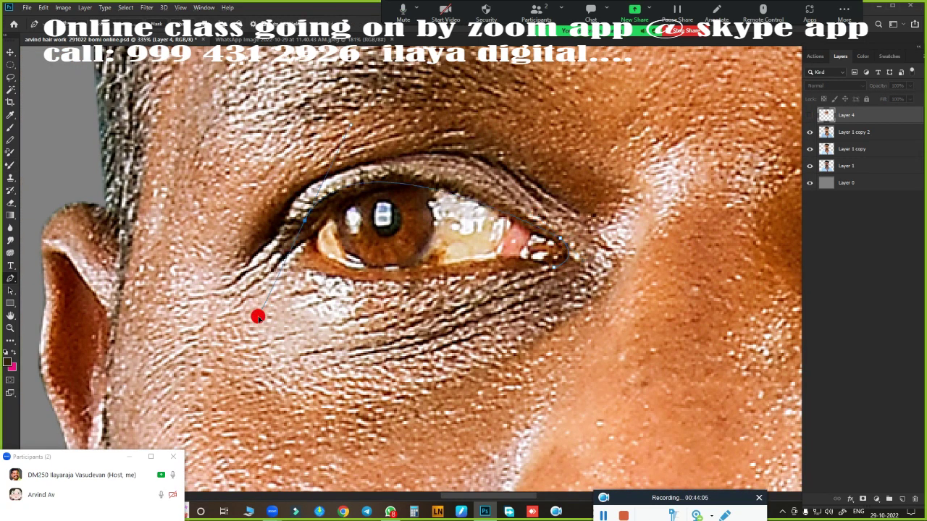
Reshape the upper-eyelid path, show Layer 4 again, and paint a dark brown lower-lid line.
left_click_drag(259, 316, 203, 334)
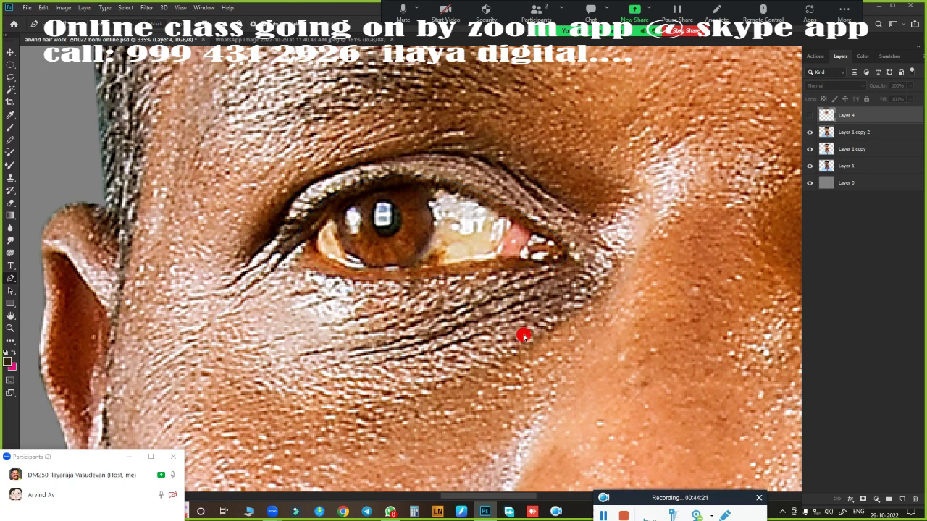
key("ctrl+comma")
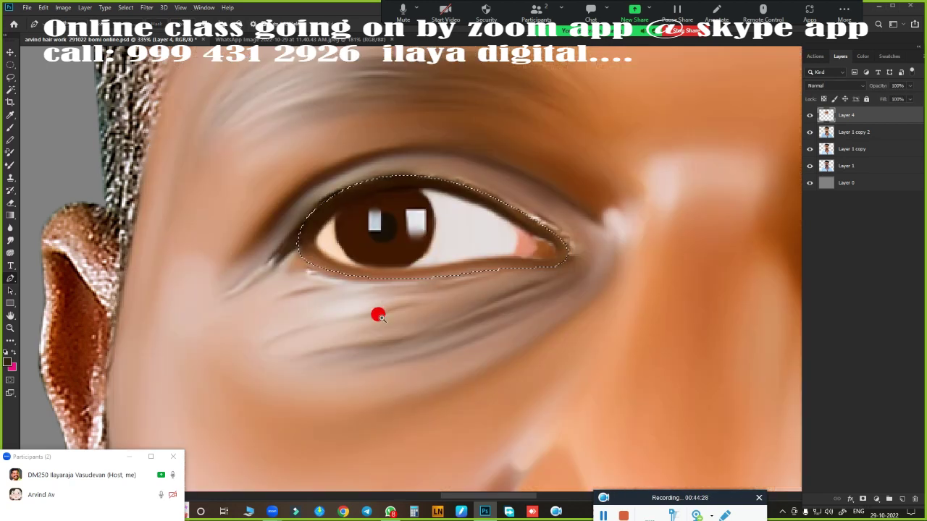
scroll(336, 306, "up", 2)
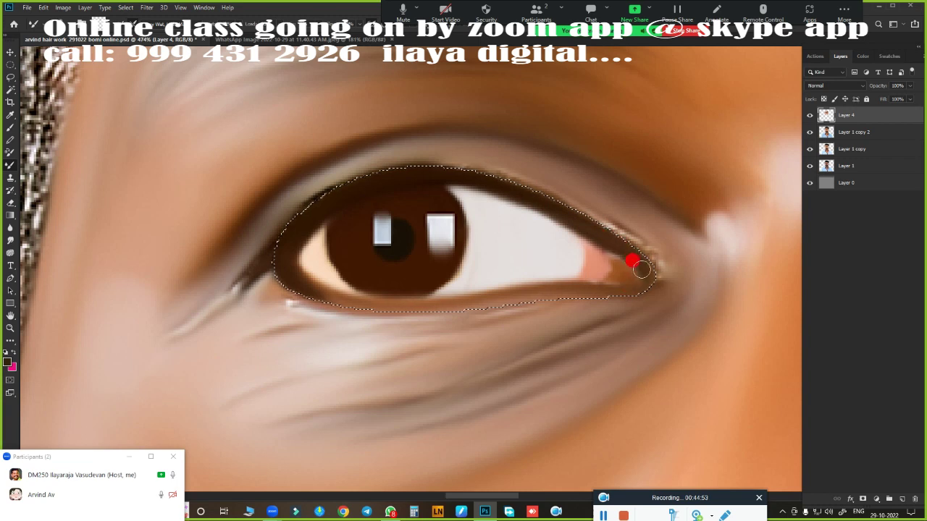
left_click_drag(319, 292, 446, 303)
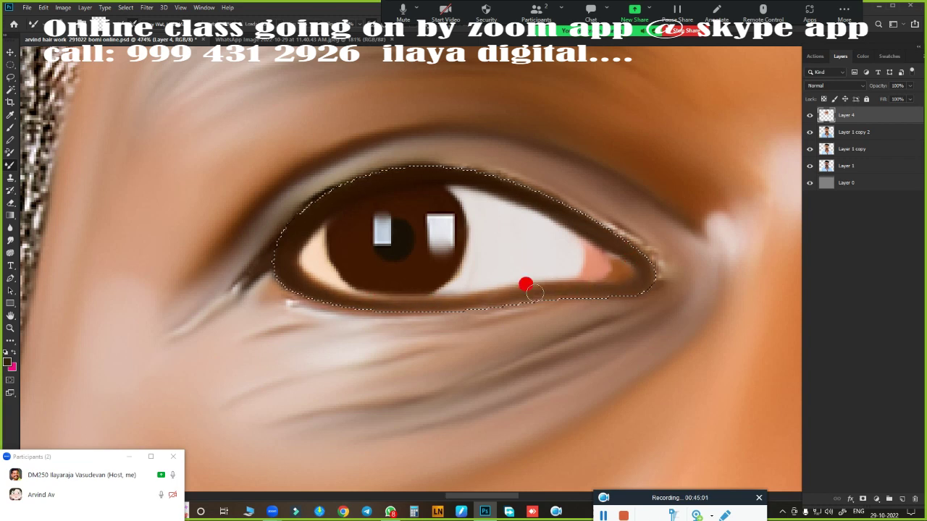
Feather the selection, cover the light streak at the inner eye corner, and deselect.
key("shift+F6")
key("Return")
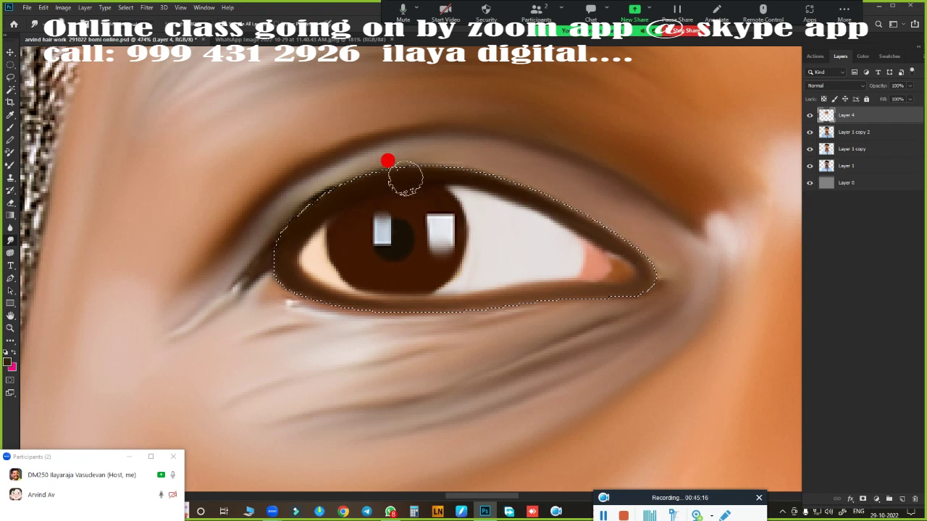
mouse_move(294, 208)
left_mouse_down()
mouse_move(213, 275)
mouse_move(258, 263)
mouse_move(270, 287)
mouse_move(585, 282)
left_mouse_up()
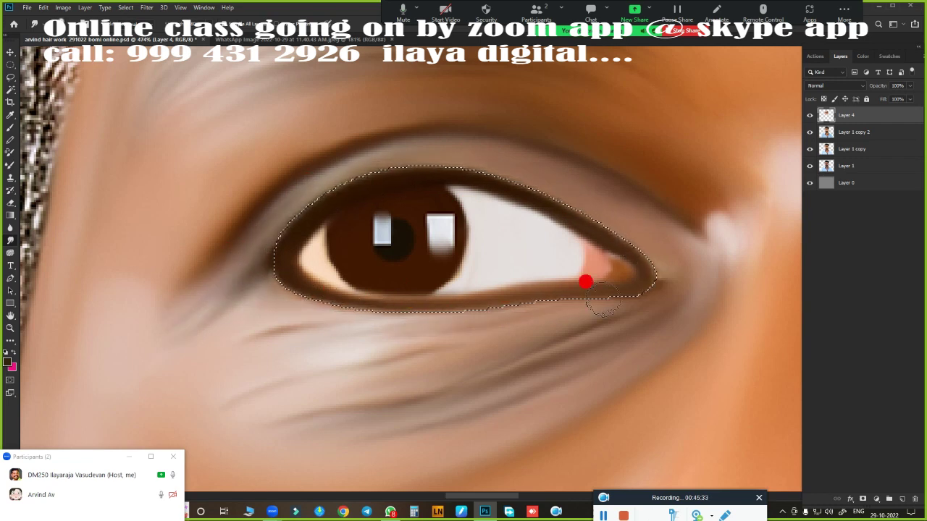
key("ctrl+d")
key("ctrl+0")
scroll(330, 181, "up", 5)
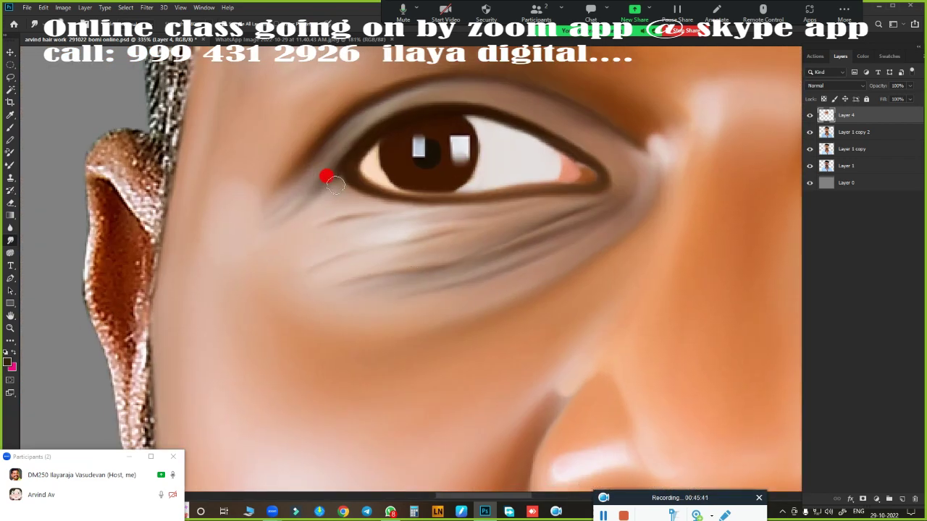
scroll(480, 249, "down", 2)
scroll(374, 325, "down", 3)
scroll(492, 306, "up", 5)
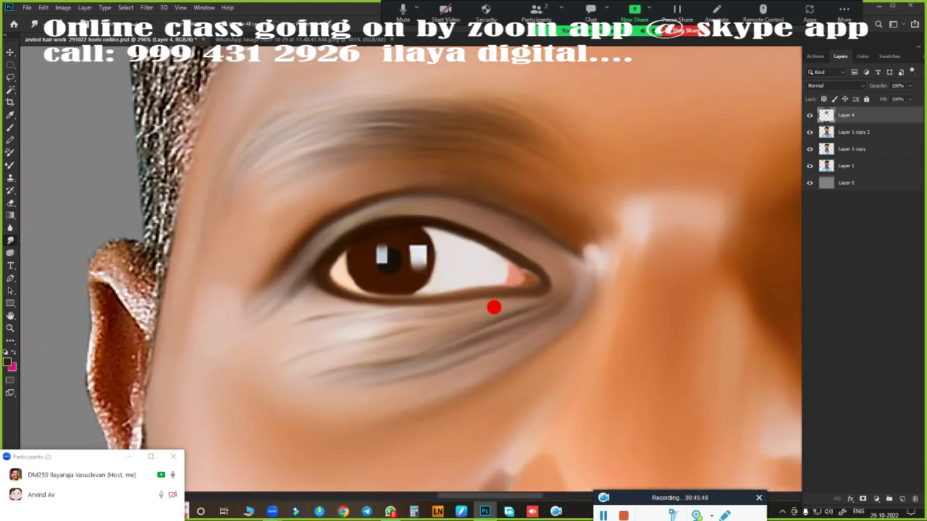
Fit an elliptical selection closely around the iris.
left_click_drag(382, 255, 415, 294)
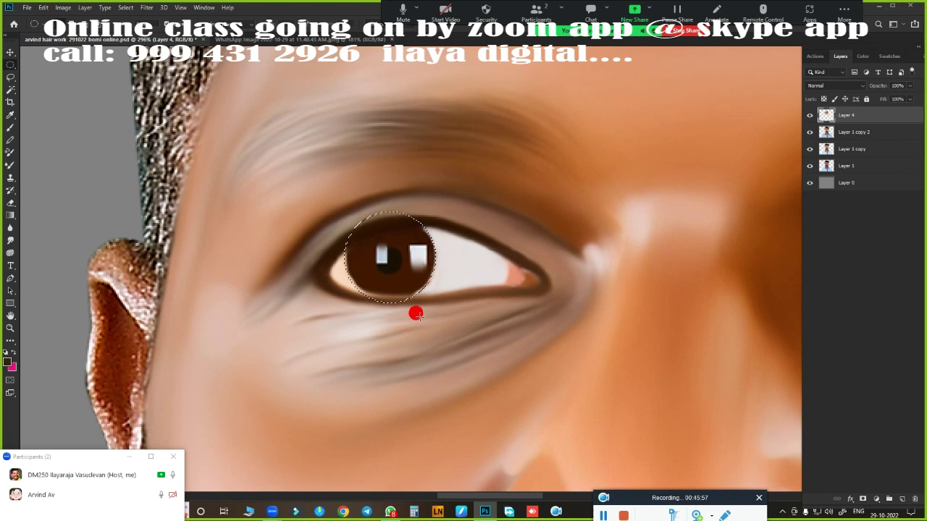
scroll(416, 313, "up", 2)
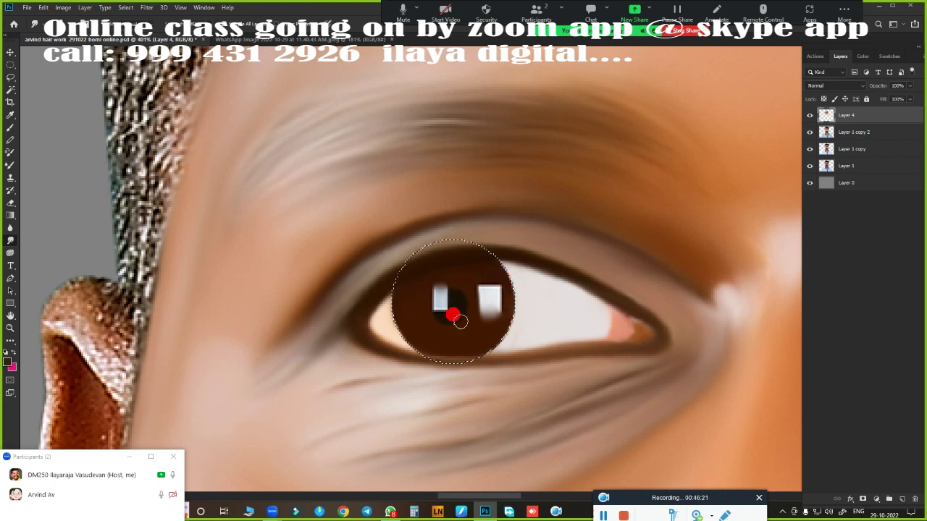
key("ctrl+0")
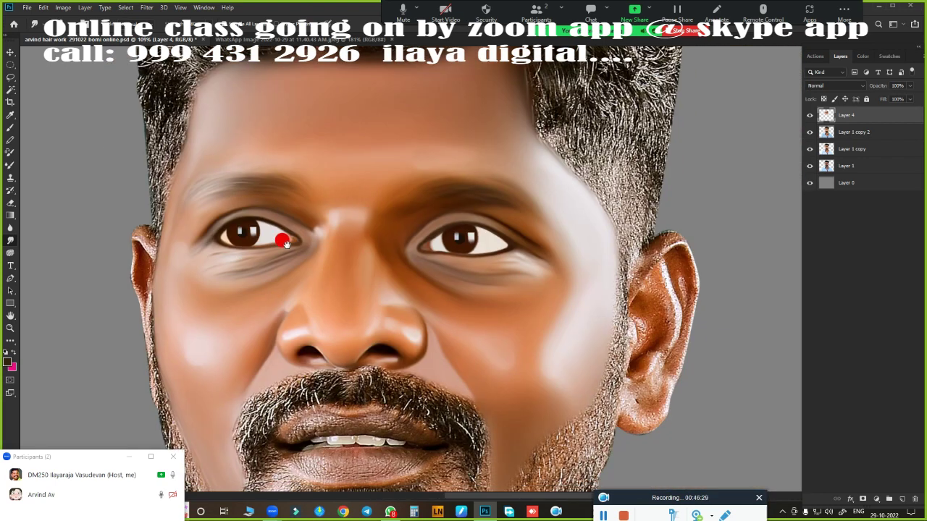
scroll(280, 238, "up", 5)
left_click_drag(548, 327, 534, 265)
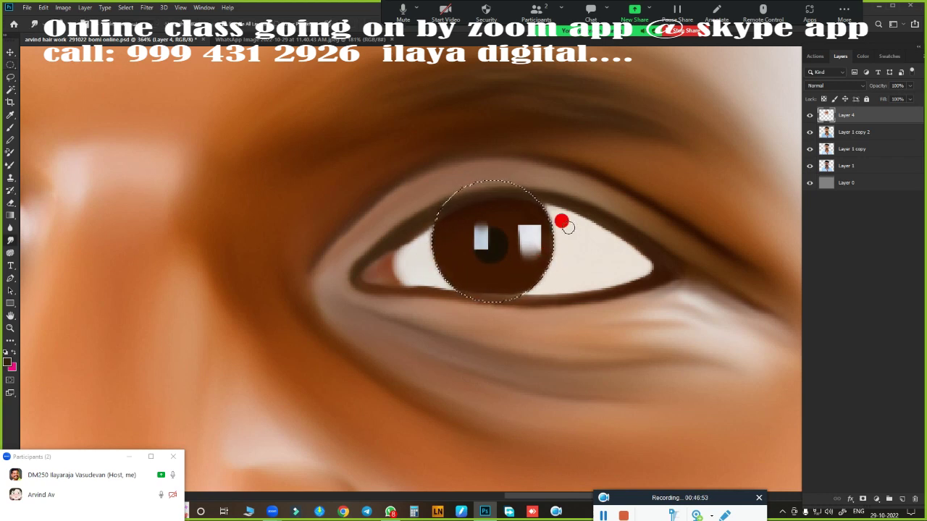
Erase the painted layer's edge along the forehead hairline.
scroll(420, 247, "down", 5)
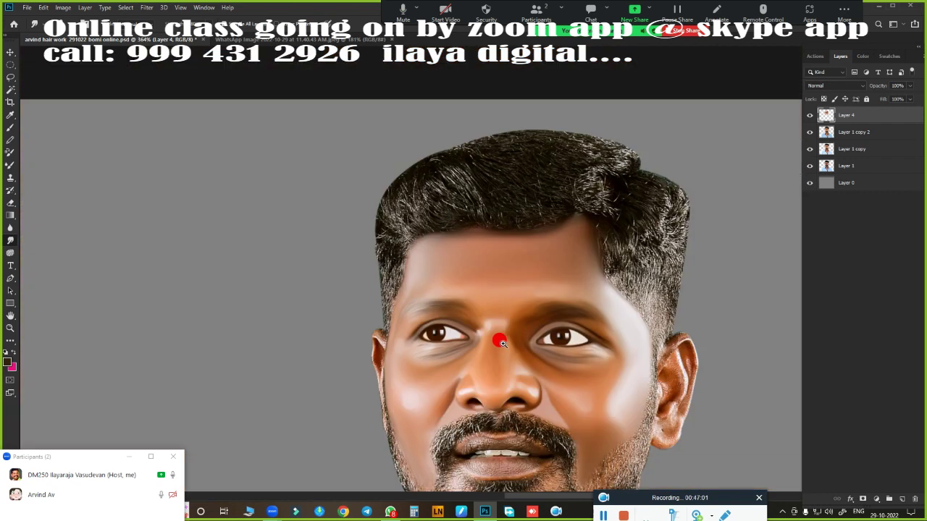
scroll(535, 402, "up", 1)
scroll(501, 283, "up", 3)
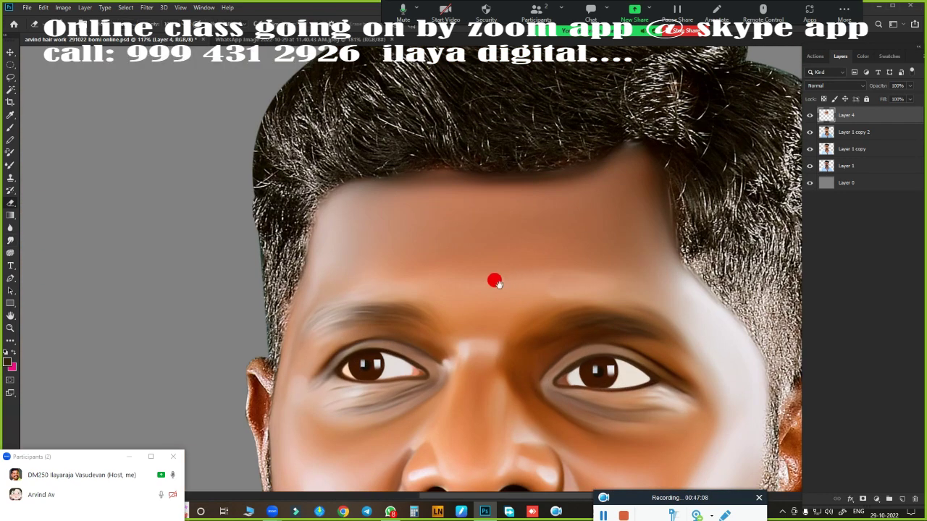
mouse_move(415, 163)
left_mouse_down()
mouse_move(624, 139)
mouse_move(353, 192)
mouse_move(624, 132)
mouse_move(693, 217)
mouse_move(730, 294)
left_mouse_up()
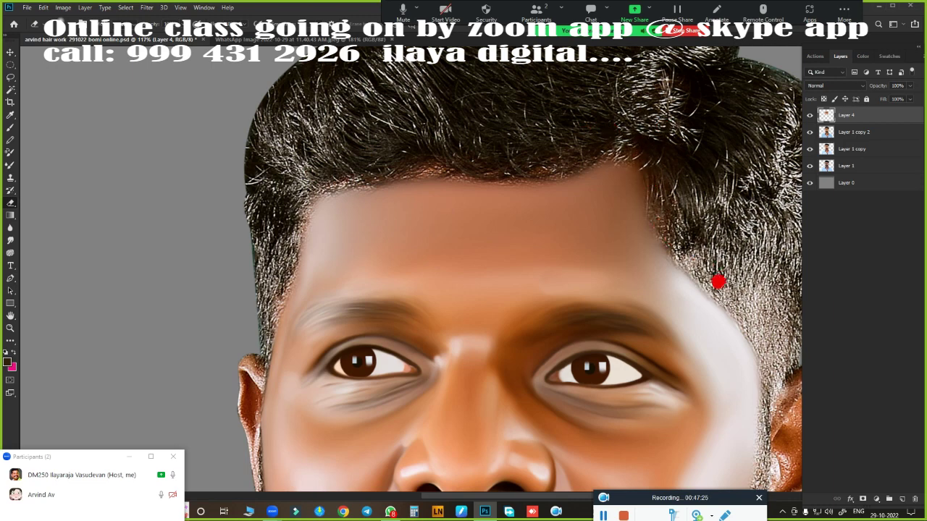
Clean up the hair texture over the top of the ear and along the earlobe.
scroll(373, 194, "down", 3)
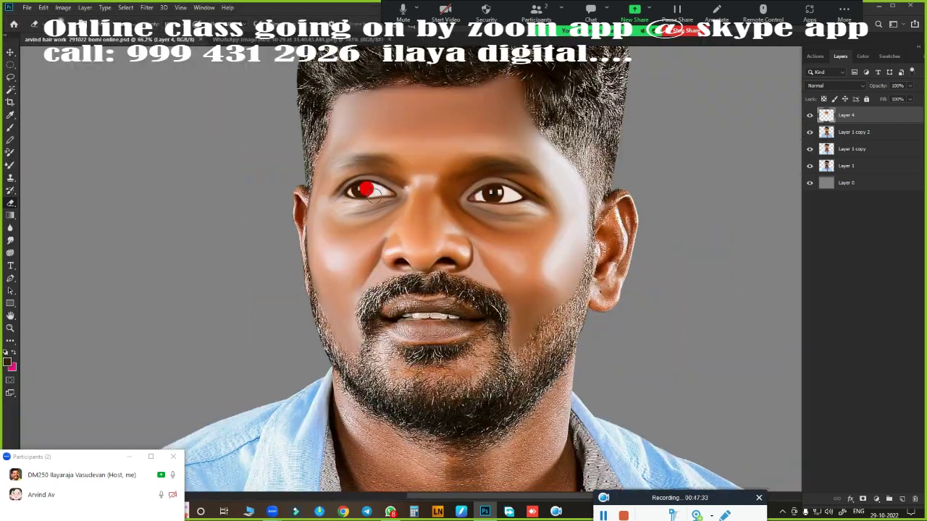
scroll(614, 264, "up", 1)
scroll(480, 314, "up", 2)
scroll(514, 302, "up", 1)
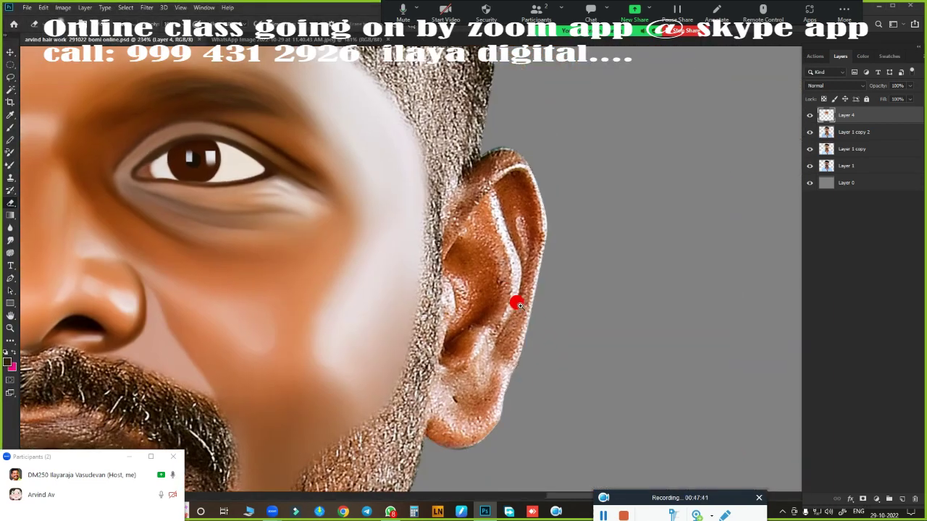
left_click_drag(470, 190, 511, 155)
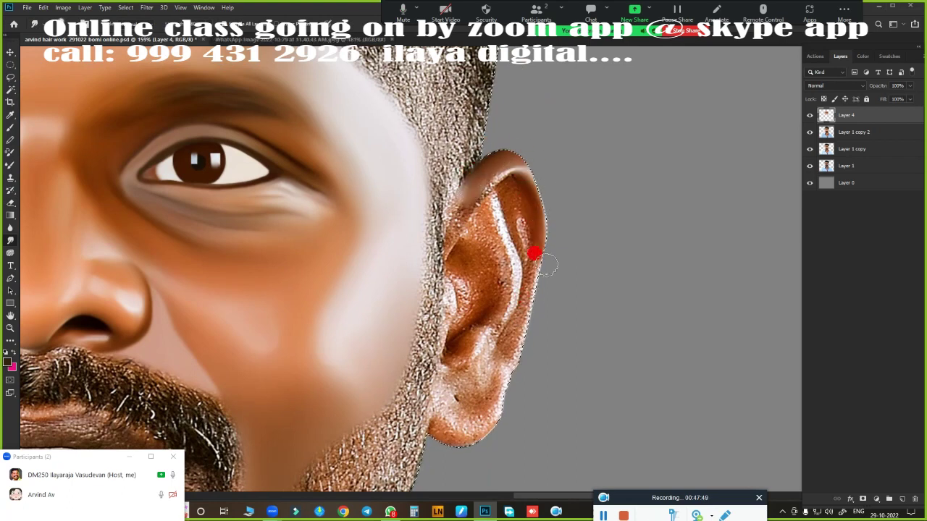
left_click_drag(440, 431, 450, 400)
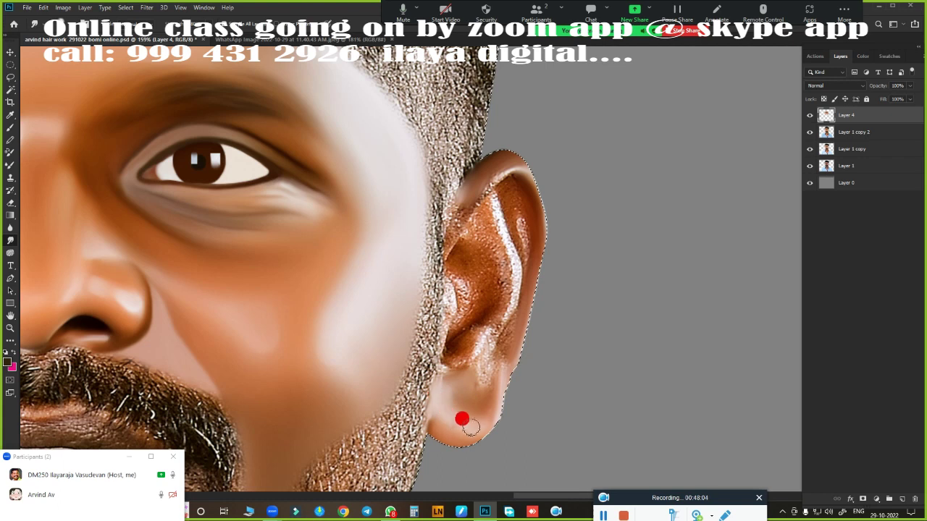
Repaint a smooth rim highlight and soften the inner ear edge and bowl.
mouse_move(470, 389)
left_mouse_down()
mouse_move(496, 221)
mouse_move(496, 325)
mouse_move(495, 192)
left_mouse_up()
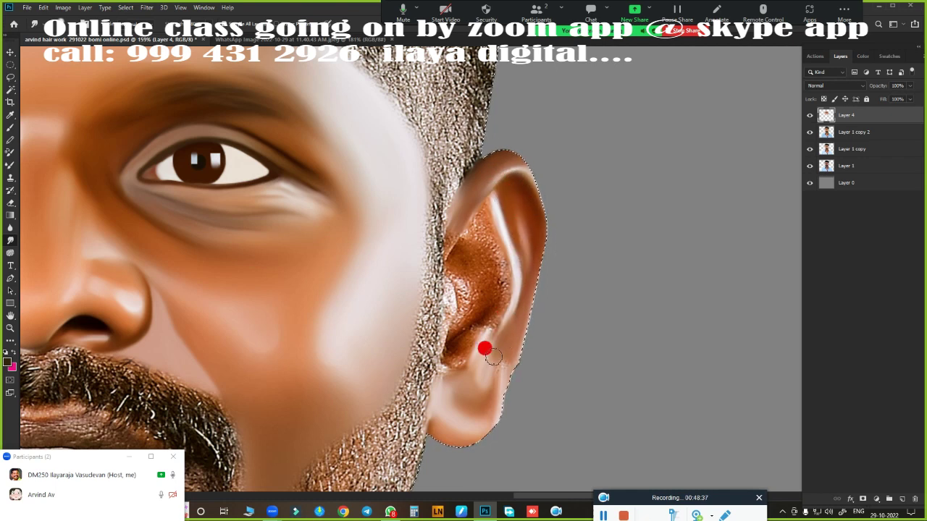
left_click_drag(446, 265, 445, 384)
mouse_move(480, 255)
left_mouse_down()
mouse_move(480, 215)
mouse_move(496, 248)
mouse_move(495, 322)
mouse_move(461, 279)
mouse_move(472, 236)
left_mouse_up()
left_click_drag(457, 286, 461, 367)
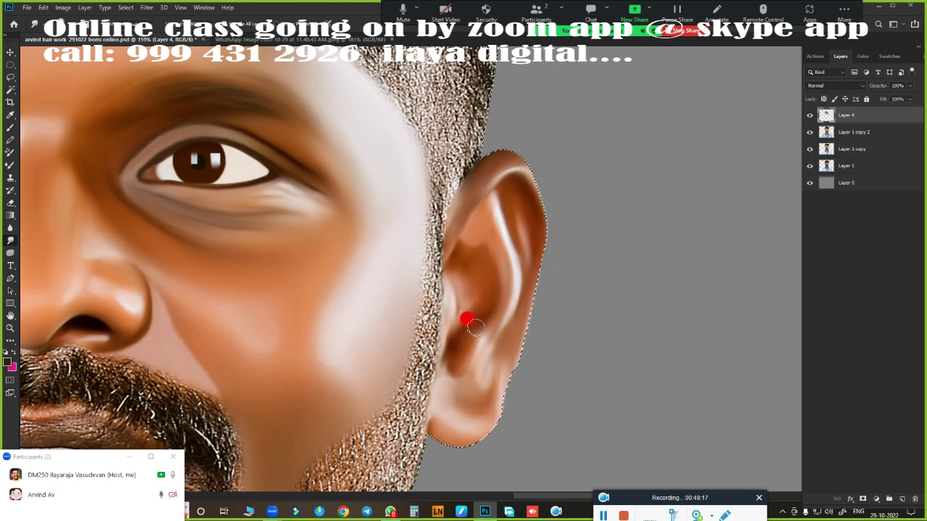
Smudge the other side's ear and jaw edge into soft painted tones, then move down to the neck.
left_click_drag(521, 340, 422, 296)
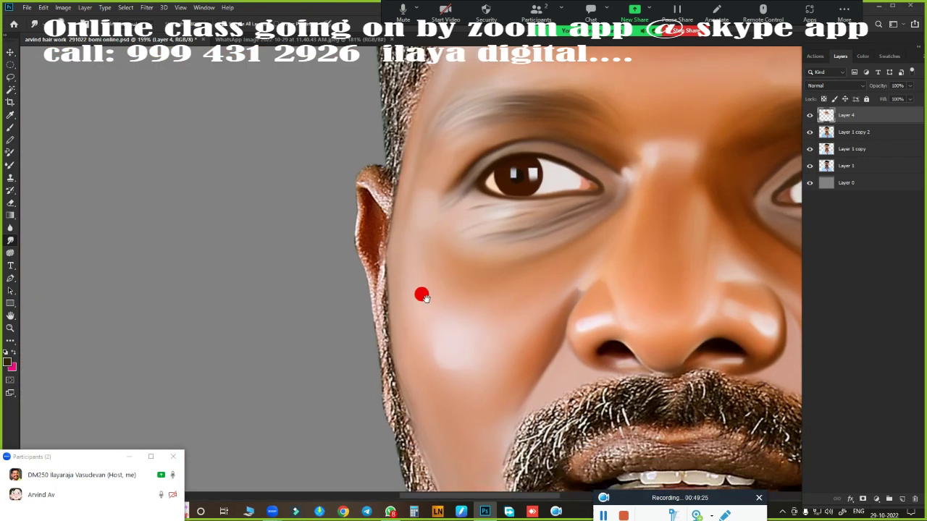
scroll(422, 296, "up", 2)
mouse_move(322, 137)
left_mouse_down()
mouse_move(335, 313)
mouse_move(312, 95)
mouse_move(333, 151)
mouse_move(317, 364)
mouse_move(293, 275)
mouse_move(277, 339)
mouse_move(290, 312)
mouse_move(292, 357)
mouse_move(314, 325)
mouse_move(304, 345)
mouse_move(319, 249)
mouse_move(325, 327)
mouse_move(336, 265)
mouse_move(331, 285)
mouse_move(312, 249)
left_mouse_up()
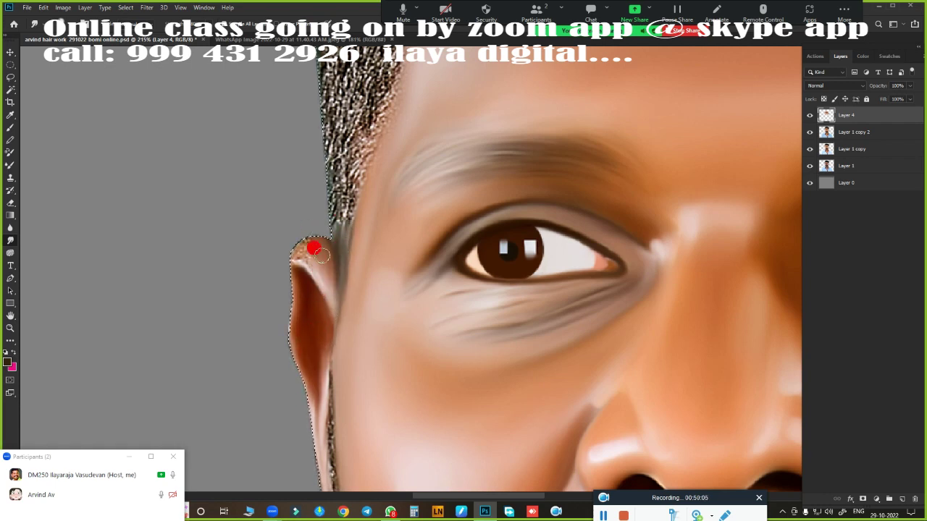
scroll(304, 246, "down", 5)
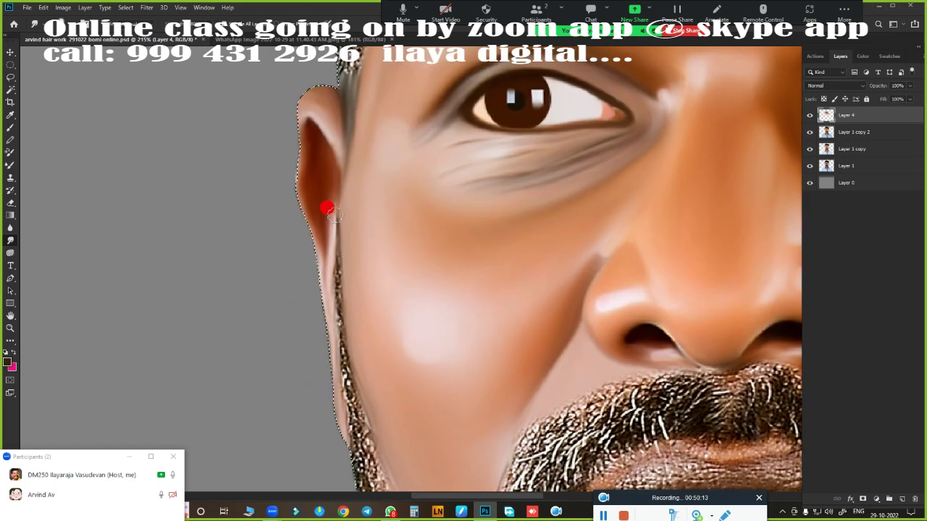
scroll(325, 251, "down", 5)
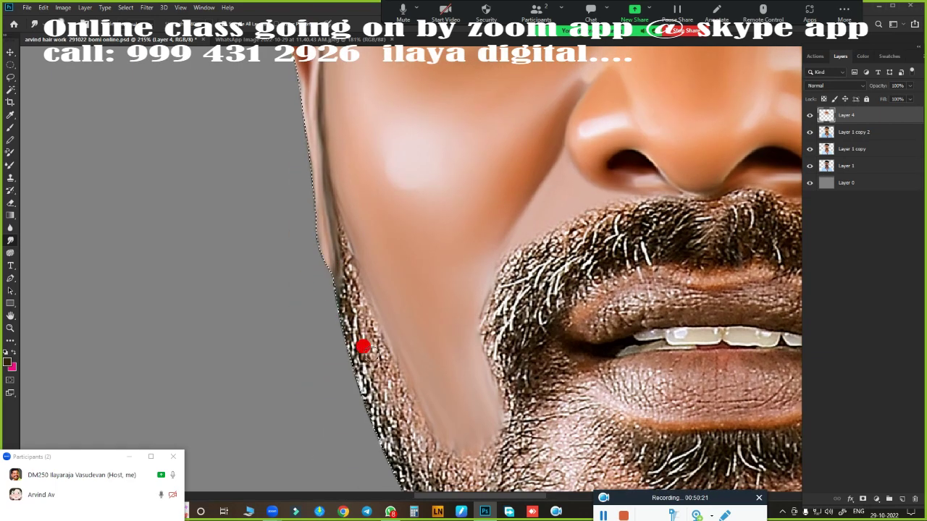
scroll(432, 340, "down", 3)
scroll(433, 341, "down", 5)
scroll(497, 258, "down", 2)
Smooth the neck skin from below the beard down to the collar.
scroll(391, 281, "up", 2)
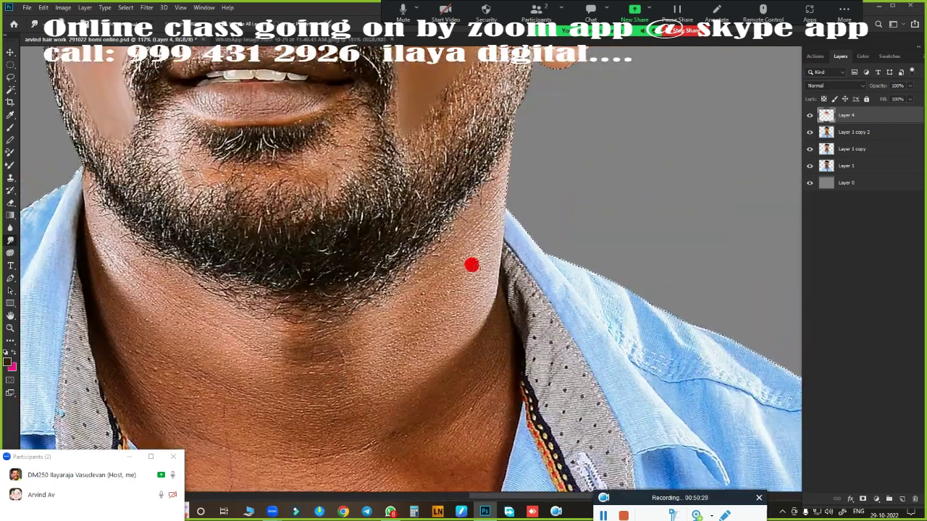
mouse_move(490, 249)
left_mouse_down()
mouse_move(470, 327)
mouse_move(427, 293)
mouse_move(450, 310)
mouse_move(450, 252)
mouse_move(478, 269)
mouse_move(457, 336)
mouse_move(489, 197)
left_mouse_up()
mouse_move(490, 231)
left_mouse_down()
mouse_move(304, 338)
mouse_move(302, 401)
mouse_move(400, 294)
mouse_move(399, 343)
mouse_move(348, 413)
left_mouse_up()
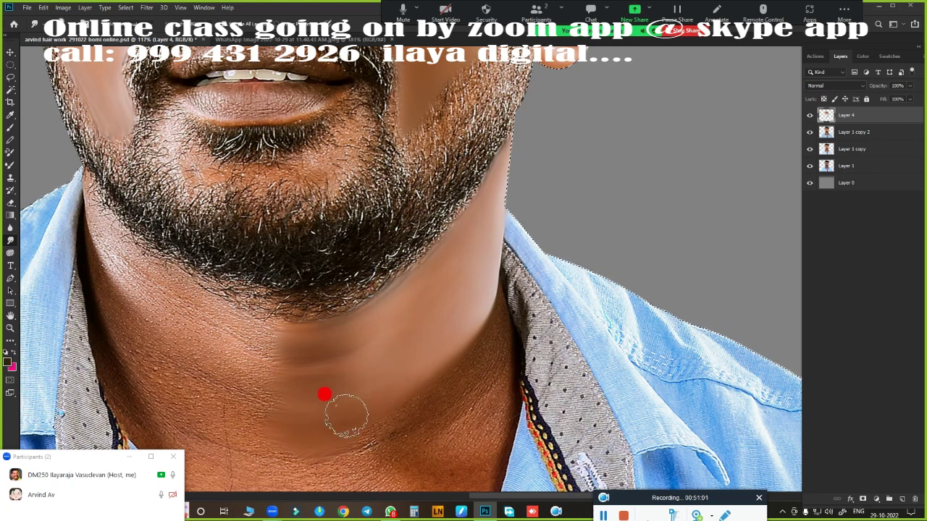
scroll(353, 248, "down", 3)
mouse_move(352, 247)
left_mouse_down()
mouse_move(352, 283)
mouse_move(424, 290)
mouse_move(482, 207)
mouse_move(485, 226)
mouse_move(412, 271)
mouse_move(403, 329)
mouse_move(351, 362)
mouse_move(346, 384)
mouse_move(372, 393)
mouse_move(430, 379)
mouse_move(165, 273)
mouse_move(210, 242)
mouse_move(300, 224)
mouse_move(304, 252)
left_mouse_up()
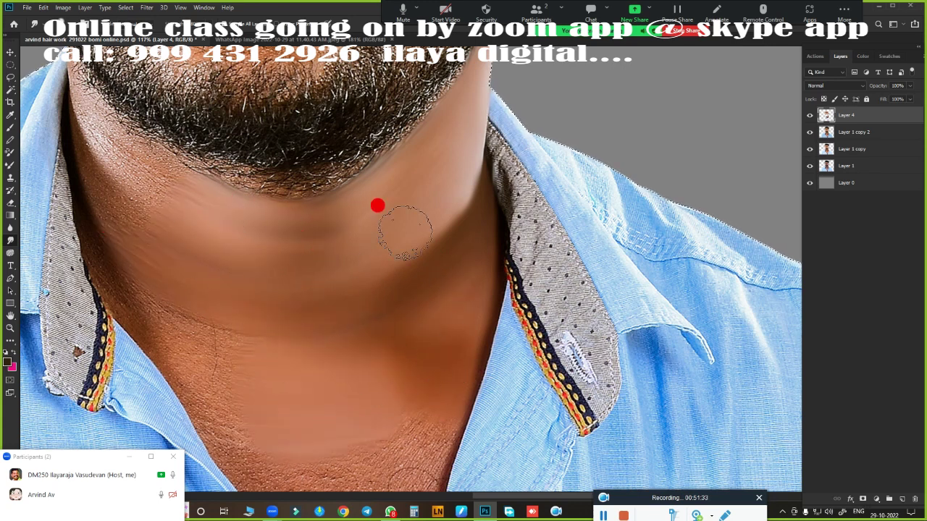
scroll(546, 192, "down", 3)
scroll(547, 191, "left", 3)
mouse_move(547, 192)
left_mouse_down()
mouse_move(527, 311)
mouse_move(249, 161)
mouse_move(207, 94)
mouse_move(240, 118)
mouse_move(331, 289)
mouse_move(288, 166)
mouse_move(355, 212)
mouse_move(432, 311)
mouse_move(373, 341)
mouse_move(538, 335)
mouse_move(517, 344)
mouse_move(455, 205)
left_mouse_up()
Paint out the chest hair in the shirt opening and blend the left neck skin.
scroll(497, 268, "down", 3)
scroll(509, 152, "down", 3)
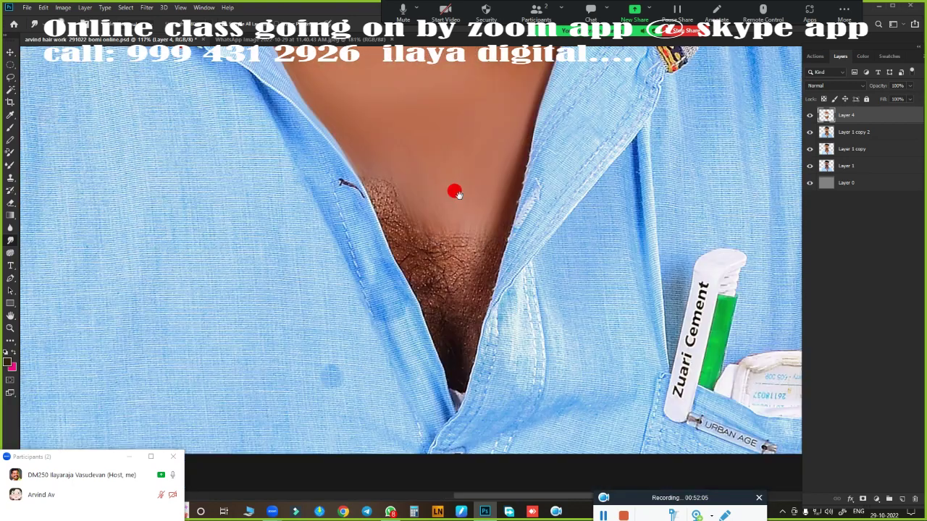
mouse_move(362, 137)
left_mouse_down()
mouse_move(355, 134)
mouse_move(379, 151)
mouse_move(418, 145)
mouse_move(467, 255)
mouse_move(491, 206)
mouse_move(434, 295)
mouse_move(394, 169)
mouse_move(428, 359)
left_mouse_up()
scroll(412, 341, "up", 3)
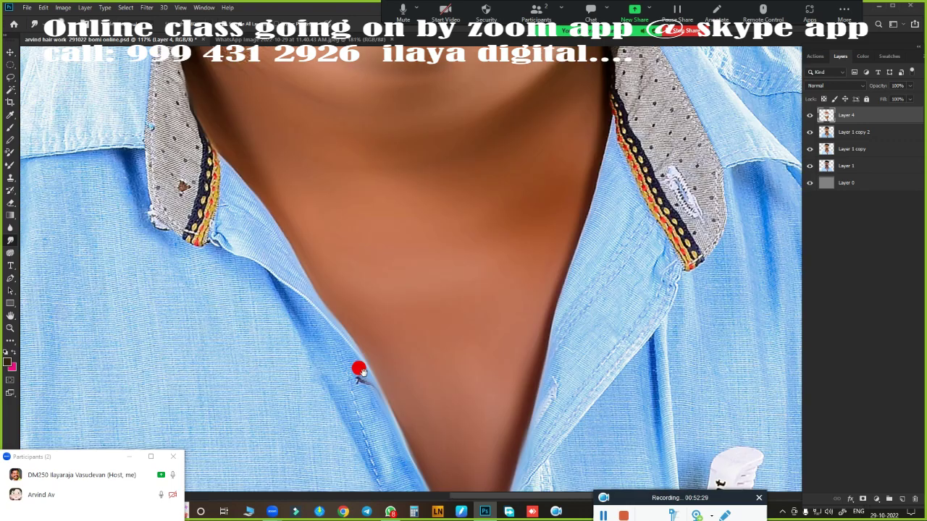
scroll(357, 362, "up", 3)
mouse_move(334, 324)
left_mouse_down()
mouse_move(254, 215)
mouse_move(263, 261)
mouse_move(277, 251)
mouse_move(394, 338)
mouse_move(281, 325)
mouse_move(427, 350)
mouse_move(405, 319)
mouse_move(538, 309)
mouse_move(482, 314)
mouse_move(548, 294)
mouse_move(396, 312)
mouse_move(571, 300)
mouse_move(488, 362)
mouse_move(369, 410)
mouse_move(369, 298)
left_mouse_up()
Zoom in from the whole face onto the mouth.
key("ctrl+0")
scroll(482, 306, "up", 3)
scroll(480, 314, "up", 2)
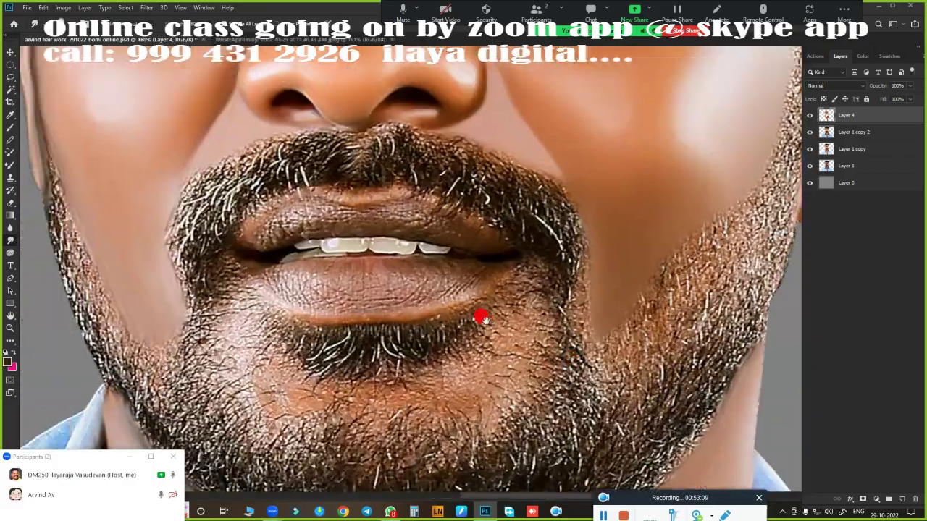
scroll(541, 308, "up", 2)
key("ctrl+0")
scroll(482, 331, "up", 2)
scroll(502, 267, "up", 2)
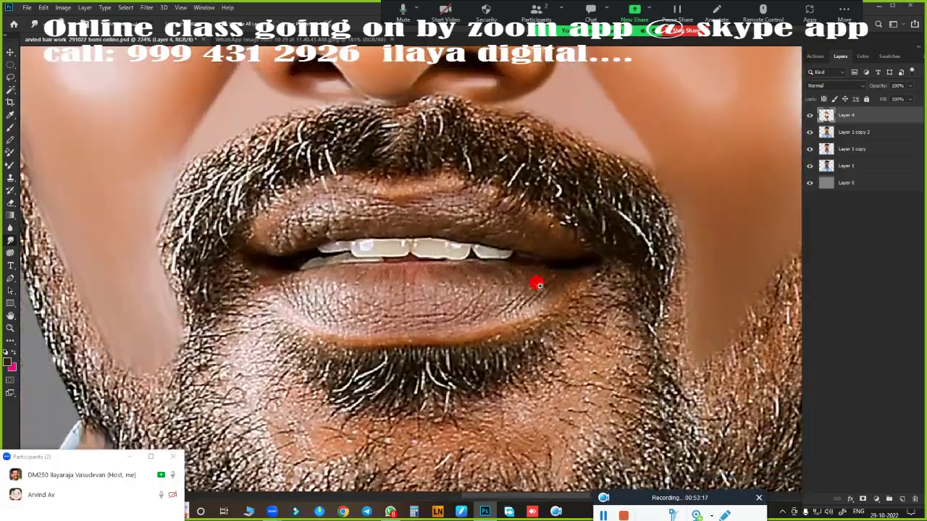
scroll(538, 282, "up", 2)
scroll(434, 275, "up", 1)
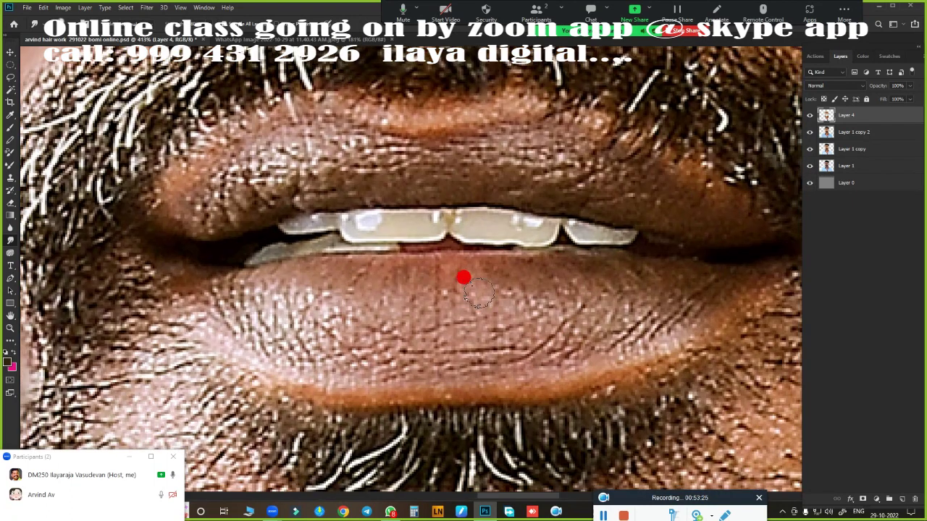
Trace the upper and lower teeth with a Pen path and load it as a selection.
left_click(353, 210)
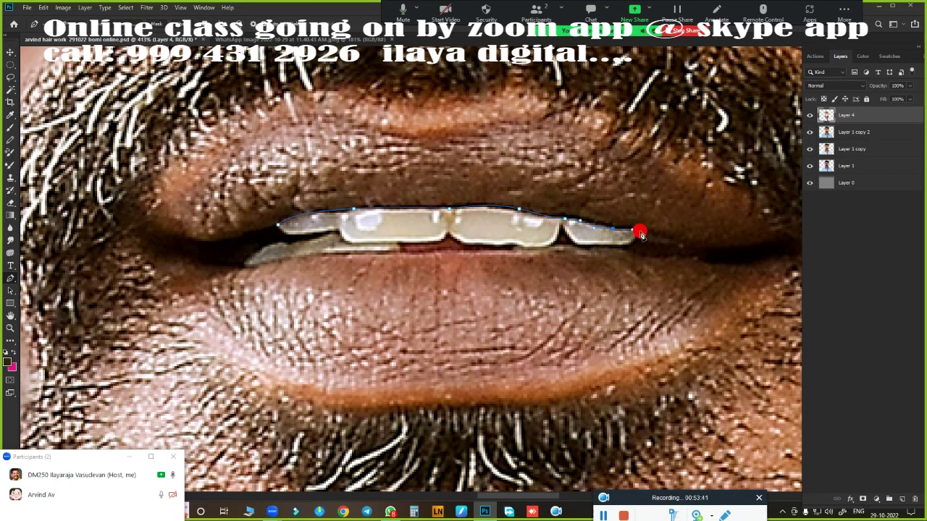
scroll(557, 257, "up", 2)
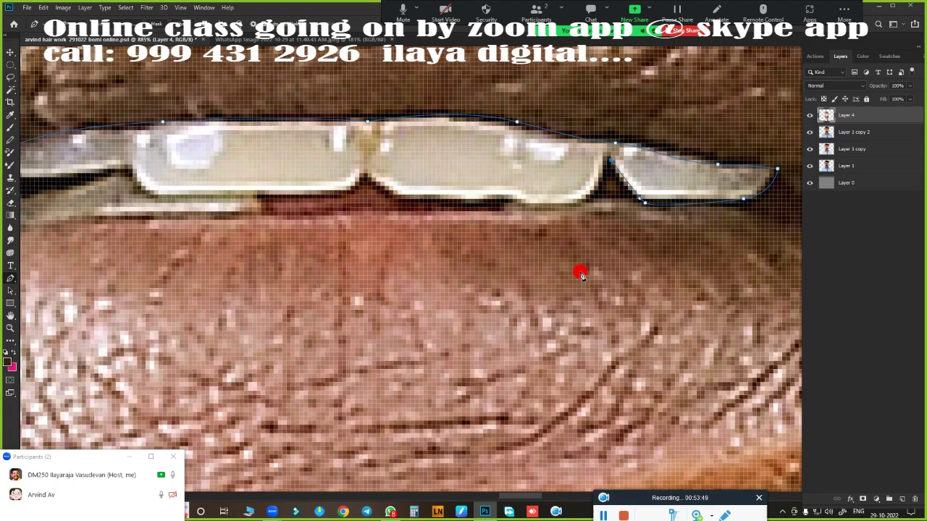
scroll(586, 257, "down", 1)
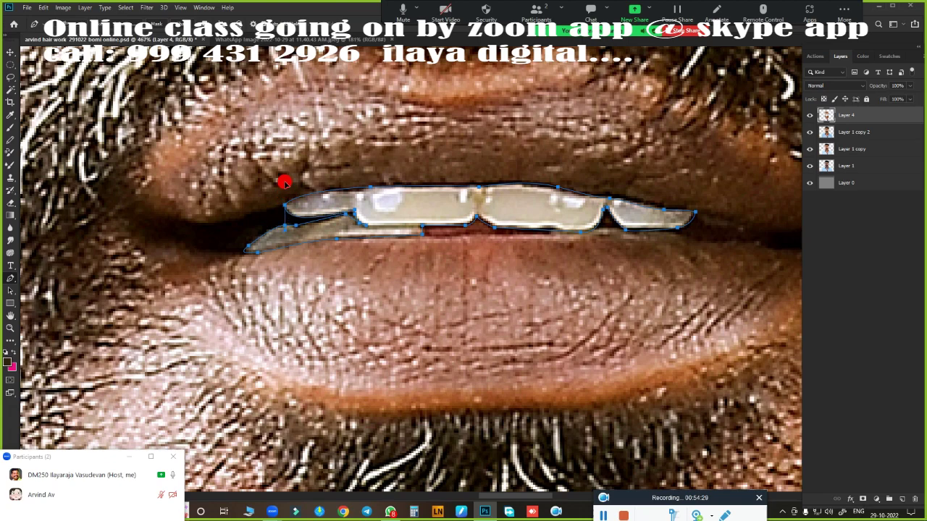
key("ctrl+Return")
scroll(494, 280, "down", 1)
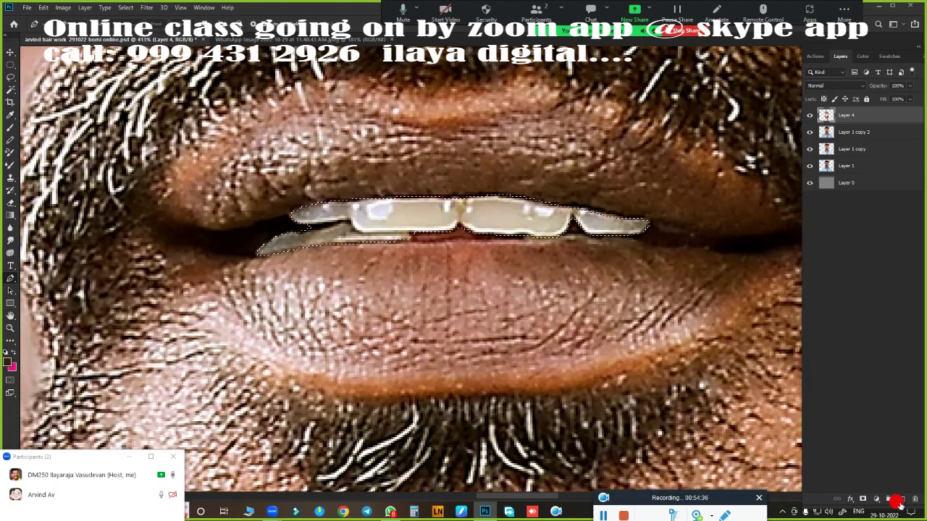
Add new Layer 5 above Layer 4 and paint white over the teeth selection.
left_click(896, 501)
scroll(517, 294, "up", 1)
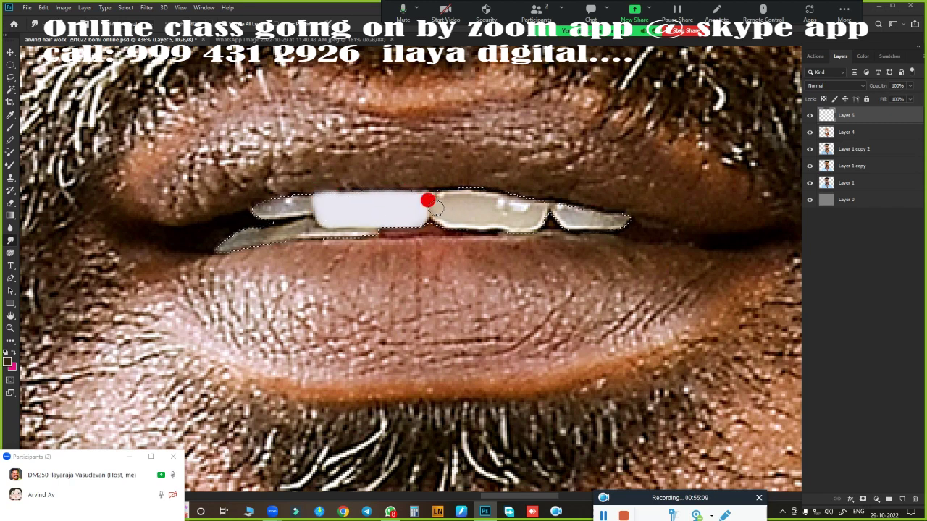
left_click_drag(538, 204, 516, 210)
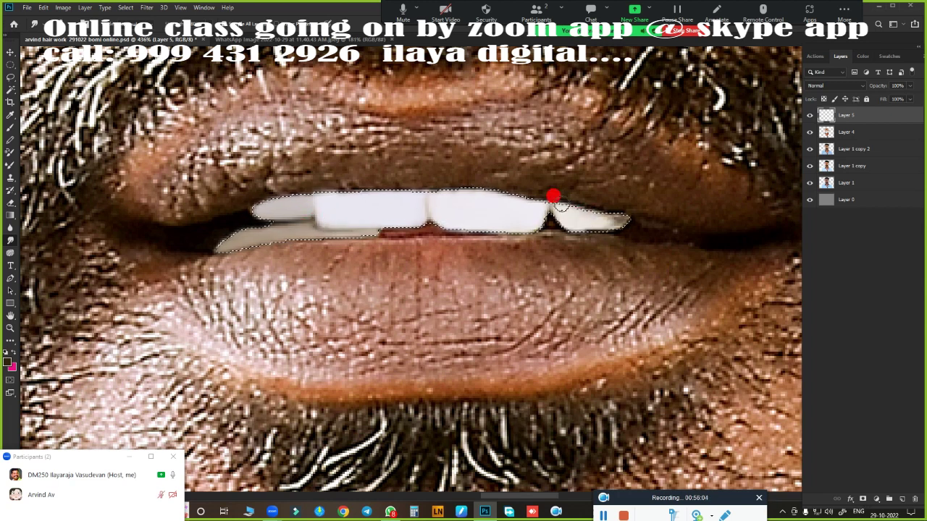
Feather the teeth selection and zoom out to check the whitened teeth.
key("shift+F6")
key("Return")
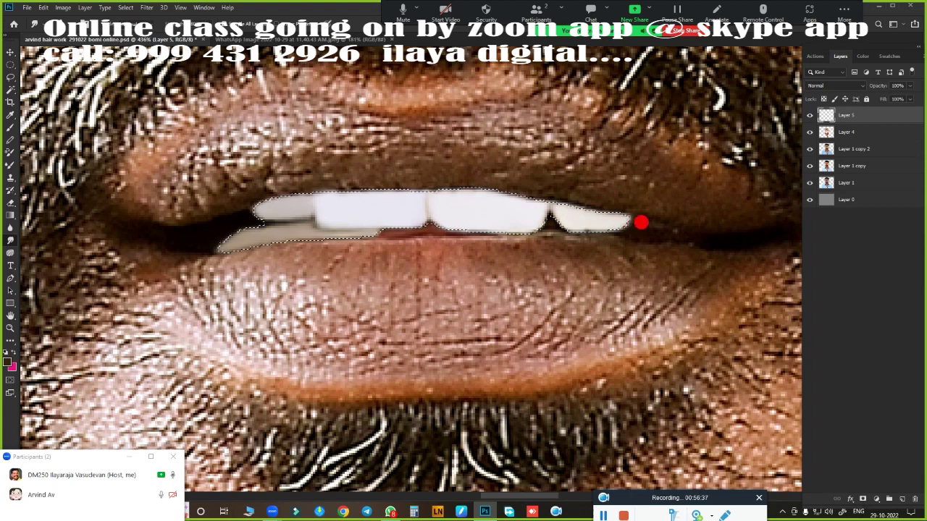
scroll(399, 289, "down", 3)
scroll(436, 297, "up", 2)
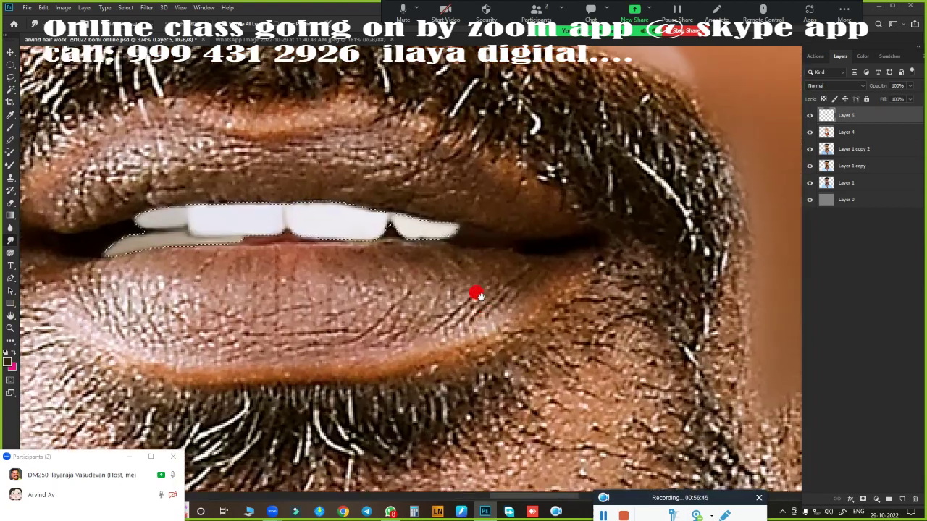
scroll(476, 294, "up", 1)
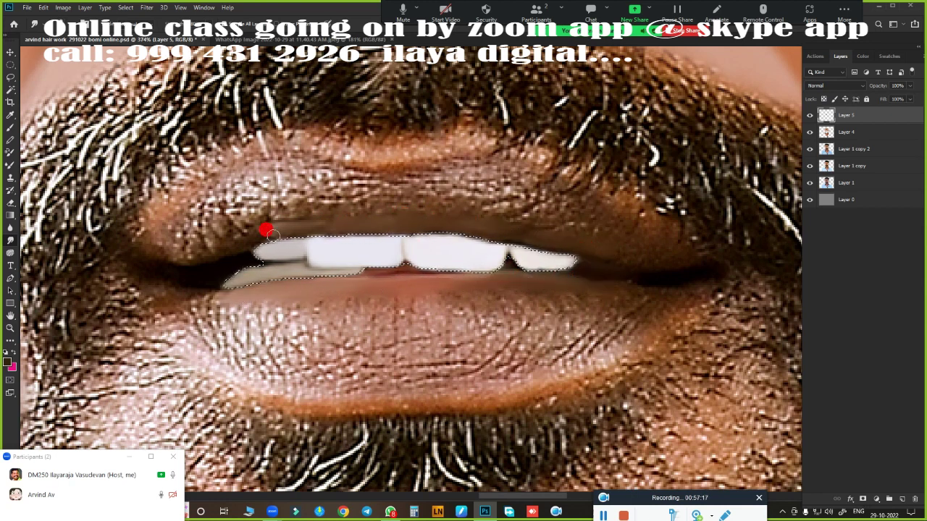
key("ctrl+0")
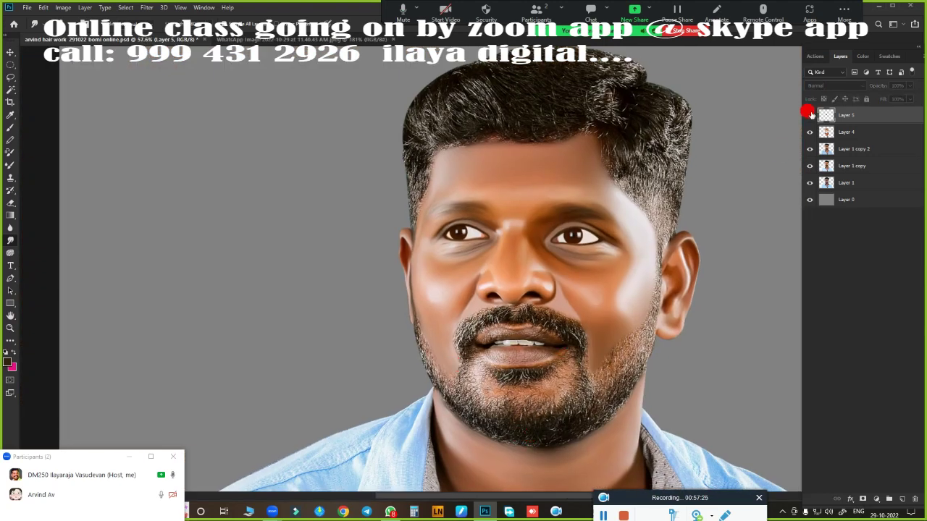
scroll(535, 348, "up", 5)
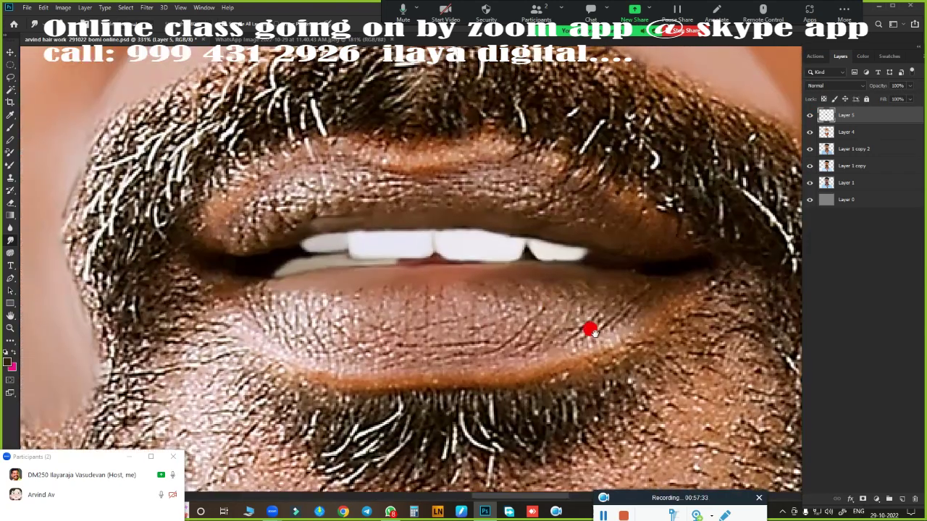
Smudge the upper-lip edge from left to right corner and its grainy centre.
mouse_move(448, 168)
left_mouse_down()
mouse_move(356, 156)
mouse_move(381, 172)
left_mouse_up()
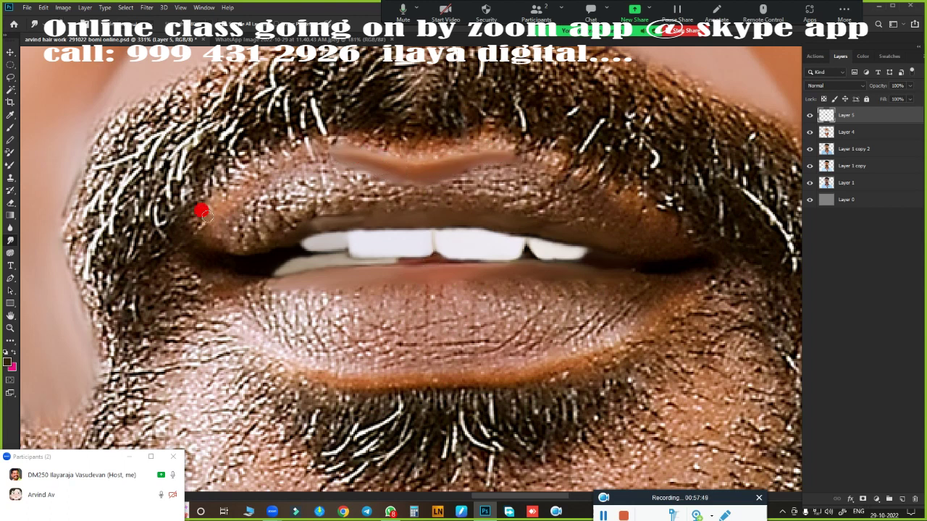
mouse_move(211, 217)
left_mouse_down()
mouse_move(254, 171)
mouse_move(304, 155)
mouse_move(359, 158)
left_mouse_up()
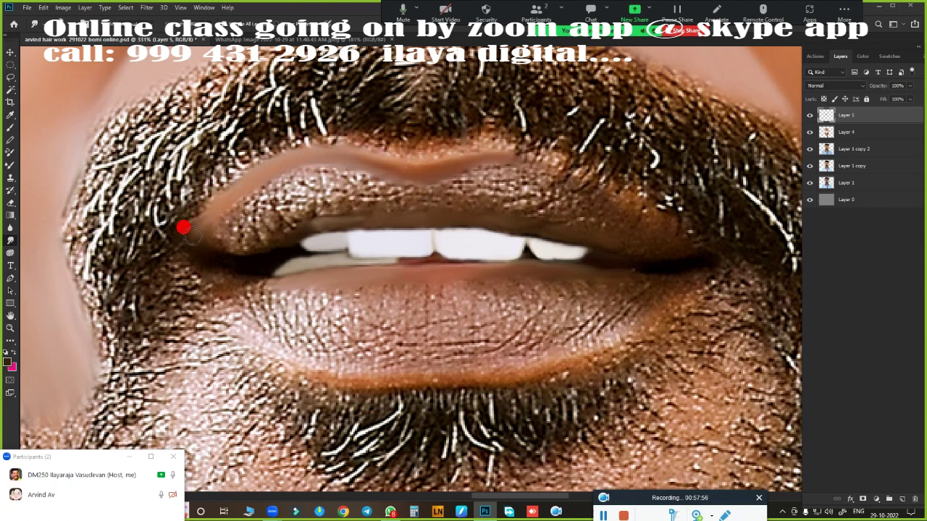
left_click_drag(512, 152, 583, 185)
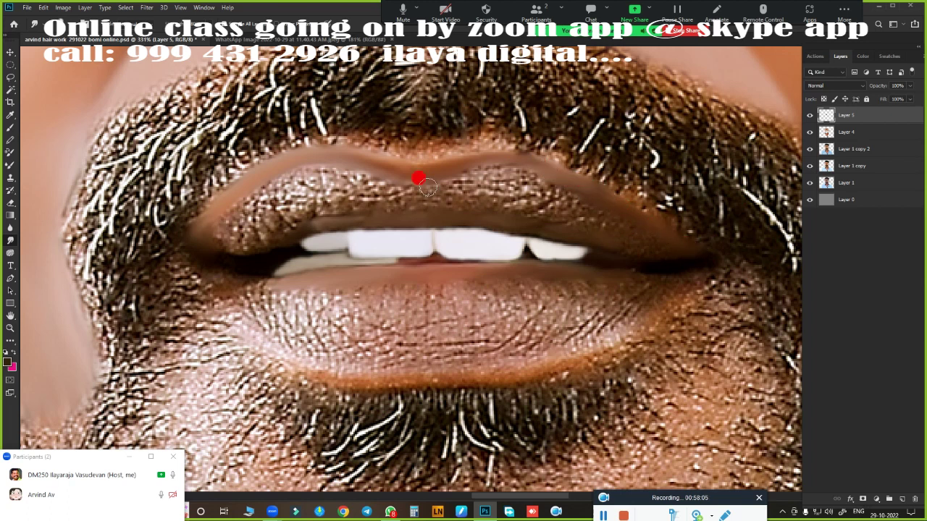
mouse_move(427, 187)
left_mouse_down()
mouse_move(445, 202)
mouse_move(547, 190)
mouse_move(600, 211)
left_mouse_up()
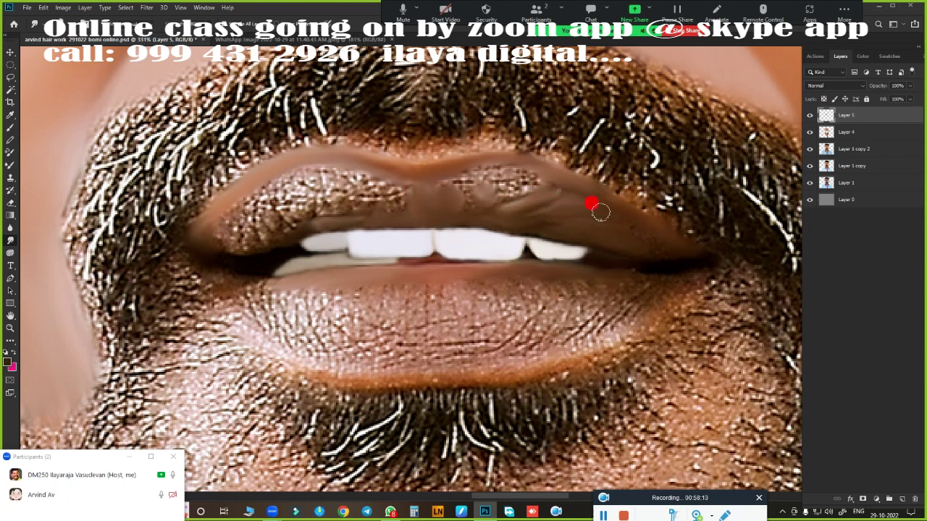
mouse_move(557, 190)
left_mouse_down()
mouse_move(497, 180)
mouse_move(461, 188)
mouse_move(445, 207)
mouse_move(465, 185)
left_mouse_up()
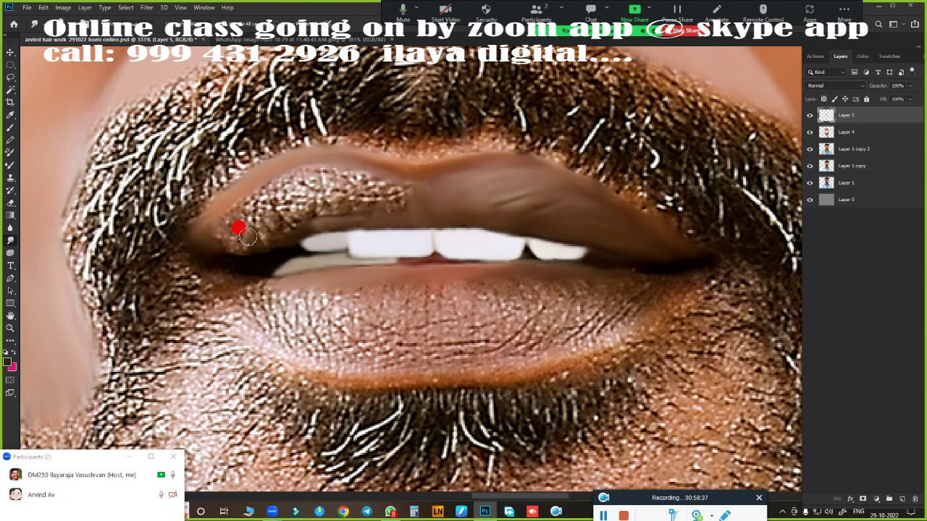
Smooth the upper lip's left corner and remaining texture across to the right side.
mouse_move(238, 227)
left_mouse_down()
mouse_move(253, 232)
mouse_move(239, 248)
mouse_move(270, 183)
mouse_move(364, 166)
mouse_move(246, 204)
mouse_move(328, 194)
mouse_move(359, 217)
mouse_move(331, 218)
left_mouse_up()
mouse_move(419, 181)
left_mouse_down()
mouse_move(449, 193)
mouse_move(389, 196)
mouse_move(316, 240)
mouse_move(343, 190)
left_mouse_up()
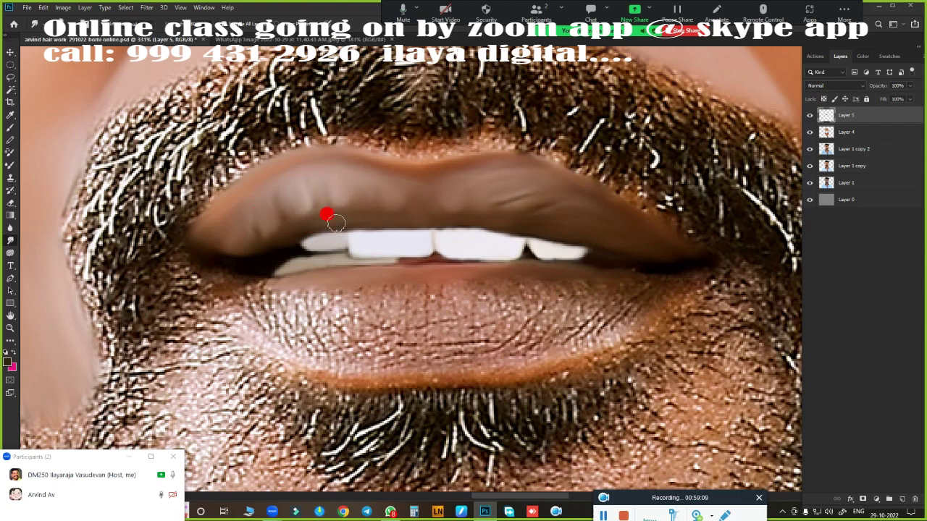
left_click_drag(335, 223, 500, 187)
scroll(563, 389, "down", 5)
scroll(516, 296, "up", 5)
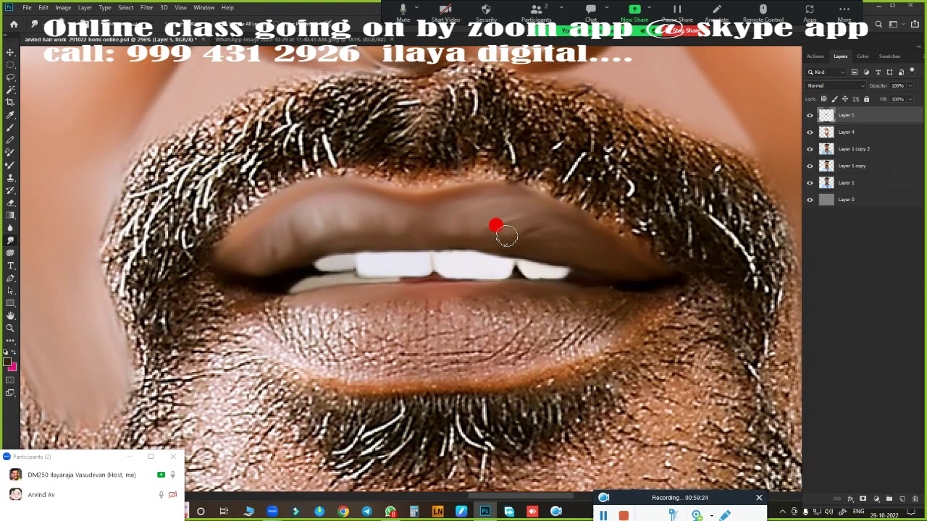
scroll(506, 235, "down", 5)
scroll(568, 348, "up", 3)
Smudge the blotchy lower lip smooth across its whole width.
scroll(527, 268, "up", 3)
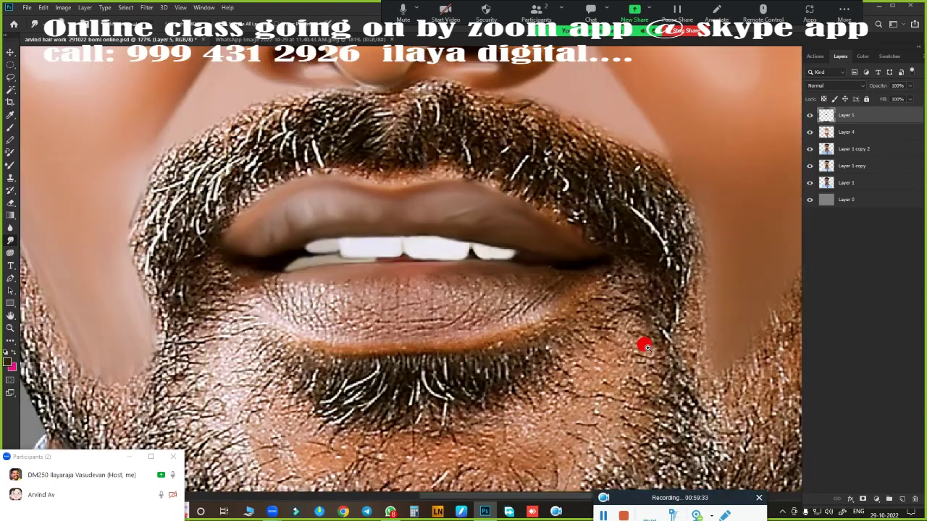
scroll(523, 300, "up", 1)
mouse_move(606, 217)
left_mouse_down()
mouse_move(502, 260)
mouse_move(409, 279)
left_mouse_up()
mouse_move(185, 190)
left_mouse_down()
mouse_move(225, 230)
mouse_move(295, 260)
mouse_move(563, 239)
left_mouse_up()
mouse_move(305, 225)
left_mouse_down()
mouse_move(267, 220)
mouse_move(376, 215)
mouse_move(424, 188)
mouse_move(471, 199)
mouse_move(513, 184)
mouse_move(585, 187)
left_mouse_up()
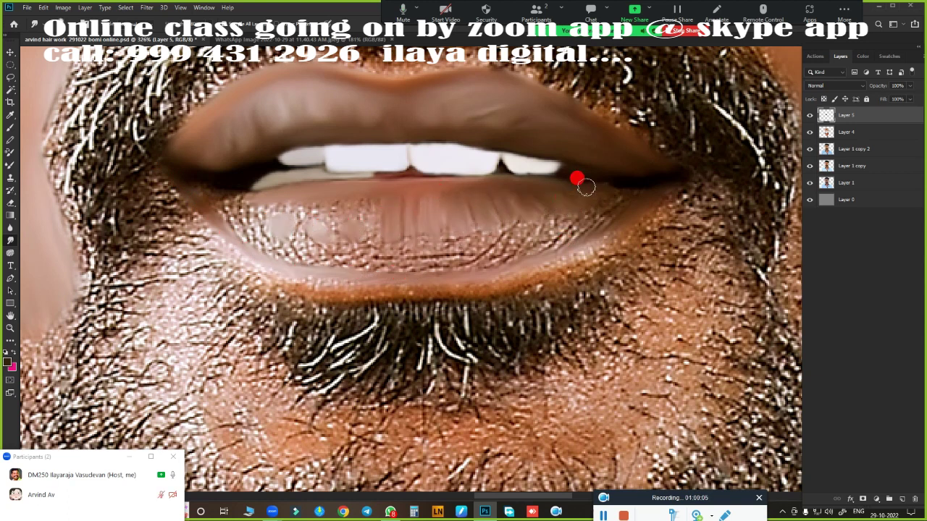
mouse_move(367, 205)
left_mouse_down()
mouse_move(321, 205)
mouse_move(254, 223)
mouse_move(221, 212)
mouse_move(233, 222)
left_mouse_up()
mouse_move(285, 252)
left_mouse_down()
mouse_move(318, 229)
mouse_move(380, 231)
mouse_move(434, 269)
mouse_move(502, 229)
mouse_move(560, 217)
mouse_move(588, 183)
left_mouse_up()
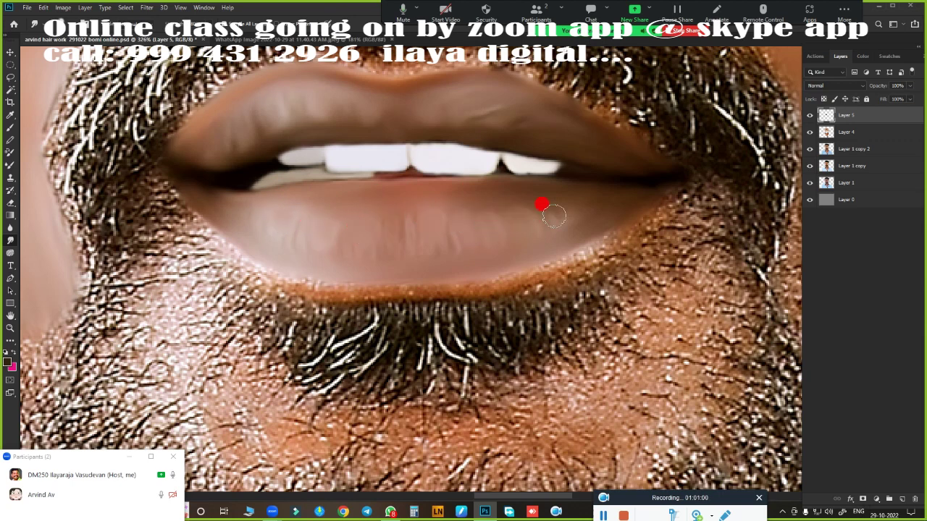
Repaint the lower lip's bottom edge as a clean contour, including both corners.
scroll(401, 236, "down", 3)
scroll(596, 329, "up", 2)
scroll(656, 354, "up", 2)
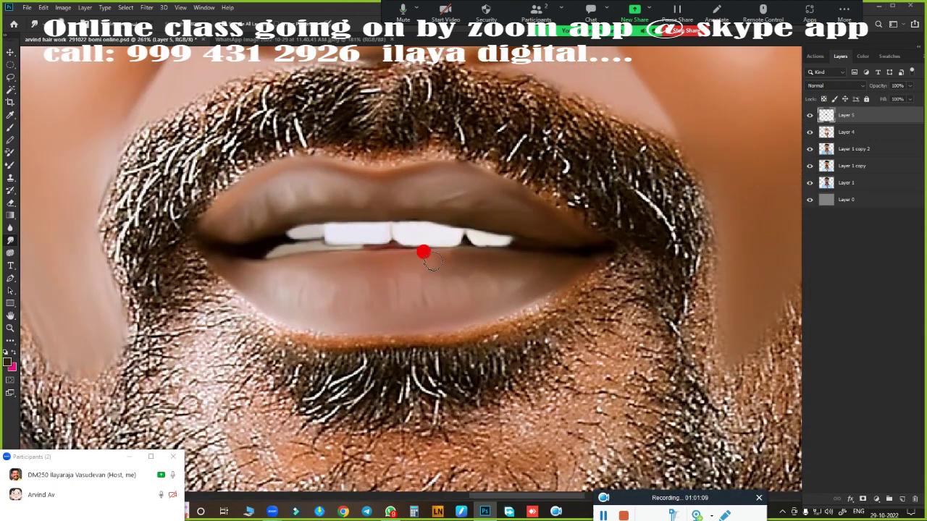
scroll(437, 261, "up", 1)
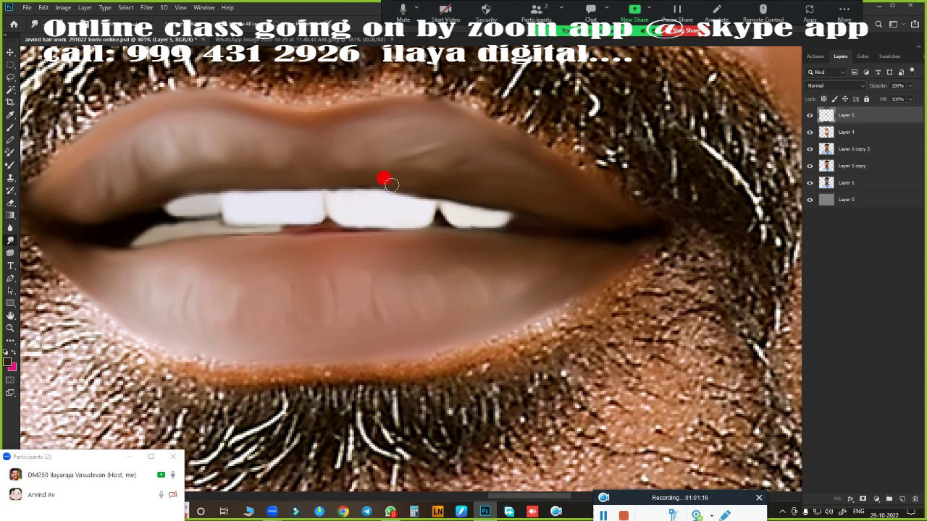
scroll(531, 341, "down", 2)
scroll(322, 264, "down", 1)
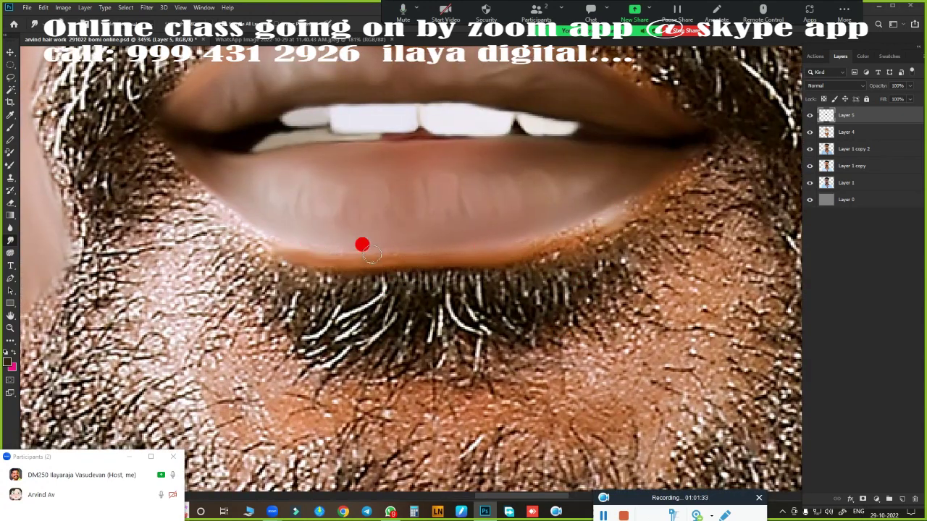
mouse_move(362, 246)
left_mouse_down()
mouse_move(544, 234)
mouse_move(687, 170)
left_mouse_up()
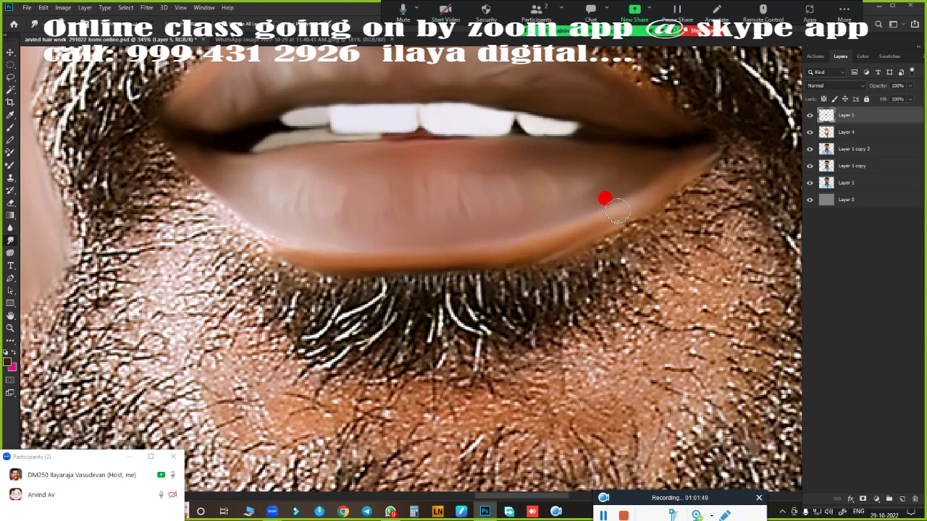
mouse_move(617, 210)
left_mouse_down()
mouse_move(606, 217)
mouse_move(691, 161)
left_mouse_up()
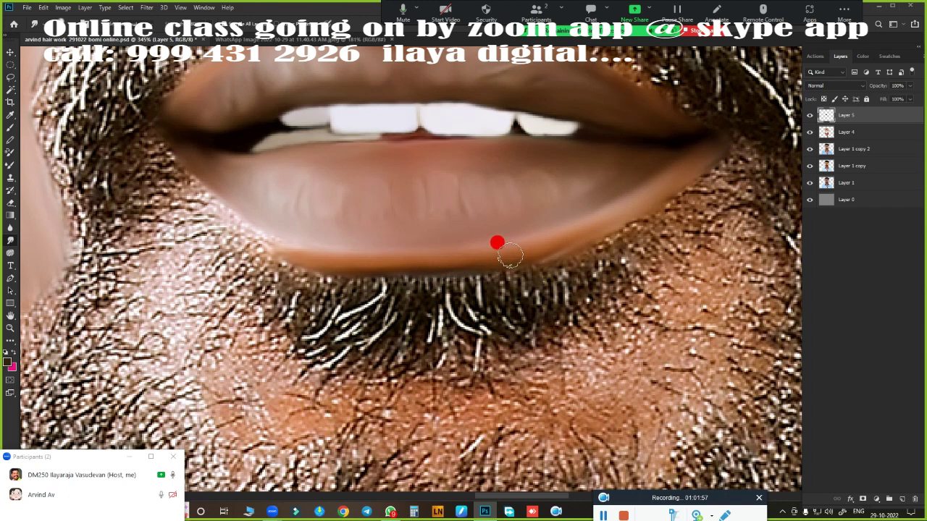
mouse_move(187, 187)
left_mouse_down()
mouse_move(185, 198)
mouse_move(269, 251)
mouse_move(207, 209)
mouse_move(337, 261)
mouse_move(691, 164)
mouse_move(441, 266)
mouse_move(515, 250)
left_mouse_up()
Smooth the beard under the lower lip into skin with a broad stroke.
scroll(585, 229, "down", 3)
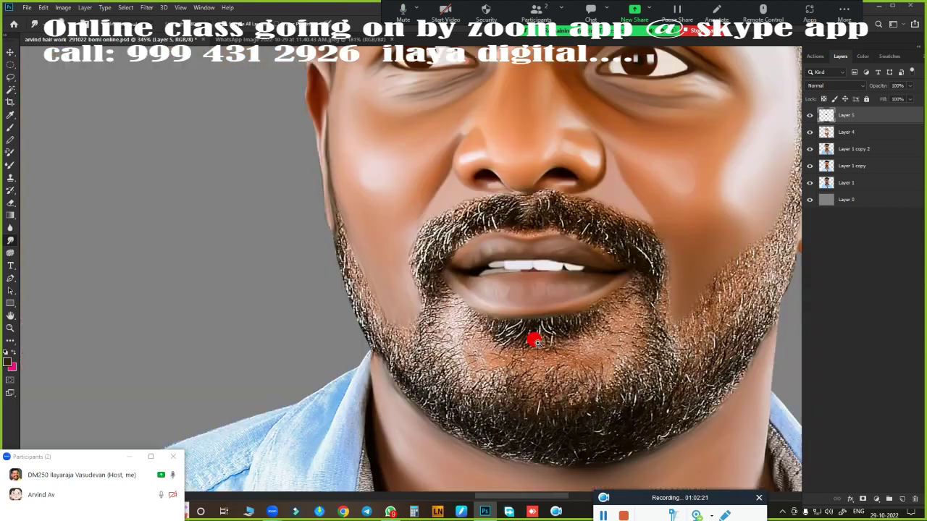
scroll(532, 338, "up", 2)
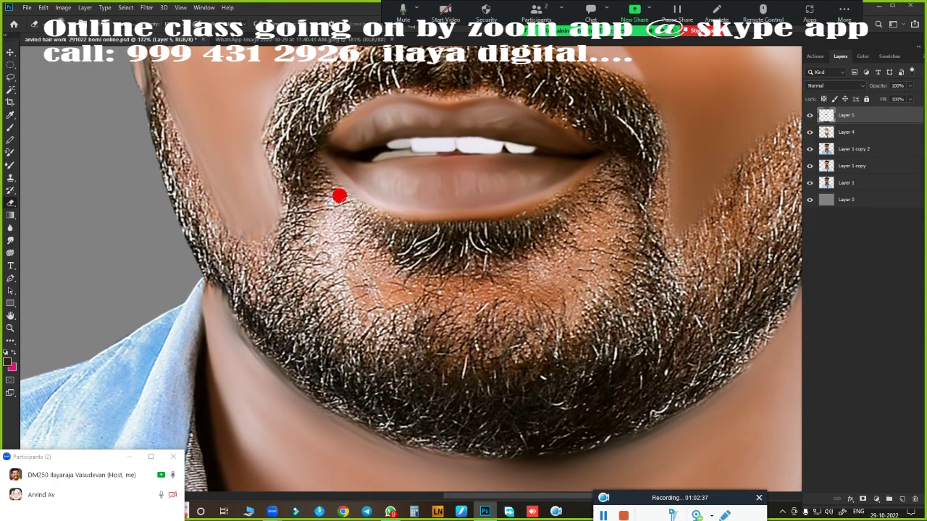
scroll(348, 295, "down", 3)
scroll(563, 310, "up", 3)
scroll(325, 290, "up", 2)
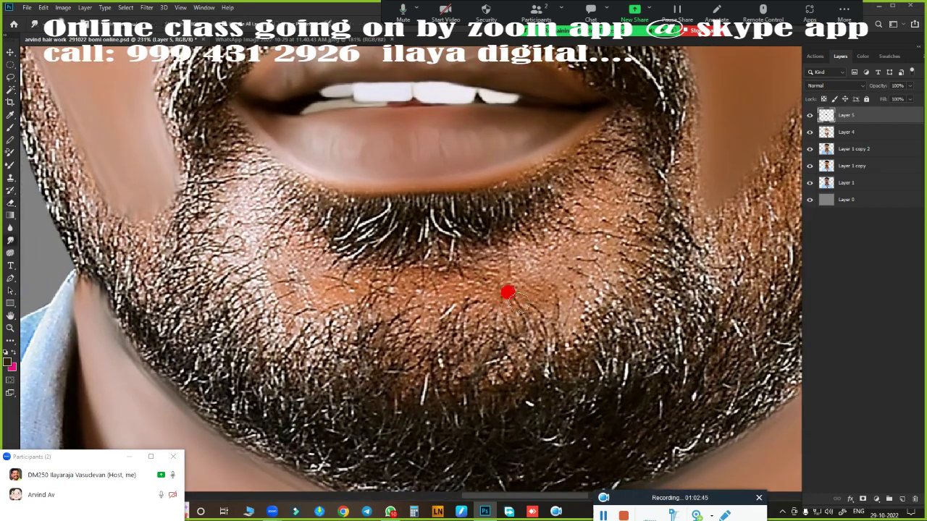
mouse_move(508, 293)
left_mouse_down()
mouse_move(401, 275)
mouse_move(341, 285)
mouse_move(441, 292)
mouse_move(251, 219)
mouse_move(207, 219)
mouse_move(215, 201)
mouse_move(356, 294)
mouse_move(442, 316)
mouse_move(515, 304)
mouse_move(530, 225)
mouse_move(402, 293)
left_mouse_up()
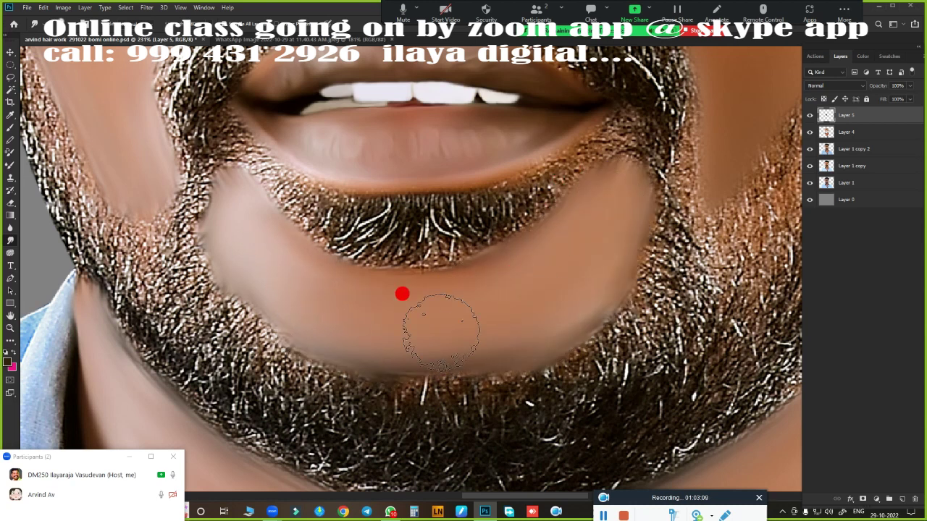
Erase on Layer 5 to bring beard hair back around the smooth chin patch.
scroll(402, 293, "down", 3)
left_click_drag(497, 325, 492, 265)
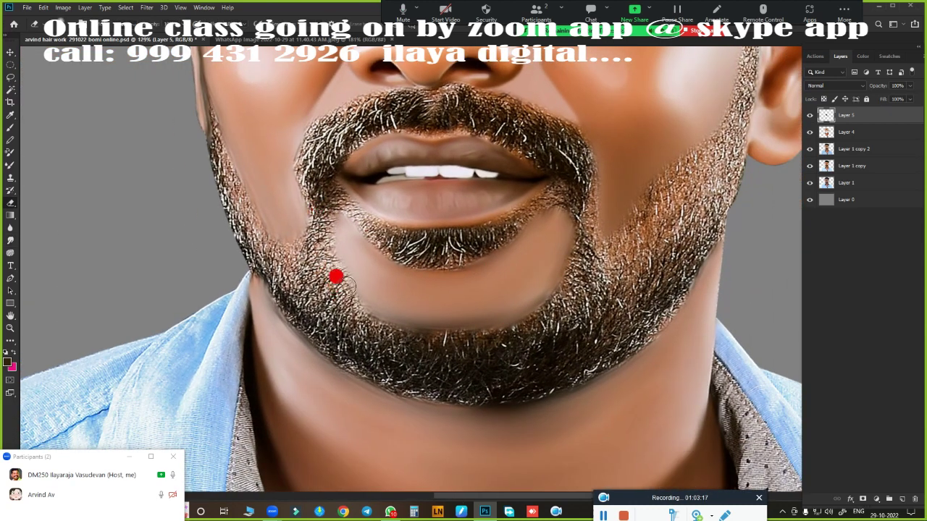
mouse_move(336, 276)
left_mouse_down()
mouse_move(517, 294)
mouse_move(537, 195)
left_mouse_up()
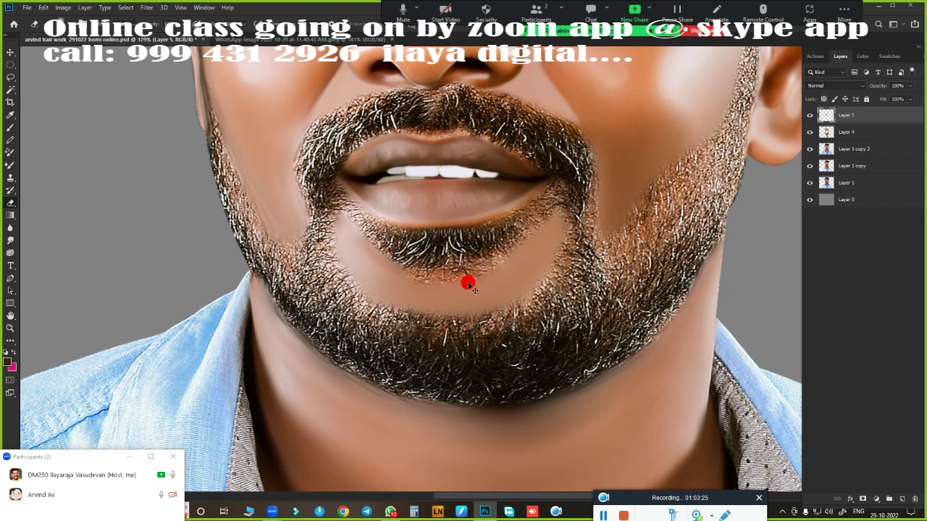
mouse_move(469, 287)
left_mouse_down()
mouse_move(330, 273)
mouse_move(538, 275)
mouse_move(488, 249)
left_mouse_up()
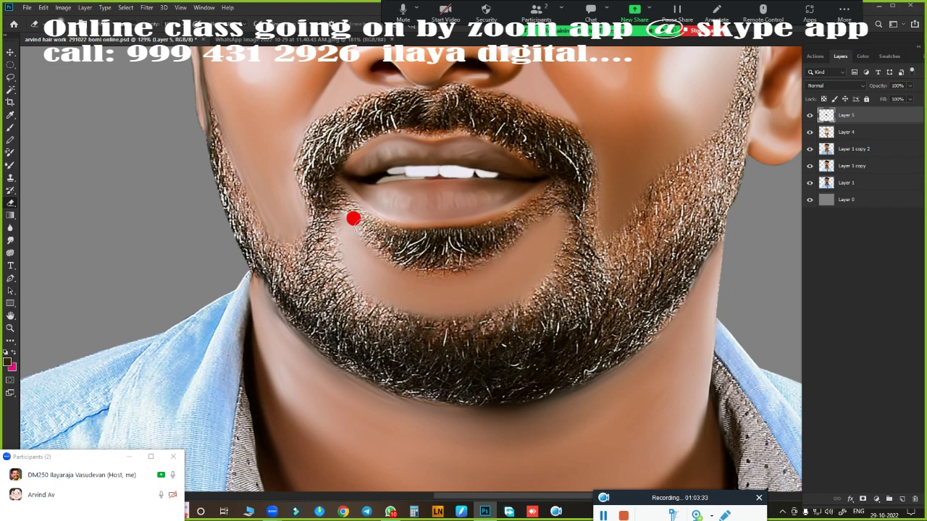
scroll(589, 404, "down", 2)
scroll(597, 331, "up", 2)
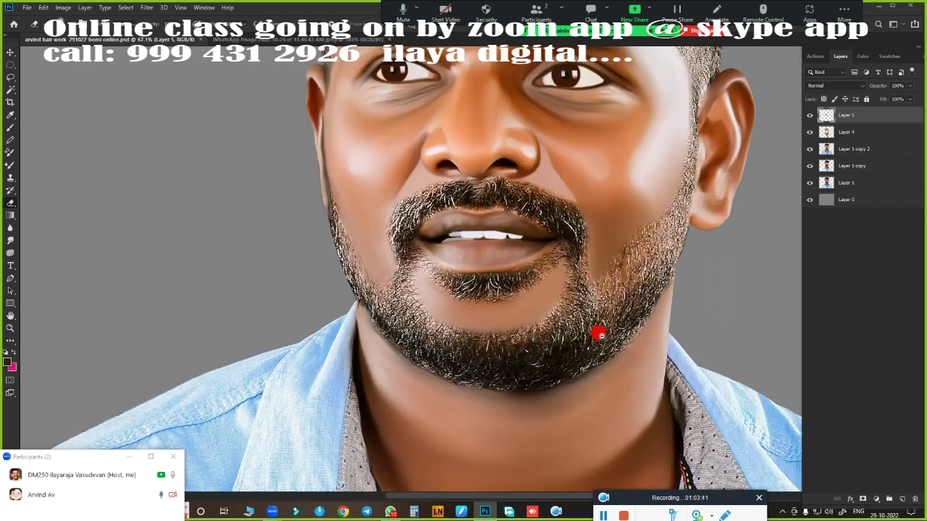
Merge the painting layer down and restore beard texture along the left jawline.
key("ctrl+e")
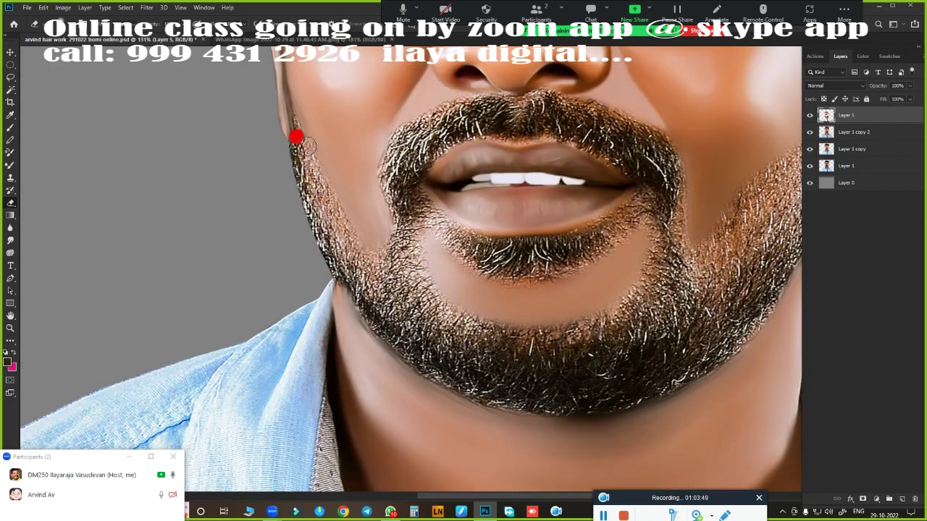
left_click_drag(307, 145, 387, 230)
scroll(377, 249, "down", 2)
scroll(453, 288, "up", 1)
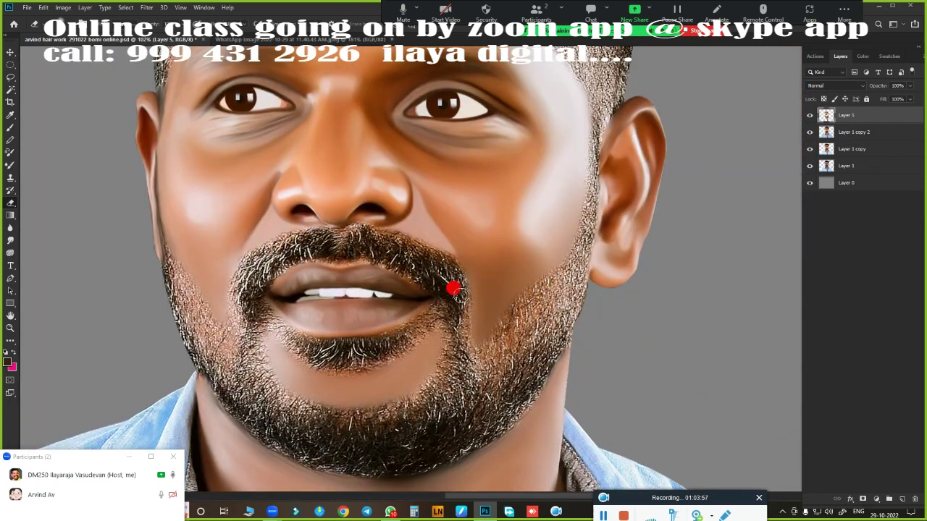
scroll(210, 327, "up", 2)
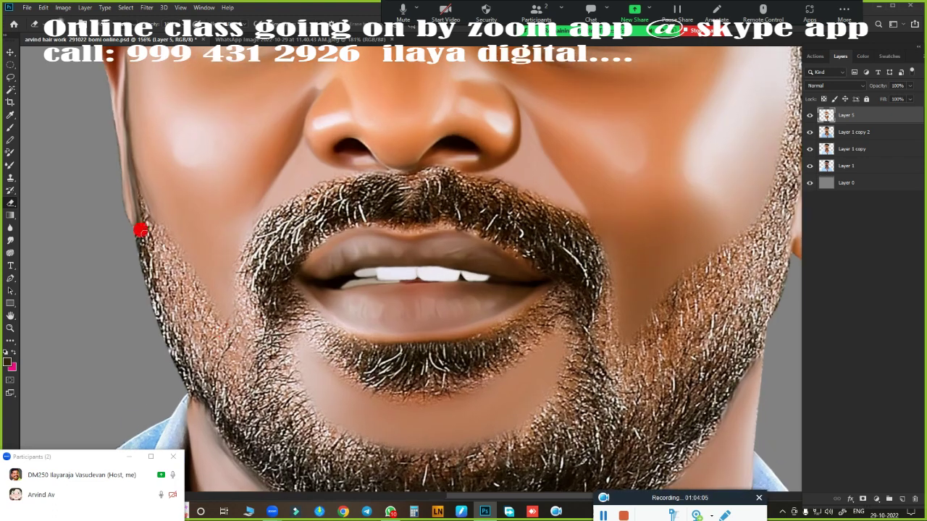
scroll(266, 375, "down", 3)
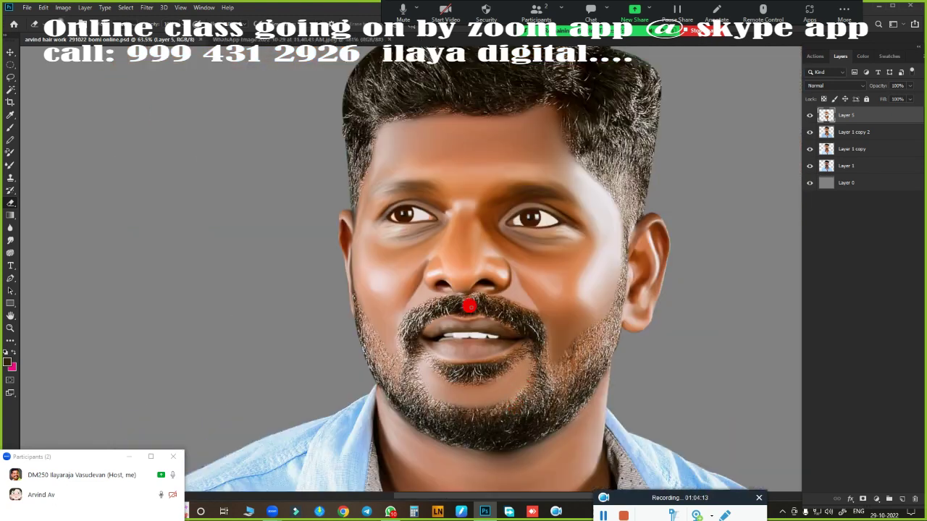
scroll(436, 302, "up", 1)
scroll(430, 285, "down", 1)
scroll(431, 285, "up", 1)
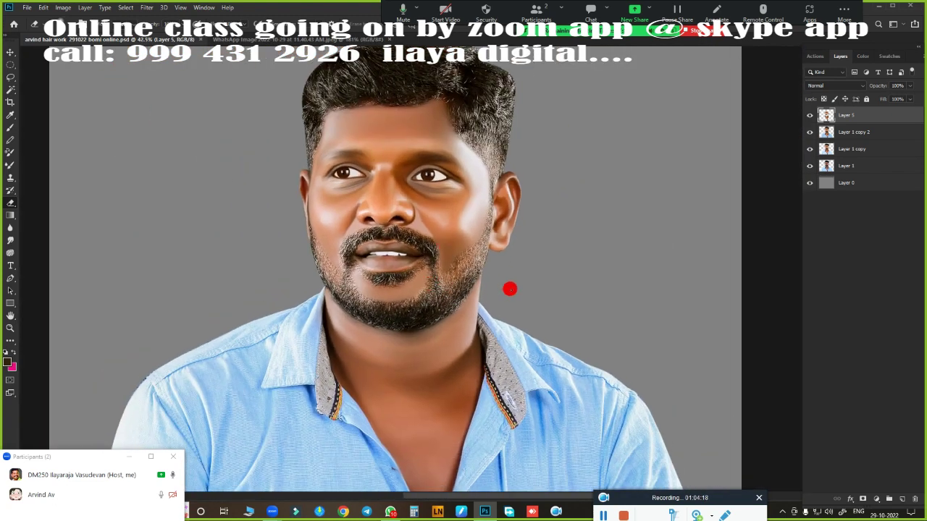
Add an empty Layer 6, keeping Layer 5 as the active layer.
left_click(901, 499)
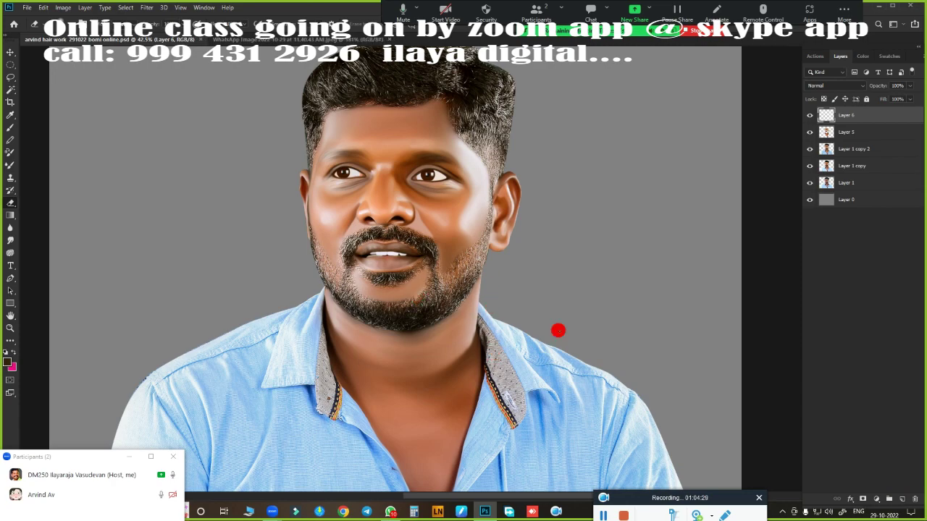
scroll(542, 323, "up", 2)
scroll(544, 291, "up", 5)
scroll(587, 291, "up", 2)
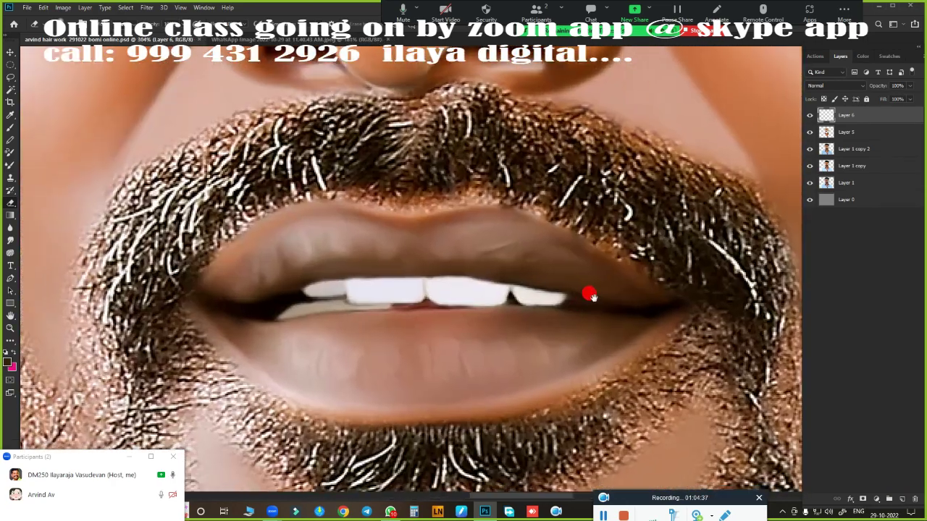
left_click(447, 293, "ctrl")
Erase stray hair strands from the upper lip's outline on Layer 5.
key("e")
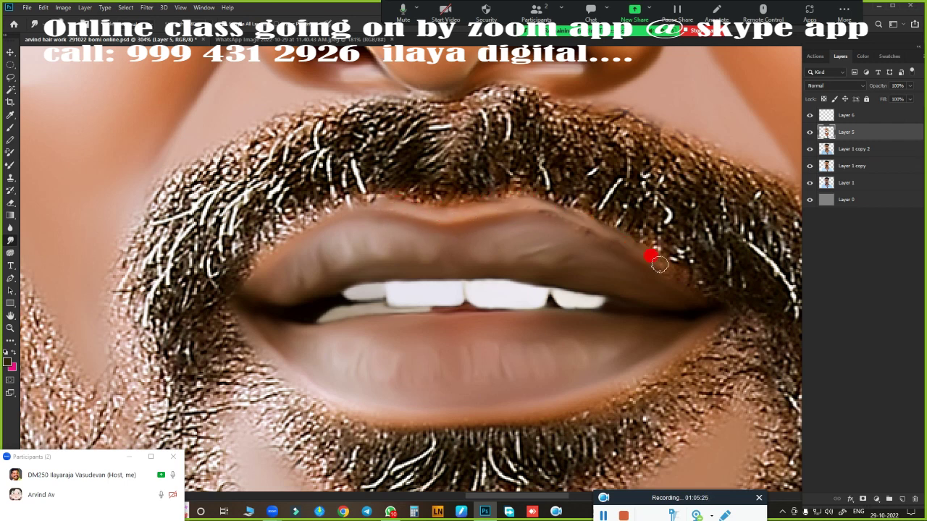
left_click_drag(542, 200, 666, 269)
left_click_drag(340, 197, 219, 294)
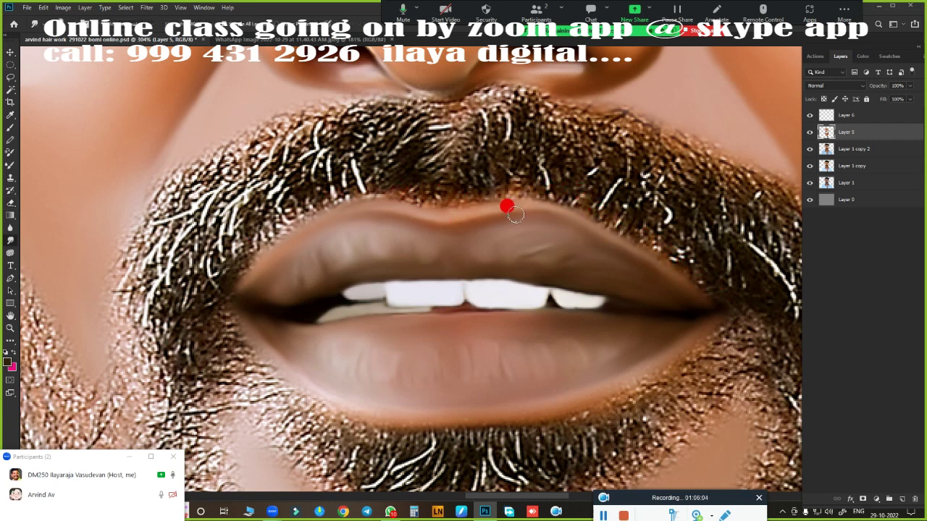
scroll(363, 235, "down", 10)
scroll(584, 325, "up", 10)
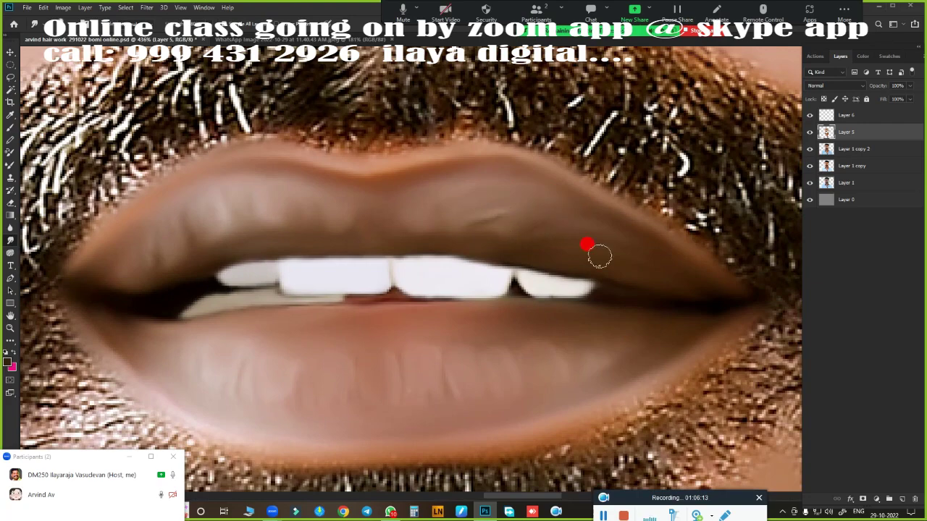
scroll(482, 275, "down", 10)
scroll(464, 398, "up", 10)
Paint grey hair strokes onto the mustache and its edge on Layer 6.
key("alt+bracketright")
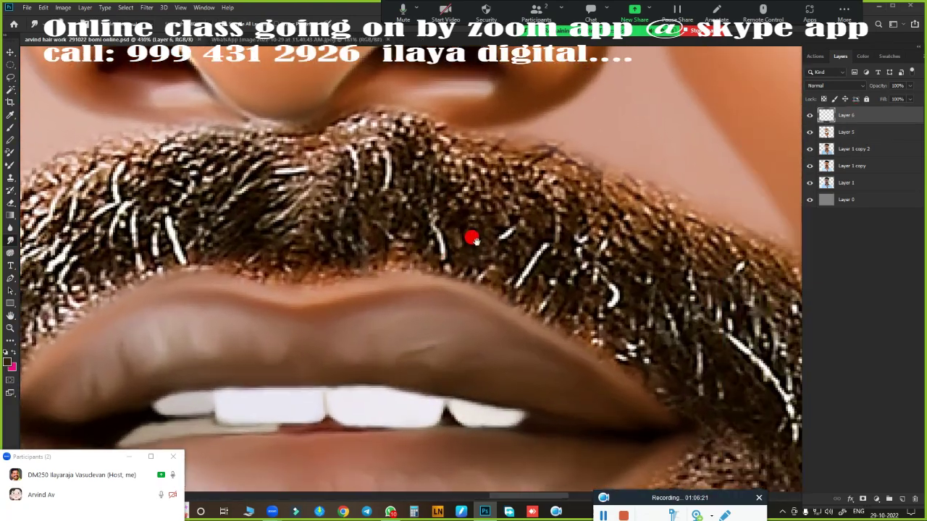
scroll(471, 238, "down", 2)
scroll(455, 259, "up", 2)
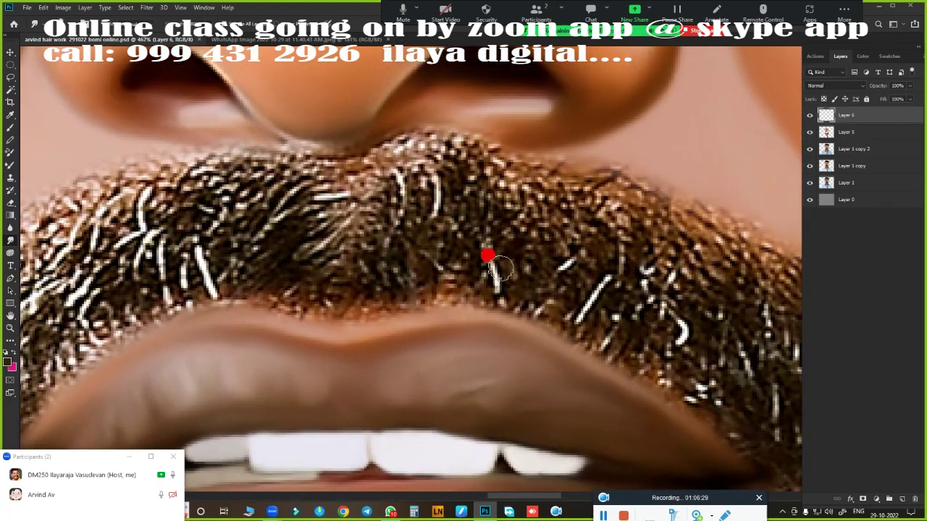
mouse_move(292, 139)
left_mouse_down()
mouse_move(338, 131)
mouse_move(360, 165)
mouse_move(661, 240)
mouse_move(645, 356)
left_mouse_up()
scroll(645, 355, "up", 2)
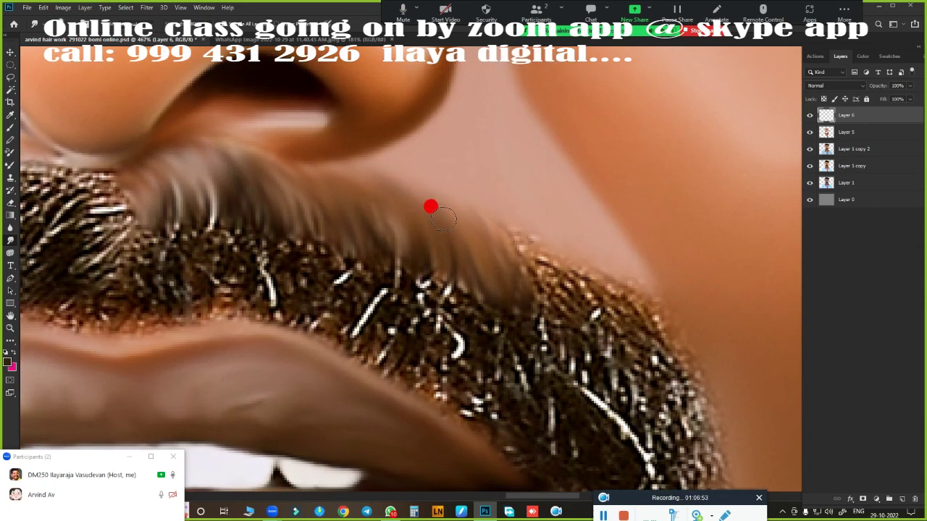
mouse_move(469, 206)
left_mouse_down()
mouse_move(572, 300)
mouse_move(628, 271)
left_mouse_up()
scroll(620, 445, "down", 5)
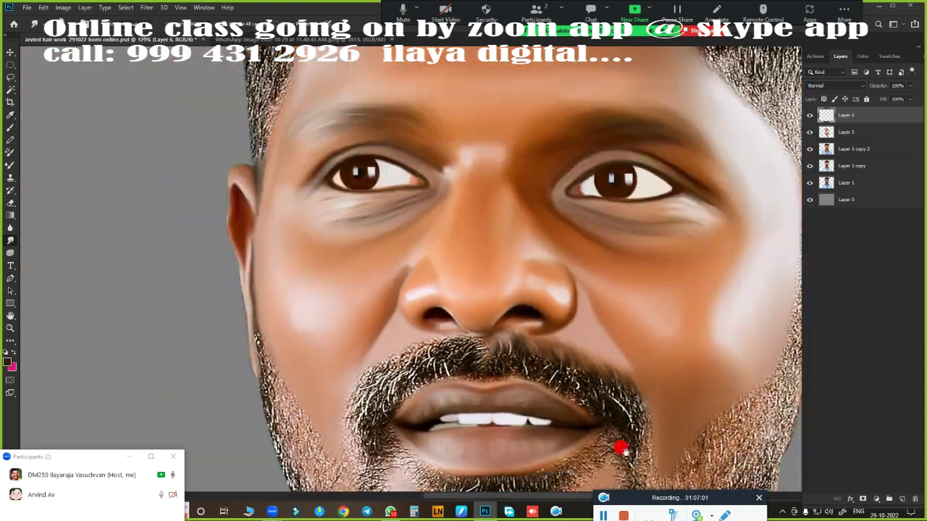
scroll(606, 329, "up", 2)
scroll(328, 132, "up", 1)
Smudge mustache hairs into smooth brown strands, pulling the tip down into the beard.
mouse_move(326, 128)
left_mouse_down()
mouse_move(350, 176)
mouse_move(374, 131)
mouse_move(423, 187)
mouse_move(532, 166)
mouse_move(596, 196)
mouse_move(684, 304)
mouse_move(678, 232)
mouse_move(581, 238)
mouse_move(603, 306)
mouse_move(572, 266)
mouse_move(572, 294)
mouse_move(625, 364)
mouse_move(668, 352)
left_mouse_up()
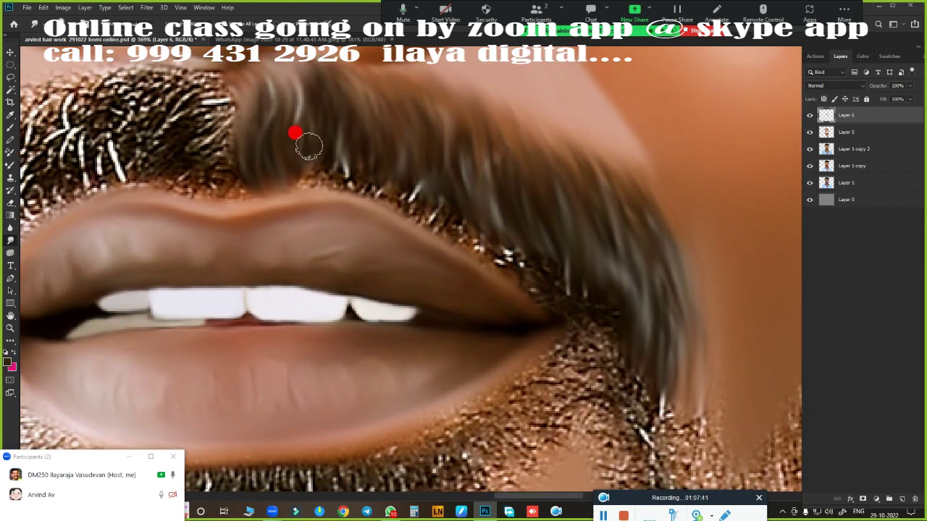
mouse_move(298, 151)
left_mouse_down()
mouse_move(347, 136)
mouse_move(394, 225)
mouse_move(344, 204)
mouse_move(442, 208)
mouse_move(499, 255)
mouse_move(527, 258)
left_mouse_up()
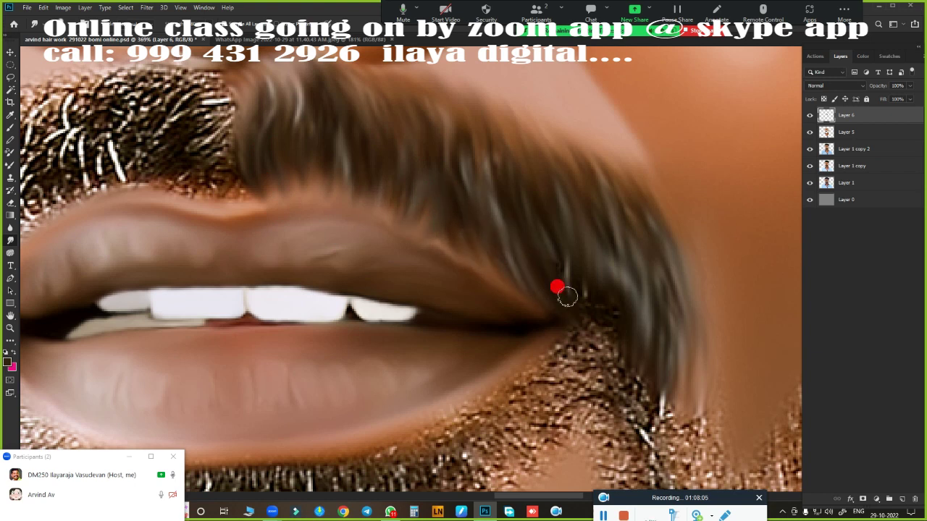
left_click_drag(604, 279, 684, 463)
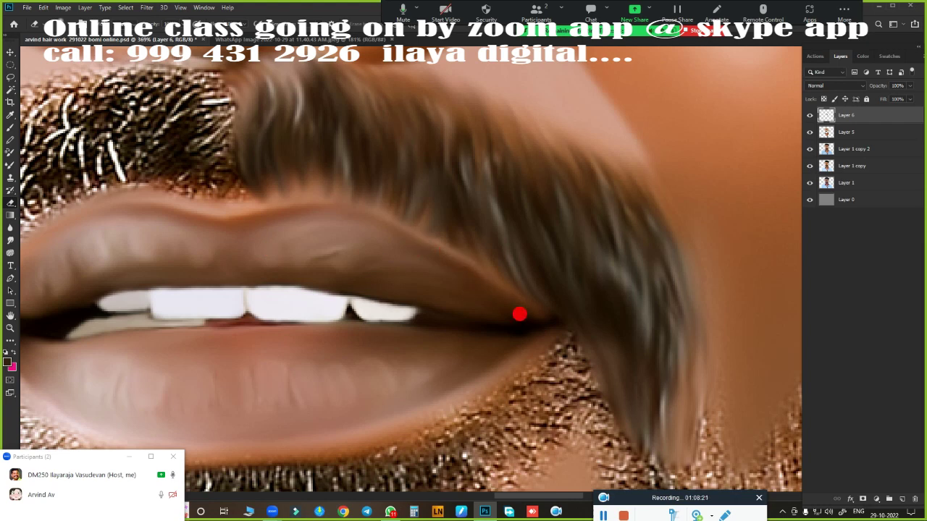
key("ctrl+0")
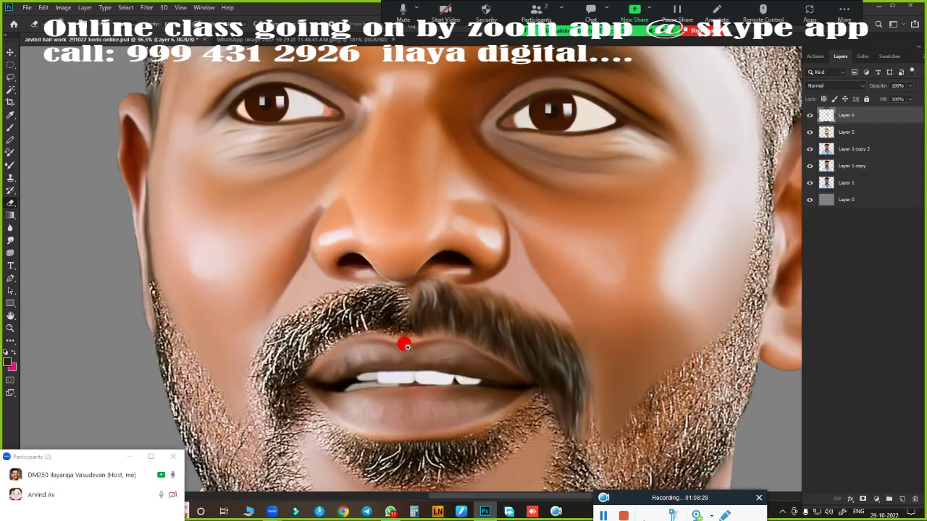
scroll(403, 340, "up", 8)
Soften the mustache's right tip and smudge its upper-left edge into wisps.
mouse_move(467, 138)
left_mouse_down()
mouse_move(482, 152)
mouse_move(478, 265)
mouse_move(497, 131)
left_mouse_up()
mouse_move(109, 260)
left_mouse_down()
mouse_move(243, 165)
mouse_move(302, 191)
mouse_move(433, 140)
mouse_move(342, 157)
left_mouse_up()
scroll(325, 141, "down", 3)
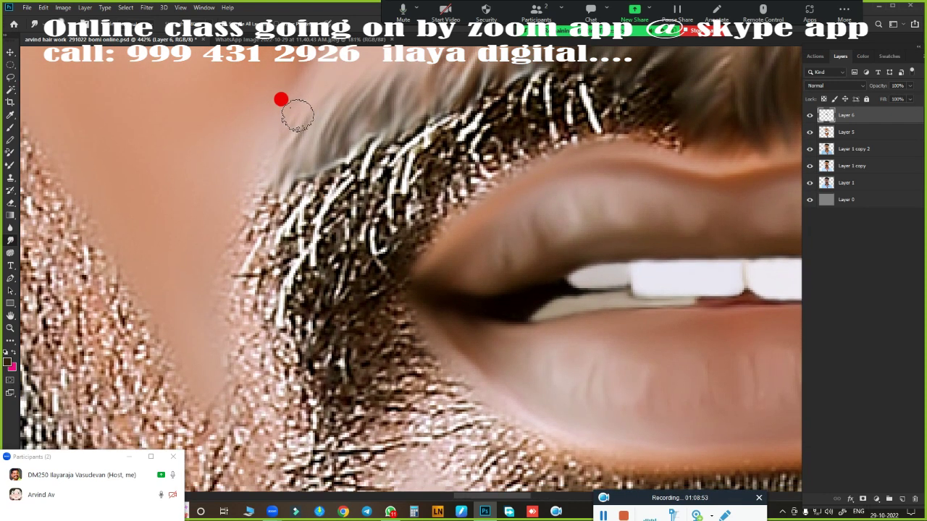
mouse_move(281, 97)
left_mouse_down()
mouse_move(203, 253)
mouse_move(278, 253)
mouse_move(354, 153)
mouse_move(453, 103)
mouse_move(296, 271)
mouse_move(419, 170)
mouse_move(491, 197)
mouse_move(614, 270)
left_mouse_up()
Smudge soft strands along the mustache's lower edge above the lip.
scroll(289, 221, "down", 2)
scroll(290, 221, "left", 2)
mouse_move(290, 222)
left_mouse_down()
mouse_move(435, 94)
mouse_move(333, 180)
left_mouse_up()
scroll(333, 180, "down", 2)
scroll(333, 181, "left", 2)
mouse_move(399, 223)
left_mouse_down()
mouse_move(296, 248)
mouse_move(379, 195)
mouse_move(222, 263)
mouse_move(302, 279)
mouse_move(341, 194)
mouse_move(337, 253)
mouse_move(210, 354)
mouse_move(306, 271)
mouse_move(375, 309)
left_mouse_up()
scroll(345, 289, "down", 3)
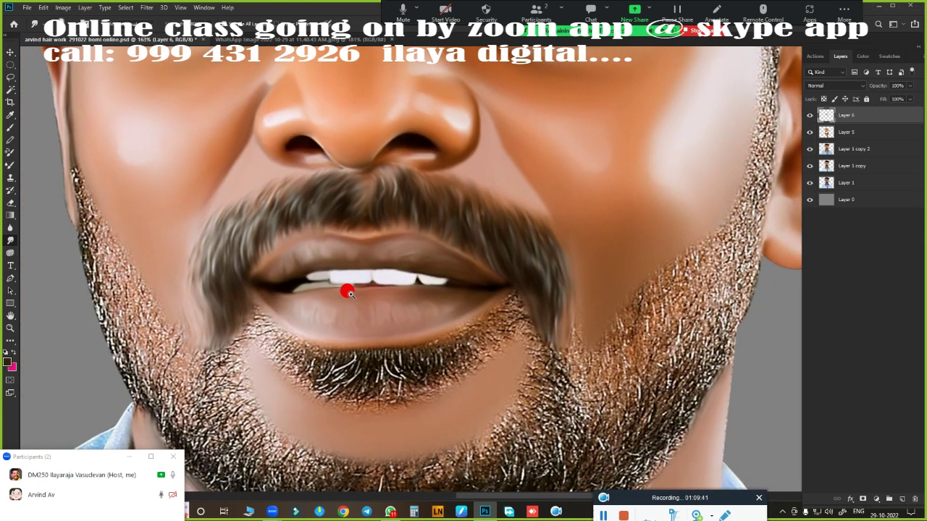
scroll(488, 292, "up", 3)
scroll(376, 283, "down", 2)
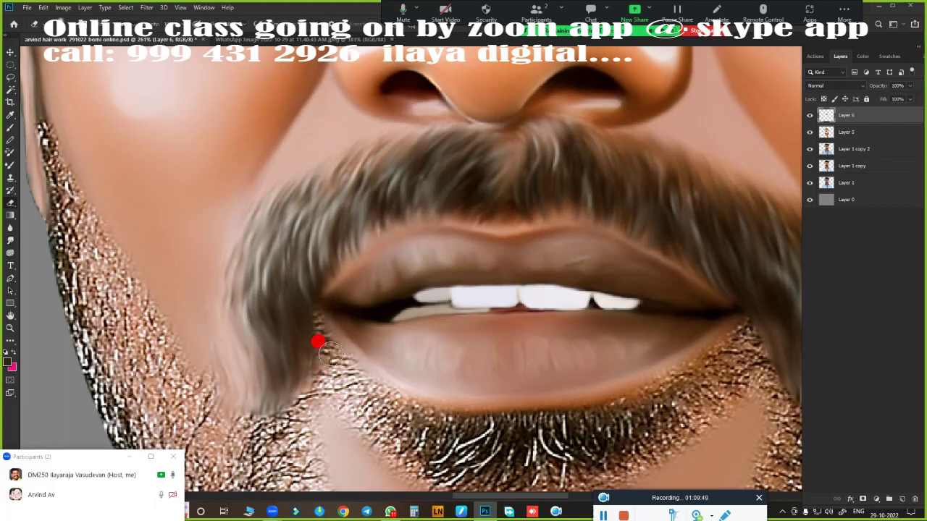
scroll(333, 286, "down", 3)
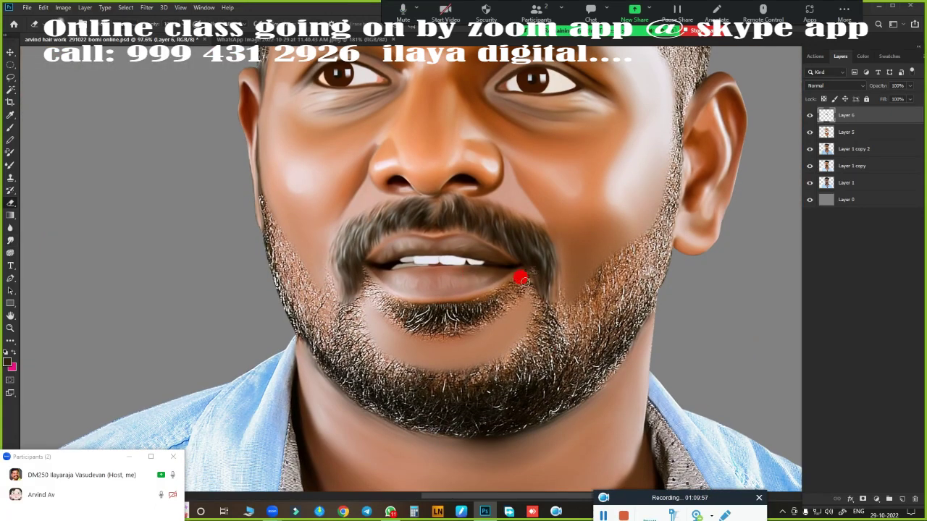
Smudge the hairs under the lower lip and at its left corner into soft dark strands.
scroll(521, 278, "down", 3)
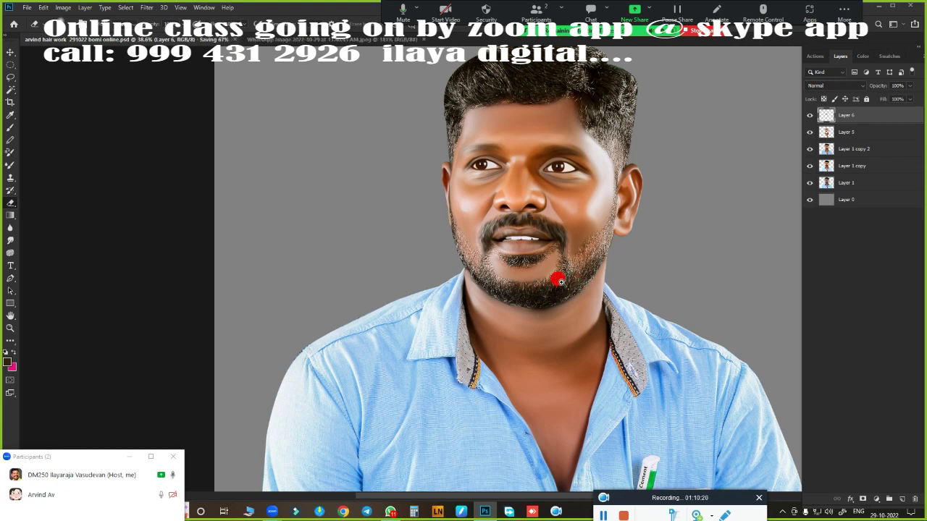
scroll(554, 275, "up", 4)
scroll(540, 292, "up", 2)
scroll(352, 348, "up", 1)
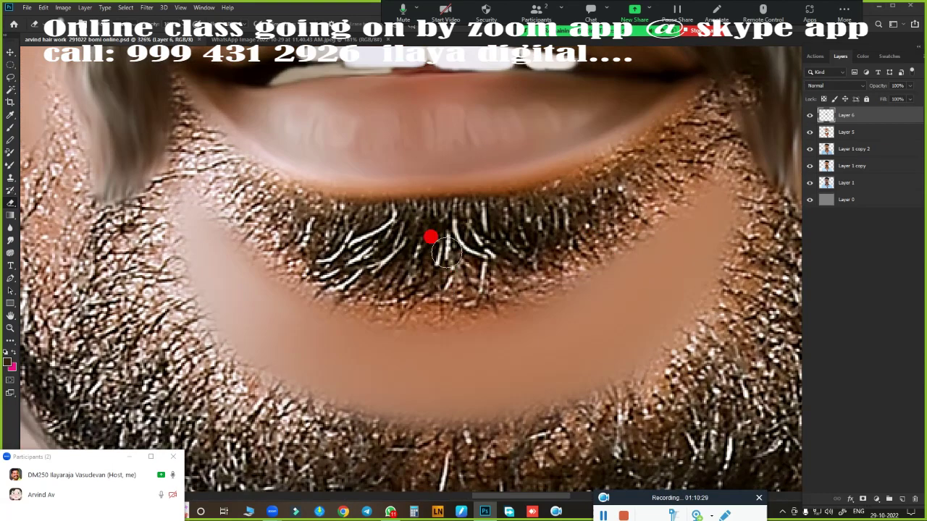
mouse_move(365, 201)
left_mouse_down()
mouse_move(304, 190)
mouse_move(306, 242)
mouse_move(397, 213)
mouse_move(455, 248)
mouse_move(491, 233)
mouse_move(554, 227)
mouse_move(579, 178)
mouse_move(647, 143)
mouse_move(688, 152)
mouse_move(764, 114)
left_mouse_up()
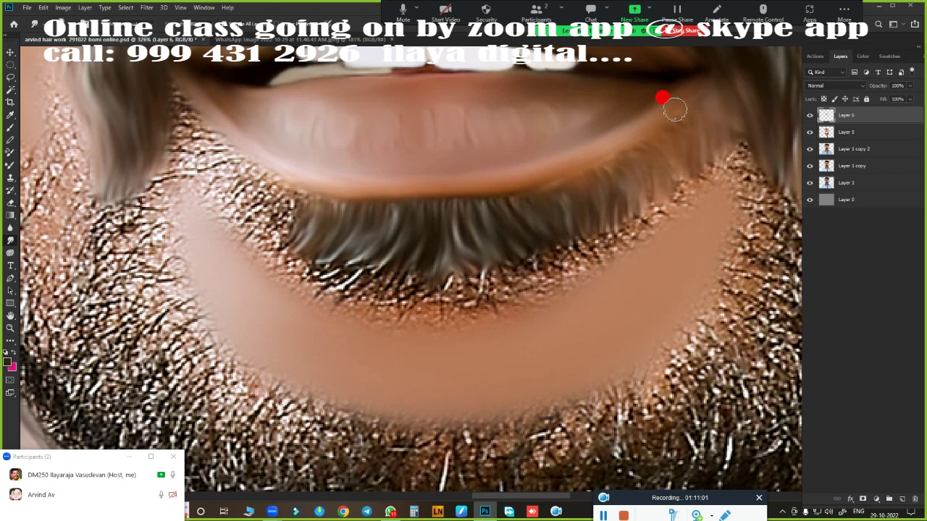
mouse_move(202, 149)
left_mouse_down()
mouse_move(211, 169)
mouse_move(261, 164)
mouse_move(298, 187)
left_mouse_up()
left_click_drag(183, 110, 211, 160)
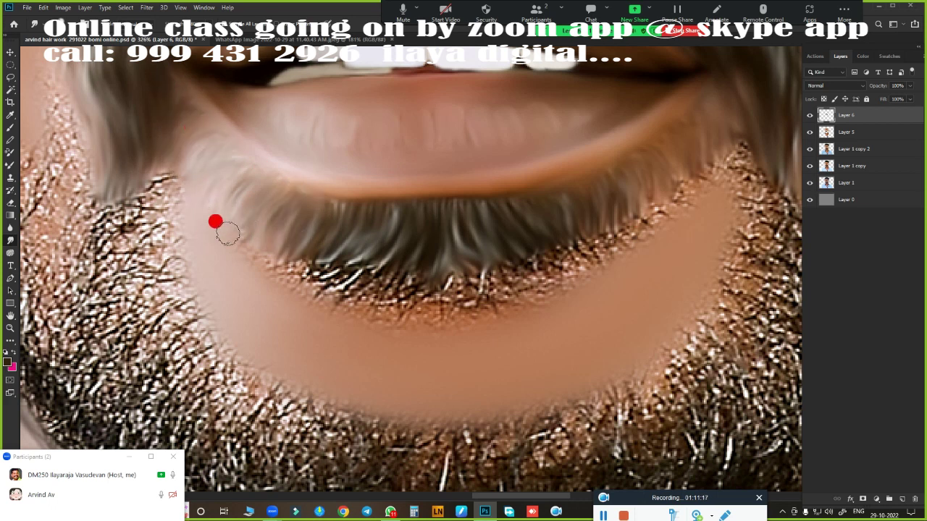
mouse_move(215, 221)
left_mouse_down()
mouse_move(268, 263)
mouse_move(360, 244)
mouse_move(317, 251)
mouse_move(423, 309)
mouse_move(496, 259)
mouse_move(509, 227)
mouse_move(615, 189)
mouse_move(699, 141)
mouse_move(746, 171)
left_mouse_up()
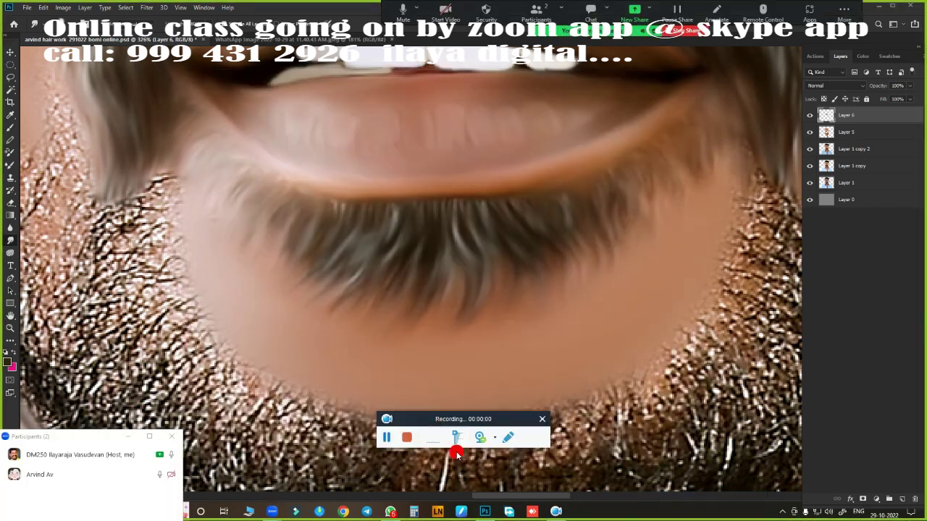
key("ctrl+0")
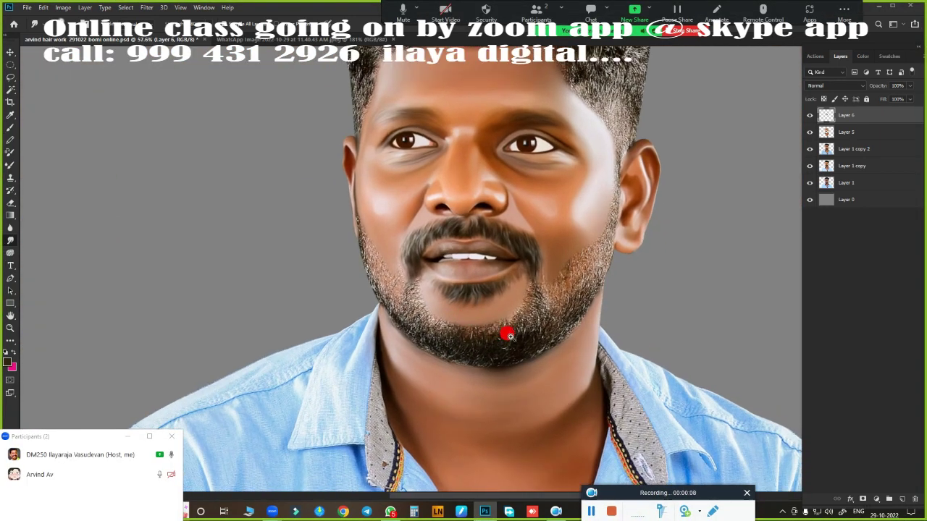
scroll(505, 331, "up", 3)
Check Layer 5 on the full face, then return to painting on Layer 6.
scroll(480, 336, "up", 2)
left_click(846, 132)
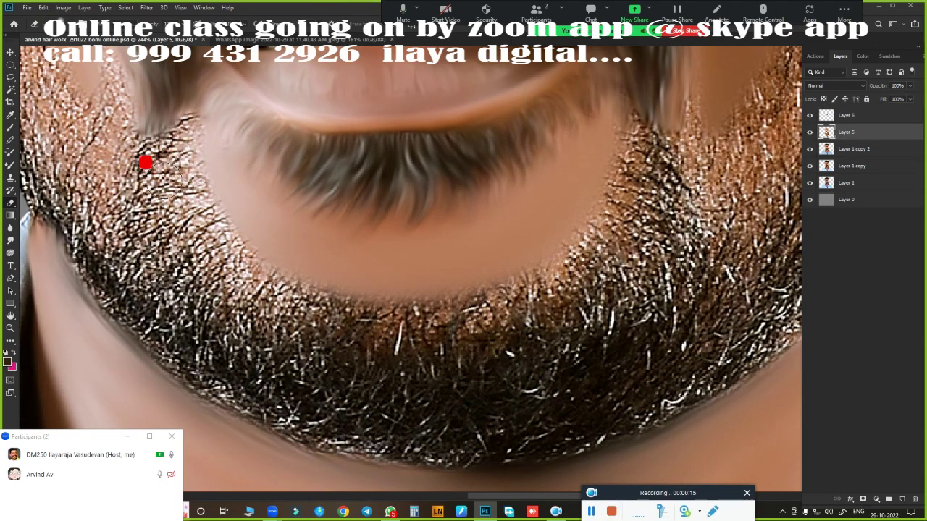
key("ctrl+0")
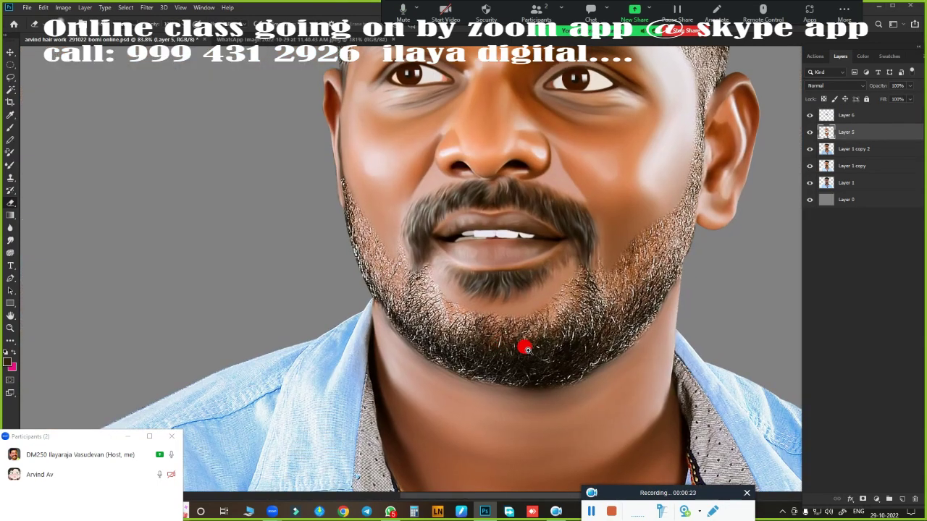
scroll(527, 350, "up", 3)
scroll(435, 347, "up", 2)
scroll(325, 283, "down", 3)
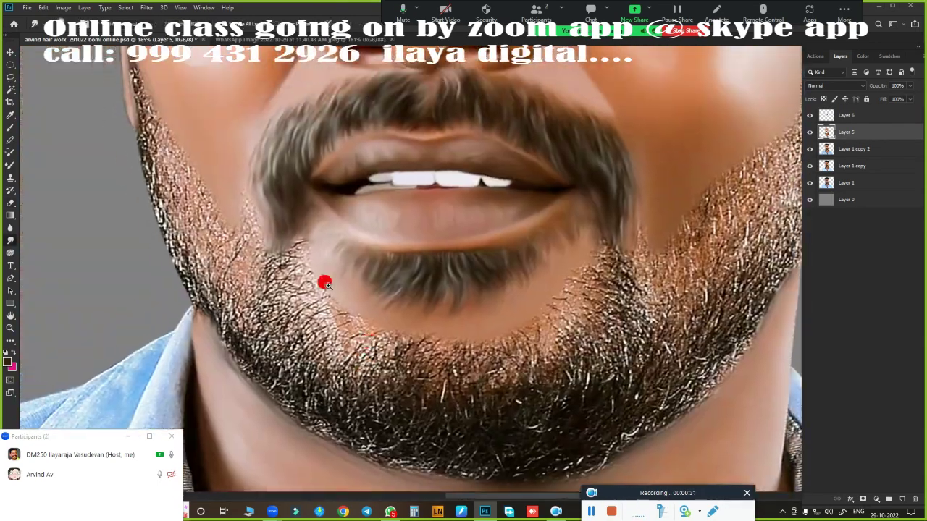
key("alt+]")
scroll(325, 283, "up", 2)
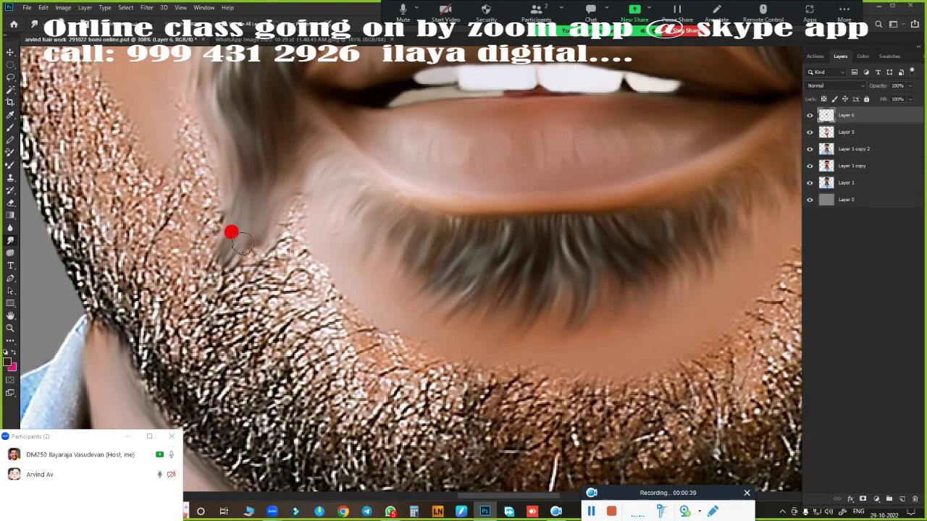
scroll(310, 355, "down", 2)
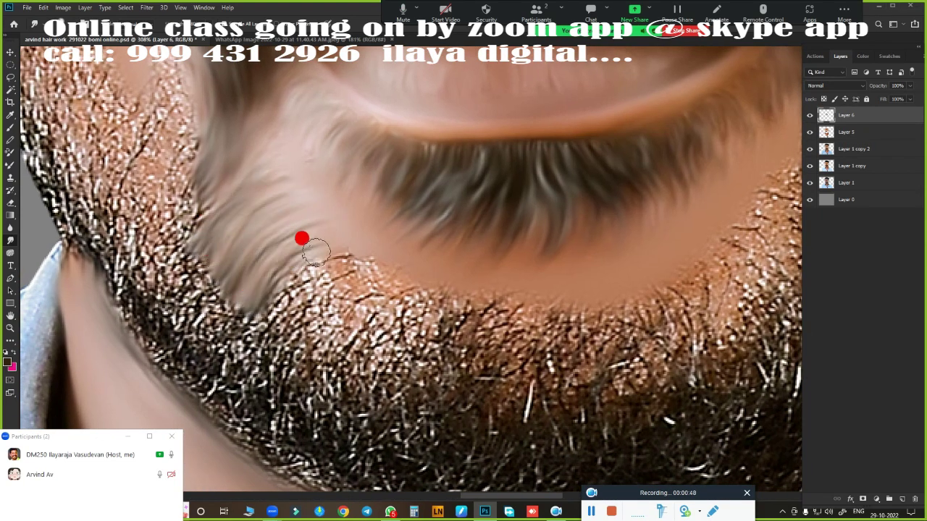
Smudge the chin beard into long strands flowing down toward the lower left.
left_click_drag(302, 238, 381, 267)
scroll(257, 211, "down", 2)
mouse_move(256, 211)
left_mouse_down()
mouse_move(254, 263)
mouse_move(309, 280)
mouse_move(399, 265)
mouse_move(389, 239)
left_mouse_up()
scroll(333, 325, "down", 3)
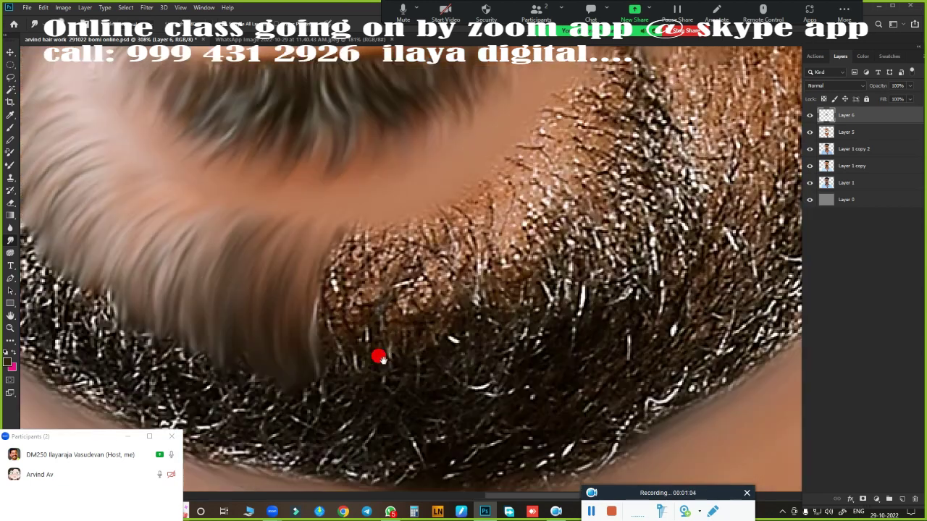
left_click_drag(263, 256, 354, 194)
scroll(543, 304, "up", 2)
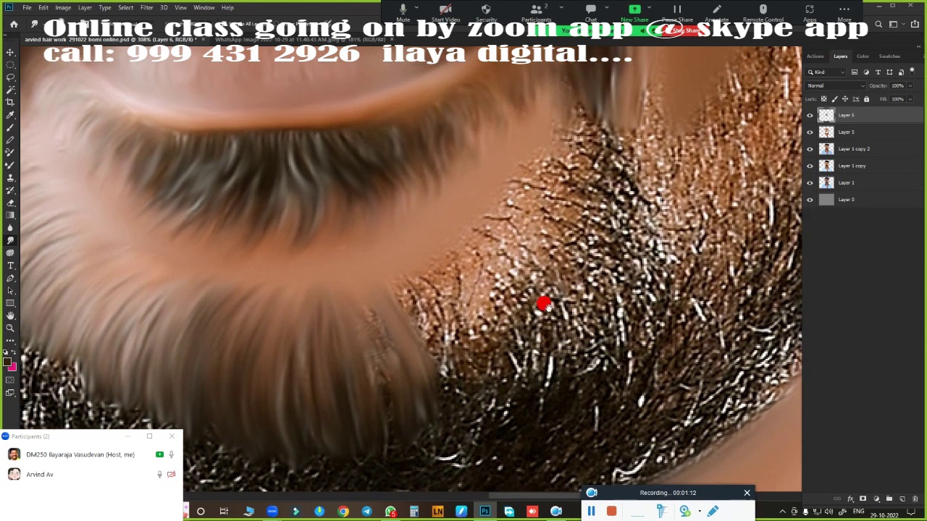
mouse_move(534, 115)
left_mouse_down()
mouse_move(594, 181)
mouse_move(559, 213)
mouse_move(477, 232)
mouse_move(454, 266)
mouse_move(487, 354)
mouse_move(403, 384)
mouse_move(434, 354)
left_mouse_up()
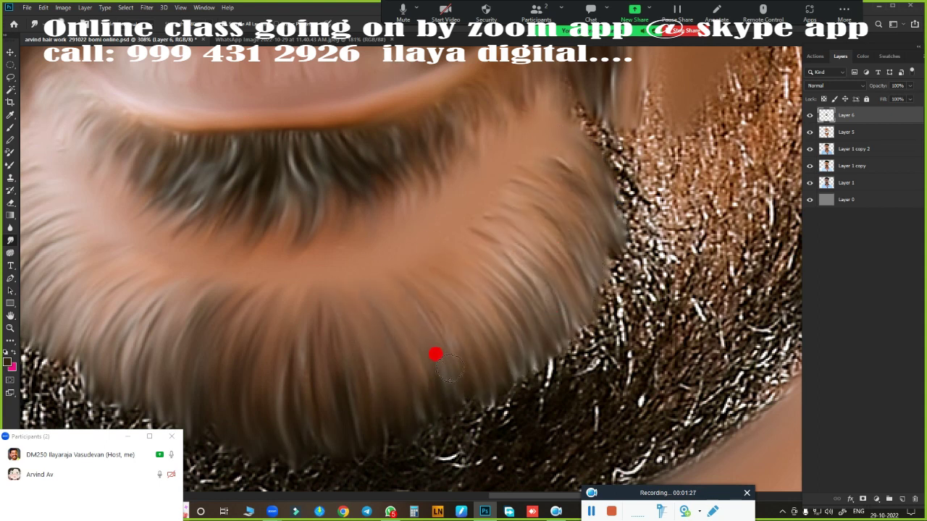
mouse_move(518, 146)
left_mouse_down()
mouse_move(558, 70)
mouse_move(645, 153)
mouse_move(562, 193)
mouse_move(572, 304)
left_mouse_up()
Zoom in close on the chin and beard and re-centre the face.
key("ctrl+0")
left_click_drag(462, 395, 611, 348)
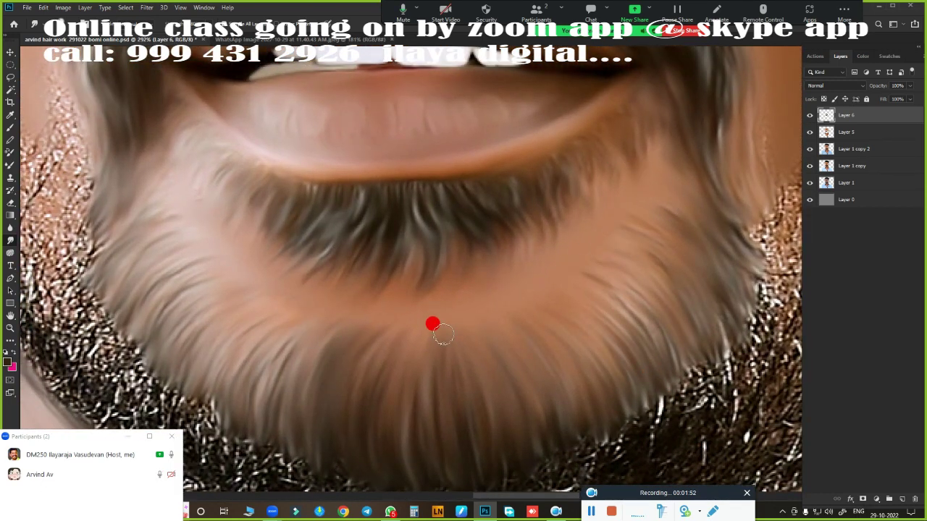
left_click(489, 333)
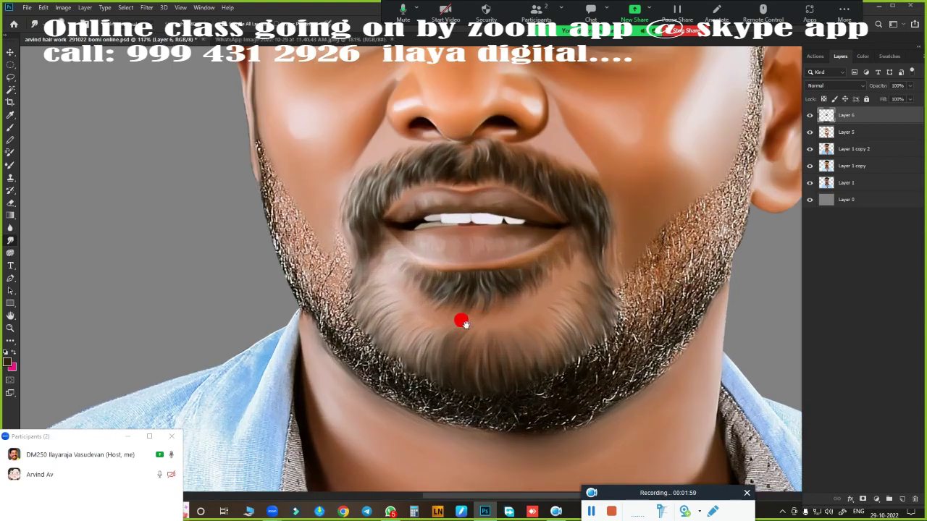
left_click_drag(577, 378, 488, 358)
Toggle Layer 5's visibility to compare with the photo, then return to Layer 6.
left_click(805, 135)
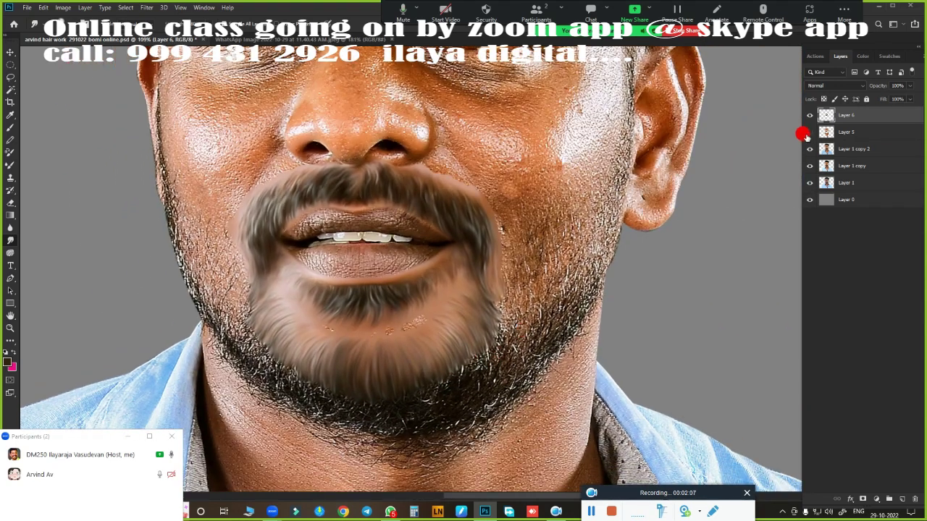
left_click(805, 135)
left_click(840, 131)
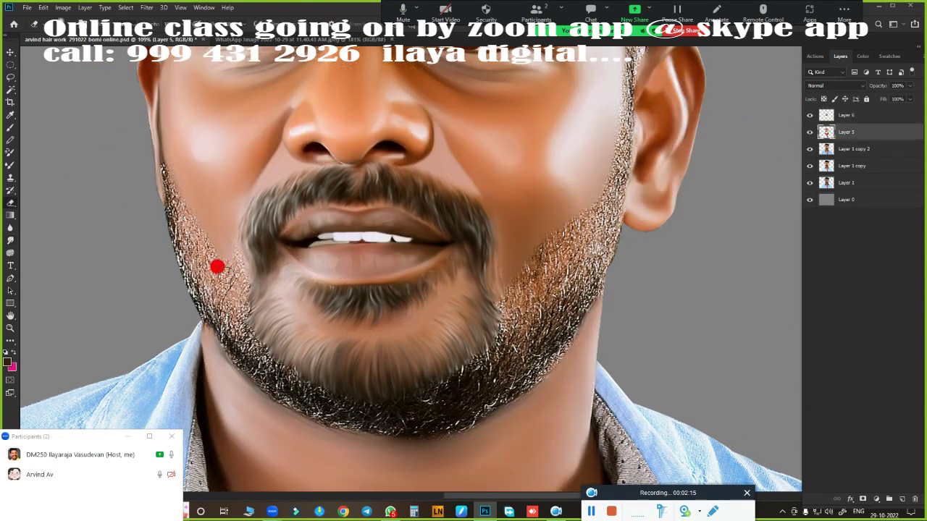
key("alt+bracketright")
scroll(467, 310, "up", 5)
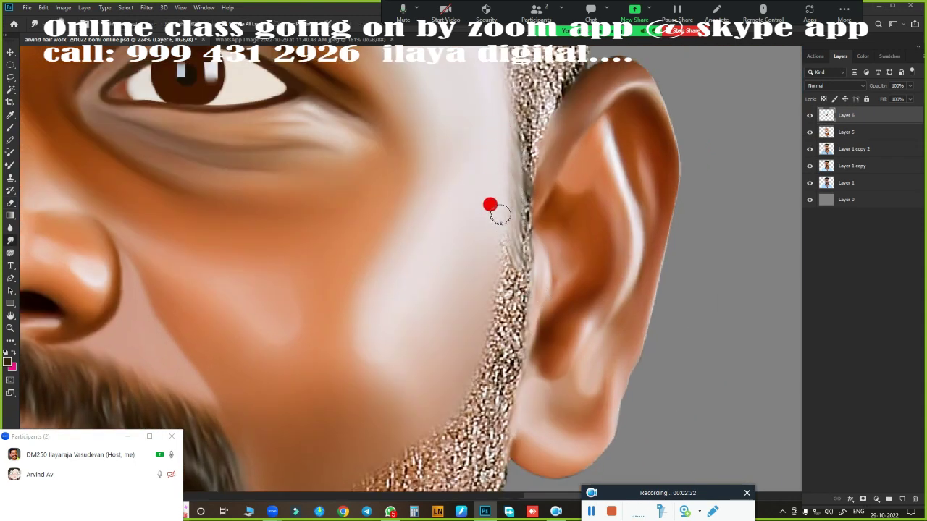
scroll(490, 311, "down", 2)
Blend the cheek stubble into skin tone and retouch the chin-edge strands.
left_click_drag(564, 222, 512, 227)
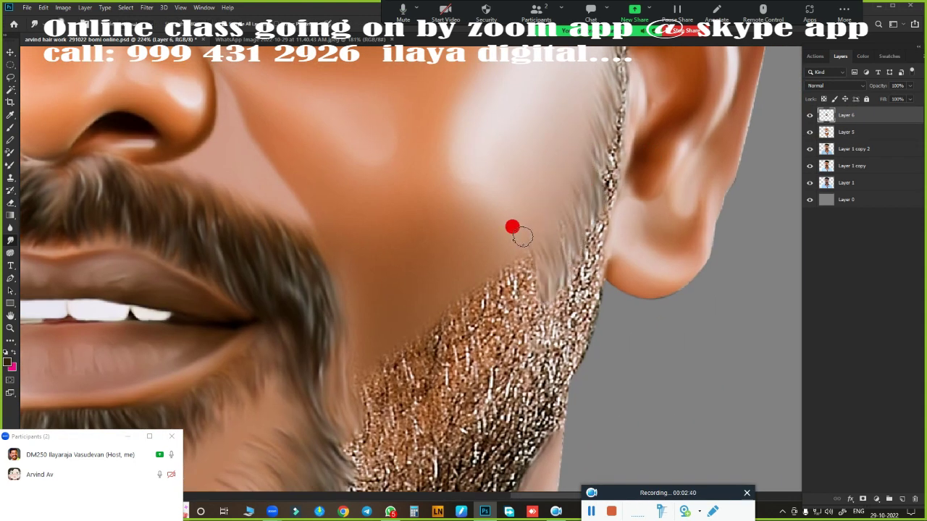
scroll(550, 139, "up", 3)
left_click_drag(583, 213, 607, 142)
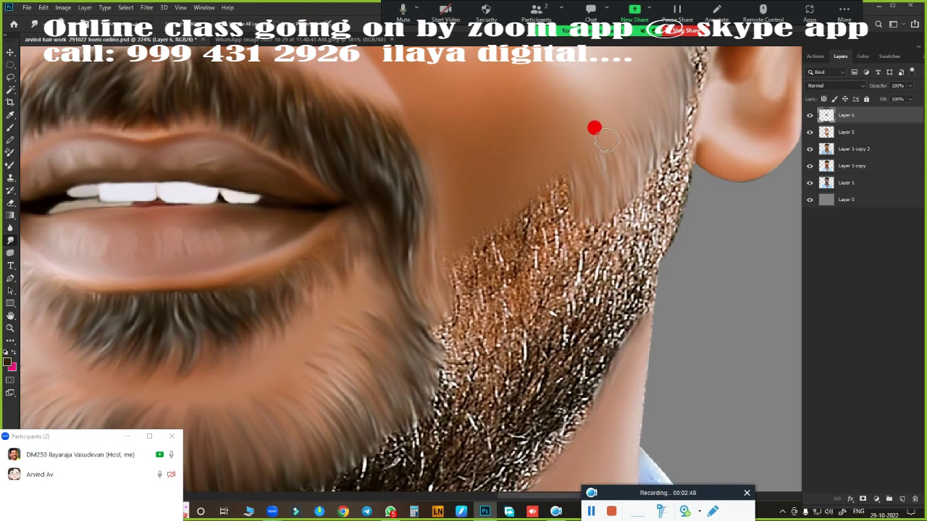
left_click_drag(446, 239, 511, 238)
scroll(564, 165, "down", 3)
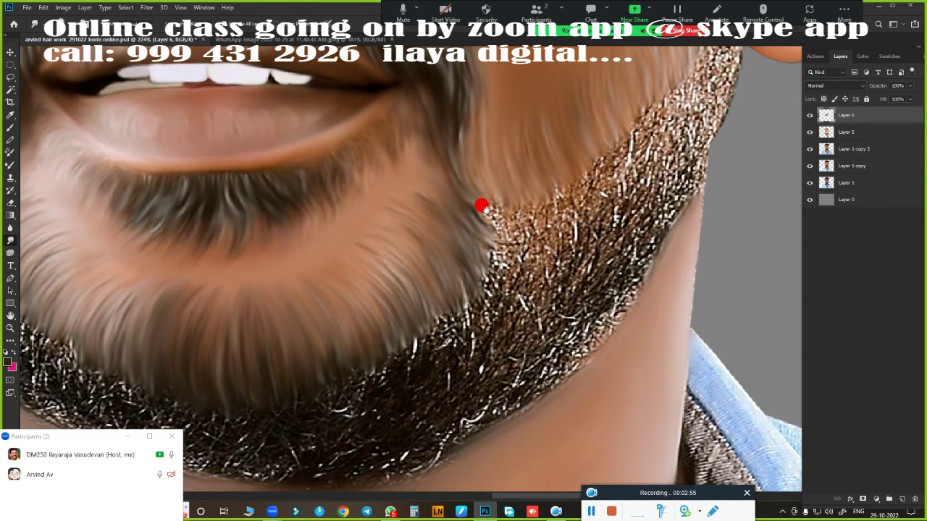
left_click_drag(505, 294, 459, 285)
Paint the white stubble strands along the chin over with dark hair tone.
scroll(478, 289, "left", 3)
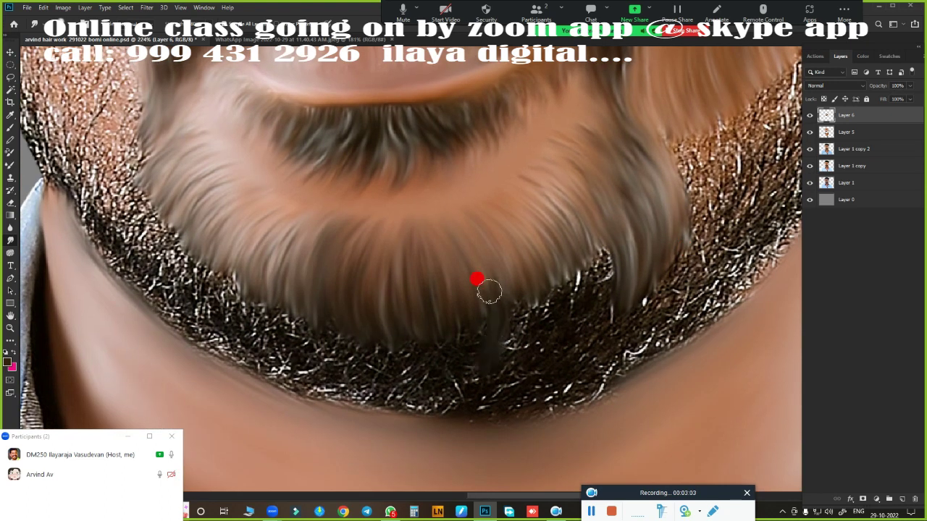
left_click_drag(566, 290, 624, 303)
scroll(637, 325, "right", 1)
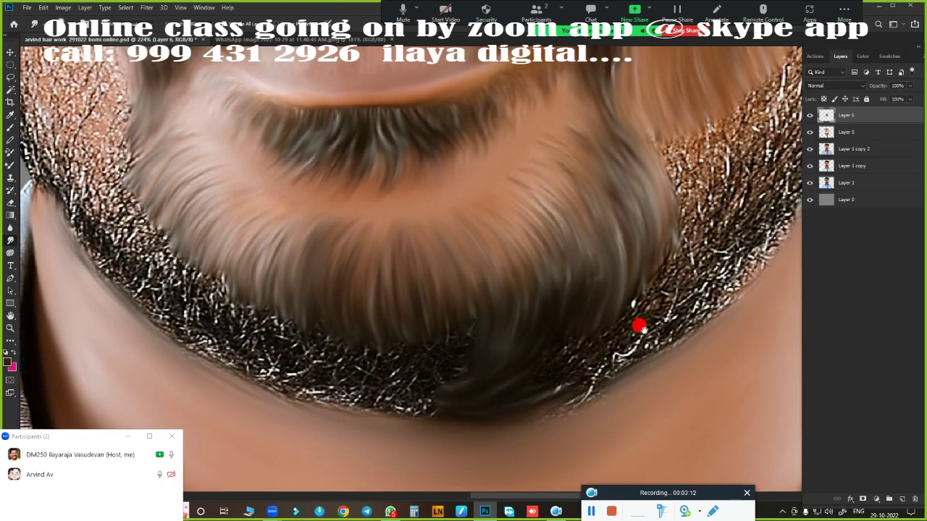
scroll(637, 325, "right", 3)
mouse_move(531, 287)
left_mouse_down()
mouse_move(408, 387)
mouse_move(459, 391)
left_mouse_up()
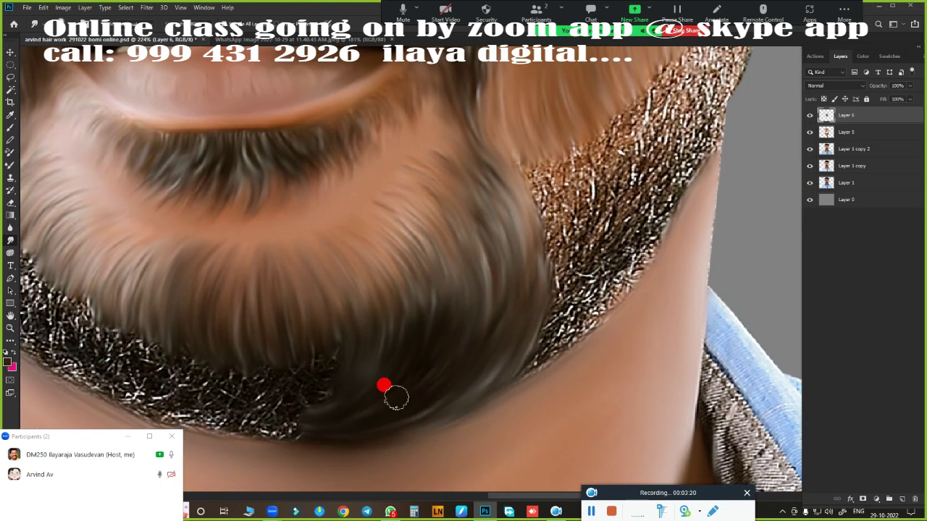
scroll(489, 338, "left", 5)
scroll(639, 322, "right", 1)
mouse_move(290, 248)
left_mouse_down()
mouse_move(510, 375)
mouse_move(455, 367)
left_mouse_up()
mouse_move(301, 216)
left_mouse_down()
mouse_move(336, 217)
mouse_move(343, 240)
left_mouse_up()
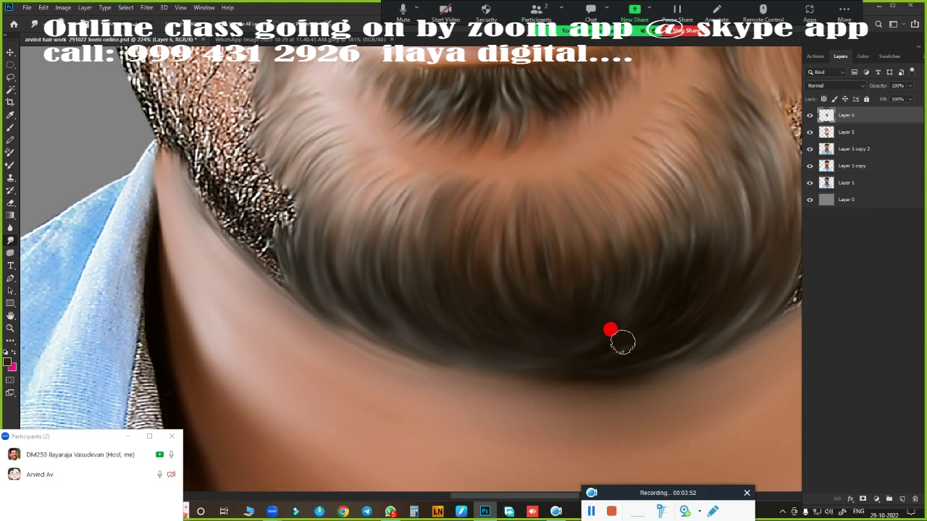
Cover the remaining white strands at the lower beard edge with dark paint.
scroll(622, 342, "up", 2)
scroll(434, 289, "left", 2)
left_click_drag(259, 221, 326, 298)
left_click_drag(268, 265, 319, 307)
scroll(587, 383, "down", 5)
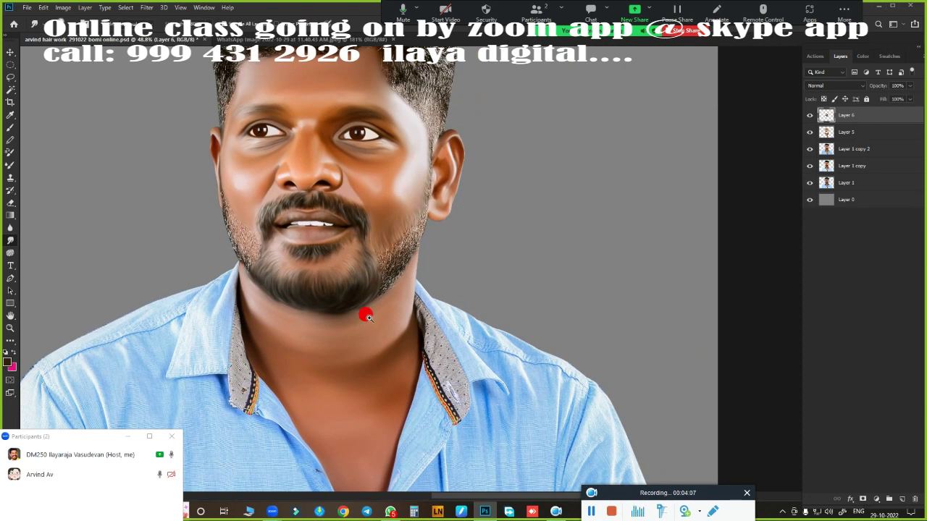
scroll(427, 347, "up", 1)
scroll(465, 286, "up", 2)
scroll(511, 366, "up", 1)
scroll(533, 354, "up", 1)
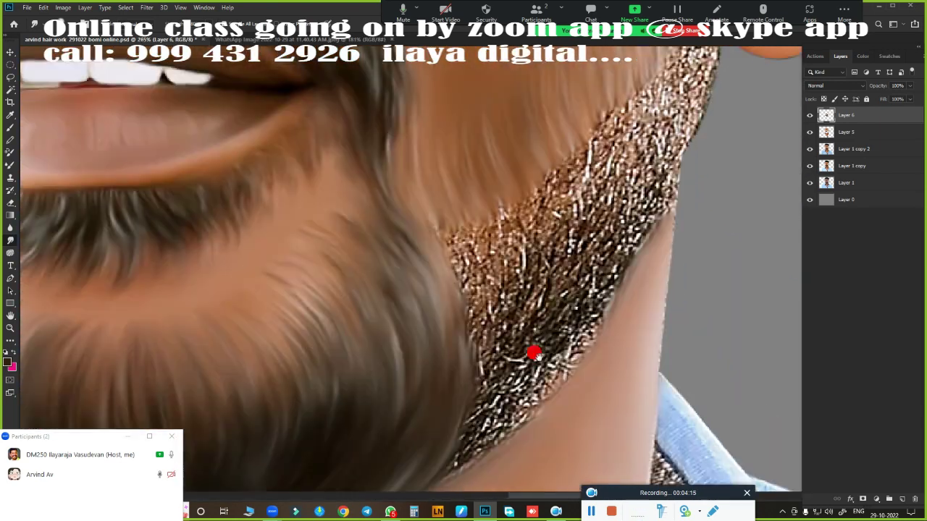
scroll(411, 309, "down", 2)
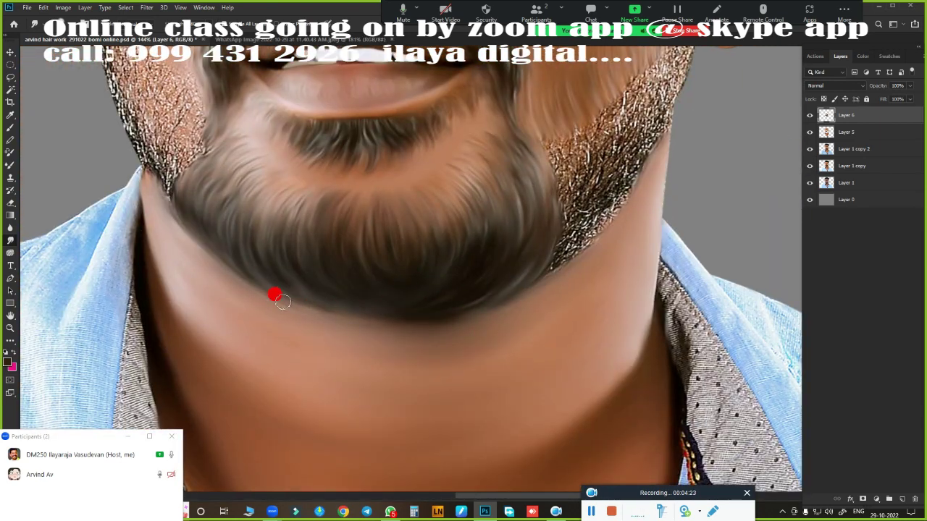
scroll(478, 304, "up", 1)
scroll(550, 275, "up", 1)
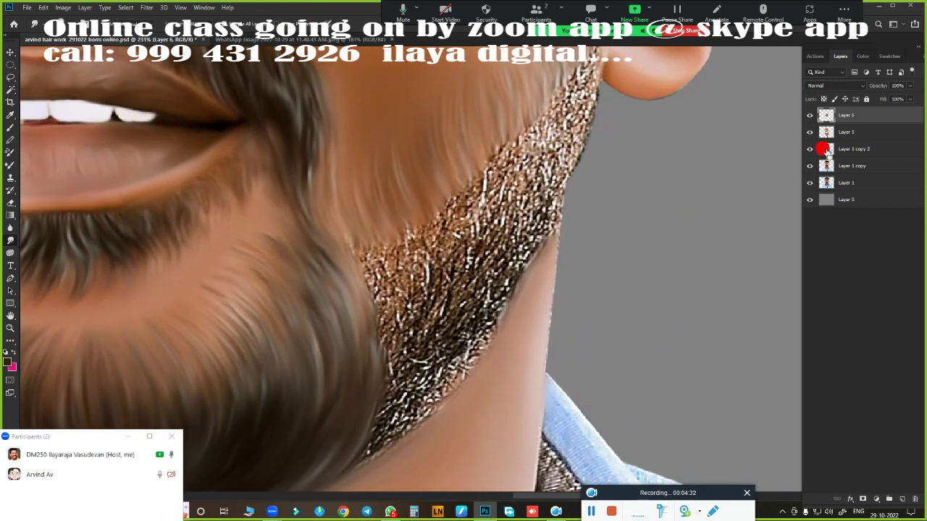
scroll(591, 236, "up", 1)
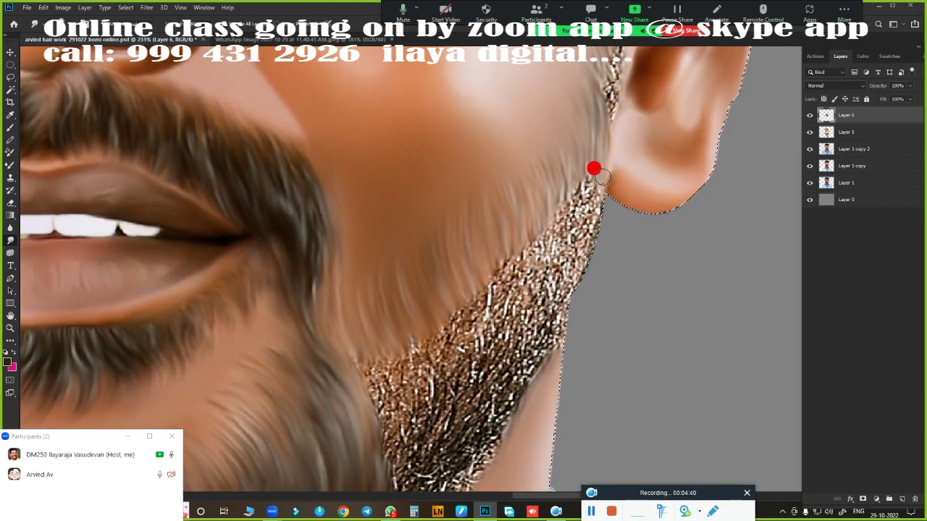
Smudge the stubble along the right jaw from ear to neck into smooth tone.
mouse_move(604, 177)
left_mouse_down()
mouse_move(599, 213)
mouse_move(570, 192)
mouse_move(584, 221)
mouse_move(497, 254)
mouse_move(374, 349)
mouse_move(432, 342)
mouse_move(442, 357)
mouse_move(498, 335)
mouse_move(525, 247)
mouse_move(565, 270)
left_mouse_up()
scroll(507, 335, "down", 3)
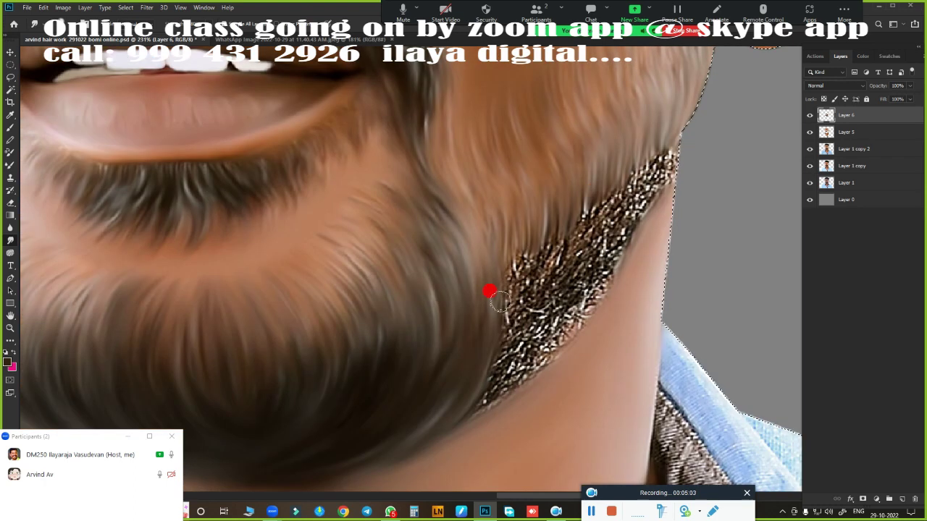
mouse_move(488, 292)
left_mouse_down()
mouse_move(567, 199)
mouse_move(653, 143)
left_mouse_up()
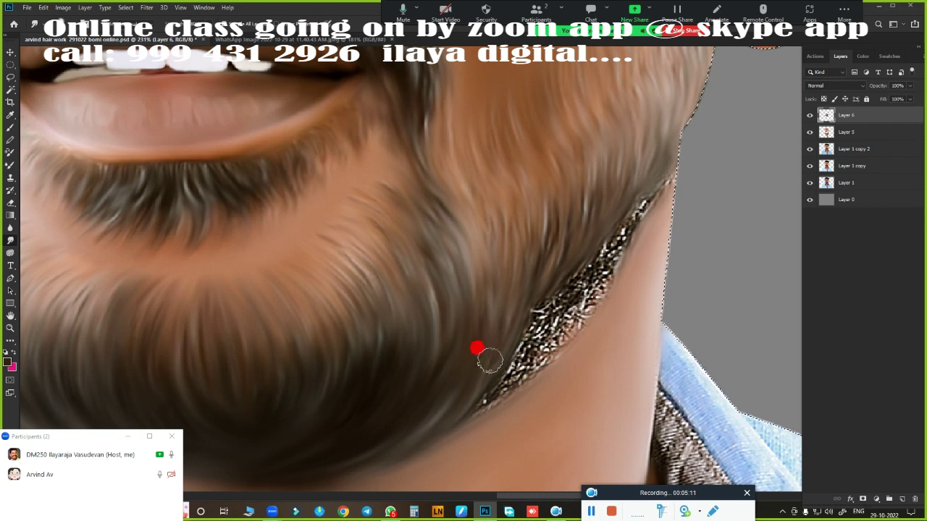
mouse_move(473, 401)
left_mouse_down()
mouse_move(593, 286)
mouse_move(618, 243)
mouse_move(531, 295)
mouse_move(623, 217)
left_mouse_up()
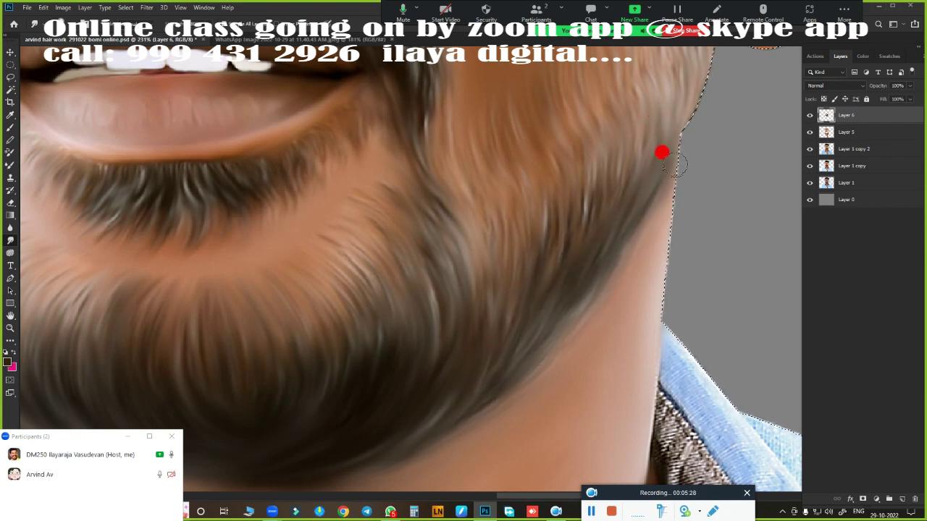
scroll(662, 152, "down", 5)
scroll(466, 149, "up", 4)
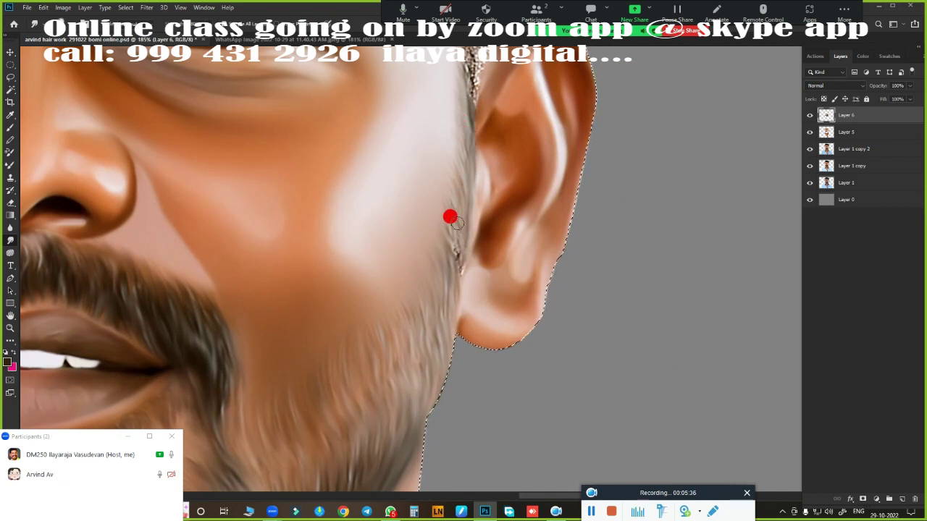
scroll(421, 366, "up", 3)
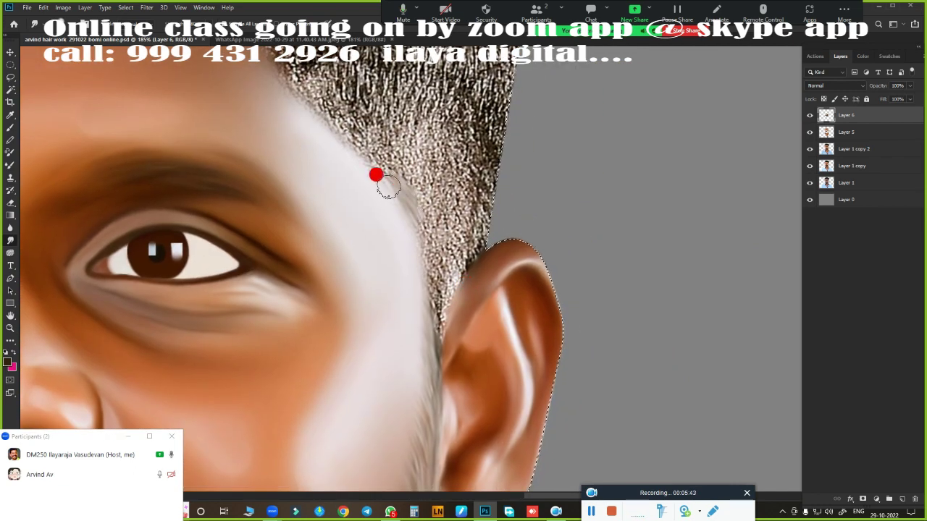
Smudge the sideburn edge and the bright speckles on the left jaw and chin into smooth skin tone.
mouse_move(374, 176)
left_mouse_down()
mouse_move(427, 341)
mouse_move(445, 187)
left_mouse_up()
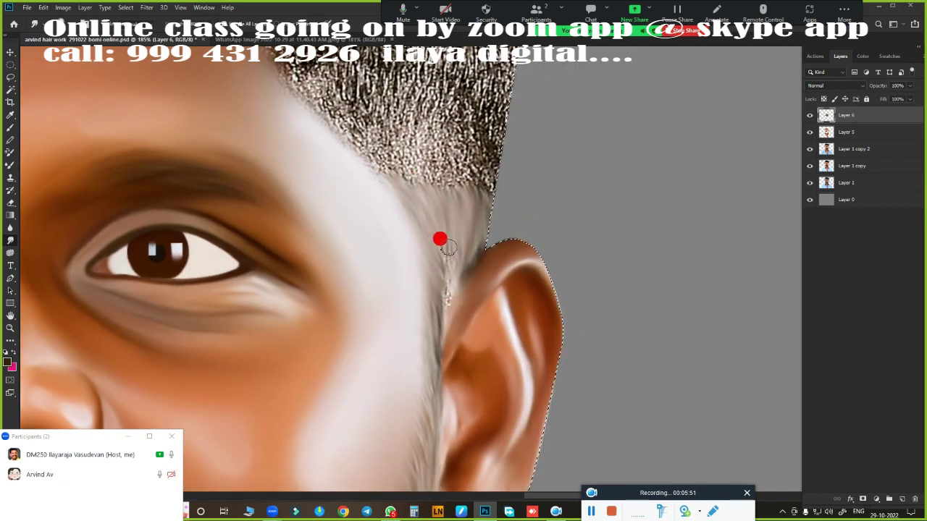
scroll(417, 369, "up", 3)
scroll(445, 331, "up", 3)
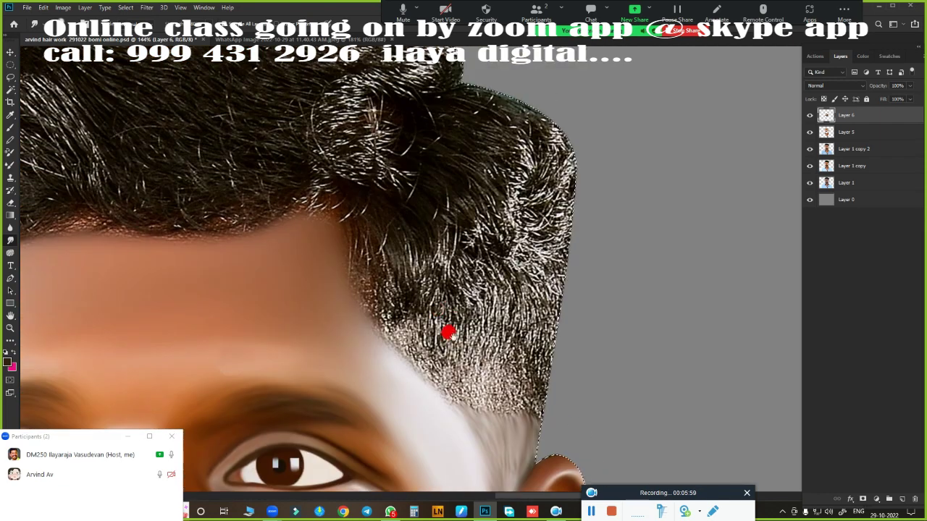
scroll(444, 331, "down", 4)
scroll(466, 248, "up", 5)
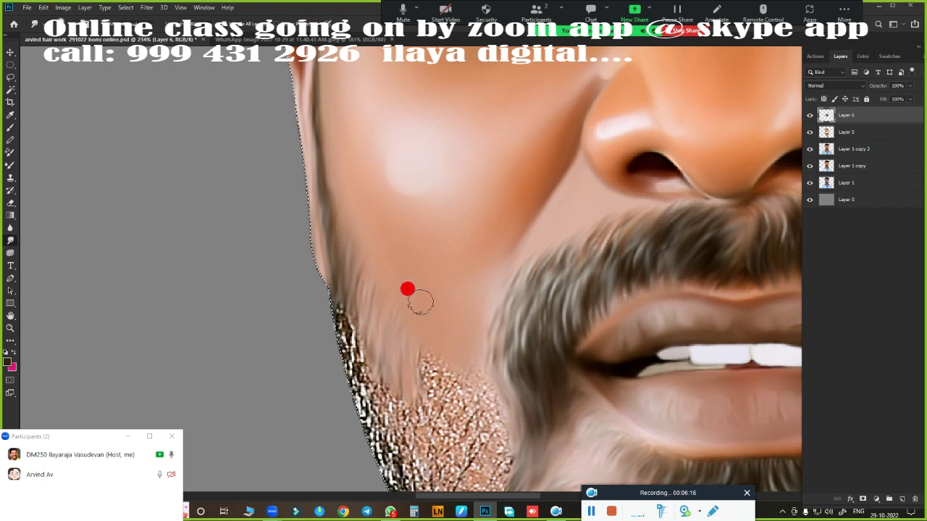
left_click_drag(408, 287, 333, 178)
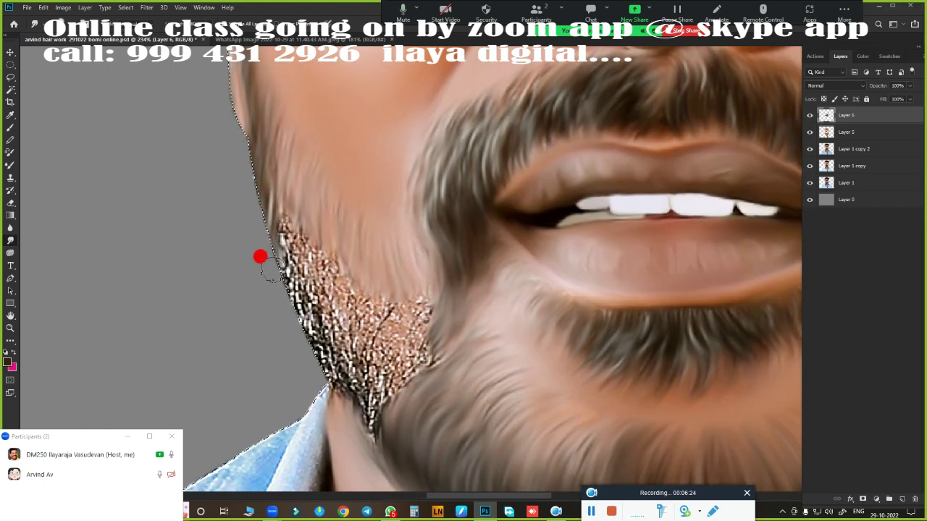
mouse_move(259, 257)
left_mouse_down()
mouse_move(288, 198)
mouse_move(342, 355)
left_mouse_up()
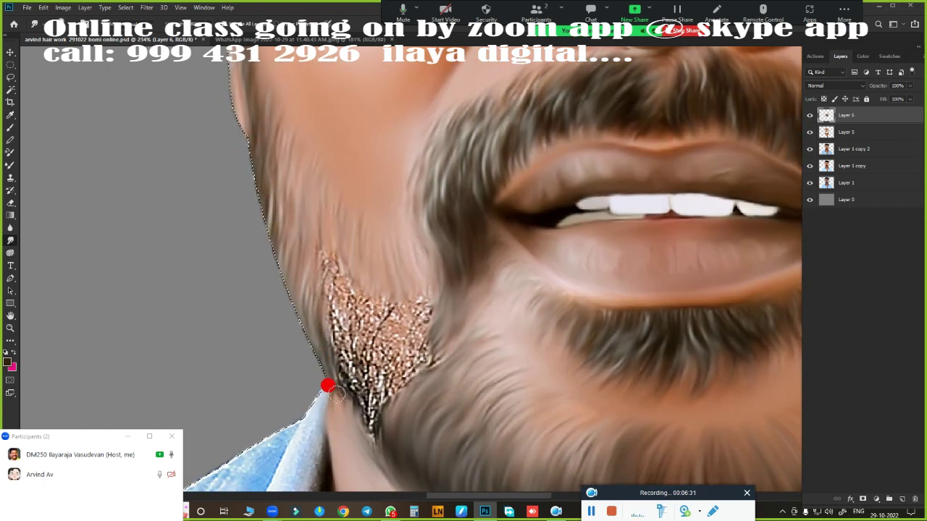
left_click_drag(346, 393, 376, 391)
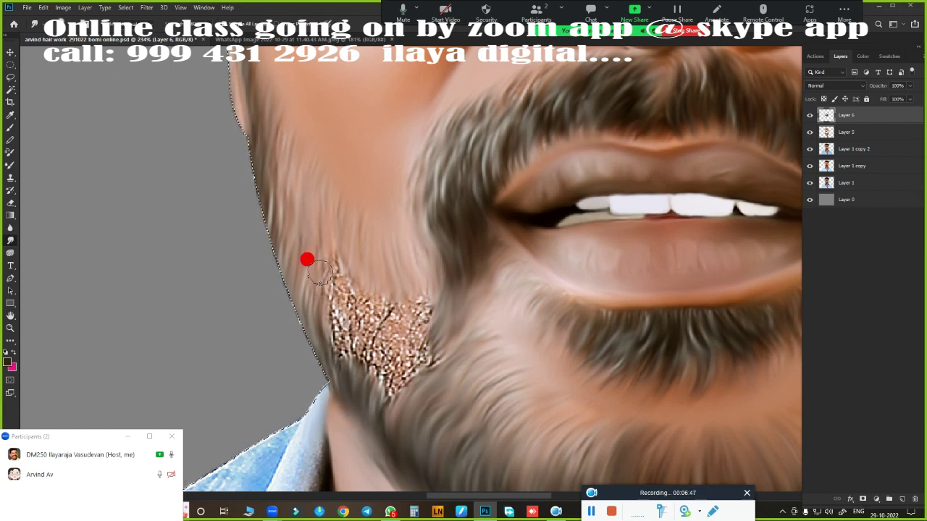
mouse_move(307, 259)
left_mouse_down()
mouse_move(310, 304)
mouse_move(362, 325)
mouse_move(326, 300)
mouse_move(422, 343)
mouse_move(398, 330)
left_mouse_up()
Smudge the top-of-head and temple hair into smooth grey strands flowing toward the ear.
mouse_move(517, 364)
left_mouse_down()
mouse_move(470, 338)
mouse_move(248, 341)
mouse_move(308, 275)
mouse_move(582, 315)
mouse_move(573, 341)
mouse_move(522, 265)
mouse_move(505, 180)
left_mouse_up()
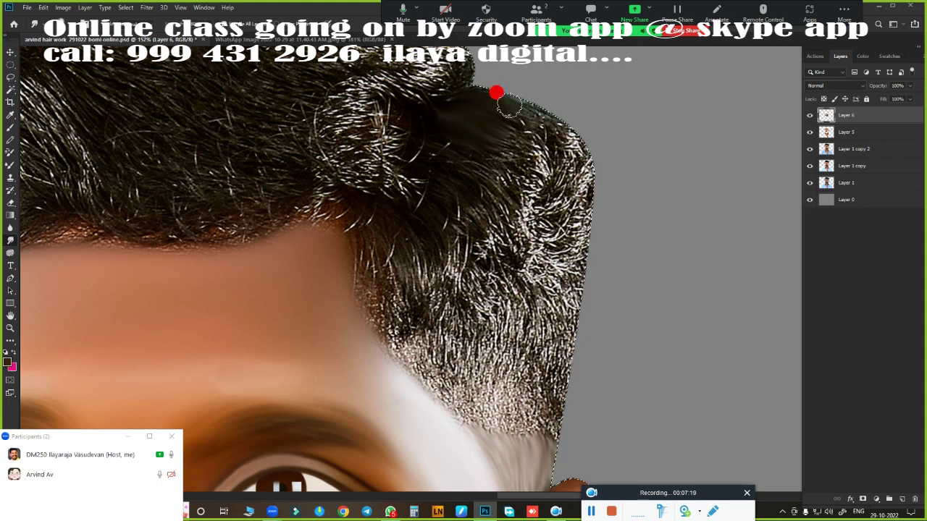
mouse_move(421, 158)
left_mouse_down()
mouse_move(374, 191)
mouse_move(346, 232)
mouse_move(403, 222)
mouse_move(489, 238)
mouse_move(486, 157)
mouse_move(502, 106)
left_mouse_up()
scroll(563, 220, "down", 3)
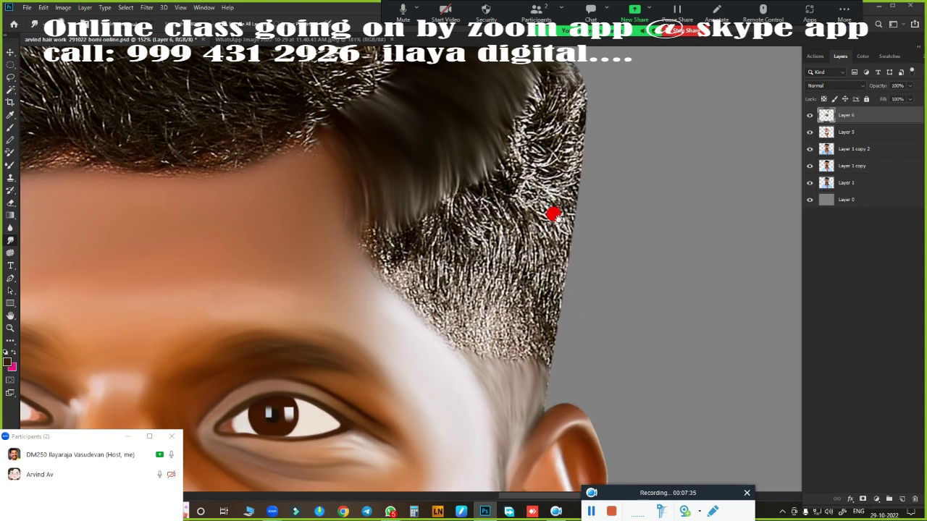
mouse_move(563, 219)
left_mouse_down()
mouse_move(523, 265)
mouse_move(445, 265)
mouse_move(497, 277)
mouse_move(564, 273)
mouse_move(428, 309)
mouse_move(543, 333)
left_mouse_up()
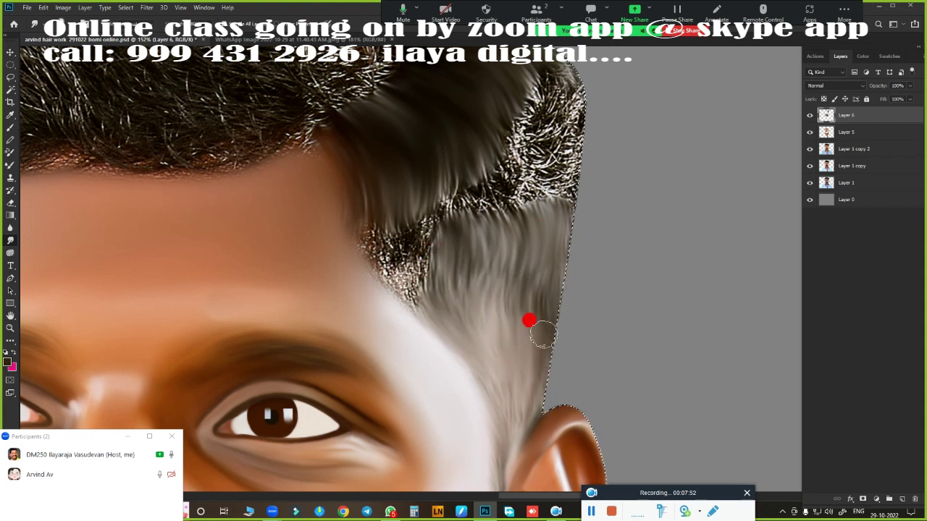
left_click_drag(481, 252, 510, 373)
mouse_move(353, 215)
left_mouse_down()
mouse_move(389, 271)
mouse_move(374, 192)
mouse_move(424, 228)
mouse_move(375, 178)
mouse_move(451, 290)
left_mouse_up()
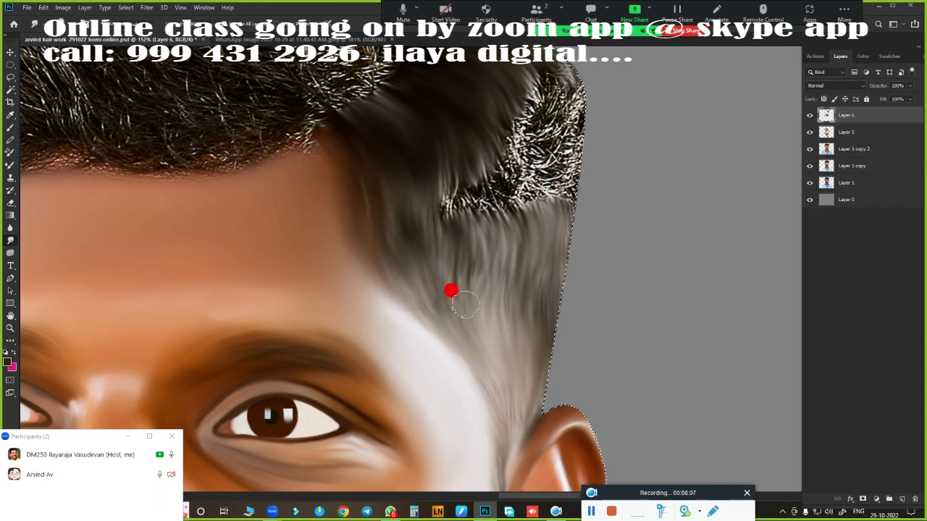
Smooth the hair border and the speckled left hairline into a smooth dark band.
scroll(464, 217, "up", 2)
mouse_move(485, 118)
left_mouse_down()
mouse_move(487, 79)
mouse_move(552, 210)
mouse_move(488, 193)
mouse_move(530, 178)
mouse_move(456, 209)
mouse_move(427, 269)
mouse_move(493, 222)
mouse_move(542, 316)
mouse_move(565, 112)
mouse_move(582, 323)
left_mouse_up()
scroll(631, 333, "down", 5)
scroll(631, 333, "up", 6)
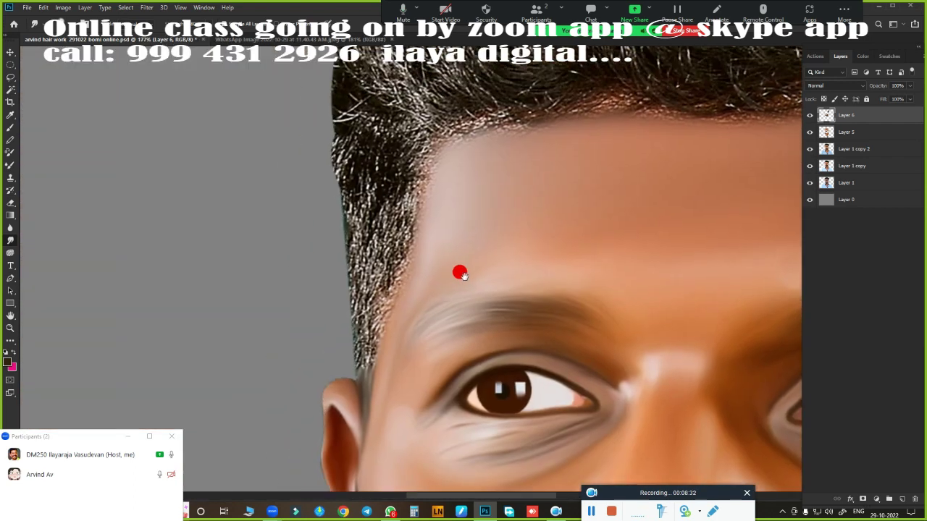
scroll(458, 269, "up", 3)
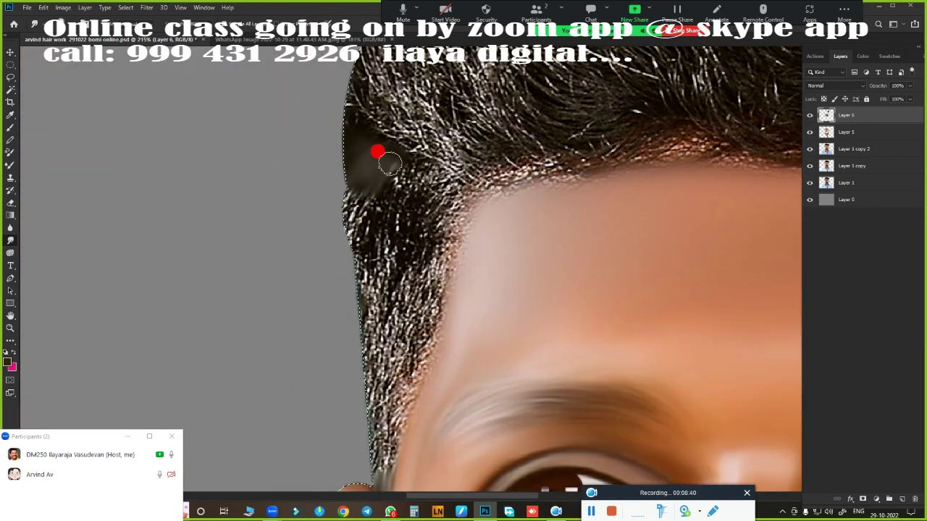
mouse_move(389, 164)
left_mouse_down()
mouse_move(427, 185)
mouse_move(458, 225)
left_mouse_up()
mouse_move(356, 189)
left_mouse_down()
mouse_move(378, 240)
mouse_move(435, 286)
left_mouse_up()
scroll(451, 290, "down", 3)
mouse_move(393, 200)
left_mouse_down()
mouse_move(343, 297)
mouse_move(319, 169)
mouse_move(388, 184)
mouse_move(331, 259)
mouse_move(379, 248)
left_mouse_up()
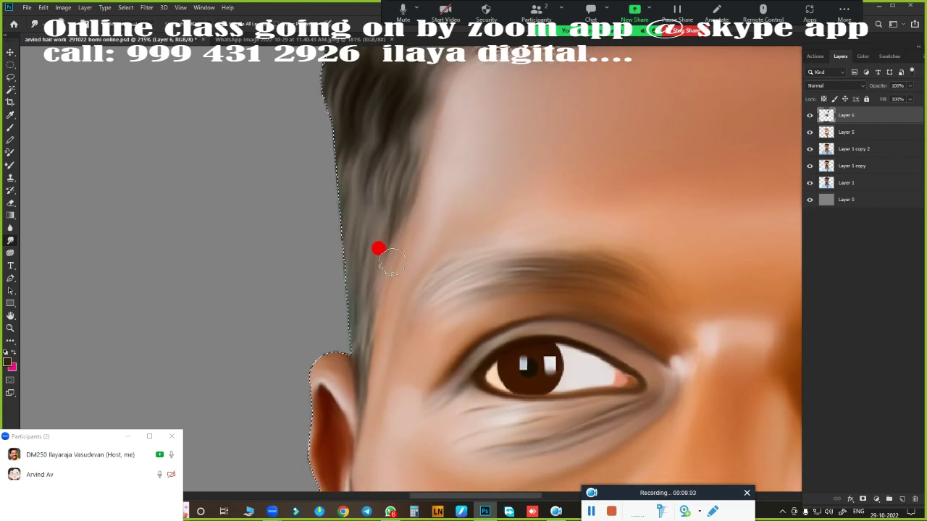
Smear the left hairline hair upward and turn the grey right-side clump into down-left streaks.
scroll(398, 253, "down", 3)
scroll(384, 316, "up", 2)
scroll(369, 333, "down", 3)
scroll(410, 352, "up", 4)
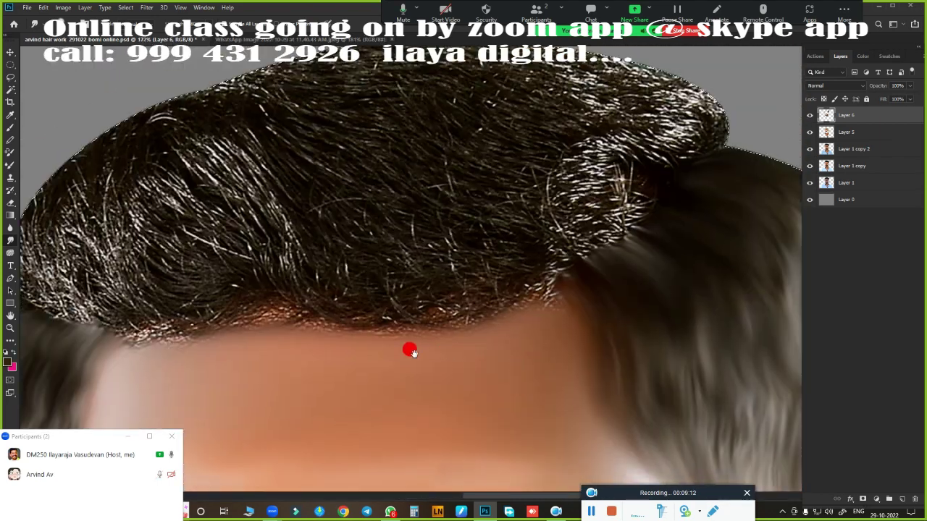
scroll(253, 192, "down", 1)
mouse_move(254, 250)
left_mouse_down()
mouse_move(276, 197)
mouse_move(333, 177)
mouse_move(378, 120)
mouse_move(423, 94)
mouse_move(314, 186)
mouse_move(407, 201)
mouse_move(459, 239)
mouse_move(497, 174)
mouse_move(514, 253)
mouse_move(464, 247)
left_mouse_up()
mouse_move(280, 202)
left_mouse_down()
mouse_move(331, 271)
mouse_move(304, 275)
left_mouse_up()
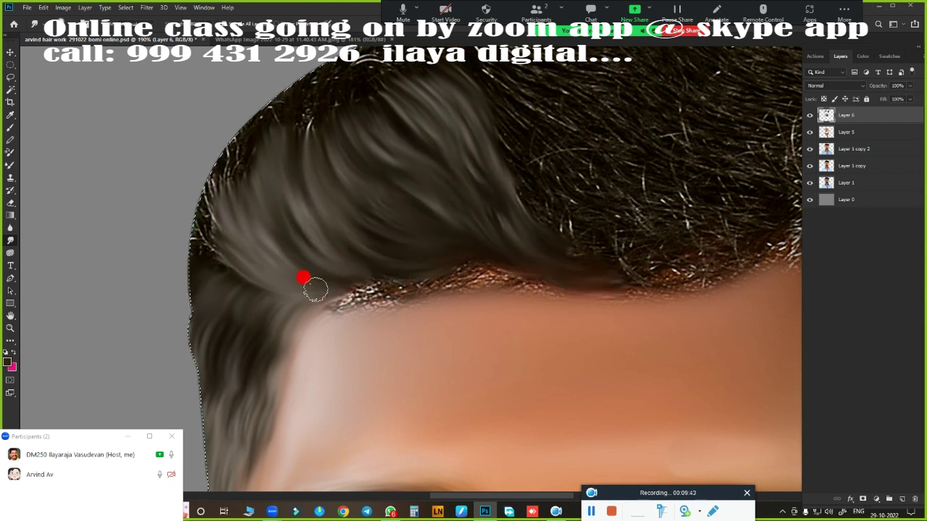
mouse_move(720, 206)
left_mouse_down()
mouse_move(734, 203)
mouse_move(753, 170)
mouse_move(637, 244)
mouse_move(591, 232)
mouse_move(511, 302)
mouse_move(509, 323)
mouse_move(534, 348)
mouse_move(646, 297)
mouse_move(674, 210)
left_mouse_up()
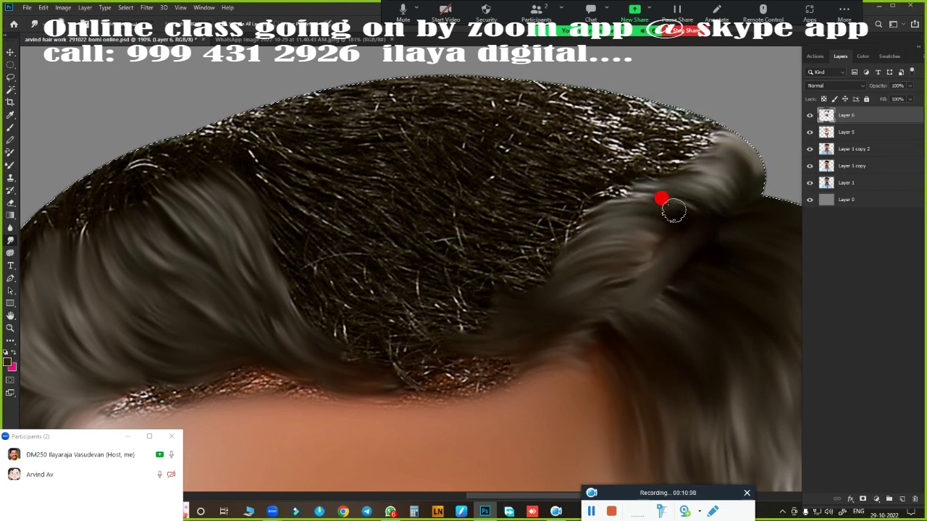
Smooth the frizzy upper-right strands, the front hair along the top edge, and the hairline.
mouse_move(325, 186)
left_mouse_down()
mouse_move(379, 182)
mouse_move(463, 126)
mouse_move(343, 260)
mouse_move(271, 227)
mouse_move(410, 343)
mouse_move(333, 365)
mouse_move(441, 323)
mouse_move(350, 224)
mouse_move(527, 244)
mouse_move(558, 236)
mouse_move(481, 262)
left_mouse_up()
mouse_move(536, 190)
left_mouse_down()
mouse_move(517, 113)
mouse_move(620, 93)
mouse_move(693, 141)
mouse_move(546, 194)
mouse_move(474, 181)
mouse_move(691, 141)
mouse_move(734, 166)
mouse_move(624, 252)
mouse_move(432, 104)
left_mouse_up()
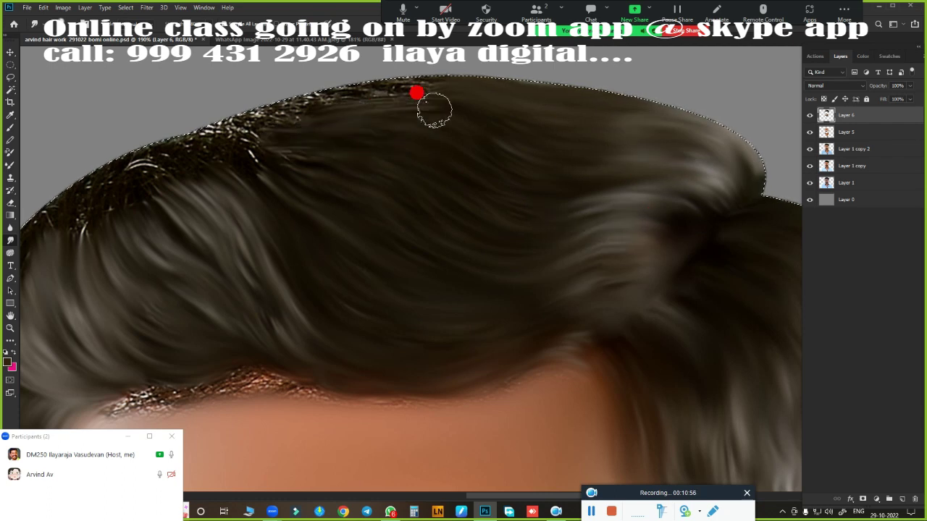
left_click_drag(314, 267, 582, 252)
mouse_move(548, 120)
left_mouse_down()
mouse_move(560, 159)
mouse_move(359, 179)
mouse_move(300, 207)
mouse_move(348, 282)
mouse_move(259, 345)
mouse_move(307, 219)
left_mouse_up()
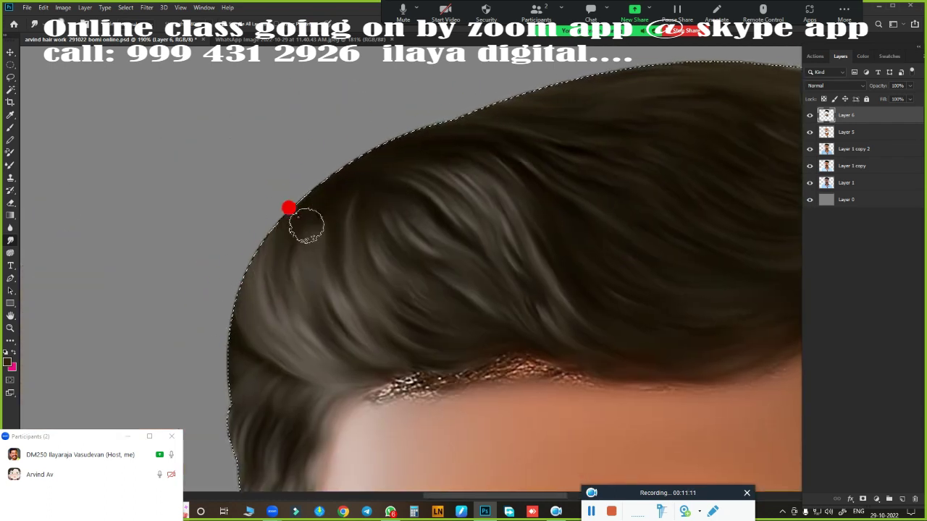
scroll(307, 219, "down", 5)
mouse_move(372, 201)
left_mouse_down()
mouse_move(285, 204)
mouse_move(231, 239)
mouse_move(317, 199)
mouse_move(378, 213)
left_mouse_up()
scroll(260, 249, "up", 2)
scroll(629, 172, "down", 2)
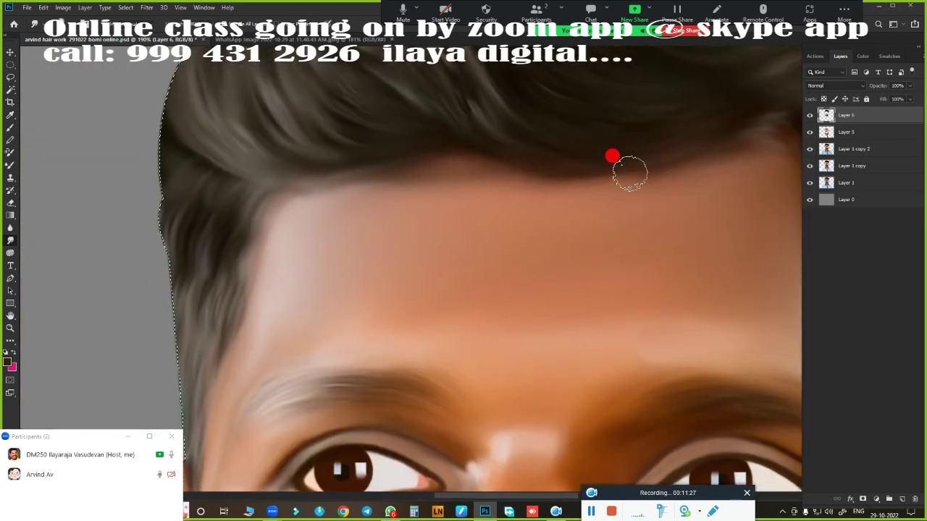
scroll(569, 275, "down", 5)
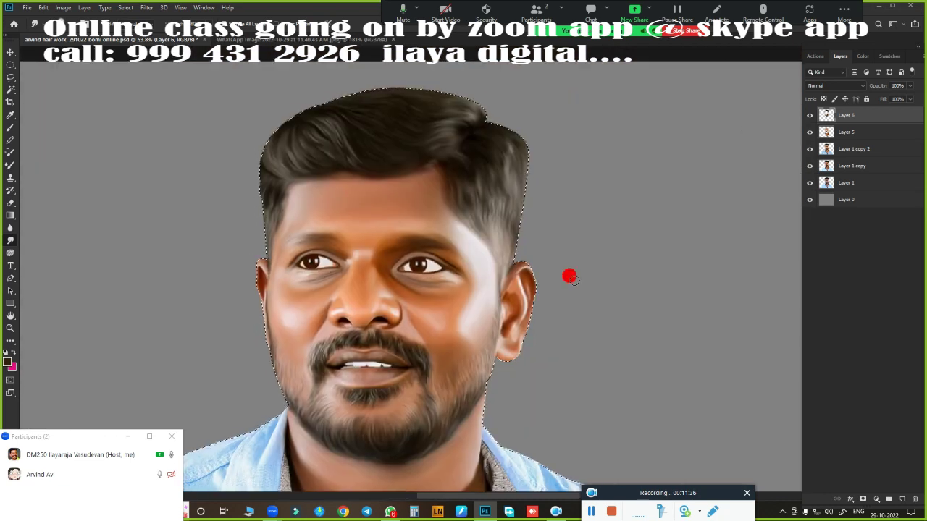
scroll(581, 263, "down", 2)
scroll(605, 224, "down", 2)
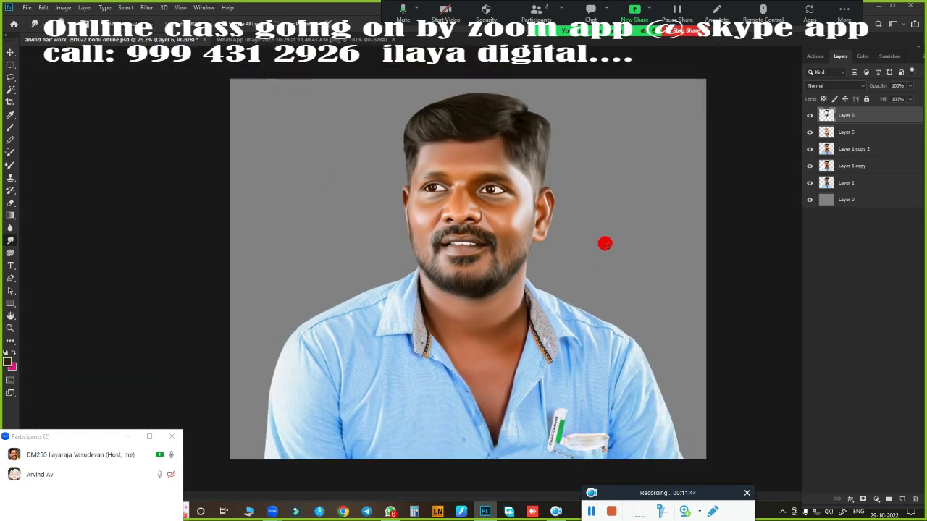
Apply Dust & Scratches with a raised Radius to the Layer 1 copy layer.
left_click(868, 151)
left_click(147, 11)
mouse_move(154, 144)
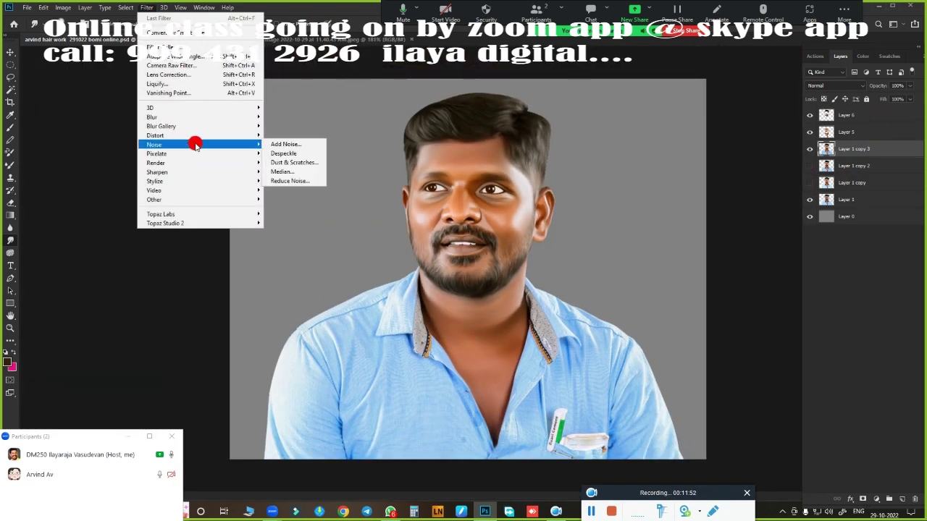
left_click(283, 160)
scroll(504, 335, "up", 2)
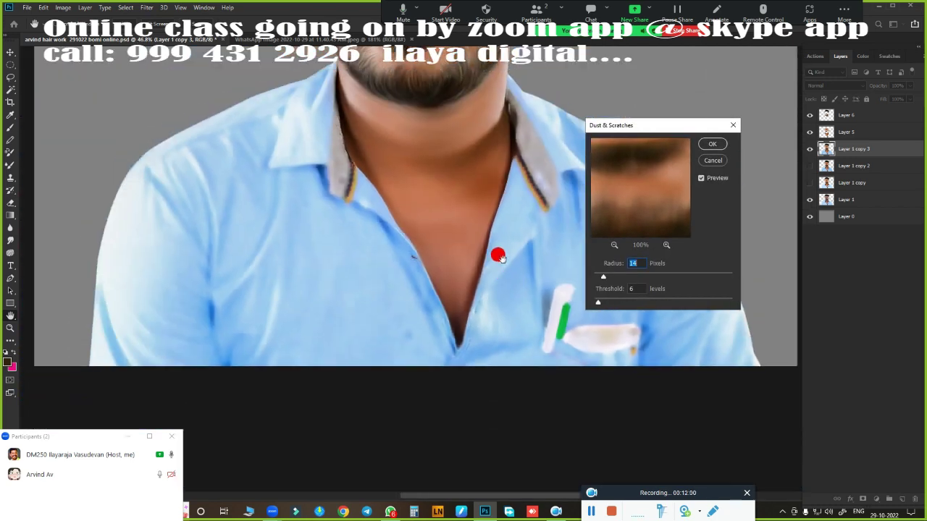
left_click(614, 245)
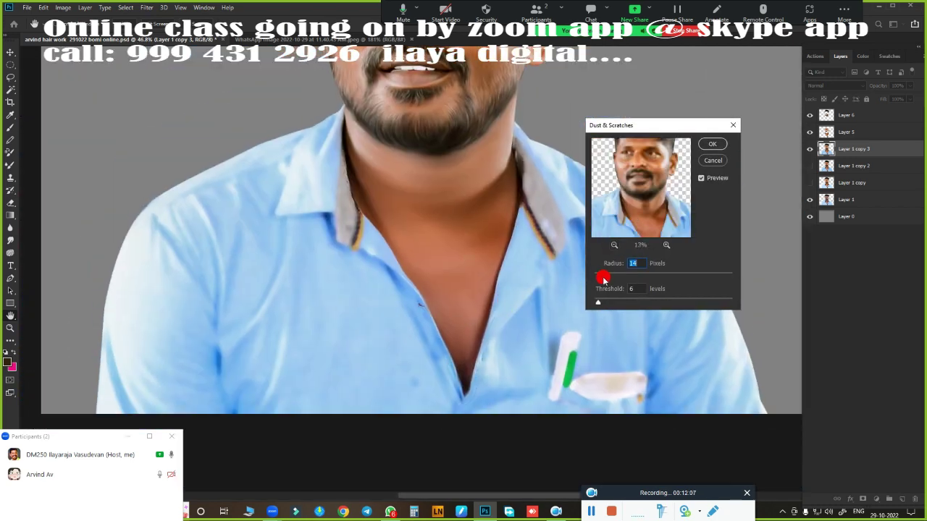
type("5")
left_click_drag(597, 277, 602, 278)
left_click(711, 144)
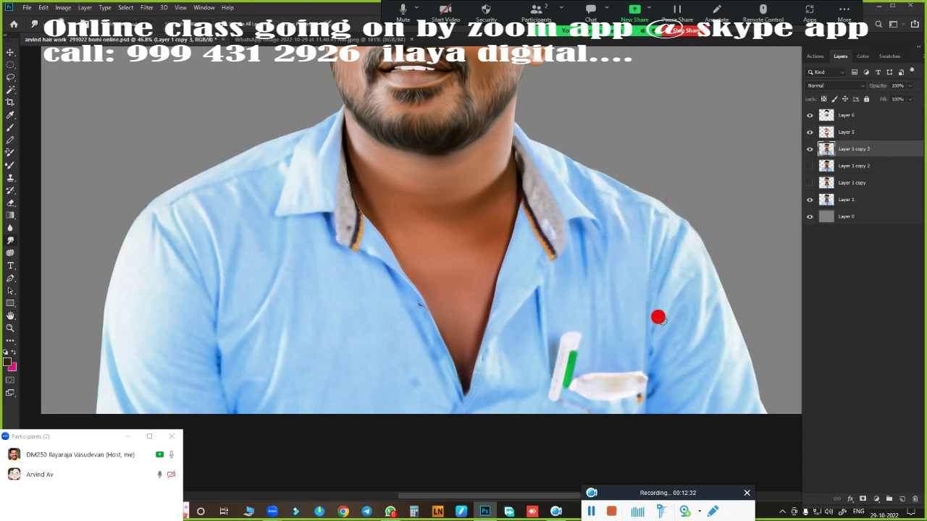
Fit the photo in the window, toggle Layer 5 to compare, and switch to Layer 6.
key("ctrl+0")
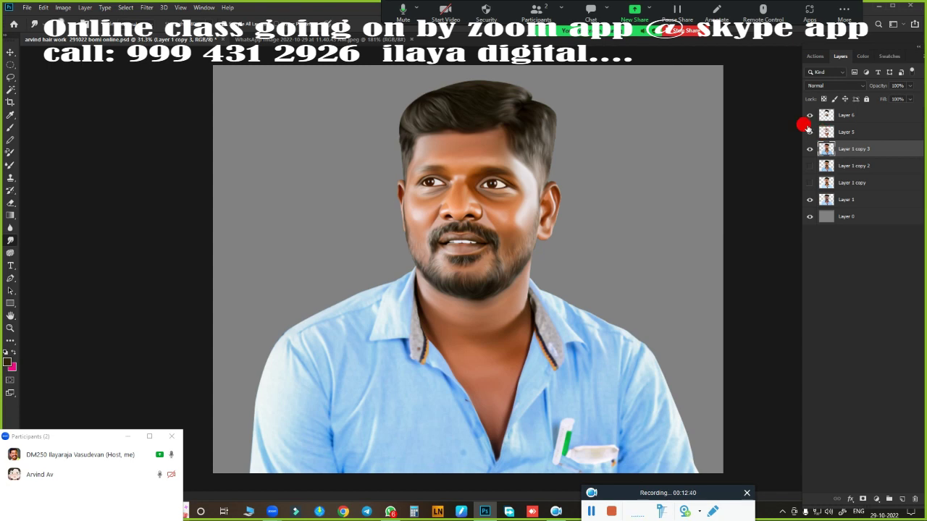
left_click(808, 131)
left_click(808, 132)
scroll(552, 263, "up", 3)
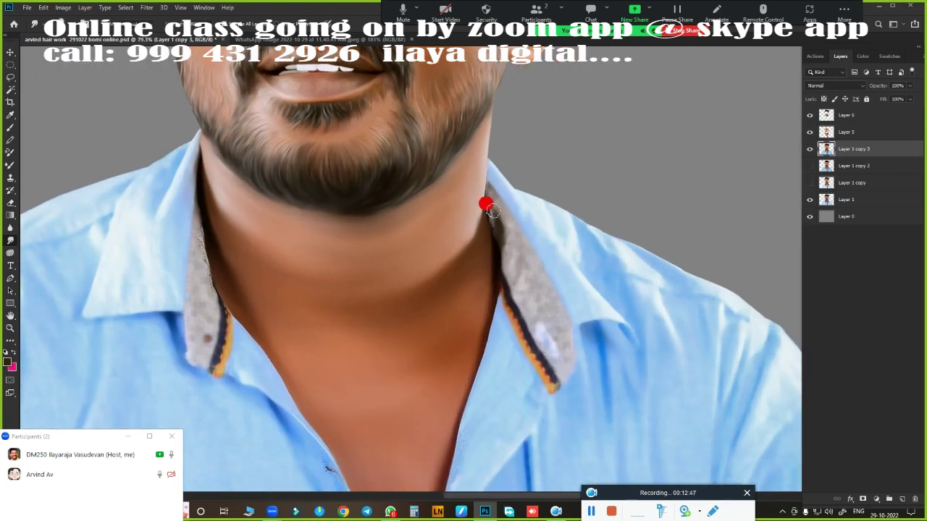
key("alt+bracketright")
key("alt+bracketright")
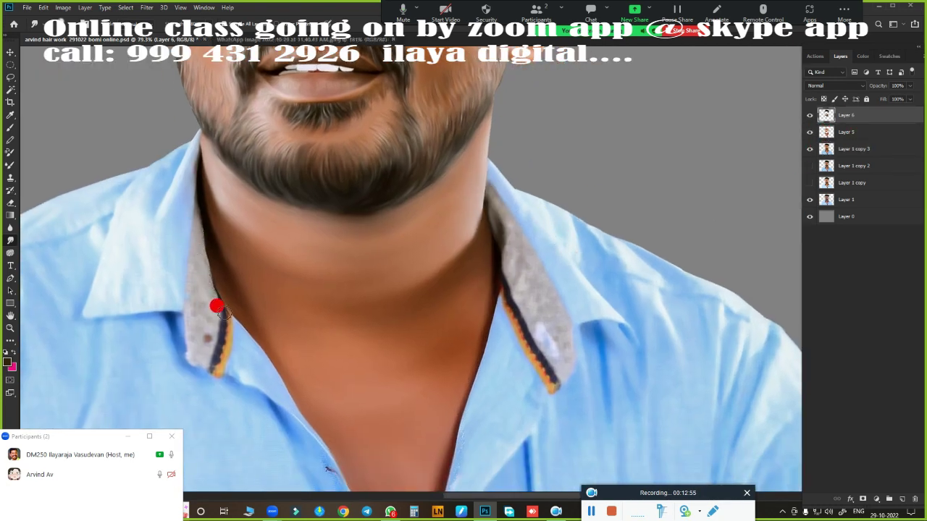
scroll(217, 307, "down", 3)
scroll(351, 262, "up", 2)
Brighten Layer 1 copy 3 with Curves, adjusting RGB black and white points and the Blue curve.
scroll(438, 259, "down", 2)
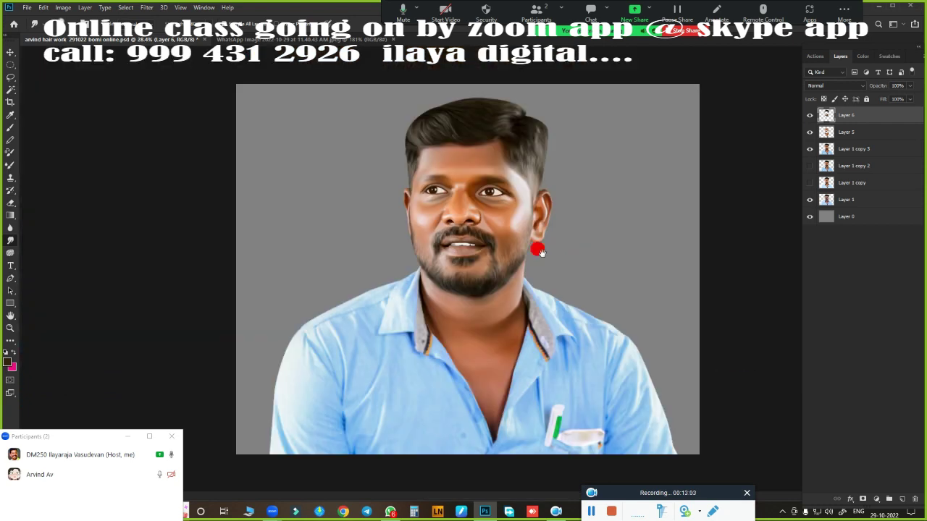
left_click(854, 149)
key("ctrl+m")
left_click_drag(640, 217, 656, 222)
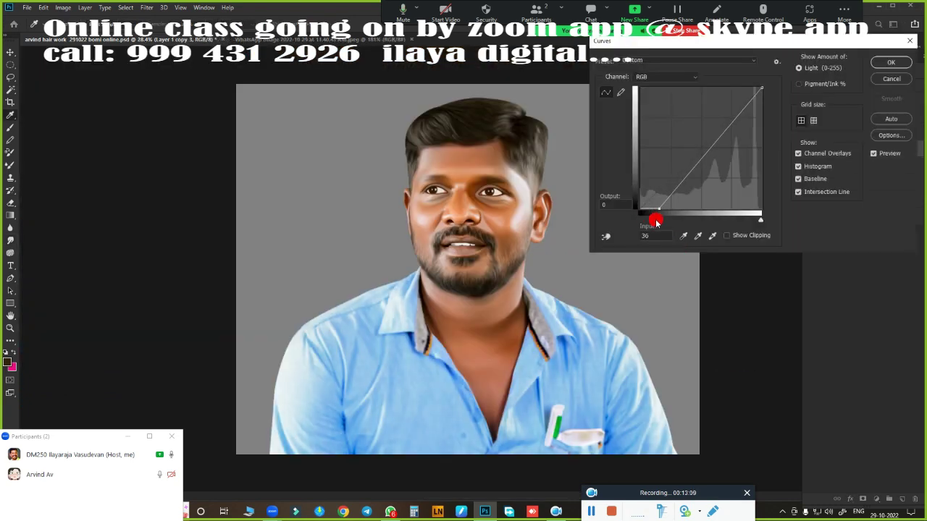
key("alt+5")
left_click_drag(760, 218, 756, 221)
left_click(666, 83)
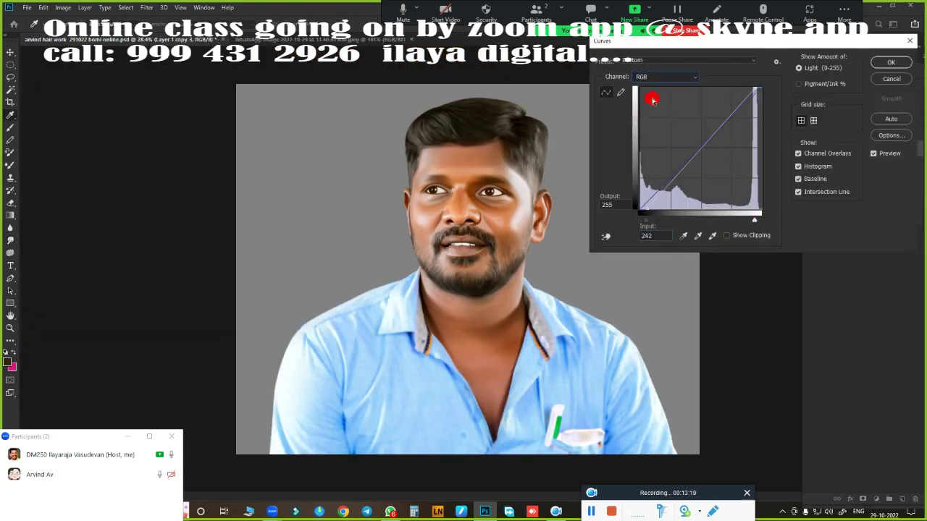
left_click_drag(640, 217, 643, 215)
left_click(888, 62)
Group Layers 5 and 6 and the Layer 1 copies together into Group 1.
left_click(856, 136, "shift")
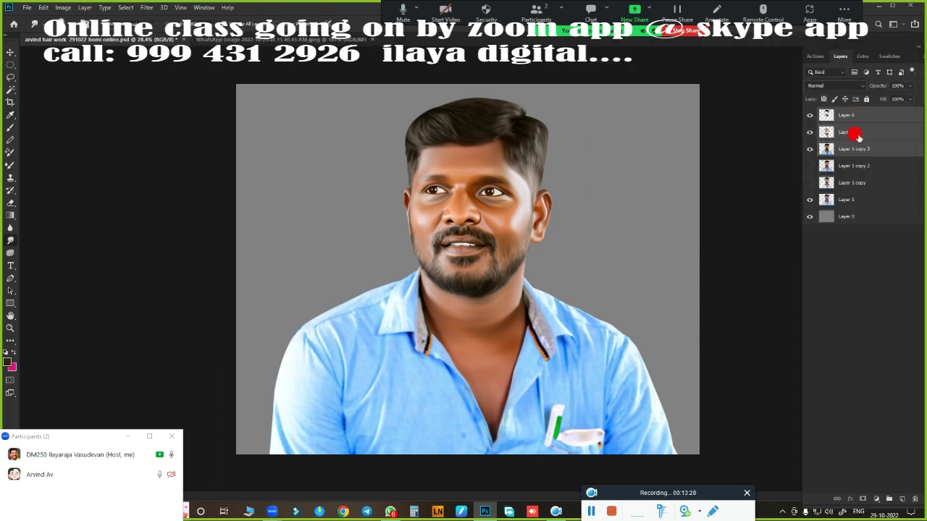
key("ctrl+g")
left_click(841, 178)
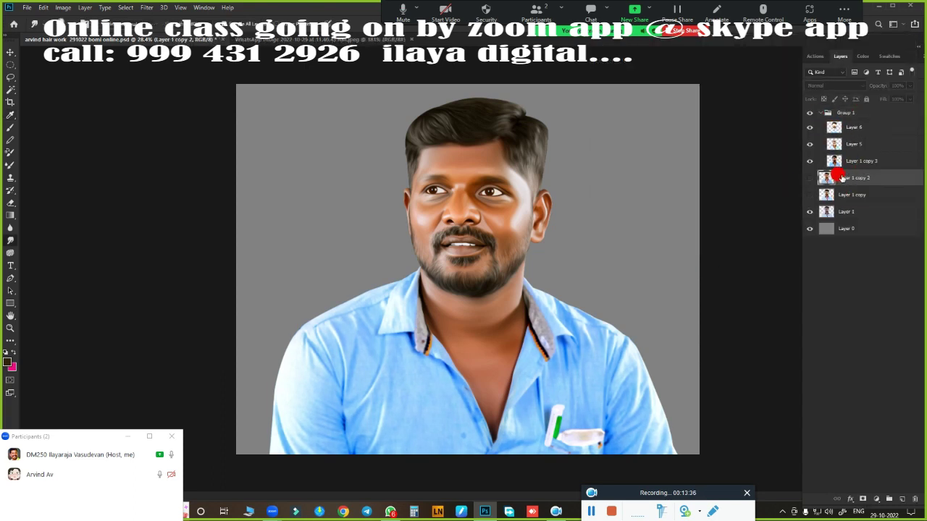
left_click_drag(845, 195, 811, 113)
left_click(810, 112)
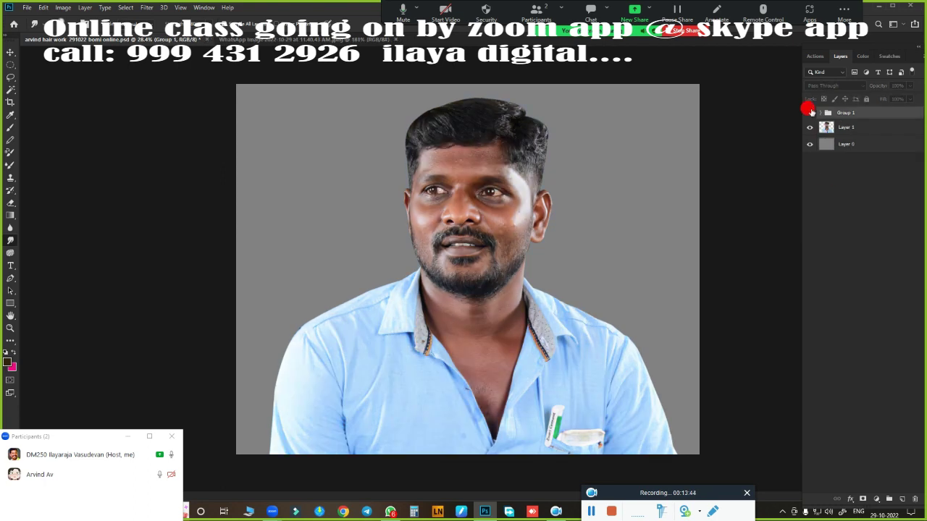
Toggle Group 1's visibility to compare the painting with the original photo.
left_click(809, 113)
left_click(809, 112)
left_click(810, 112)
left_click(809, 113)
left_click(809, 112)
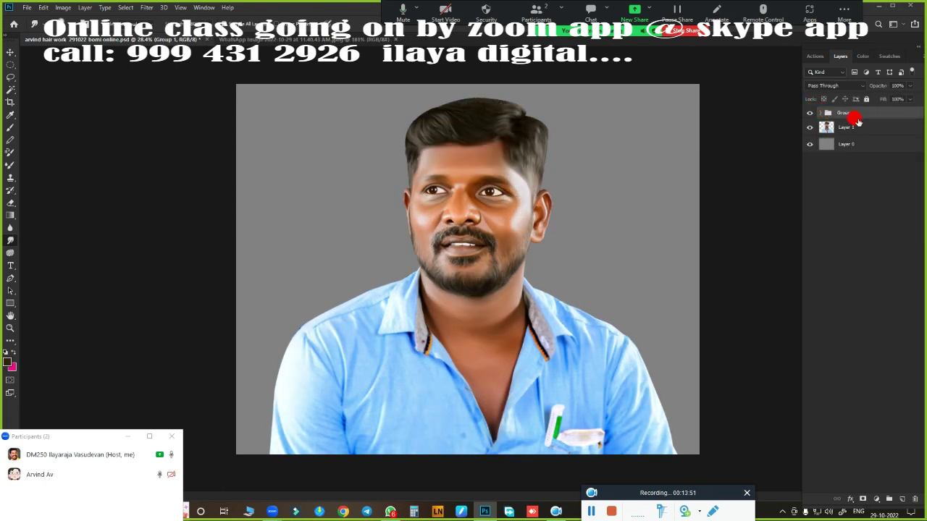
left_click(809, 113)
left_click(809, 113)
left_click(809, 113)
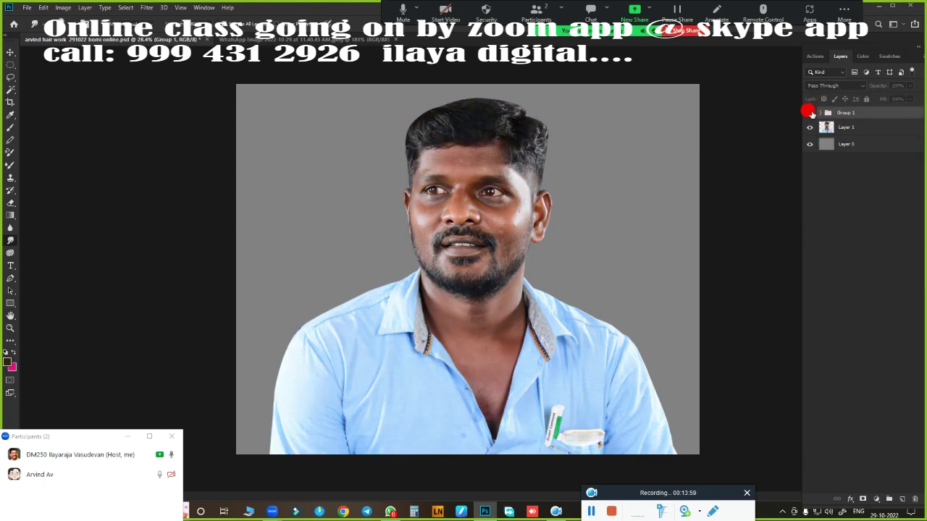
left_click(810, 112)
scroll(587, 260, "up", 3)
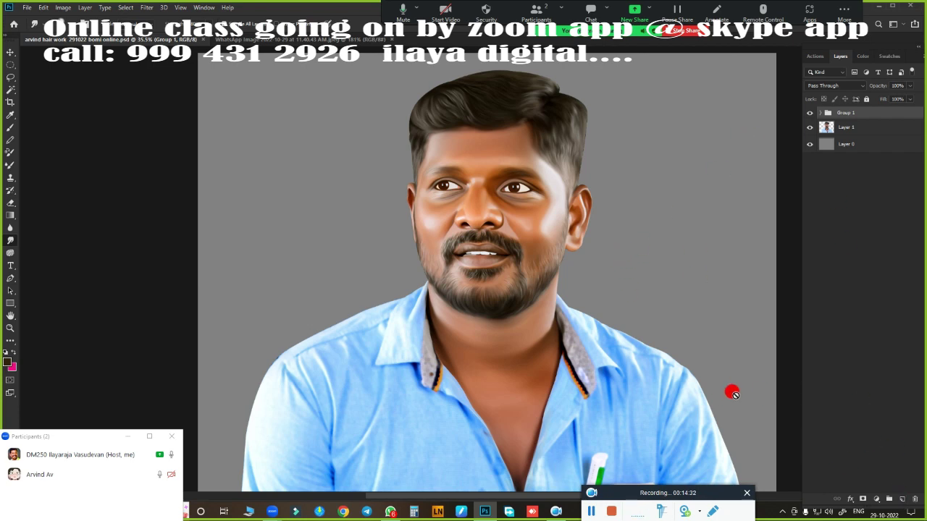
Create a merged copy of the visible portrait and check Group 1's layers.
key("ctrl+j")
key("ctrl+e")
left_click(810, 129)
left_click(820, 129)
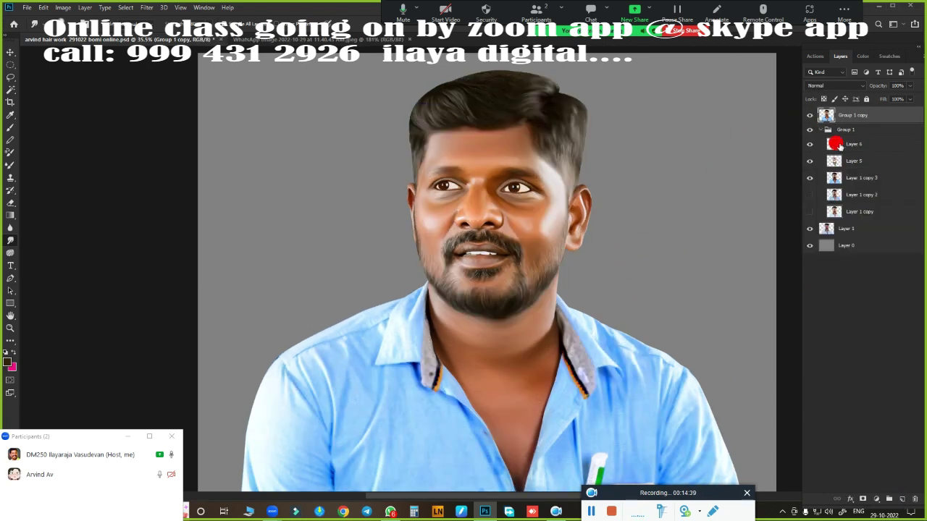
left_click(825, 129)
scroll(559, 193, "down", 1)
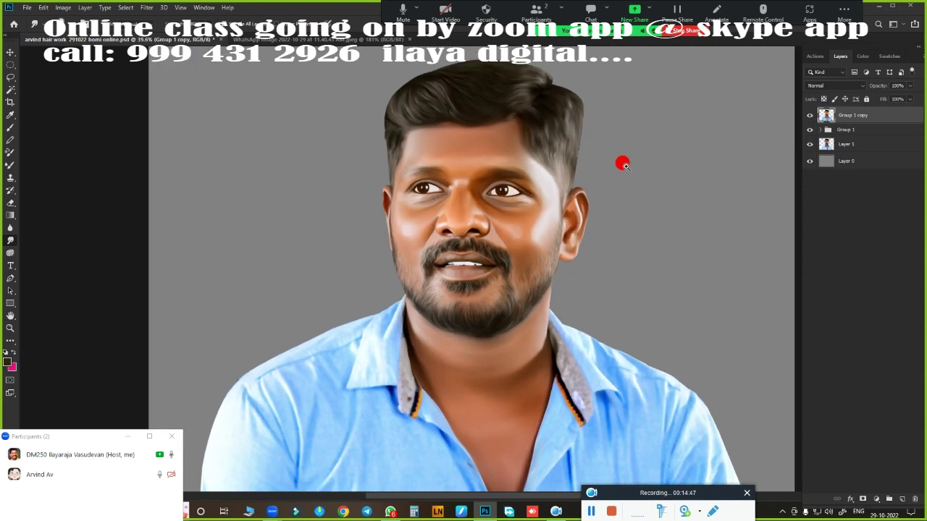
scroll(620, 227, "up", 1)
scroll(483, 131, "down", 1)
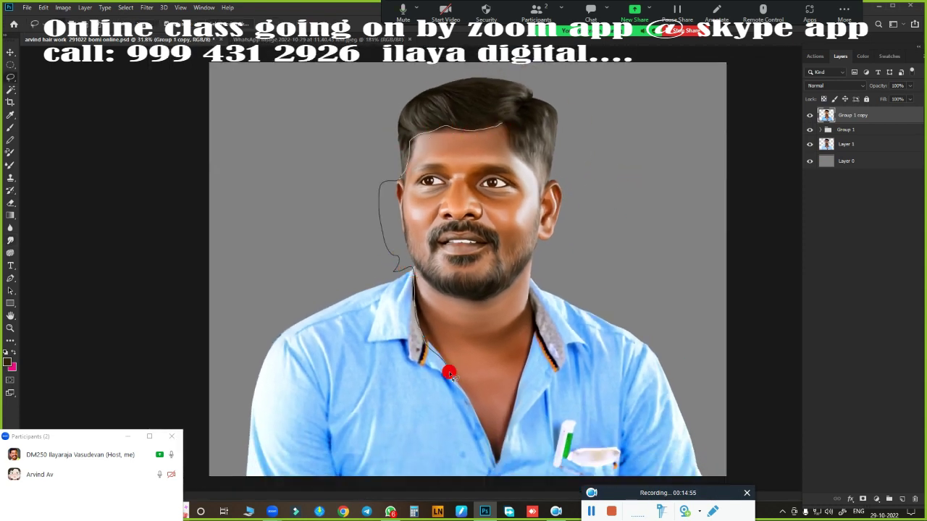
Lasso the face and neck, feather the selection, and copy it to Layer 7.
left_click_drag(532, 292, 455, 130)
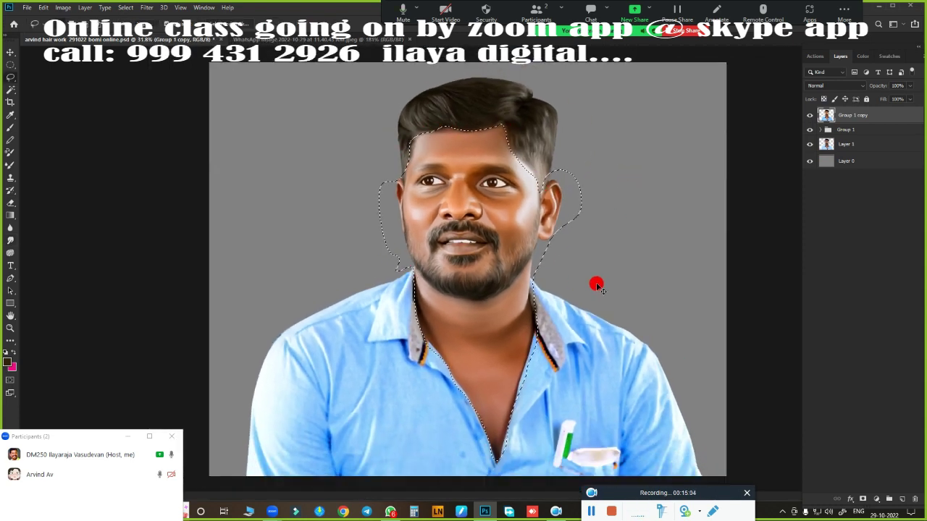
key("shift+F6")
key("Return")
key("ctrl+j")
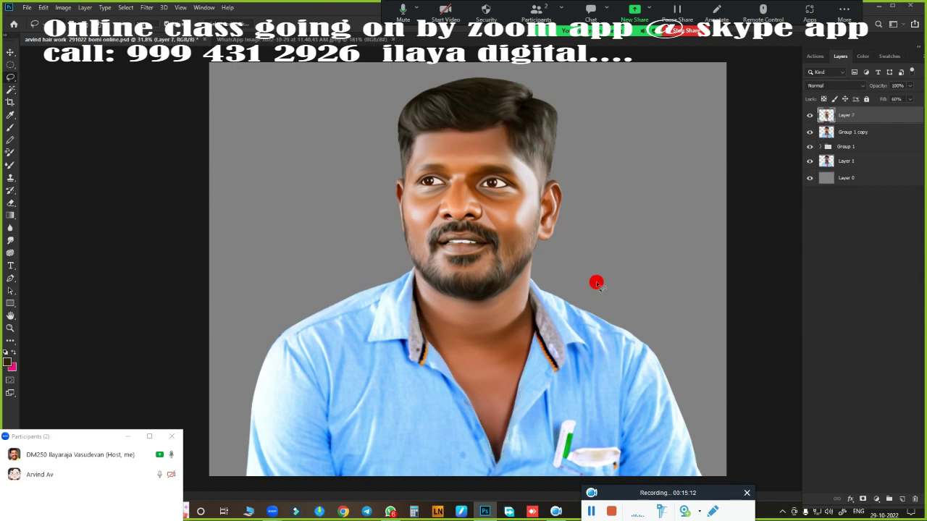
Boost Layer 7's saturation and apply a +50 blue highlight colour balance.
scroll(615, 237, "down", 1)
key("ctrl+u")
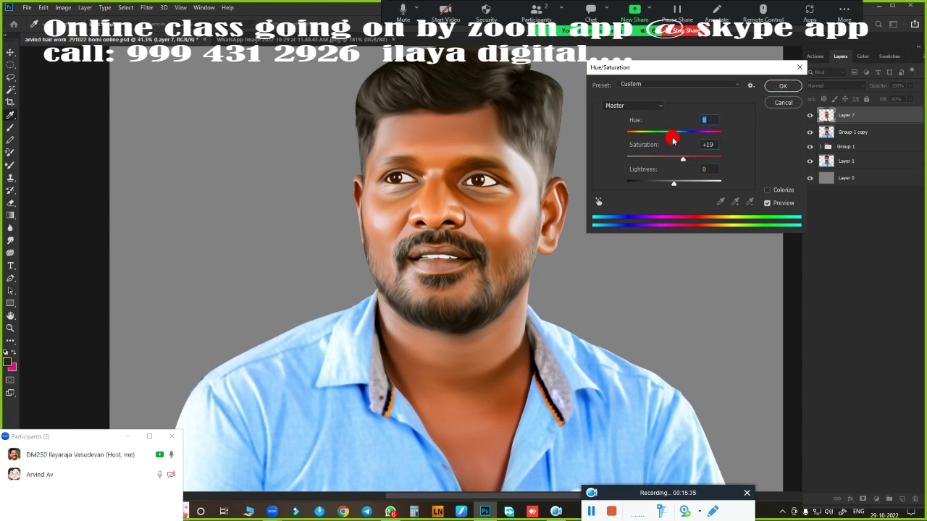
left_click(783, 86)
key("ctrl+b")
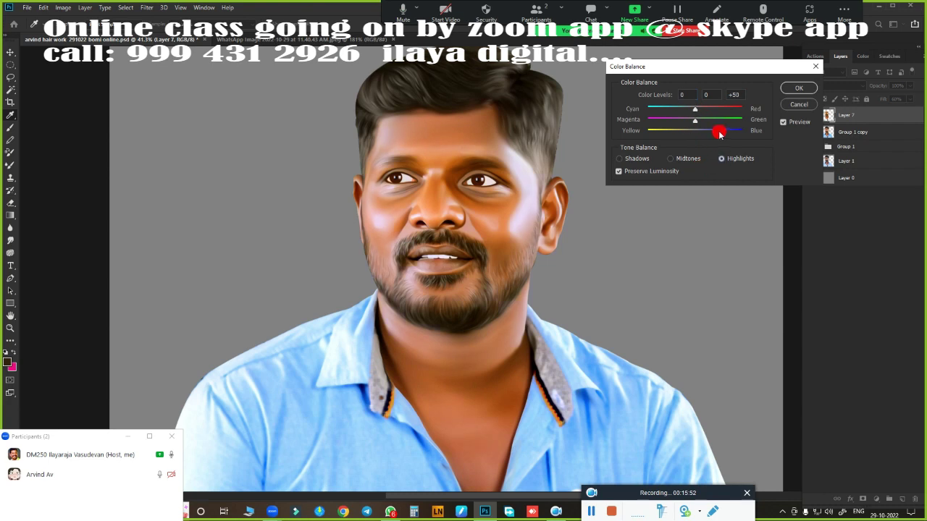
key("Return")
Brighten Layer 7 with Curves and trim the Blue channel to warm the skin.
key("ctrl+m")
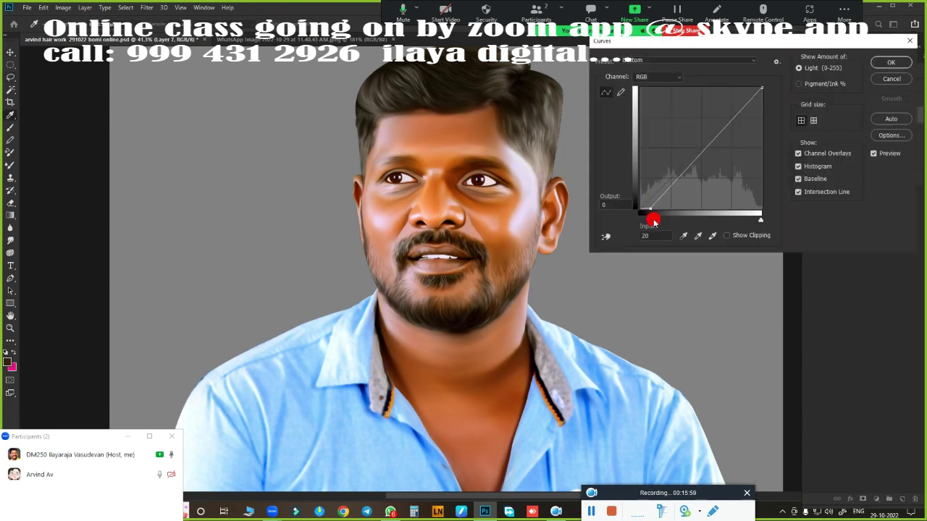
left_click_drag(651, 215, 639, 226)
left_click_drag(760, 219, 747, 219)
left_click(658, 77)
left_click(662, 114)
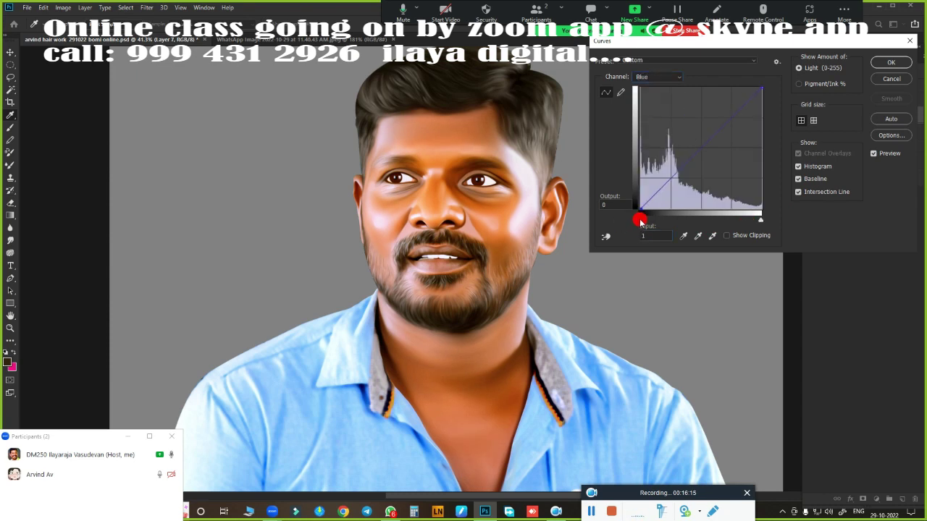
mouse_move(640, 215)
left_mouse_down()
mouse_move(690, 218)
mouse_move(636, 222)
left_mouse_up()
mouse_move(760, 219)
left_mouse_down()
mouse_move(737, 221)
mouse_move(749, 221)
left_mouse_up()
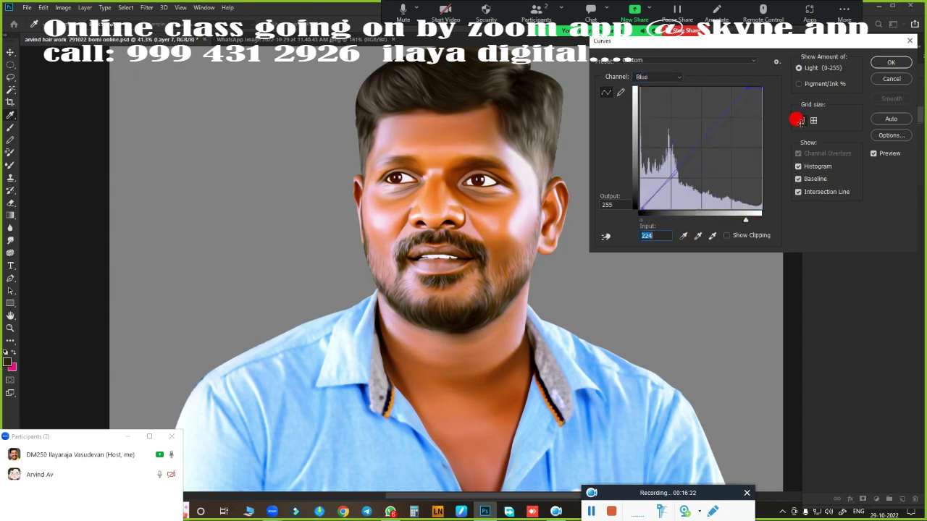
key("Return")
scroll(455, 248, "up", 5)
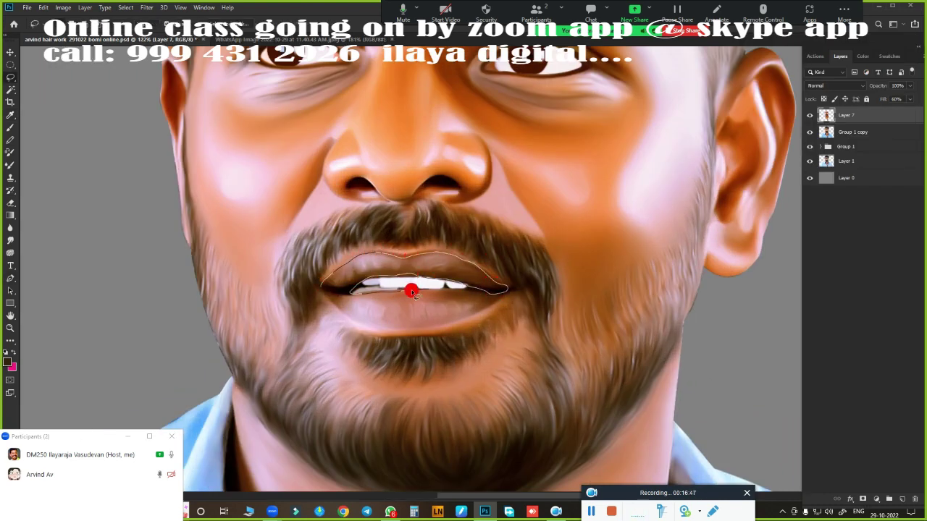
Lasso the lips, feather the selection, and copy them to a new Layer 8.
left_click_drag(362, 324, 332, 308)
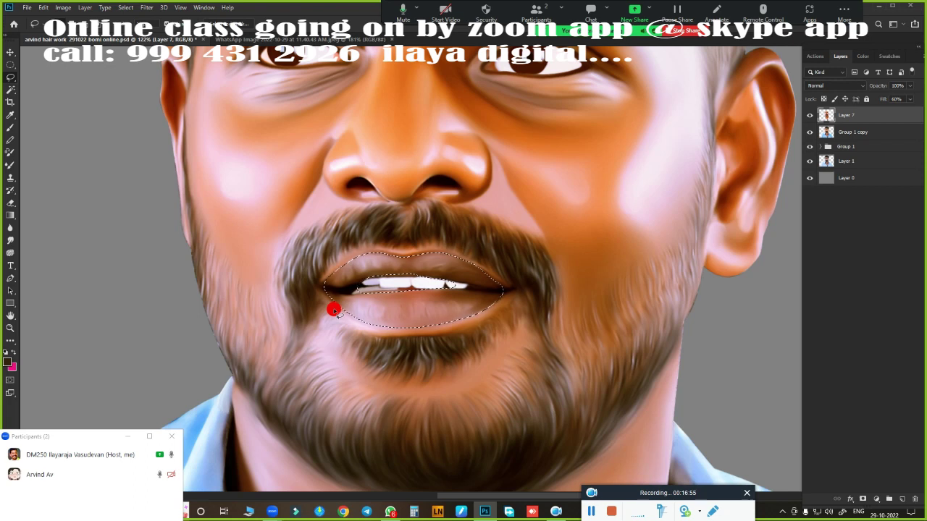
key("shift+F6")
key("Return")
key("ctrl+j")
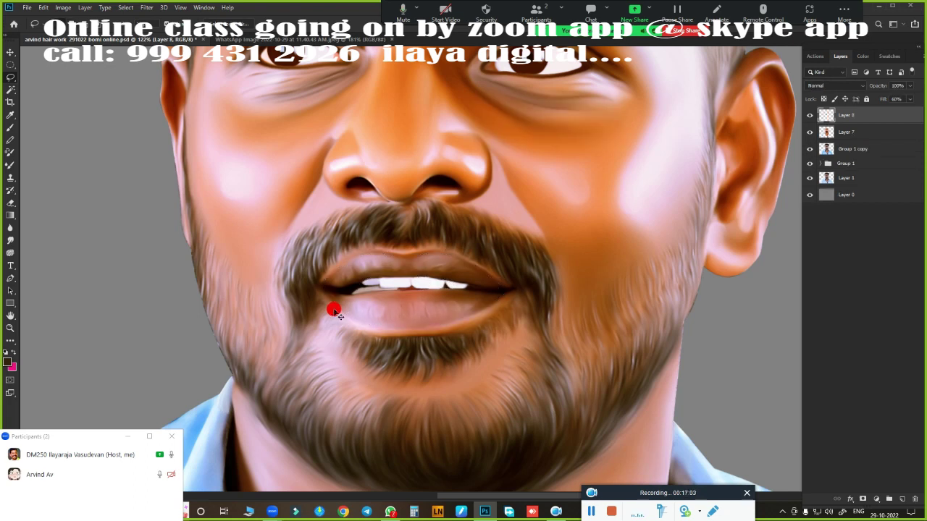
key("ctrl+minus")
key("ctrl+minus")
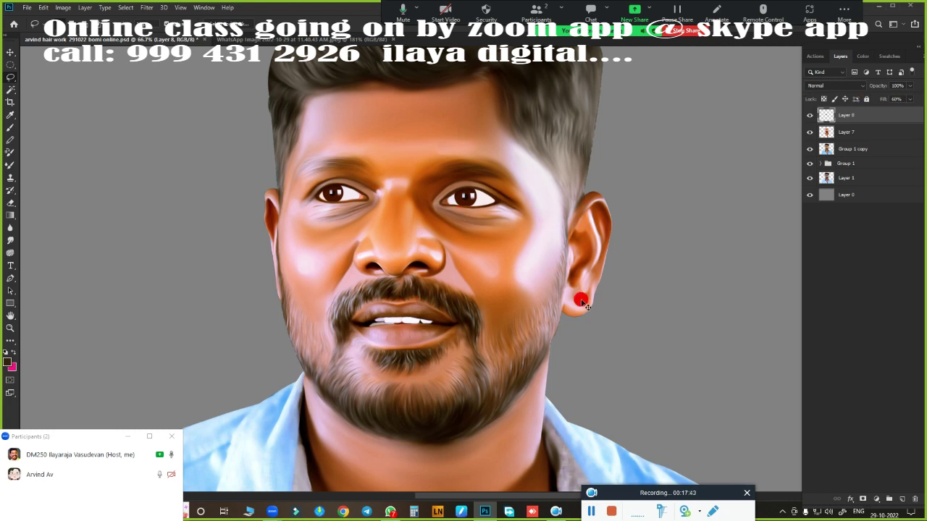
Set the lip layer's saturation to +36 and lower its fill to 57%.
key("ctrl+m")
left_click_drag(639, 219, 640, 220)
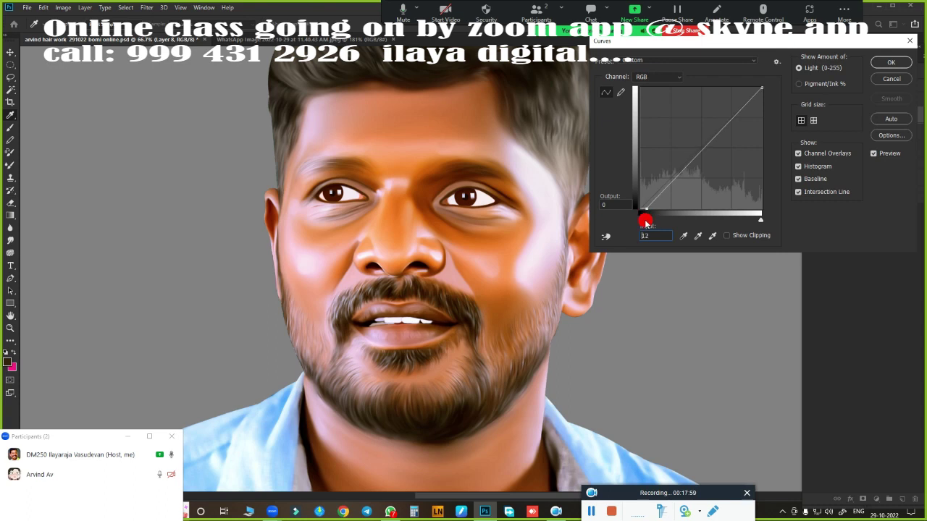
key("Escape")
key("ctrl+u")
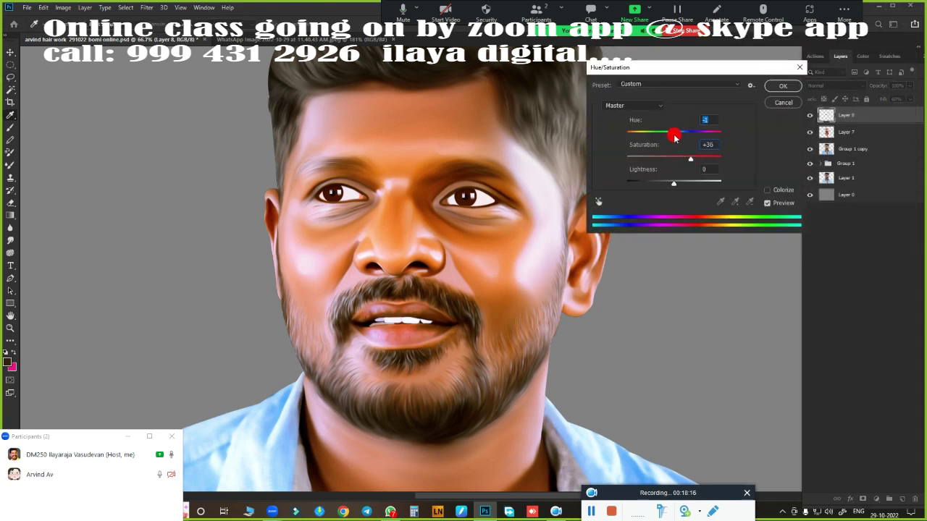
left_click_drag(671, 136, 669, 137)
key("Return")
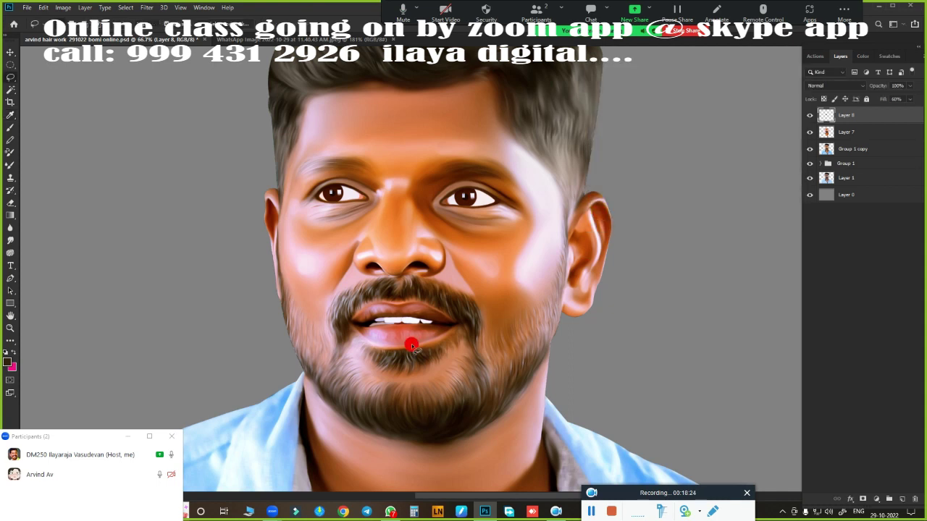
scroll(507, 275, "up", 2)
scroll(528, 246, "down", 3)
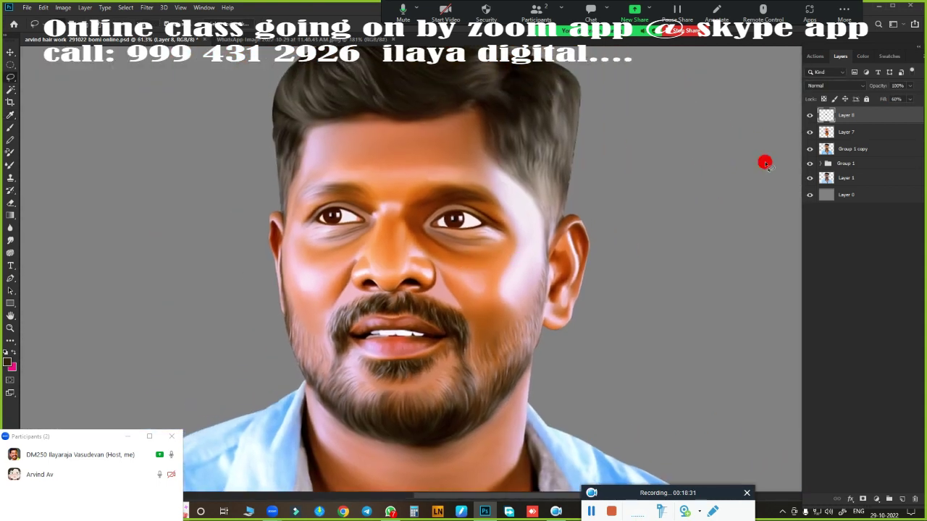
left_click_drag(899, 112, 878, 118)
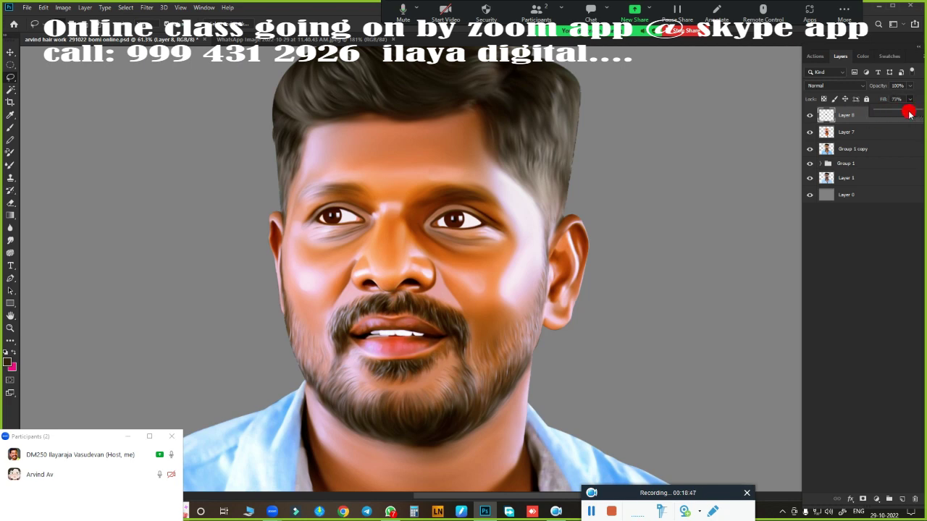
Try merging Layer 7 down, back it out, and reframe the portrait with Layer 7 selected.
left_click(867, 133)
key("ctrl+e")
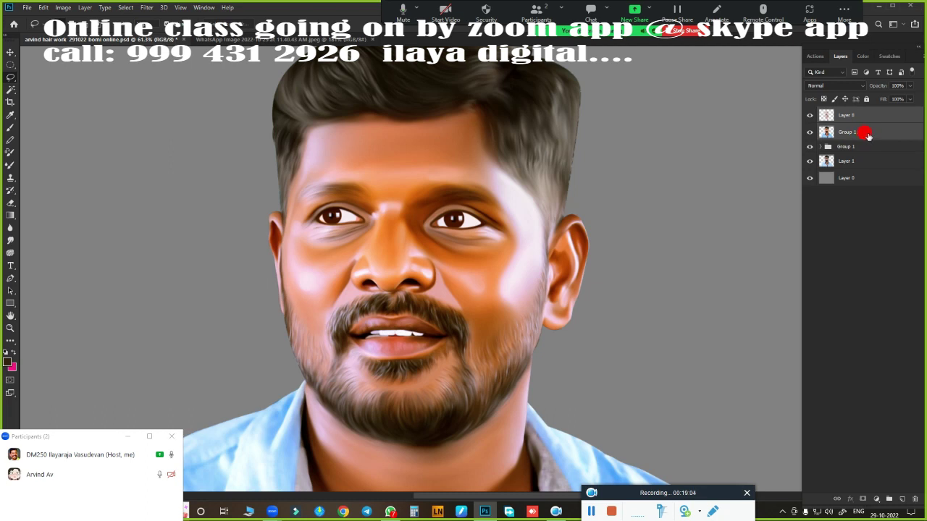
key("Delete")
key("ctrl+minus")
key("ctrl+minus")
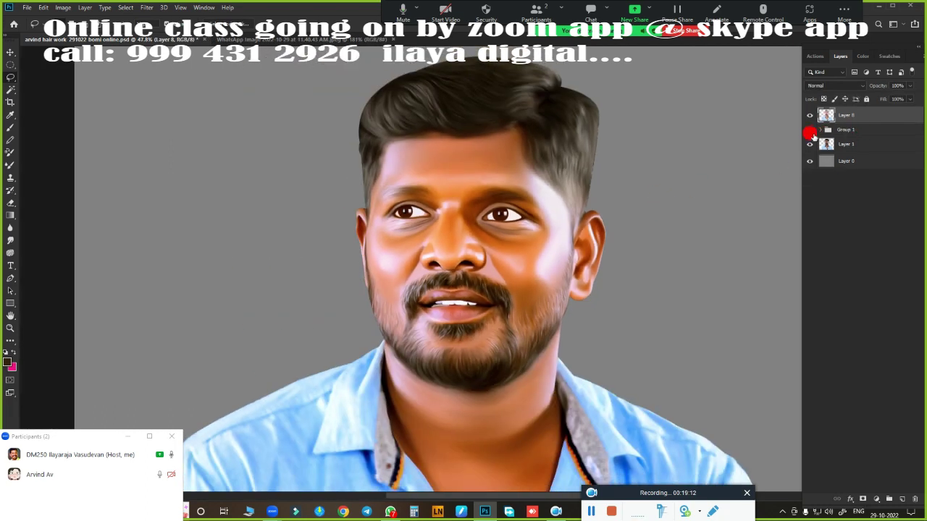
left_click_drag(809, 130, 809, 144)
key("ctrl+minus")
key("ctrl+minus")
left_click_drag(530, 220, 625, 196)
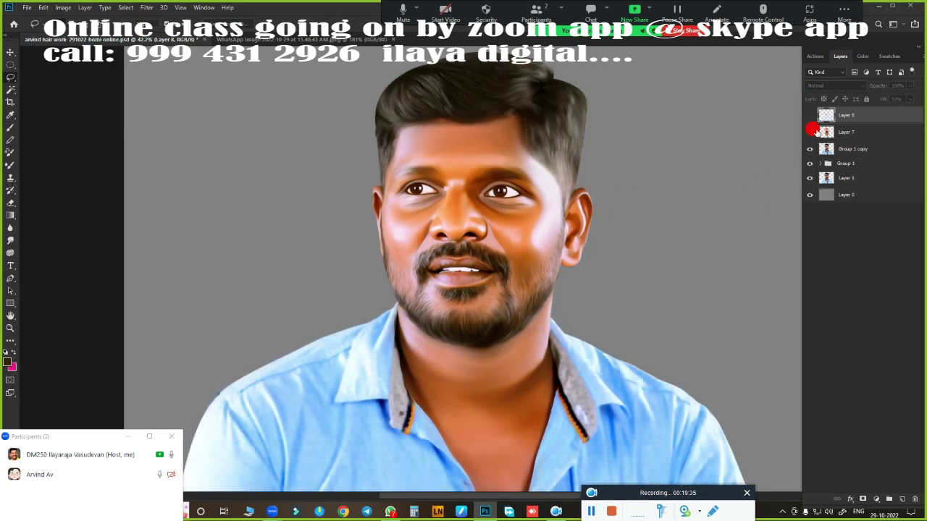
left_click(854, 135)
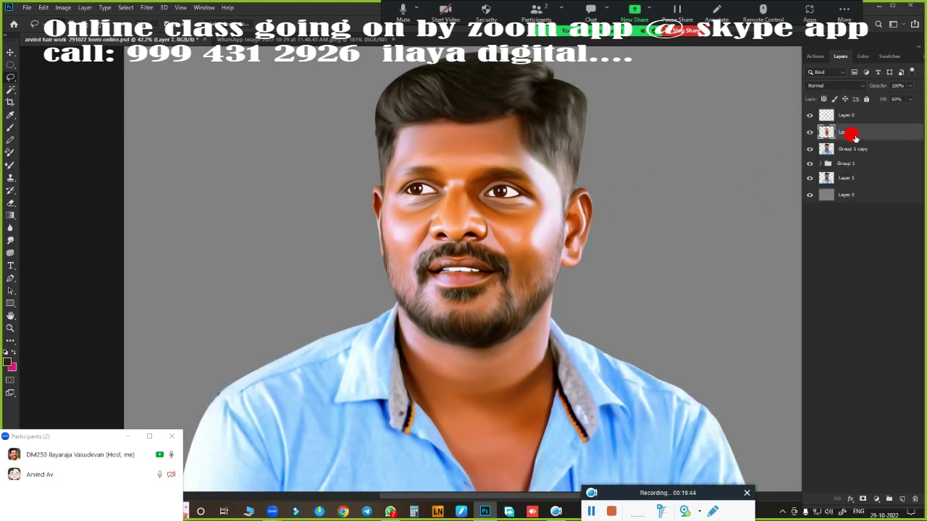
Compare the image with Layer 7 hidden, then set the lip layer Layer 8 to full fill.
left_click(809, 132)
left_click(809, 133)
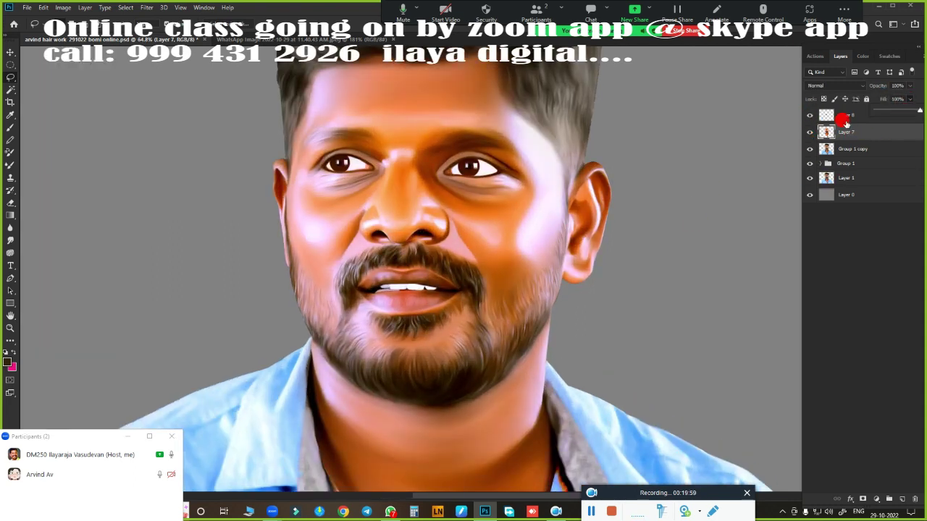
left_click(843, 115)
mouse_move(909, 99)
left_mouse_down()
mouse_move(908, 110)
mouse_move(921, 109)
left_mouse_up()
key("ctrl+0")
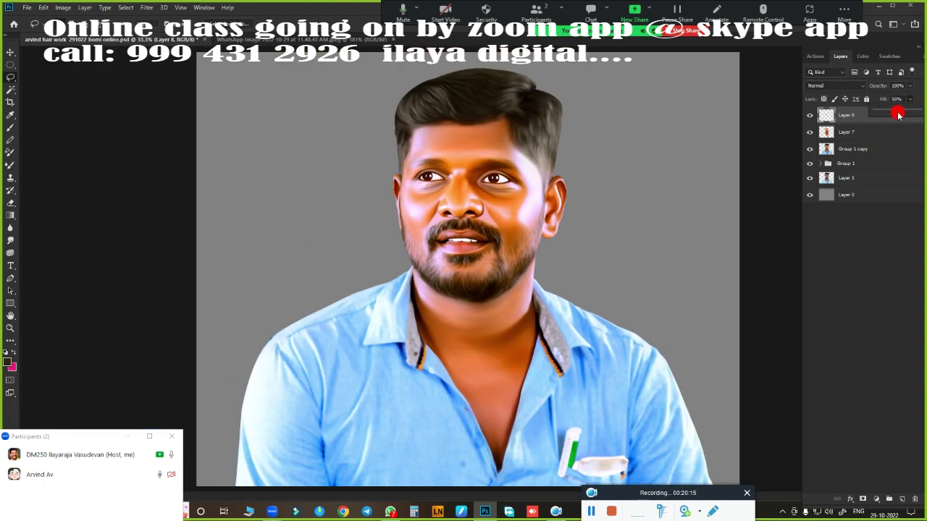
Merge the lip layer, Layer 7 and Group 1 copy into a single Layer 8.
left_click(853, 148, "shift")
key("ctrl+e")
left_click(808, 115)
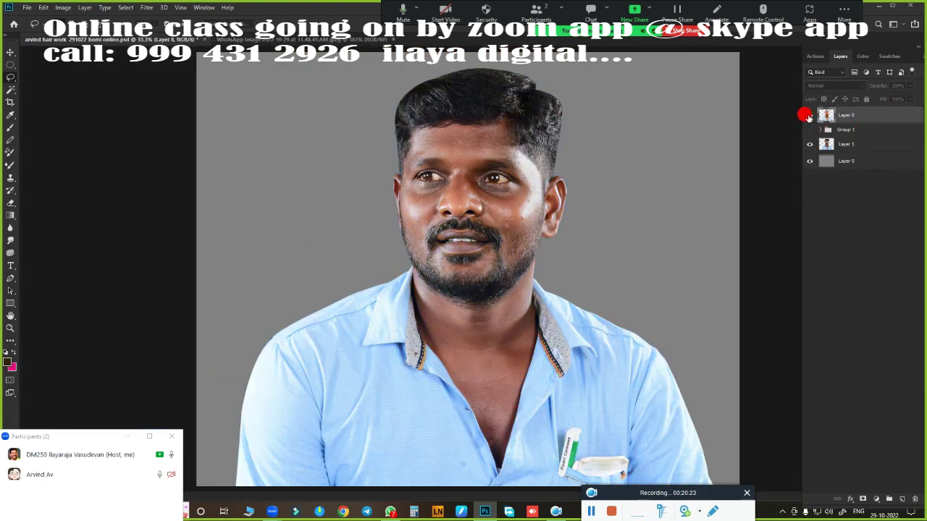
left_click(809, 115)
left_click(809, 116)
left_click(809, 116)
Toggle the merged Layer 8 to compare the retouched portrait against the original photo.
scroll(477, 180, "up", 1)
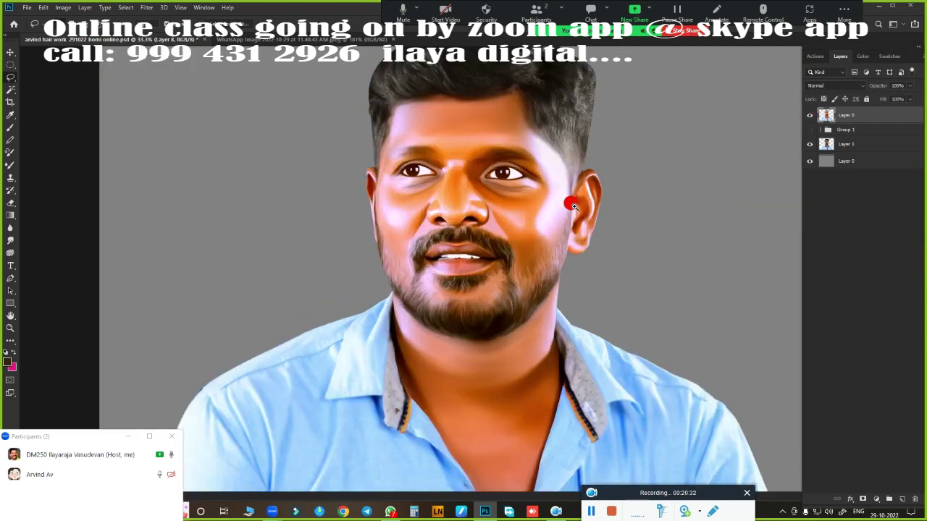
scroll(608, 199, "up", 1)
scroll(579, 201, "up", 1)
scroll(579, 200, "down", 2)
left_click(809, 115)
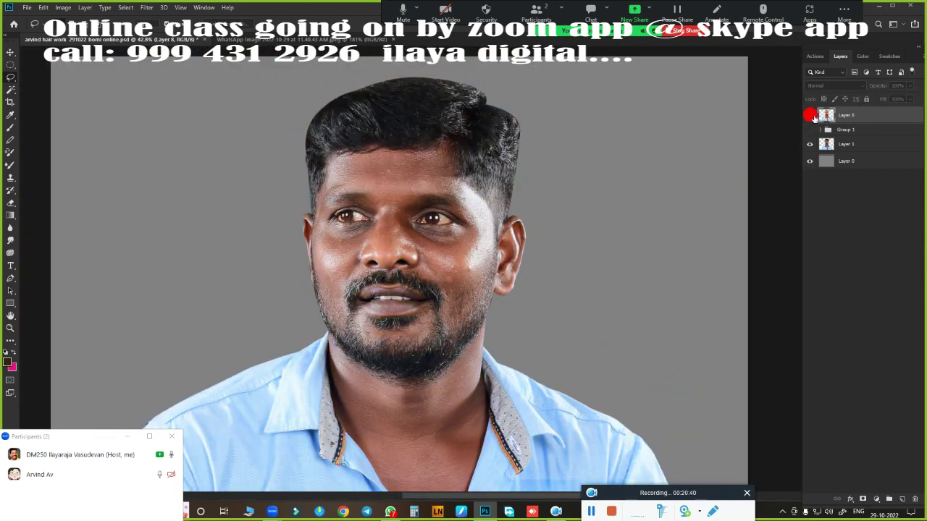
left_click(809, 115)
left_click(592, 511)
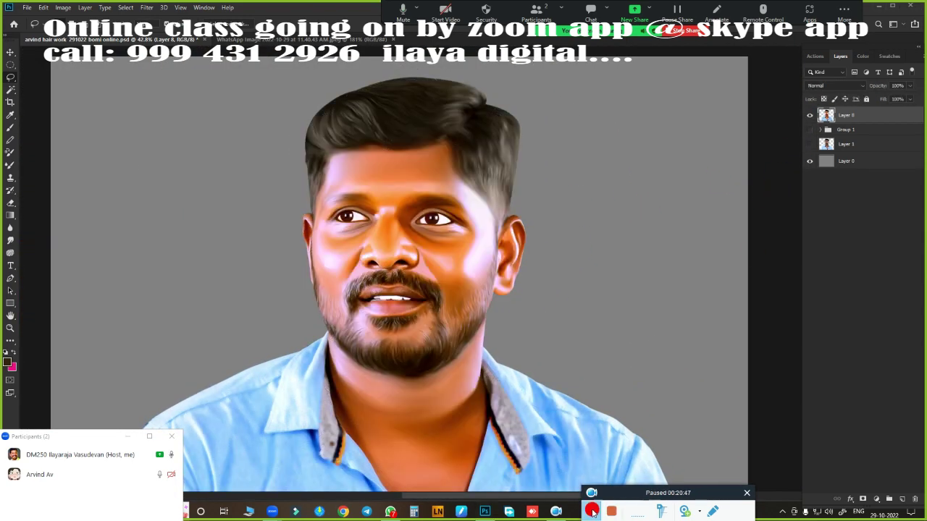
left_click(592, 511)
left_click(808, 115)
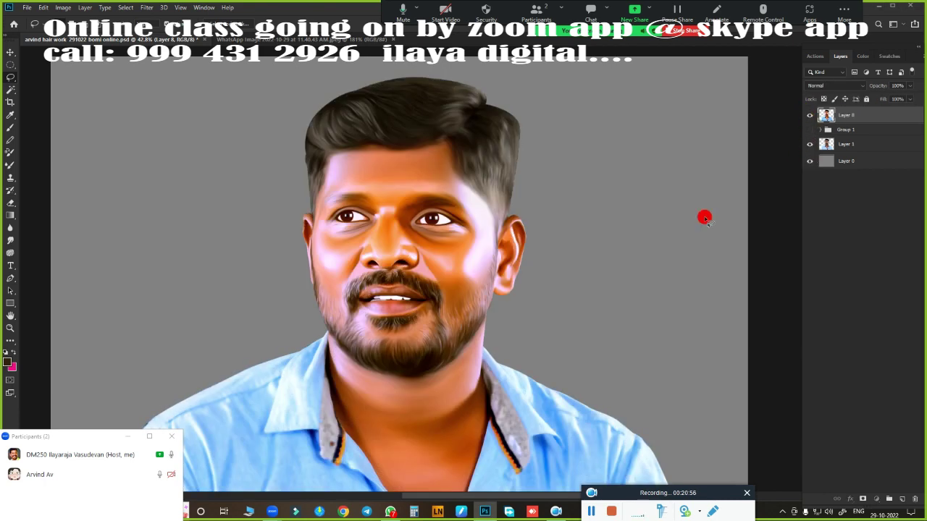
Slightly boost Layer 8's contrast in Curves by moving the black and white inputs inward.
key("ctrl+m")
left_click_drag(636, 220, 644, 220)
left_click_drag(760, 219, 755, 219)
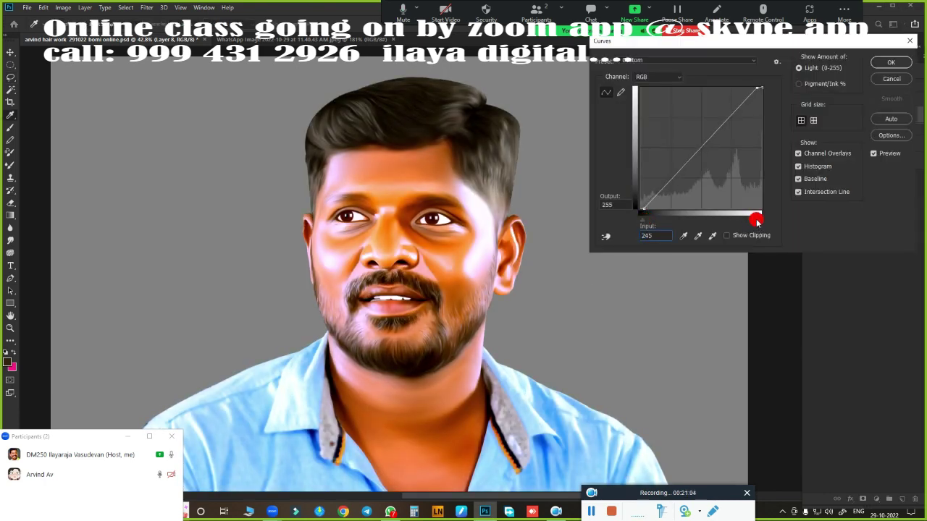
key("Return")
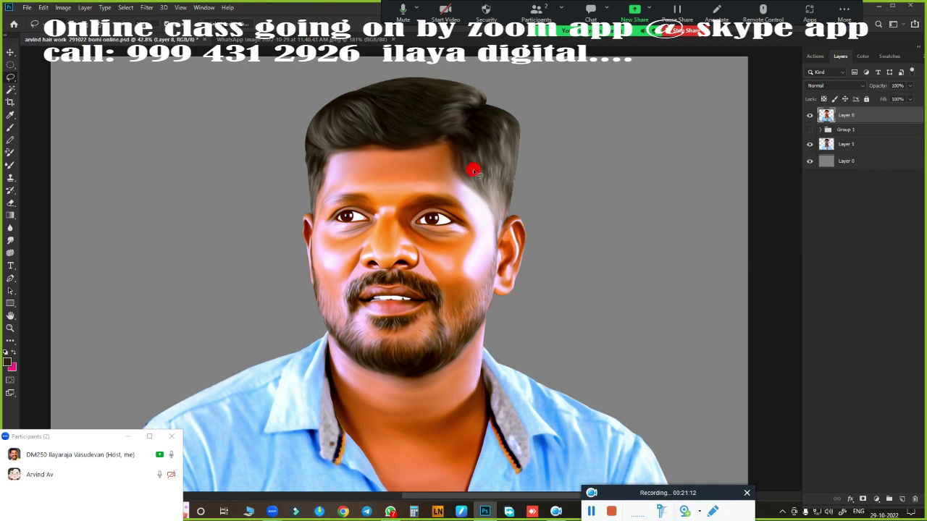
key("ctrl+0")
Set the new empty Layer 9 to Overlay blend mode.
left_click(901, 498)
left_click(832, 85)
left_click(816, 202)
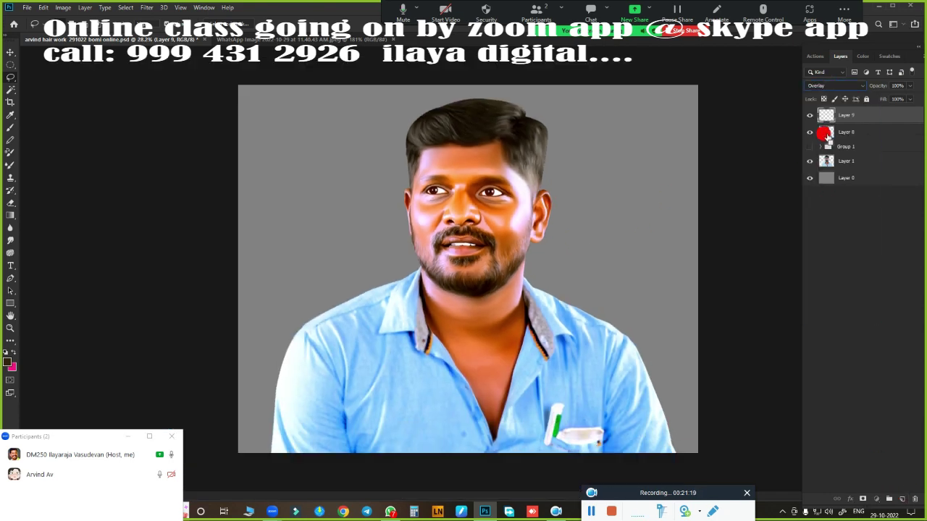
scroll(624, 263, "up", 2)
Load the portrait's outline as a selection and make Overlay Layer 9 active.
left_click(808, 132)
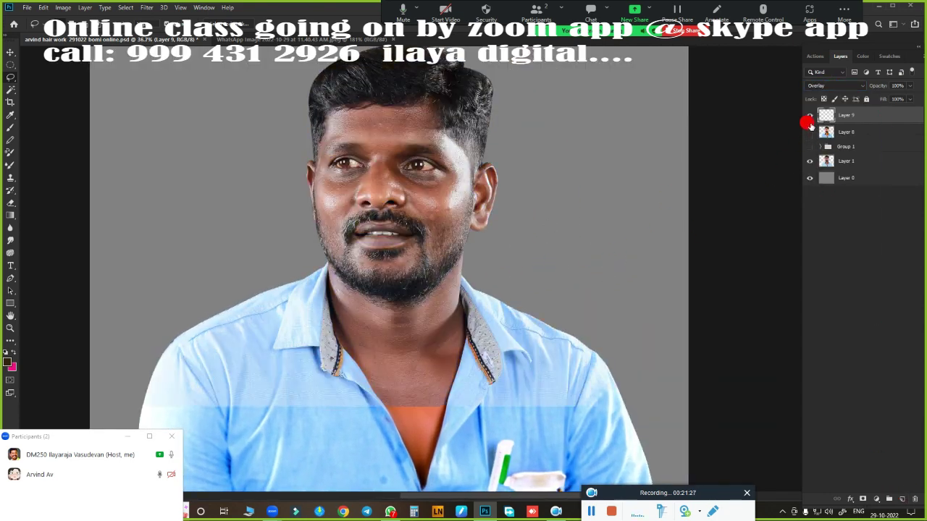
left_click(809, 161)
left_click(826, 132, "ctrl")
left_click(809, 132)
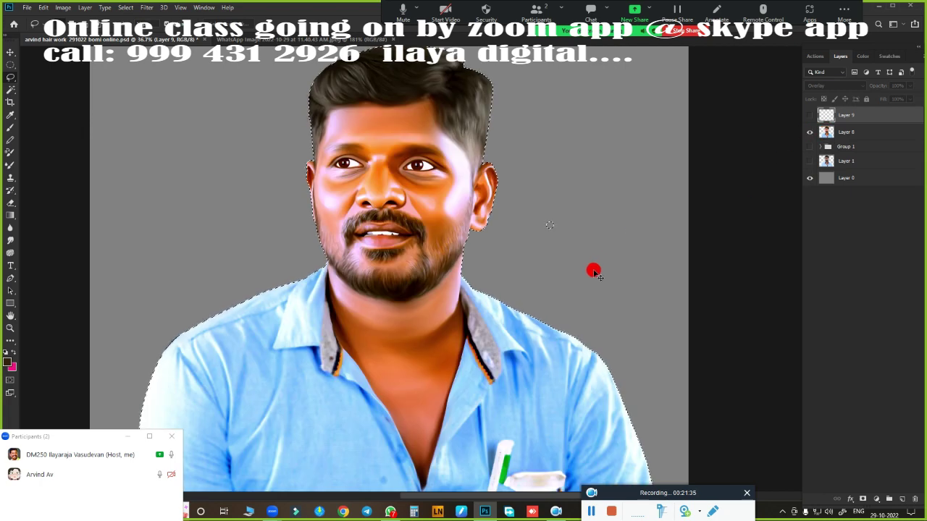
left_click_drag(601, 174, 598, 176)
left_click(840, 131)
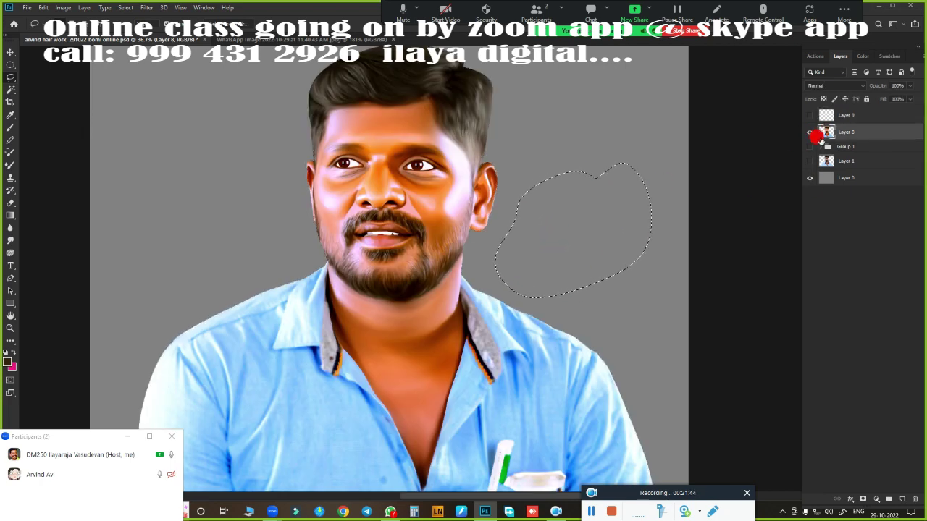
left_click(826, 132, "ctrl")
left_click(810, 115)
left_click(848, 114)
key("ctrl+0")
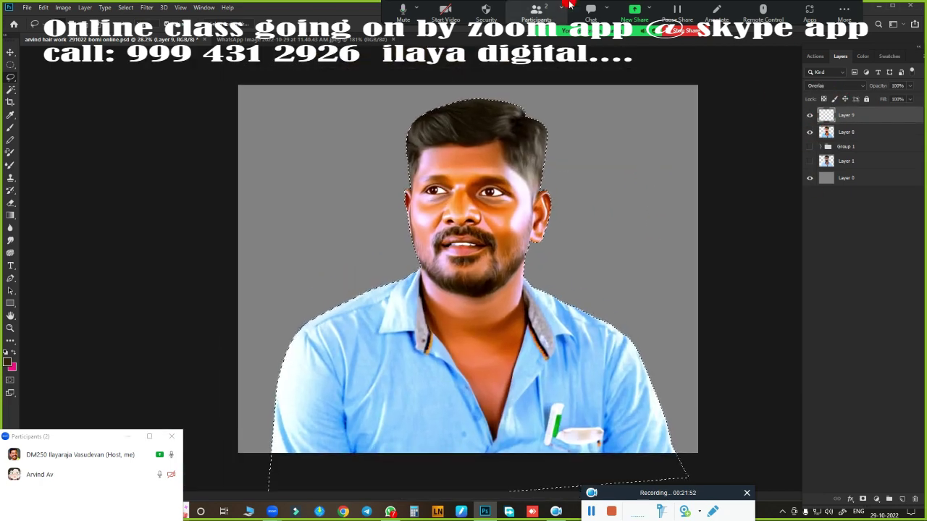
Choose a soft brush preset and yellow as the painting colour.
key("b")
right_click(424, 247)
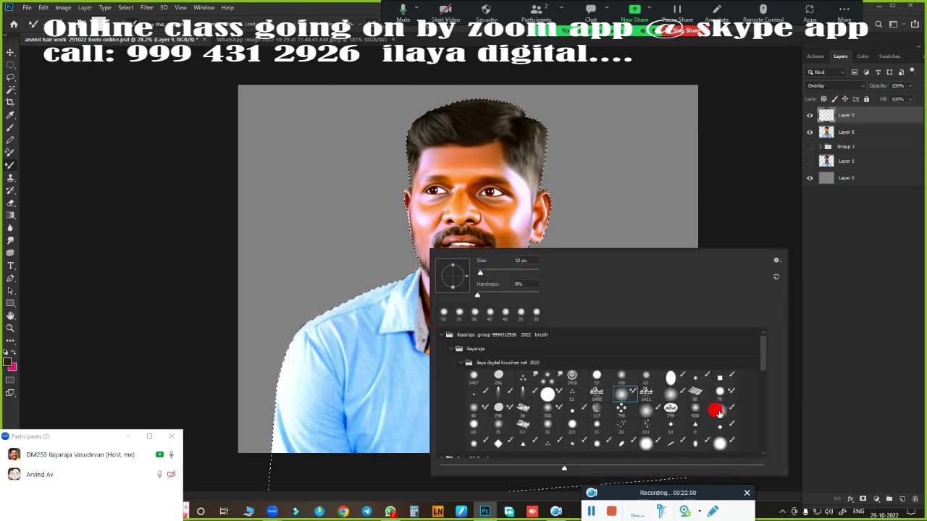
double_click(719, 413)
key("F5")
key("F5")
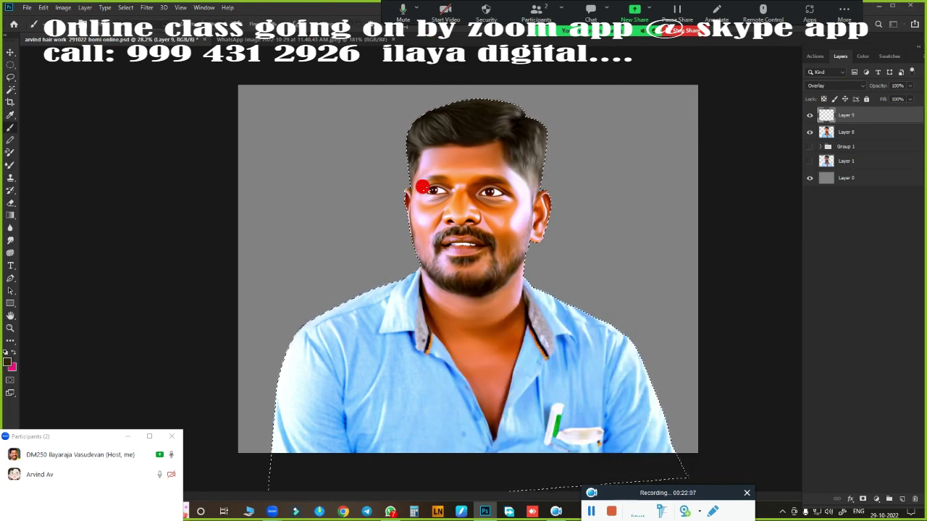
left_click(864, 57)
left_click(818, 79)
left_click(840, 57)
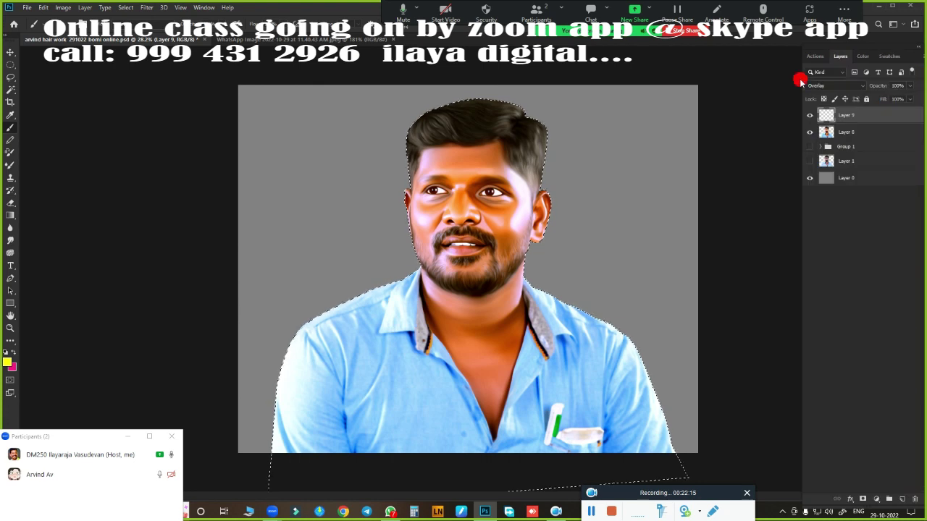
Paint yellow over the hair and neck on Layer 9, erasing the spill.
mouse_move(480, 82)
left_mouse_down()
mouse_move(507, 213)
mouse_move(549, 315)
left_mouse_up()
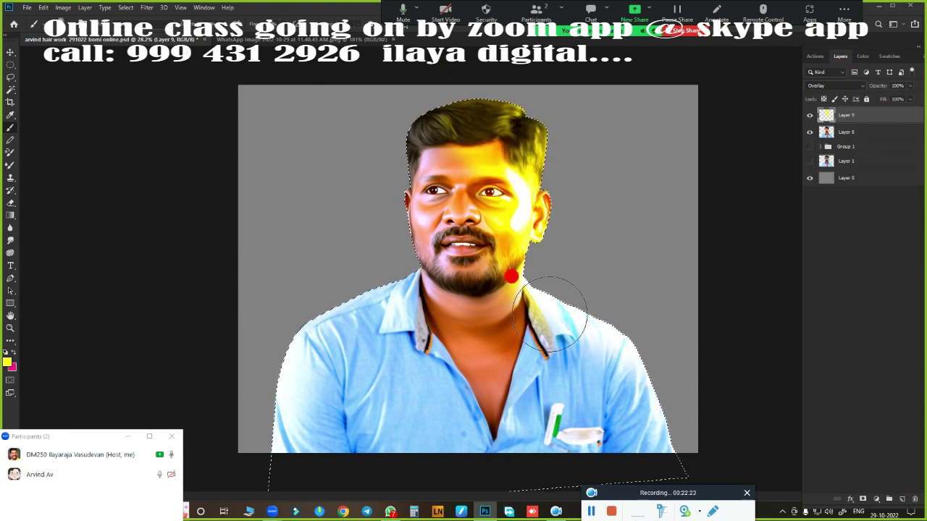
key("ctrl+plus")
key("e")
mouse_move(479, 178)
left_mouse_down()
mouse_move(427, 138)
mouse_move(579, 183)
mouse_move(467, 143)
left_mouse_up()
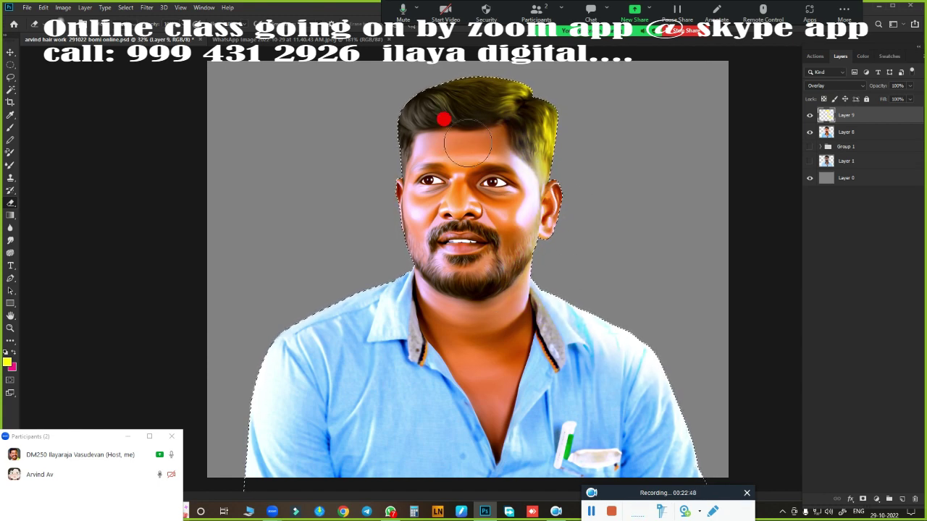
Add Overlay Layer 10, paint yellow over the hair and erase it from the face.
left_click(901, 499)
left_click(833, 85)
left_click(833, 204)
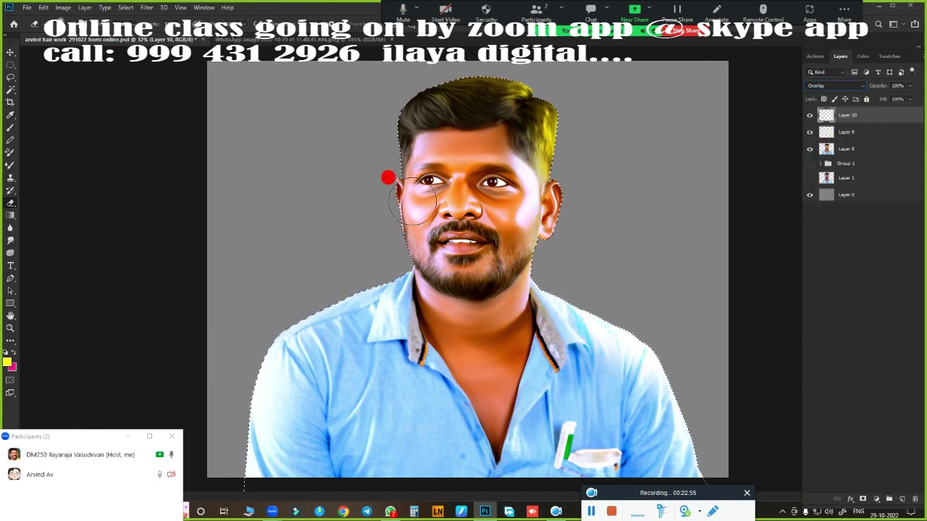
left_click_drag(385, 206, 463, 217)
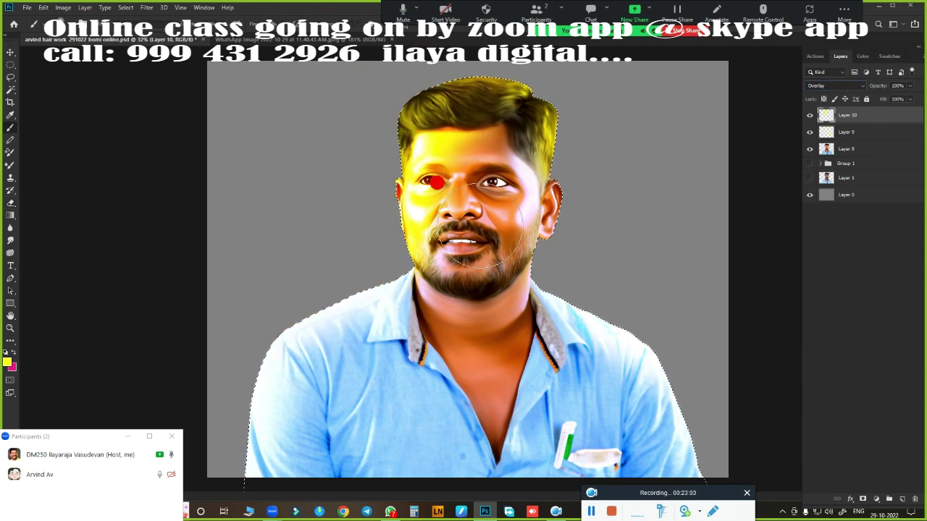
left_click_drag(481, 177, 390, 195)
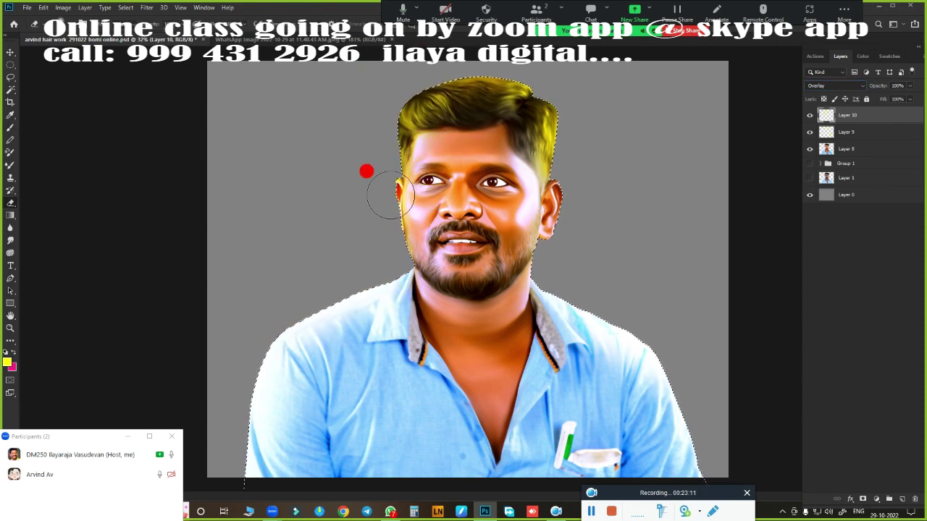
left_click_drag(427, 145, 432, 132)
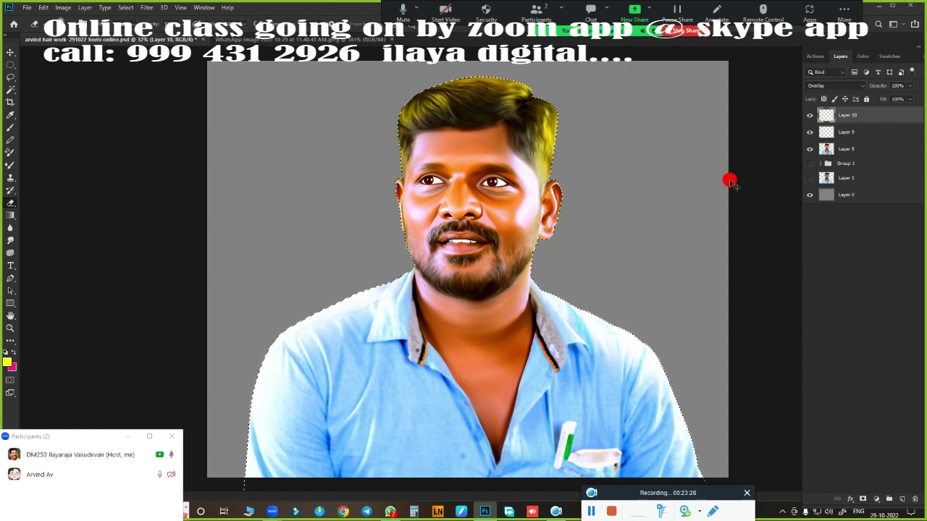
Use Hue/Saturation to shift Layer 10's tint to magenta and Layer 9's to blue.
key("ctrl+u")
left_click_drag(673, 134, 641, 136)
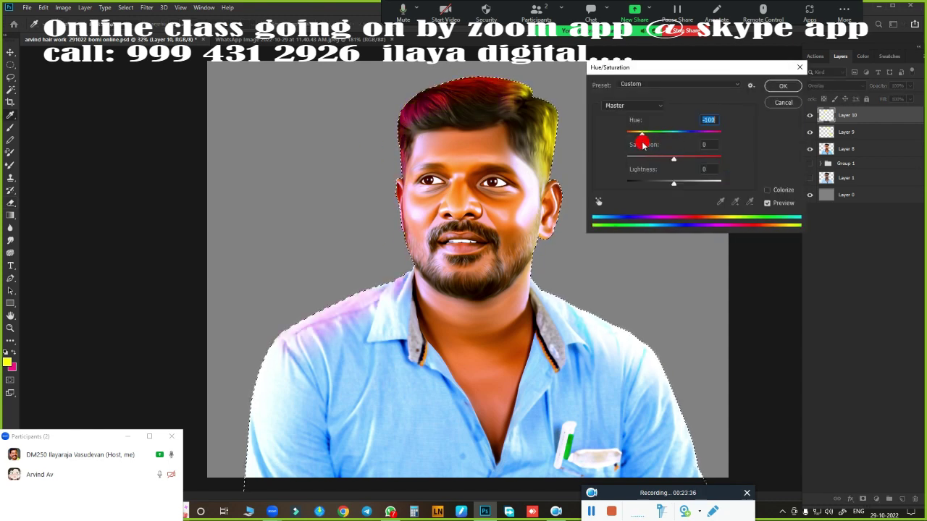
left_click(782, 86)
left_click(844, 131)
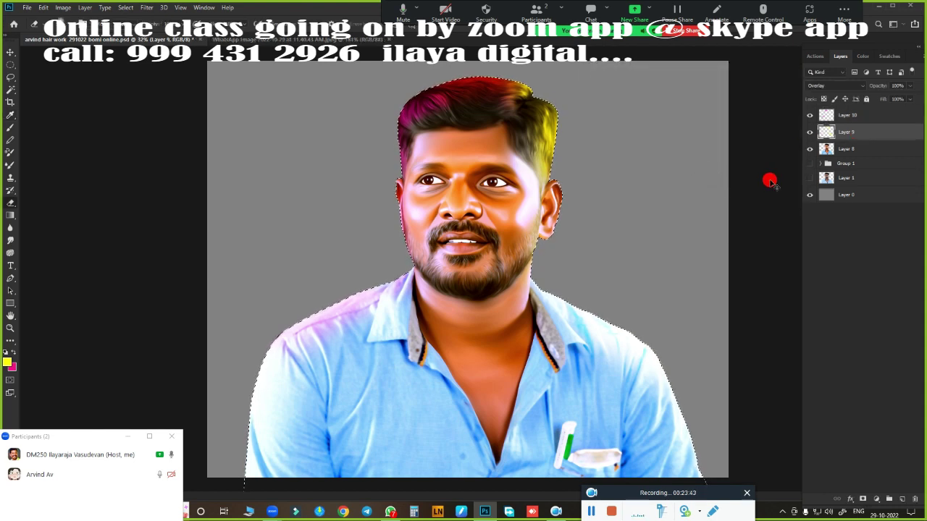
key("ctrl+u")
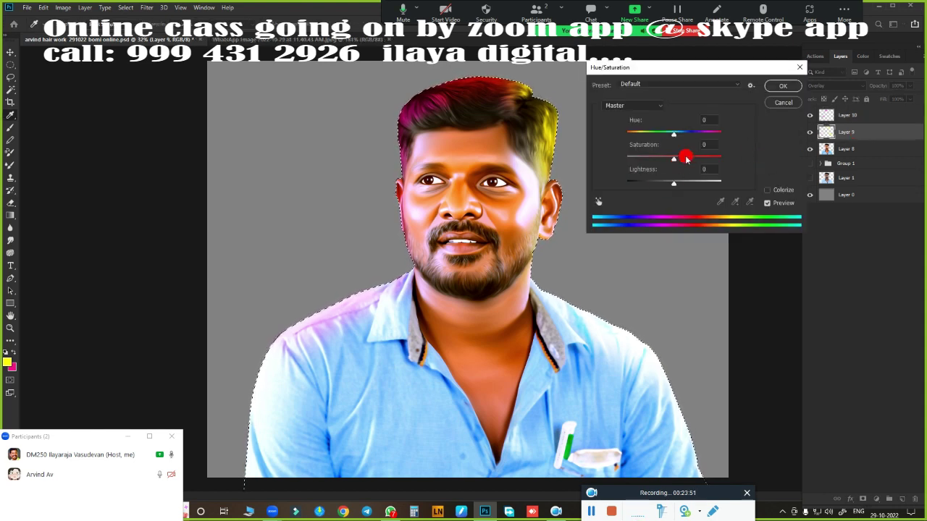
left_click_drag(674, 137, 728, 138)
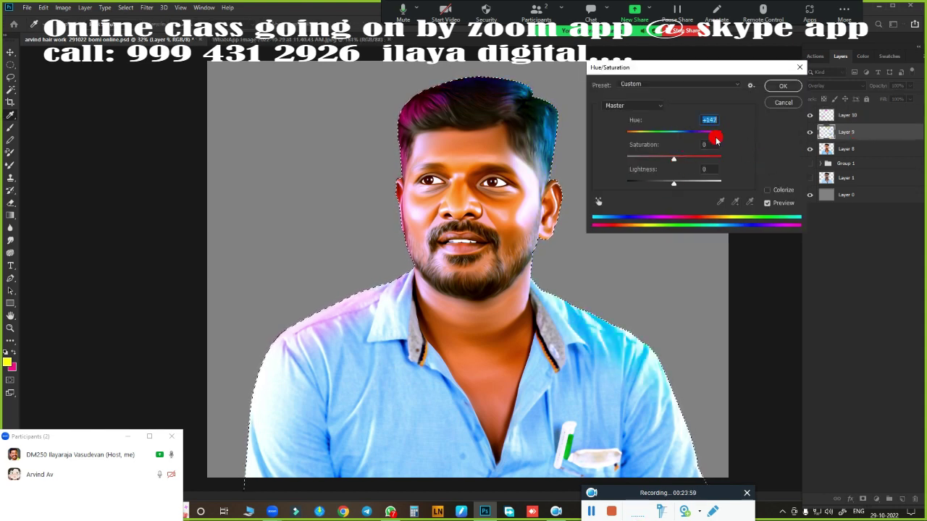
key("Return")
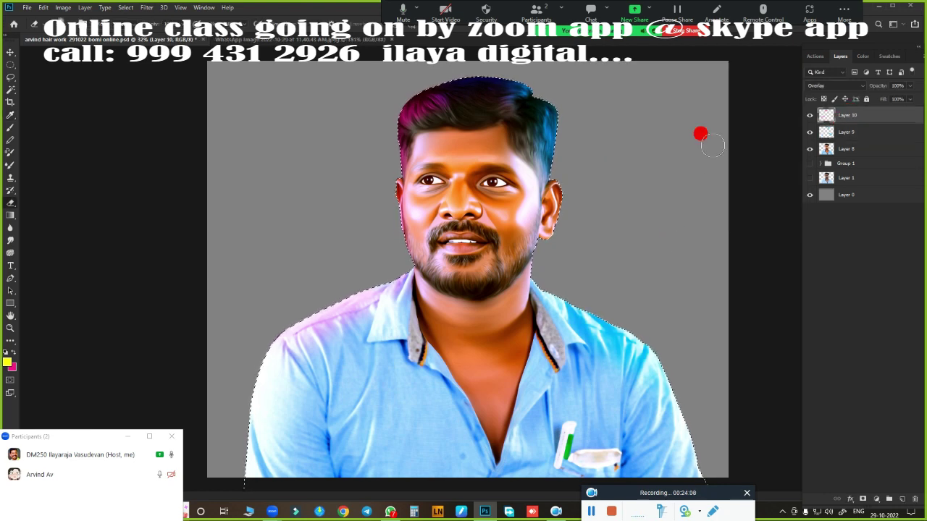
Readjust Layer 10's hair tint toward orange with Hue/Saturation.
key("alt+bracketright")
key("ctrl+u")
mouse_move(673, 135)
left_mouse_down()
mouse_move(627, 143)
mouse_move(702, 143)
left_mouse_up()
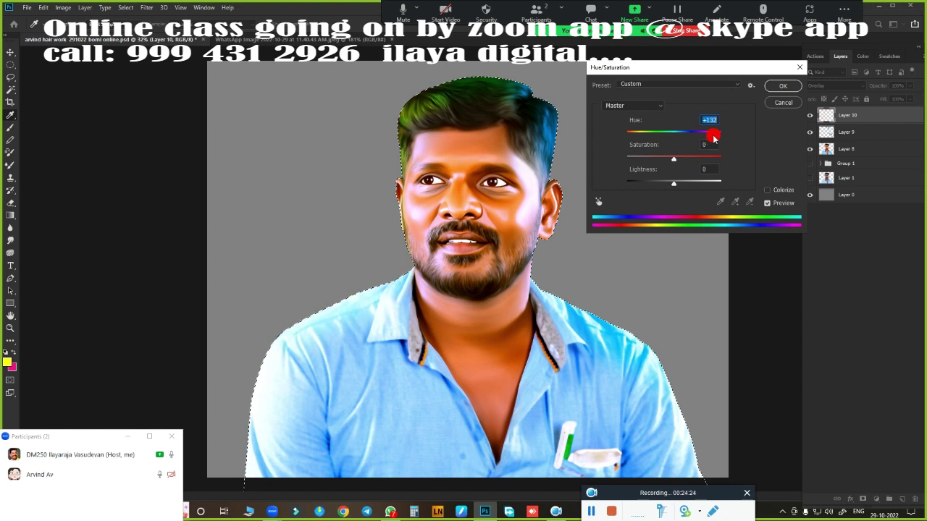
left_click(782, 86)
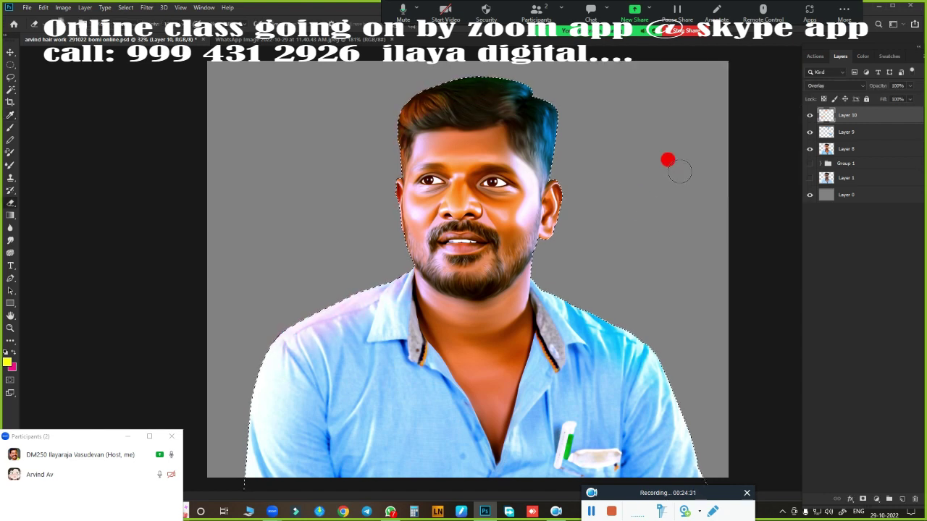
scroll(483, 206, "up", 1)
scroll(483, 207, "up", 1)
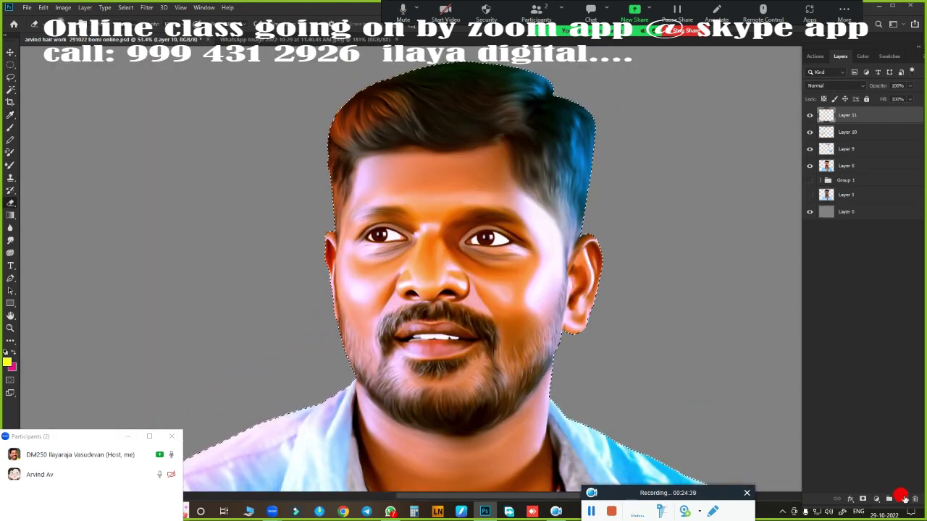
Add an Overlay layer and paint cyan over the hair, undoing a stray stroke.
left_click(833, 85)
left_click(817, 202)
left_click(7, 362)
left_click(749, 72)
left_click(890, 62)
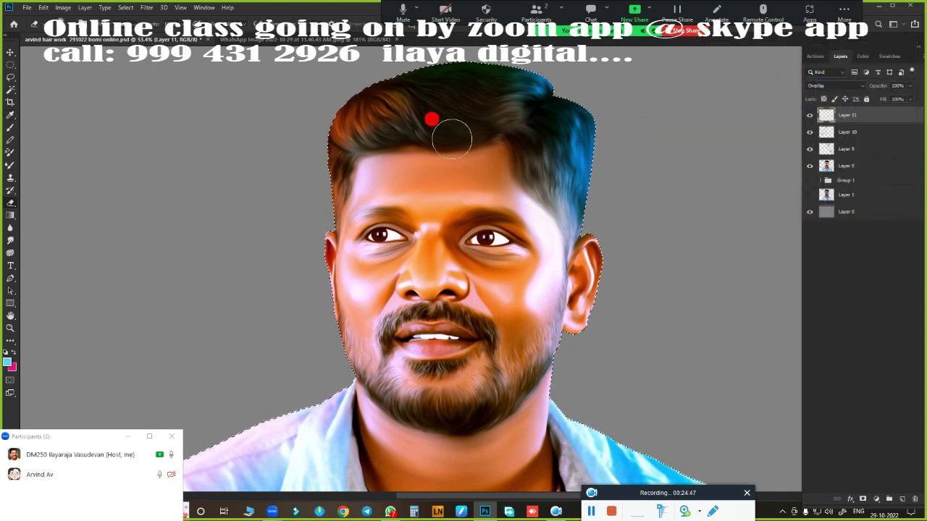
left_click_drag(355, 65, 311, 112)
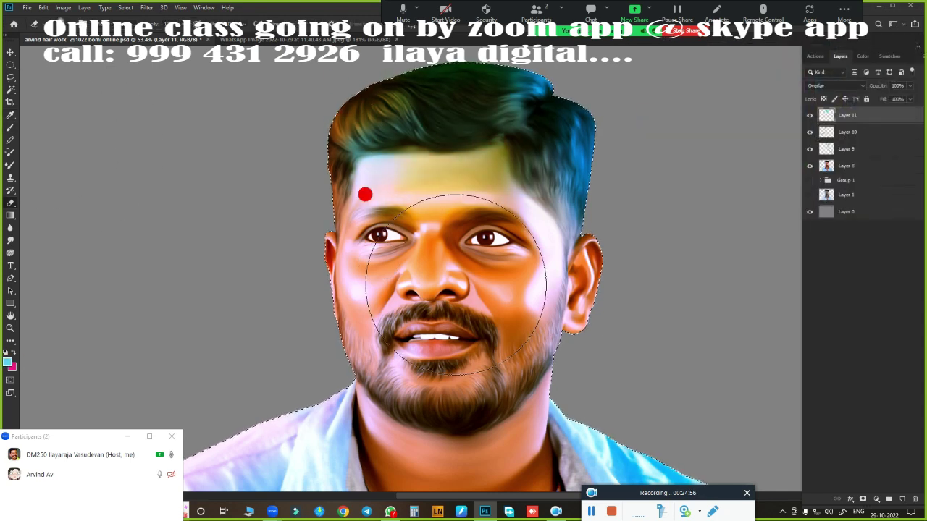
key("ctrl+z")
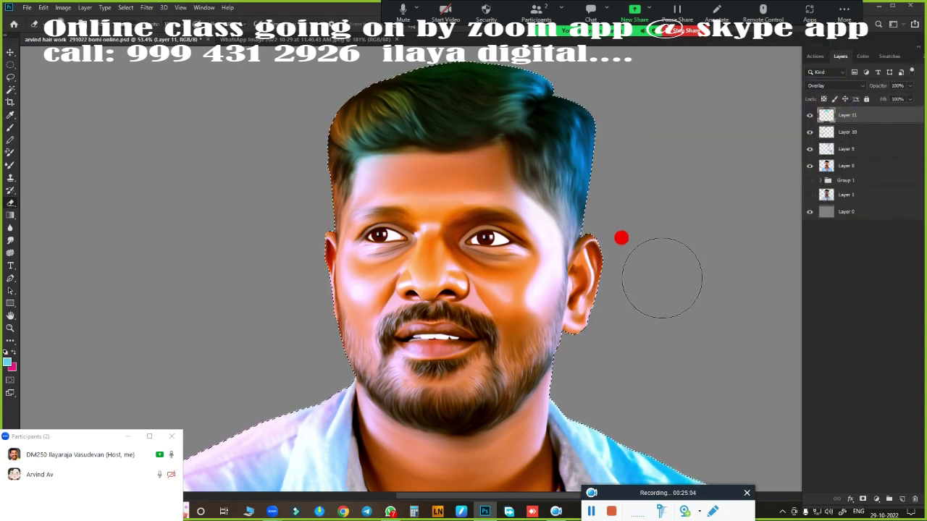
Group Layers 8–11 into Group 2 and keep a visible merged copy on top.
scroll(671, 263, "down", 2)
scroll(671, 263, "down", 2)
left_click(847, 133)
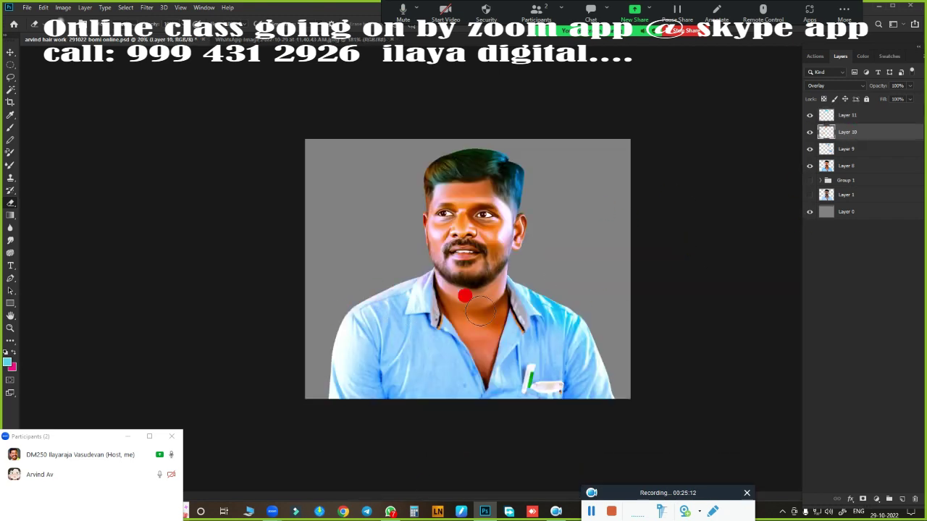
key("alt+shift+bracketright")
key("alt+shift+bracketleft")
left_click(853, 168, "shift")
key("ctrl+g")
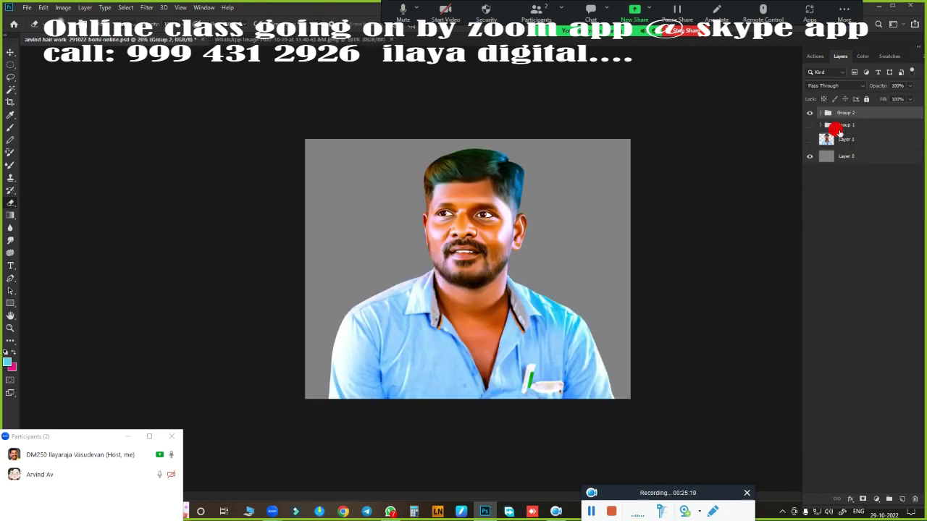
key("ctrl+j")
key("ctrl+e")
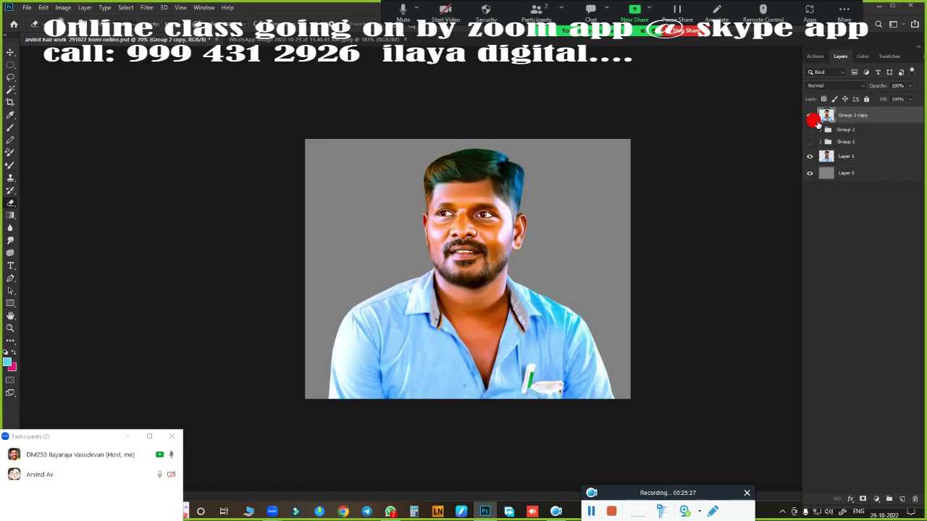
left_click(810, 117)
scroll(571, 238, "up", 5)
scroll(561, 192, "down", 4)
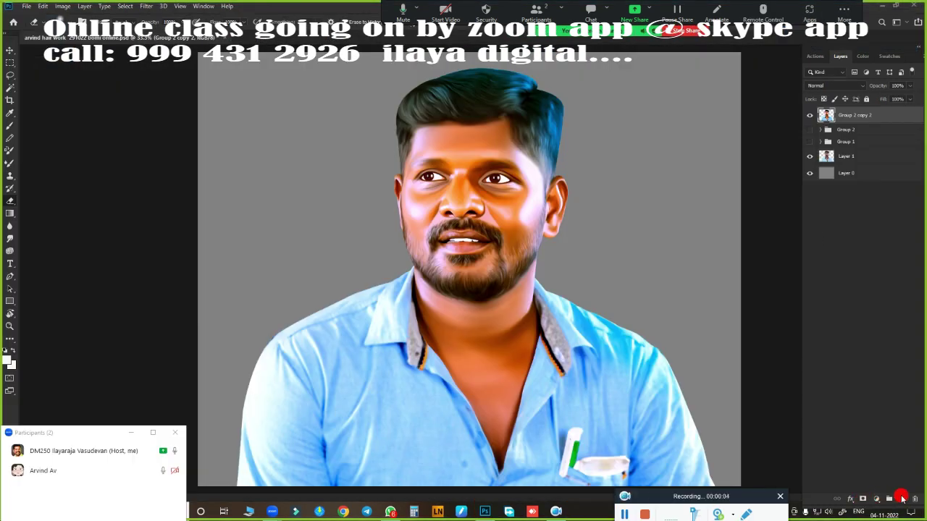
Add empty Layer 12 and set up an 1100 px, 43% hardness brush with Shape Dynamics and Transfer.
left_click(901, 499)
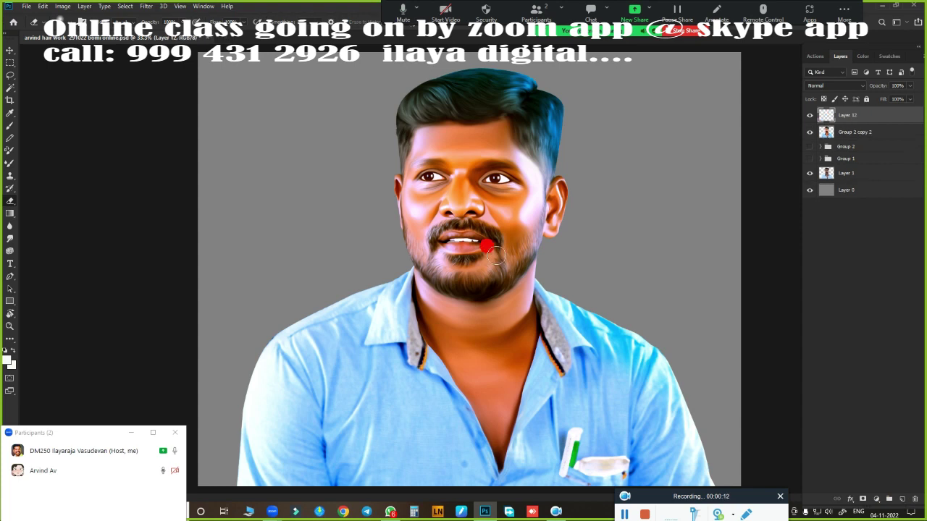
right_click(495, 253)
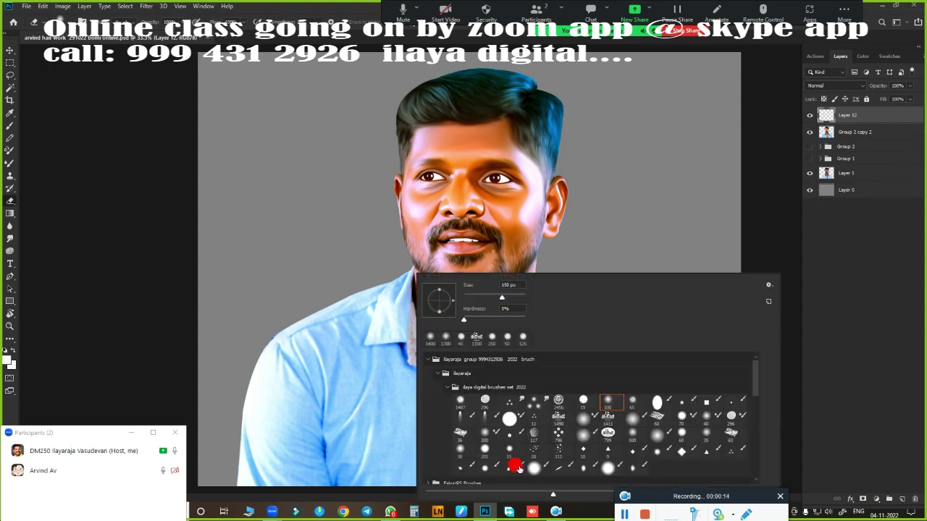
double_click(633, 469)
key("F5")
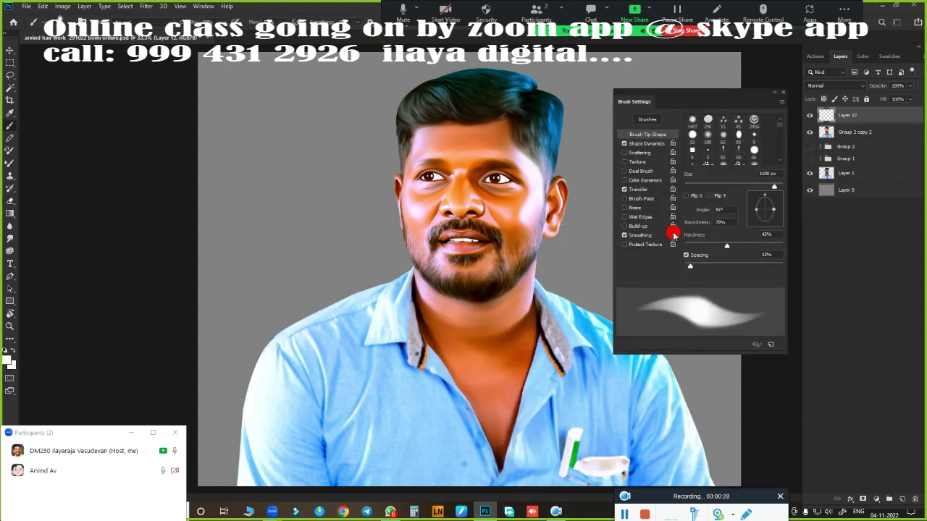
left_click(643, 143)
left_click(647, 190)
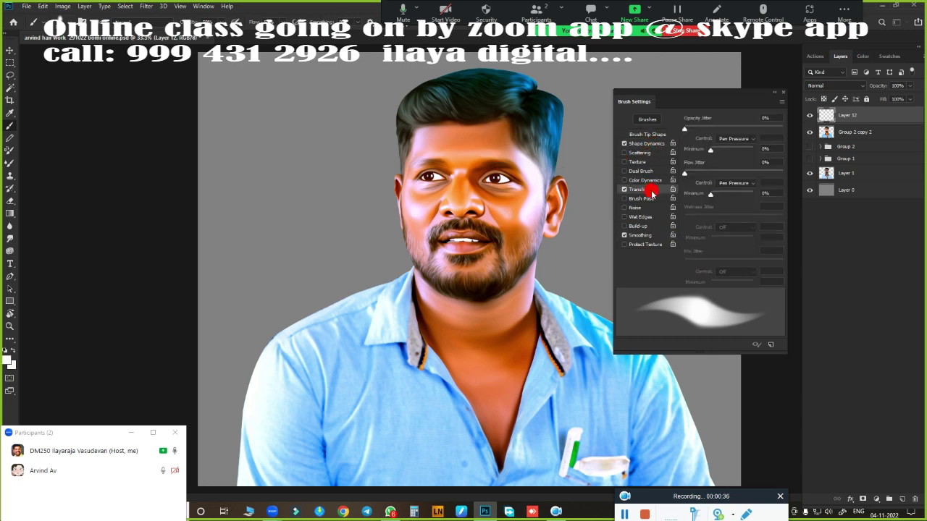
left_click(656, 143)
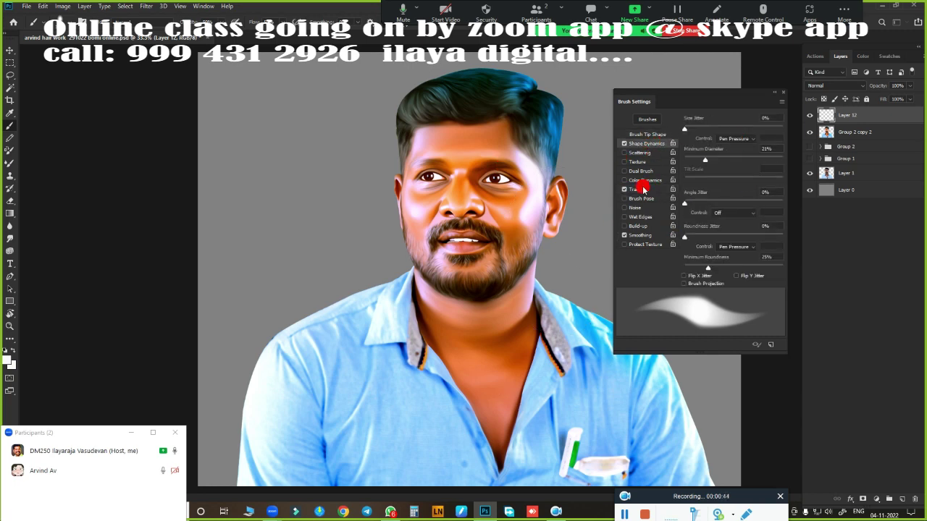
scroll(383, 304, "up", 3)
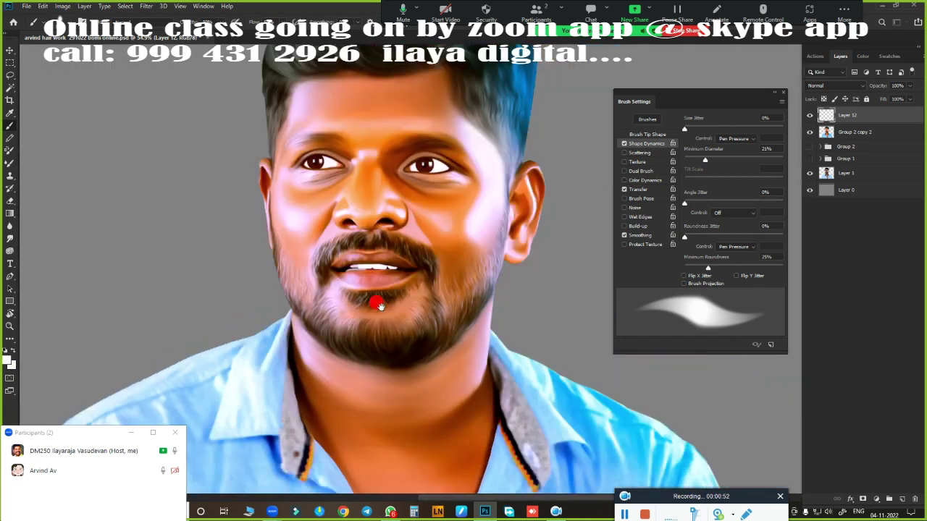
scroll(658, 249, "left", 3)
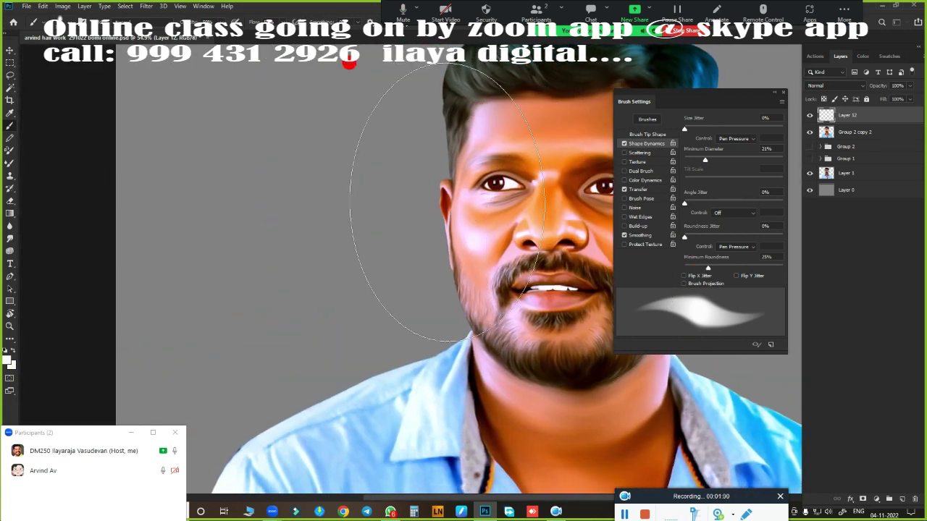
right_click(519, 330)
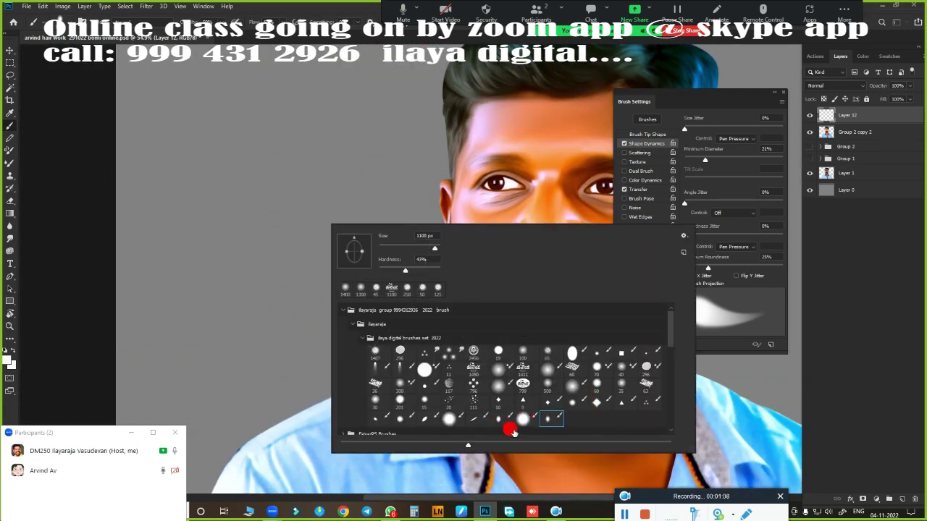
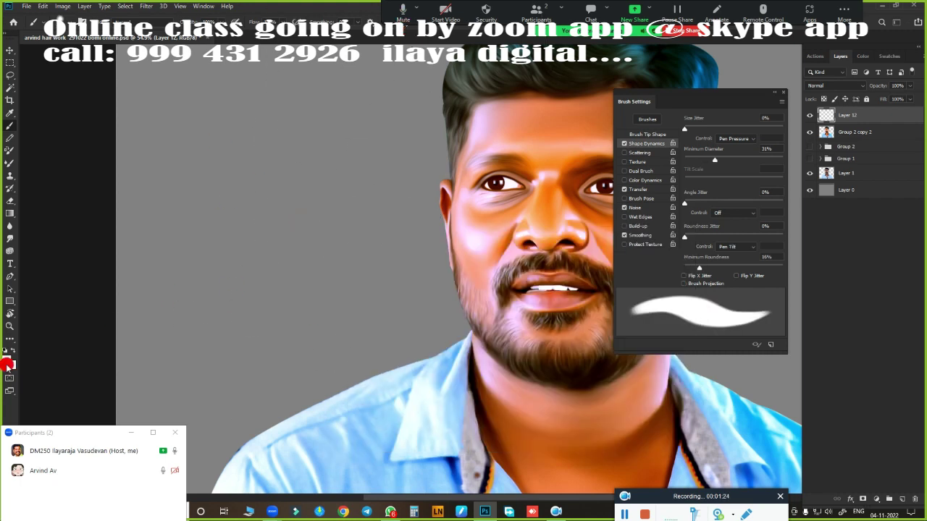
Pick light blue and paint trial swirls over the left background.
left_click(10, 362)
left_click(755, 187)
key("Return")
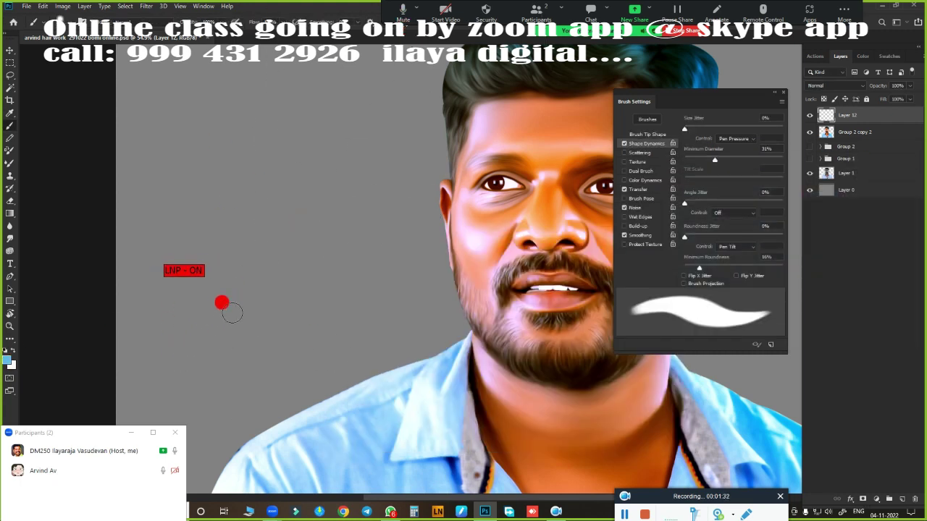
left_click_drag(327, 155, 179, 346)
left_click_drag(322, 262, 210, 380)
mouse_move(268, 384)
left_mouse_down()
mouse_move(278, 151)
mouse_move(248, 242)
mouse_move(357, 351)
mouse_move(438, 262)
left_mouse_up()
Switch to a different brush preset and paint pink trial strokes over the blue swirls.
right_click(346, 211)
double_click(597, 364)
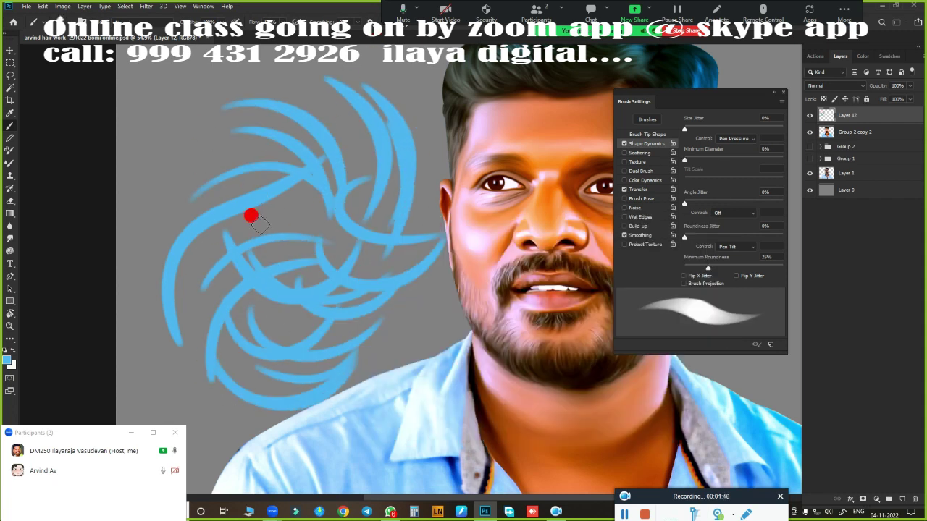
left_click(7, 358)
key("Return")
mouse_move(181, 159)
left_mouse_down()
mouse_move(227, 131)
mouse_move(306, 203)
mouse_move(310, 193)
left_mouse_up()
Choose another brush tip and paint white trial strokes over the swirls.
right_click(310, 193)
double_click(590, 371)
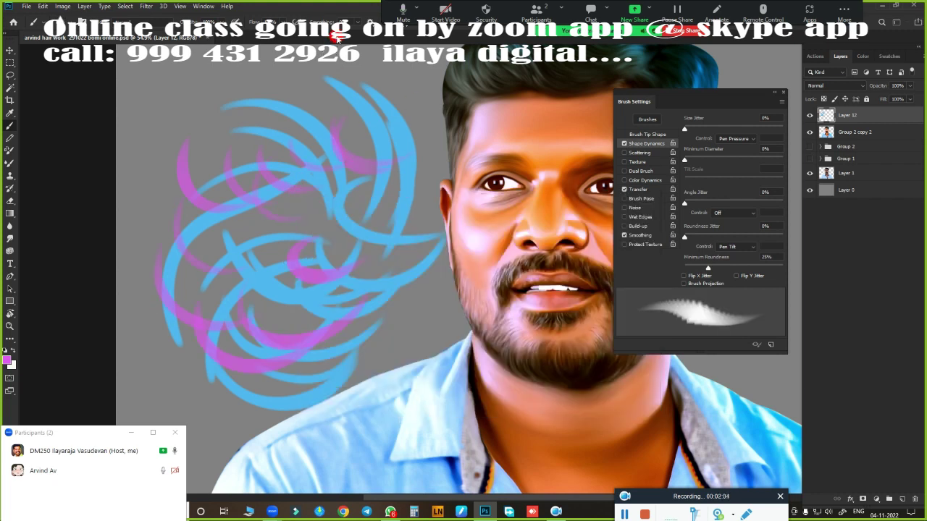
left_click(13, 350)
left_click_drag(210, 318, 314, 130)
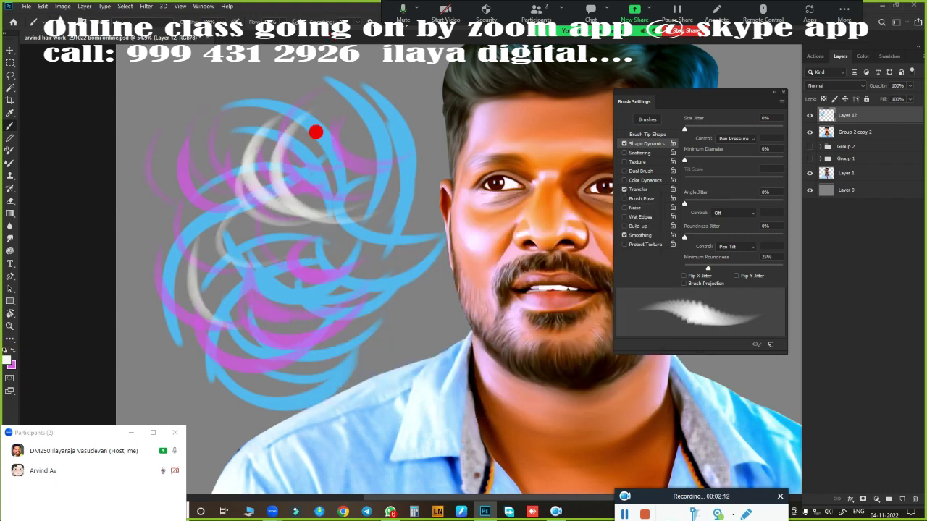
left_click_drag(253, 290, 393, 240)
Lower the Shape Dynamics minimum diameter and test it with white trial strokes.
left_click(639, 190)
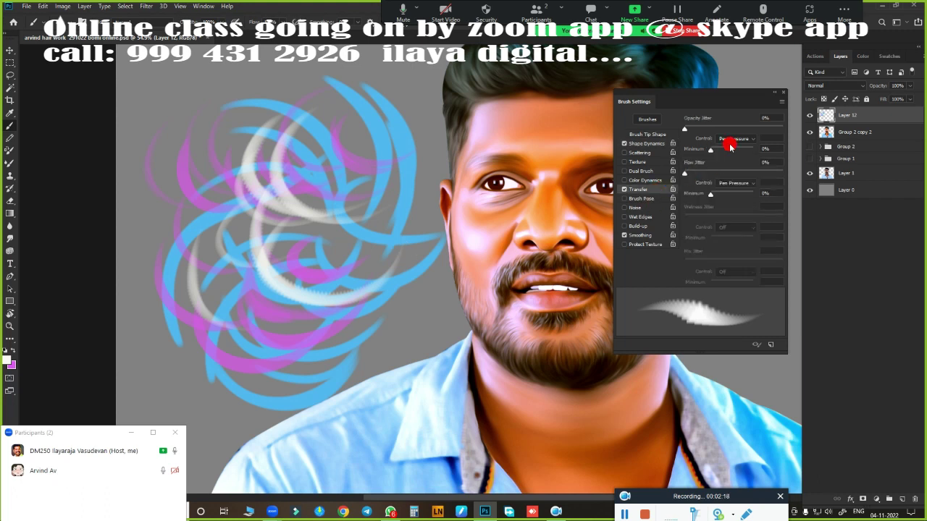
left_click(654, 144)
left_click_drag(684, 159, 753, 160)
mouse_move(329, 284)
left_mouse_down()
mouse_move(203, 81)
mouse_move(284, 268)
left_mouse_up()
left_click_drag(297, 98, 126, 293)
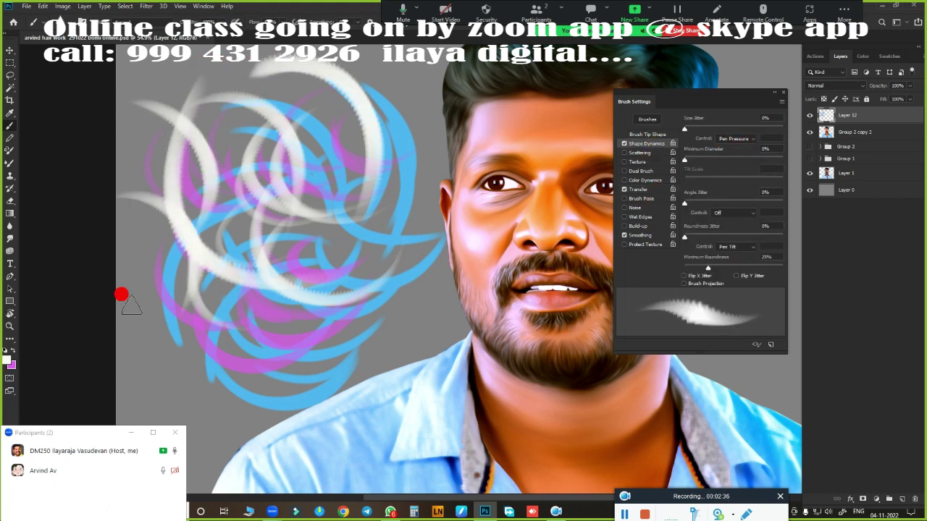
left_click_drag(753, 159, 707, 161)
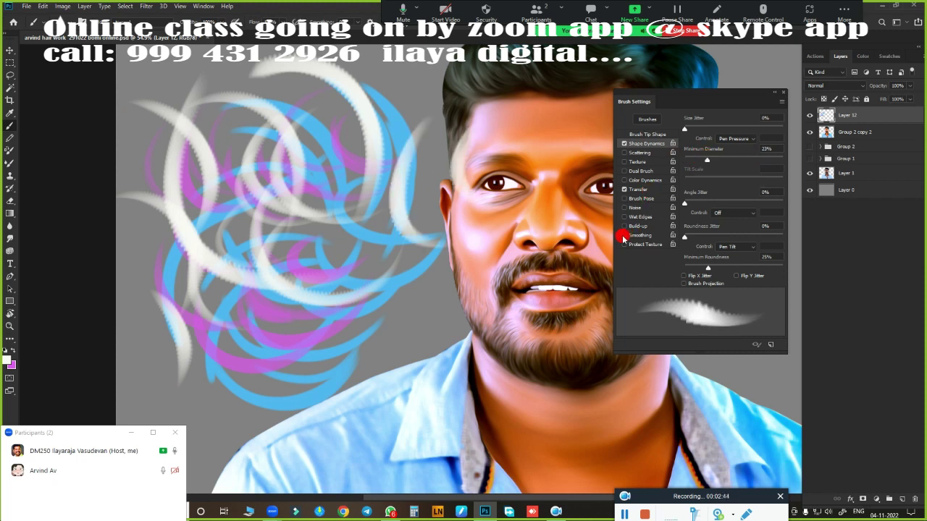
Set Angle Jitter Control to Pen Pressure, then wipe all trial strokes from the layer.
left_click(753, 214)
left_click(750, 231)
right_click(268, 211)
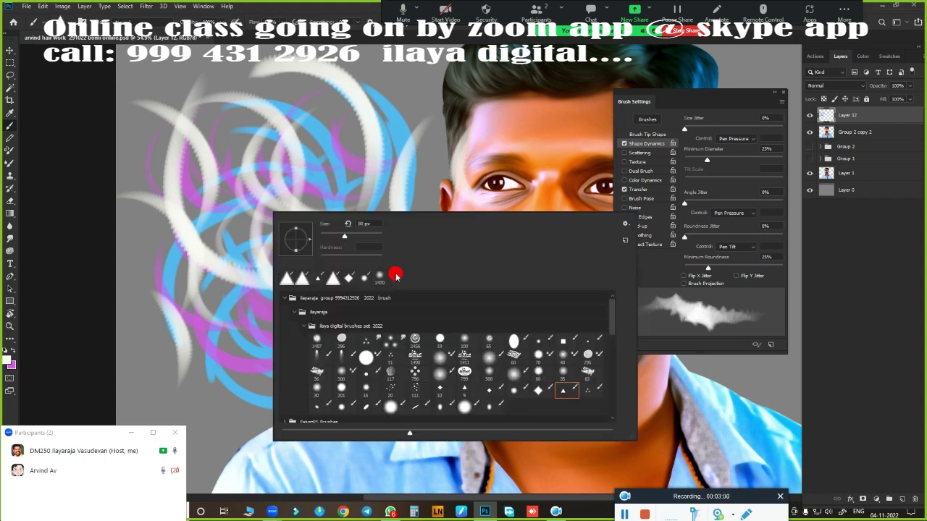
left_click(630, 240)
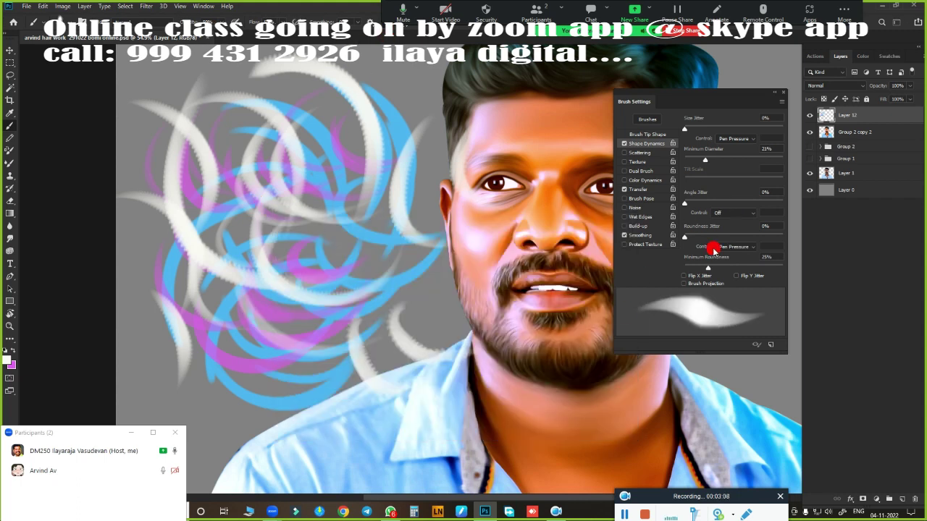
key("ctrl+a")
key("Delete")
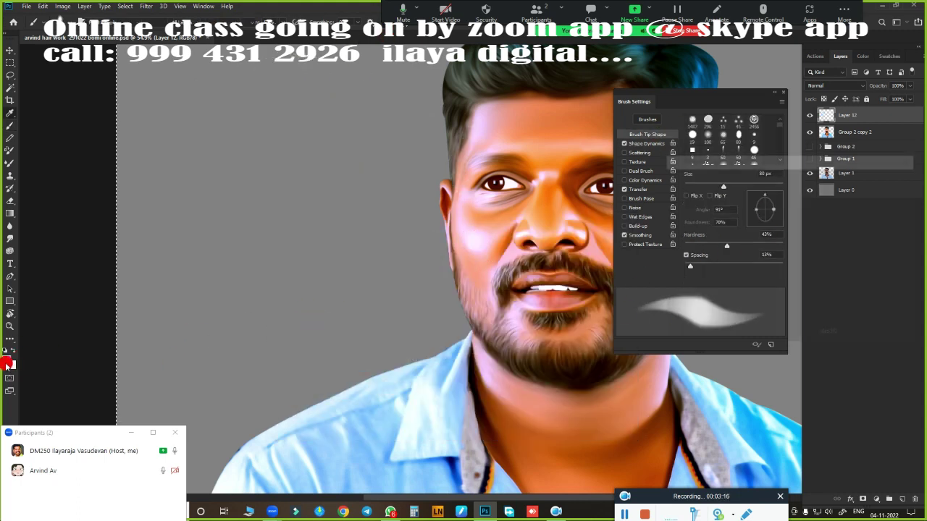
Dab black trial marks and lines across the background.
left_click(874, 176)
left_click(322, 149)
left_click(365, 264)
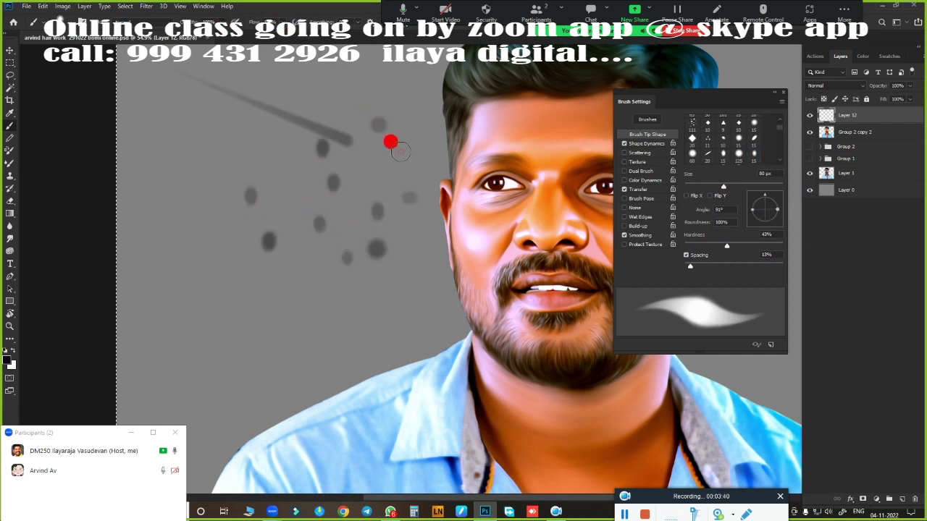
left_click(377, 194)
left_click(310, 267)
left_click(236, 145)
left_click(219, 287)
left_click(290, 281)
left_click(304, 323)
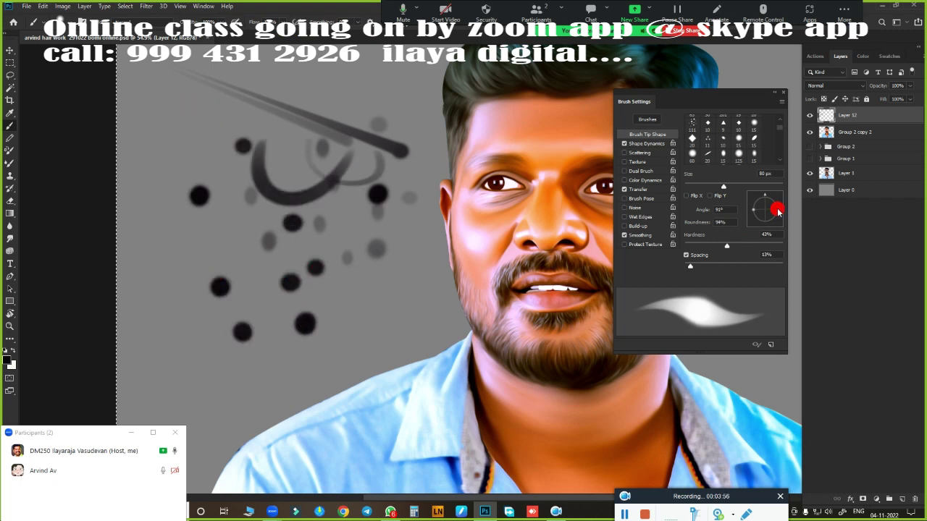
Flatten the brush tip to 47% roundness, test curved strokes, then clear the layer.
left_click_drag(779, 212, 771, 210)
left_click(389, 87)
left_click_drag(304, 246, 423, 293)
left_click_drag(344, 187, 459, 239)
left_click_drag(312, 254, 433, 308)
left_click_drag(195, 297, 279, 372)
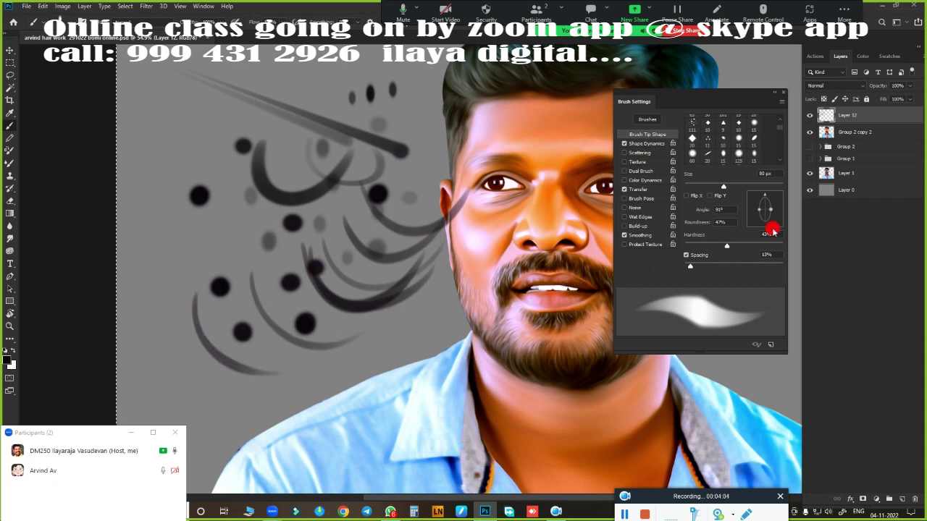
left_click(637, 189)
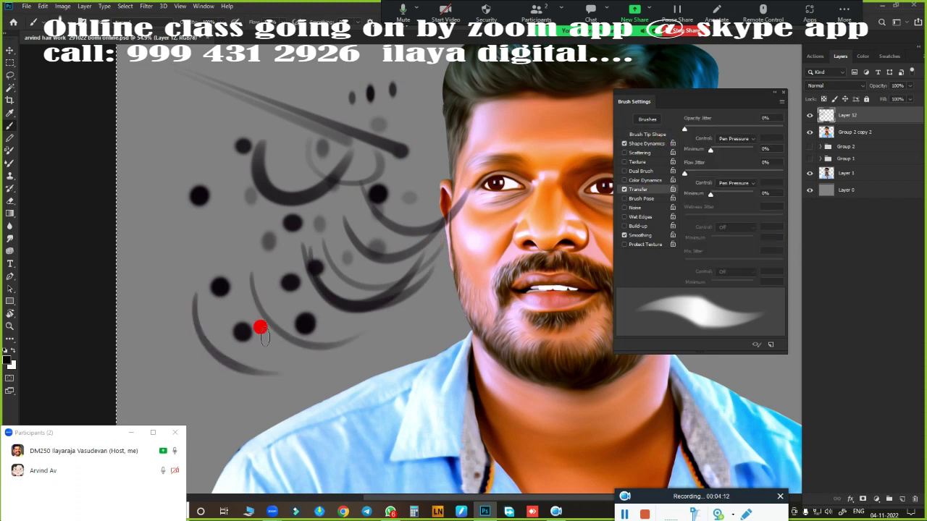
key("ctrl+a")
key("Delete")
Set the Shape Dynamics Angle Jitter Control to Pen Pressure.
right_click(422, 293)
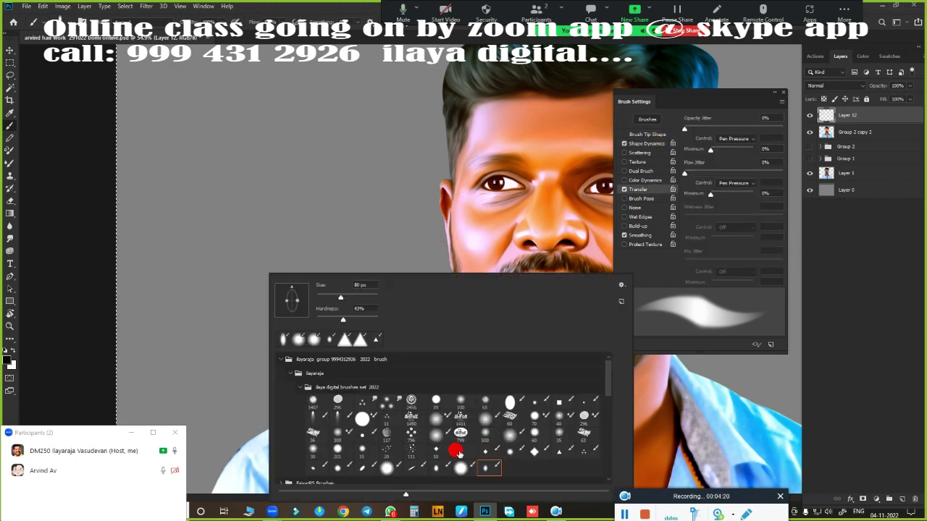
key("Escape")
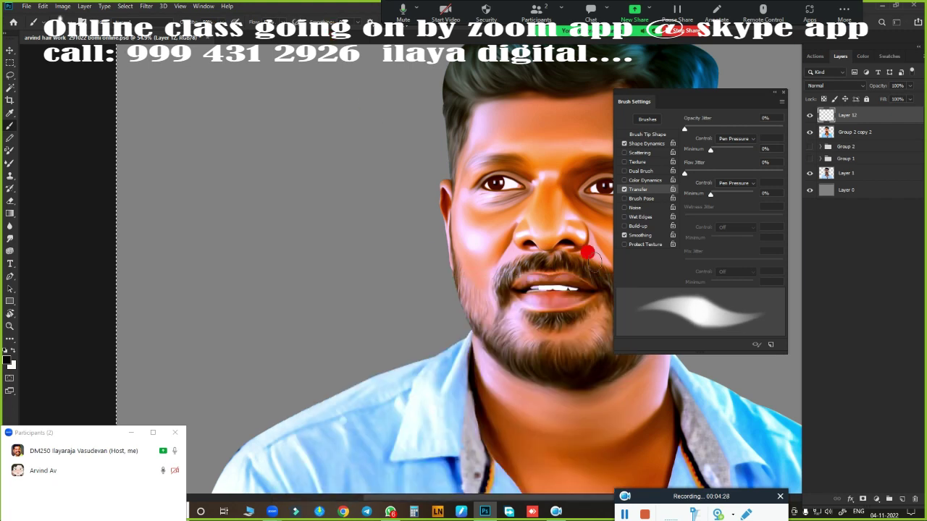
left_click(657, 144)
left_click(728, 246)
left_click(728, 243)
left_click(729, 246)
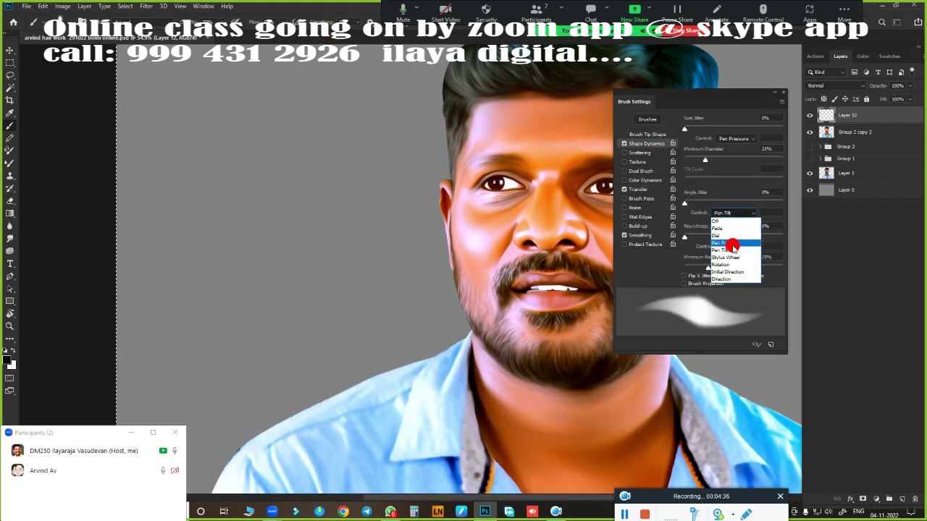
left_click(743, 250)
left_click(745, 214)
left_click(728, 243)
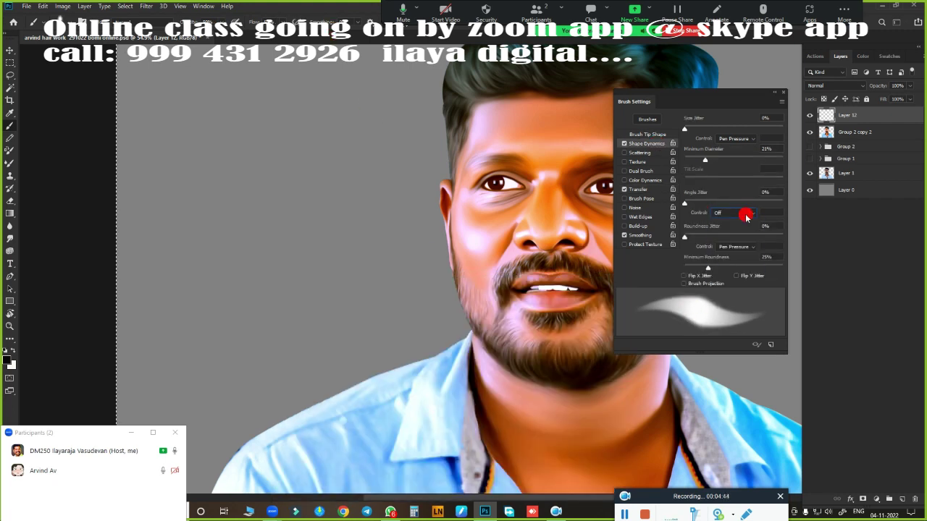
Test grey strokes, turn Angle Jitter Control Off, pick a soft round brush and clear trials.
mouse_move(385, 256)
left_mouse_down()
mouse_move(174, 290)
mouse_move(340, 340)
left_mouse_up()
left_click(770, 208)
left_click(724, 185)
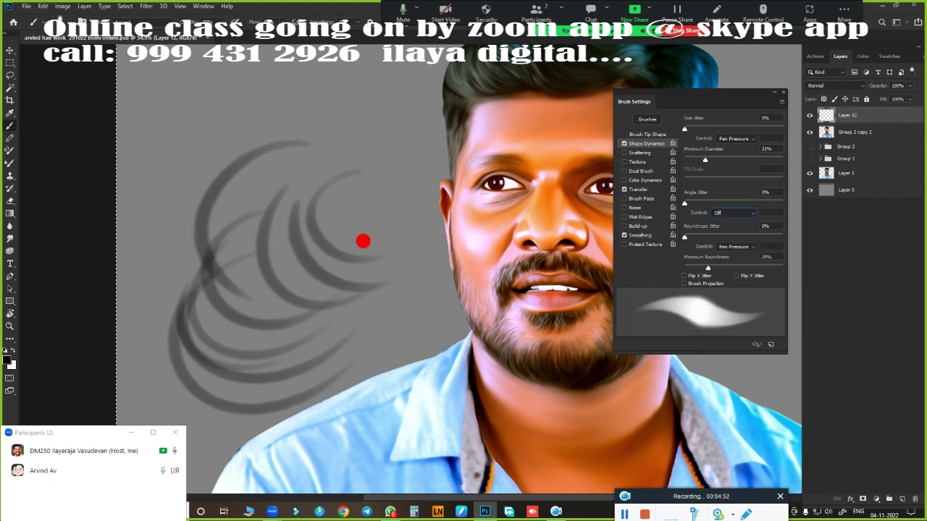
mouse_move(364, 240)
left_mouse_down()
mouse_move(227, 236)
mouse_move(347, 340)
left_mouse_up()
right_click(310, 174)
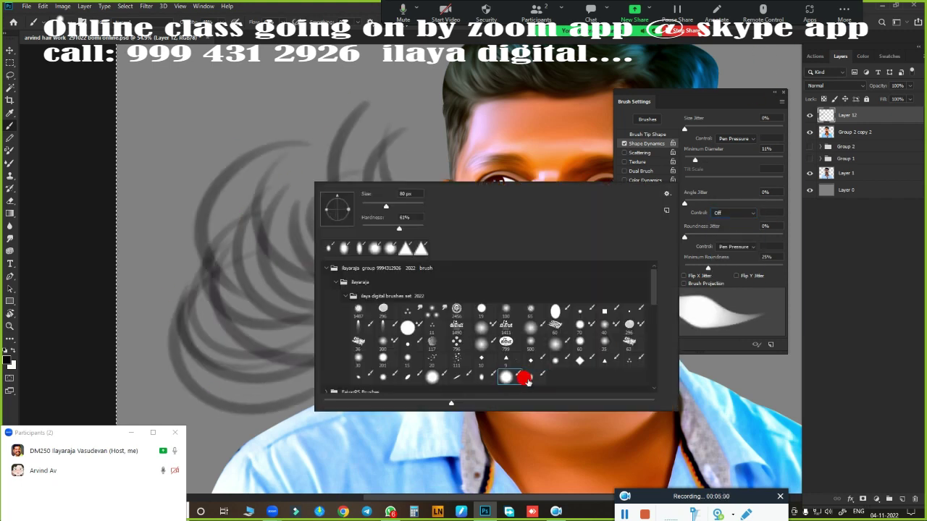
double_click(524, 378)
key("Delete")
left_click(784, 94)
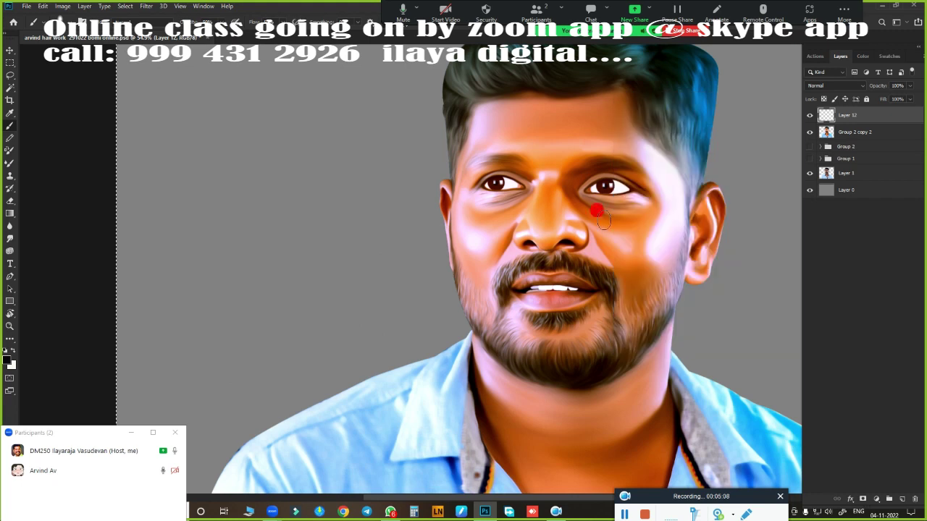
right_click(596, 207)
key("Escape")
scroll(371, 69, "up", 2)
scroll(346, 220, "down", 1)
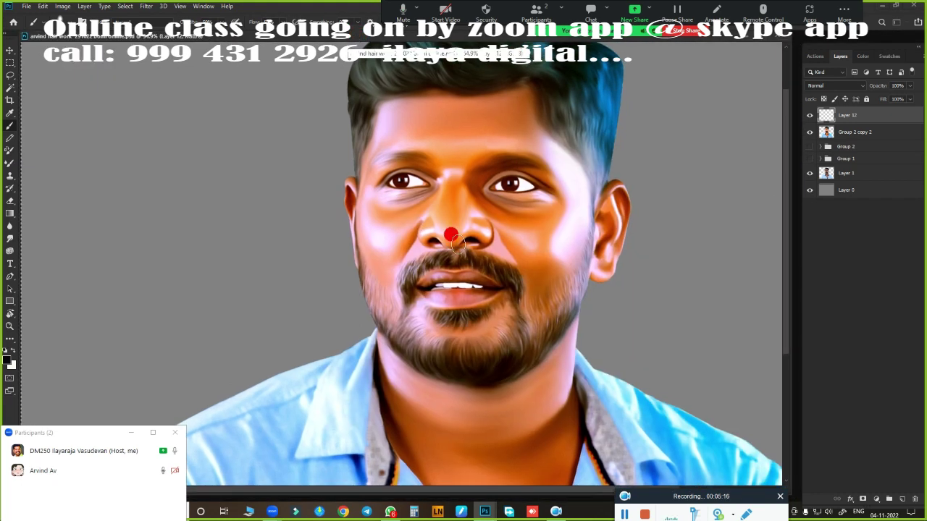
scroll(449, 298, "down", 1)
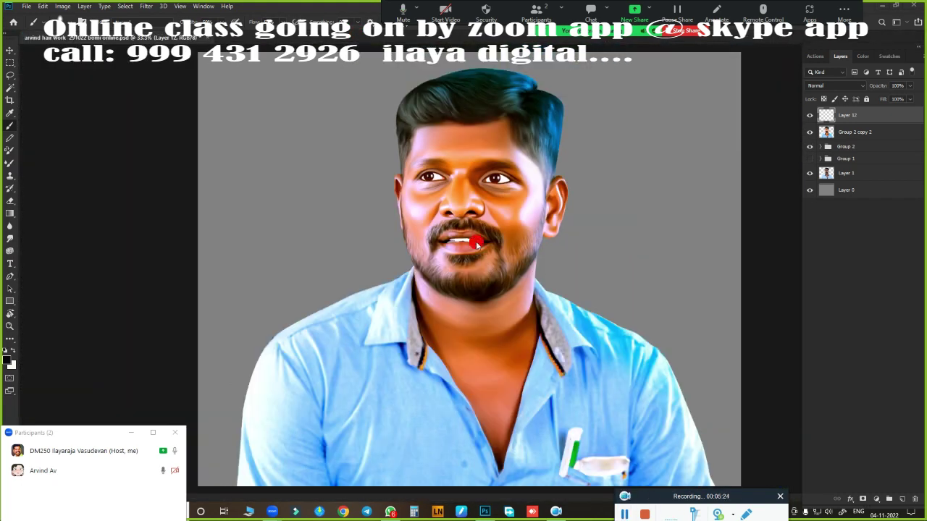
scroll(523, 251, "up", 2)
scroll(441, 223, "up", 1)
scroll(442, 223, "up", 1)
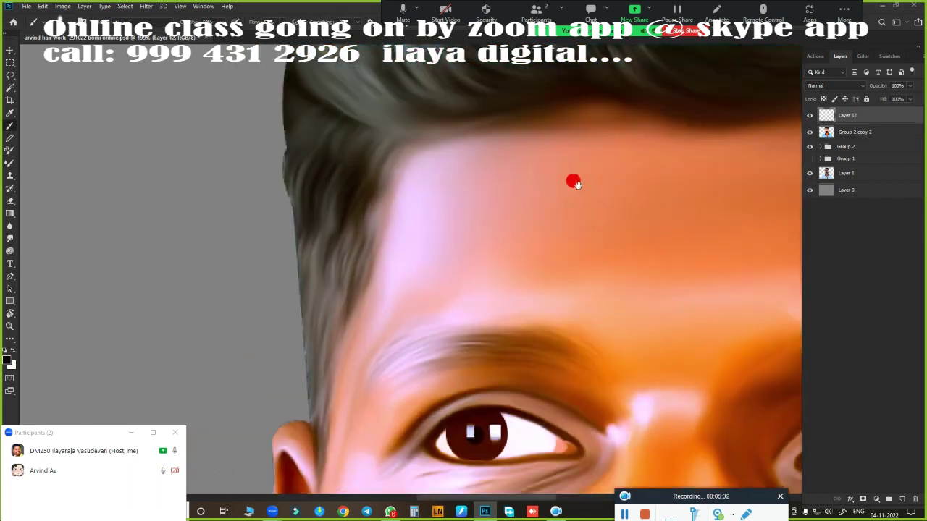
key("r")
mouse_move(540, 180)
left_mouse_down()
mouse_move(319, 244)
mouse_move(459, 190)
mouse_move(410, 288)
left_mouse_up()
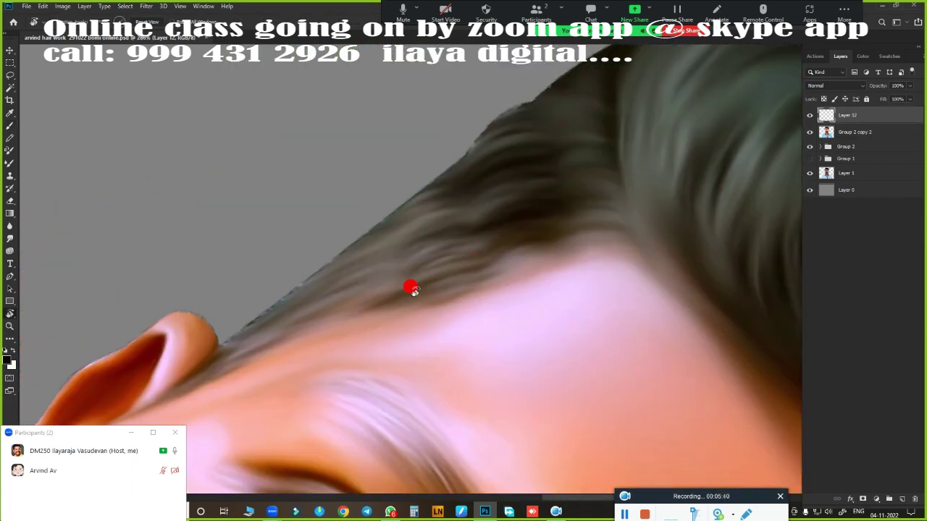
key("b")
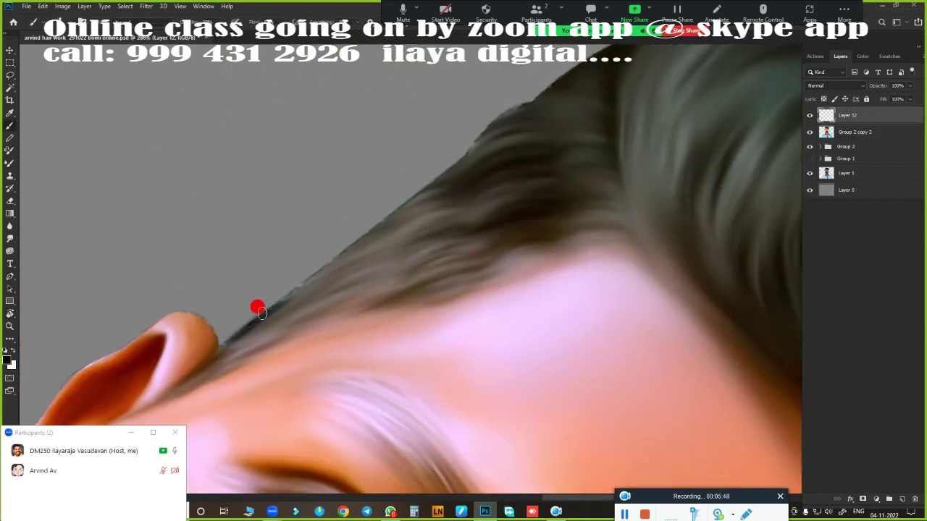
left_click_drag(262, 313, 399, 219)
key("ctrl+z")
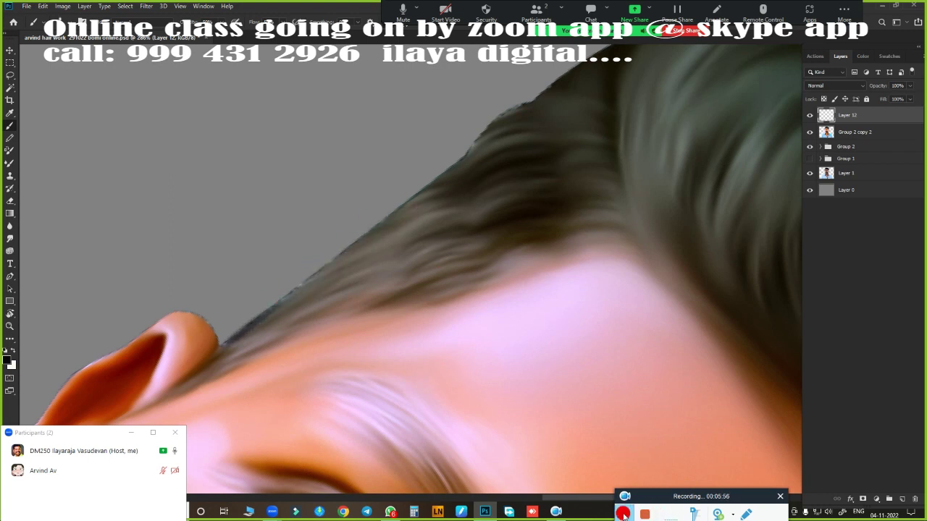
left_click_drag(507, 304, 435, 131)
scroll(434, 283, "down", 3)
scroll(431, 278, "down", 2)
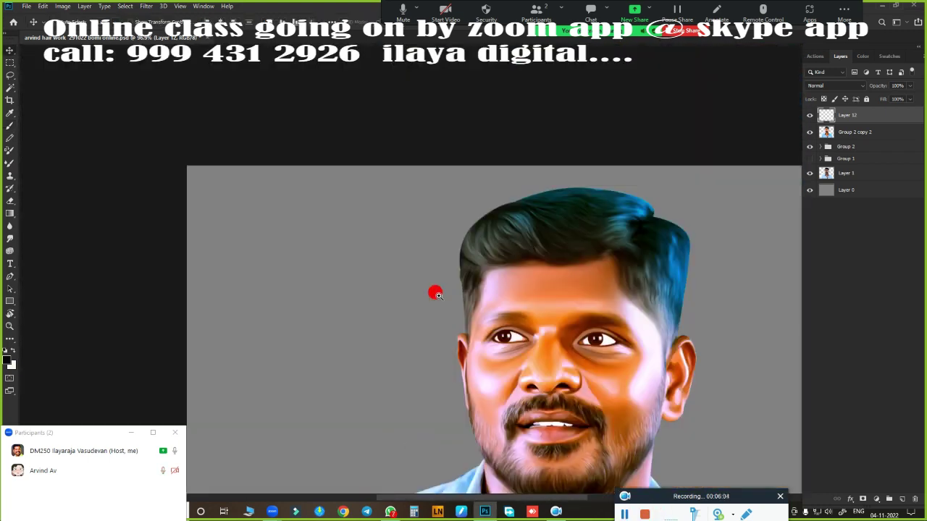
scroll(391, 278, "up", 3)
scroll(309, 336, "up", 1)
mouse_move(309, 335)
left_mouse_down()
mouse_move(265, 114)
mouse_move(379, 314)
mouse_move(583, 128)
left_mouse_up()
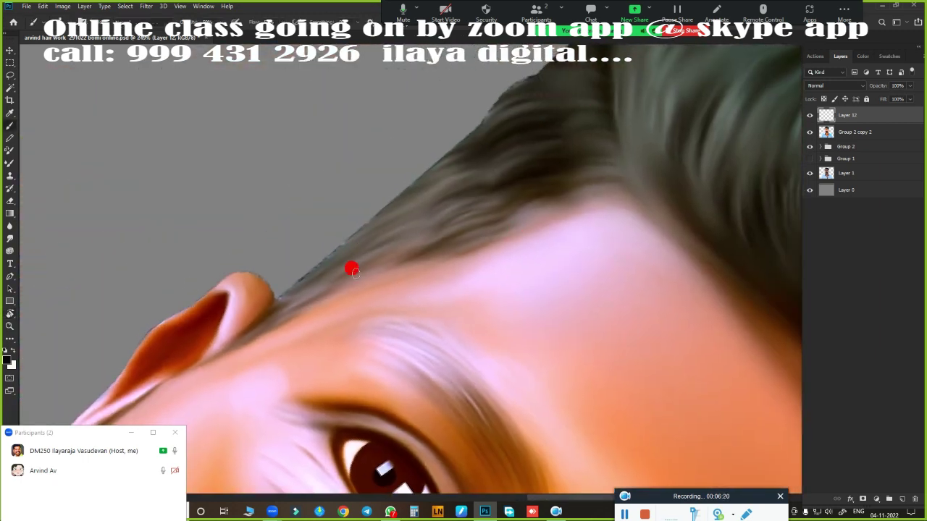
mouse_move(165, 154)
left_mouse_down()
mouse_move(174, 195)
mouse_move(301, 119)
left_mouse_up()
left_click_drag(190, 286, 323, 149)
key("ctrl+a")
key("Delete")
key("r")
mouse_move(356, 274)
left_mouse_down()
mouse_move(463, 252)
mouse_move(275, 211)
mouse_move(312, 147)
mouse_move(493, 403)
mouse_move(528, 330)
mouse_move(399, 275)
mouse_move(411, 272)
left_mouse_up()
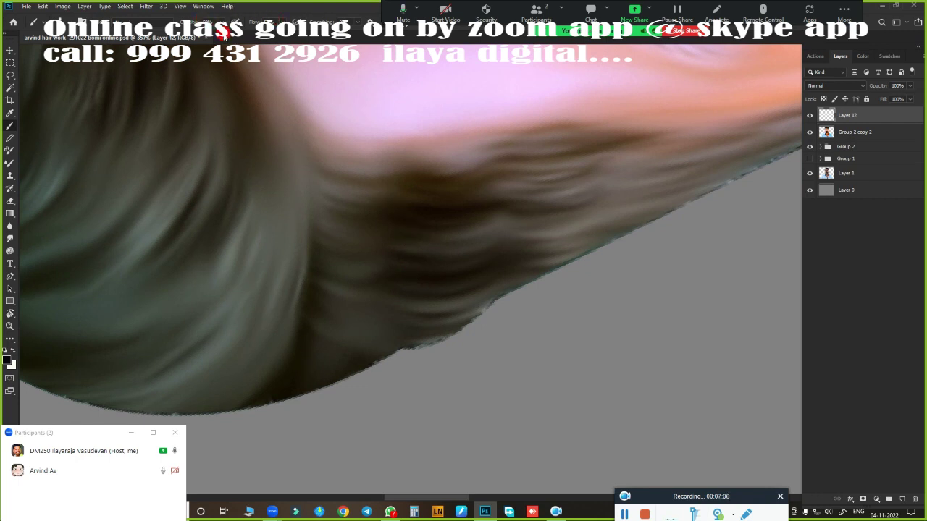
Paint thin dark strands along the hair's outer and lower edges.
mouse_move(311, 313)
left_mouse_down()
mouse_move(290, 268)
mouse_move(362, 268)
mouse_move(366, 232)
mouse_move(359, 363)
left_mouse_up()
mouse_move(242, 299)
left_mouse_down()
mouse_move(248, 263)
mouse_move(294, 218)
left_mouse_up()
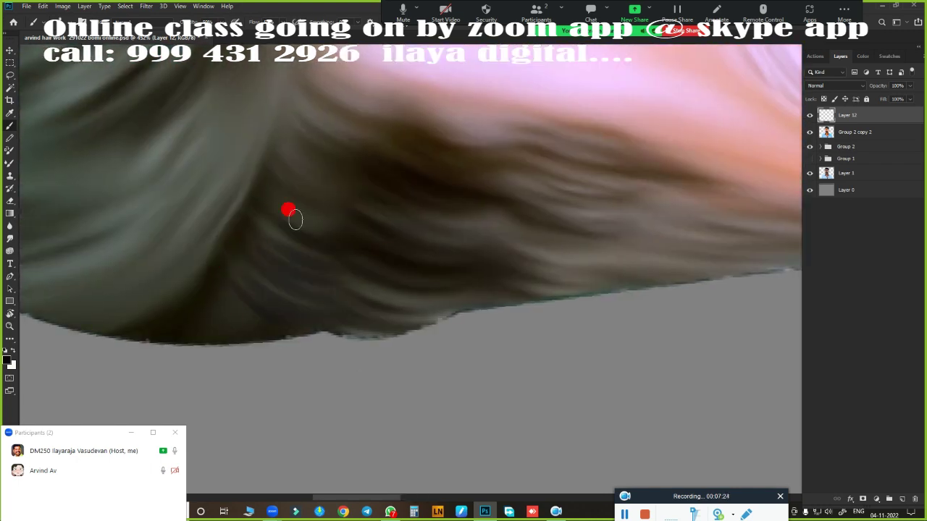
left_click_drag(318, 132, 382, 105)
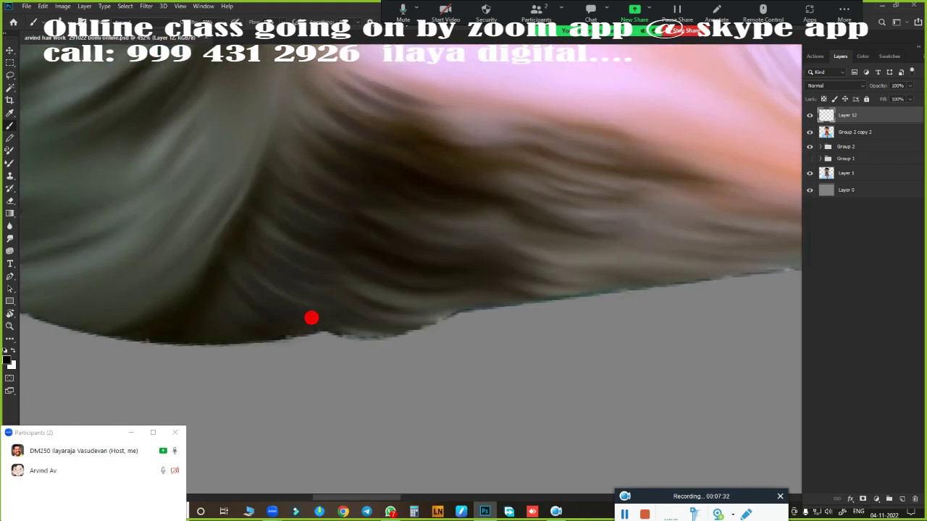
left_click_drag(311, 317, 289, 372)
left_click_drag(317, 155, 423, 246)
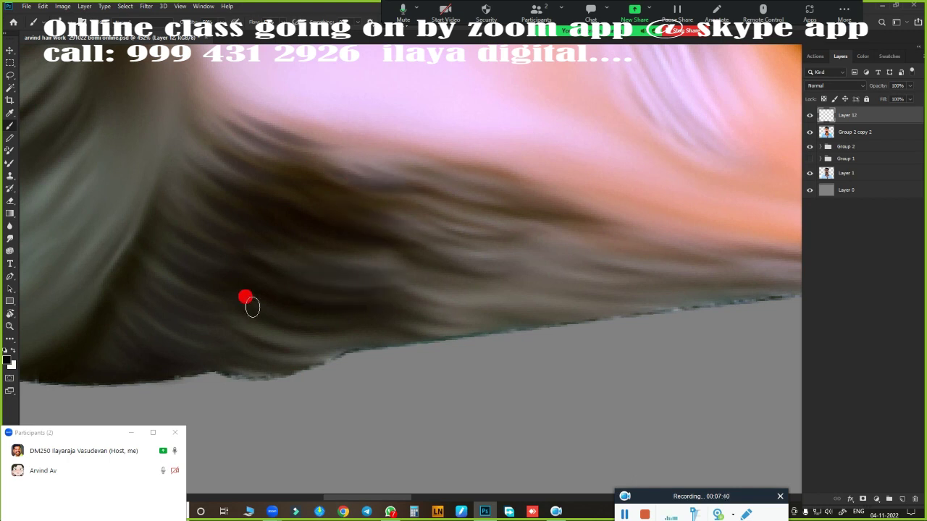
mouse_move(265, 363)
left_mouse_down()
mouse_move(378, 337)
mouse_move(282, 180)
left_mouse_up()
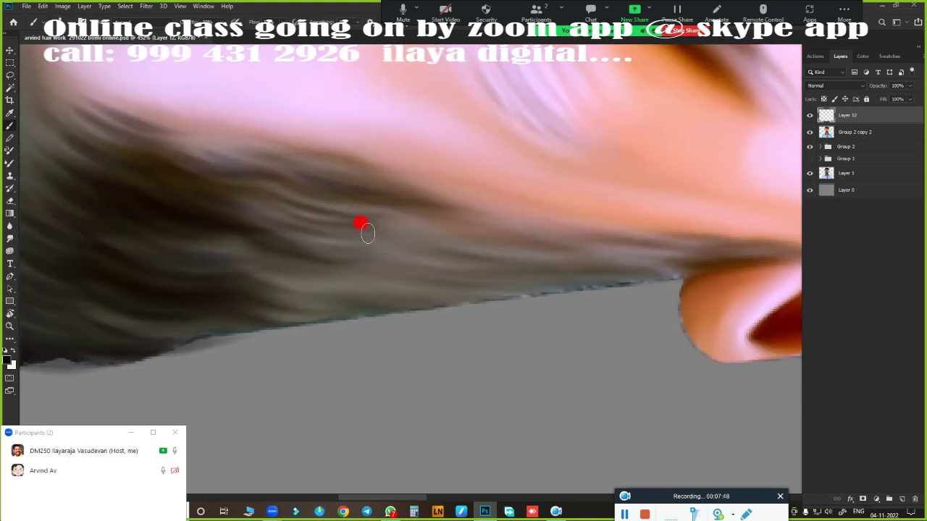
mouse_move(409, 276)
left_mouse_down()
mouse_move(345, 315)
mouse_move(375, 256)
mouse_move(393, 347)
mouse_move(234, 197)
left_mouse_up()
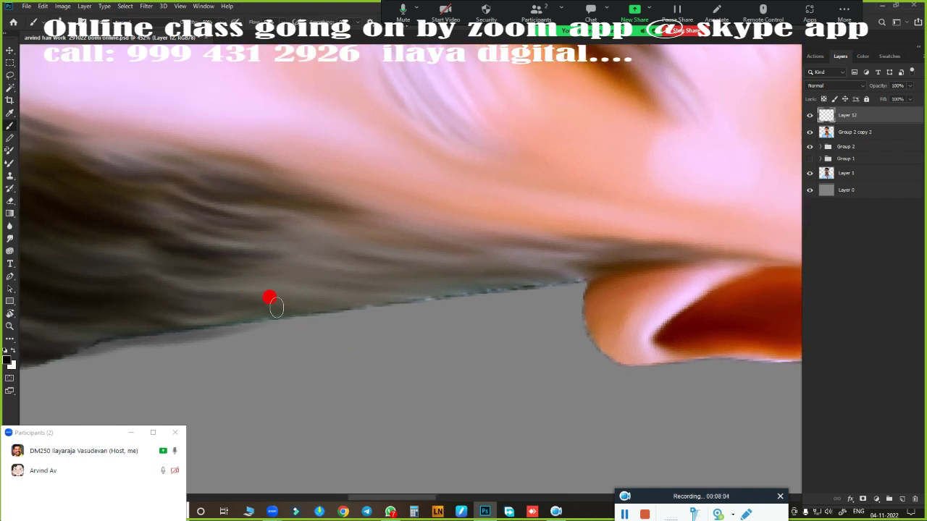
mouse_move(276, 307)
left_mouse_down()
mouse_move(422, 220)
mouse_move(341, 301)
mouse_move(457, 277)
left_mouse_up()
scroll(451, 314, "down", 5)
Rotate the canvas view to the hairline angle and paint more dark edge strands.
key("r")
mouse_move(451, 314)
left_mouse_down()
mouse_move(310, 248)
mouse_move(409, 319)
left_mouse_up()
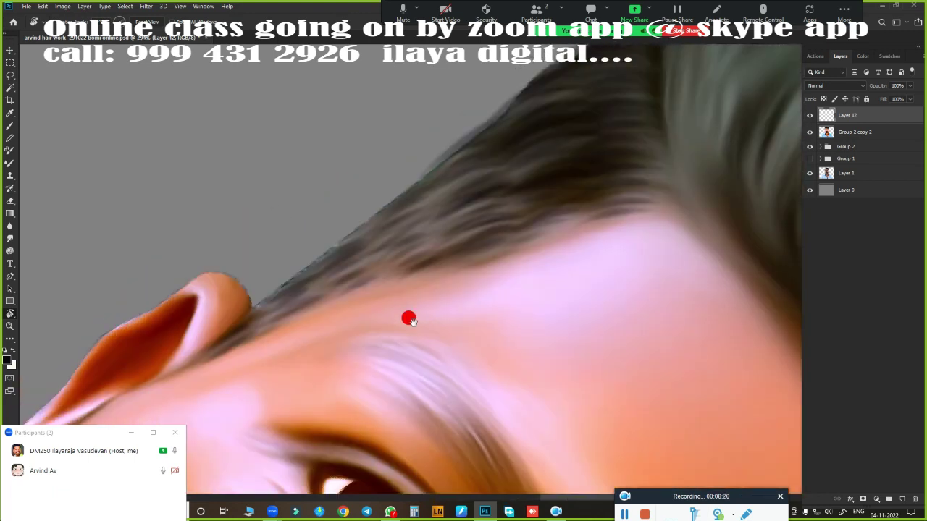
scroll(409, 319, "up", 1)
key("b")
left_click_drag(390, 213, 424, 153)
scroll(495, 151, "right", 3)
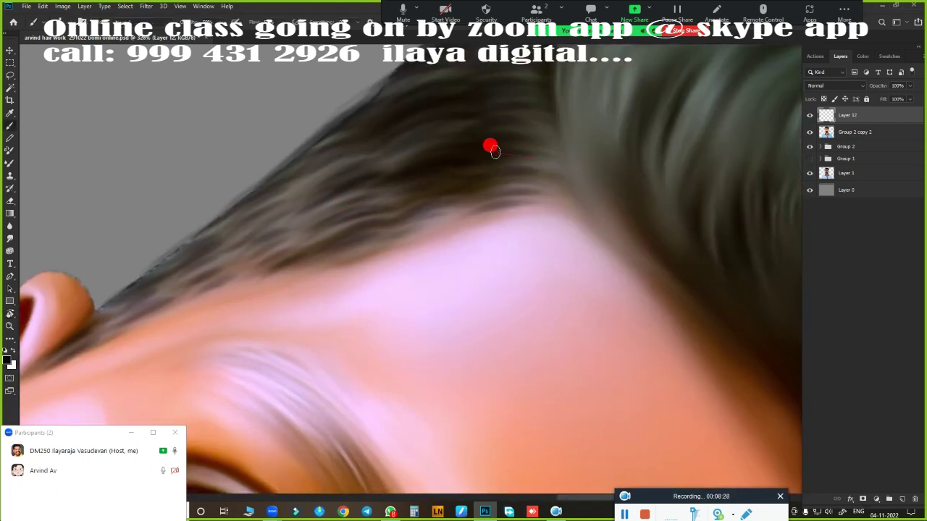
scroll(354, 180, "down", 2)
scroll(530, 149, "left", 3)
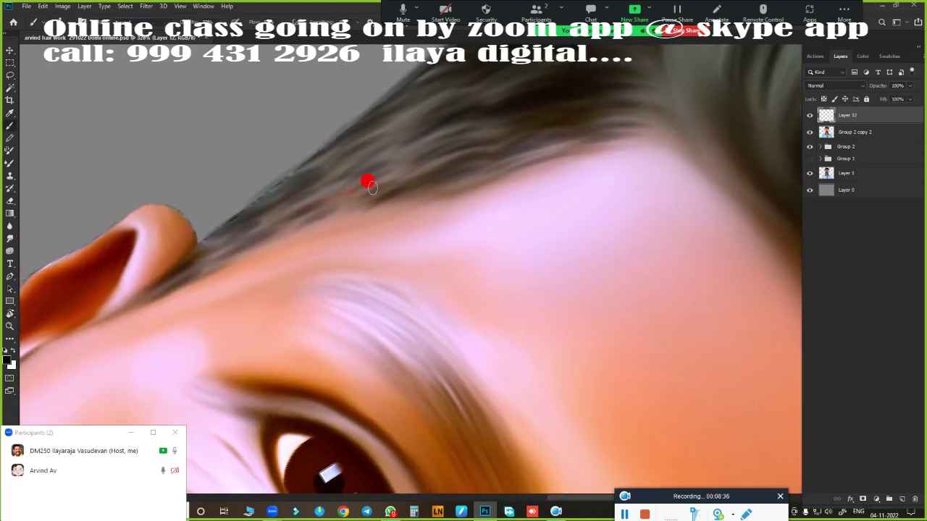
scroll(407, 197, "down", 2)
scroll(312, 185, "left", 3)
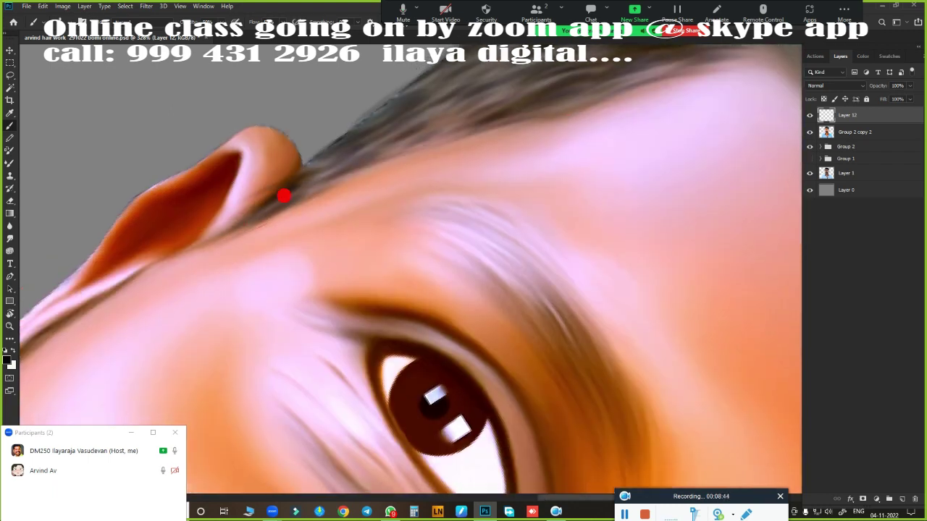
scroll(463, 246, "down", 5, "alt")
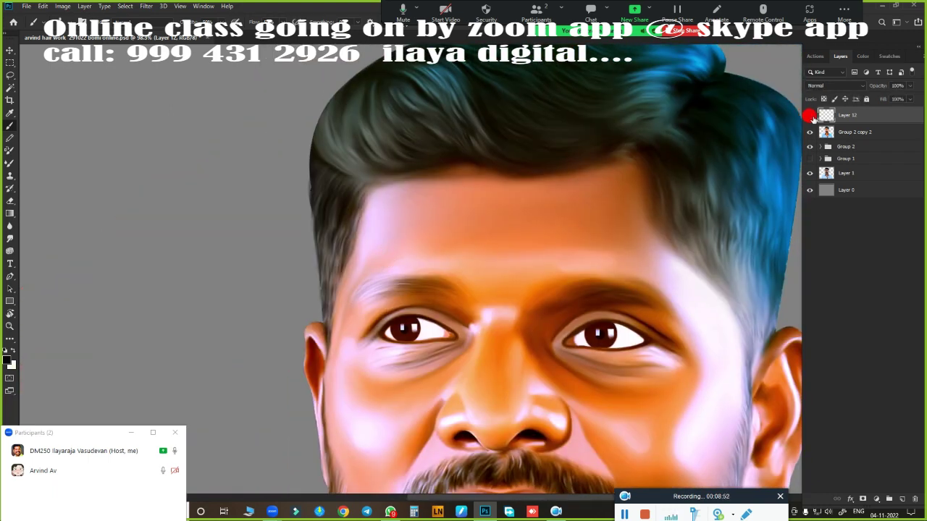
scroll(339, 294, "up", 3, "alt")
scroll(321, 343, "up", 2, "alt")
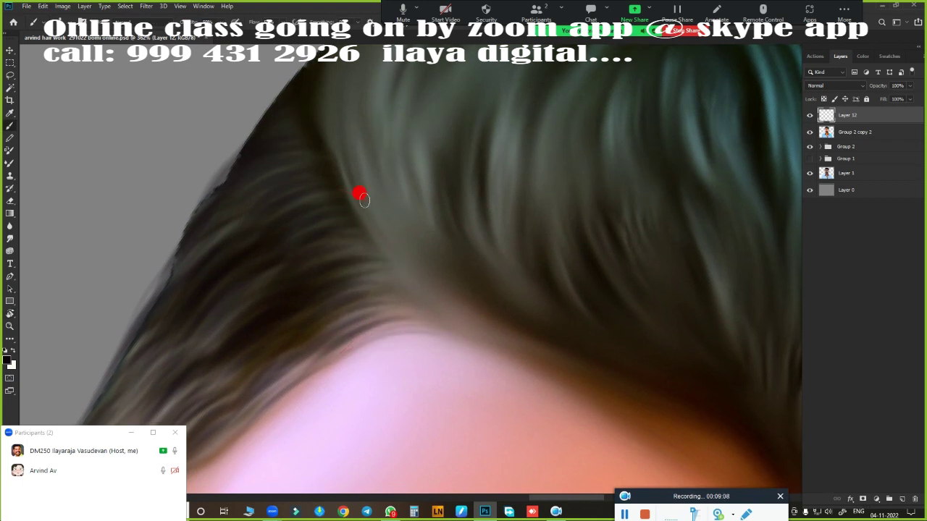
scroll(464, 325, "down", 2, "alt")
scroll(166, 201, "up", 1, "alt")
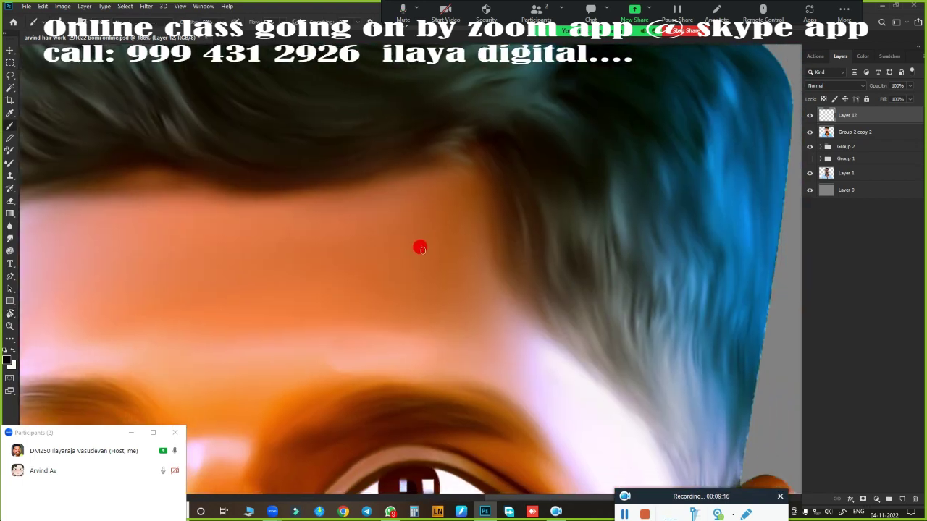
Paint dark strokes along the top hair edge and near the crown beside the ear.
left_click_drag(419, 246, 330, 417)
scroll(372, 265, "up", 2, "alt")
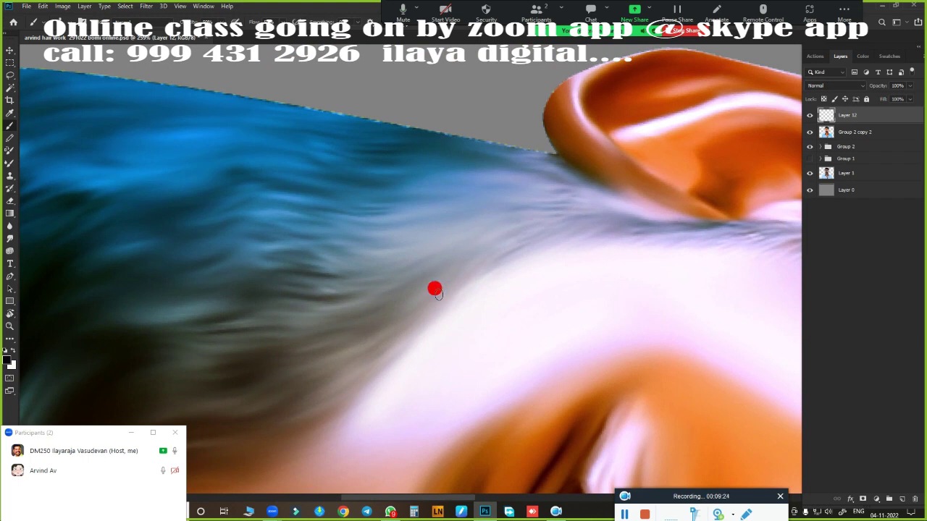
mouse_move(575, 258)
left_mouse_down()
mouse_move(503, 251)
mouse_move(517, 180)
left_mouse_up()
key("r")
mouse_move(432, 172)
left_mouse_down()
mouse_move(161, 214)
mouse_move(328, 242)
left_mouse_up()
left_click_drag(403, 134, 482, 70)
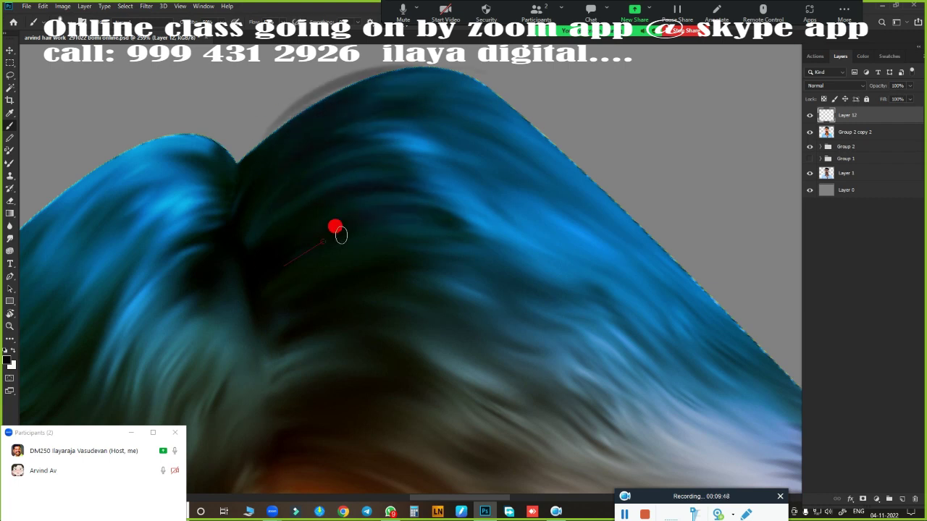
left_click_drag(341, 234, 468, 192)
left_click_drag(352, 354, 388, 234)
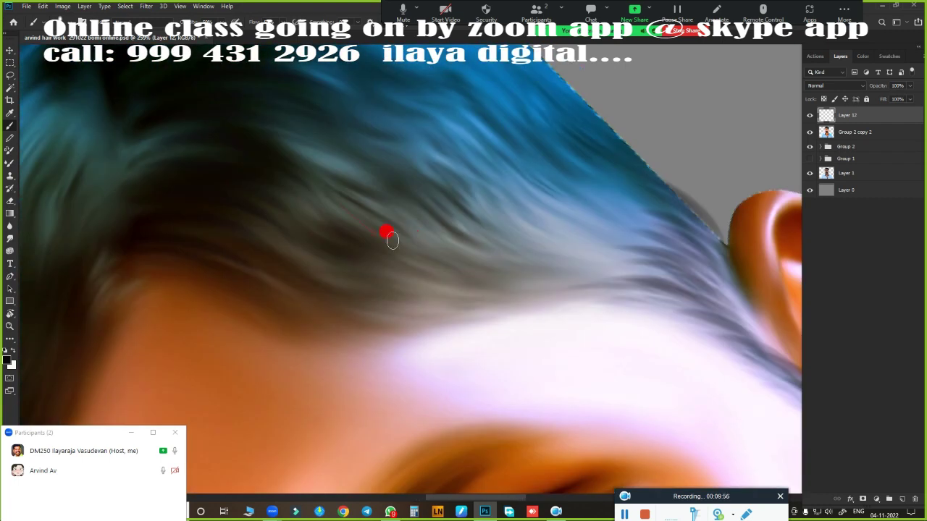
mouse_move(270, 189)
left_mouse_down()
mouse_move(431, 324)
mouse_move(449, 244)
left_mouse_up()
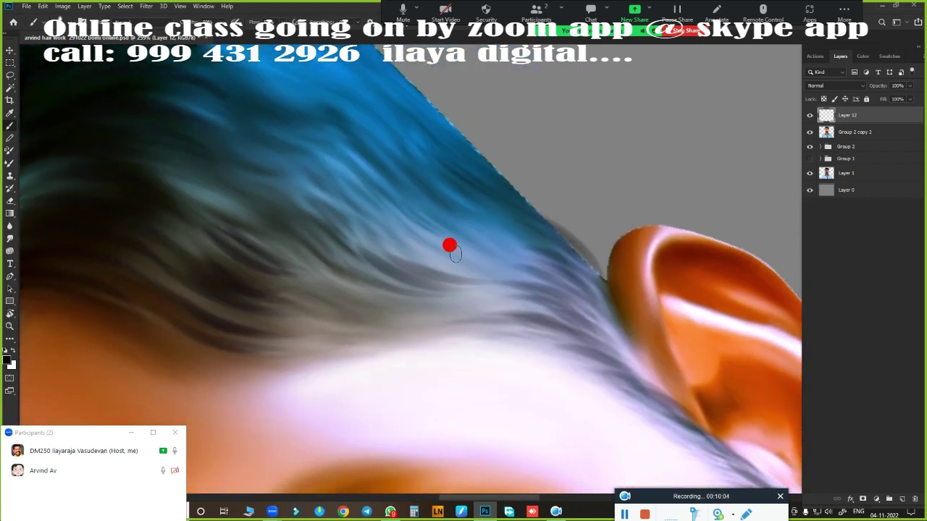
left_click_drag(341, 320, 308, 233)
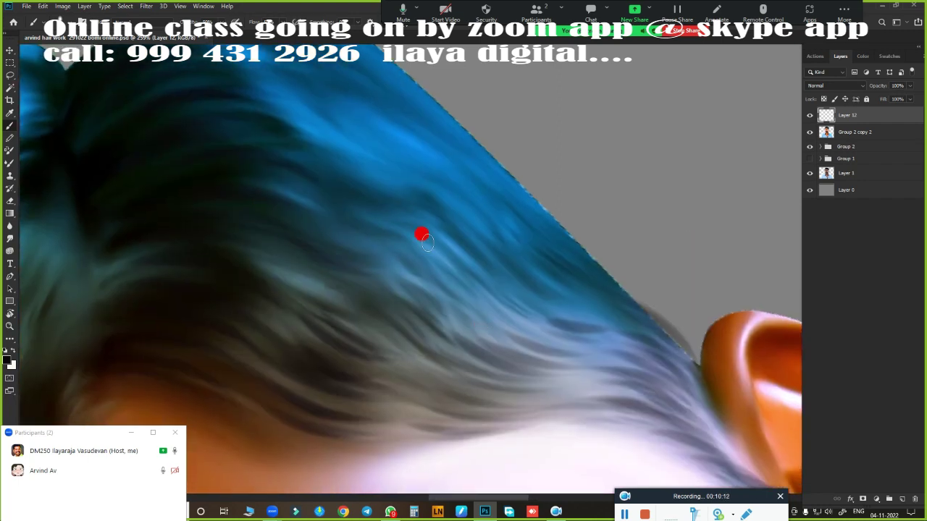
mouse_move(427, 243)
left_mouse_down()
mouse_move(451, 196)
mouse_move(550, 291)
mouse_move(460, 307)
mouse_move(480, 217)
mouse_move(311, 140)
mouse_move(461, 203)
mouse_move(490, 176)
mouse_move(674, 288)
mouse_move(249, 285)
mouse_move(310, 149)
mouse_move(356, 174)
mouse_move(363, 294)
left_mouse_up()
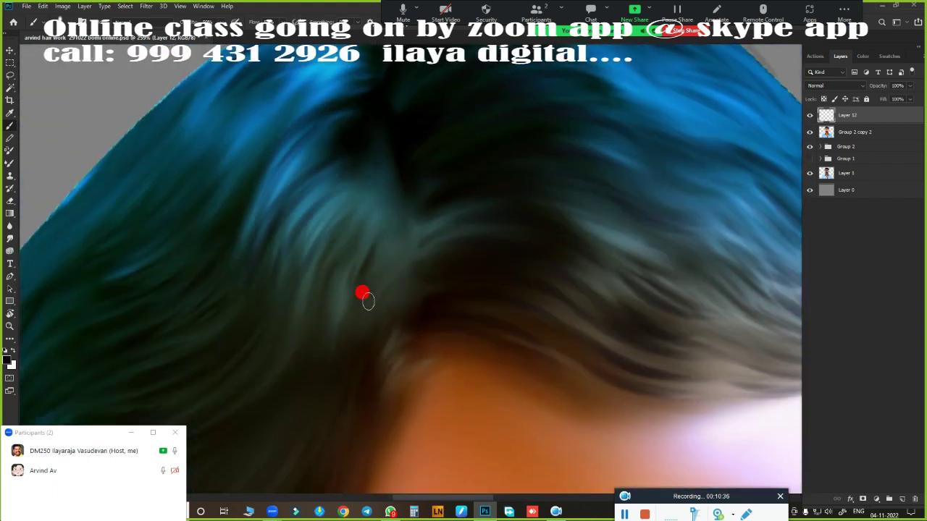
Paint thin dark strands along the hairline above the forehead and the top edge.
mouse_move(381, 330)
left_mouse_down()
mouse_move(418, 300)
mouse_move(500, 263)
mouse_move(224, 110)
left_mouse_up()
left_click_drag(189, 168, 193, 146)
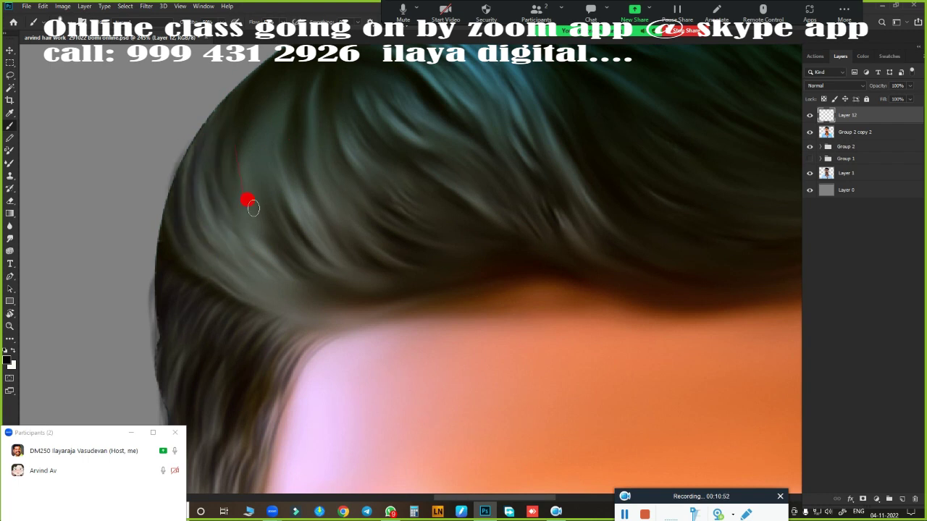
mouse_move(253, 208)
left_mouse_down()
mouse_move(260, 271)
mouse_move(298, 184)
left_mouse_up()
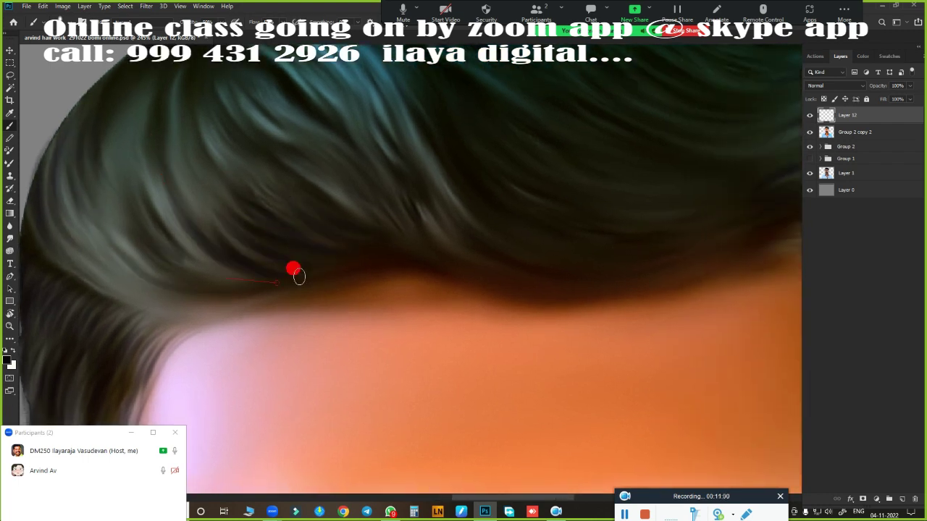
mouse_move(299, 275)
left_mouse_down()
mouse_move(269, 290)
mouse_move(513, 323)
mouse_move(321, 274)
left_mouse_up()
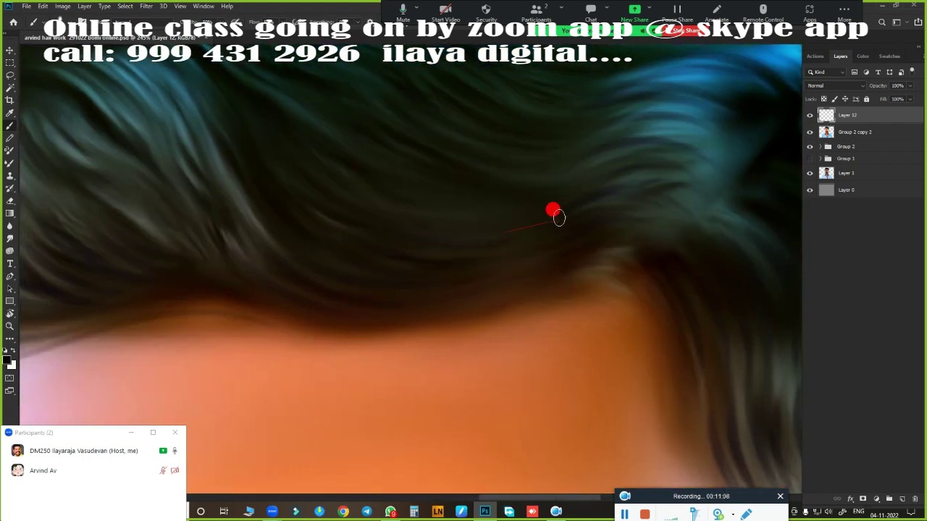
mouse_move(452, 267)
left_mouse_down()
mouse_move(333, 327)
mouse_move(252, 350)
left_mouse_up()
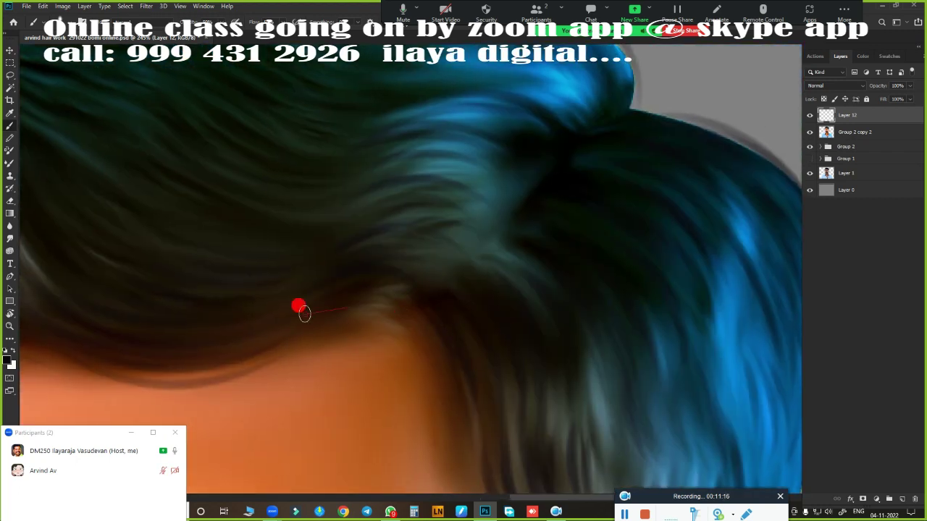
mouse_move(304, 313)
left_mouse_down()
mouse_move(582, 321)
mouse_move(613, 238)
mouse_move(328, 135)
mouse_move(469, 100)
left_mouse_up()
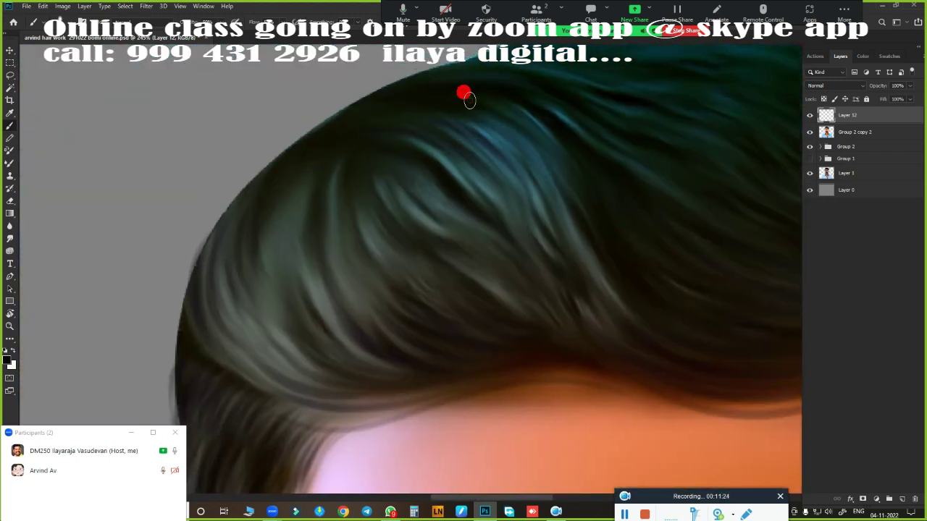
mouse_move(386, 298)
left_mouse_down()
mouse_move(294, 180)
mouse_move(239, 169)
left_mouse_up()
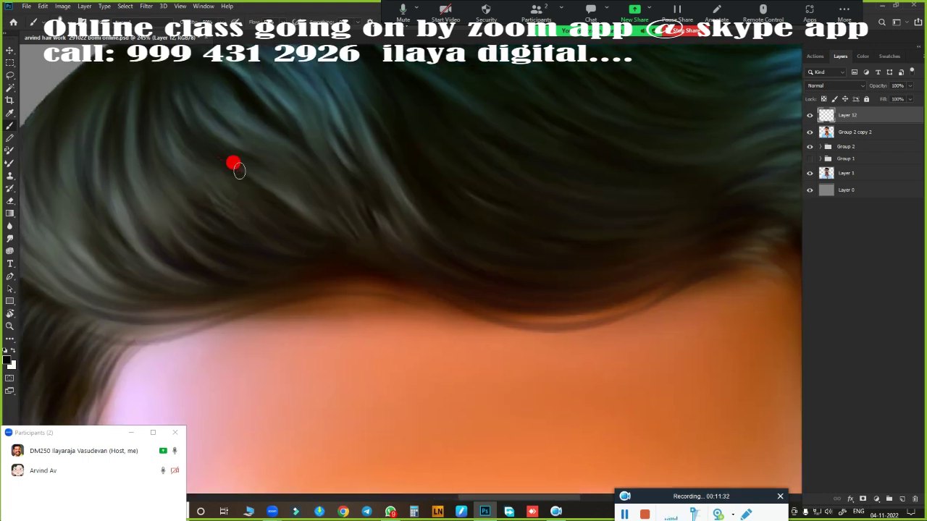
mouse_move(408, 209)
left_mouse_down()
mouse_move(321, 317)
mouse_move(294, 193)
mouse_move(239, 215)
mouse_move(561, 160)
mouse_move(509, 181)
mouse_move(637, 181)
mouse_move(493, 257)
left_mouse_up()
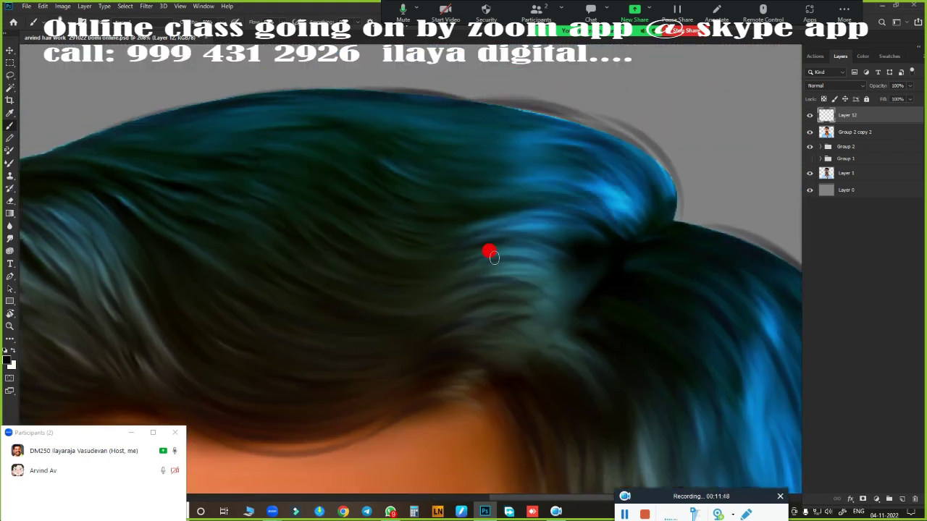
Add a new highlight layer and set the foreground colour to blue 076db8.
scroll(530, 324, "down", 5)
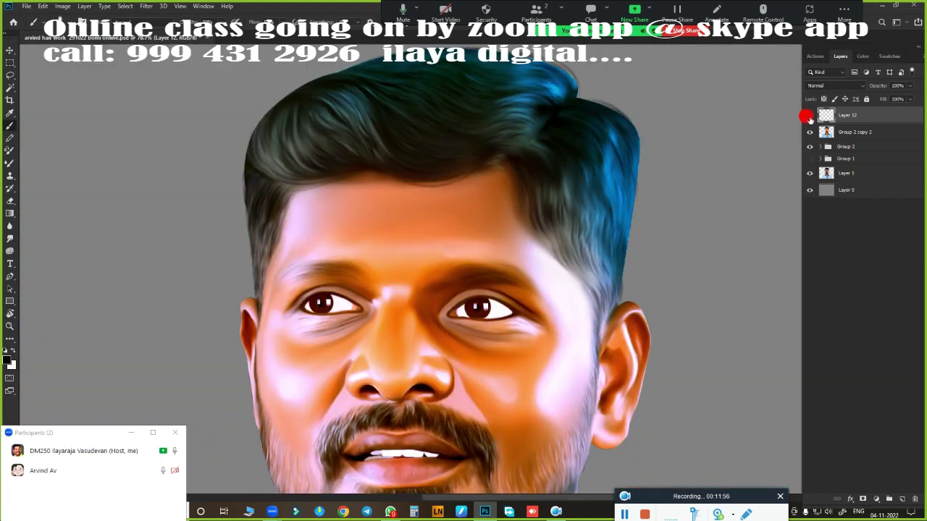
left_click(901, 498)
left_click(9, 360)
left_click(619, 199)
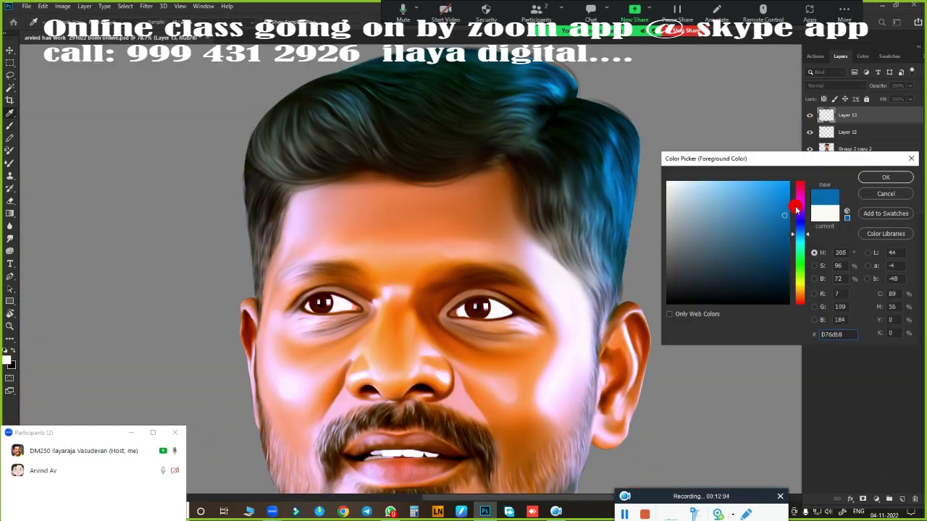
key("Return")
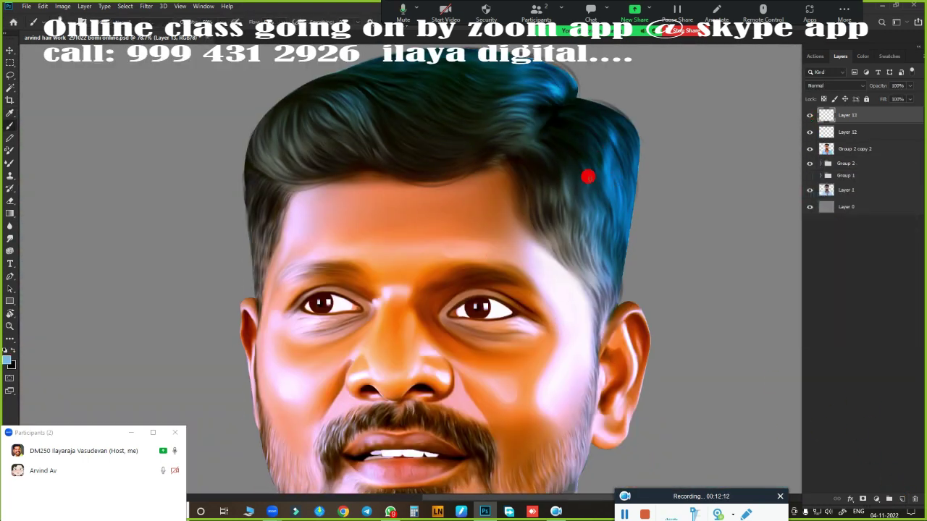
Paint a light-blue highlight strand across the hair and brighten its top edge.
scroll(507, 217, "up", 3)
scroll(480, 263, "up", 2)
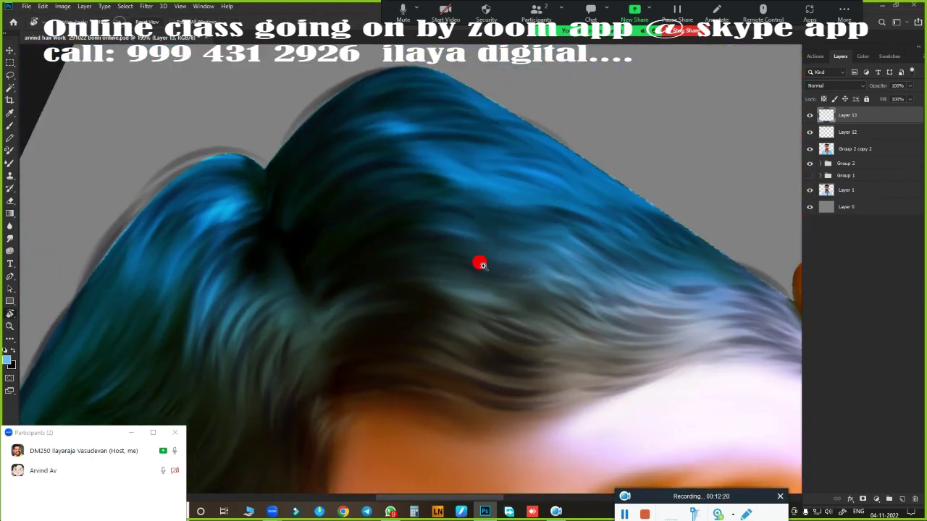
scroll(483, 265, "down", 1)
mouse_move(268, 224)
left_mouse_down()
mouse_move(413, 137)
mouse_move(314, 91)
left_mouse_up()
scroll(467, 228, "up", 2)
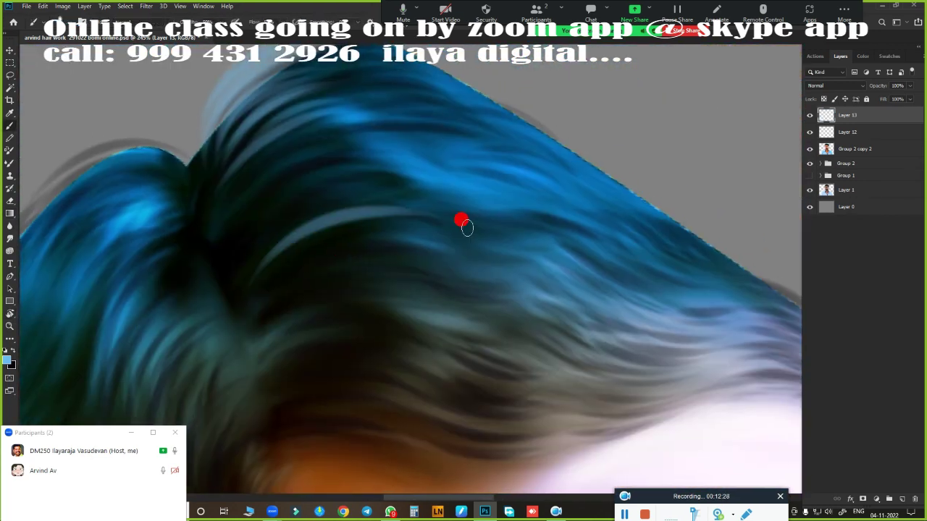
scroll(279, 238, "down", 2)
scroll(412, 227, "down", 2)
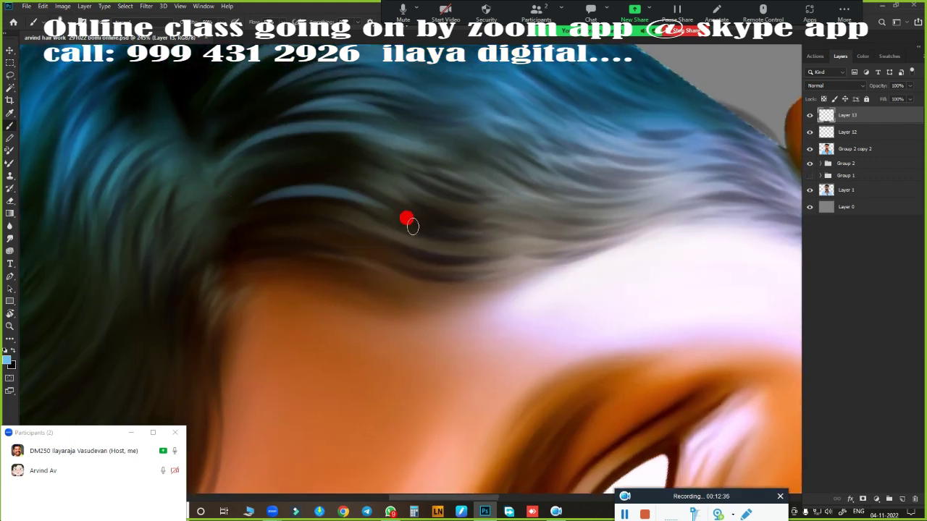
scroll(347, 217, "up", 2)
scroll(356, 360, "up", 2)
scroll(304, 152, "up", 2)
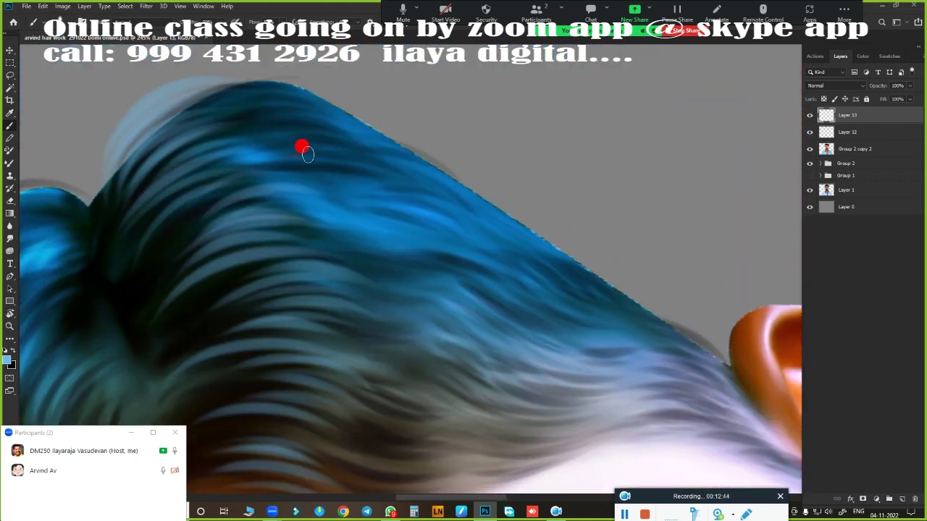
scroll(403, 170, "down", 2)
scroll(455, 196, "down", 2)
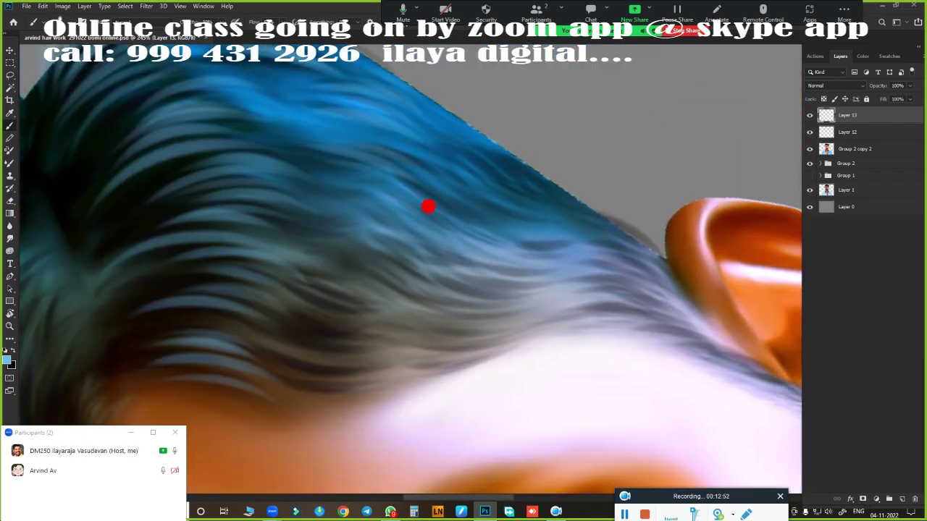
scroll(428, 207, "down", 2)
scroll(381, 217, "down", 2)
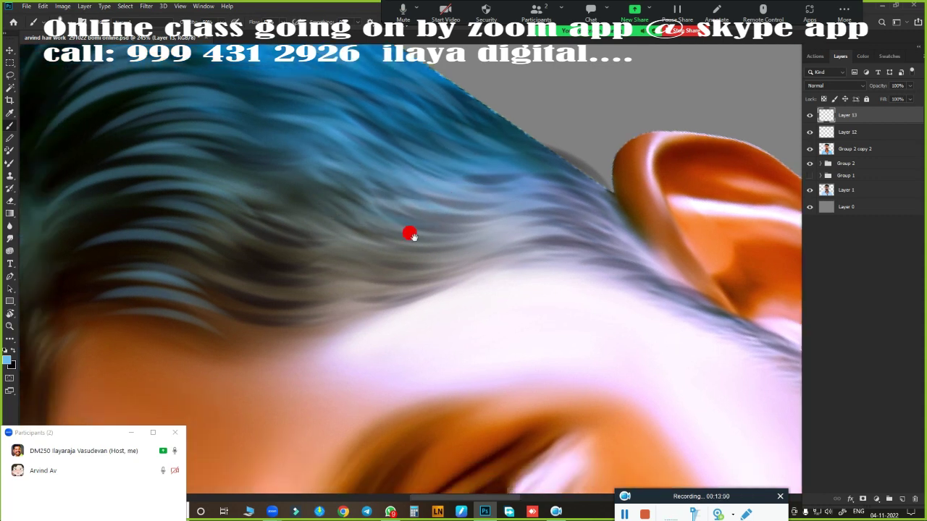
scroll(409, 234, "down", 2)
scroll(476, 229, "up", 2)
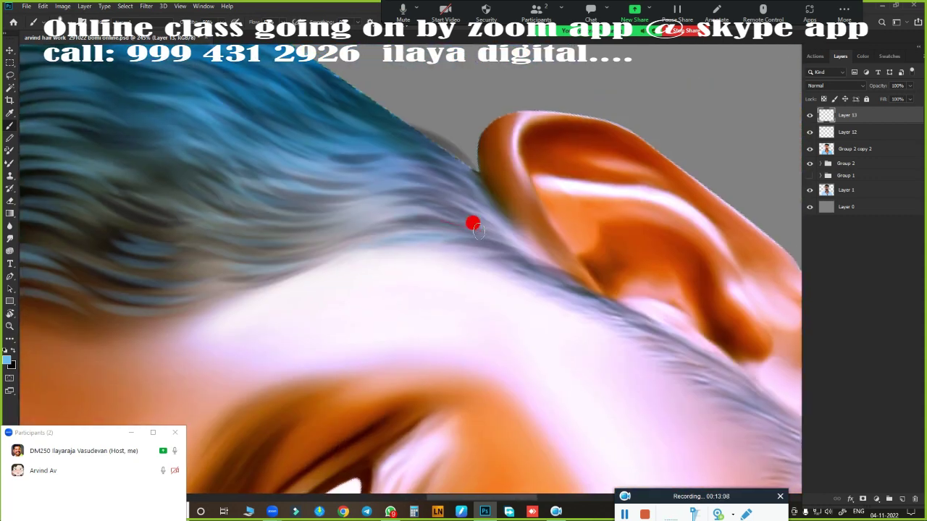
scroll(422, 149, "down", 2)
scroll(432, 199, "down", 3)
scroll(415, 283, "up", 5)
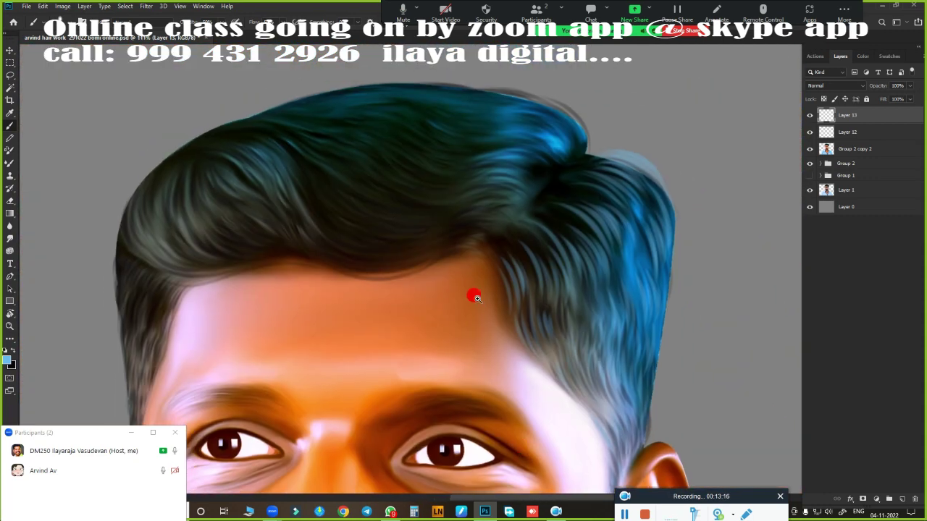
scroll(473, 294, "up", 2)
scroll(492, 254, "up", 3)
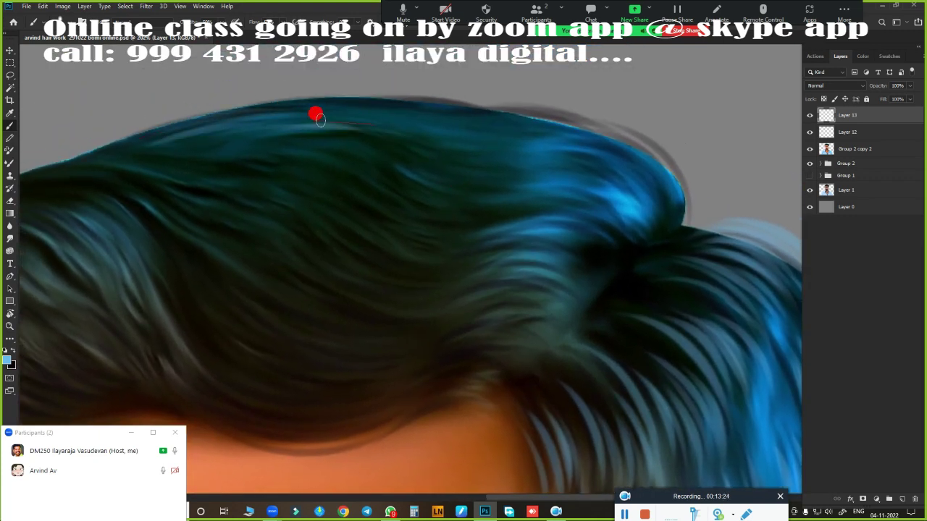
left_click_drag(320, 120, 248, 118)
Paint brighter blue strands extending toward the hair's right edge.
scroll(453, 103, "down", 2)
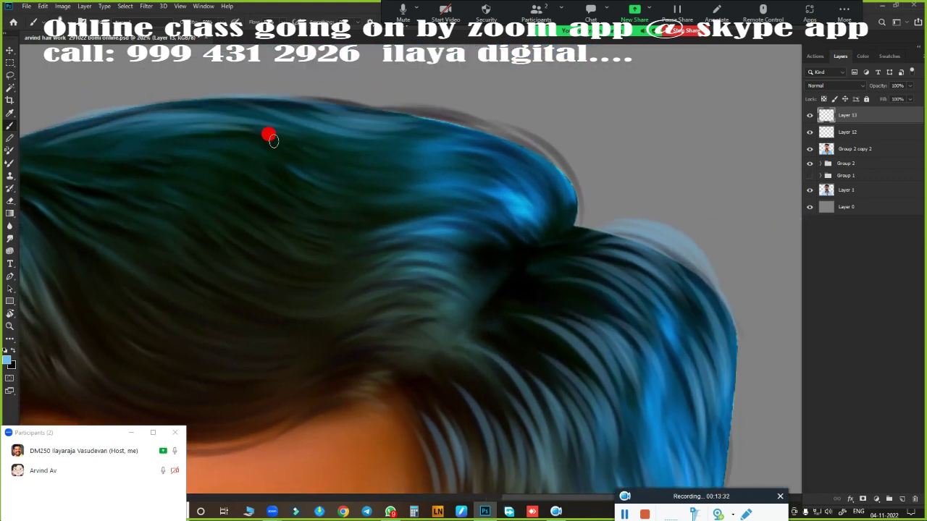
left_click_drag(346, 194, 379, 254)
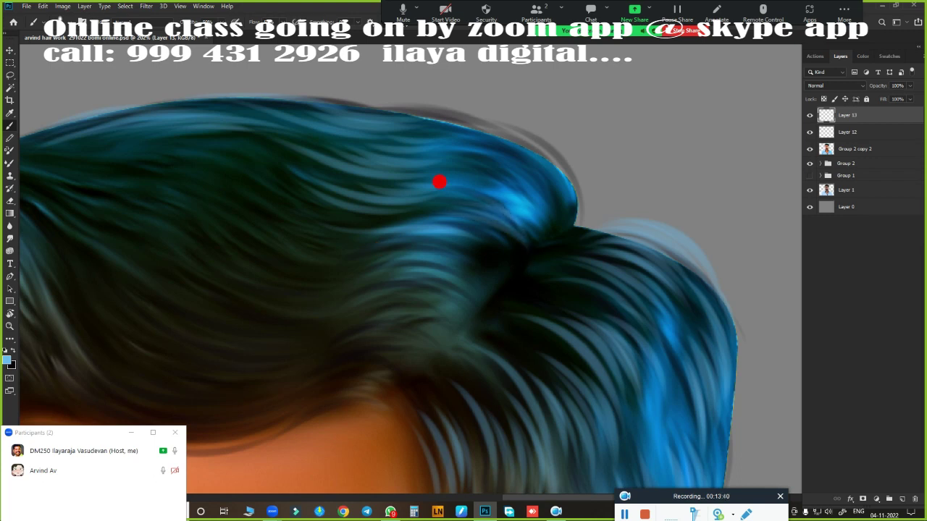
left_click_drag(440, 182, 562, 187)
scroll(574, 228, "down", 2)
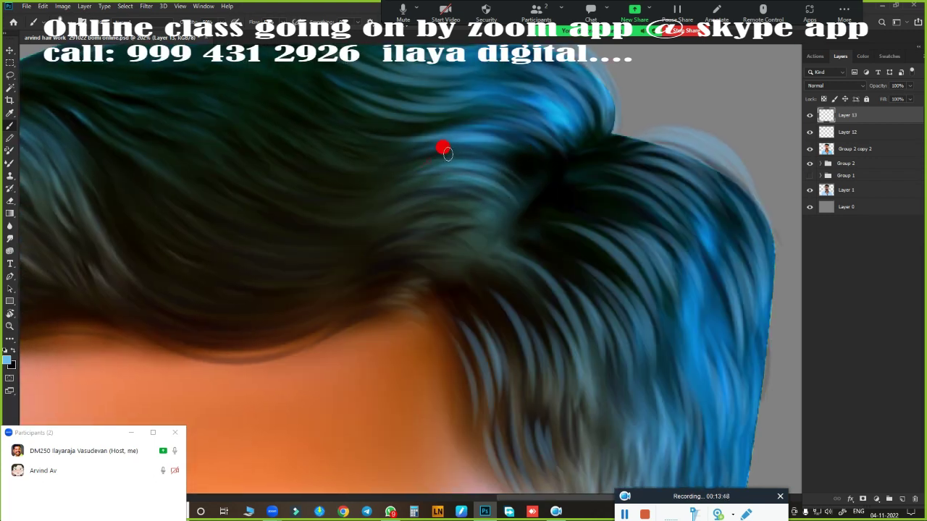
scroll(485, 289, "down", 1)
scroll(440, 230, "up", 2)
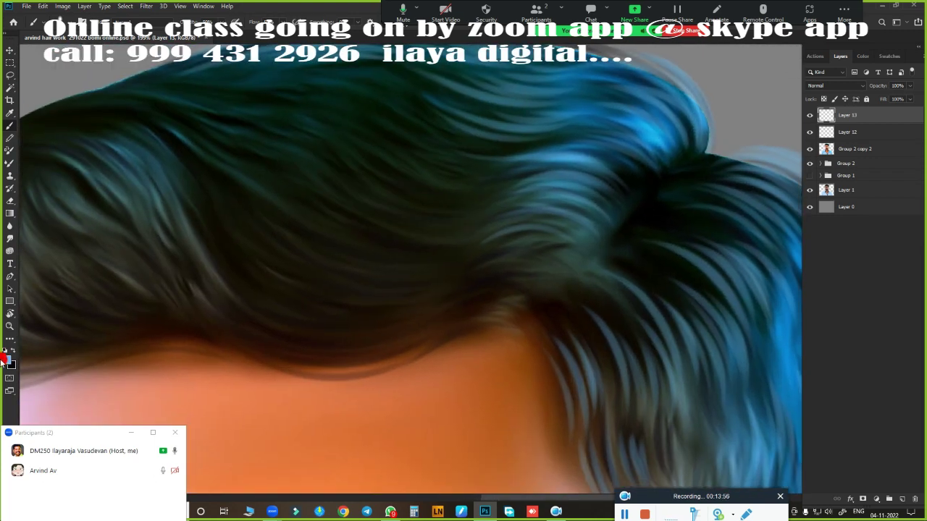
Set the foreground painting colour to light green.
left_click(441, 176)
left_click(885, 177)
scroll(461, 289, "up", 1)
scroll(566, 326, "up", 1)
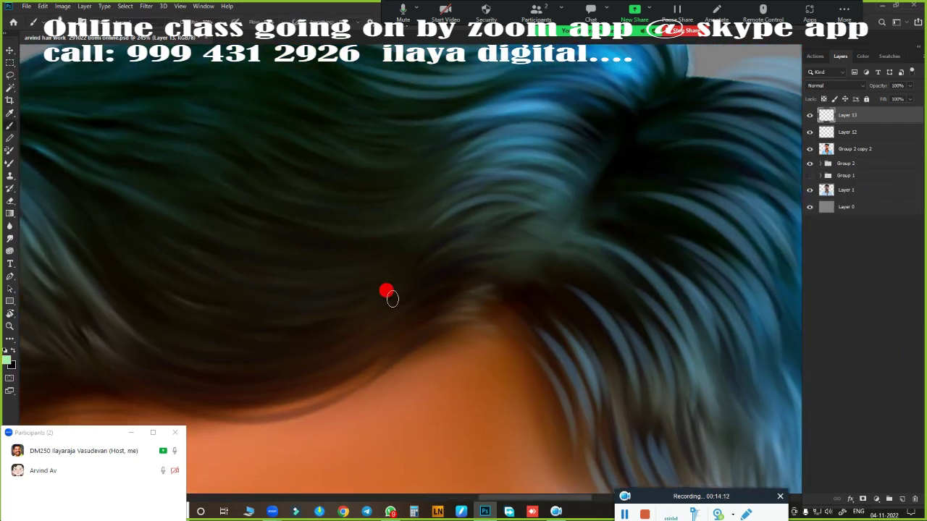
scroll(392, 299, "down", 1)
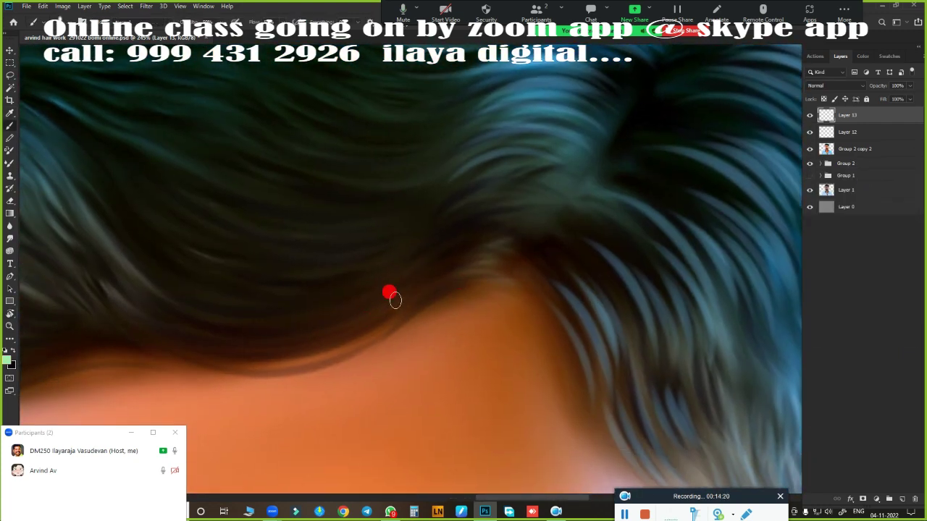
scroll(435, 246, "down", 1)
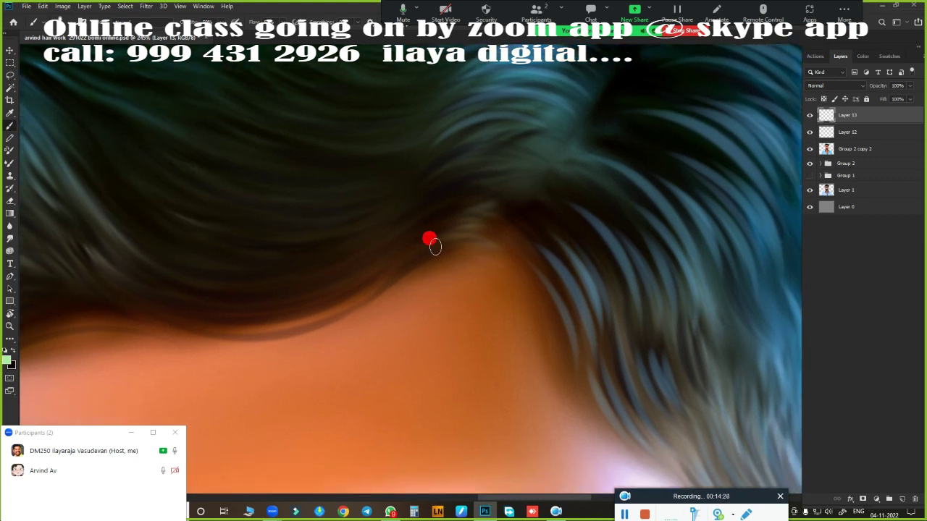
scroll(474, 246, "up", 1)
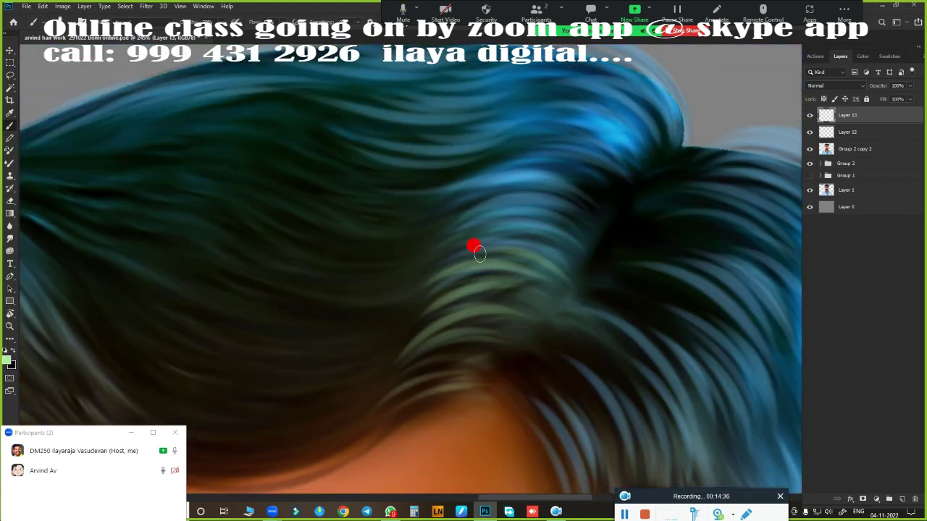
scroll(490, 306, "up", 1)
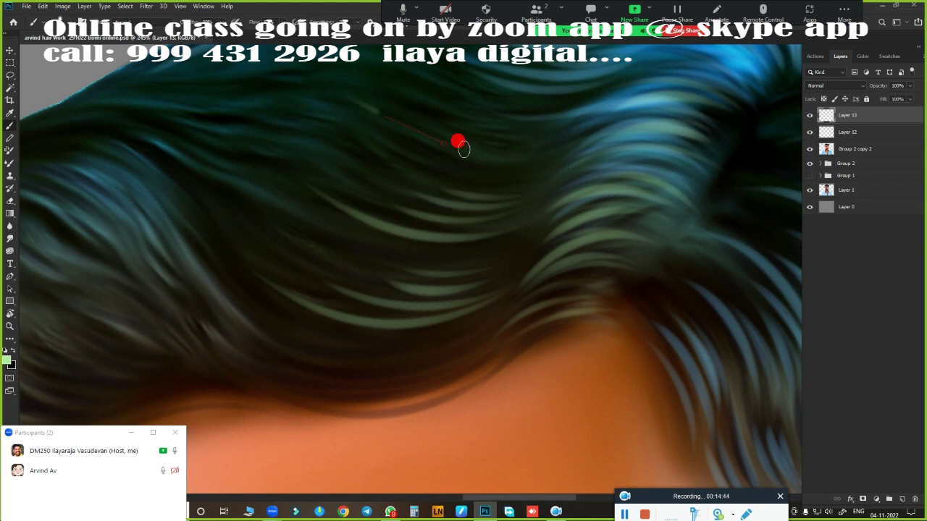
scroll(454, 195, "down", 2)
scroll(455, 196, "up", 1)
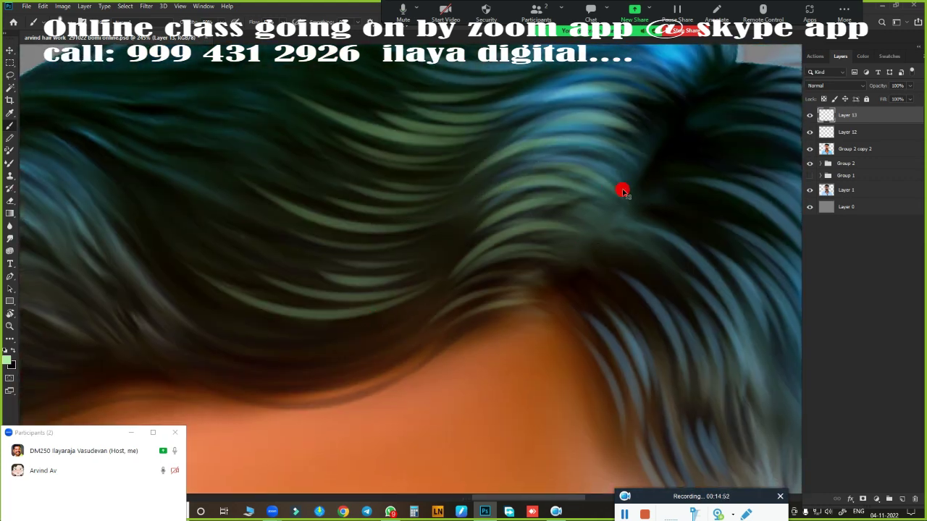
scroll(620, 190, "up", 2)
scroll(627, 192, "down", 2)
scroll(556, 142, "down", 2)
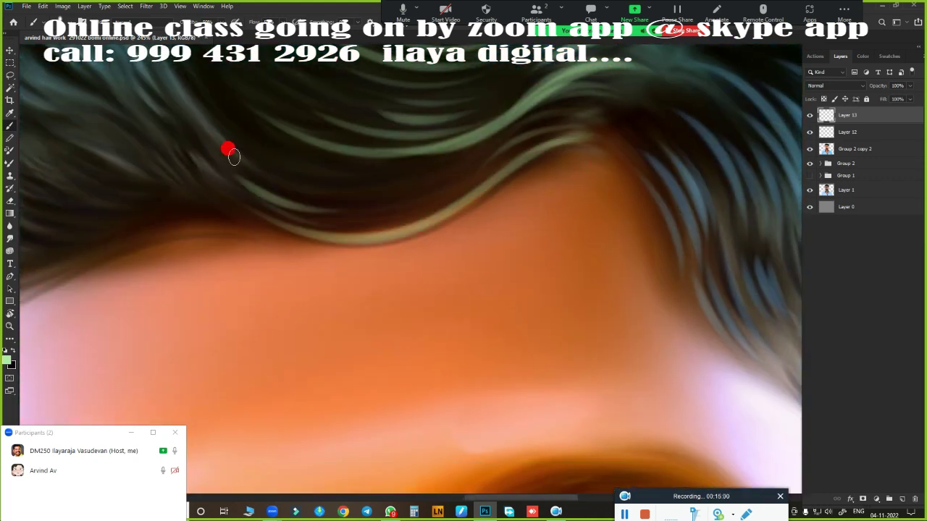
Paint light green strands across the top of the hair, filling gaps.
mouse_move(613, 124)
left_mouse_down()
mouse_move(470, 433)
mouse_move(453, 222)
mouse_move(430, 151)
mouse_move(560, 319)
mouse_move(373, 396)
left_mouse_up()
scroll(286, 220, "up", 2)
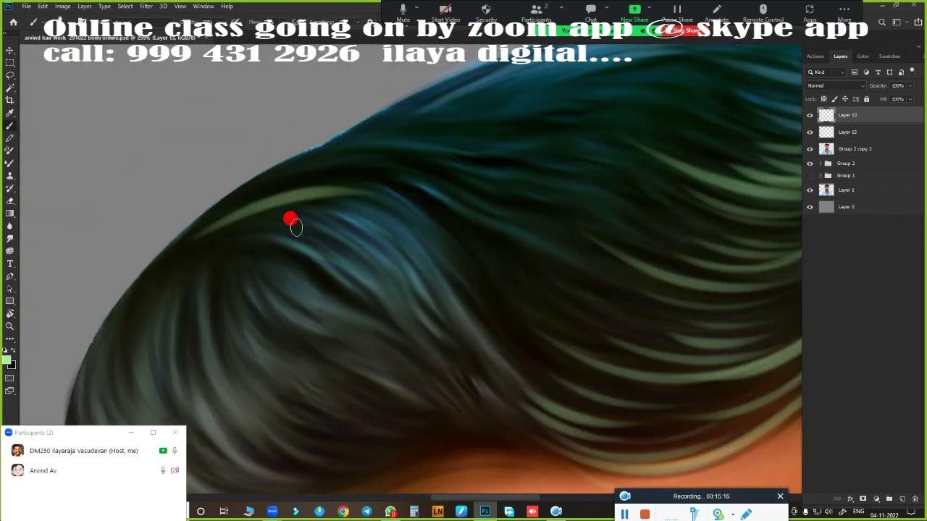
mouse_move(332, 252)
left_mouse_down()
mouse_move(259, 191)
mouse_move(533, 128)
left_mouse_up()
left_click_drag(196, 297, 387, 288)
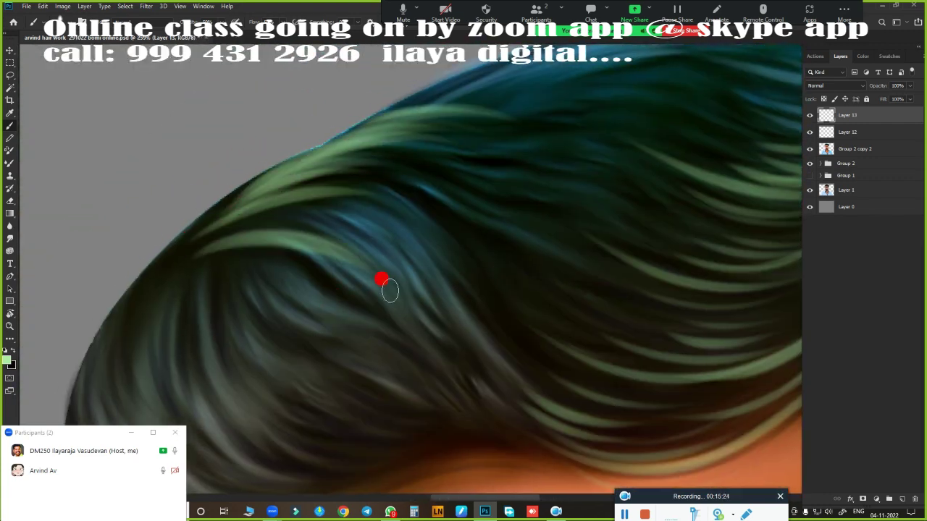
left_click_drag(260, 297, 401, 239)
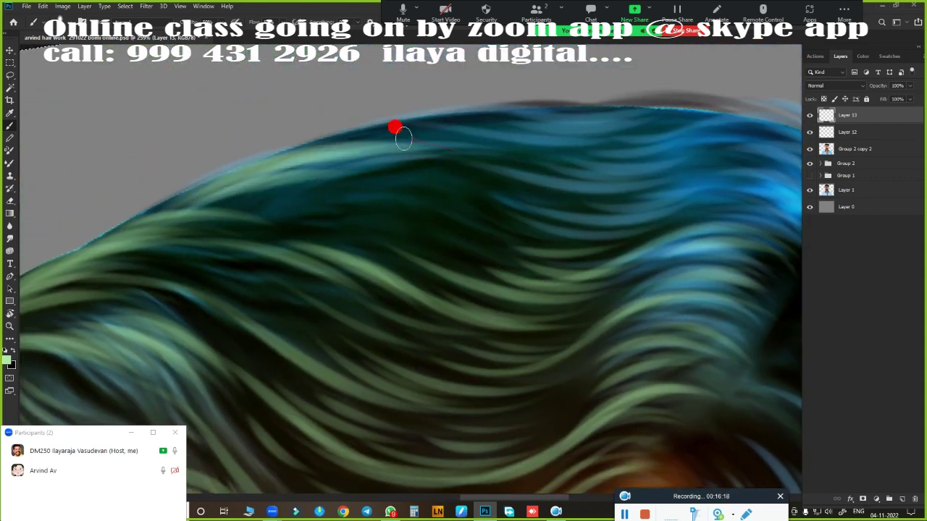
mouse_move(404, 137)
left_mouse_down()
mouse_move(459, 185)
mouse_move(427, 239)
mouse_move(472, 192)
left_mouse_up()
scroll(396, 169, "down", 1)
mouse_move(397, 170)
left_mouse_down()
mouse_move(484, 213)
mouse_move(717, 239)
left_mouse_up()
scroll(519, 222, "down", 5)
scroll(519, 222, "up", 5)
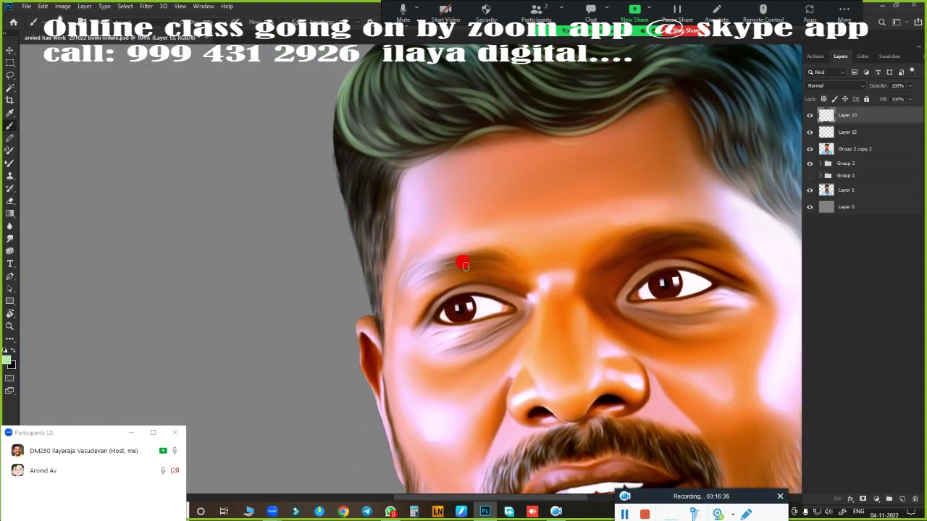
Paint light green strands along the hairline toward the ear side.
mouse_move(463, 263)
left_mouse_down()
mouse_move(438, 282)
mouse_move(330, 249)
left_mouse_up()
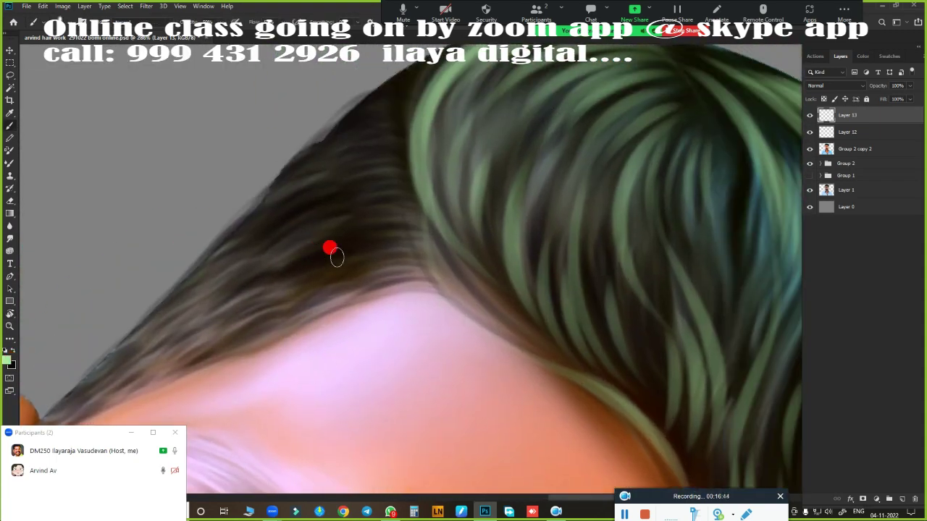
scroll(276, 267, "up", 2)
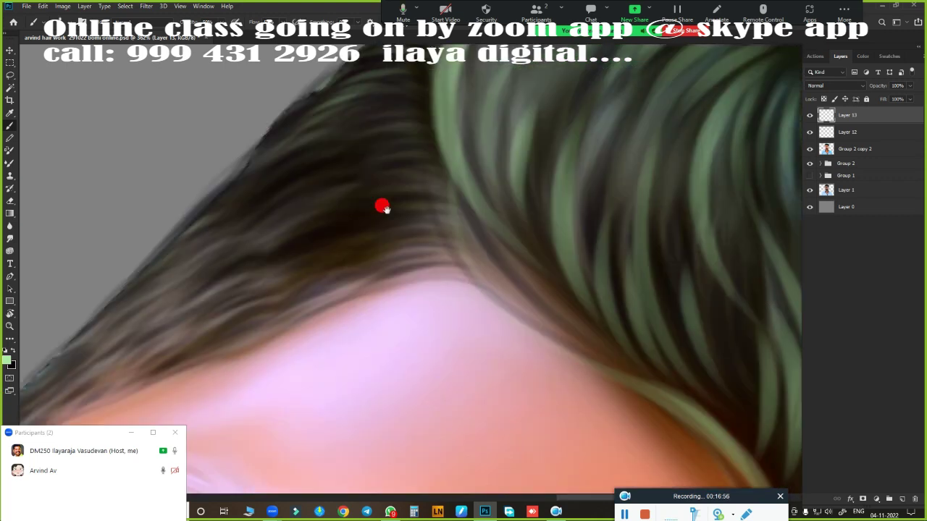
left_click_drag(381, 207, 311, 159)
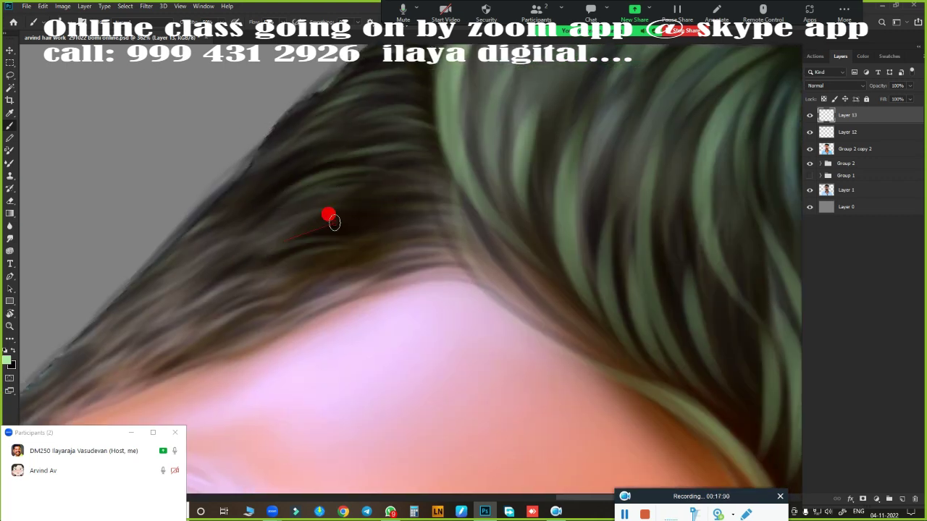
mouse_move(217, 298)
left_mouse_down()
mouse_move(383, 269)
mouse_move(416, 180)
mouse_move(459, 145)
mouse_move(503, 201)
mouse_move(510, 279)
left_mouse_up()
key("ctrl+minus")
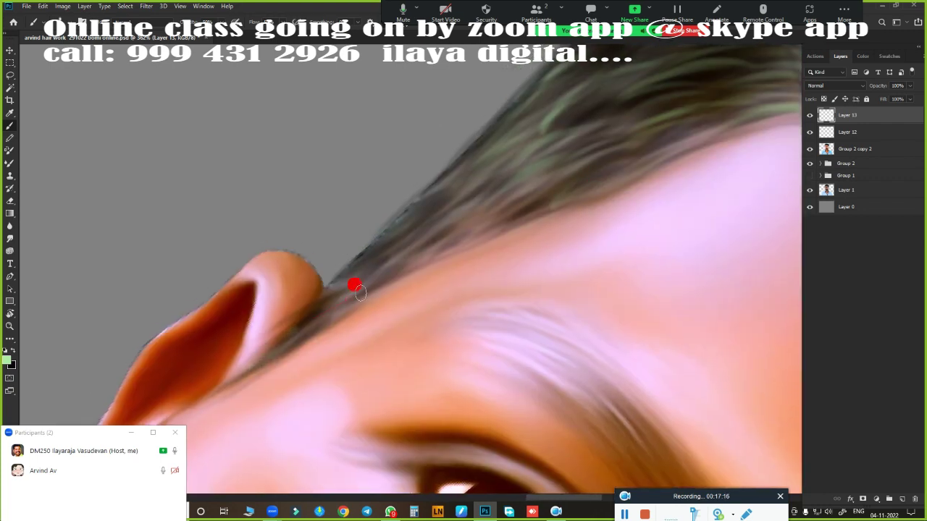
mouse_move(352, 283)
left_mouse_down()
mouse_move(387, 261)
mouse_move(516, 233)
left_mouse_up()
key("ctrl+0")
scroll(307, 322, "up", 3)
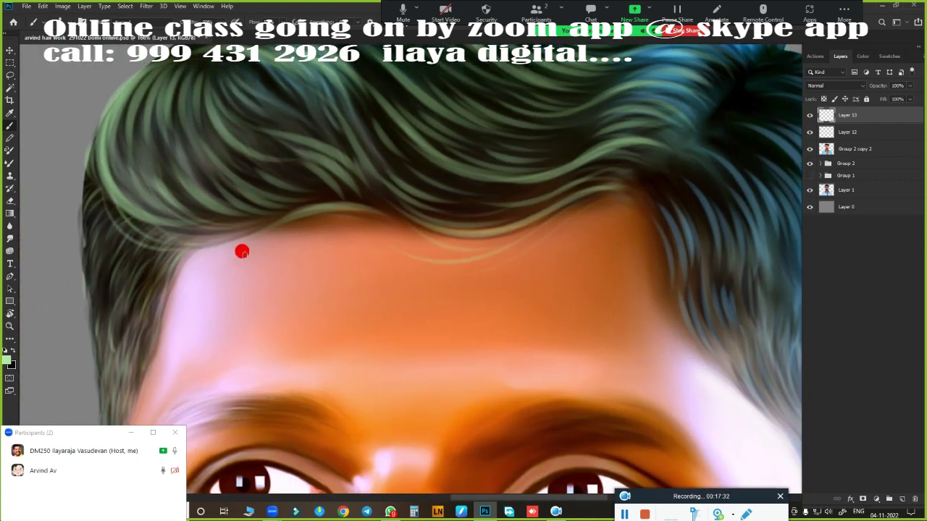
left_click_drag(569, 275, 395, 275)
left_click_drag(463, 178, 523, 299)
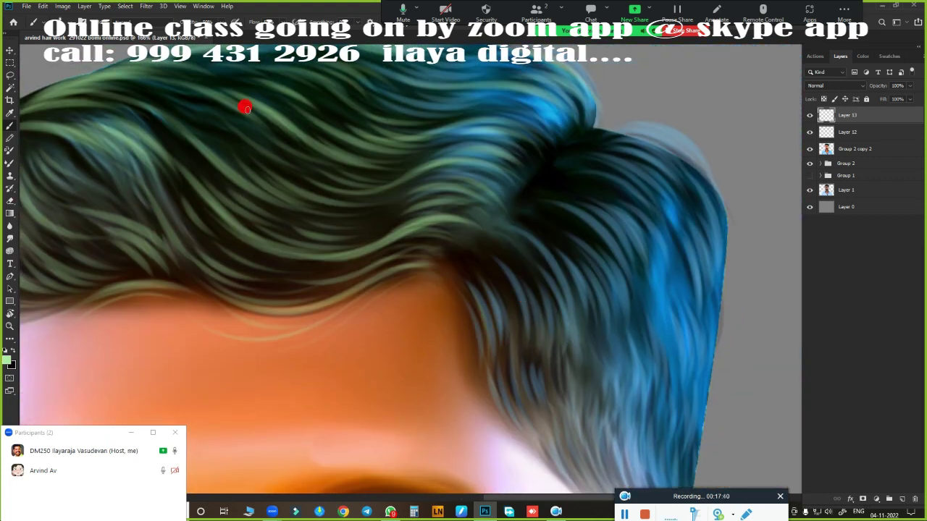
scroll(293, 92, "down", 2)
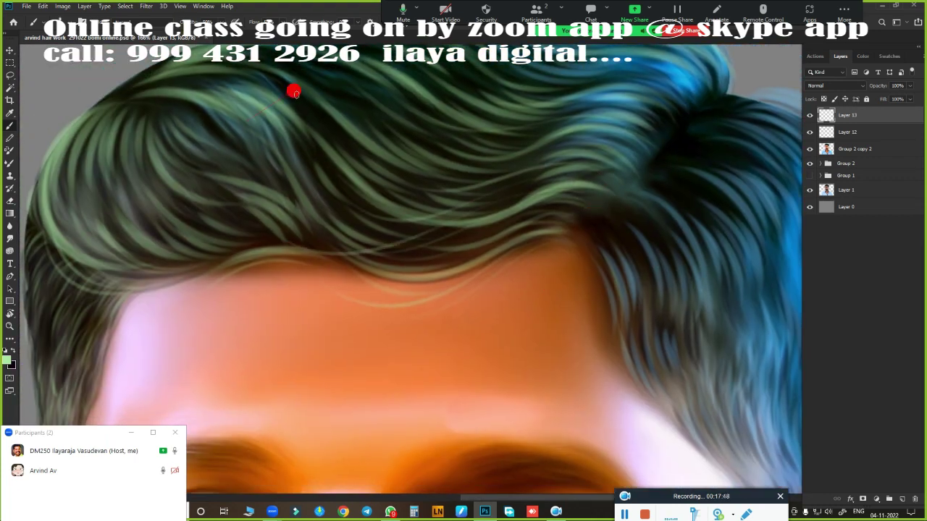
scroll(453, 222, "down", 2)
scroll(454, 221, "down", 3)
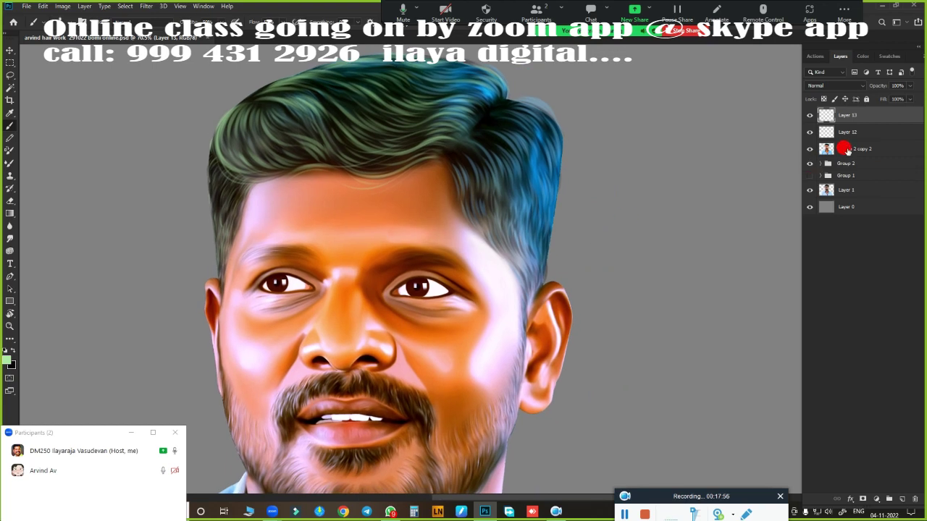
Stamp the visible portrait onto new Layer 14 and hide strand layers 12 and 13.
left_click(844, 149)
key("ctrl+alt+shift+e")
left_click_drag(809, 132, 809, 115)
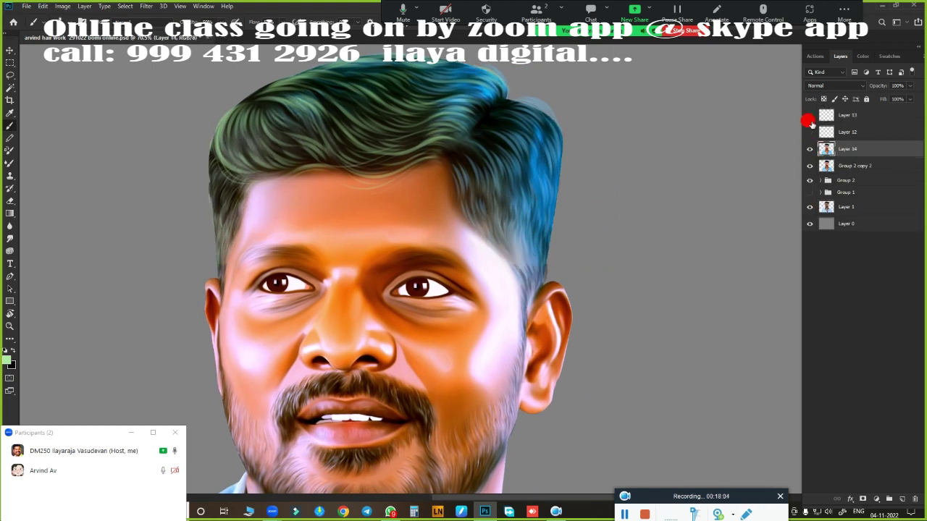
Copy a feathered lasso selection of the hair onto new Layer 15.
left_click_drag(439, 152, 346, 170)
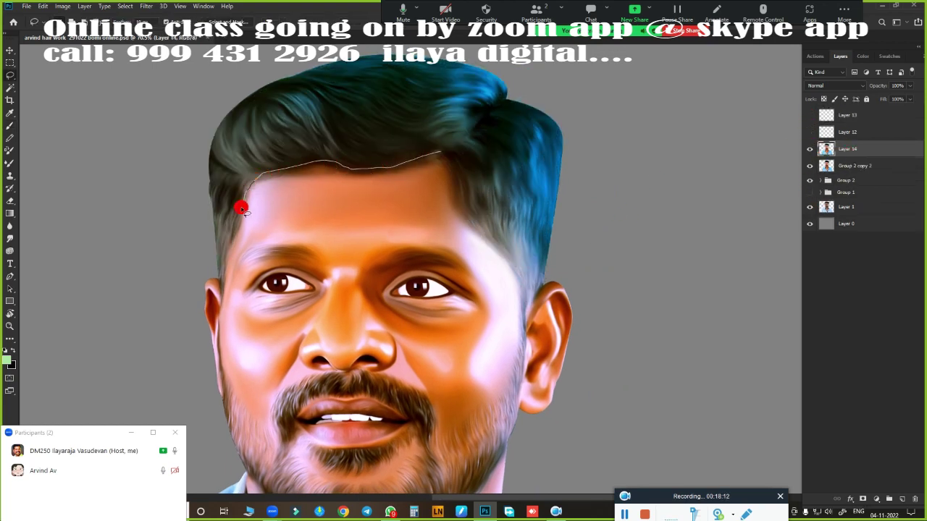
mouse_move(241, 208)
left_mouse_down()
mouse_move(151, 124)
mouse_move(529, 296)
left_mouse_up()
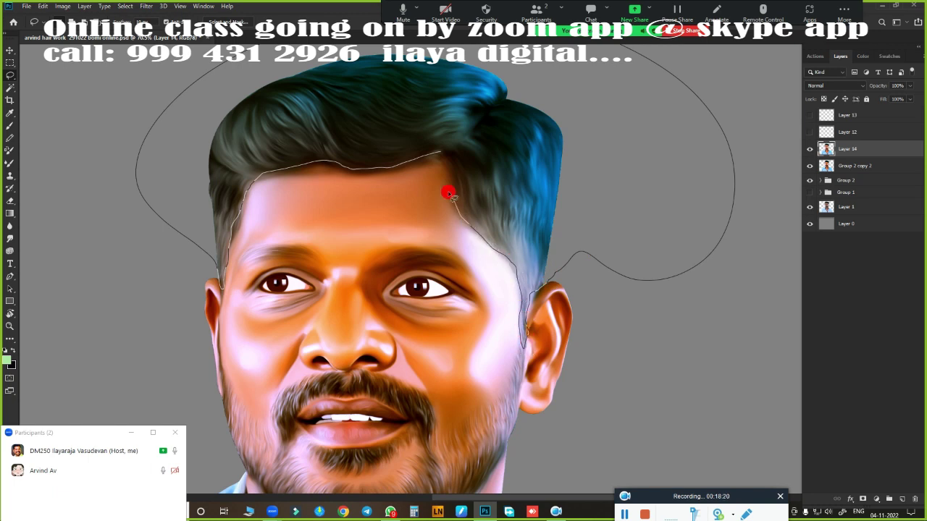
left_click_drag(449, 193, 443, 165)
key("shift+F6")
key("Return")
key("ctrl+j")
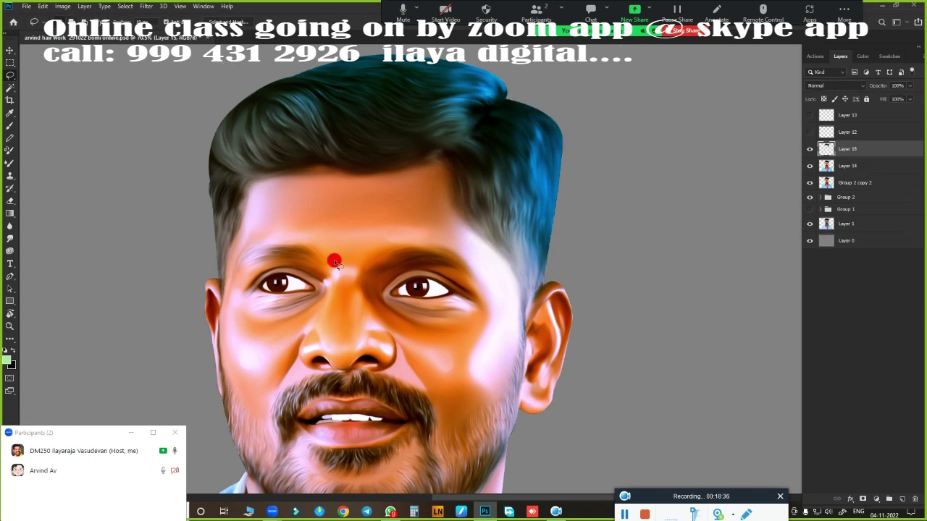
Darken Layer 15's hair to near-black by lowering Hue/Saturation lightness.
key("ctrl+u")
left_click_drag(674, 210, 634, 221)
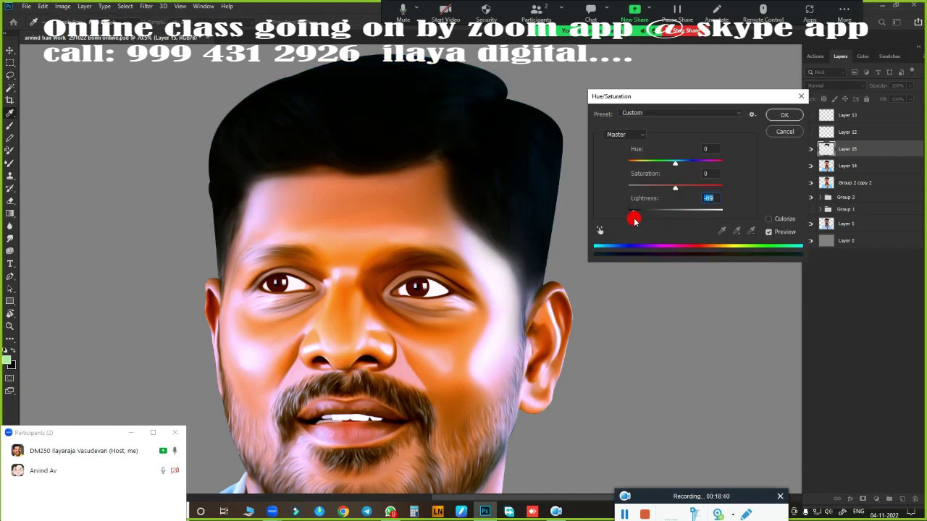
left_click(785, 133)
left_click(9, 338)
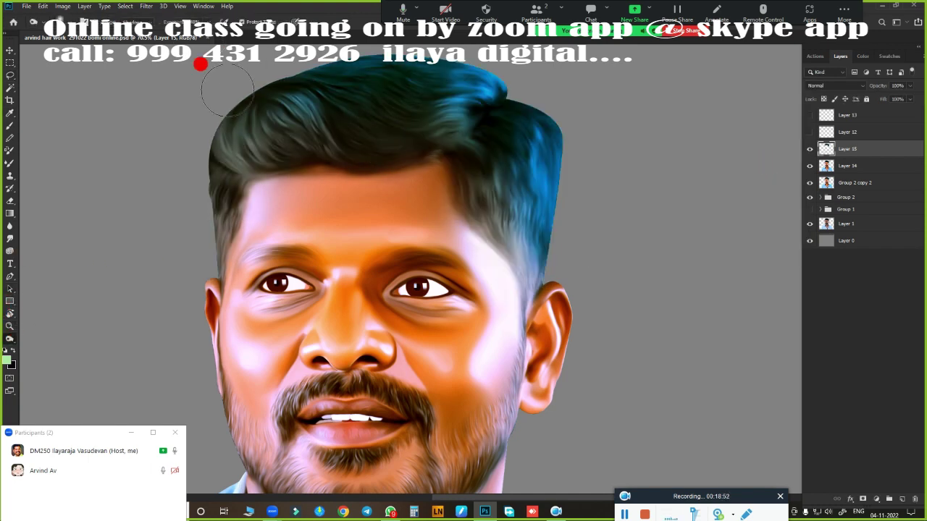
mouse_move(284, 131)
left_mouse_down()
mouse_move(384, 97)
mouse_move(517, 155)
mouse_move(408, 87)
mouse_move(507, 93)
mouse_move(211, 124)
left_mouse_up()
key("ctrl+z")
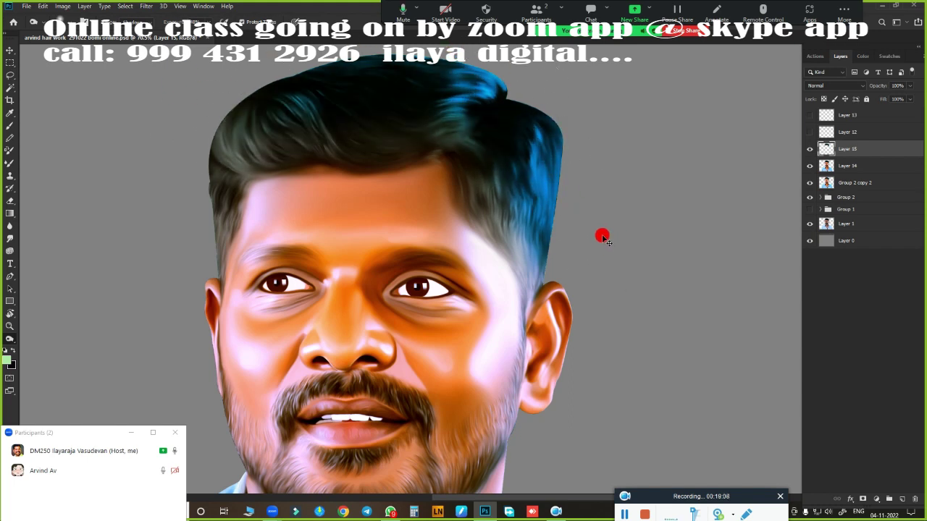
key("ctrl+z")
key("ctrl+u")
mouse_move(674, 213)
left_mouse_down()
mouse_move(647, 215)
mouse_move(658, 213)
mouse_move(645, 223)
mouse_move(649, 211)
mouse_move(641, 213)
left_mouse_up()
left_click(784, 115)
Lighten the hair edge at the right temple and show Layer 13's strand highlights.
scroll(425, 283, "up", 1)
scroll(463, 222, "up", 1)
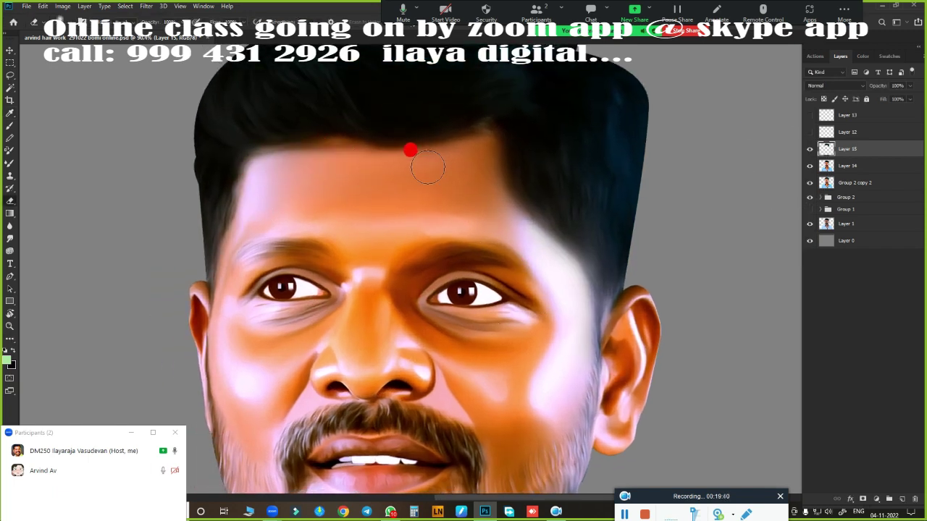
mouse_move(466, 140)
left_mouse_down()
mouse_move(546, 271)
mouse_move(606, 330)
left_mouse_up()
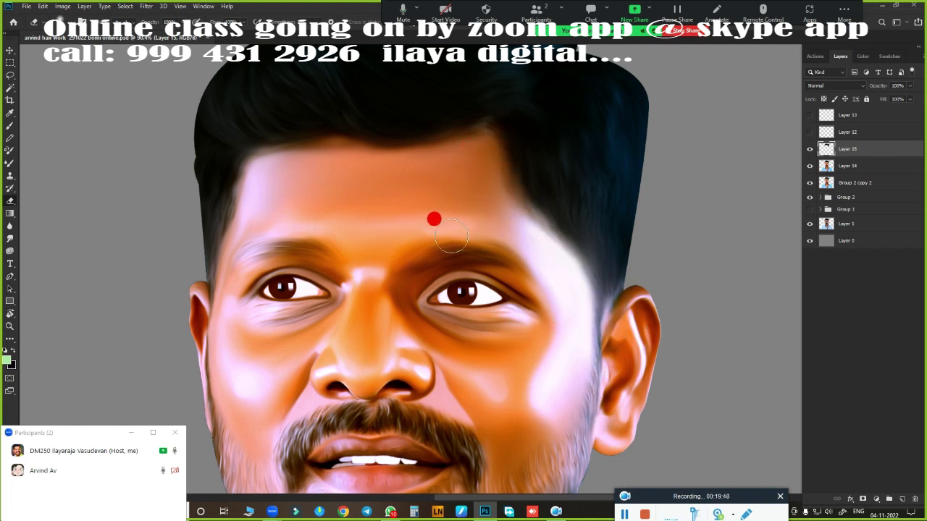
scroll(435, 196, "down", 2)
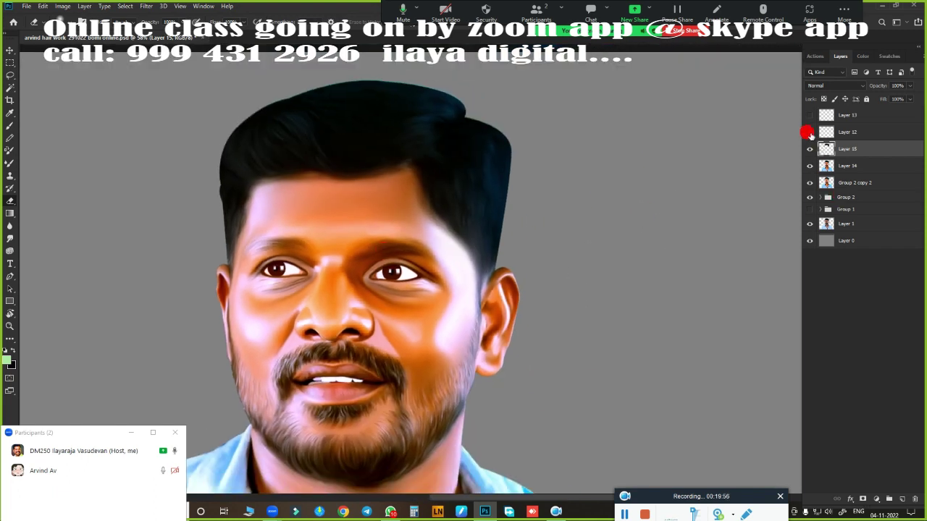
left_click(809, 116)
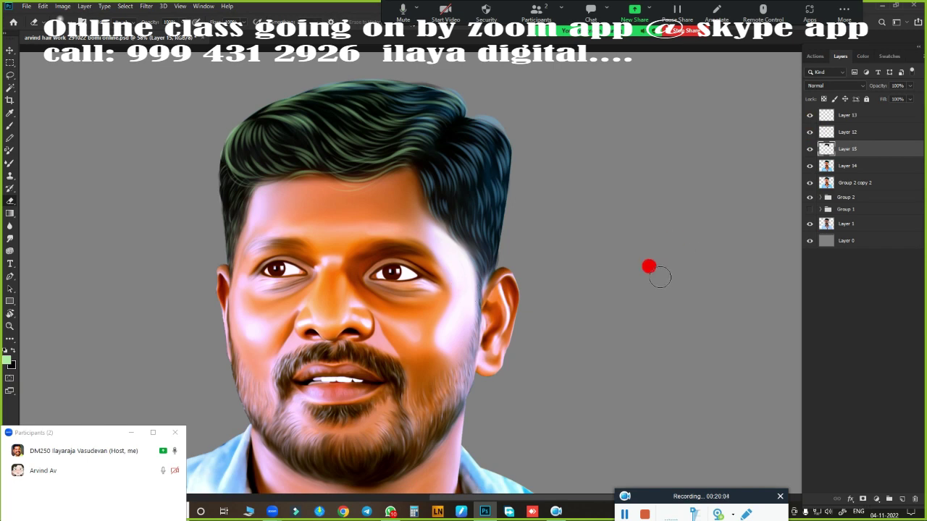
Add a Gradient Overlay to Layer 13 using a two-colour gradient.
left_click(862, 116)
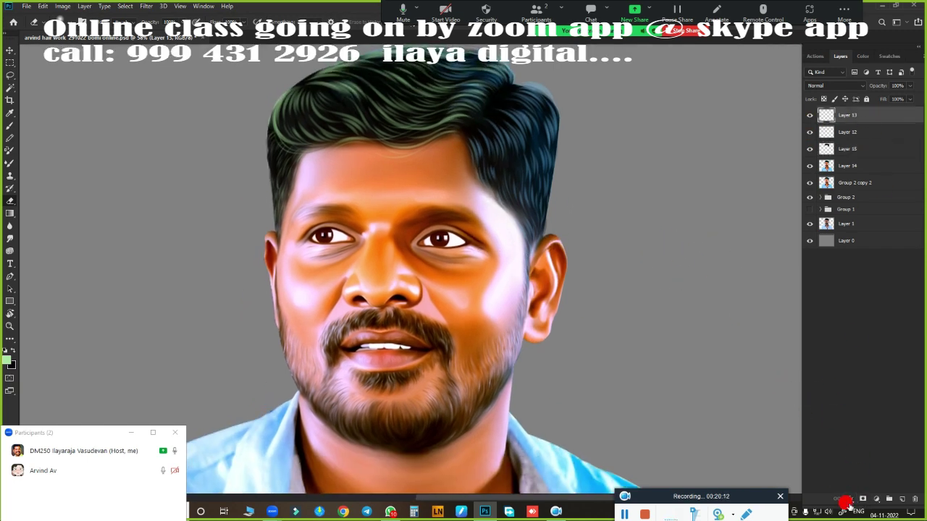
left_click(849, 499)
left_click(865, 468)
left_click(739, 191)
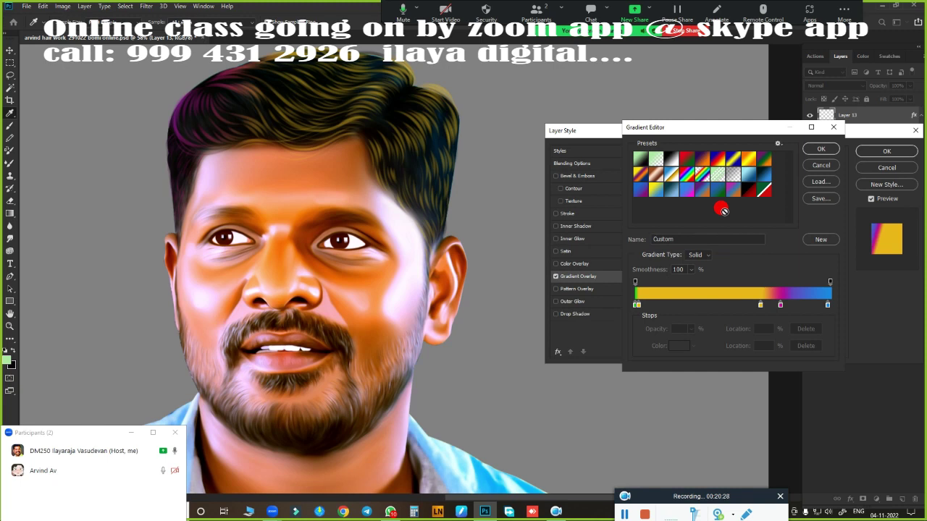
left_click(640, 190)
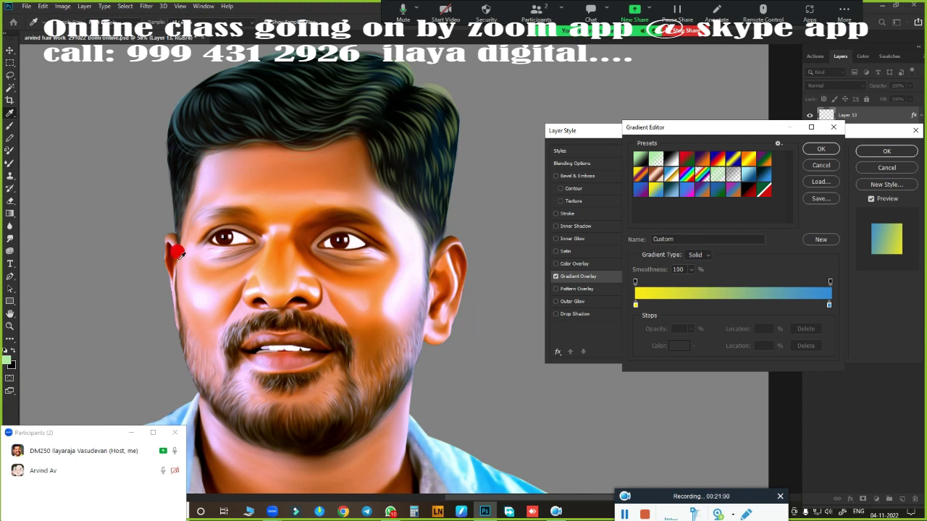
Set the gradient's right colour stop to magenta.
left_click(829, 304)
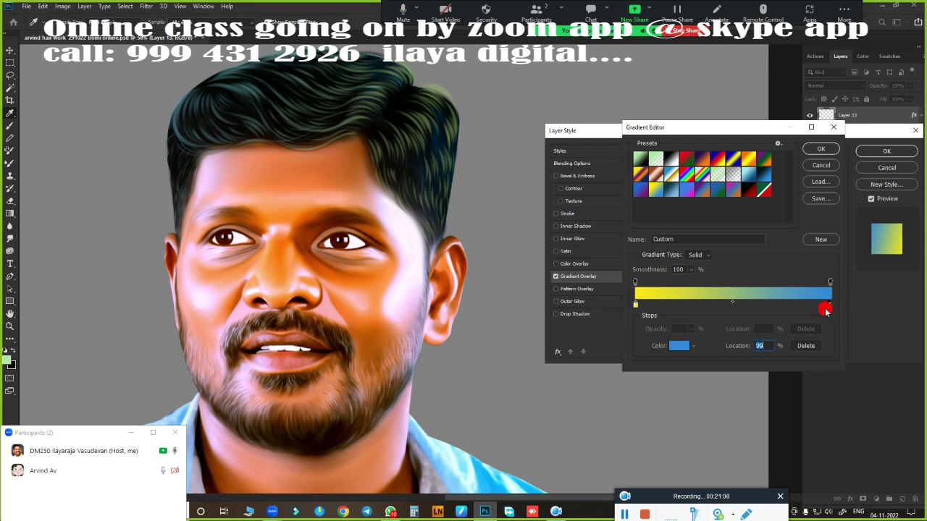
left_click(679, 345)
left_click(799, 206)
left_click(768, 233)
mouse_move(769, 235)
left_mouse_down()
mouse_move(742, 246)
mouse_move(728, 184)
mouse_move(755, 191)
mouse_move(763, 207)
mouse_move(767, 190)
mouse_move(750, 213)
mouse_move(767, 216)
left_mouse_up()
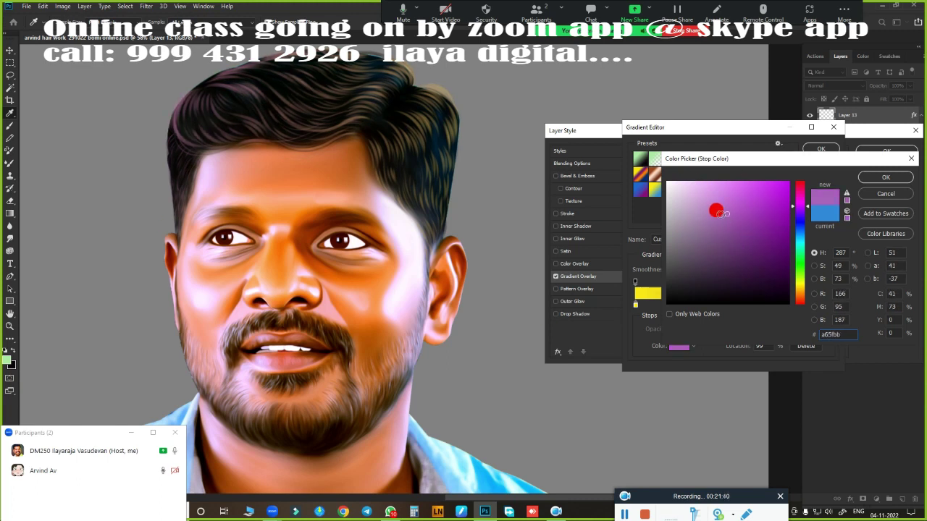
mouse_move(672, 241)
left_mouse_down()
mouse_move(768, 193)
mouse_move(800, 199)
left_mouse_up()
left_click(773, 215)
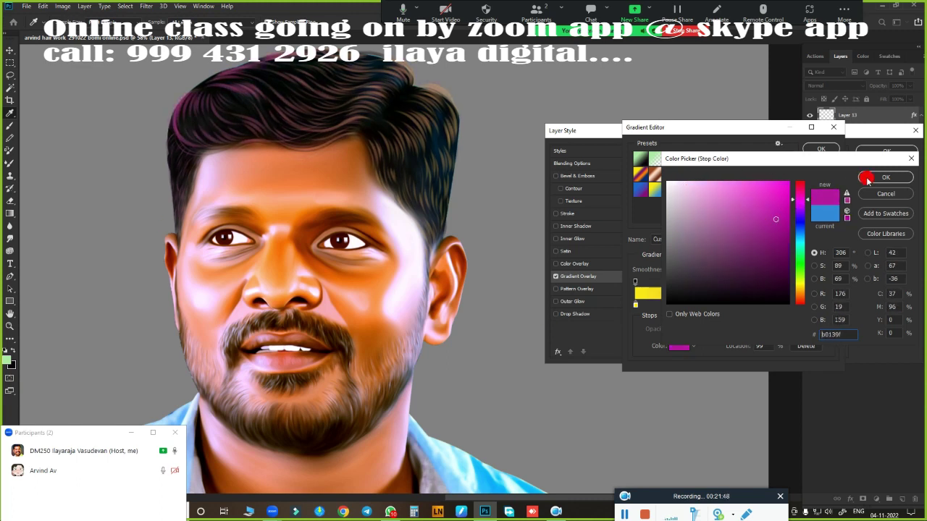
left_click(867, 180)
Set the left colour stop to yellow and accept the yellow-to-magenta gradient.
double_click(635, 304)
left_click(674, 186)
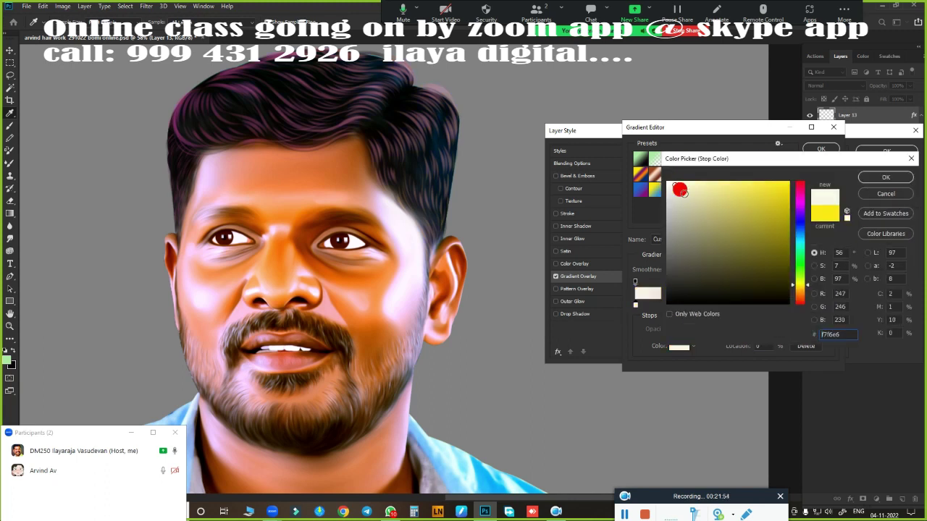
left_click(745, 196)
left_click_drag(799, 234, 799, 289)
left_click(885, 177)
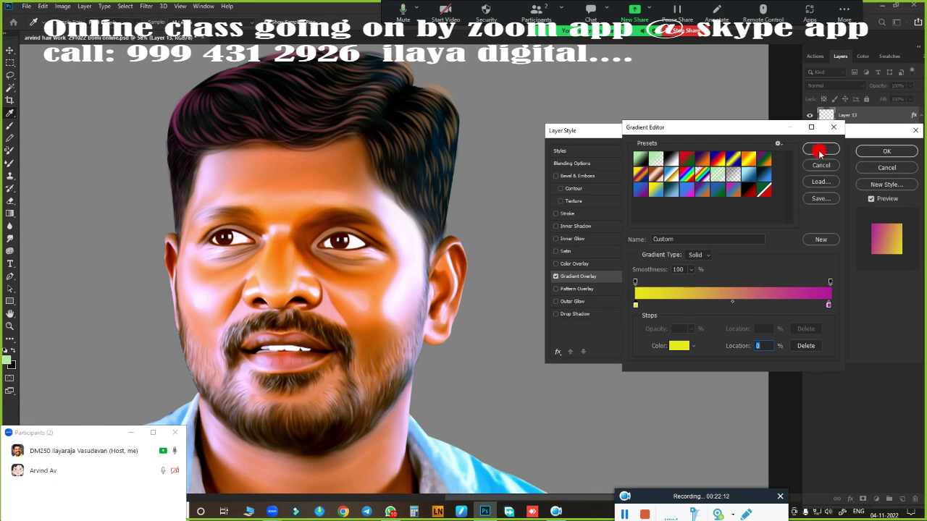
left_click(818, 152)
Set the gradient overlay angle to 179 and scale to 61, then apply it.
left_click_drag(727, 232, 701, 234)
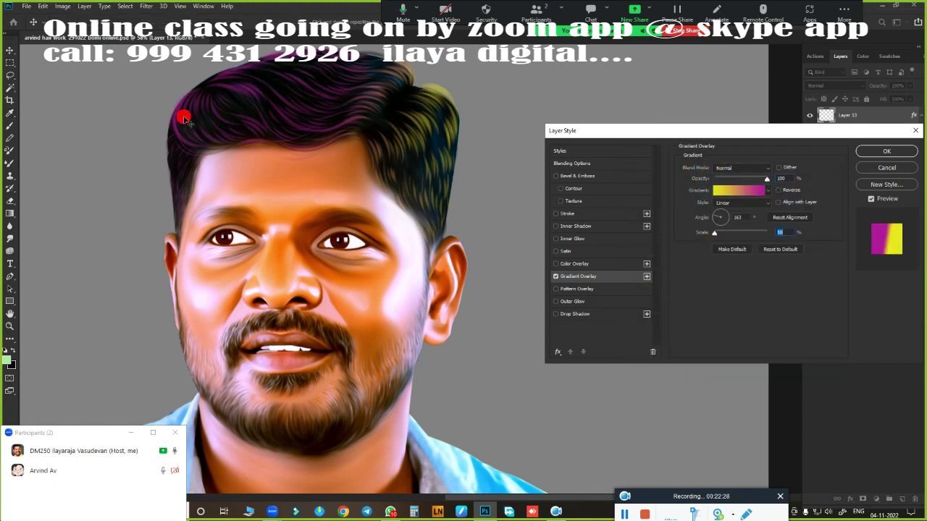
left_click_drag(717, 214, 733, 236)
left_click(714, 216)
left_click(715, 217)
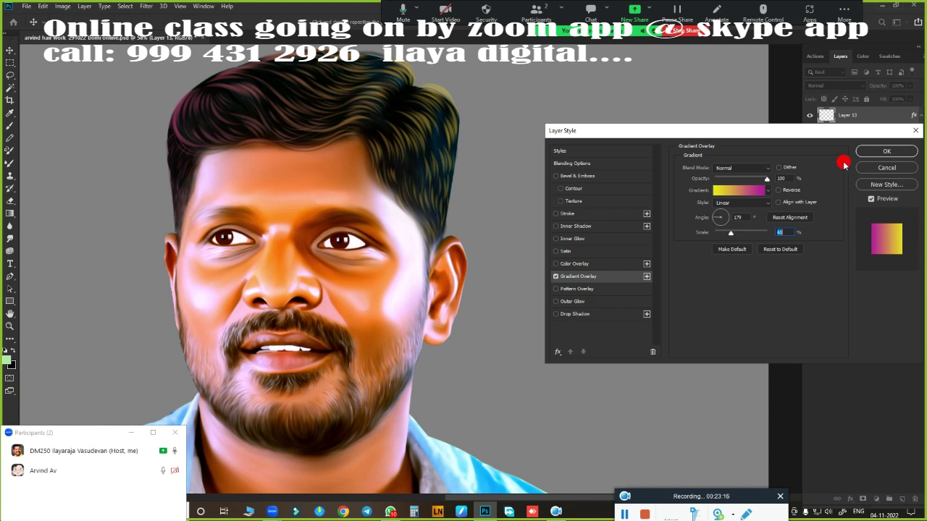
left_click(886, 150)
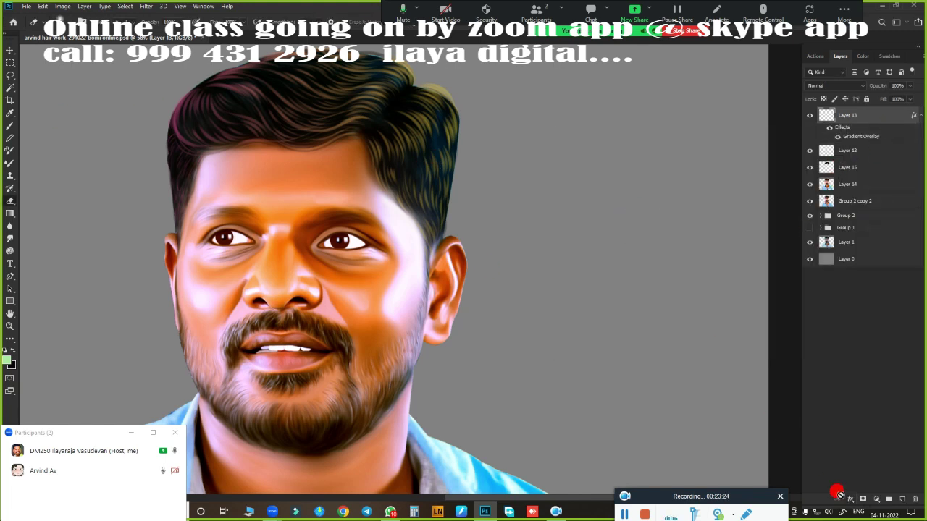
Merge the gradient effect into plain Layer 16, trying and discarding a hue shift.
left_click(901, 499)
key("ctrl+e")
key("ctrl+u")
mouse_move(675, 160)
left_mouse_down()
mouse_move(632, 168)
mouse_move(674, 168)
left_mouse_up()
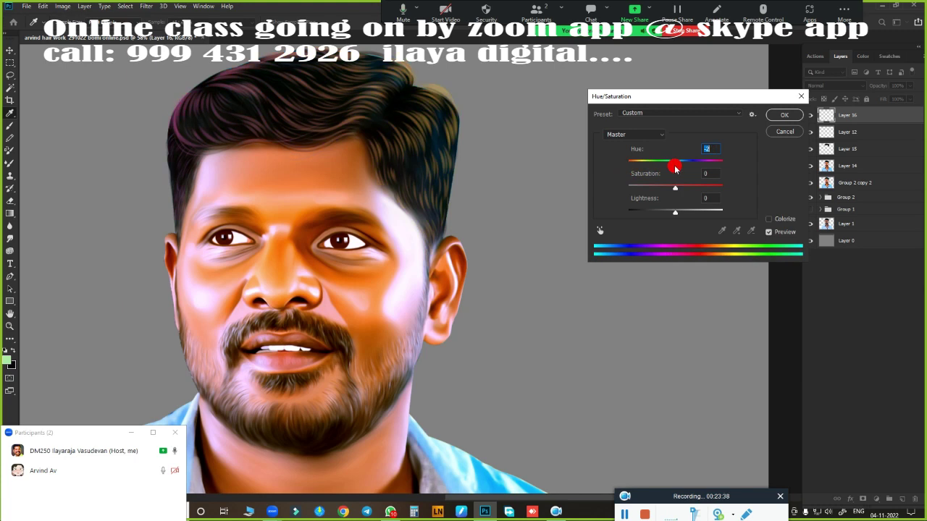
left_click(782, 135)
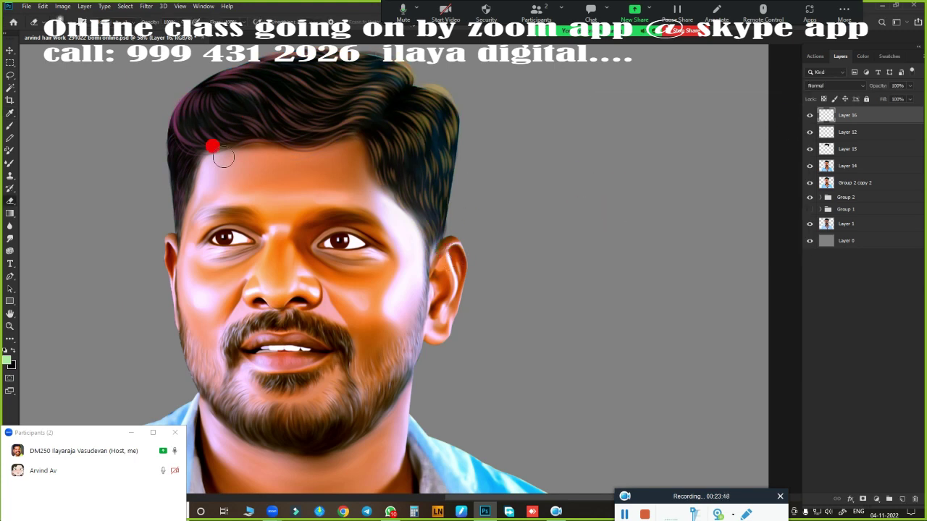
Give Layer 16 a yellow-to-blue Gradient Overlay and merge it into plain Layer 17.
left_click(851, 498)
left_click(858, 471)
left_click(683, 213)
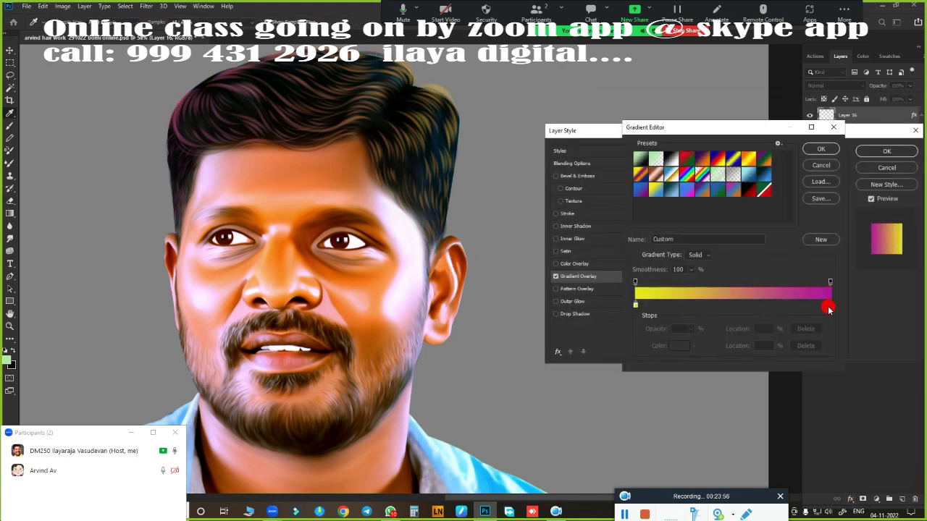
double_click(828, 308)
left_click_drag(800, 234, 798, 238)
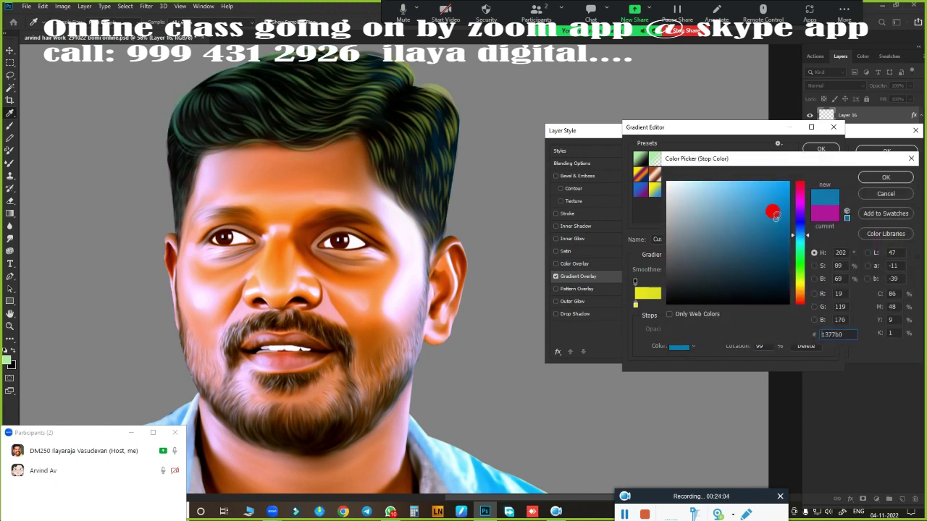
left_click_drag(771, 210, 748, 189)
left_click_drag(800, 219, 803, 221)
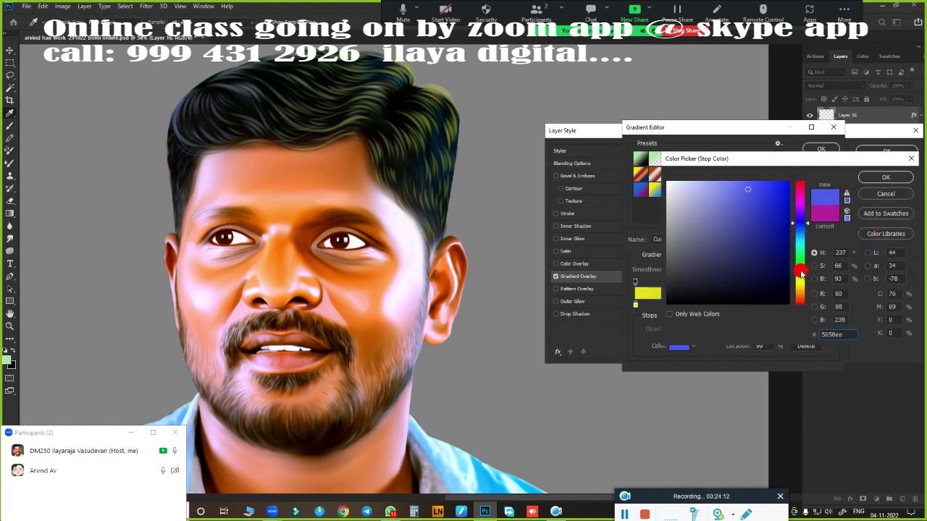
left_click(886, 177)
left_click(881, 152)
left_click(880, 149)
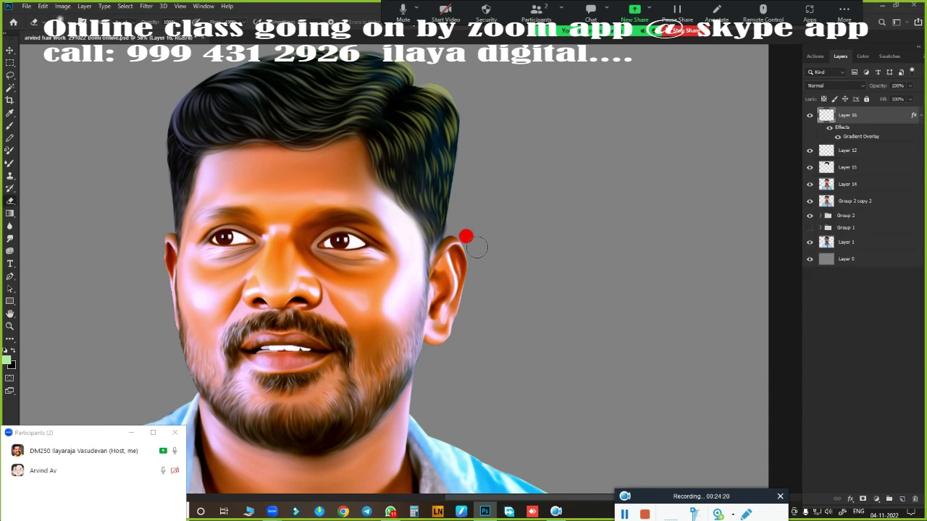
key("ctrl+alt+shift+n")
key("ctrl+e")
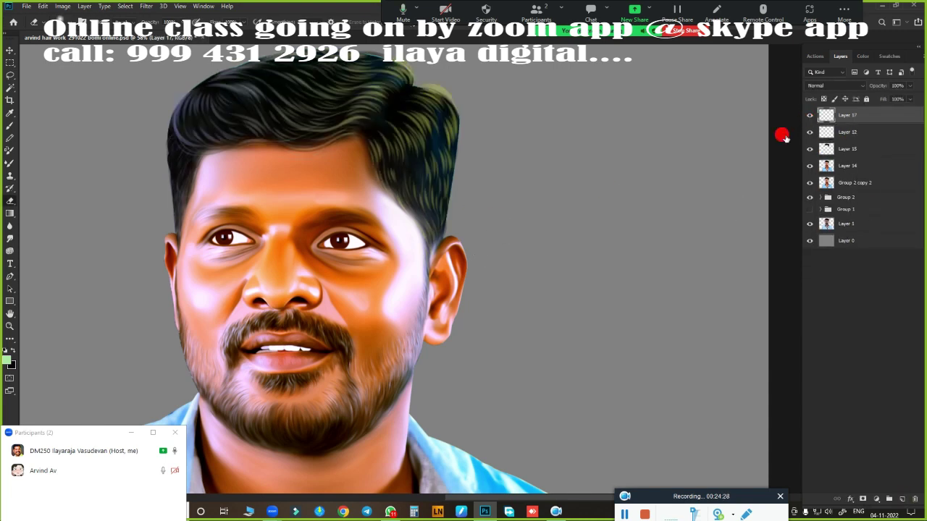
Pick a different brush tip preset from the canvas brush menu.
right_click(472, 168)
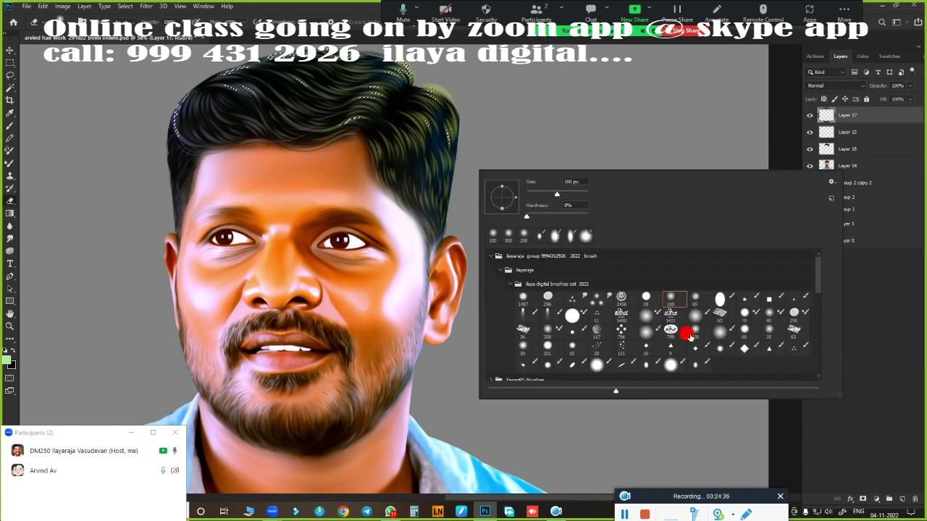
left_click(721, 331)
key("Return")
Set the foreground colour to light blue after trying light green and yellow.
left_click(8, 359)
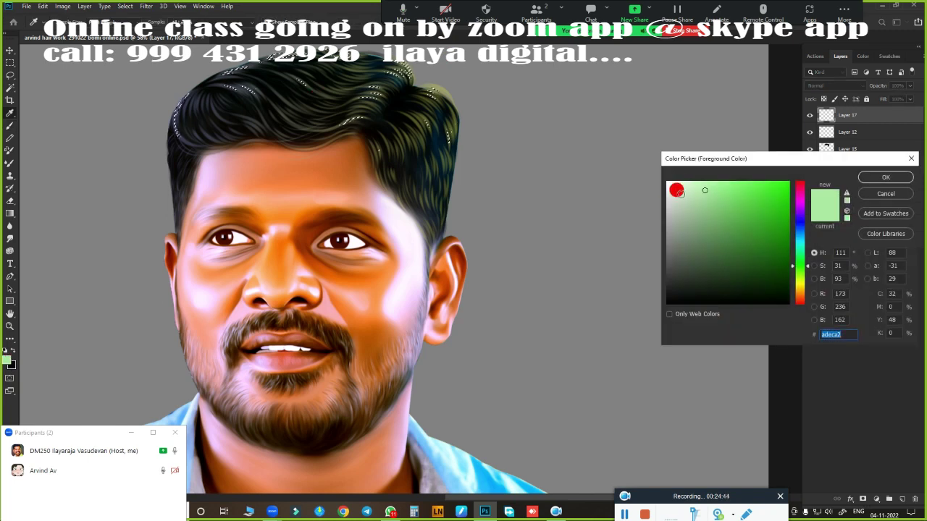
left_click(885, 178)
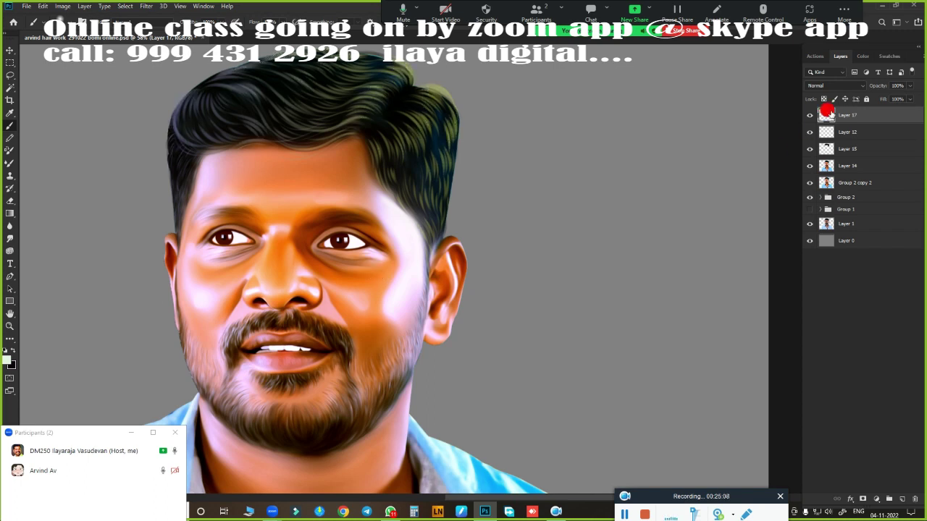
left_click(8, 360)
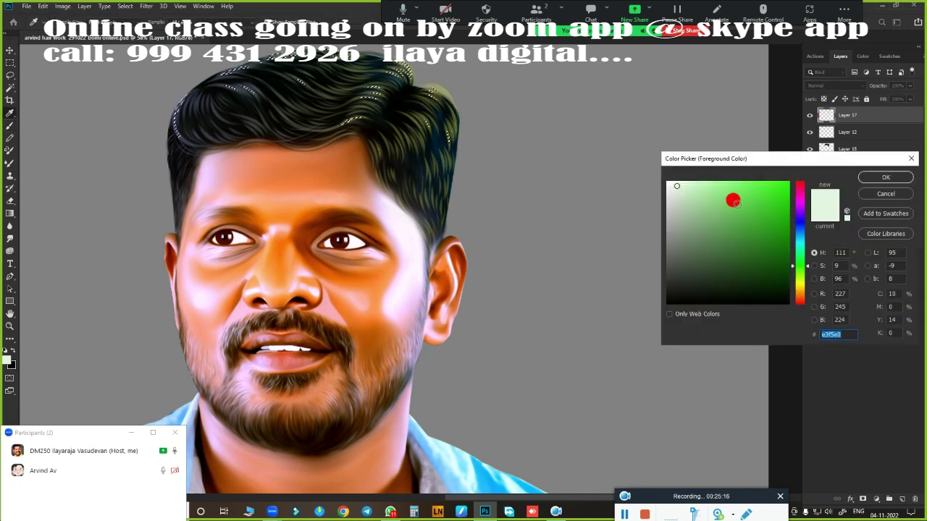
left_click(799, 282)
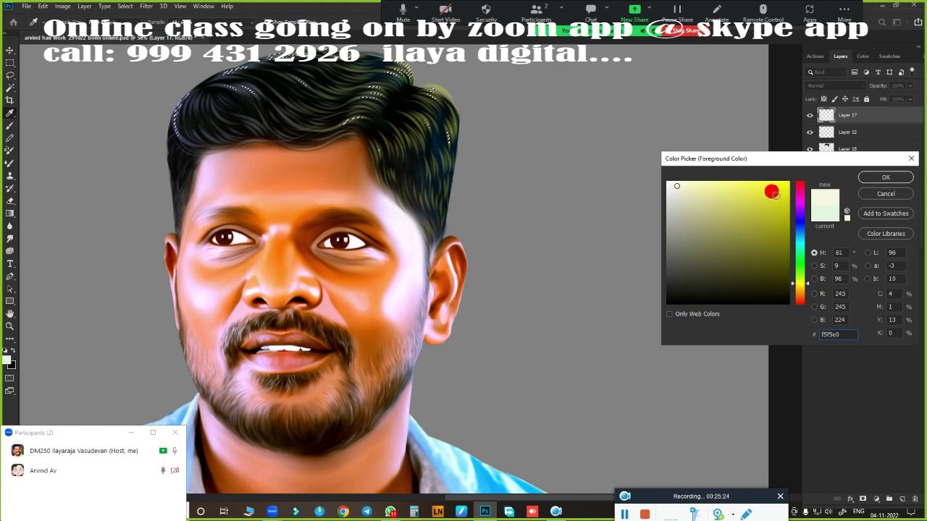
key("Return")
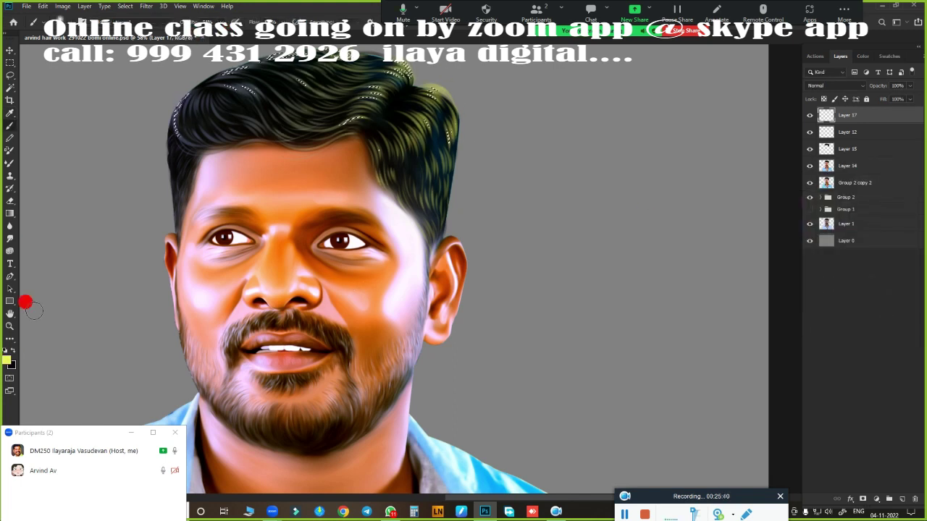
left_click(8, 360)
left_click(799, 237)
left_click(872, 177)
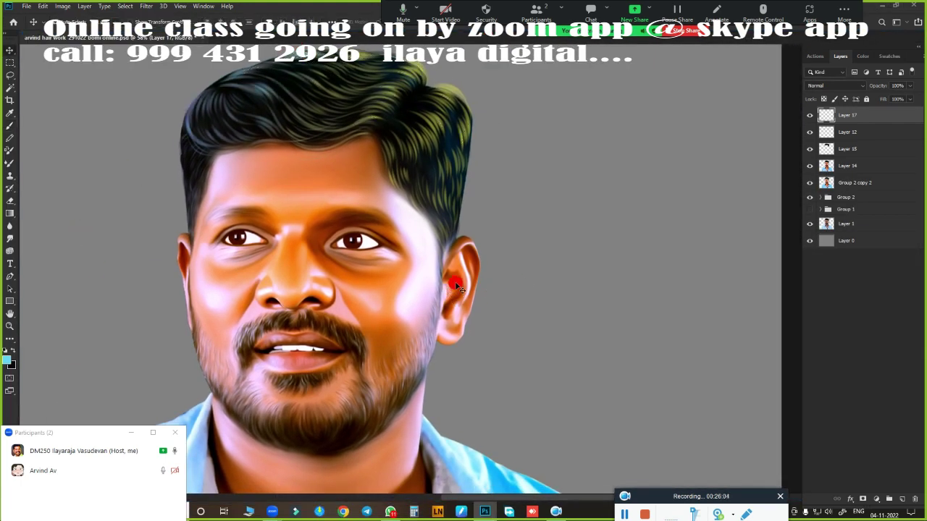
Copy a feathered lasso patch of hair onto a new layer.
left_click_drag(187, 174, 479, 226)
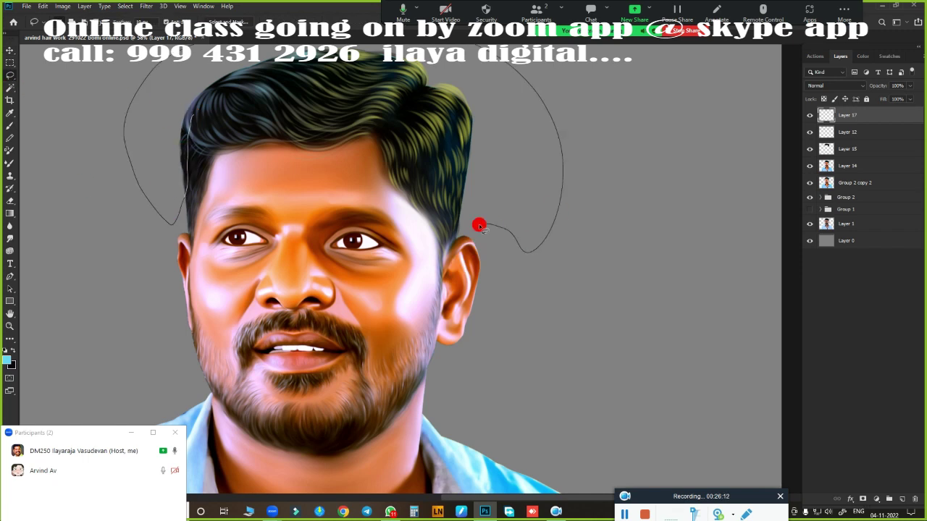
left_click_drag(424, 96, 153, 170)
key("shift+F6")
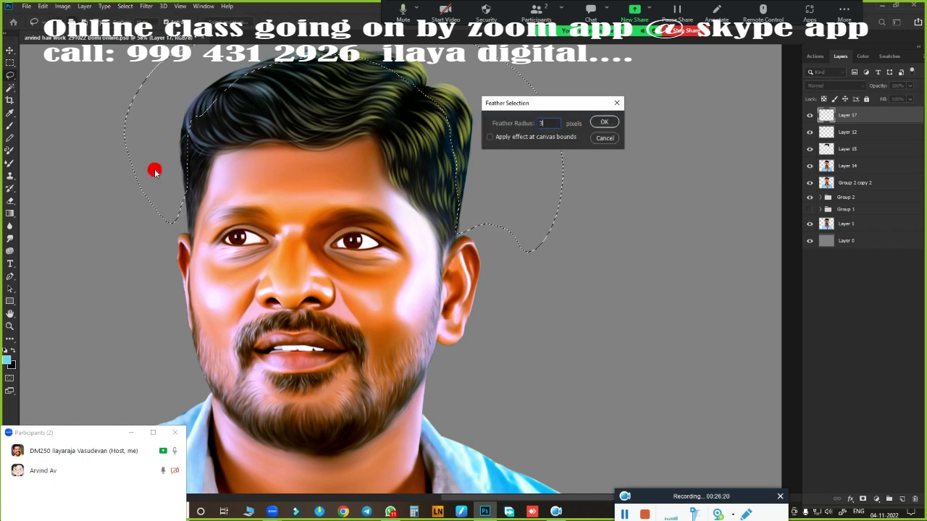
key("Return")
key("ctrl+j")
Recolour the copied hair patch with Hue/Saturation, boosting saturation and shifting hue.
key("ctrl+u")
mouse_move(675, 161)
left_mouse_down()
mouse_move(623, 165)
mouse_move(673, 162)
left_mouse_up()
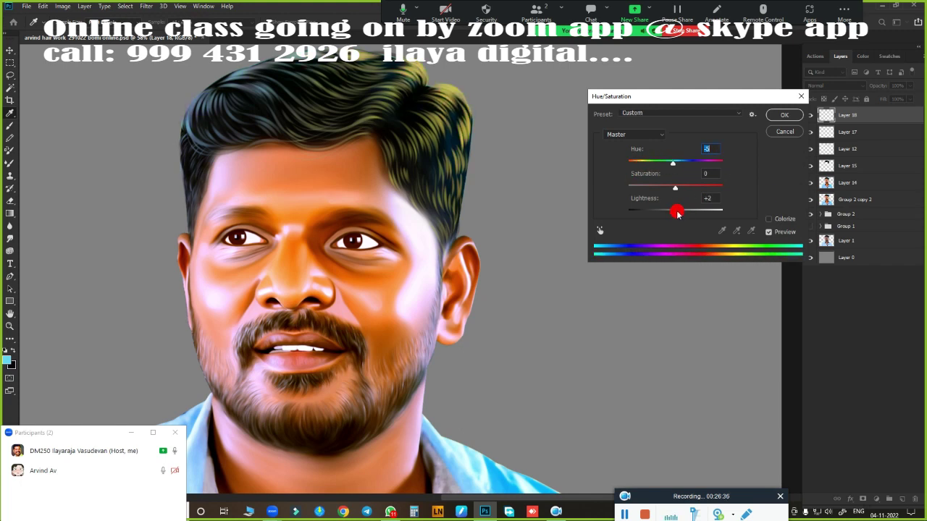
mouse_move(674, 210)
left_mouse_down()
mouse_move(729, 207)
mouse_move(678, 211)
left_mouse_up()
mouse_move(685, 161)
left_mouse_down()
mouse_move(674, 162)
mouse_move(732, 187)
left_mouse_up()
key("Return")
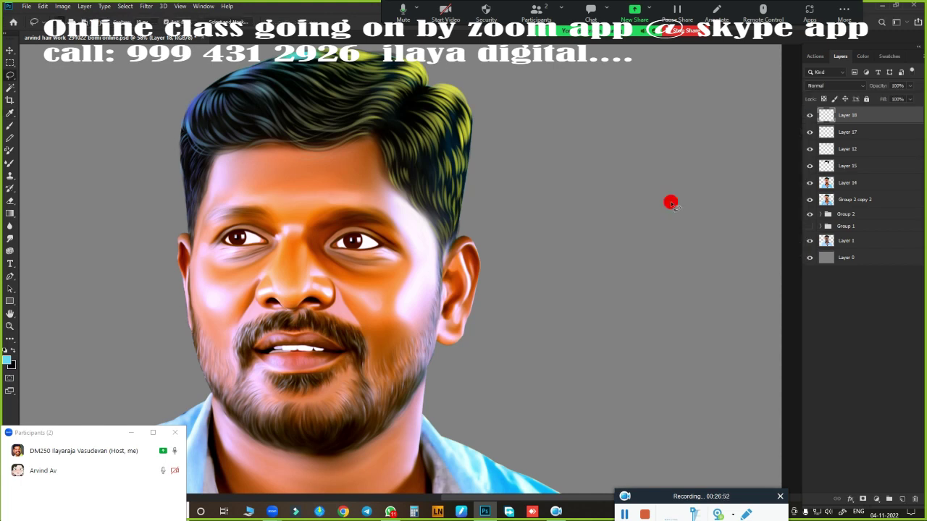
key("ctrl+u")
mouse_move(674, 161)
left_mouse_down()
mouse_move(632, 172)
mouse_move(664, 174)
left_mouse_up()
left_click(780, 116)
Turn the top-left patch of hair pink with Hue/Saturation and deselect.
left_click_drag(445, 99, 500, 176)
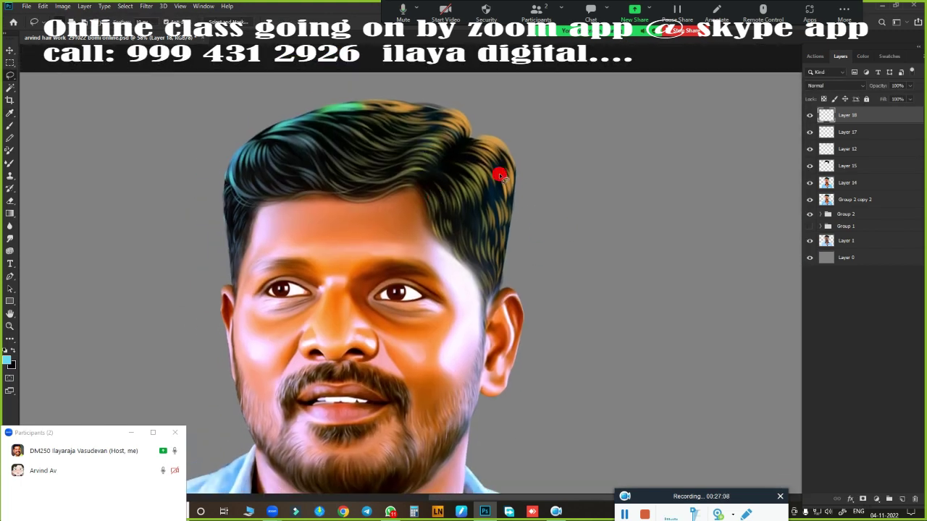
left_click_drag(401, 90, 423, 76)
key("ctrl+u")
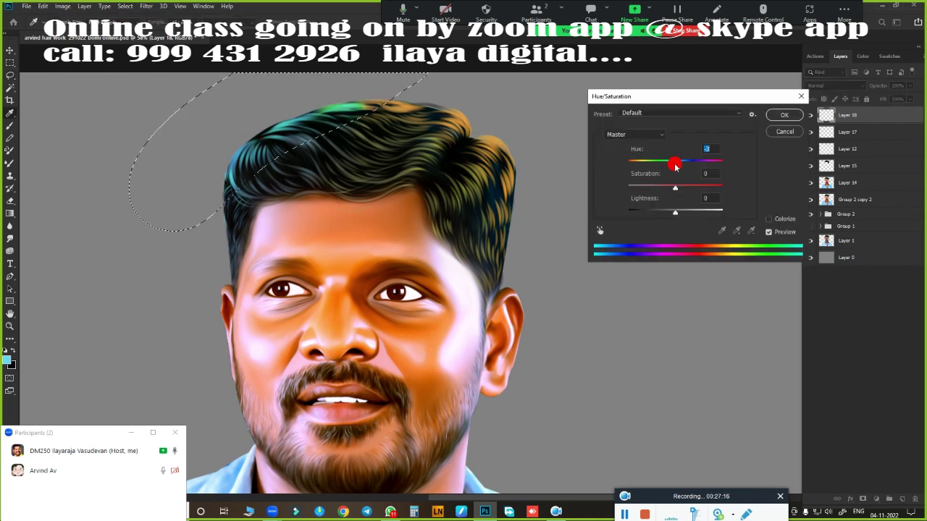
left_click_drag(675, 161, 632, 172)
left_click(774, 119)
key("ctrl+d")
Lower Layer 18's fill to 57% and select Layer 17 to fade it.
key("ctrl+0")
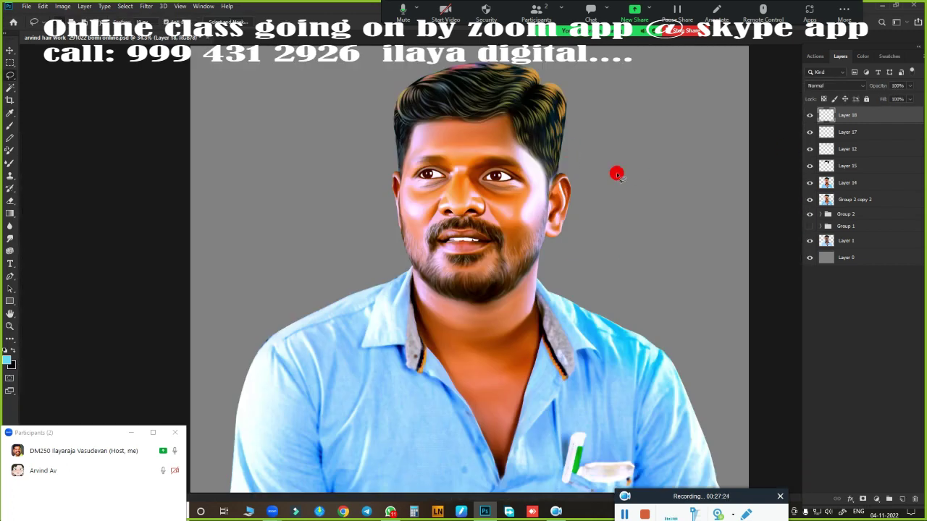
key("ctrl+0")
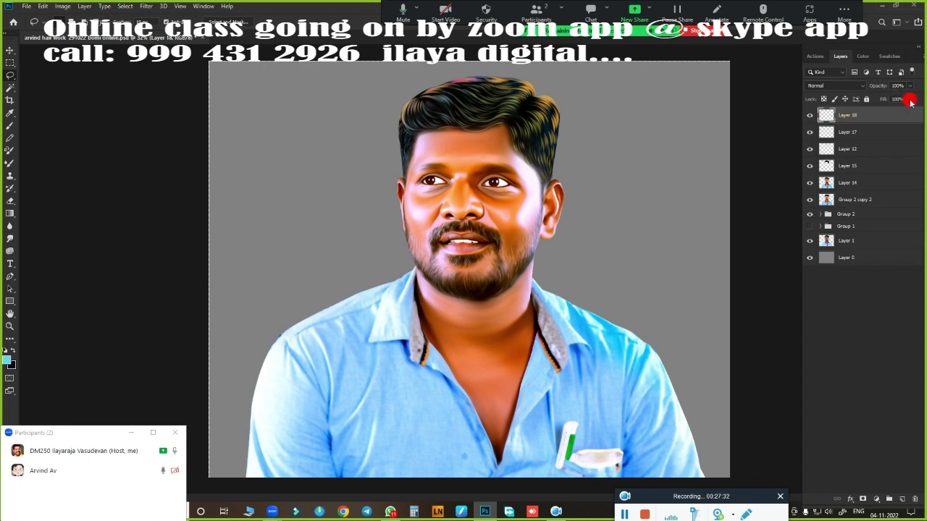
left_click_drag(910, 102, 896, 116)
left_click(873, 130)
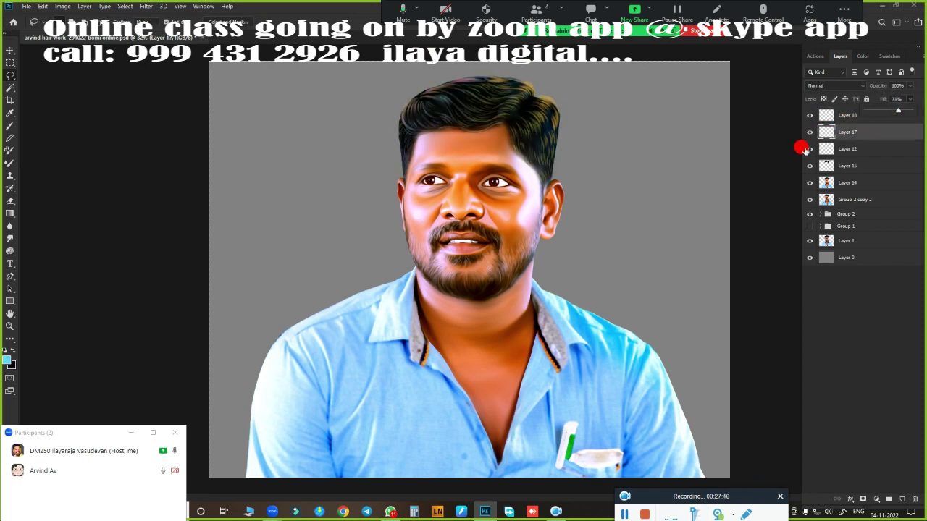
On a new Layer 19, paint thin dark strands across the forehead and side hairline.
left_click(901, 499)
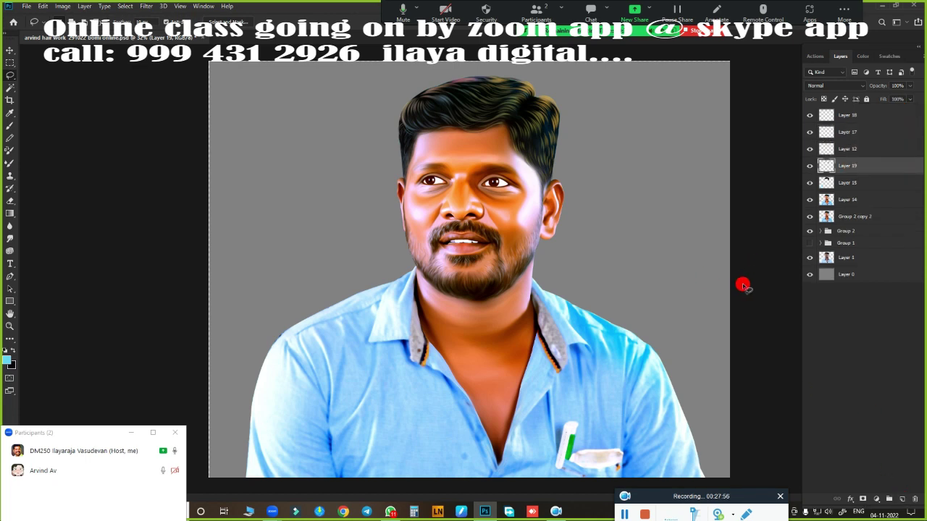
right_click(385, 203)
left_click(427, 40)
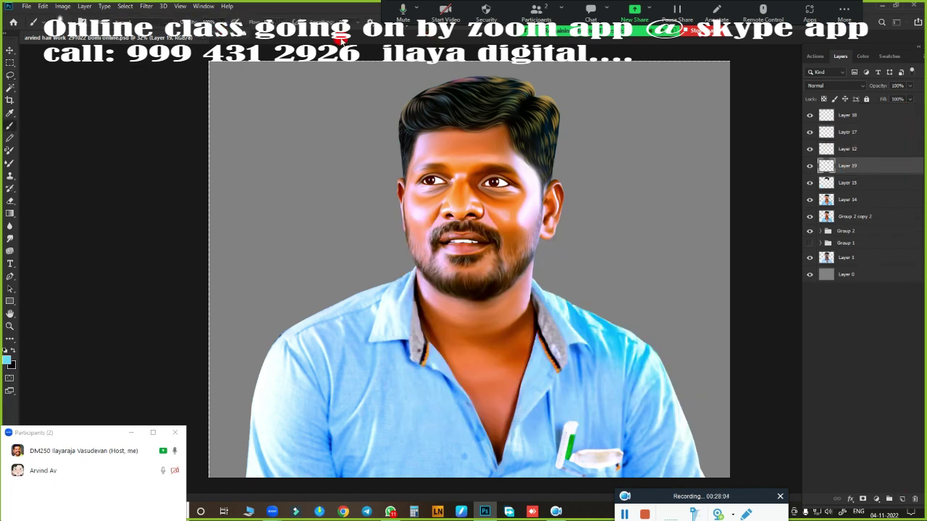
scroll(384, 290, "up", 3)
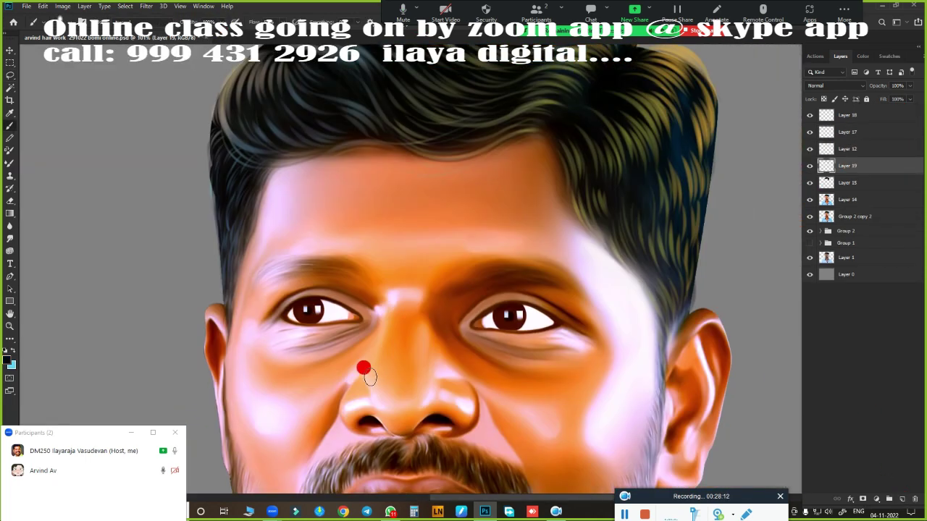
scroll(370, 325, "up", 3)
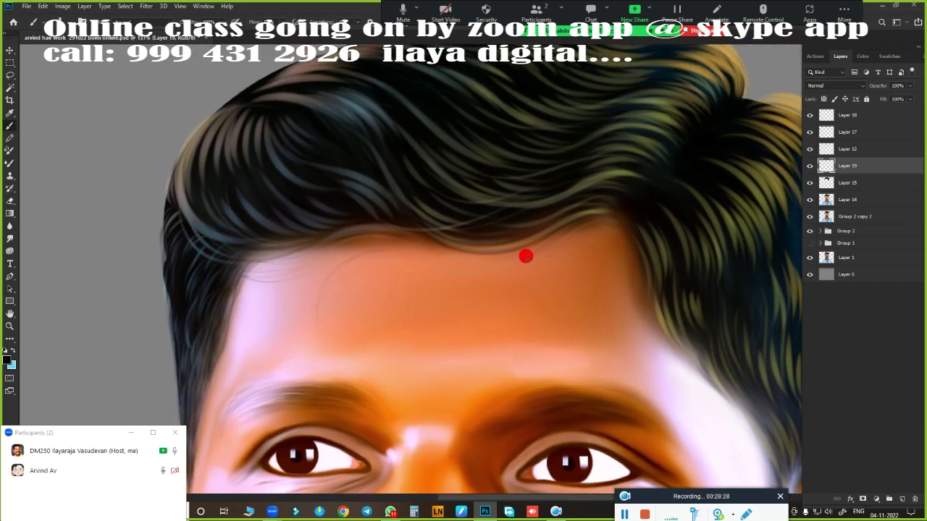
mouse_move(526, 257)
left_mouse_down()
mouse_move(558, 242)
mouse_move(406, 243)
left_mouse_up()
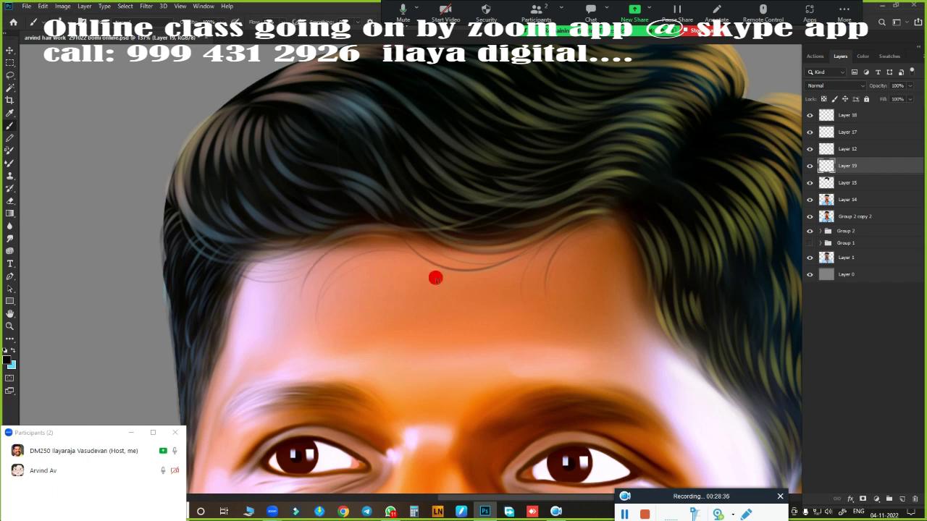
left_click_drag(435, 278, 428, 247)
left_click_drag(565, 326, 535, 270)
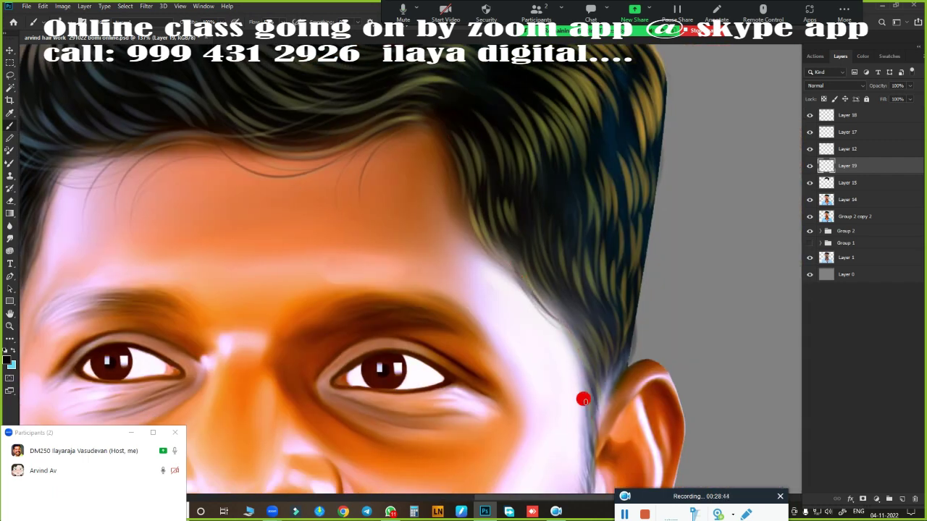
scroll(627, 370, "up", 5)
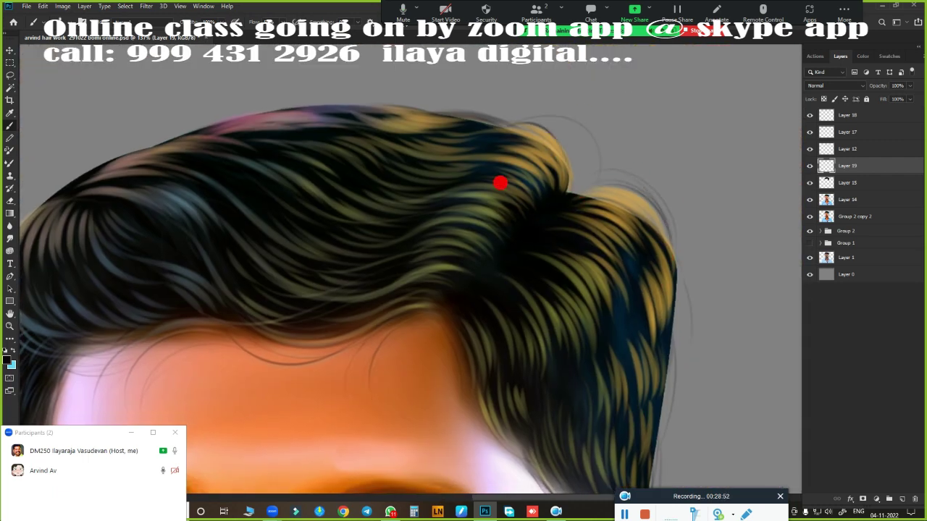
left_click_drag(217, 191, 360, 170)
scroll(506, 131, "down", 3)
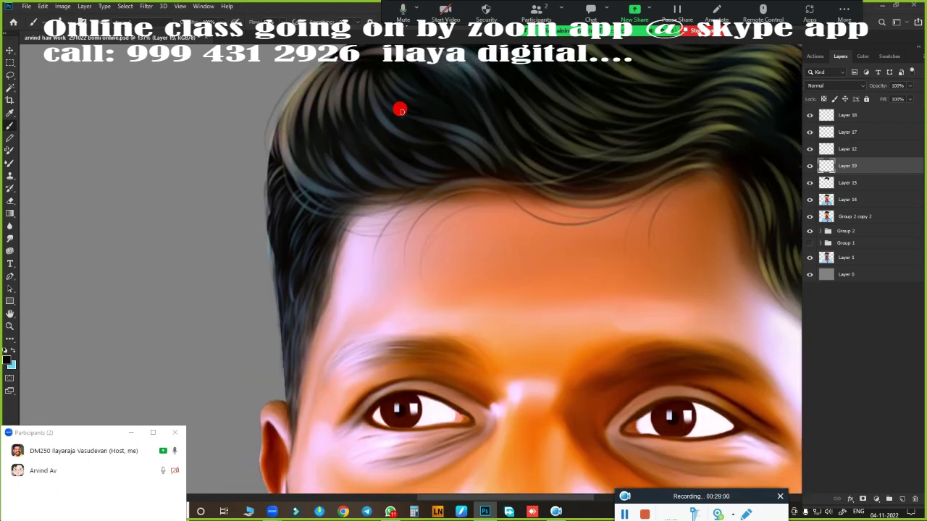
key("ctrl+0")
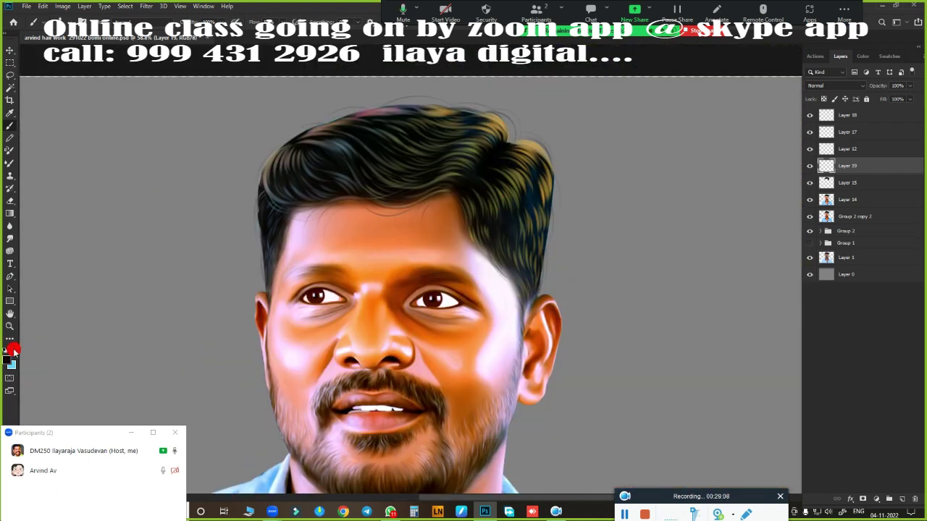
Switch to white and paint light strands over the forehead and top of the hair.
left_click(11, 362)
left_click(668, 182)
key("Return")
scroll(389, 265, "up", 3)
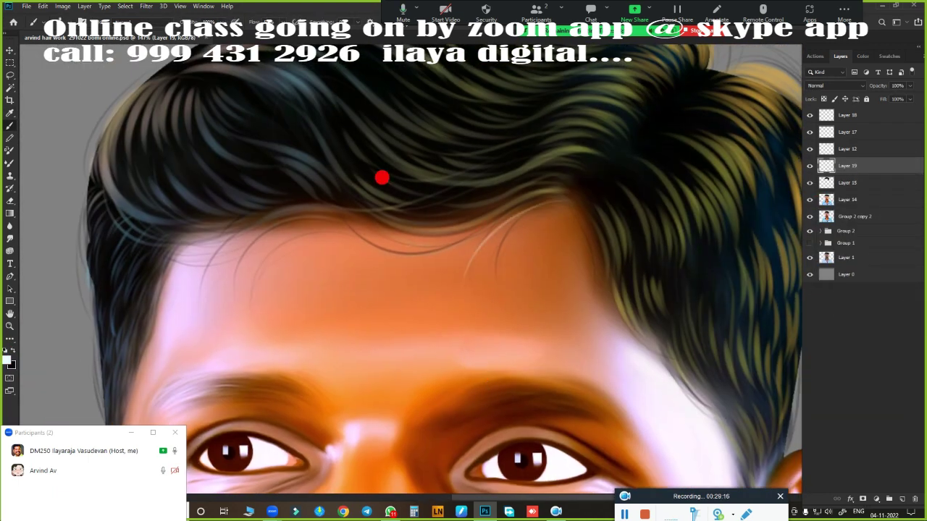
left_click_drag(384, 225, 456, 250)
left_click_drag(515, 217, 497, 278)
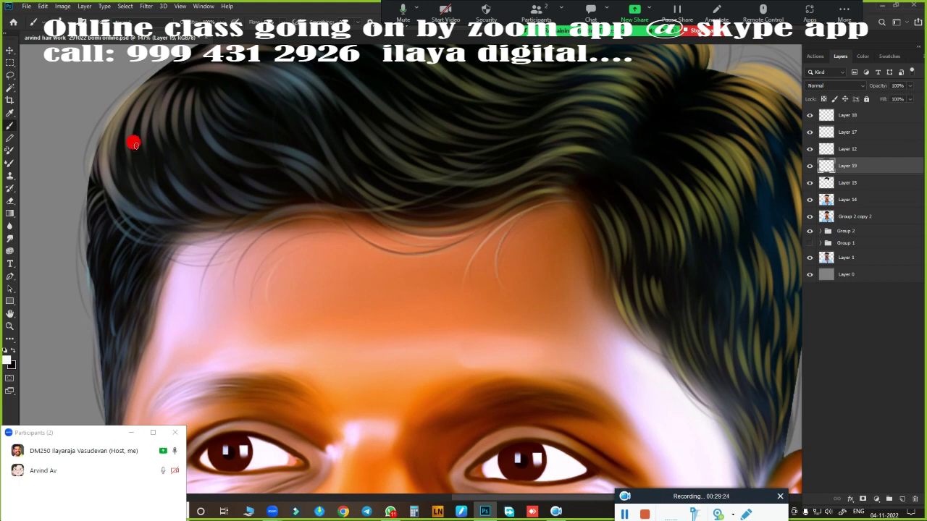
scroll(428, 201, "up", 3)
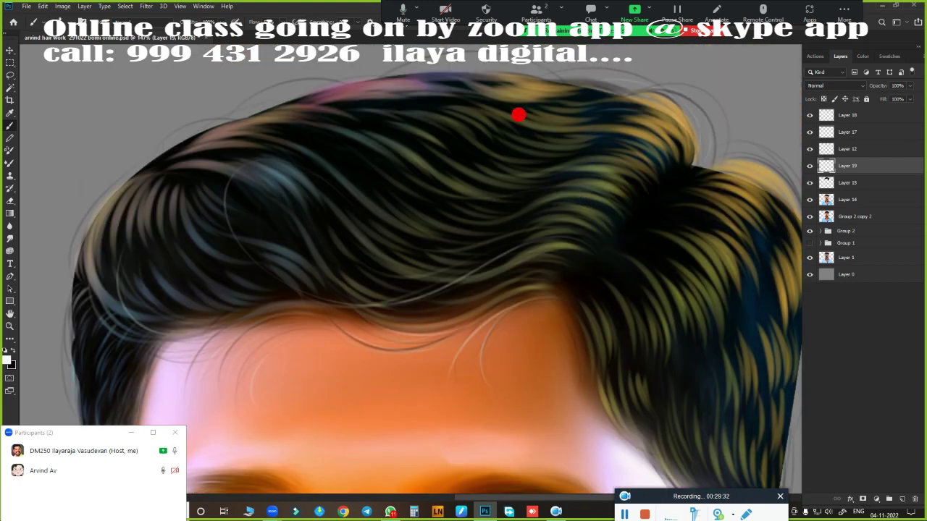
scroll(145, 224, "down", 3)
scroll(217, 249, "left", 5)
scroll(298, 301, "right", 5)
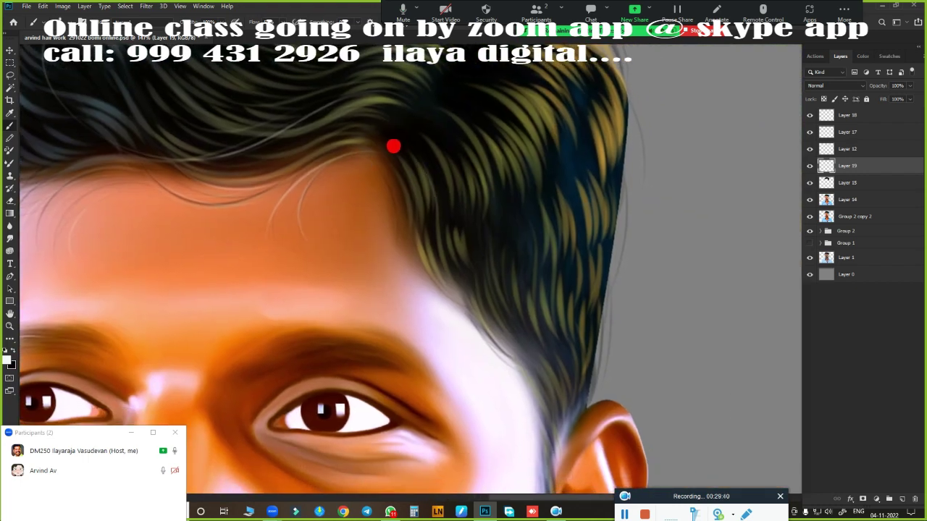
scroll(616, 228, "up", 3)
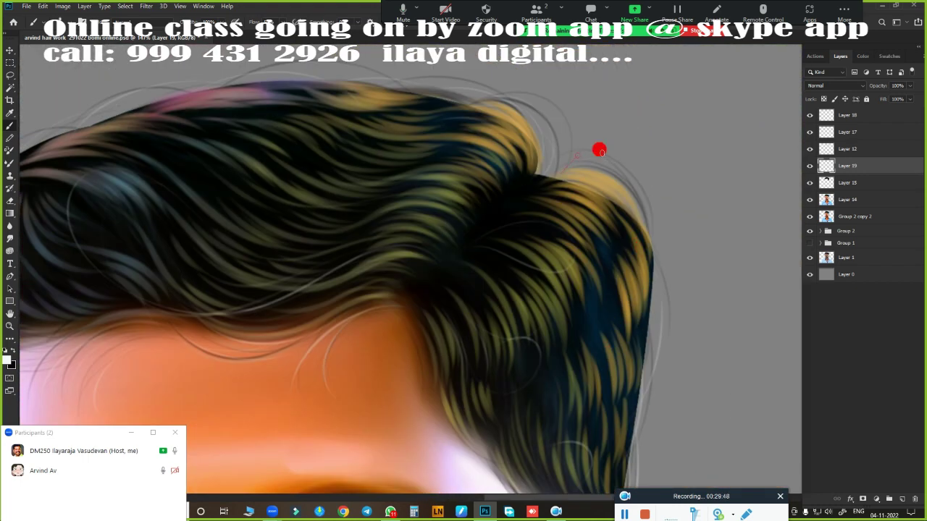
left_click_drag(475, 149, 382, 172)
Set the painting colour to yellow-green and move to the right side of the hair.
scroll(356, 192, "left", 2)
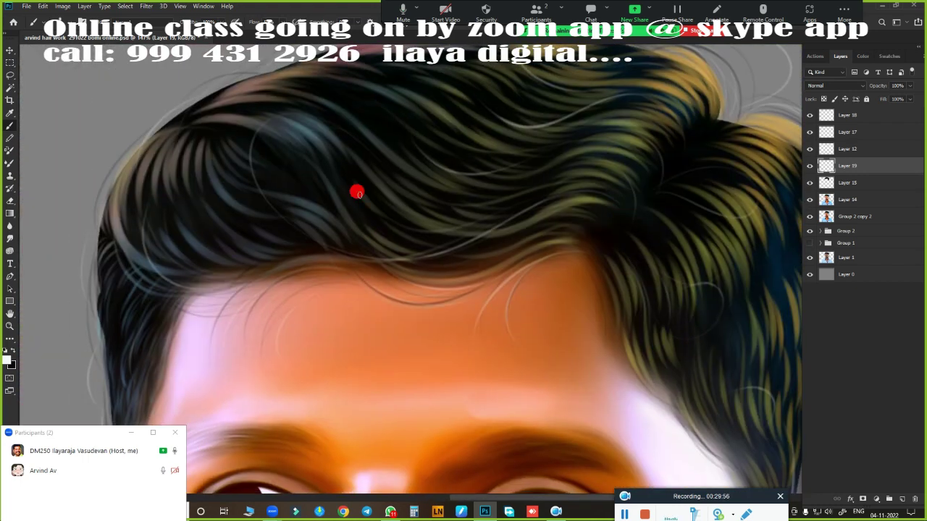
scroll(262, 189, "up", 1)
scroll(347, 210, "up", 3)
scroll(435, 176, "down", 4)
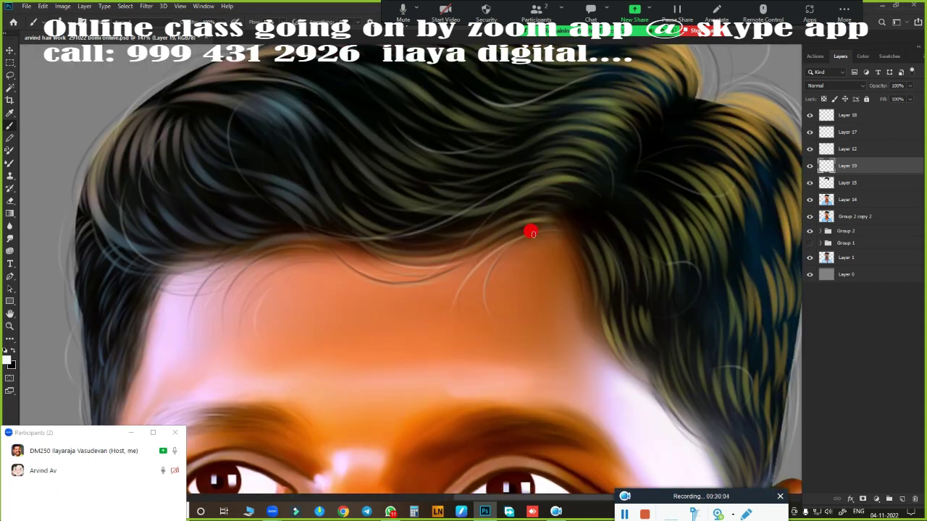
left_click(10, 362)
left_click(798, 283)
left_click(828, 176)
scroll(433, 191, "down", 3)
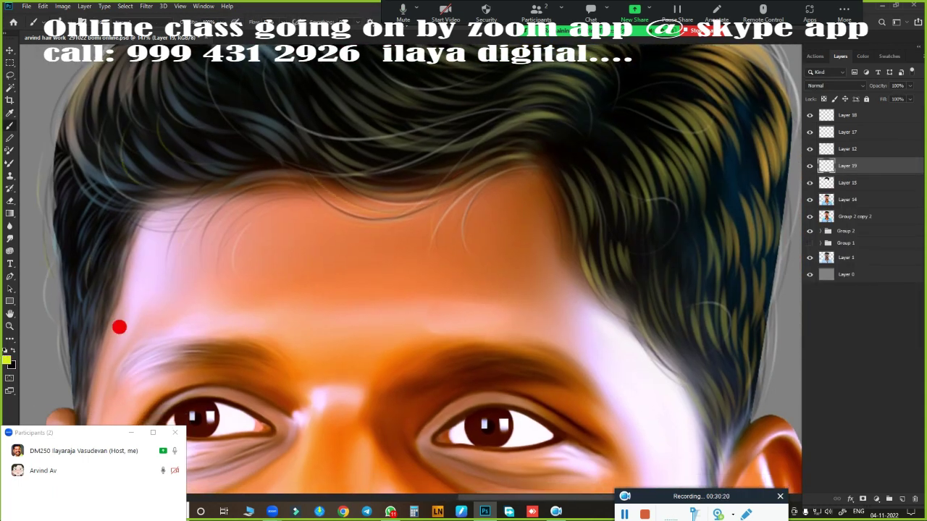
scroll(119, 327, "up", 3)
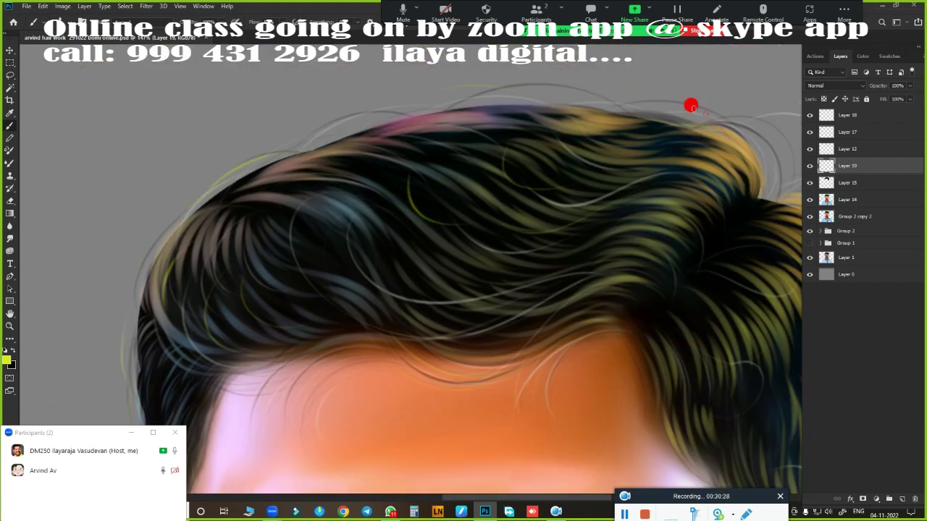
left_click_drag(682, 206, 450, 169)
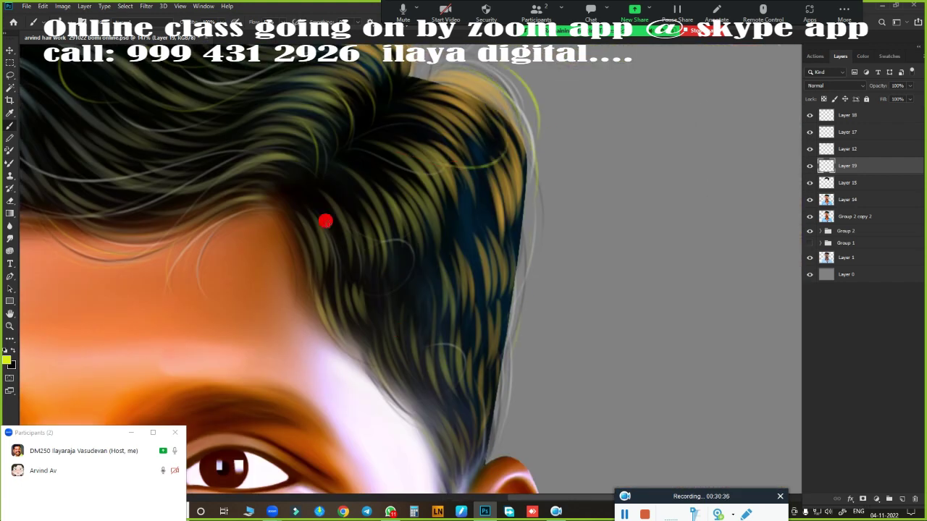
scroll(483, 428, "down", 2)
scroll(493, 368, "down", 2)
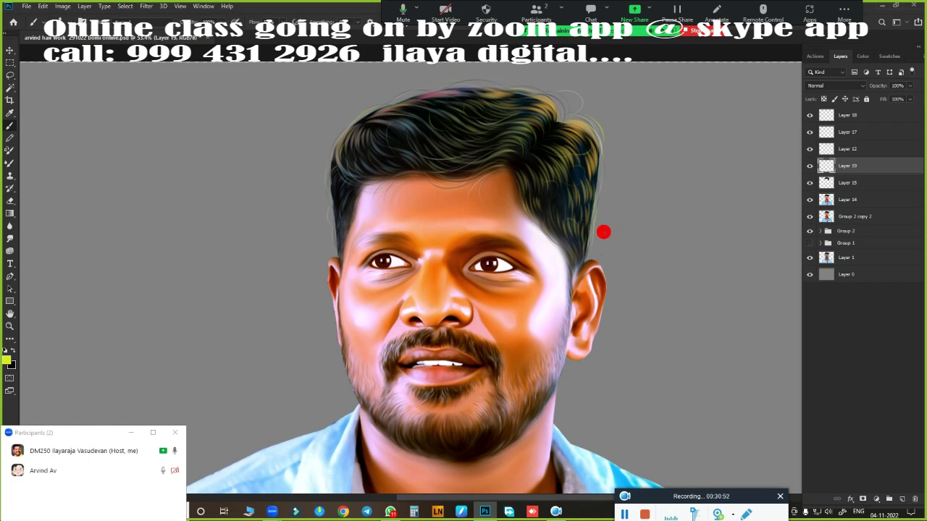
scroll(472, 306, "down", 2)
scroll(466, 296, "up", 3)
scroll(545, 249, "down", 3)
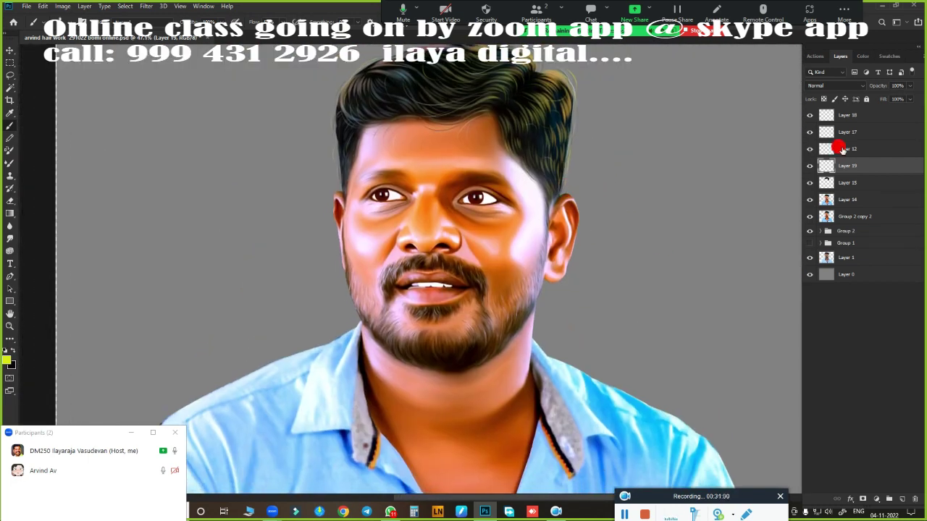
Group the hair tint and strand layers, then toggle Layer 15 and Group 2 to compare.
key("ctrl+g")
left_click(840, 128)
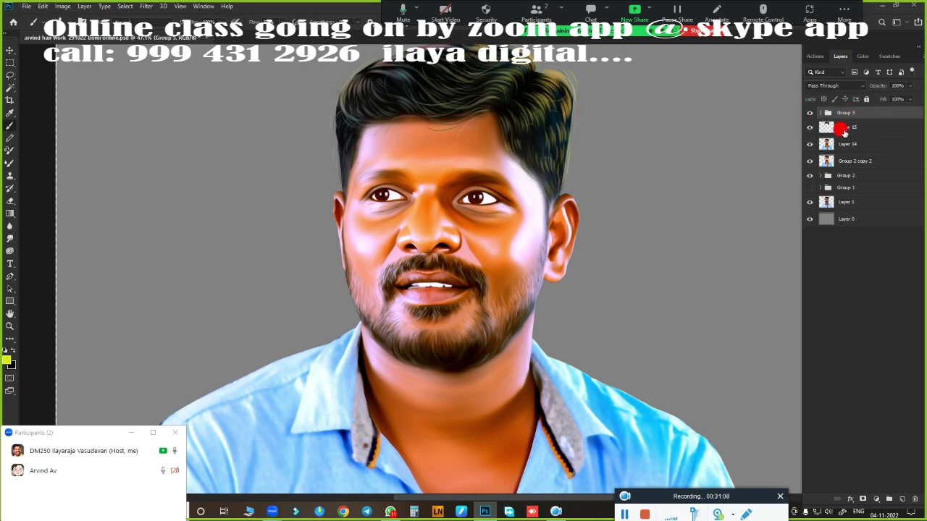
left_click(809, 127)
left_click_drag(910, 110, 915, 114)
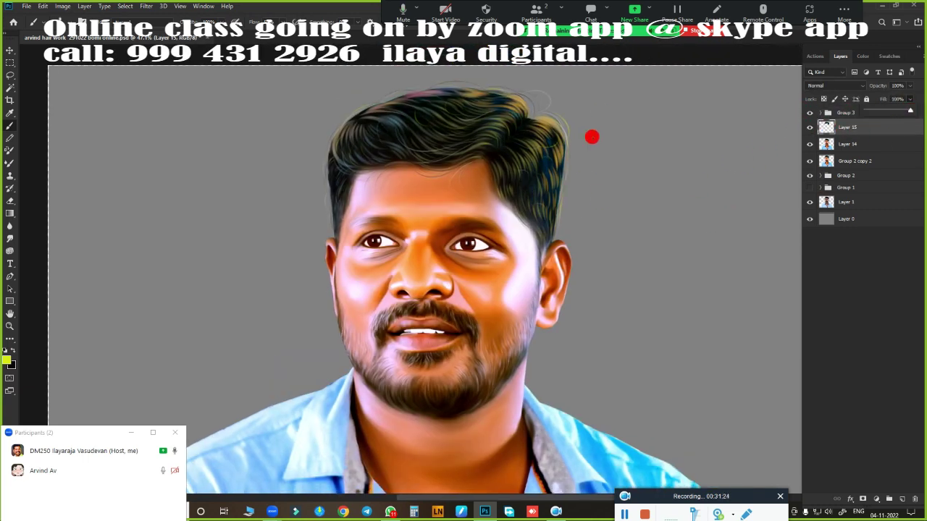
left_click(869, 113)
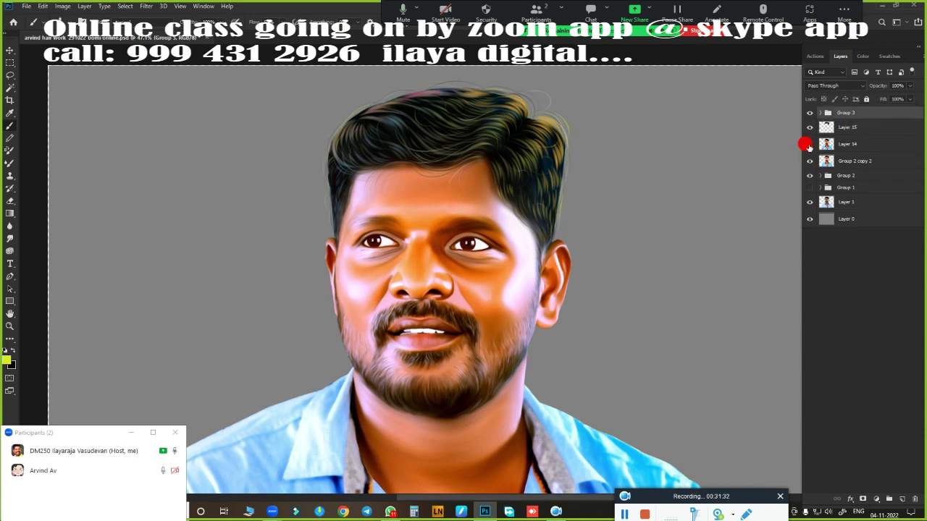
left_click(809, 176)
left_click(809, 187)
left_click(810, 161)
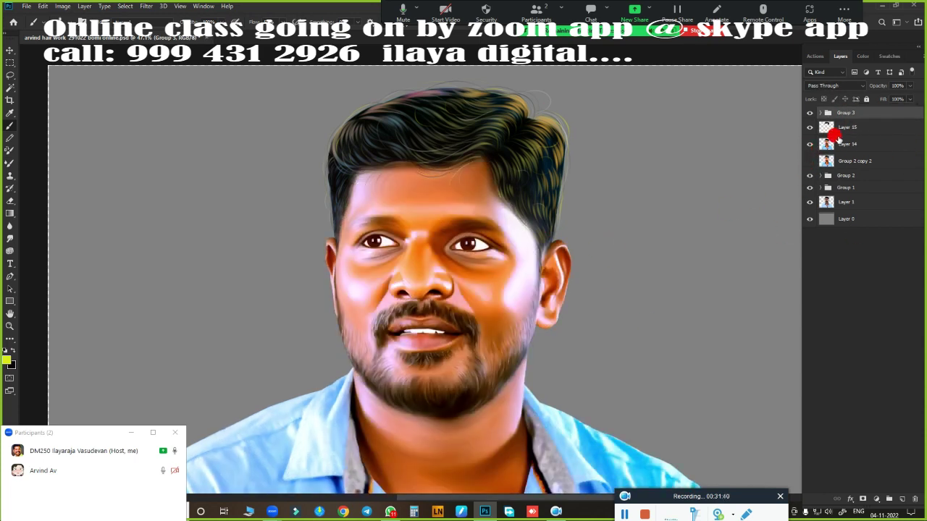
left_click(844, 143)
left_click_drag(509, 291, 512, 229)
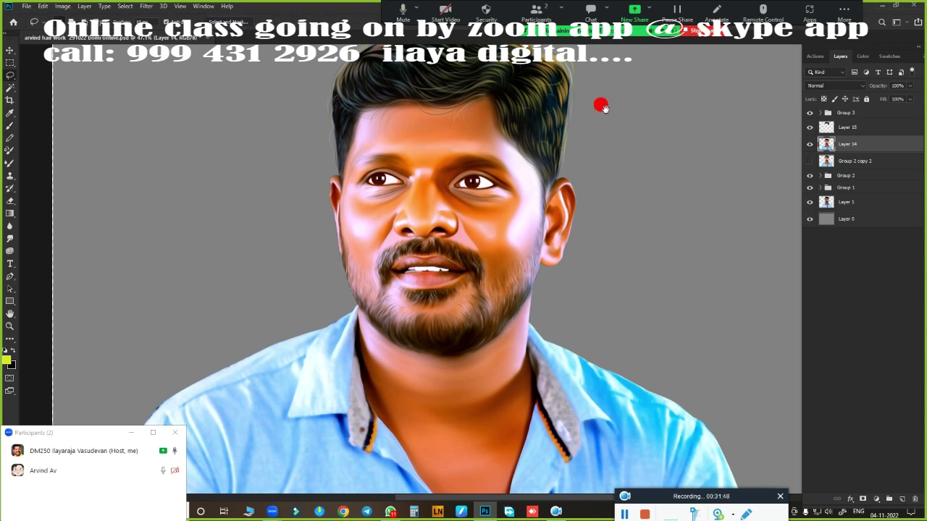
scroll(603, 107, "down", 2)
left_click(853, 116)
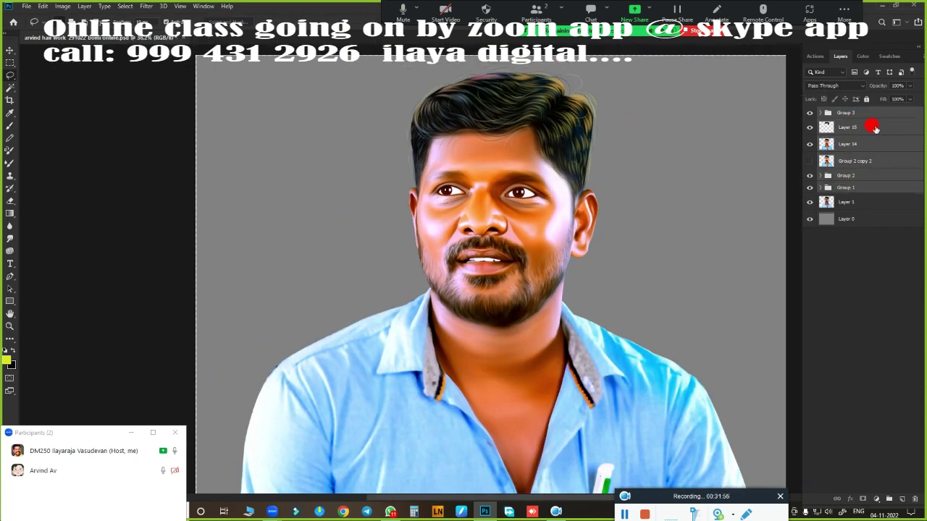
Group the painting layers as Group 4, merge a copy into one layer, and add Layer 20.
key("ctrl+g")
key("ctrl+j")
key("ctrl+e")
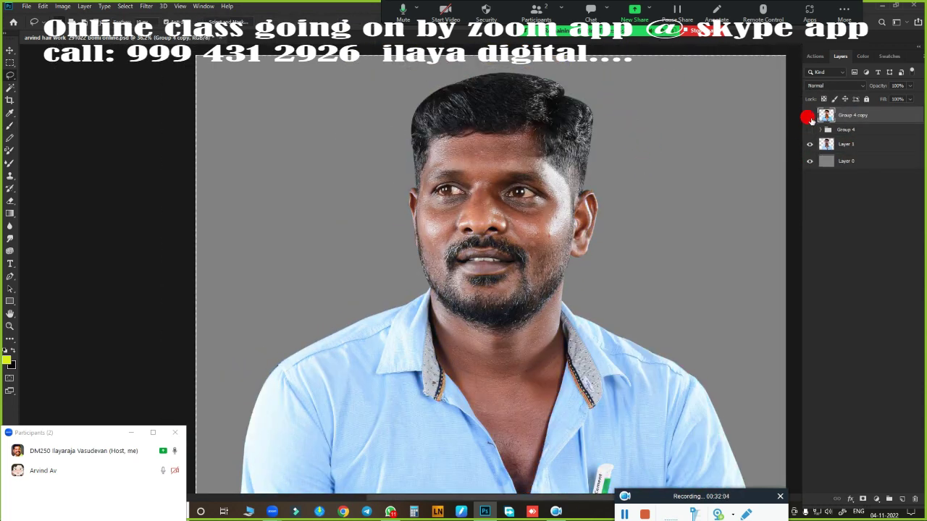
key("ctrl+shift+alt+n")
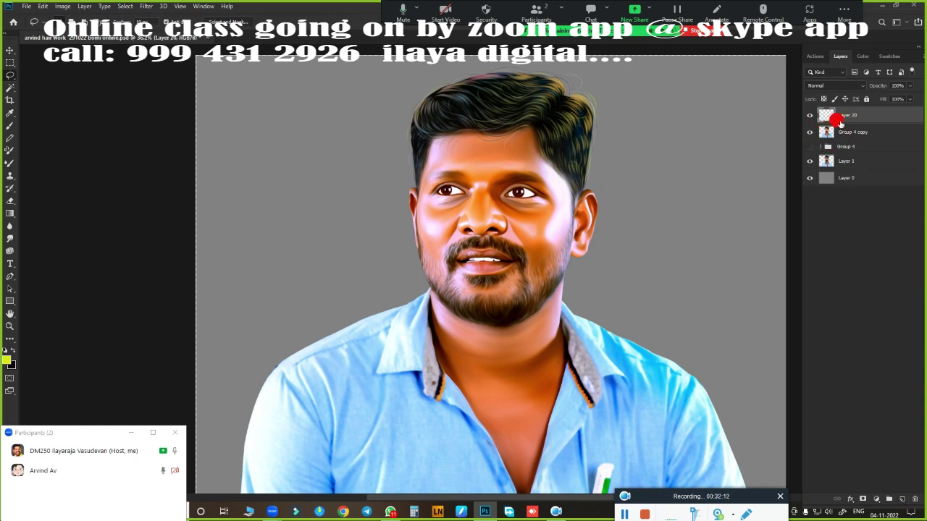
Set Layer 20 to Overlay, select the subject, and paint yellow over the hair with a soft brush.
left_click(833, 85)
left_click(833, 196)
left_click(826, 132, "ctrl")
right_click(420, 353)
key("Escape")
key("b")
right_click(648, 251)
double_click(649, 446)
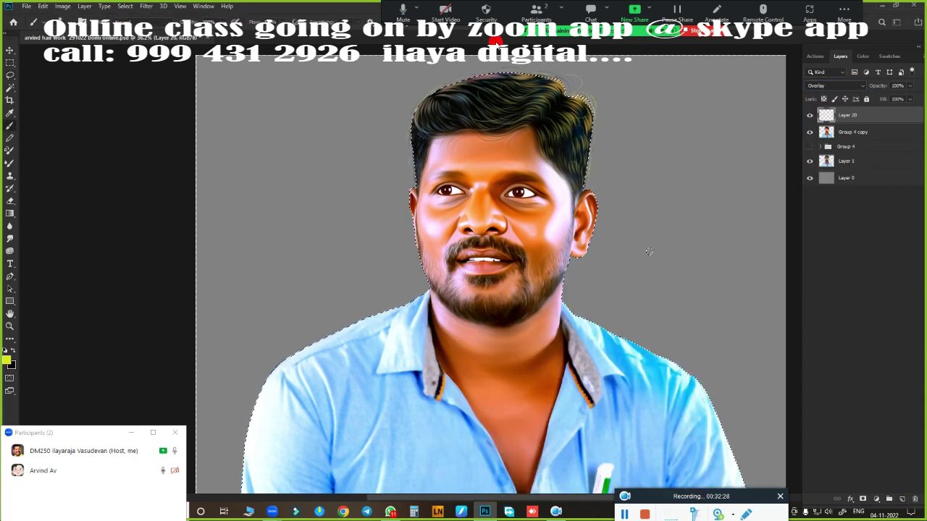
left_click(889, 56)
left_click(840, 56)
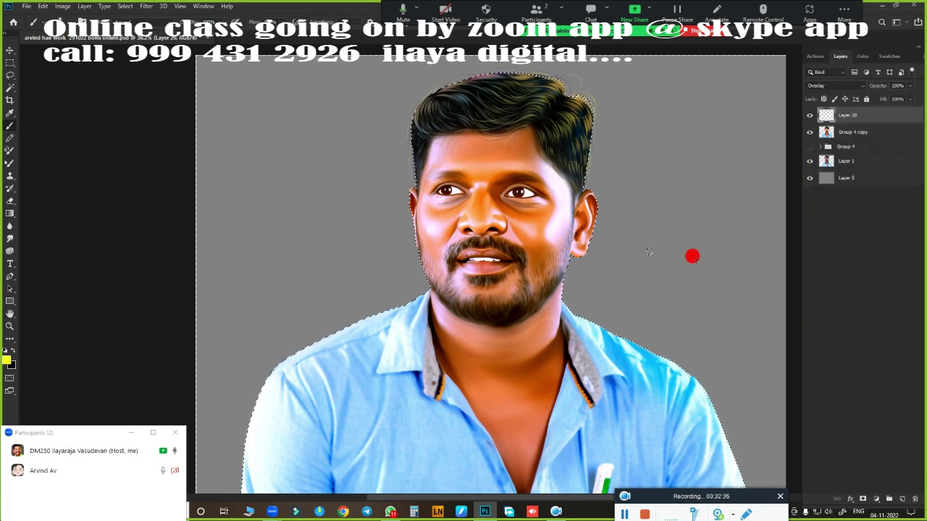
left_click_drag(551, 115, 688, 420)
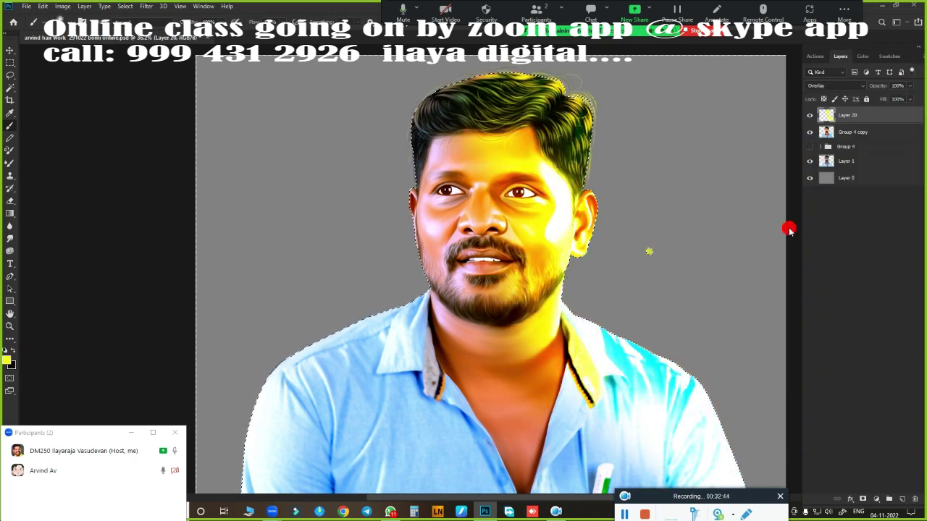
Erase the yellow from the face and neck, then shift its hue with Hue/Saturation.
key("ctrl+minus")
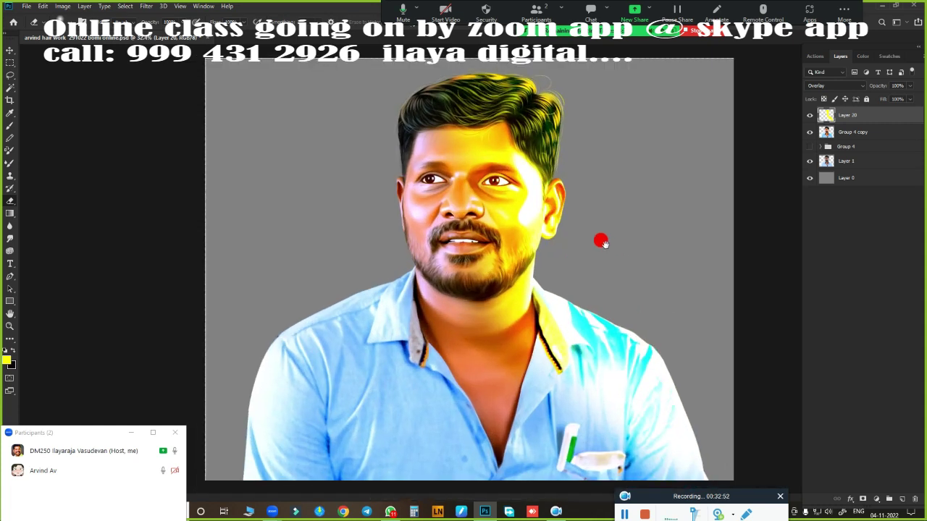
mouse_move(433, 168)
left_mouse_down()
mouse_move(507, 370)
mouse_move(554, 351)
left_mouse_up()
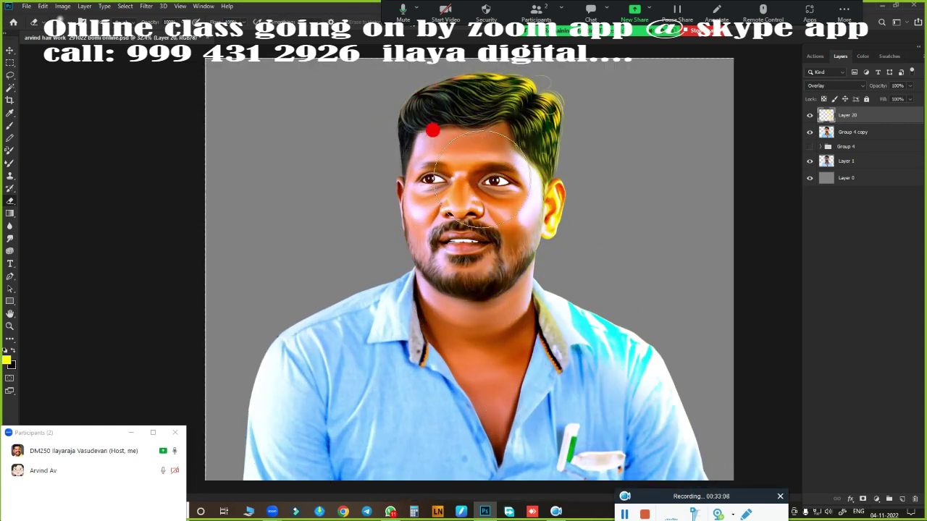
key("ctrl+u")
mouse_move(674, 161)
left_mouse_down()
mouse_move(626, 171)
mouse_move(723, 166)
mouse_move(677, 178)
mouse_move(635, 169)
mouse_move(667, 171)
left_mouse_up()
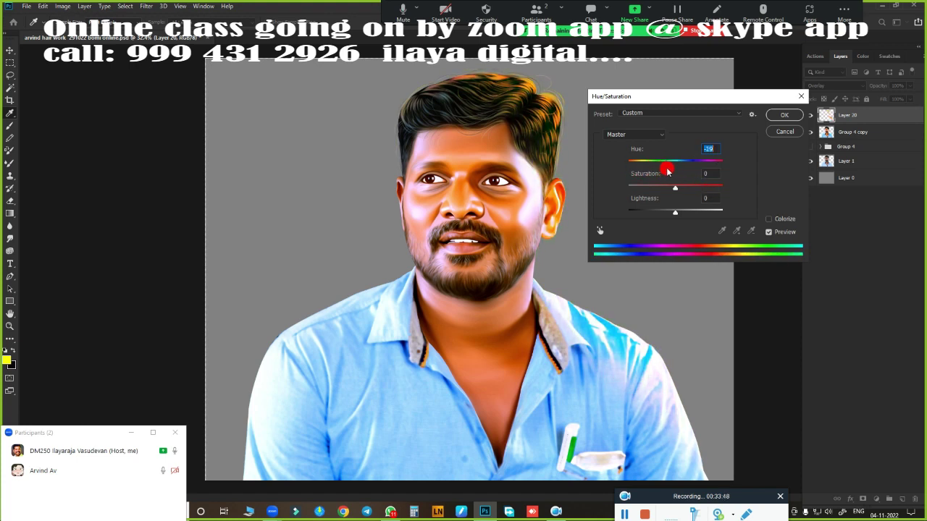
left_click(784, 115)
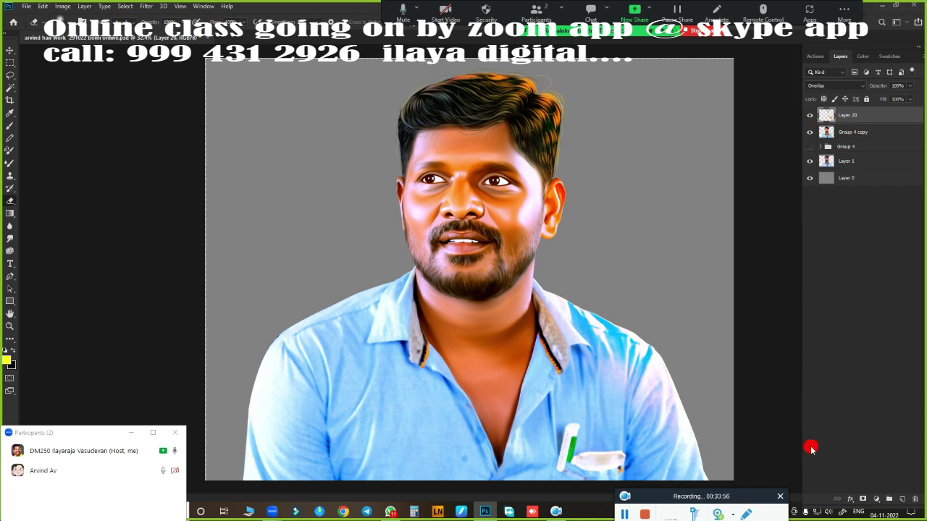
On a new Layer 21, paint yellow on the hair, erase the face, and shift it to pink.
left_click(902, 498)
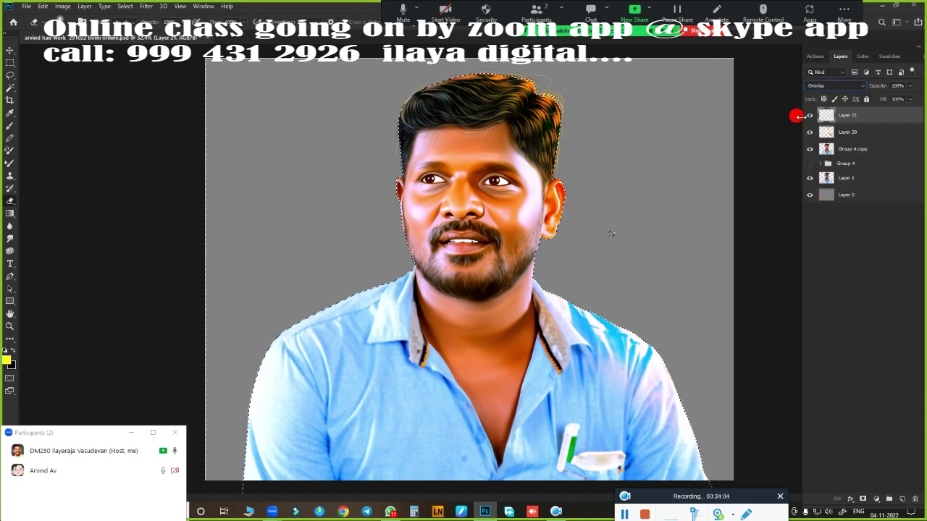
left_click(10, 126)
left_click_drag(500, 101, 304, 434)
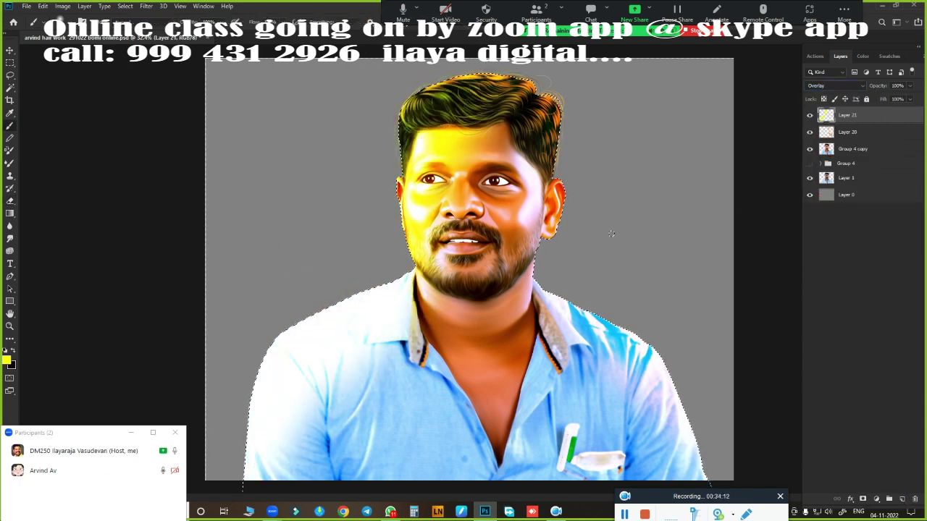
key("e")
left_click_drag(434, 148, 412, 340)
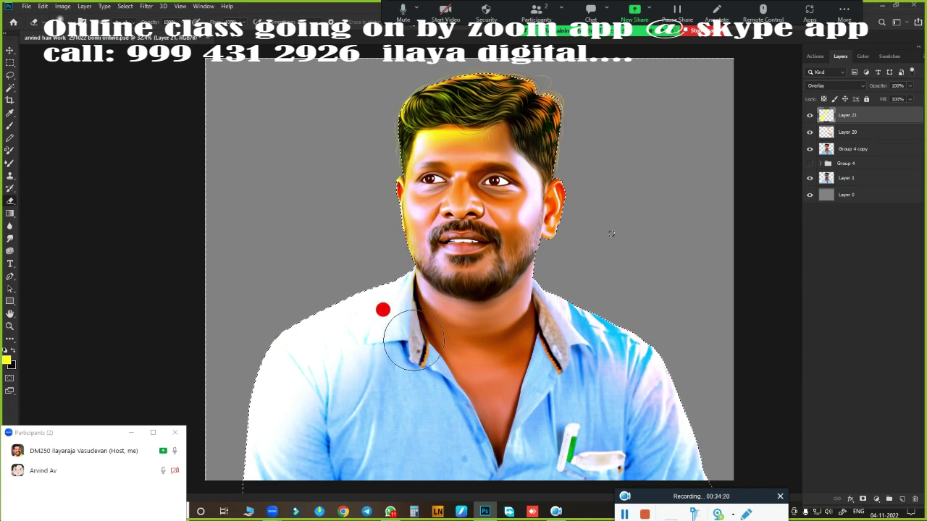
left_click_drag(434, 101, 474, 123)
key("ctrl+u")
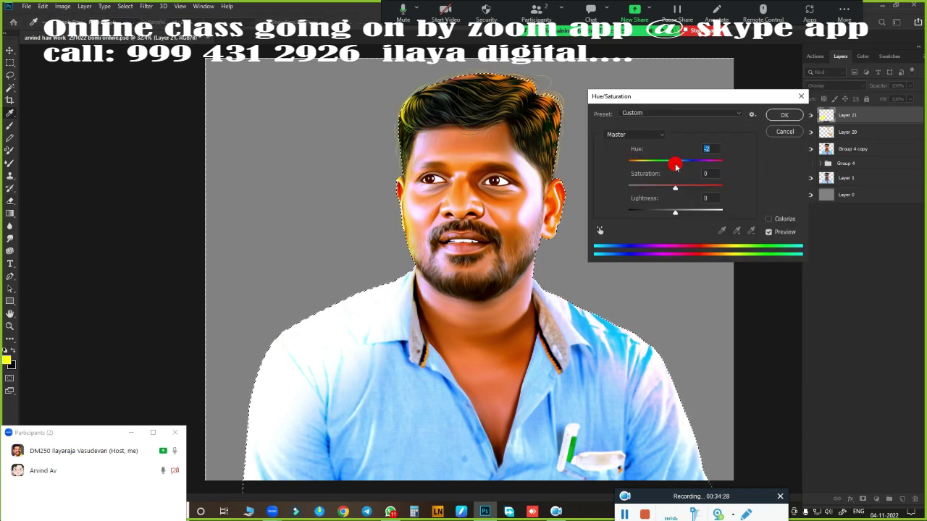
left_click_drag(673, 163, 650, 173)
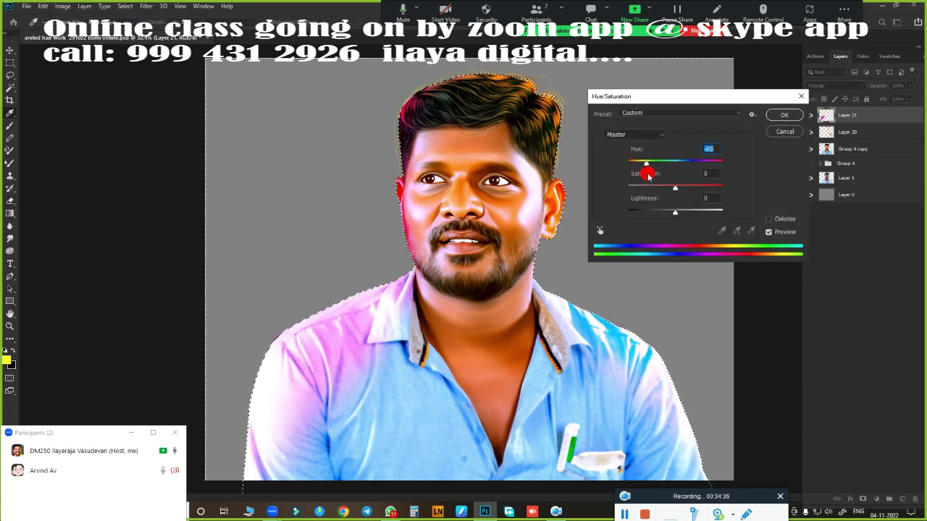
key("Return")
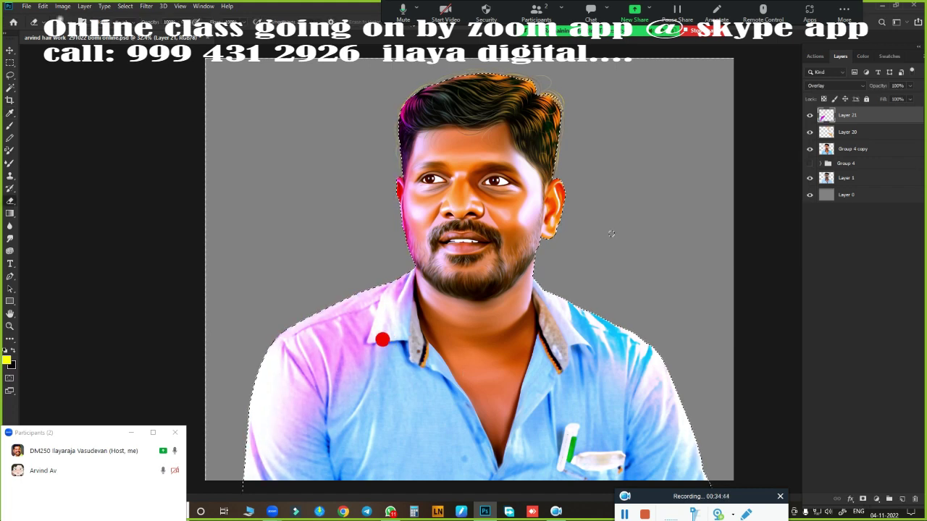
Erase pink from the left shoulder, lower the fill, and add Layer 22 in Overlay mode.
left_click_drag(423, 389, 362, 372)
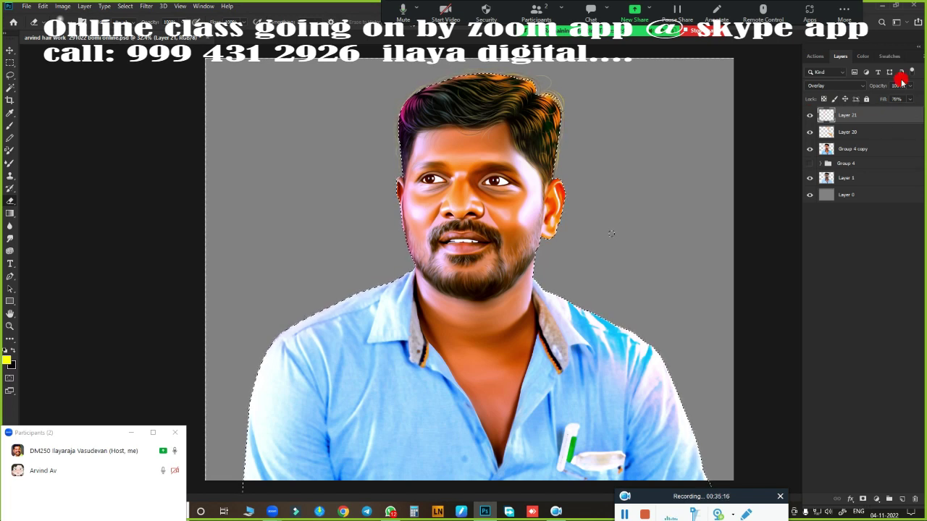
key("alt+bracketleft")
left_click(909, 100)
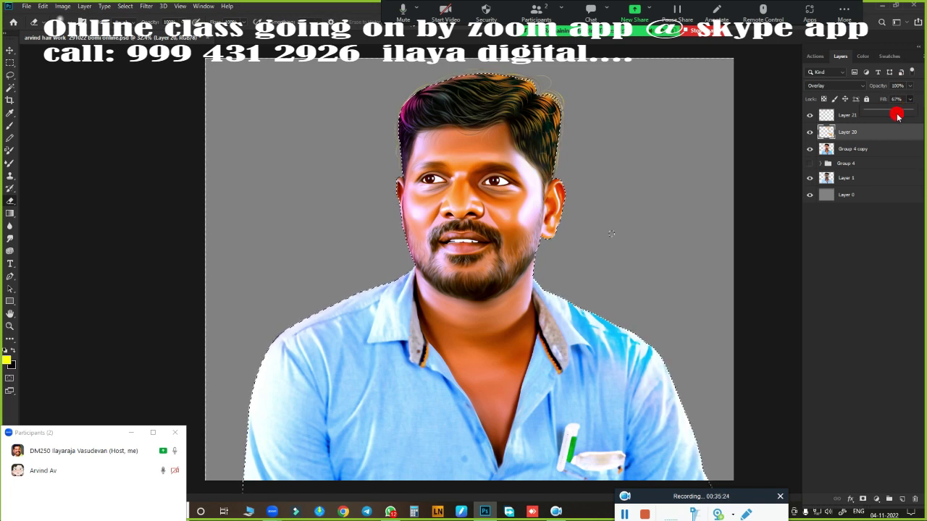
left_click(901, 498)
left_click(834, 86)
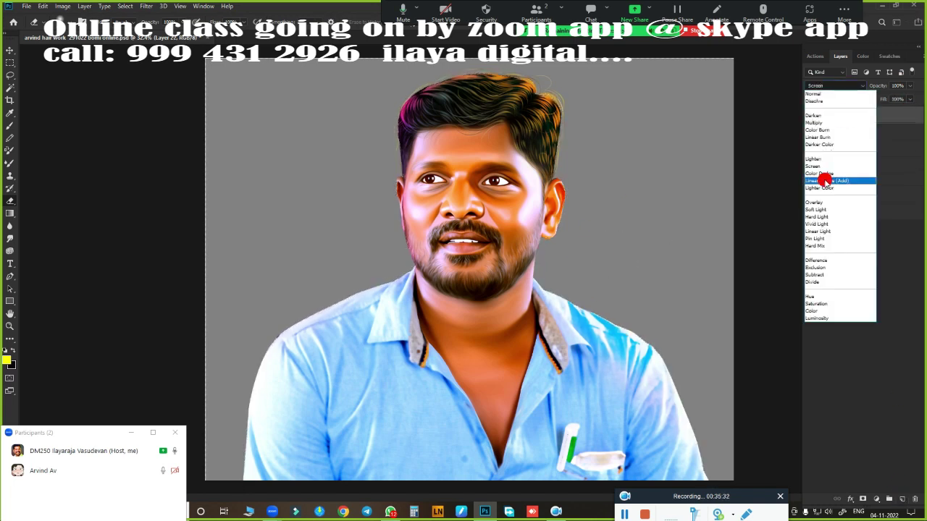
left_click(825, 181)
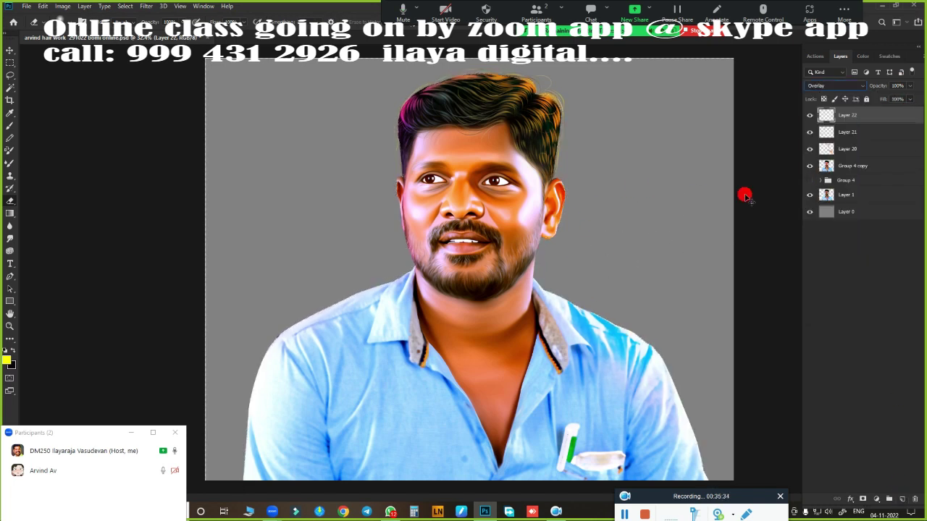
Brush light blue highlights on the hair and group Layers 20–22 into Group 5.
left_click(7, 360)
left_click(883, 174)
left_click_drag(445, 108, 421, 61)
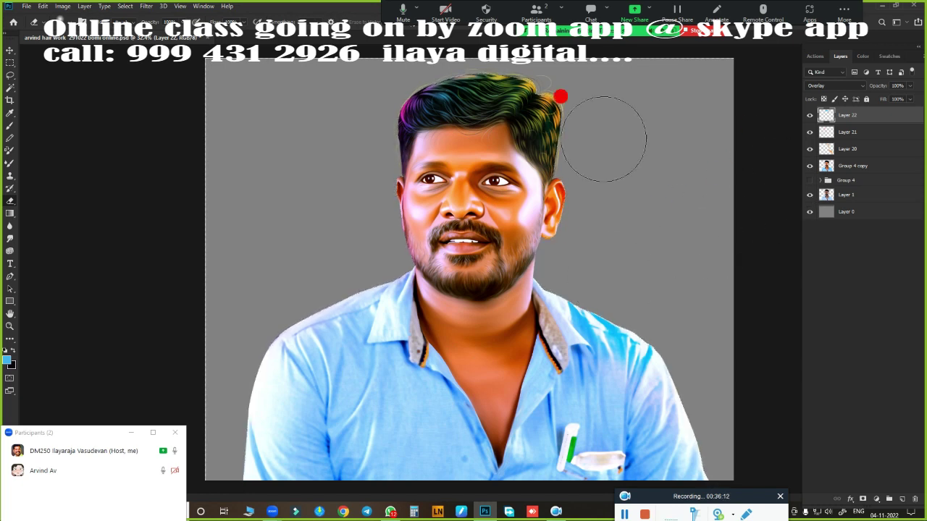
scroll(521, 252, "up", 5)
key("ctrl+0")
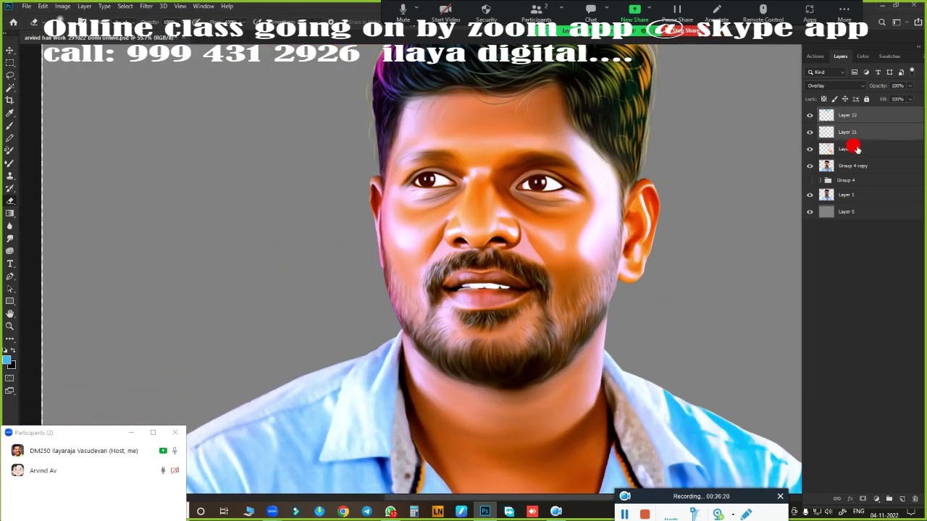
key("ctrl+g")
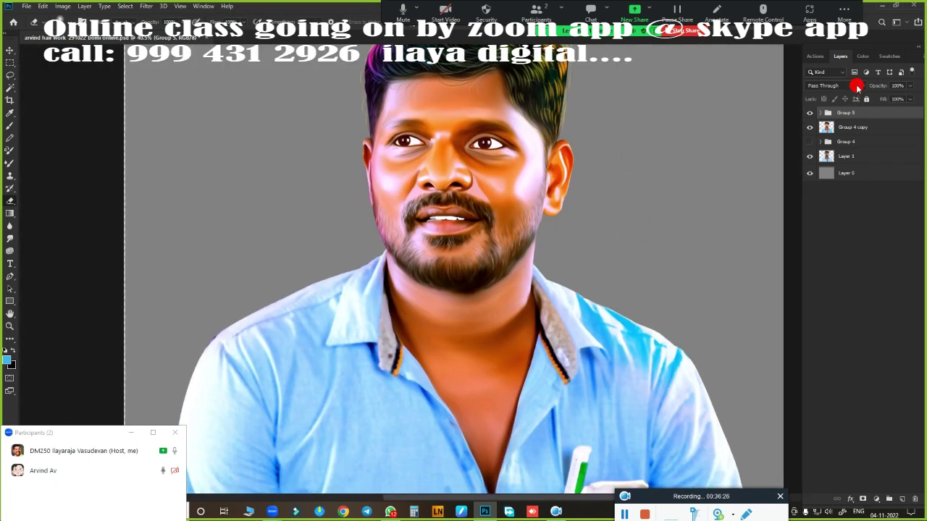
left_click(856, 86)
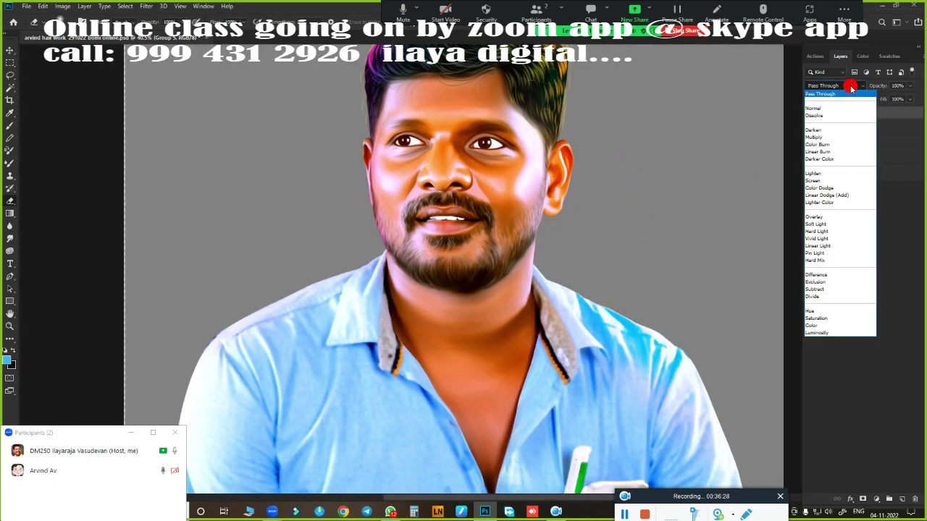
left_click(810, 113)
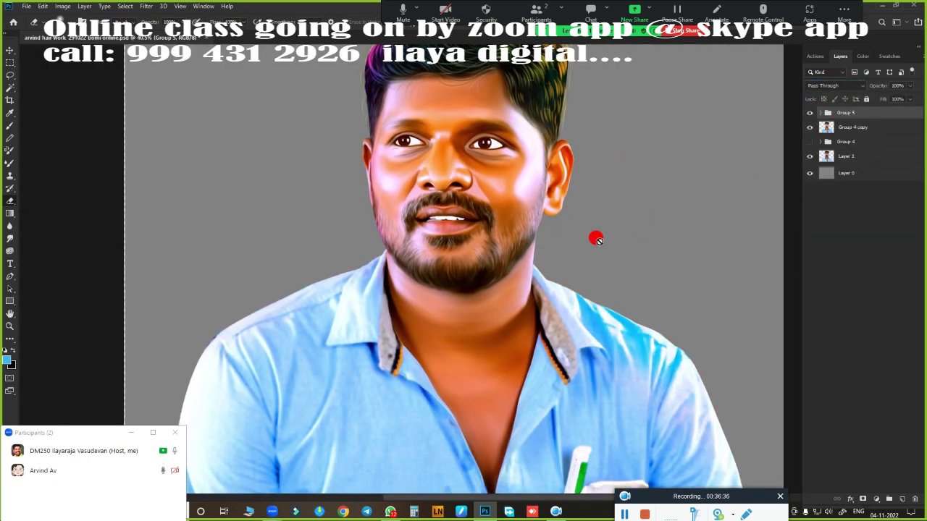
Add a new empty layer with a soft brush and a near-white painting colour.
key("ctrl+shift+alt+n")
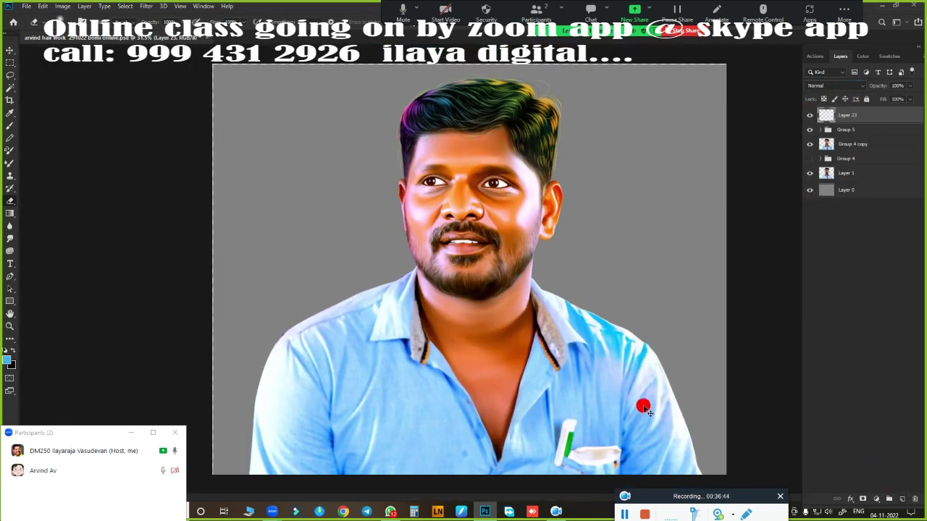
scroll(536, 271, "up", 1)
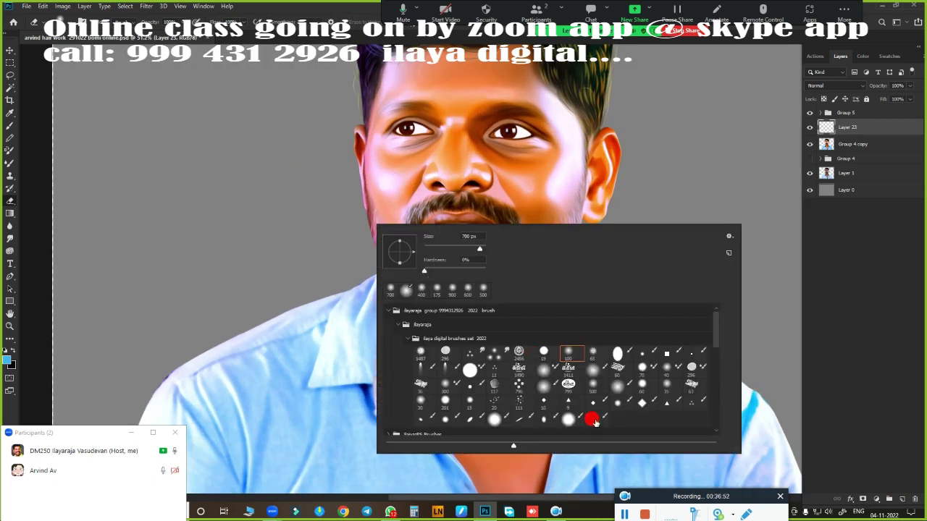
double_click(492, 418)
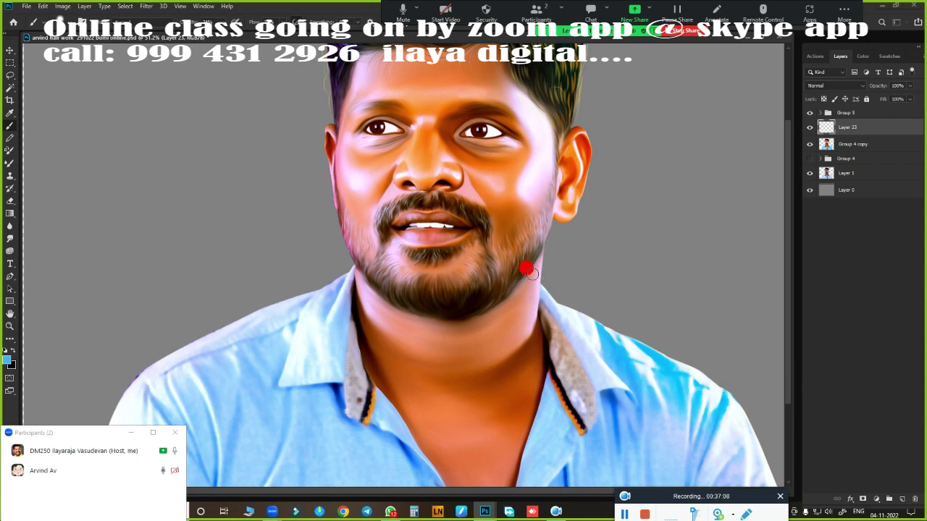
scroll(530, 271, "up", 3)
left_click(8, 359)
left_click(885, 176)
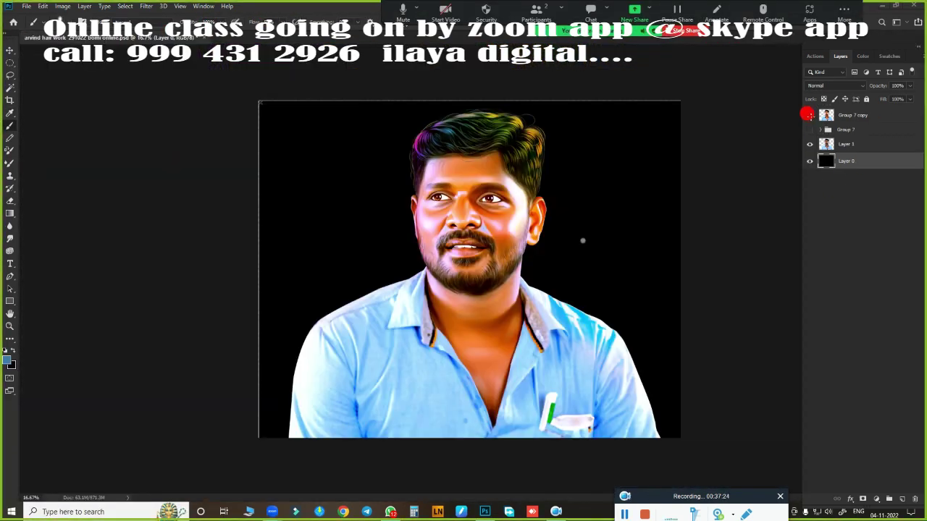
Compare the retouched portrait with the original by toggling the retouch on and off.
left_click(809, 115)
left_click(809, 116)
left_click(809, 115)
left_click(808, 116)
left_click(809, 115)
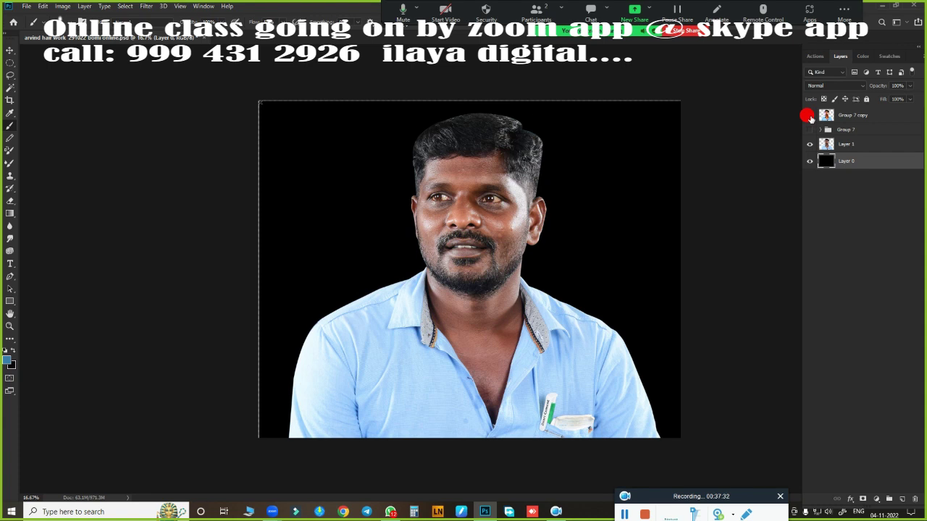
left_click(808, 116)
left_click(808, 115)
left_click(808, 116)
left_click(809, 116)
left_click(808, 115)
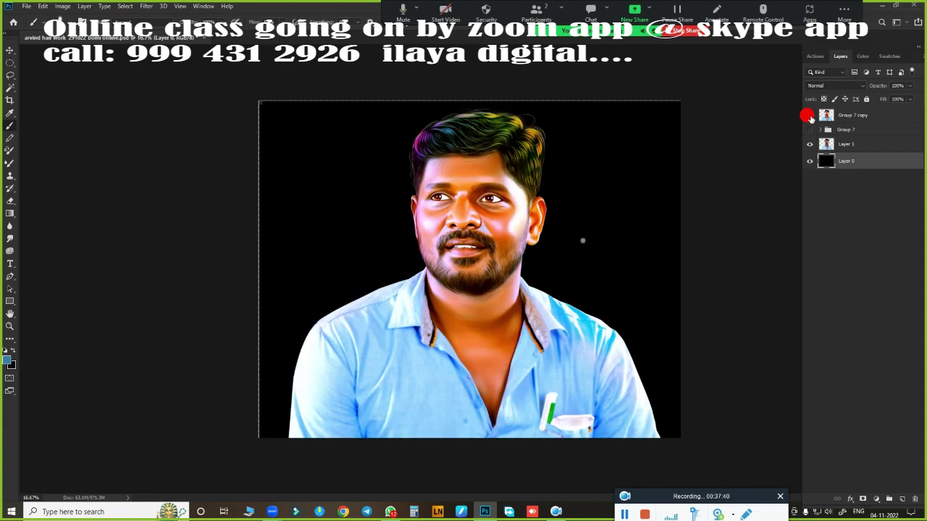
left_click(808, 116)
left_click(808, 115)
Open the WhatsApp cloud image and drag it into the portrait document.
left_click(26, 5)
left_click(36, 27)
left_click(334, 249)
left_click(673, 421)
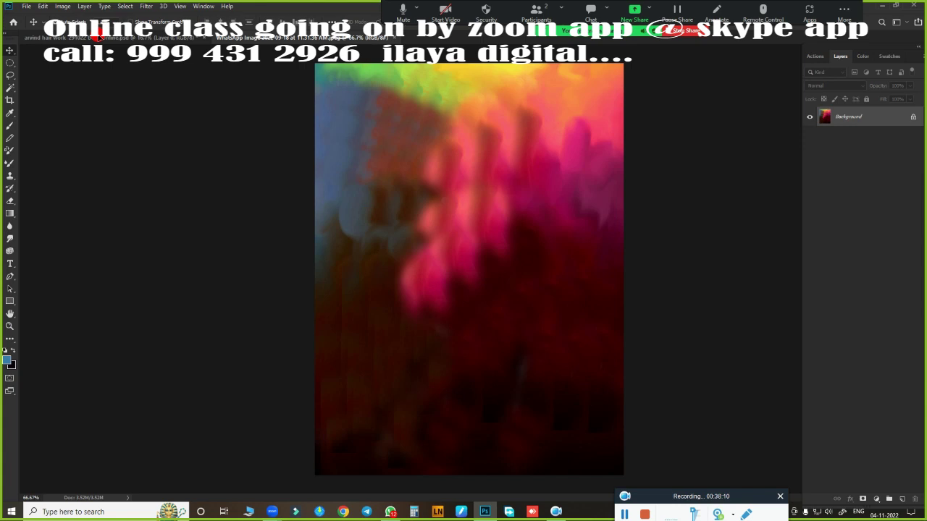
left_click_drag(819, 161, 587, 246)
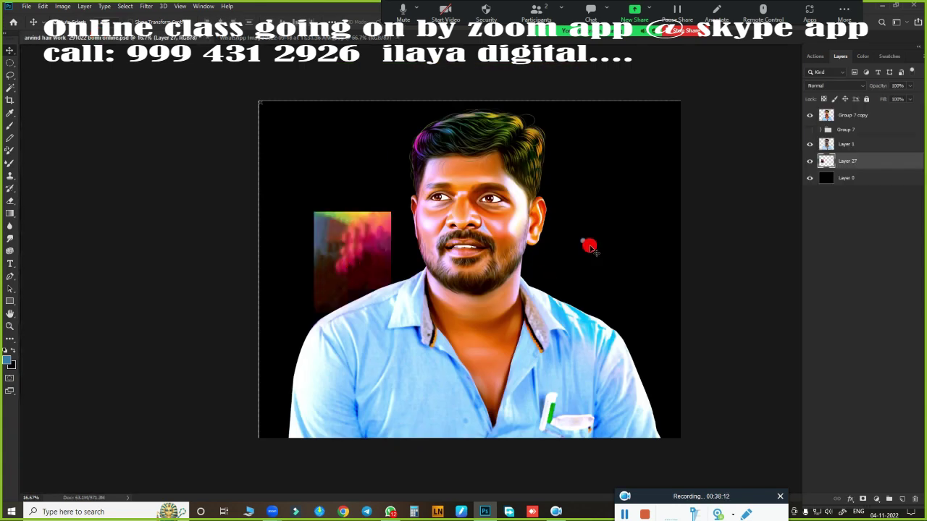
Move the small cloud image up and left, dismissing the transform error messages.
key("b")
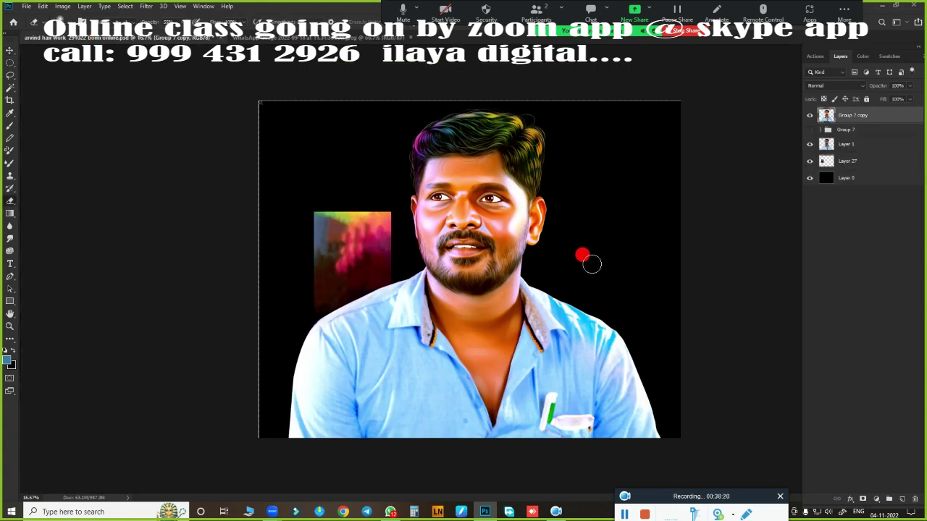
left_click_drag(362, 270, 336, 231)
key("Return")
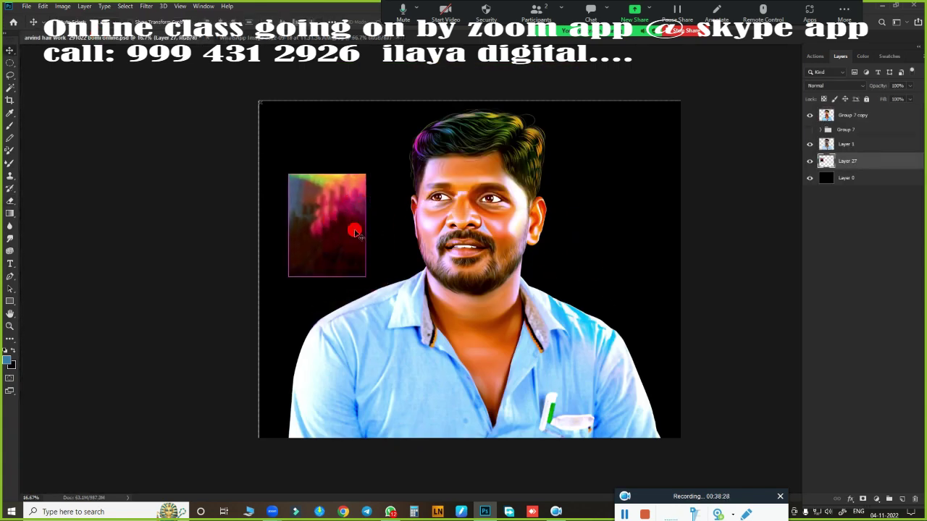
left_click(354, 232)
left_click(451, 197)
left_click(338, 230)
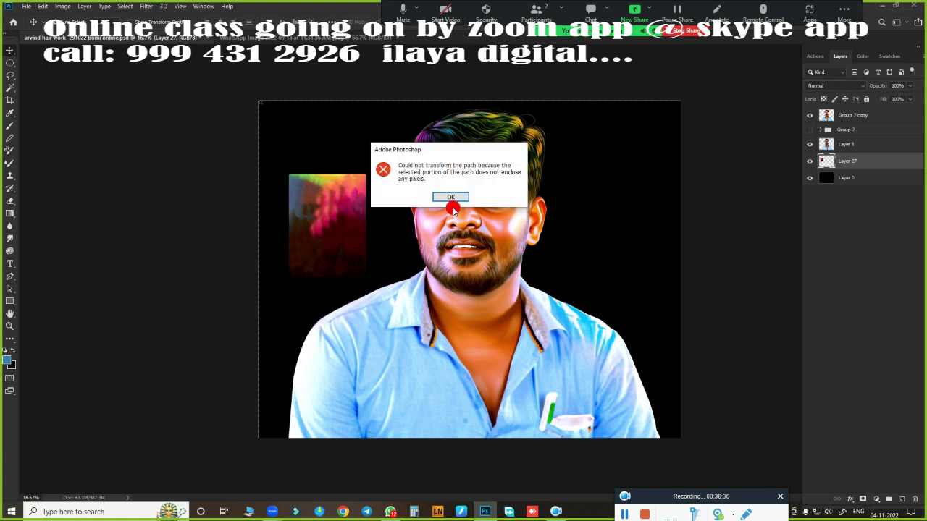
left_click(450, 196)
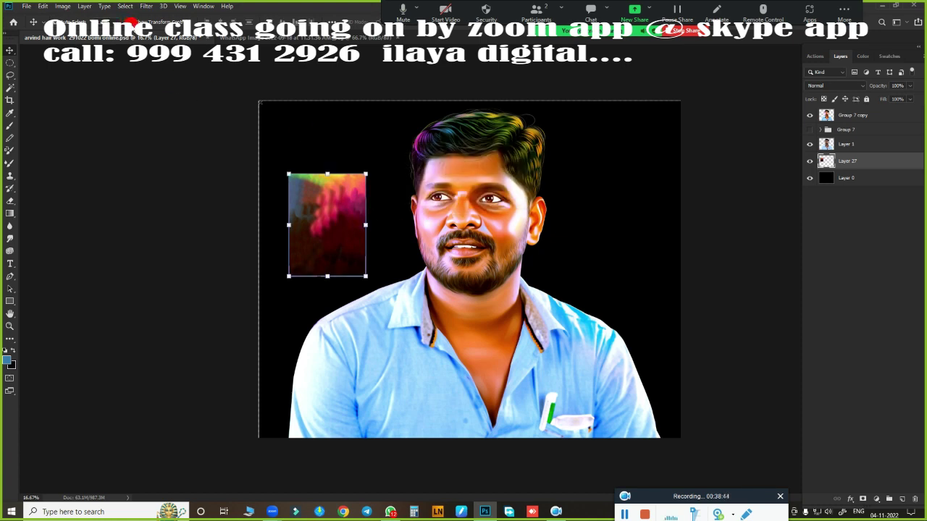
right_click(311, 203)
left_click(335, 224)
left_click(441, 196)
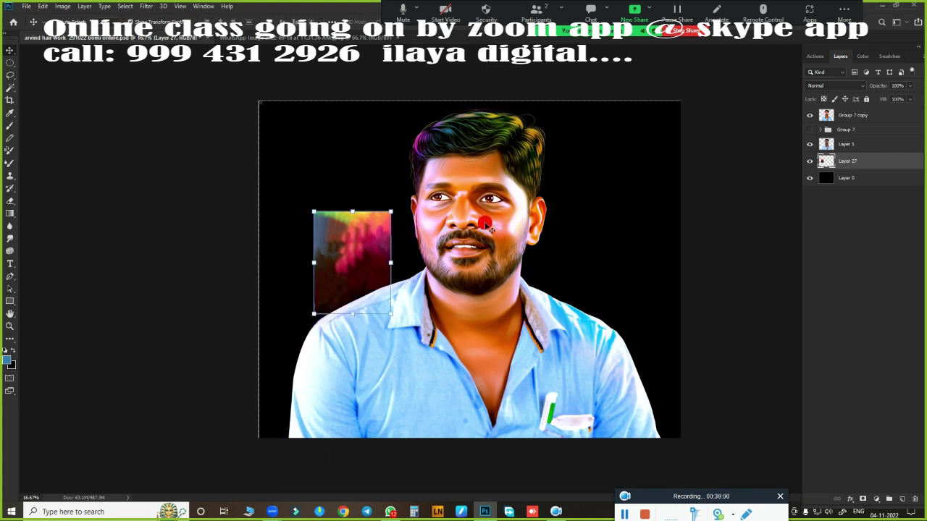
Commit the cloud image move, clearing the repeated transform error messages.
key("Return")
left_click(458, 203)
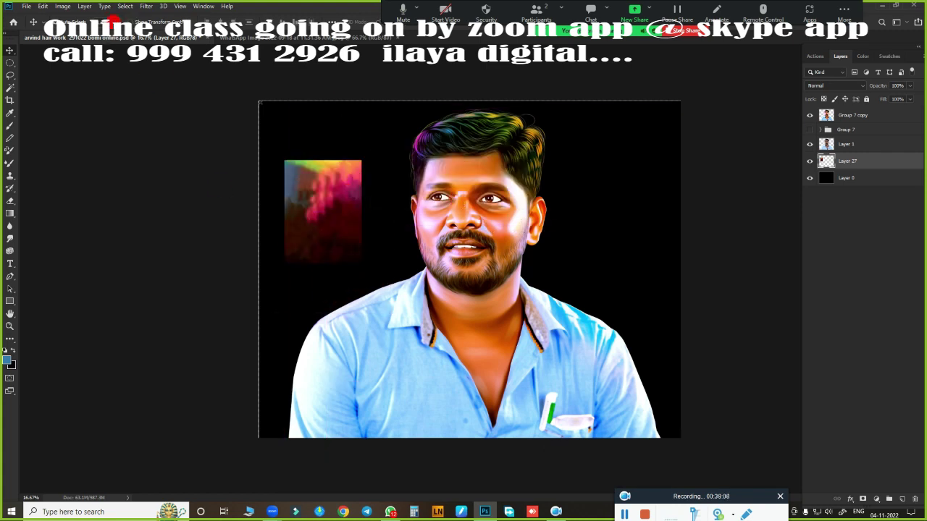
left_click(337, 223)
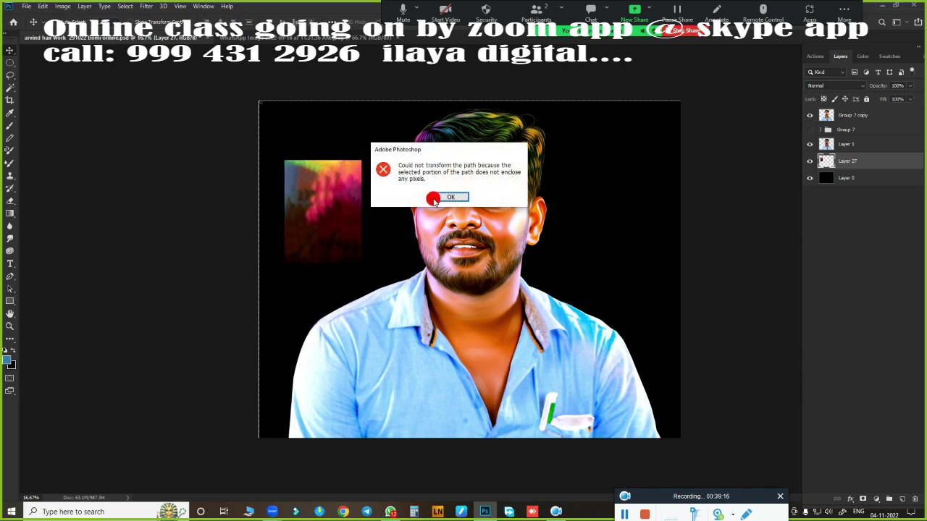
left_click(440, 196)
left_click(338, 251)
left_click(447, 197)
left_click(846, 144)
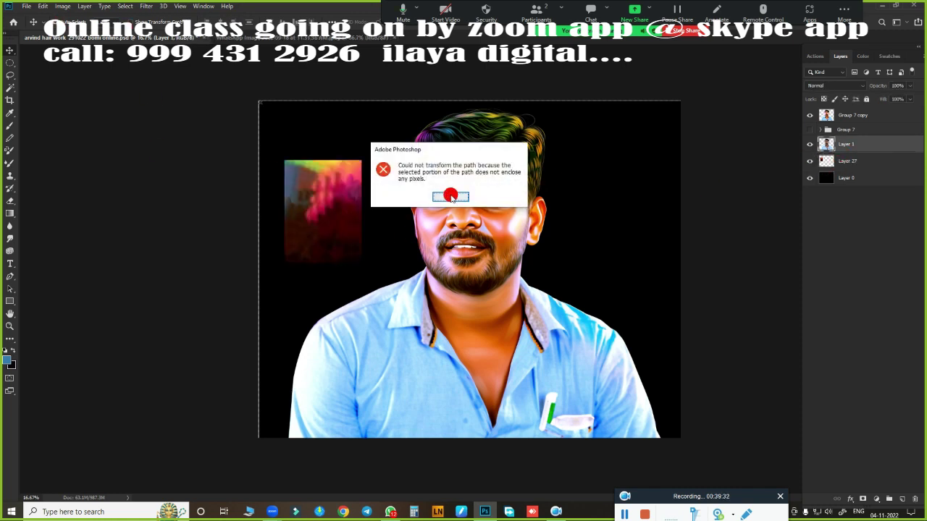
left_click(453, 198)
Select the Layer 27 cloud image and toggle its visibility to check it.
left_click(344, 220)
right_click(308, 182)
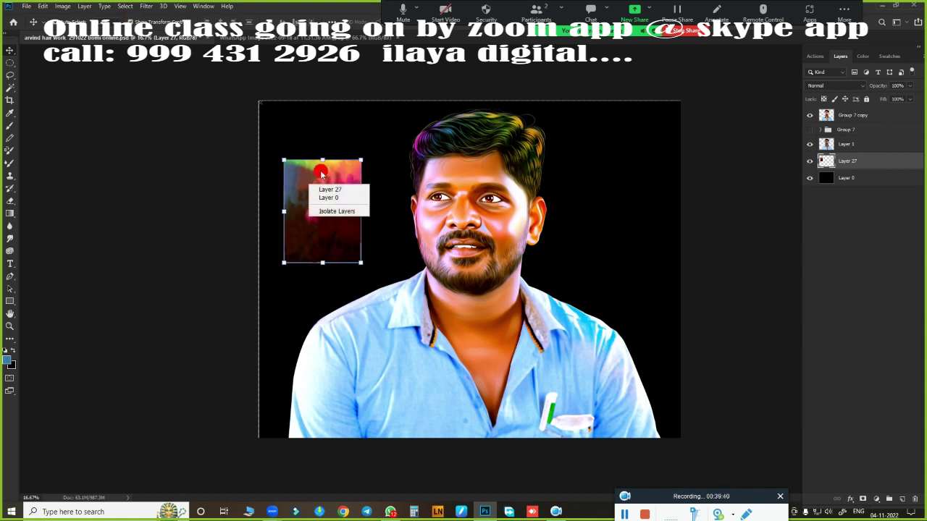
right_click(324, 177)
key("Escape")
key("Escape")
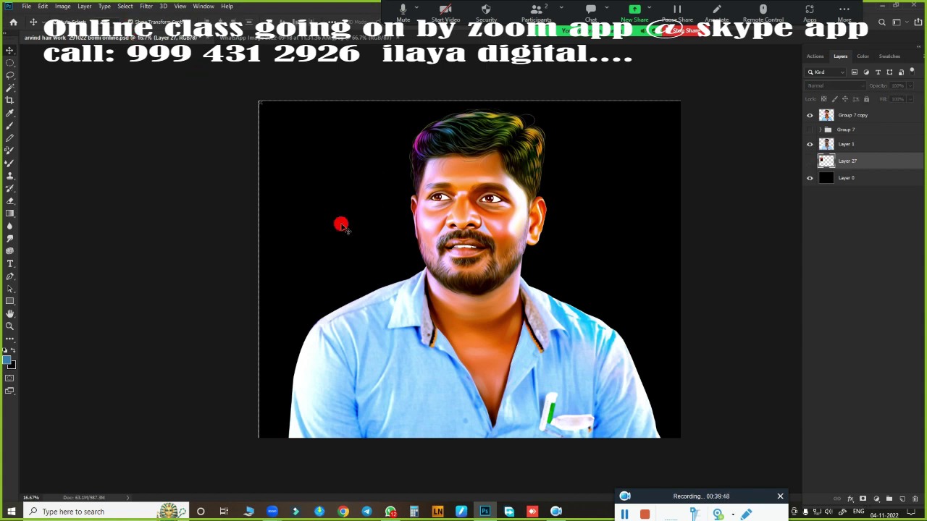
left_click(808, 162)
left_click(26, 6)
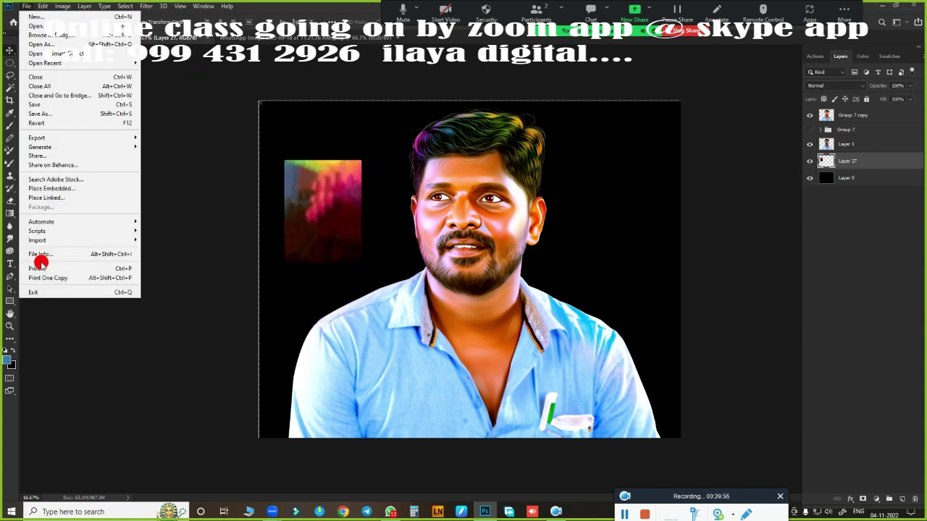
left_click(200, 297)
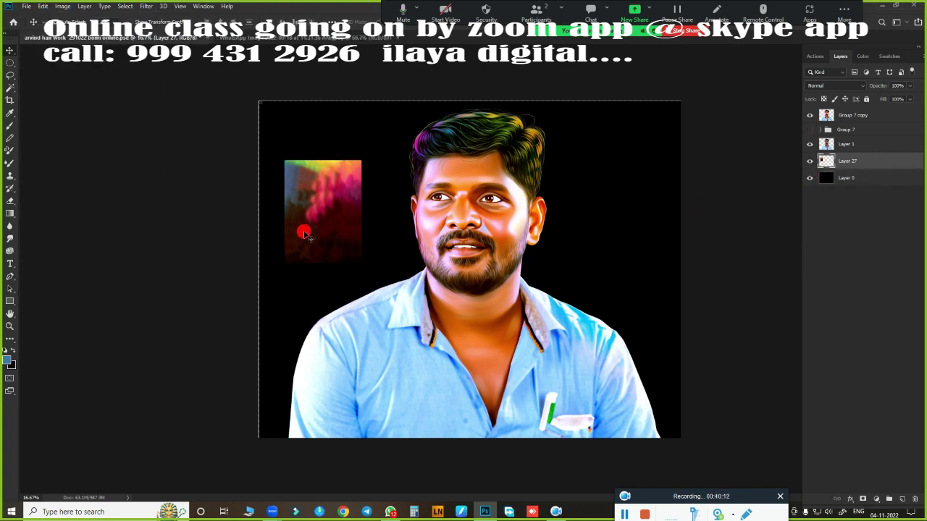
Select the cloud image's pixels and stretch it across the whole canvas.
left_click_drag(305, 234, 299, 196)
key("ctrl+t")
left_click(450, 197)
right_click(316, 192)
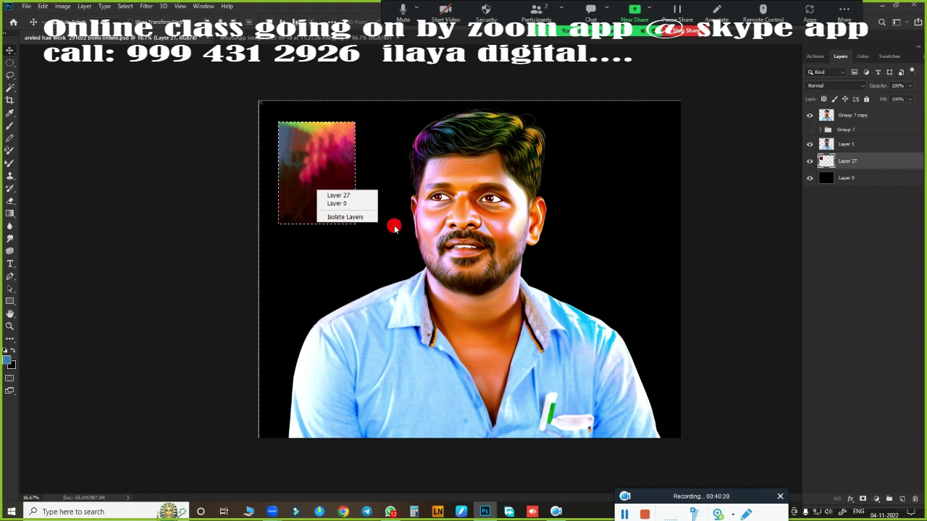
left_click(362, 215)
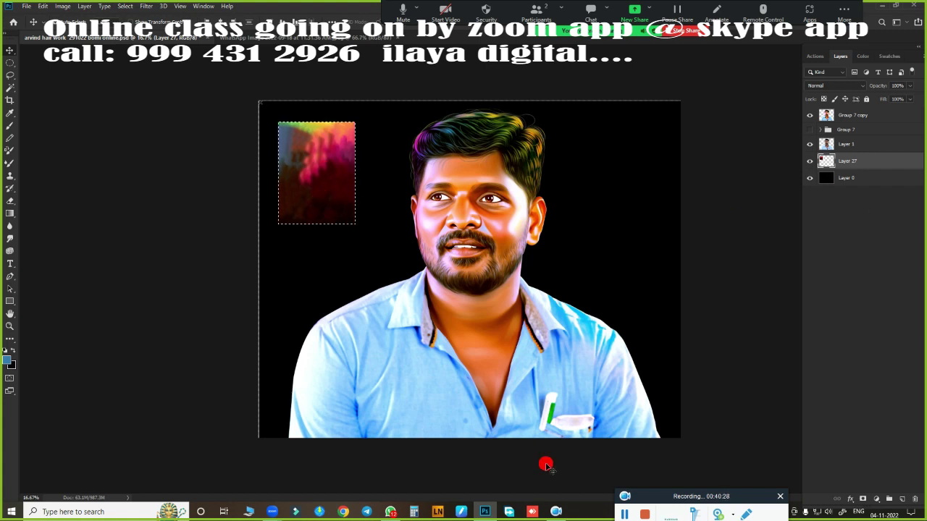
key("ctrl+t")
mouse_move(354, 221)
left_mouse_down()
mouse_move(333, 198)
mouse_move(679, 433)
left_mouse_up()
key("Return")
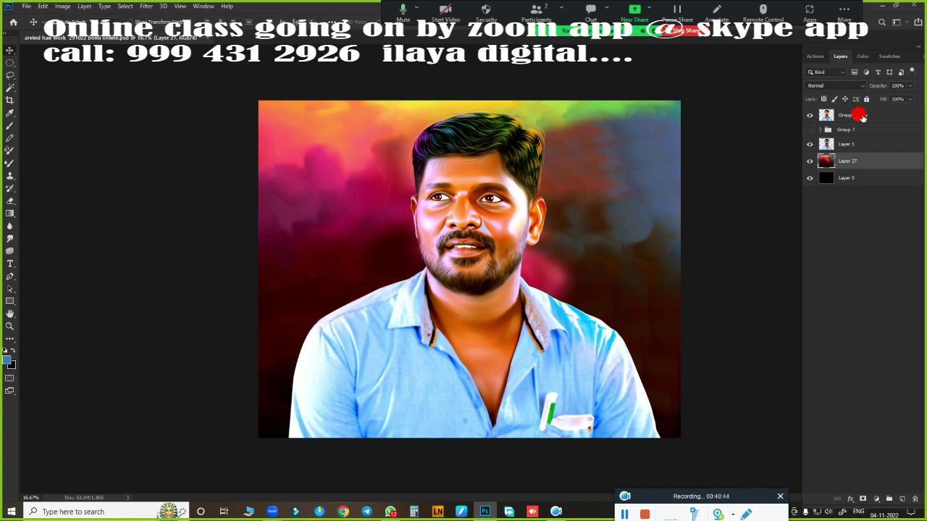
On a new layer, stroke the full-canvas selection in white to form a border frame.
key("ctrl+shift+alt+n")
left_click(11, 62)
key("ctrl+a")
right_click(537, 273)
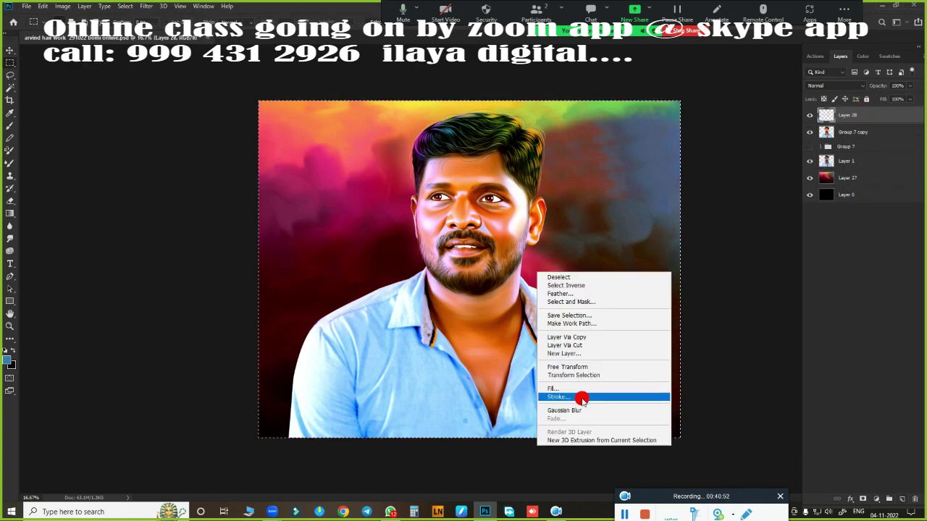
left_click(582, 399)
left_click(425, 149)
left_click(668, 182)
left_click(831, 186)
key("Return")
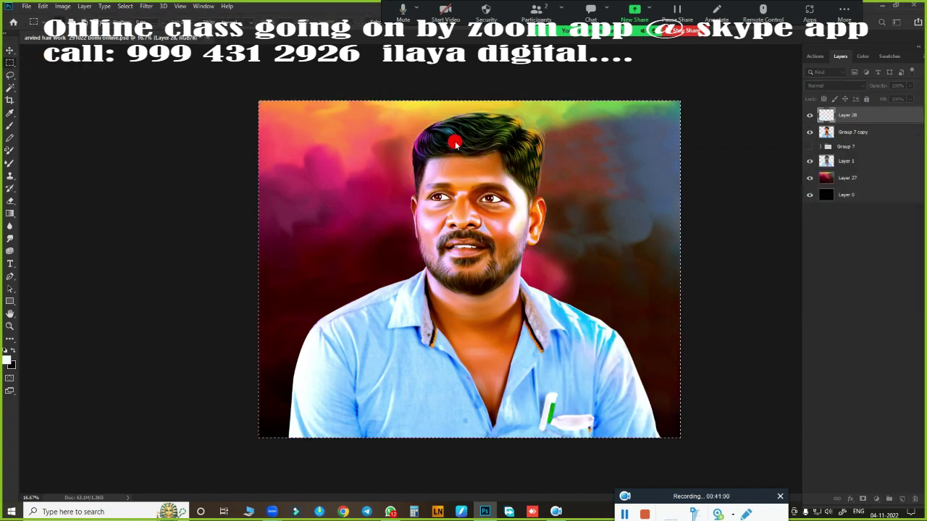
key("ctrl+d")
Enlarge the Group 7 copy and Layer 1 portrait layers to fill the frame.
left_click(854, 132)
left_click(862, 161, "shift")
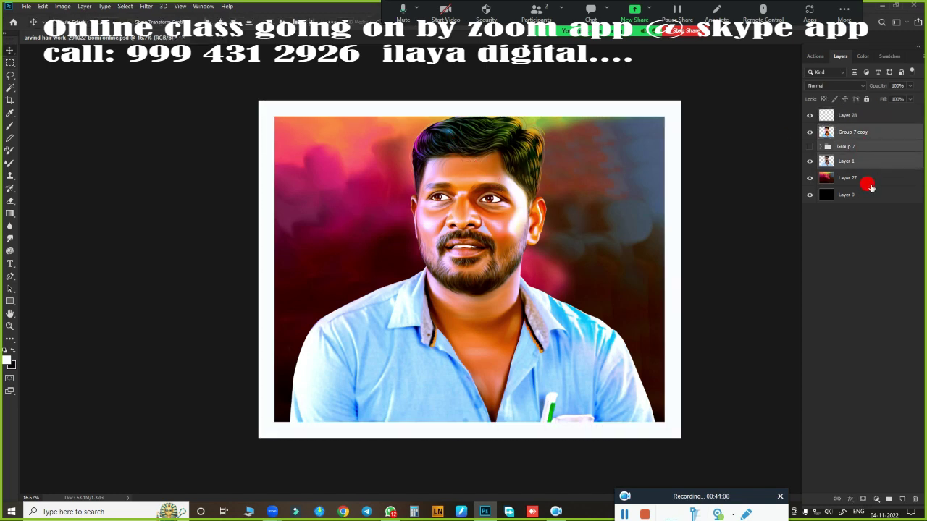
key("ctrl+t")
left_click_drag(283, 114, 283, 128)
left_click_drag(424, 182, 417, 188)
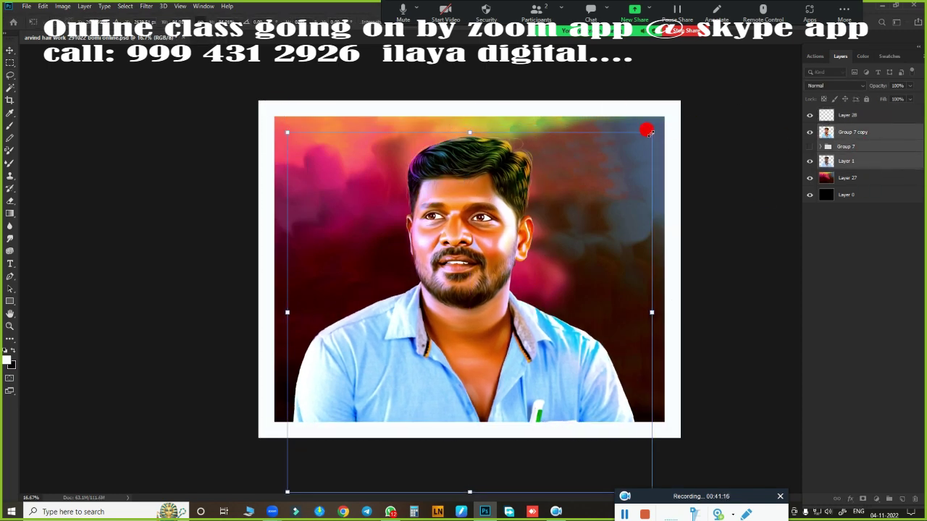
left_click_drag(650, 131, 582, 201)
left_click_drag(290, 123, 281, 124)
key("Return")
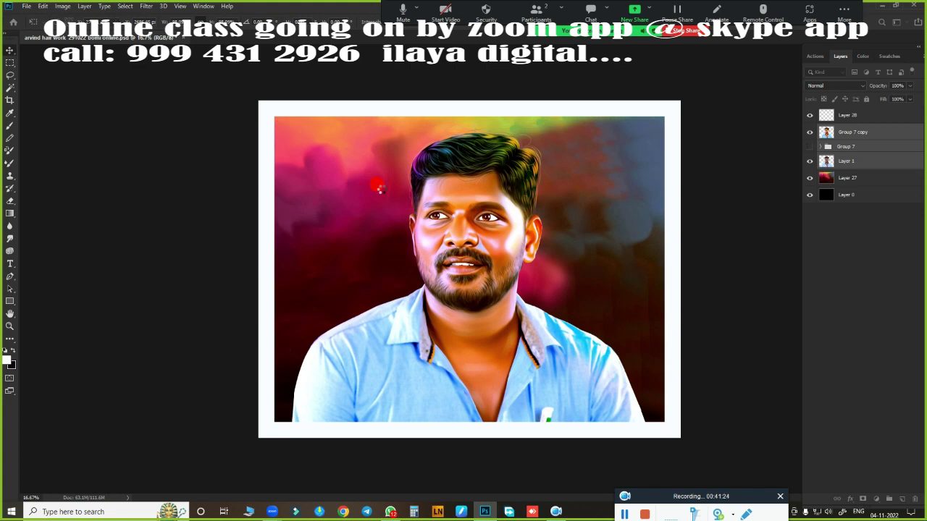
Lower Layer 27's saturation in Hue/Saturation to mute the background.
left_click(869, 177)
key("ctrl+u")
left_click_drag(656, 191, 661, 190)
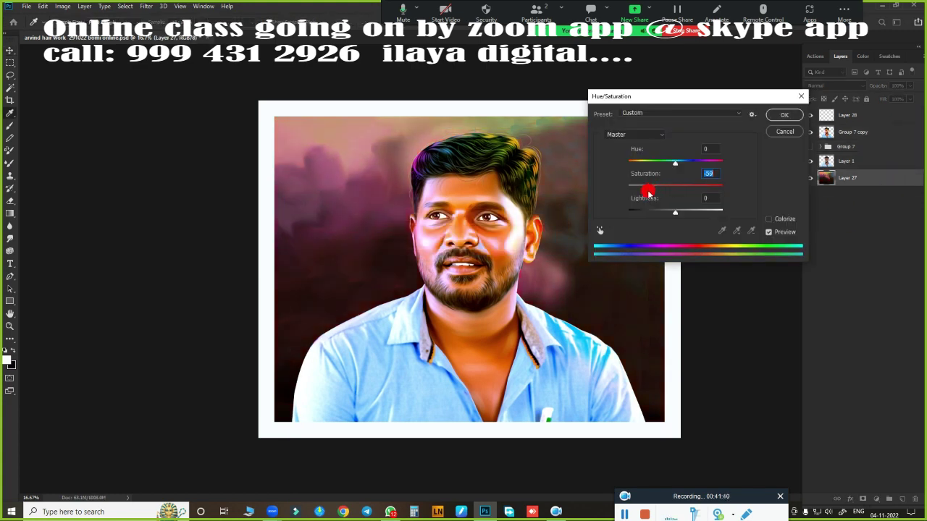
Apply the muted background colours and choose the logo brush on a new layer.
key("Return")
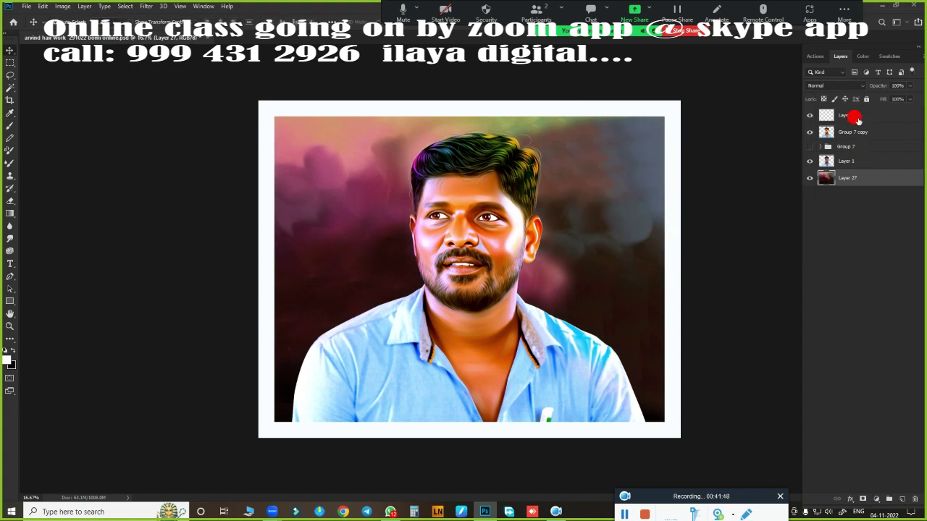
key("ctrl+shift+alt+n")
key("b")
right_click(633, 325)
key("F5")
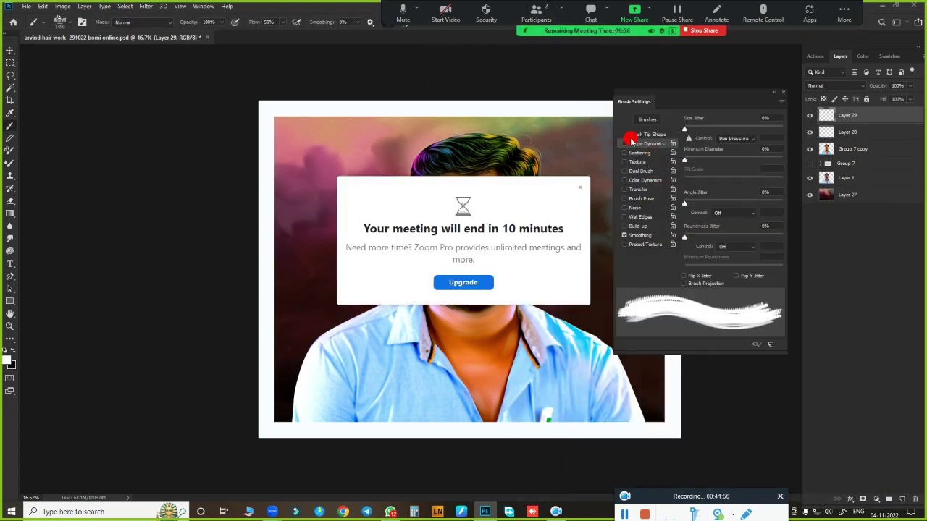
left_click(632, 136)
left_click(579, 187)
At 100% brush flow, stamp the white logo left of the face and save.
left_click(282, 21)
left_click_drag(296, 34, 304, 33)
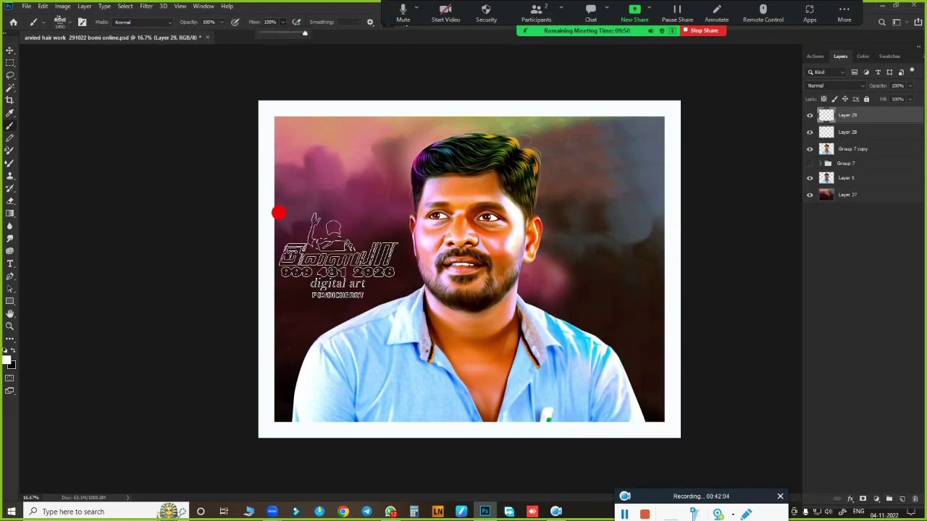
left_click(337, 257)
key("ctrl+s")
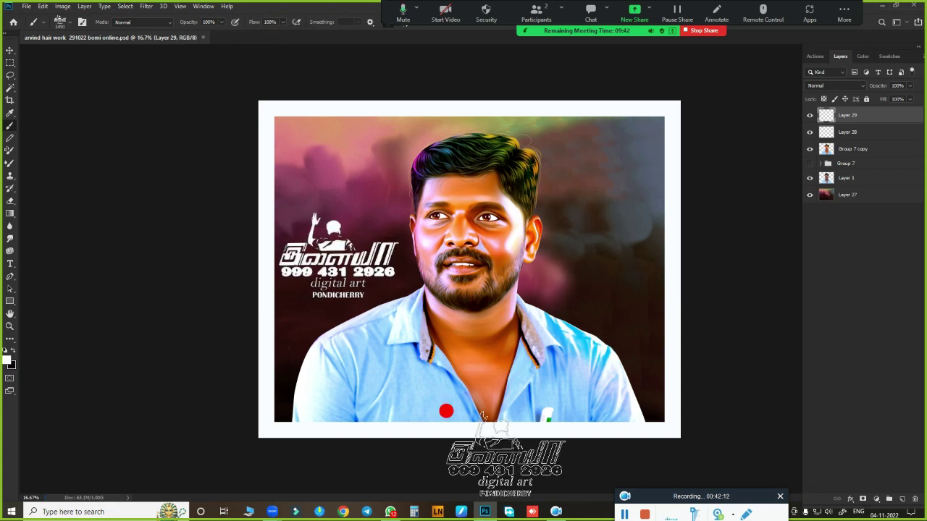